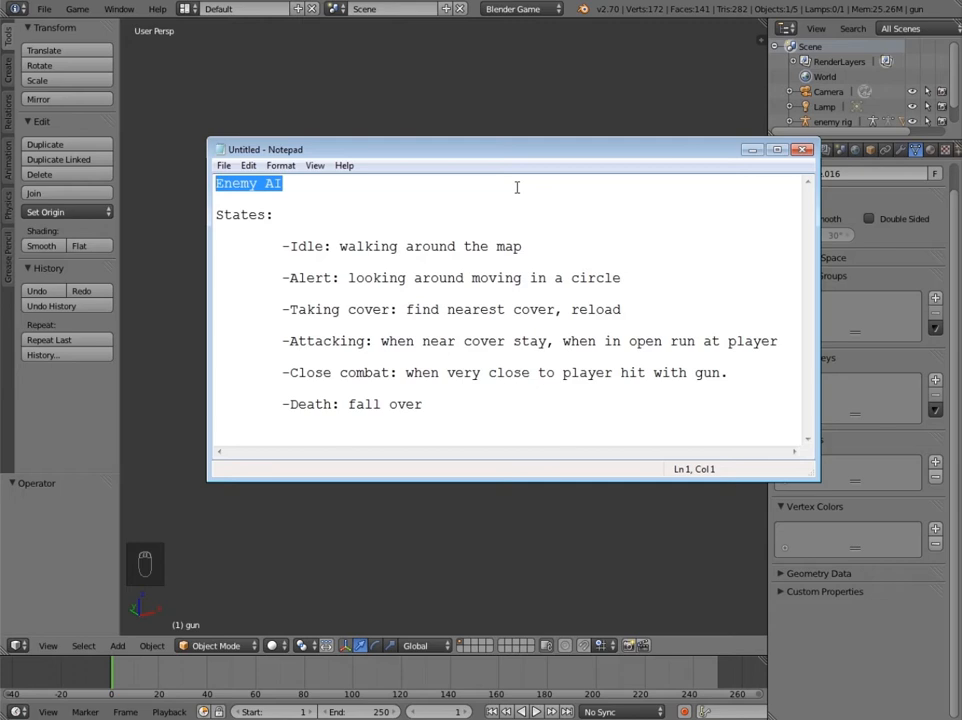
Review the planned enemy AI states in the notes, from Idle through Death.
{"action": "left_click", "coordinate": [478, 213]}
{"action": "left_click_drag", "start_coordinate": [392, 156], "coordinate": [367, 144]}
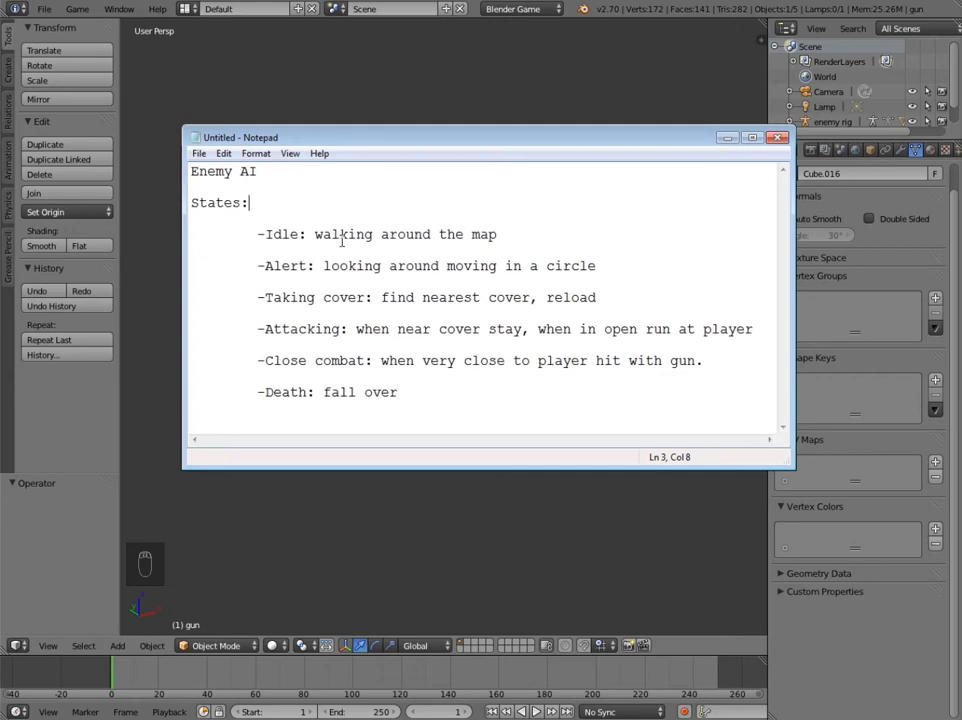
{"action": "left_click_drag", "start_coordinate": [260, 241], "coordinate": [755, 331]}
{"action": "left_click_drag", "start_coordinate": [290, 361], "coordinate": [315, 361]}
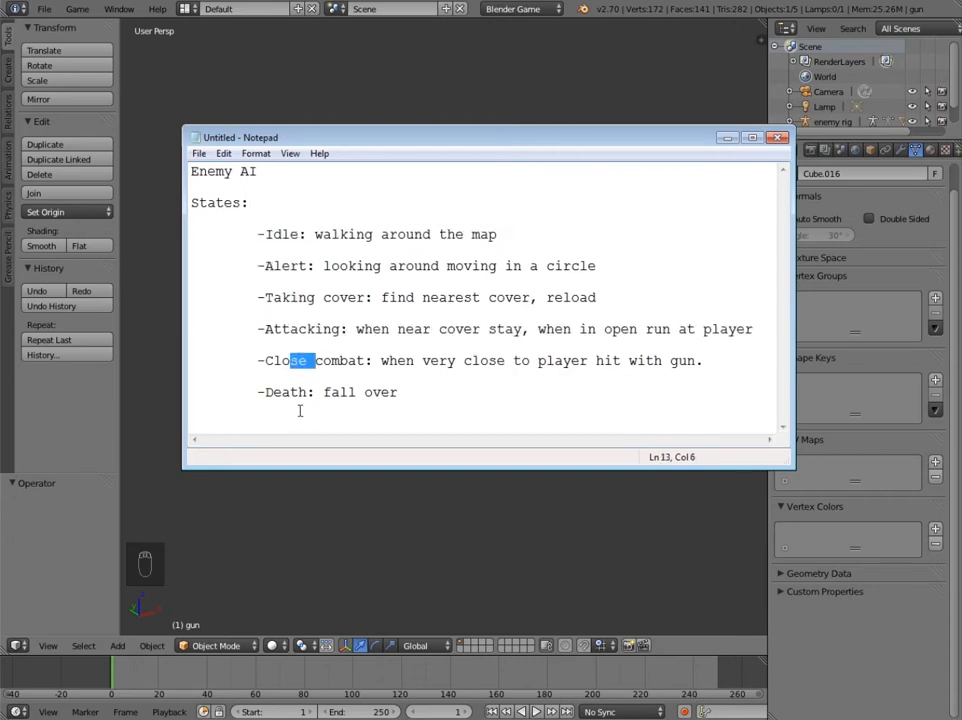
{"action": "left_click_drag", "start_coordinate": [274, 393], "coordinate": [291, 393]}
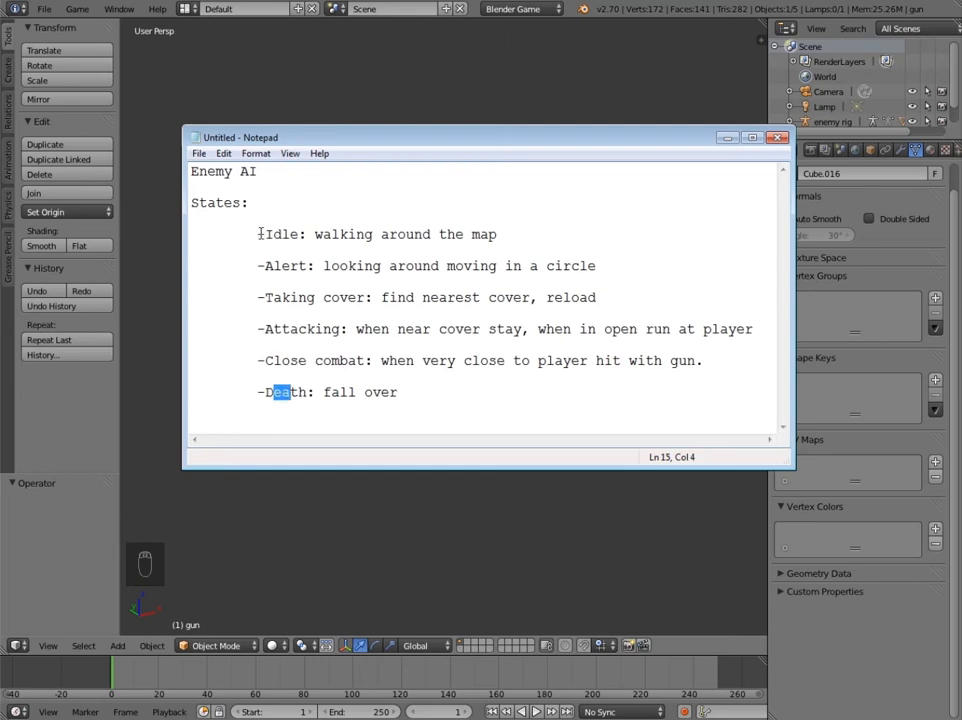
{"action": "left_click_drag", "start_coordinate": [260, 234], "coordinate": [316, 236]}
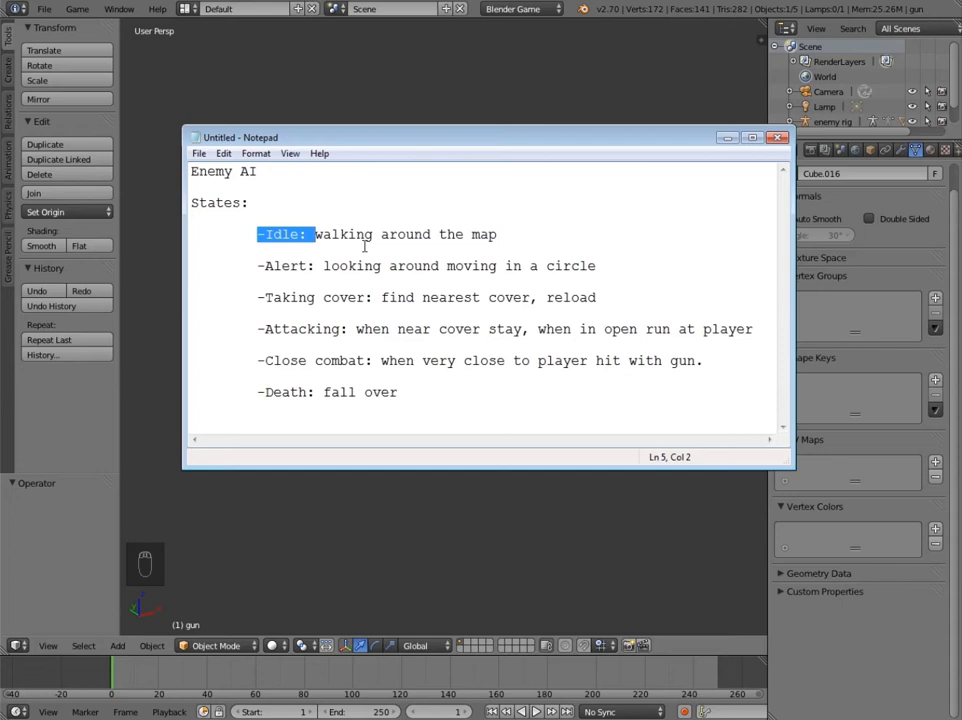
{"action": "left_click_drag", "start_coordinate": [259, 268], "coordinate": [280, 282]}
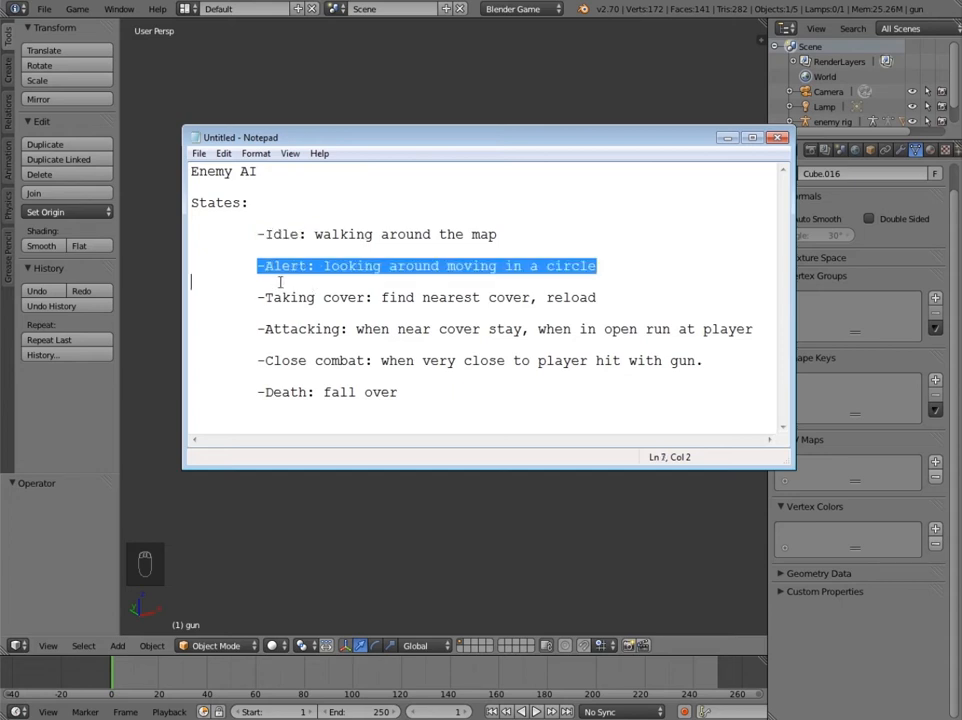
{"action": "left_click", "coordinate": [302, 298]}
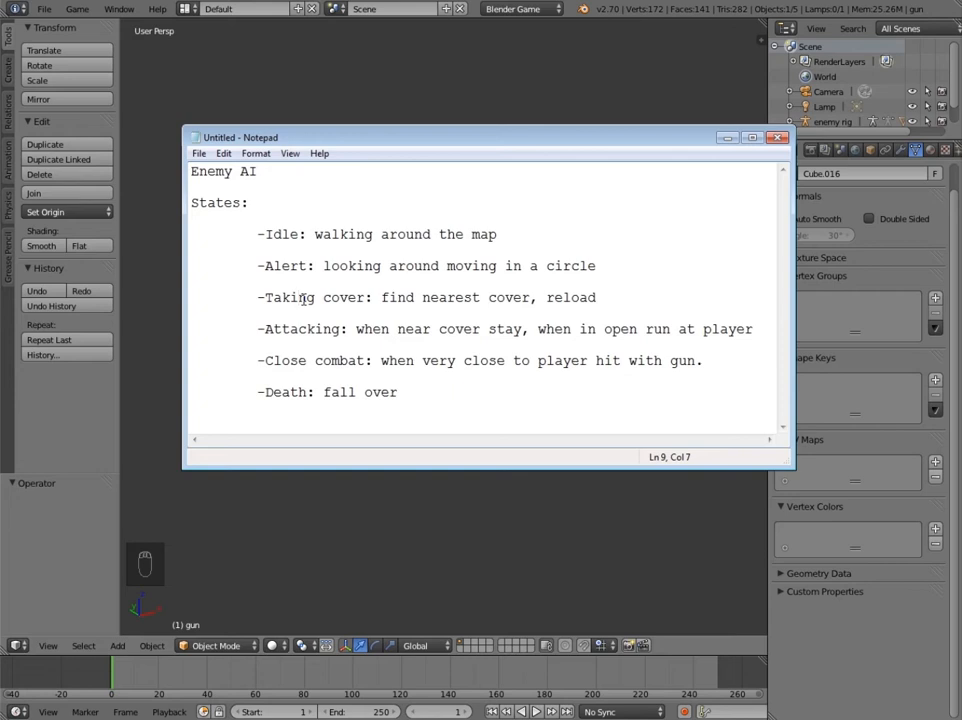
{"action": "left_click_drag", "start_coordinate": [273, 329], "coordinate": [293, 333]}
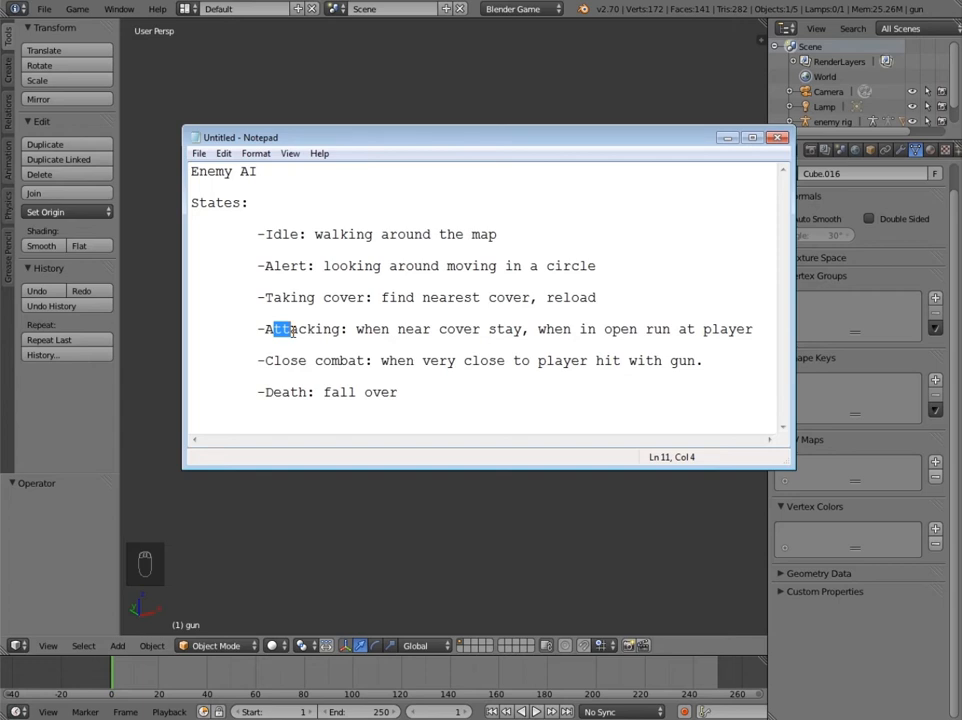
{"action": "left_click_drag", "start_coordinate": [547, 330], "coordinate": [569, 331]}
{"action": "left_click", "coordinate": [357, 333]}
{"action": "key", "text": "shift+End"}
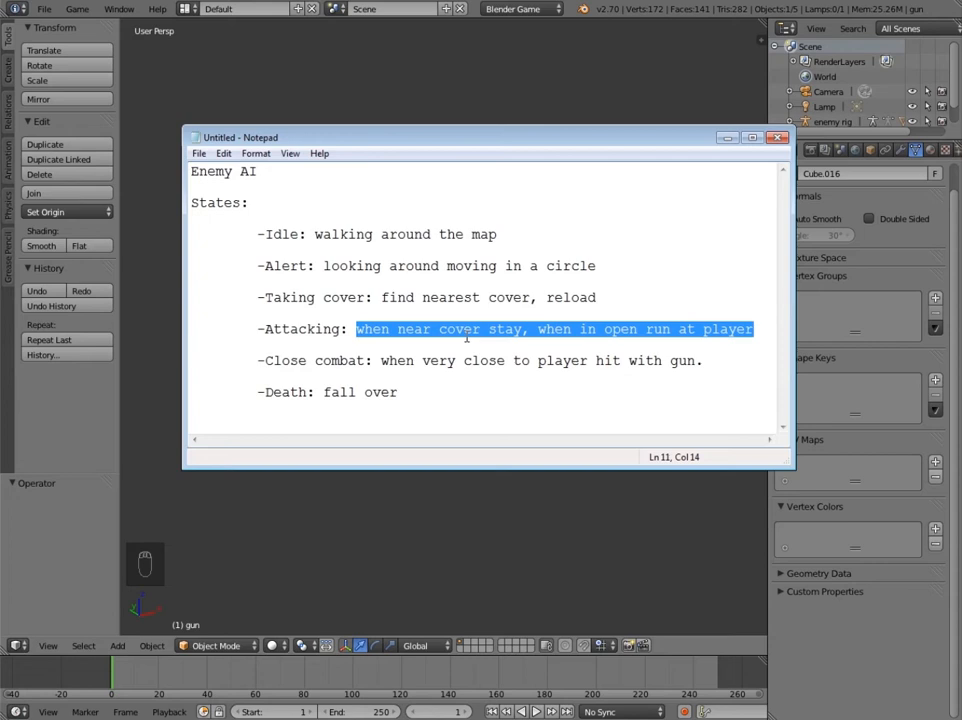
{"action": "left_click_drag", "start_coordinate": [265, 361], "coordinate": [307, 361]}
{"action": "left_click", "coordinate": [412, 392]}
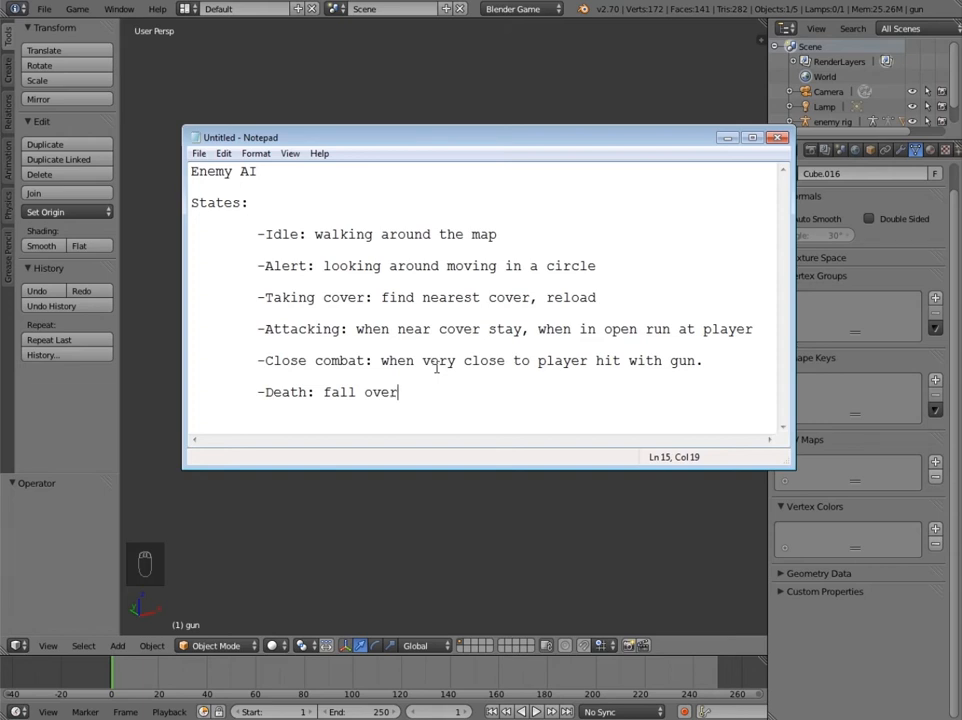
{"action": "left_click_drag", "start_coordinate": [259, 392], "coordinate": [393, 412]}
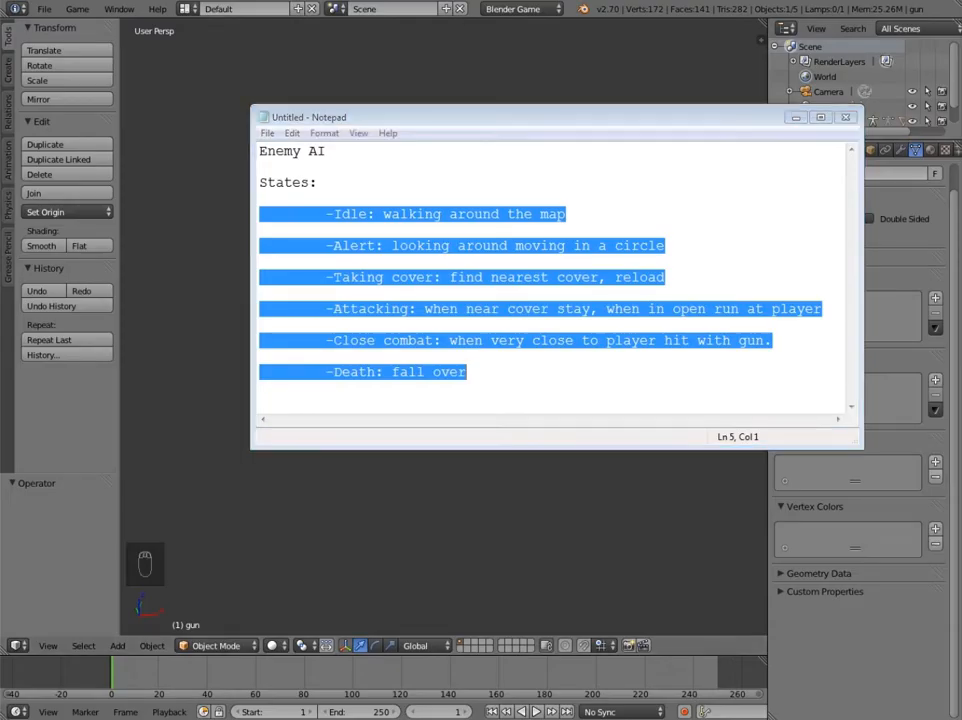
Switch to Blender and inspect the enemy mesh, its object properties and its armature in wireframe.
{"action": "key", "text": "alt+Tab"}
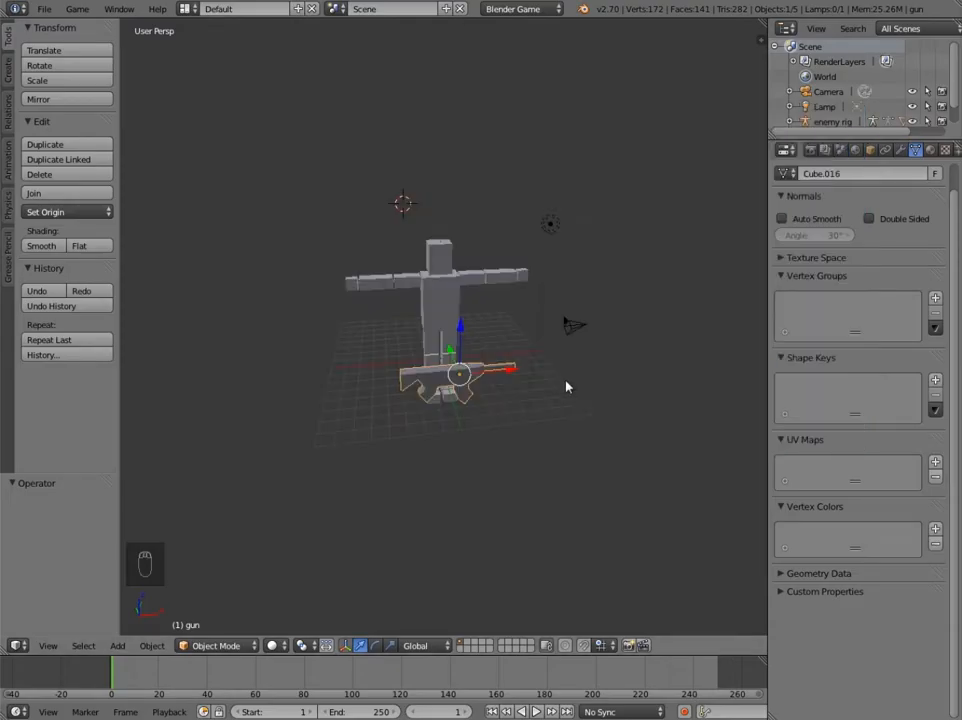
{"action": "middle_click_drag", "start_coordinate": [415, 376], "coordinate": [434, 376]}
{"action": "scroll", "coordinate": [434, 376], "scroll_direction": "up", "scroll_amount": 4}
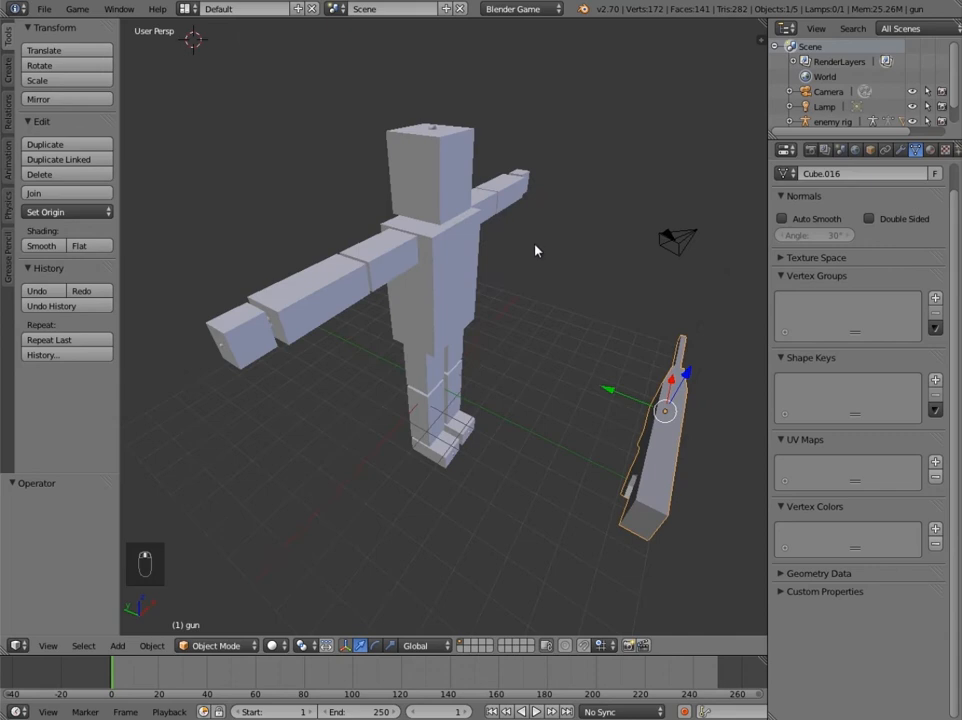
{"action": "middle_click_drag", "start_coordinate": [585, 267], "coordinate": [443, 260]}
{"action": "right_click", "coordinate": [447, 255]}
{"action": "mouse_move", "coordinate": [536, 262]}
{"action": "middle_mouse_down"}
{"action": "mouse_move", "coordinate": [472, 267]}
{"action": "mouse_move", "coordinate": [520, 262]}
{"action": "middle_mouse_up"}
{"action": "left_click", "coordinate": [870, 149]}
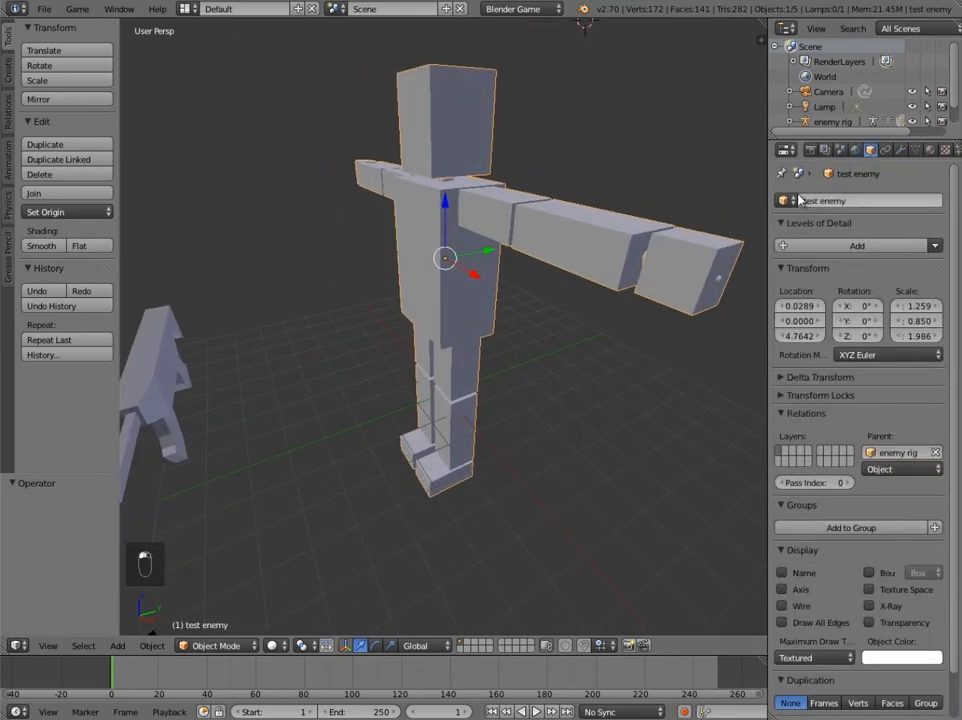
{"action": "key", "text": "z"}
{"action": "right_click", "coordinate": [452, 316]}
{"action": "middle_click_drag", "start_coordinate": [452, 315], "coordinate": [569, 350]}
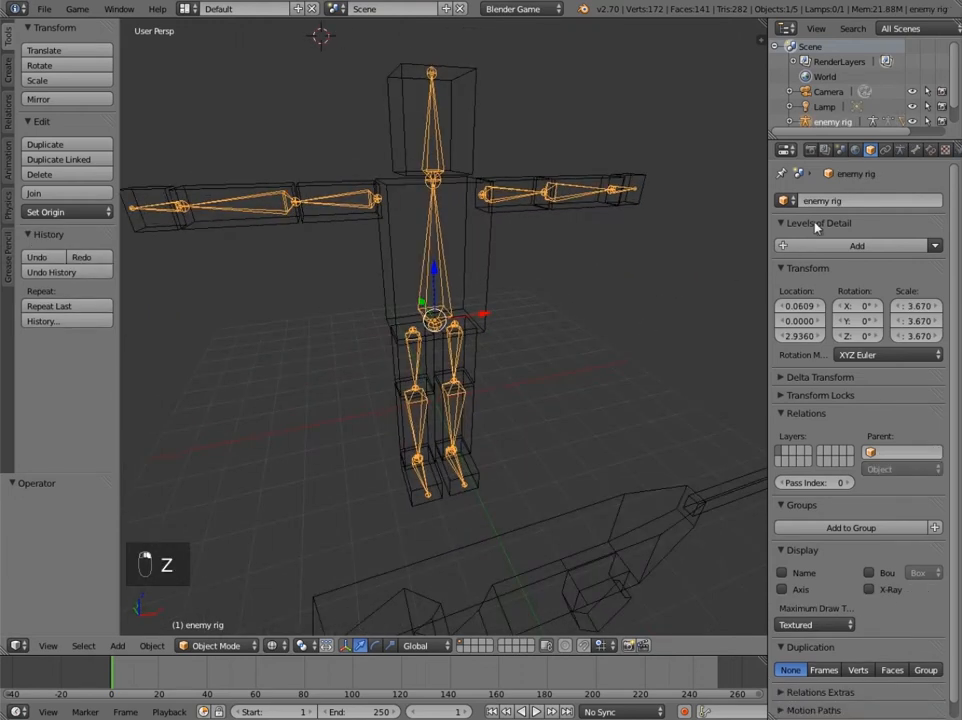
{"action": "scroll", "coordinate": [530, 390], "scroll_direction": "down", "scroll_amount": 4}
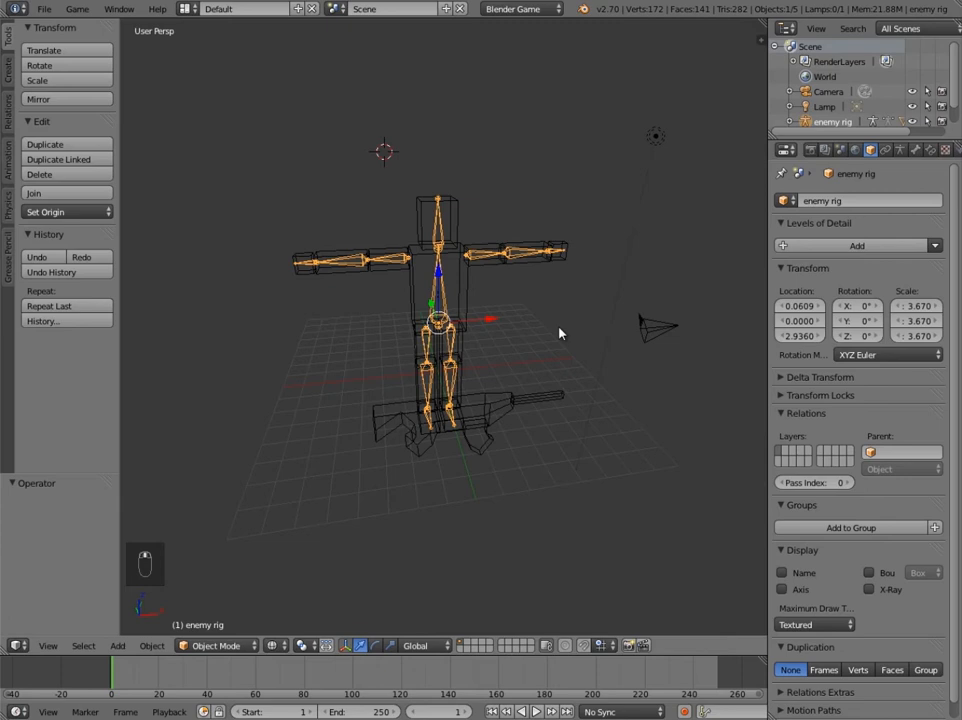
Scale the gun along the Y axis by about 0.803 and return the viewport from wireframe to shaded display.
{"action": "right_click", "coordinate": [520, 398]}
{"action": "mouse_move", "coordinate": [520, 398]}
{"action": "middle_mouse_down"}
{"action": "mouse_move", "coordinate": [367, 507]}
{"action": "mouse_move", "coordinate": [447, 412]}
{"action": "mouse_move", "coordinate": [543, 477]}
{"action": "mouse_move", "coordinate": [516, 414]}
{"action": "mouse_move", "coordinate": [432, 423]}
{"action": "mouse_move", "coordinate": [423, 438]}
{"action": "middle_mouse_up"}
{"action": "key", "text": "s"}
{"action": "left_click", "coordinate": [554, 440]}
{"action": "key", "text": "z"}
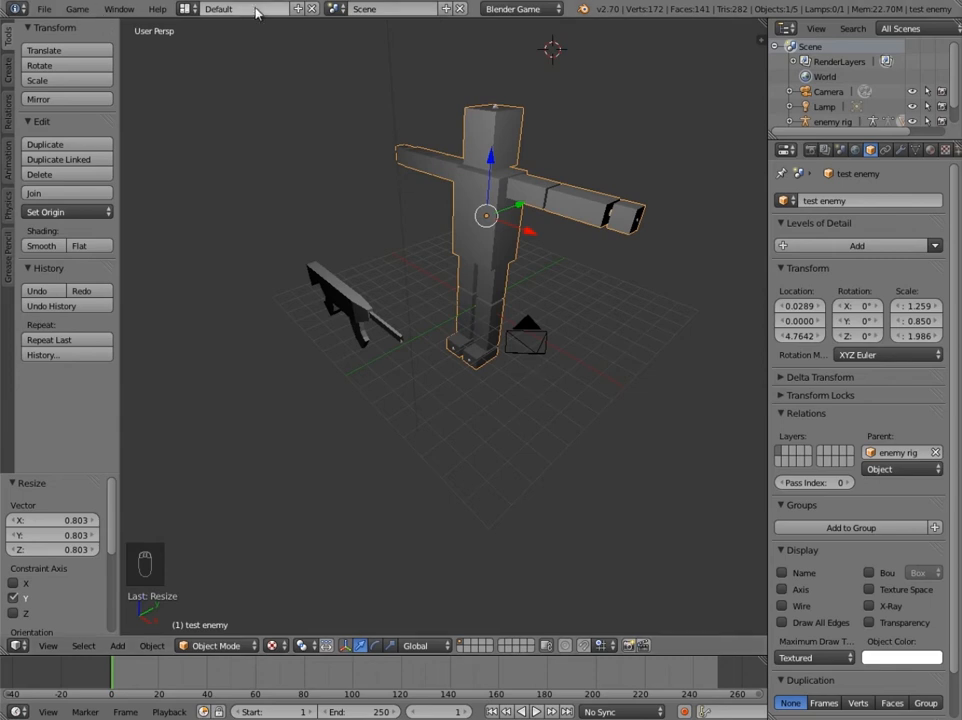
Switch to the Game Logic screen layout and set its 3D viewport to Texture shading.
{"action": "left_click", "coordinate": [188, 9]}
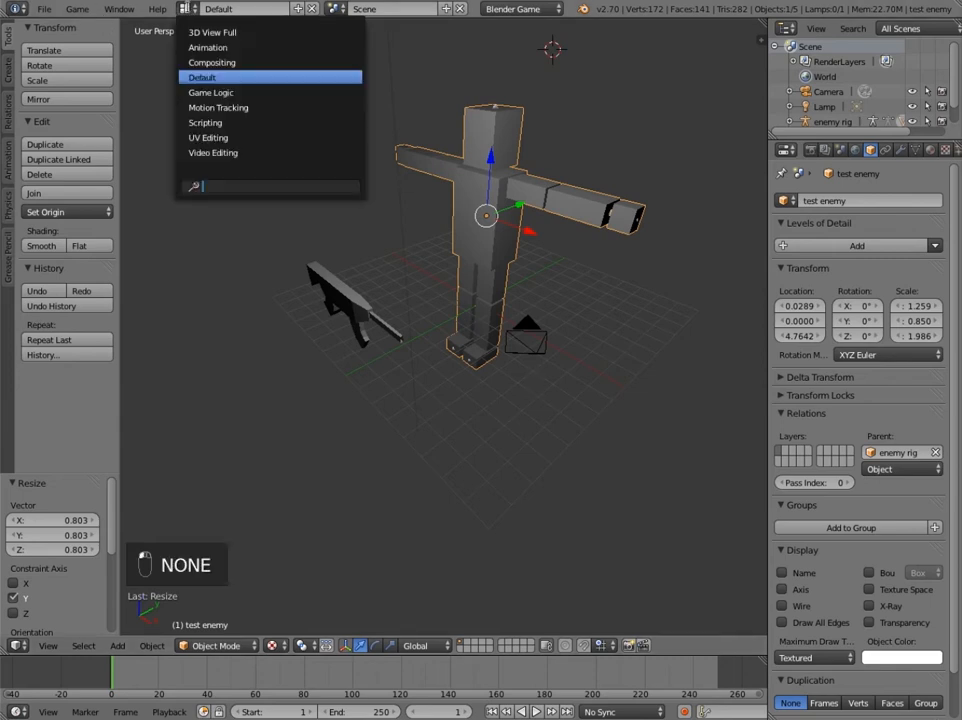
{"action": "left_click", "coordinate": [203, 93]}
{"action": "left_click", "coordinate": [434, 430]}
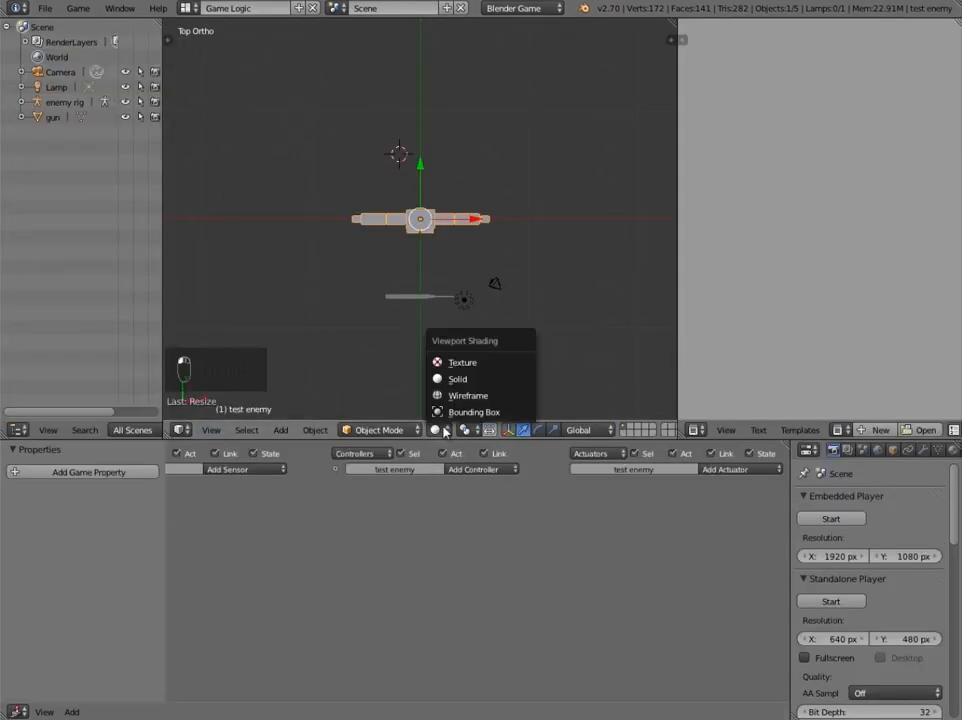
{"action": "left_click", "coordinate": [457, 361]}
Enlarge the upper part of the layout and turn it into a single full-width 3D View.
{"action": "left_click_drag", "start_coordinate": [519, 440], "coordinate": [523, 559]}
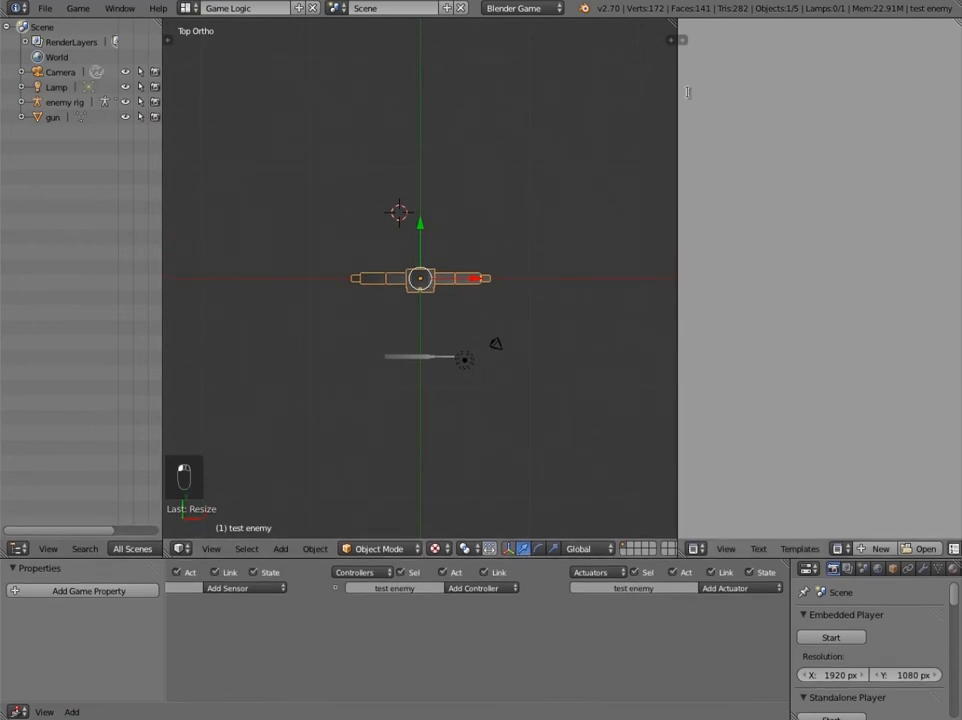
{"action": "left_click_drag", "start_coordinate": [678, 92], "coordinate": [770, 60]}
{"action": "middle_click_drag", "start_coordinate": [590, 518], "coordinate": [715, 344]}
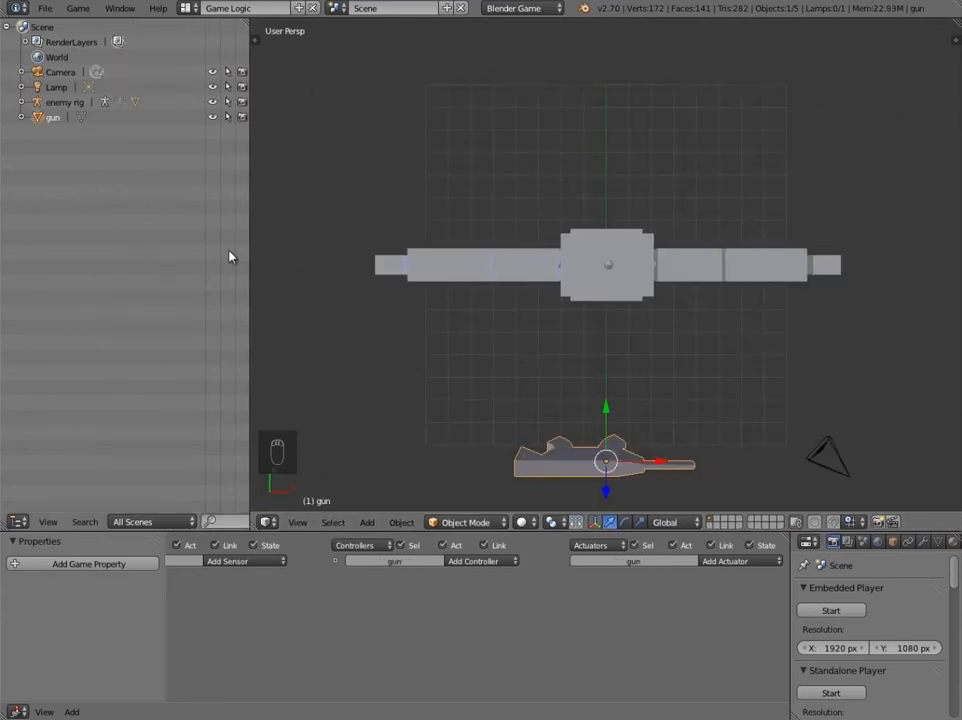
{"action": "left_click_drag", "start_coordinate": [247, 31], "coordinate": [322, 45]}
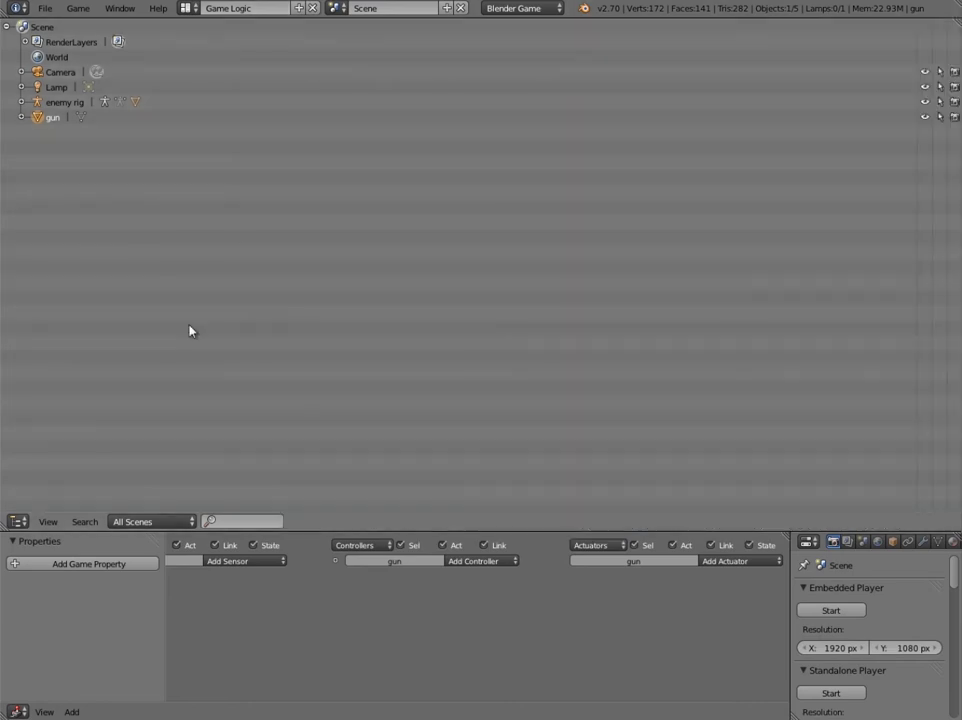
{"action": "left_click", "coordinate": [18, 521]}
{"action": "left_click", "coordinate": [30, 503]}
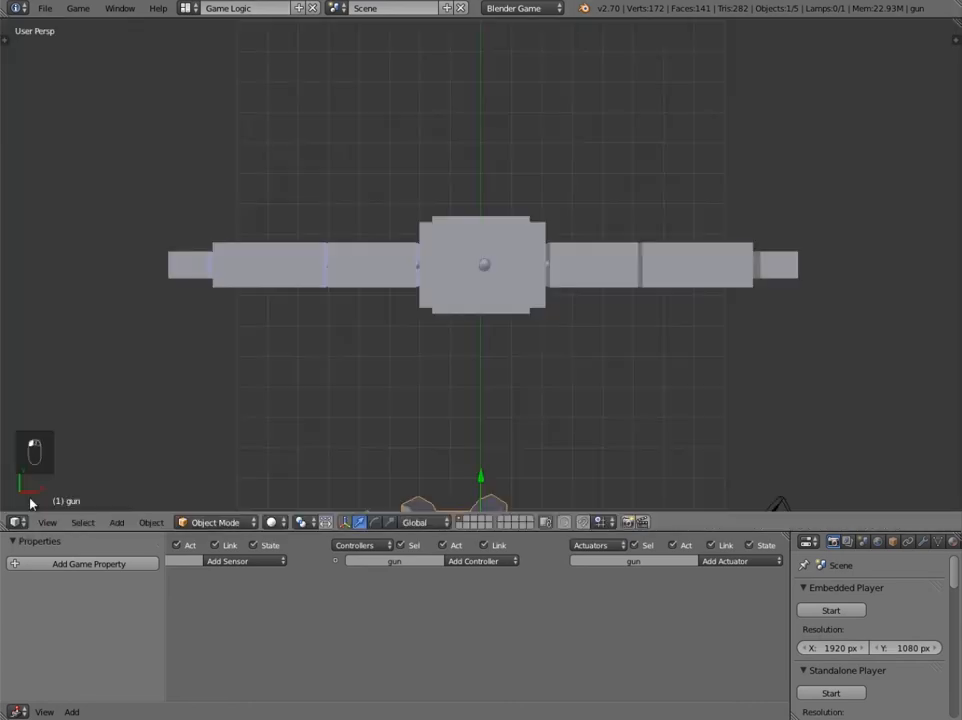
Set the full-width 3D View to Texture shading and view the enemy and gun at an angle.
{"action": "left_click", "coordinate": [273, 522]}
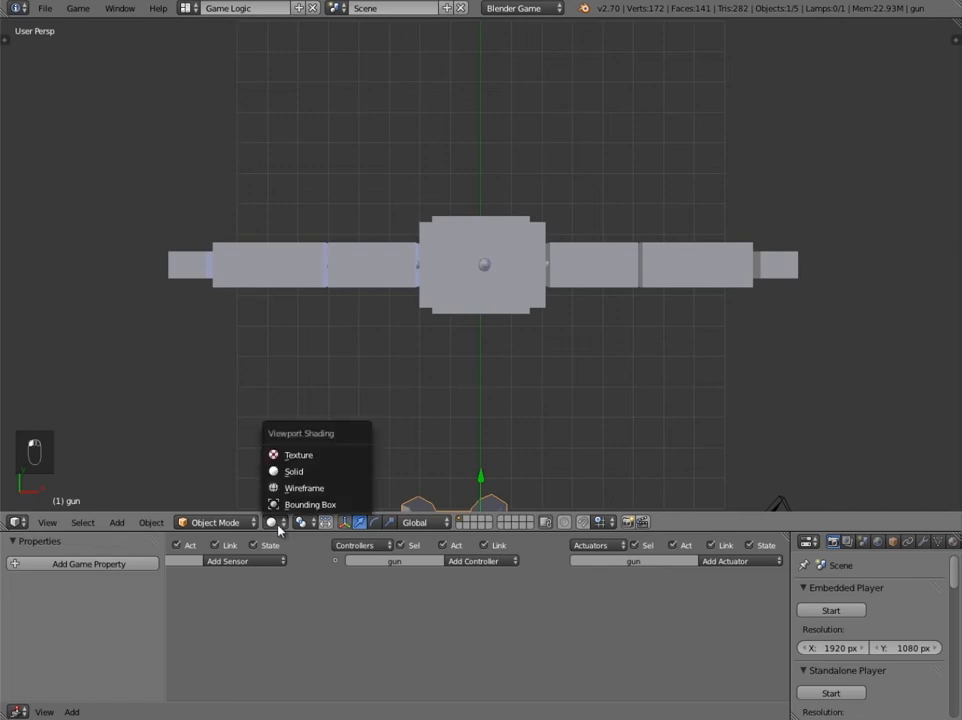
{"action": "left_click", "coordinate": [297, 456]}
{"action": "mouse_move", "coordinate": [313, 462]}
{"action": "middle_mouse_down"}
{"action": "mouse_move", "coordinate": [509, 266]}
{"action": "mouse_move", "coordinate": [500, 287]}
{"action": "middle_mouse_up"}
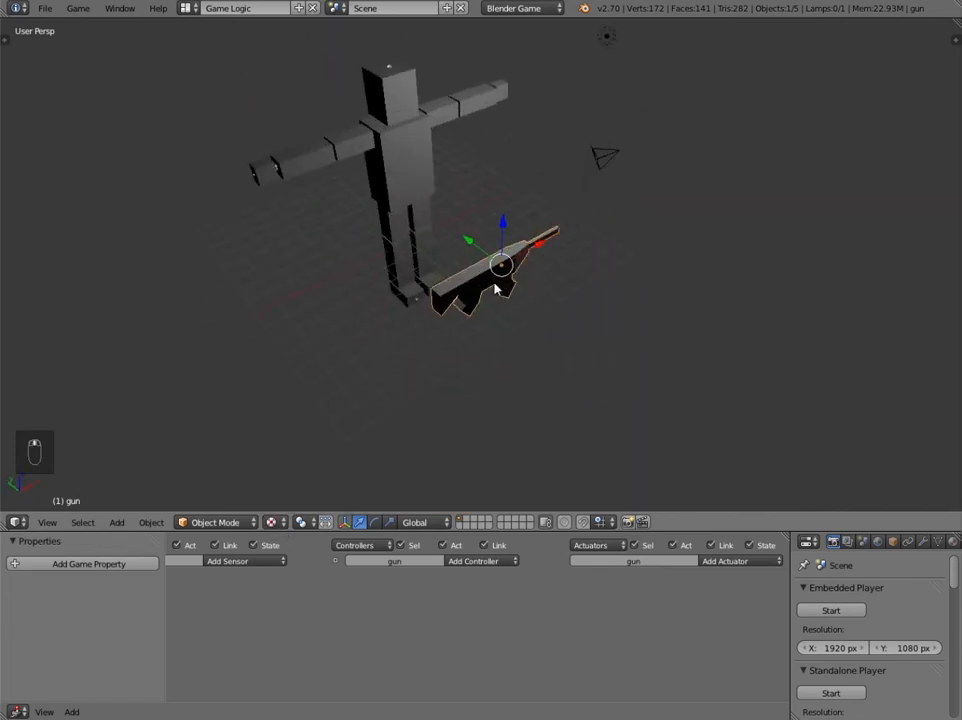
Rotate the gun about the global Z axis by 90°, followed by another 180°.
{"action": "key", "text": "a"}
{"action": "middle_click_drag", "start_coordinate": [538, 305], "coordinate": [417, 307]}
{"action": "type", "text": "rz90"}
{"action": "key", "text": "Return"}
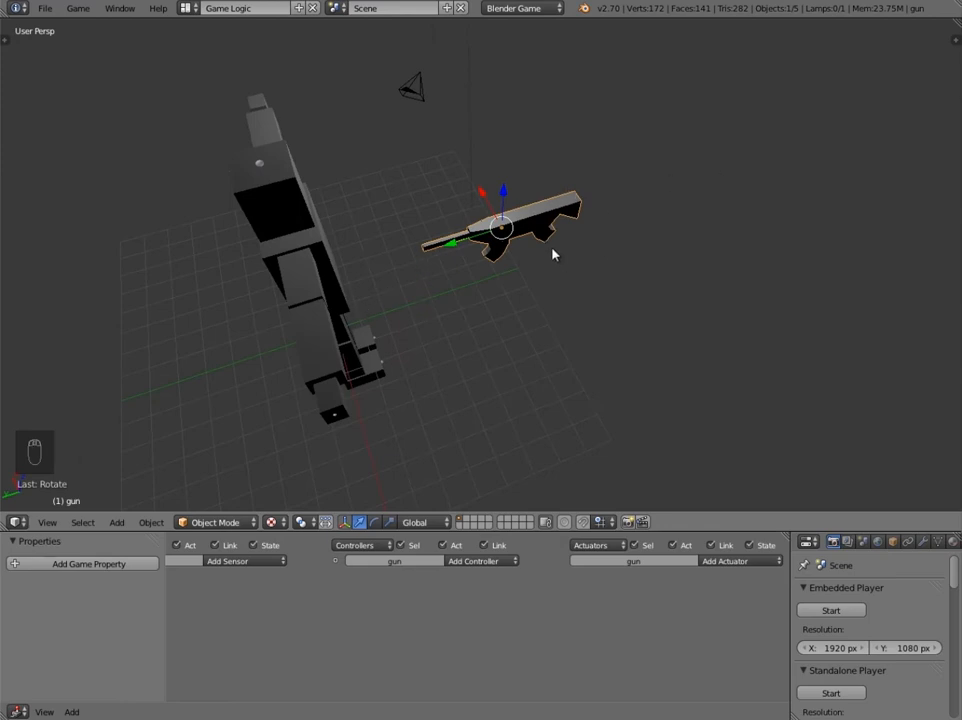
{"action": "type", "text": "rz180"}
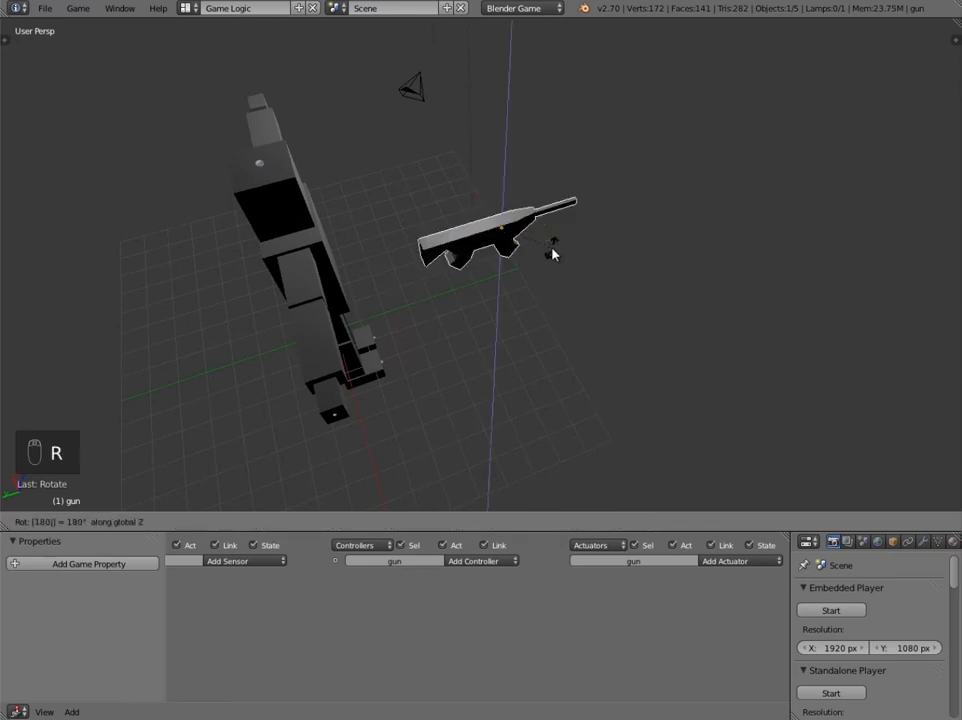
{"action": "key", "text": "Return"}
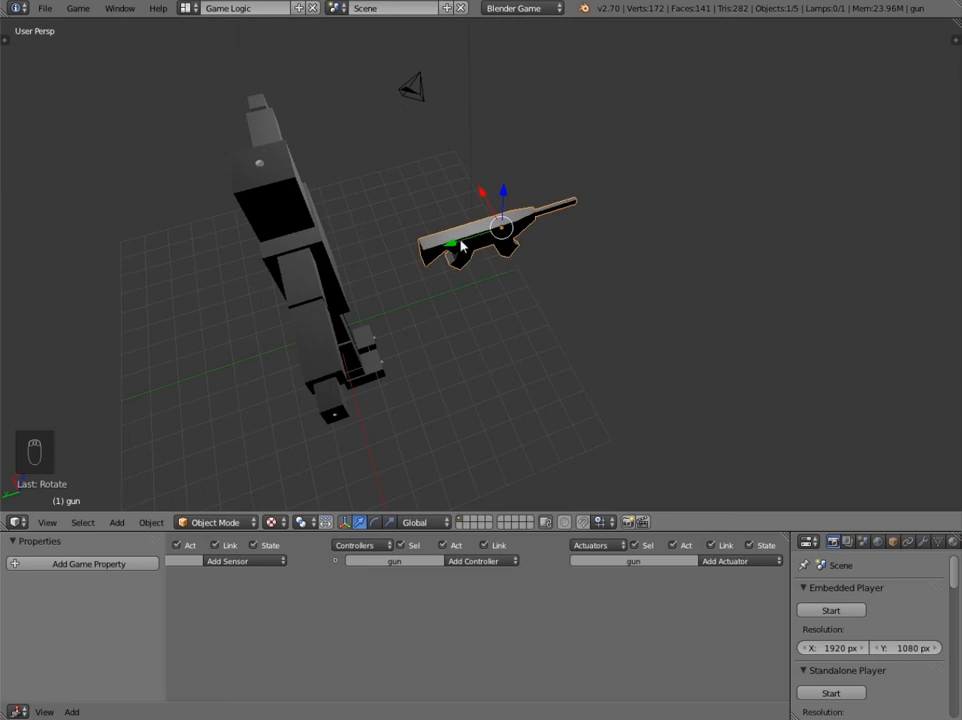
Move the gun along the Y axis within the space in front of the enemy.
{"action": "key", "text": "g"}
{"action": "key", "text": "y"}
{"action": "left_click", "coordinate": [405, 261]}
{"action": "middle_click_drag", "start_coordinate": [410, 262], "coordinate": [471, 263]}
Raise the gun to the enemy's chest height in the right orthographic view.
{"action": "key", "text": "KP_1"}
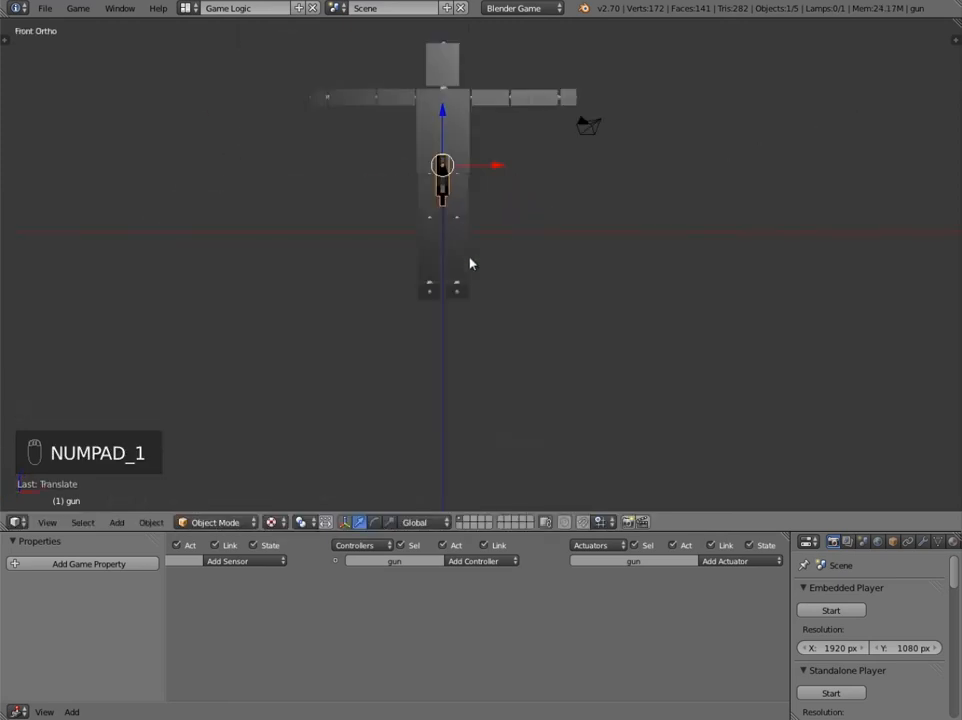
{"action": "key", "text": "KP_3"}
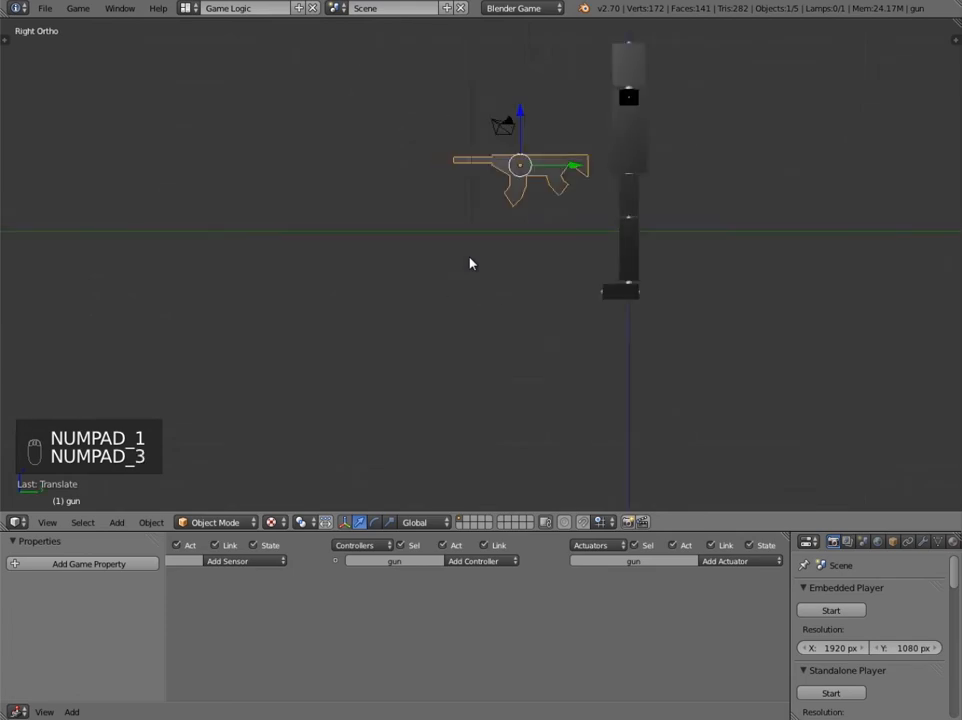
{"action": "scroll", "coordinate": [537, 395], "scroll_direction": "up", "scroll_amount": 4}
{"action": "key", "text": "g"}
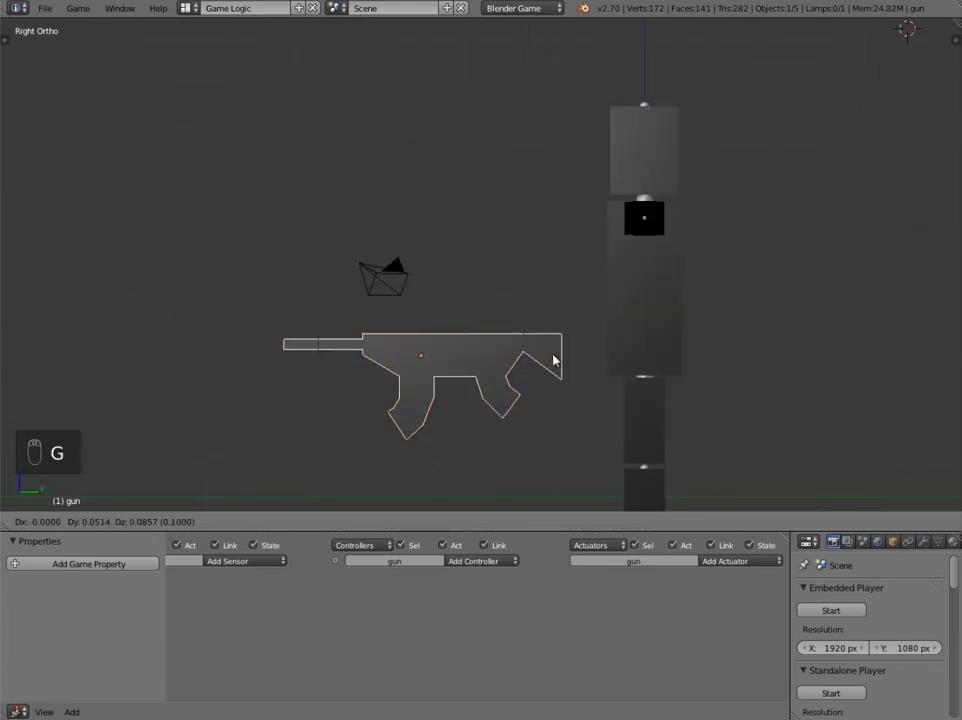
{"action": "left_click", "coordinate": [572, 279]}
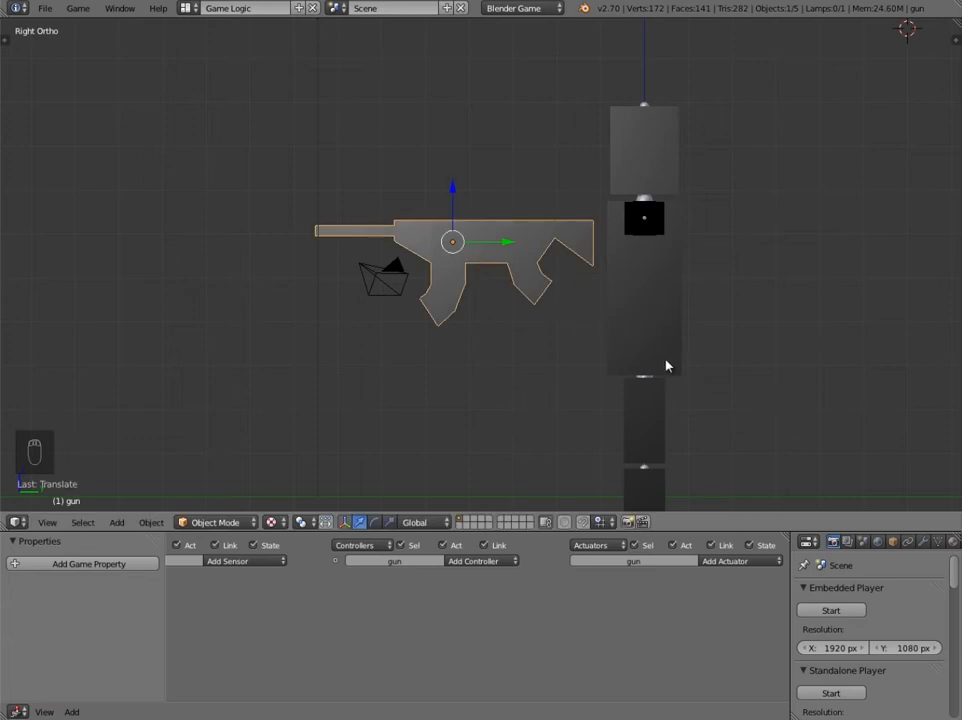
Scale the gun down to about 0.74 and move it closer to the enemy's chest.
{"action": "key", "text": "s"}
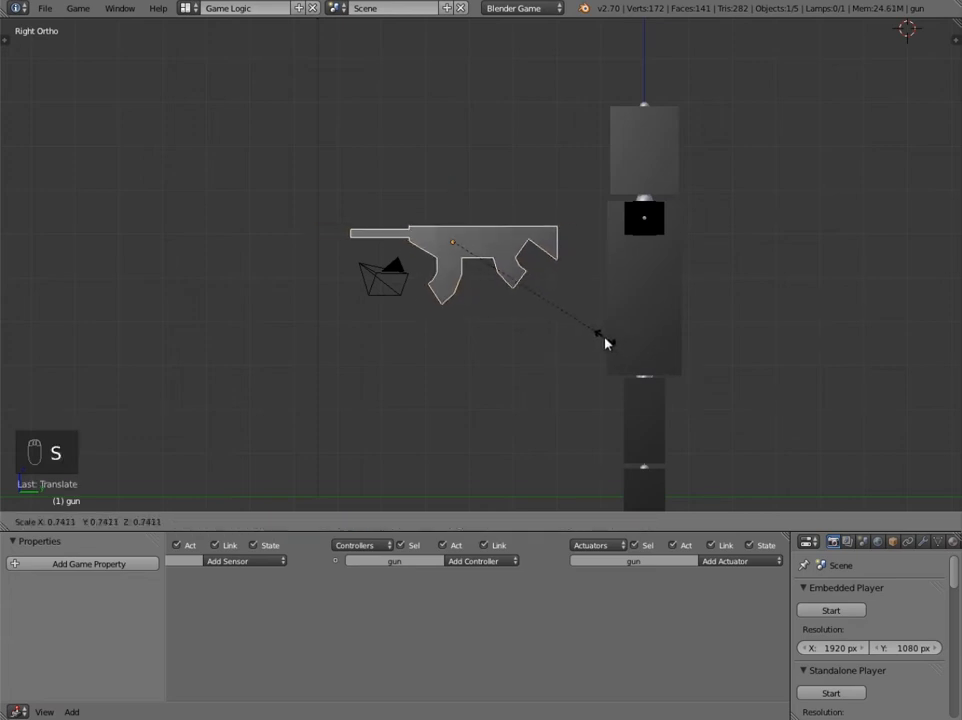
{"action": "left_click", "coordinate": [605, 343]}
{"action": "key", "text": "g"}
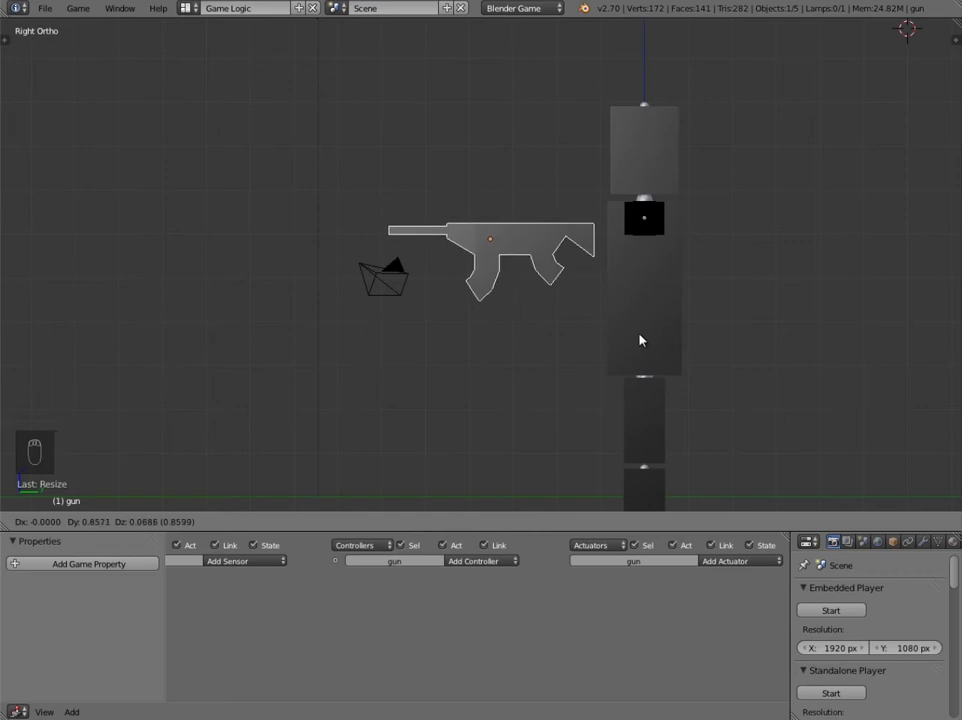
{"action": "left_click", "coordinate": [641, 340]}
Adjust the gun's position along the Y axis in front of the enemy's torso.
{"action": "middle_click_drag", "start_coordinate": [348, 268], "coordinate": [533, 376]}
{"action": "middle_click_drag", "start_coordinate": [492, 275], "coordinate": [407, 227]}
{"action": "key", "text": "g"}
{"action": "key", "text": "y"}
{"action": "left_click", "coordinate": [421, 329]}
Clear the selection and select the enemy rig.
{"action": "key", "text": "a"}
{"action": "right_click", "coordinate": [386, 201]}
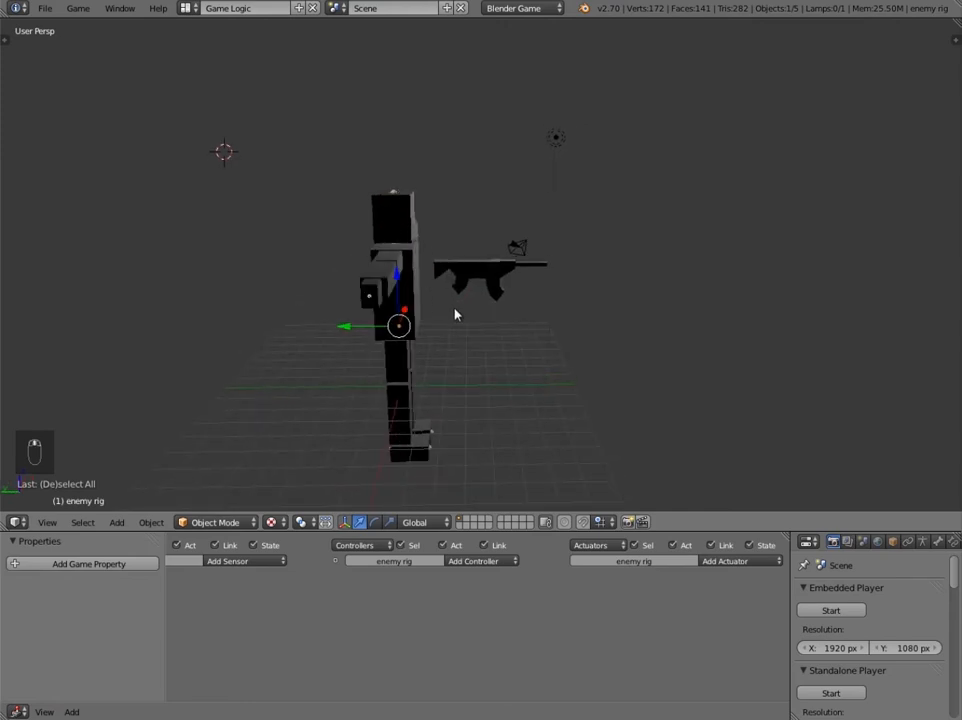
{"action": "middle_click_drag", "start_coordinate": [455, 315], "coordinate": [420, 327]}
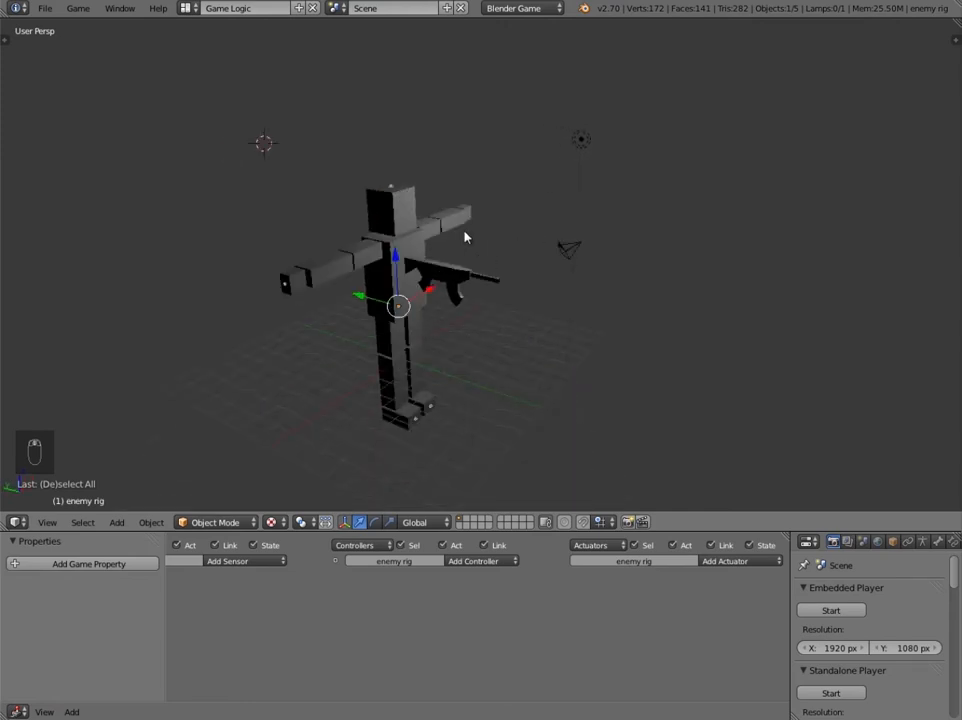
Show the scene in wireframe and put the enemy rig into Pose Mode.
{"action": "key", "text": "z"}
{"action": "right_click", "coordinate": [424, 238]}
{"action": "right_click", "coordinate": [418, 231]}
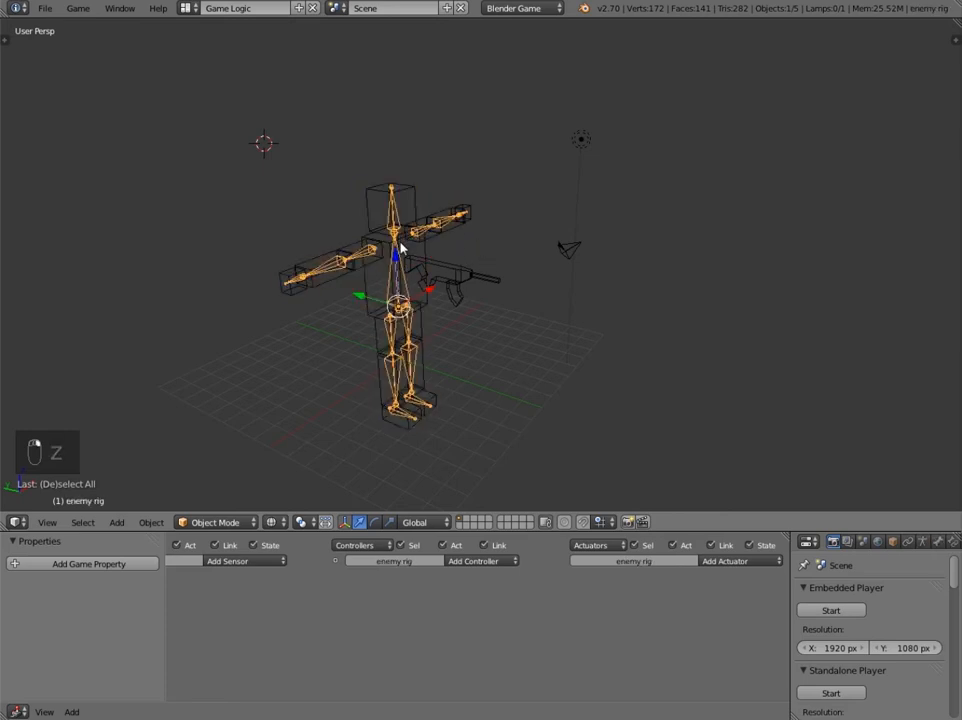
{"action": "left_click", "coordinate": [228, 522]}
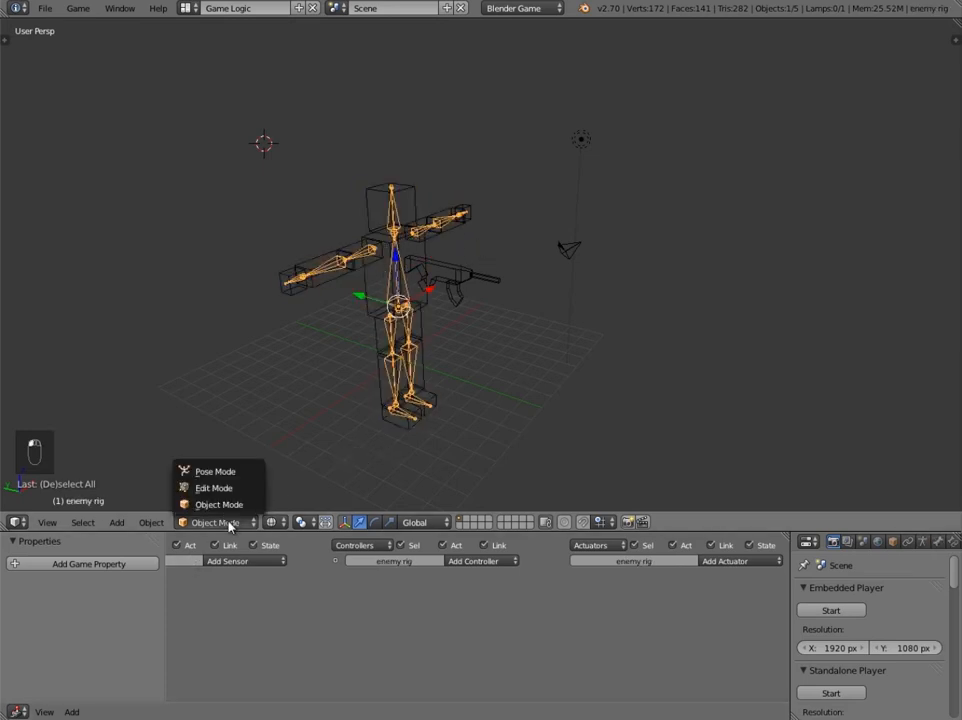
{"action": "left_click", "coordinate": [215, 472]}
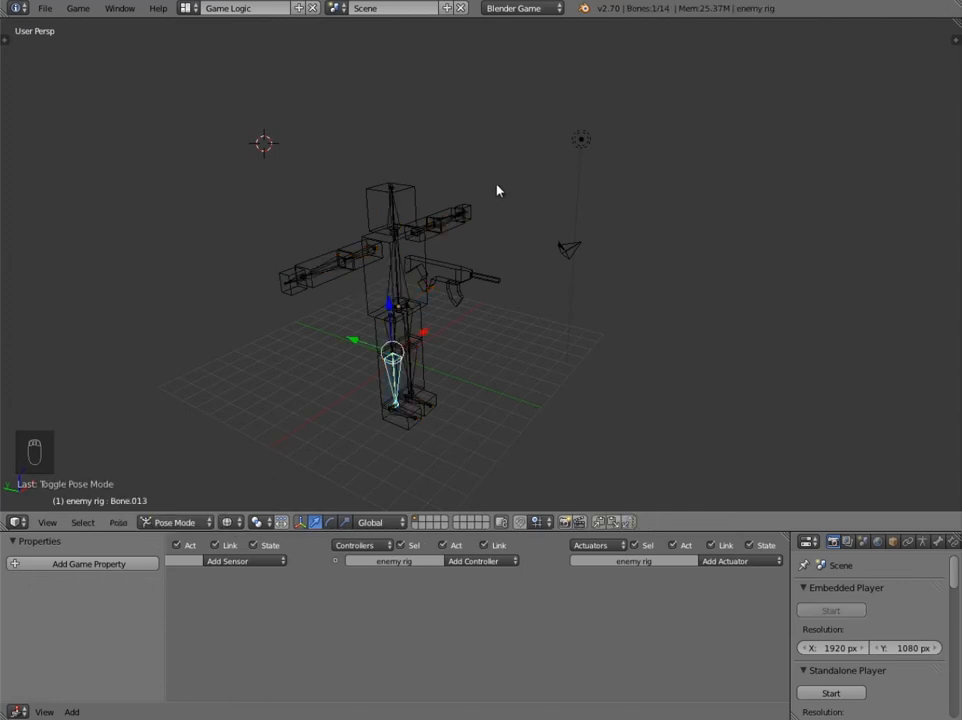
Enable X-Ray display for the enemy rig's armature.
{"action": "left_click_drag", "start_coordinate": [862, 533], "coordinate": [865, 464]}
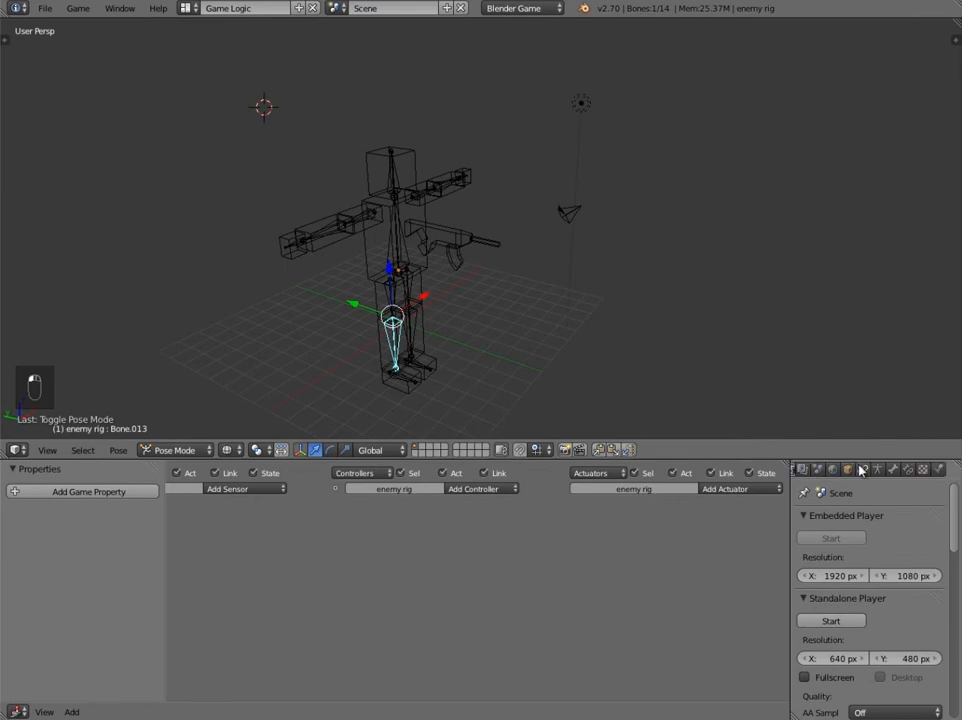
{"action": "left_click", "coordinate": [864, 470]}
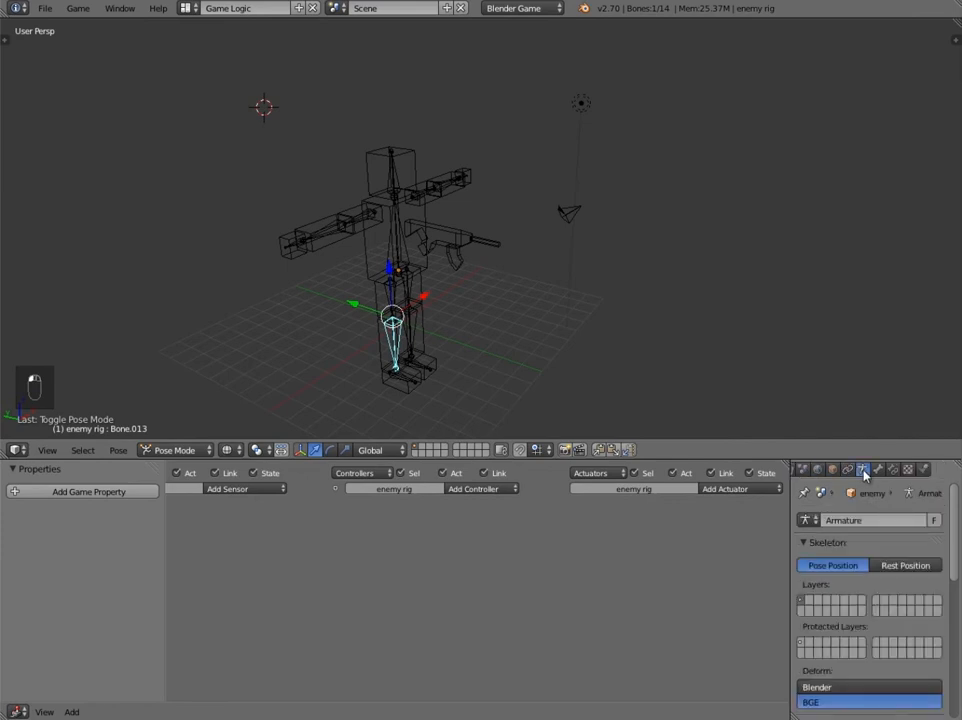
{"action": "left_click", "coordinate": [878, 471]}
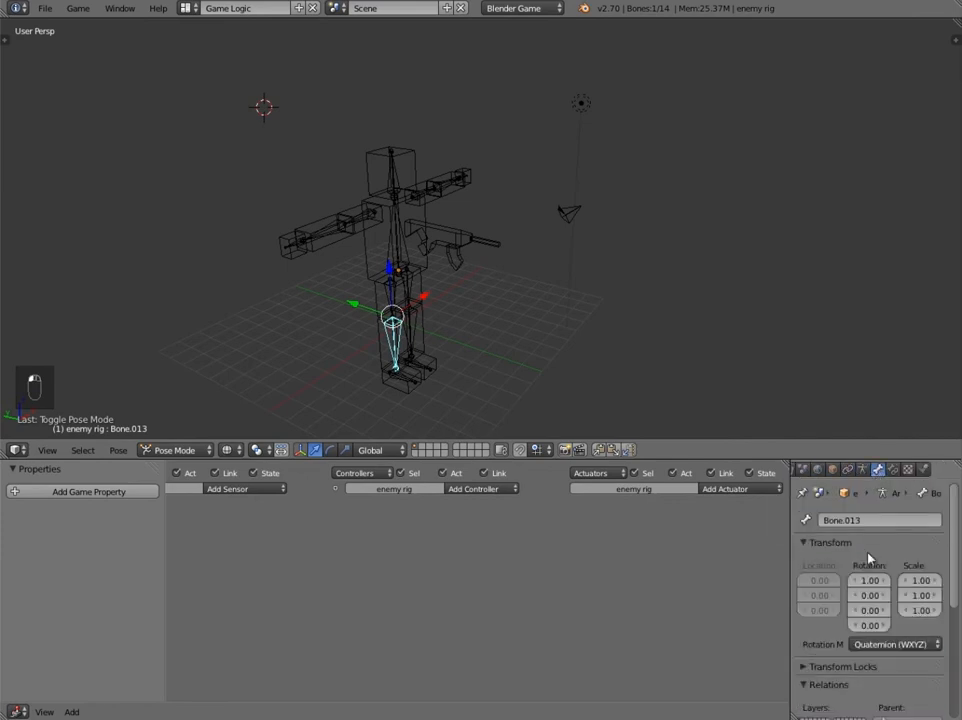
{"action": "scroll", "coordinate": [866, 570], "scroll_direction": "down", "scroll_amount": 5}
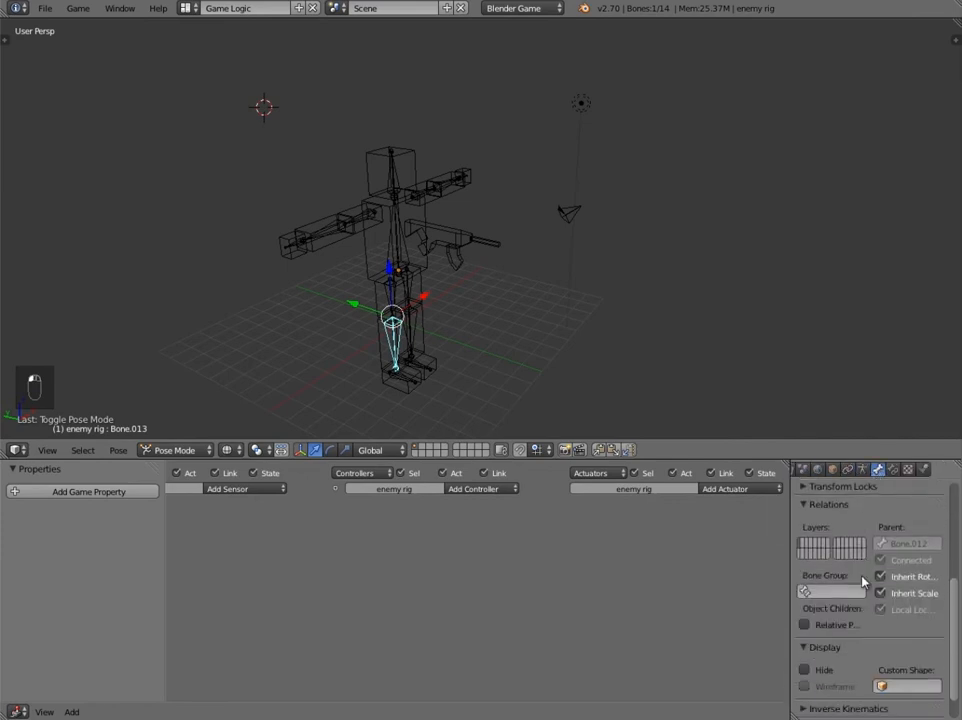
{"action": "left_click", "coordinate": [863, 470]}
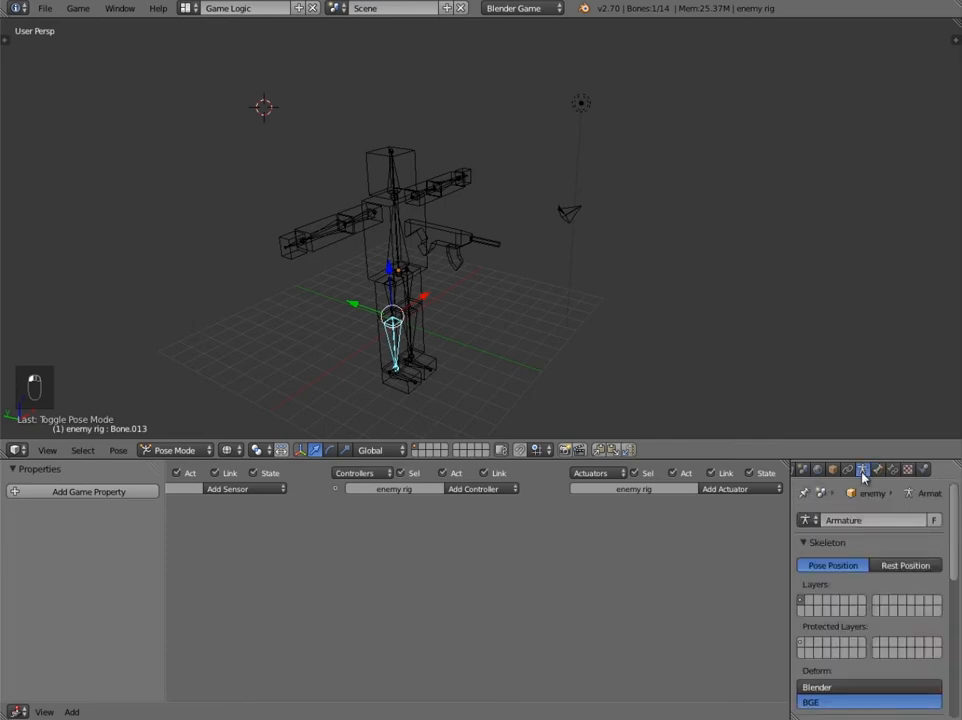
{"action": "scroll", "coordinate": [844, 580], "scroll_direction": "down", "scroll_amount": 4}
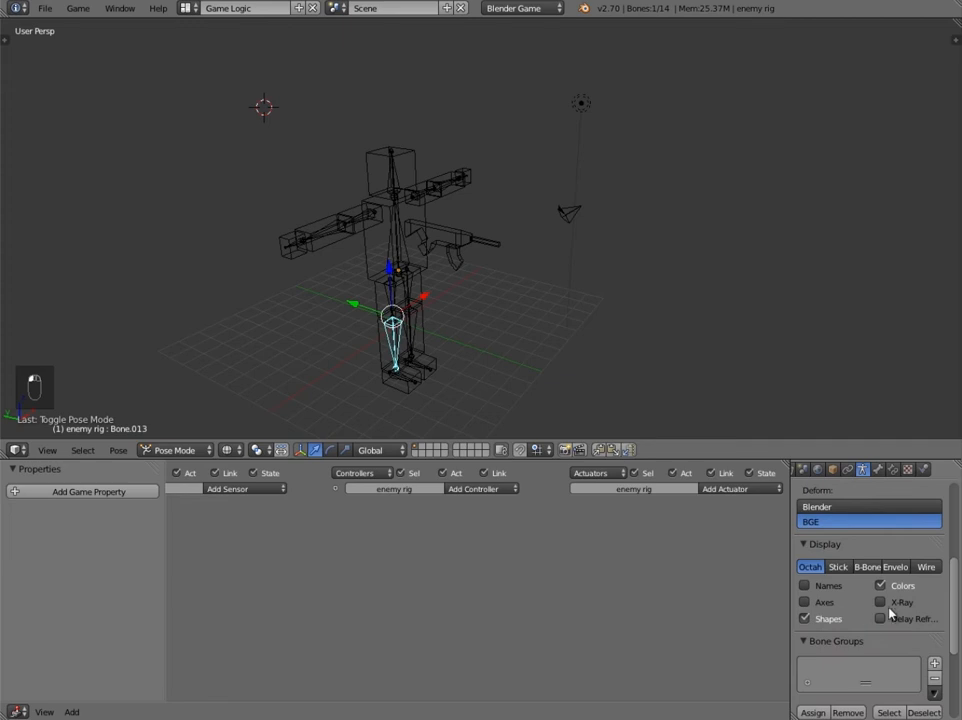
{"action": "left_click", "coordinate": [880, 602]}
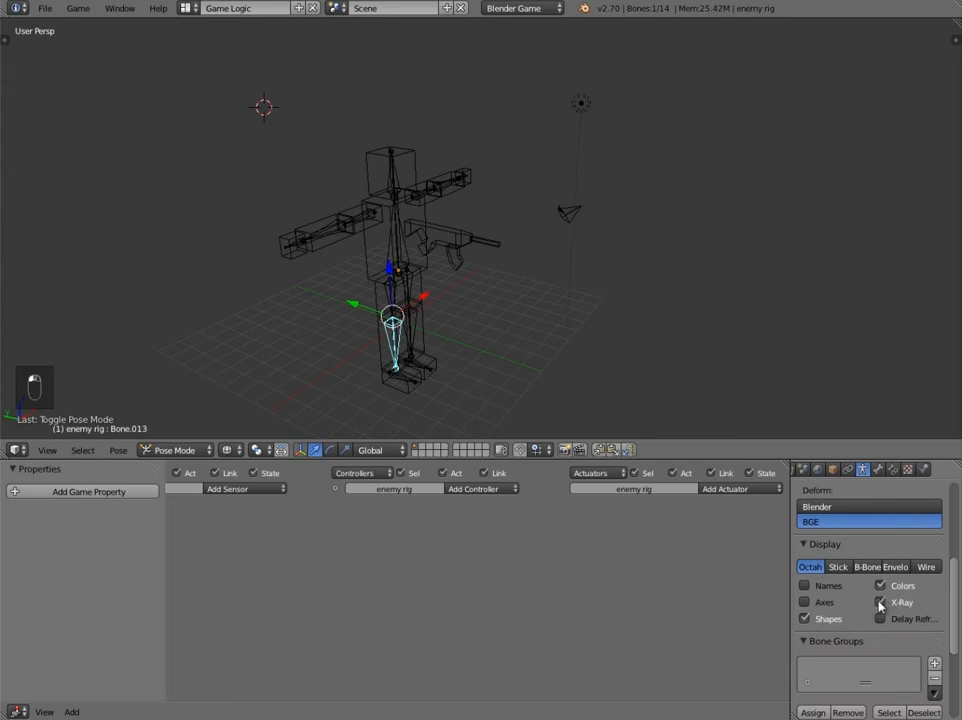
Return the viewport to Solid shading and enlarge the 3D view by shrinking the editors below it.
{"action": "left_click", "coordinate": [231, 450]}
{"action": "left_click", "coordinate": [250, 381]}
{"action": "mouse_move", "coordinate": [337, 333]}
{"action": "middle_mouse_down"}
{"action": "mouse_move", "coordinate": [458, 330]}
{"action": "mouse_move", "coordinate": [326, 348]}
{"action": "mouse_move", "coordinate": [339, 359]}
{"action": "mouse_move", "coordinate": [463, 300]}
{"action": "middle_mouse_up"}
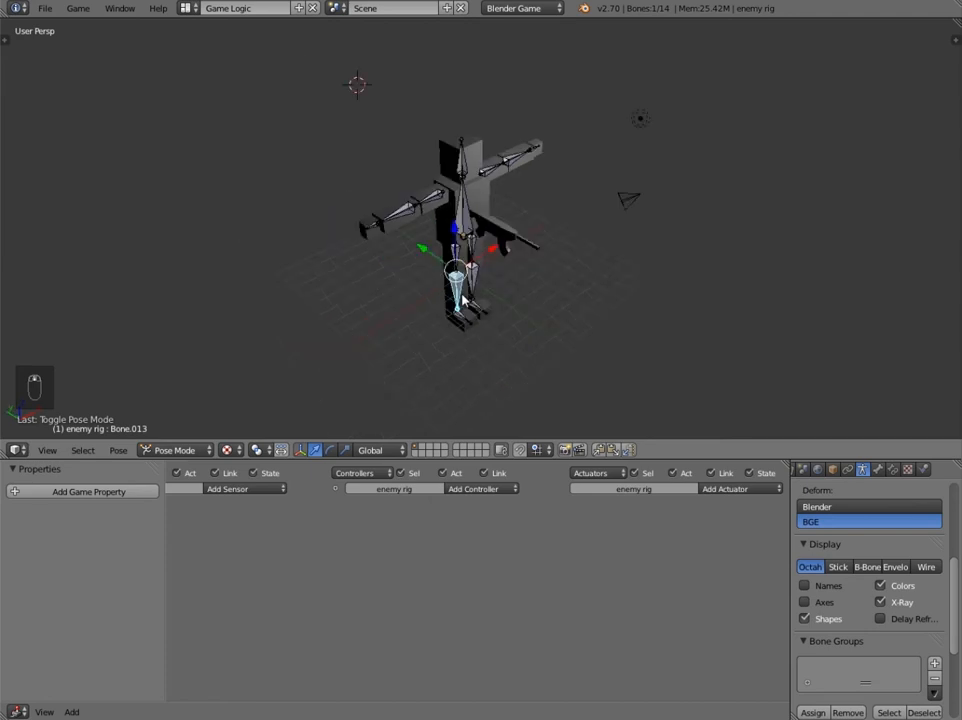
{"action": "left_click_drag", "start_coordinate": [535, 472], "coordinate": [533, 540]}
Swing the enemy's right upper arm bone forward by rotating it around the global Z axis.
{"action": "scroll", "coordinate": [404, 256], "scroll_direction": "up", "scroll_amount": 3}
{"action": "middle_click_drag", "start_coordinate": [400, 280], "coordinate": [399, 226]}
{"action": "right_click", "coordinate": [425, 205]}
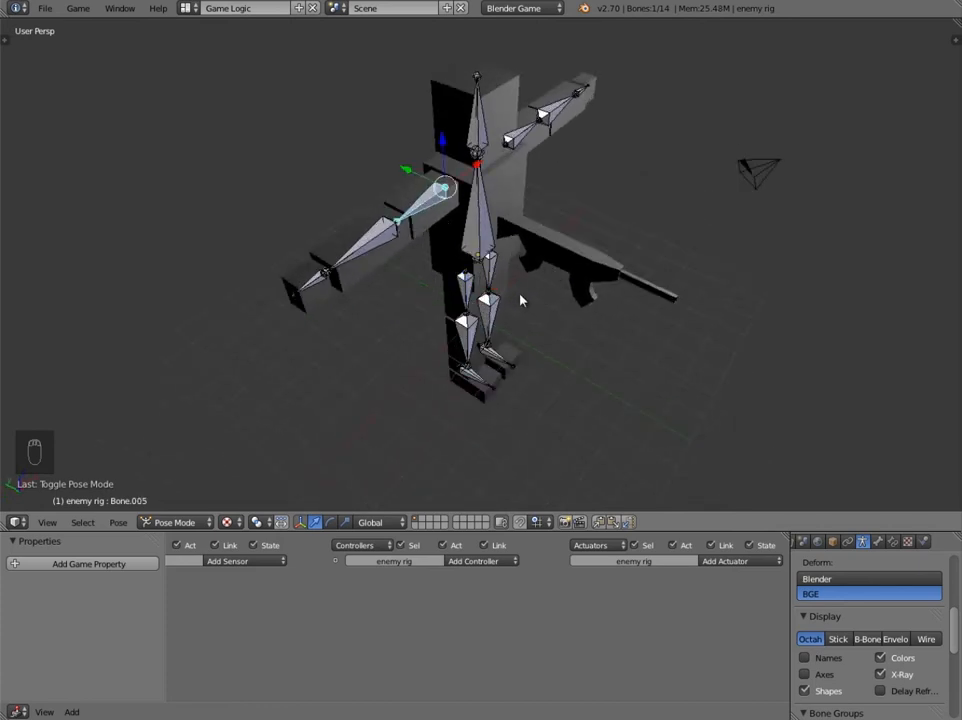
{"action": "key", "text": "r"}
{"action": "key", "text": "z"}
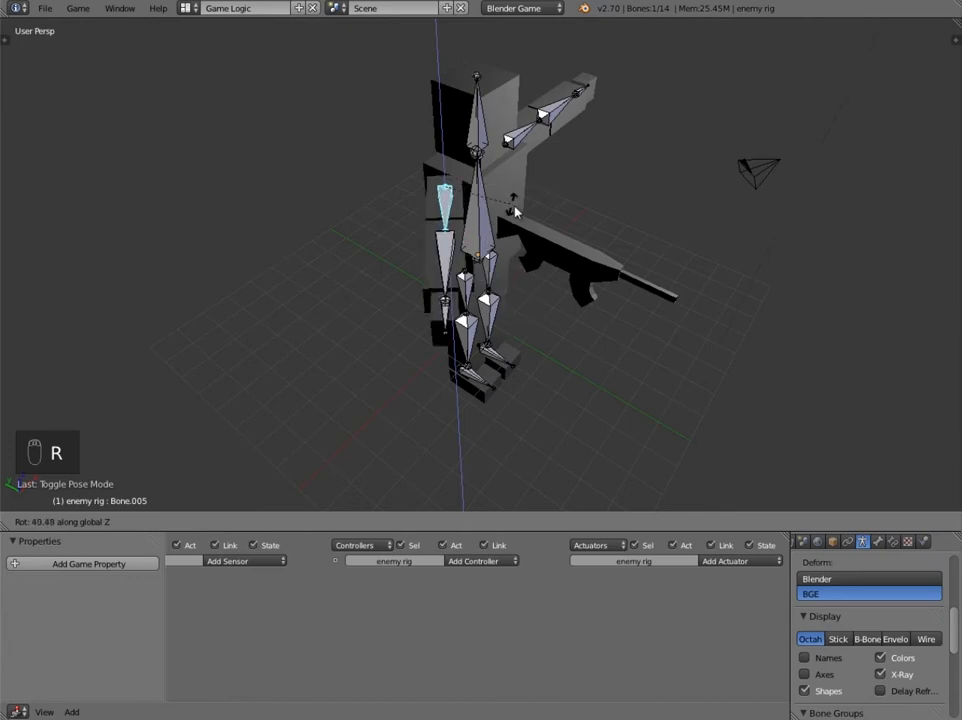
{"action": "left_click", "coordinate": [533, 208]}
Fine-tune the right upper arm bone with a small global Z rotation followed by a free rotation.
{"action": "middle_click_drag", "start_coordinate": [533, 208], "coordinate": [565, 290]}
{"action": "key", "text": "r"}
{"action": "key", "text": "z"}
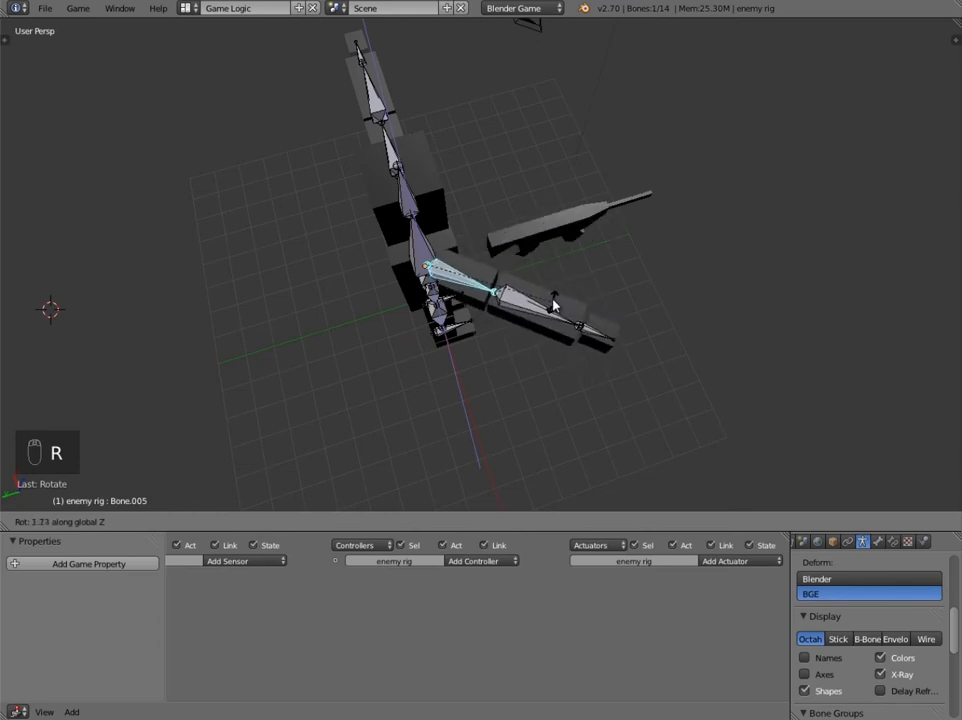
{"action": "left_click", "coordinate": [553, 302]}
{"action": "middle_click_drag", "start_coordinate": [540, 313], "coordinate": [565, 230]}
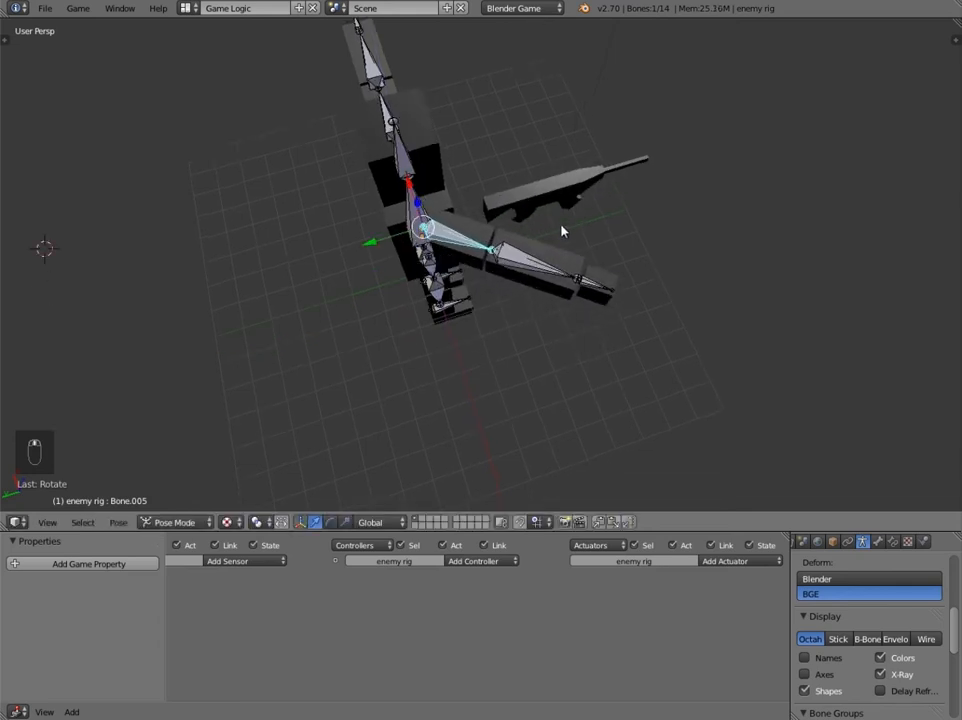
{"action": "key", "text": "r"}
{"action": "left_click", "coordinate": [476, 292]}
{"action": "middle_click_drag", "start_coordinate": [476, 292], "coordinate": [515, 300]}
Bend the right forearm bone about 83° around the global Z axis towards the gun.
{"action": "right_click", "coordinate": [519, 282]}
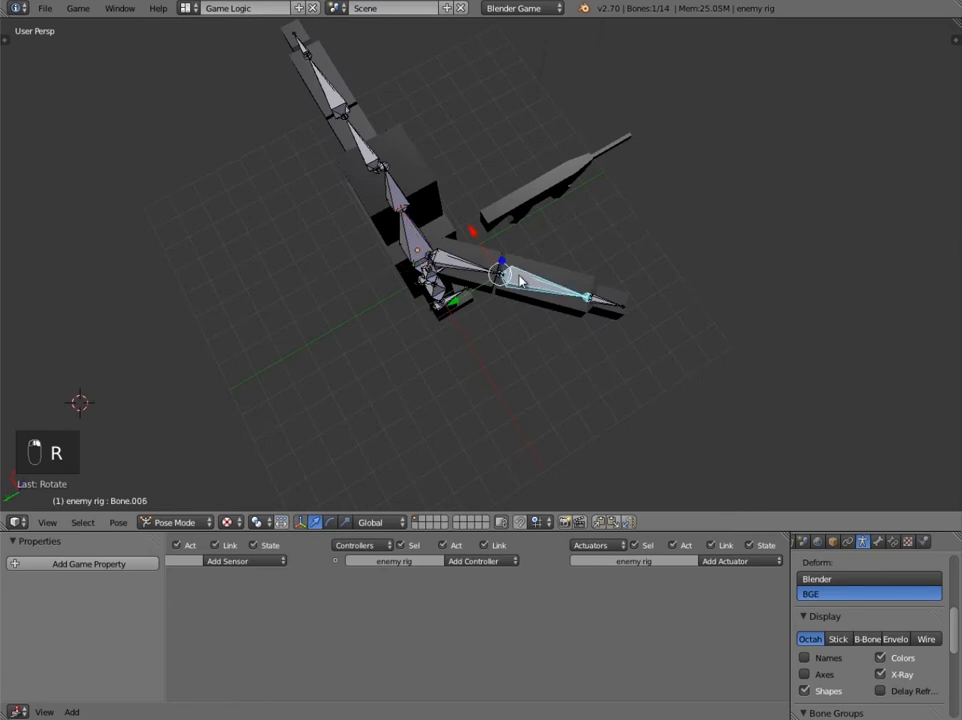
{"action": "key", "text": "r"}
{"action": "key", "text": "z"}
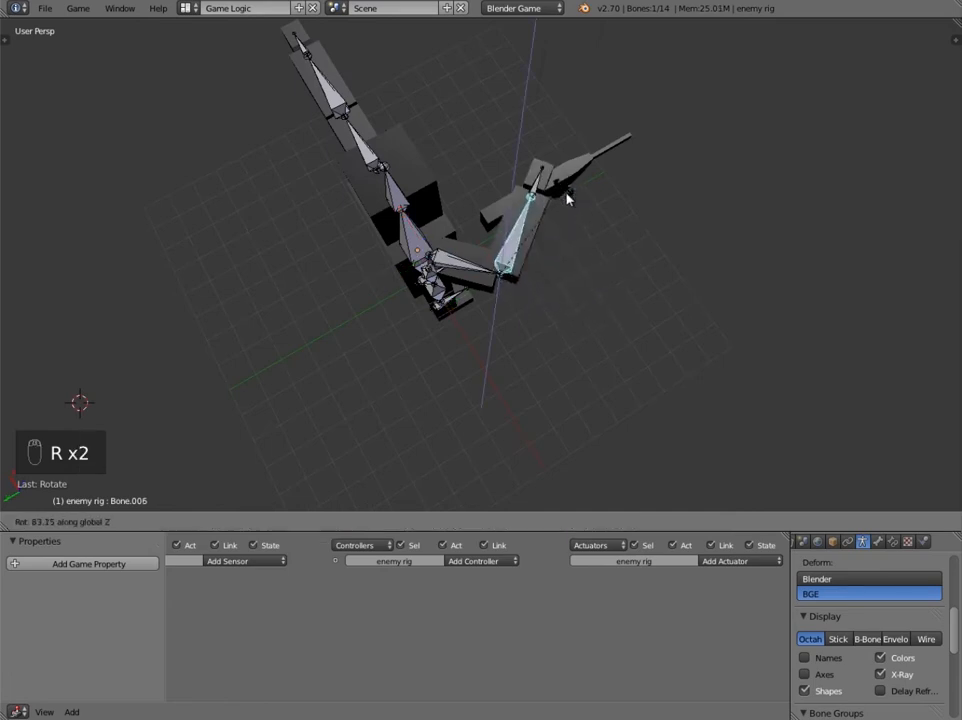
{"action": "left_click", "coordinate": [567, 207]}
{"action": "middle_click_drag", "start_coordinate": [563, 198], "coordinate": [496, 186]}
Lower the right upper arm bone alongside the torso by rotating it twice around the global Y axis.
{"action": "right_click", "coordinate": [464, 153]}
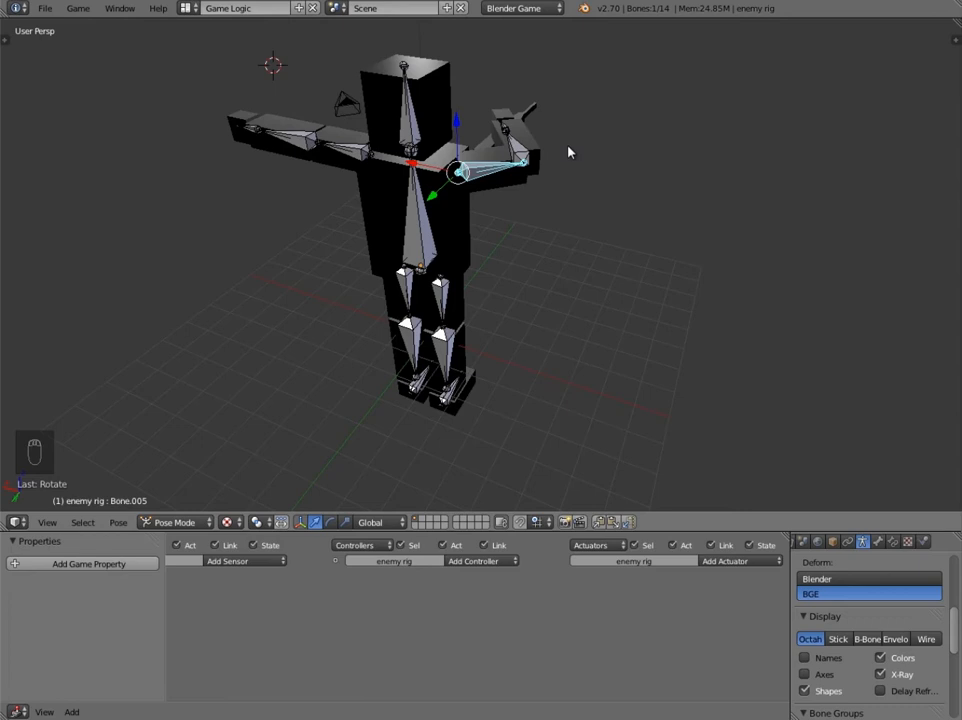
{"action": "key", "text": "r"}
{"action": "key", "text": "y"}
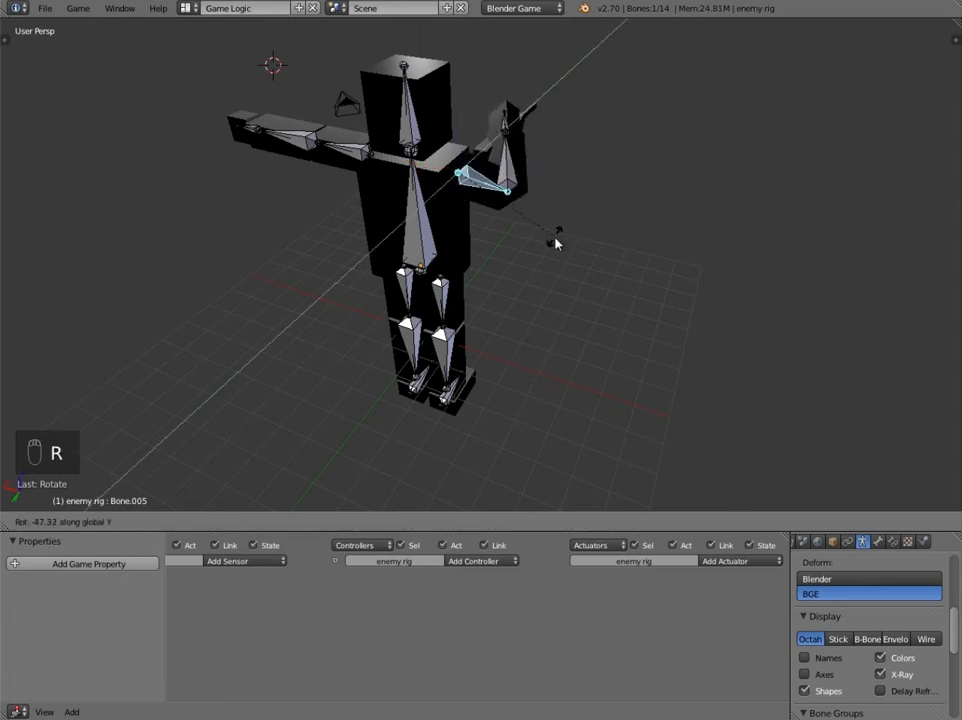
{"action": "left_click", "coordinate": [532, 262]}
{"action": "middle_click_drag", "start_coordinate": [580, 170], "coordinate": [547, 172]}
{"action": "key", "text": "r"}
{"action": "key", "text": "y"}
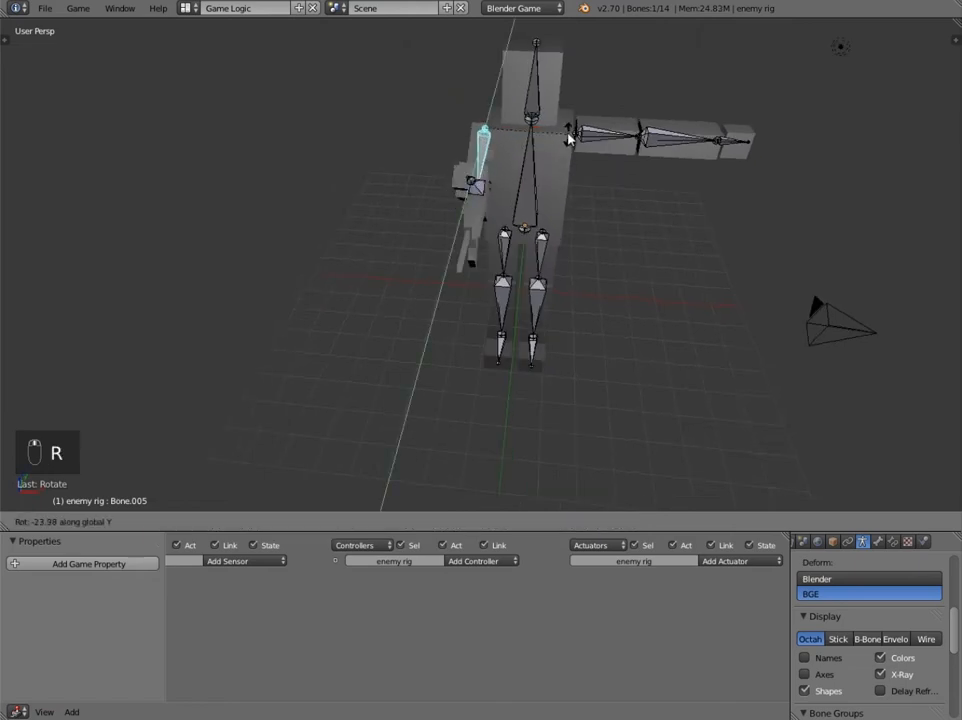
{"action": "left_click", "coordinate": [563, 148]}
Rotate the right upper arm bone about 24° around the global X axis to bring the forearm under the gun.
{"action": "middle_click_drag", "start_coordinate": [563, 148], "coordinate": [655, 125]}
{"action": "key", "text": "r"}
{"action": "key", "text": "x"}
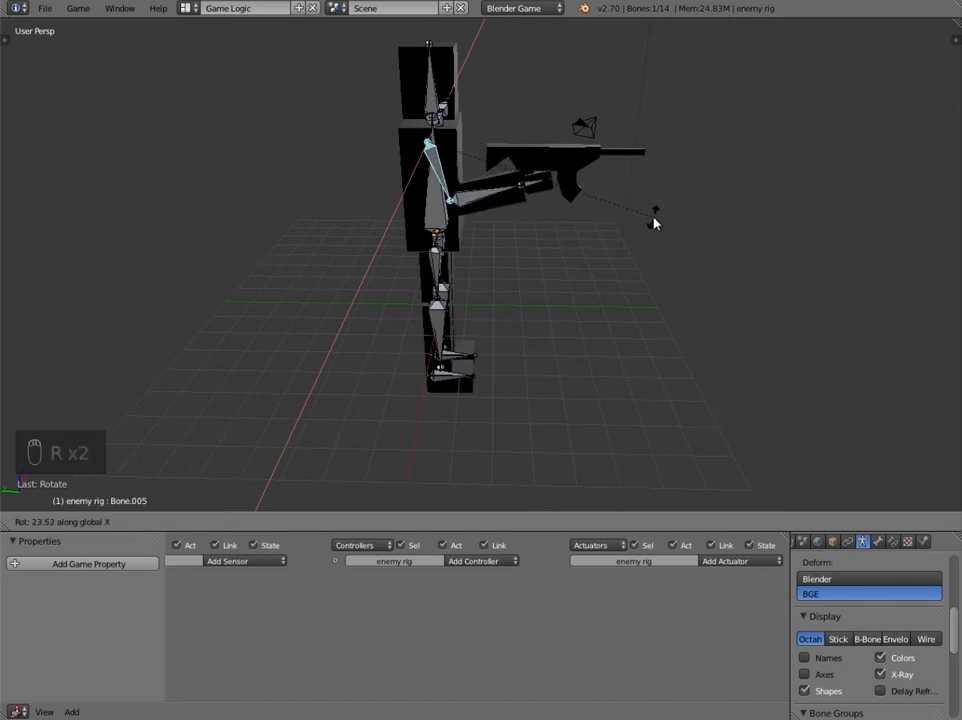
{"action": "left_click", "coordinate": [655, 223]}
Rotate the right hand bone about -12° around the global Z axis to follow the gun's side.
{"action": "middle_click_drag", "start_coordinate": [633, 204], "coordinate": [560, 262]}
{"action": "scroll", "coordinate": [560, 262], "scroll_direction": "up", "scroll_amount": 5}
{"action": "middle_click_drag", "start_coordinate": [465, 308], "coordinate": [535, 192]}
{"action": "key", "text": "a"}
{"action": "key", "text": "r"}
{"action": "key", "text": "z"}
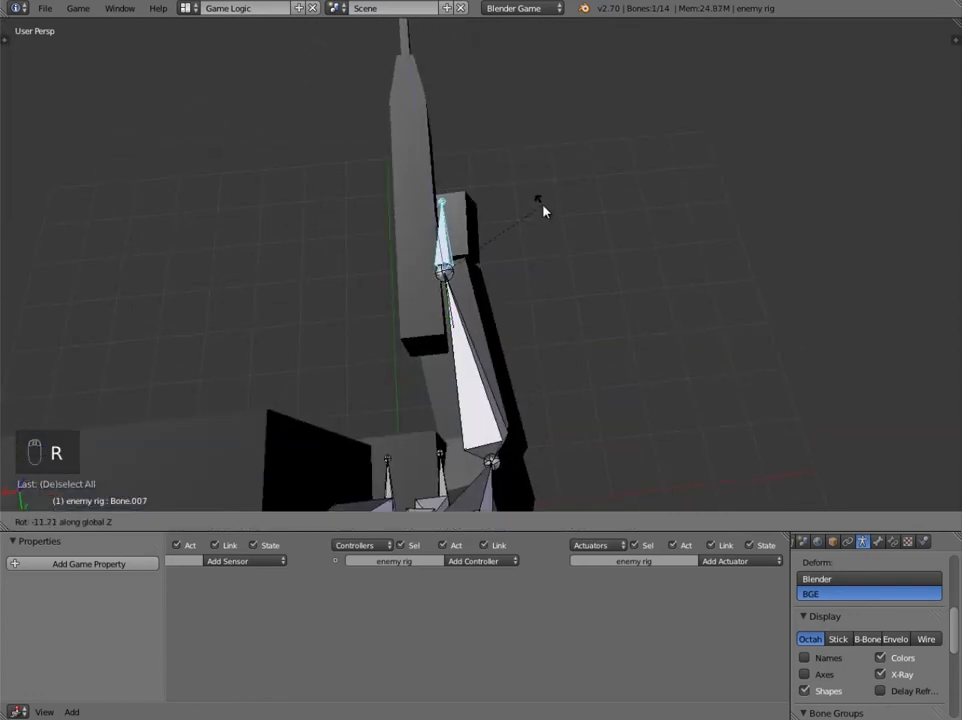
{"action": "left_click", "coordinate": [543, 209]}
Re-angle the right forearm bone around the global Y and Z axes so the hand meets the gun.
{"action": "middle_click_drag", "start_coordinate": [344, 272], "coordinate": [569, 161]}
{"action": "right_click", "coordinate": [581, 98]}
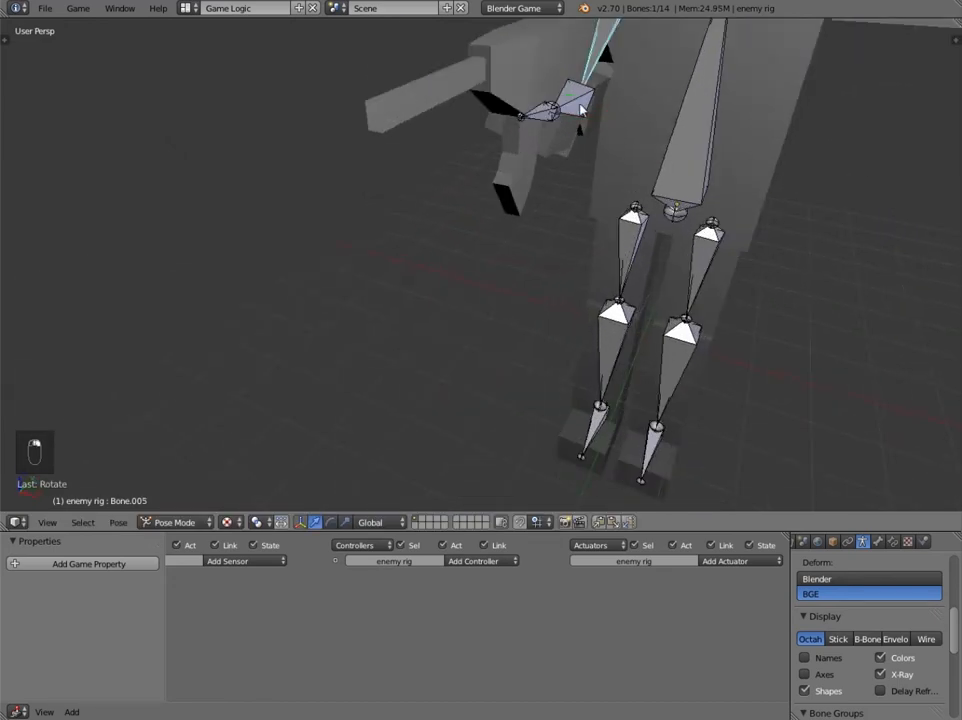
{"action": "middle_click_drag", "start_coordinate": [576, 103], "coordinate": [554, 253]}
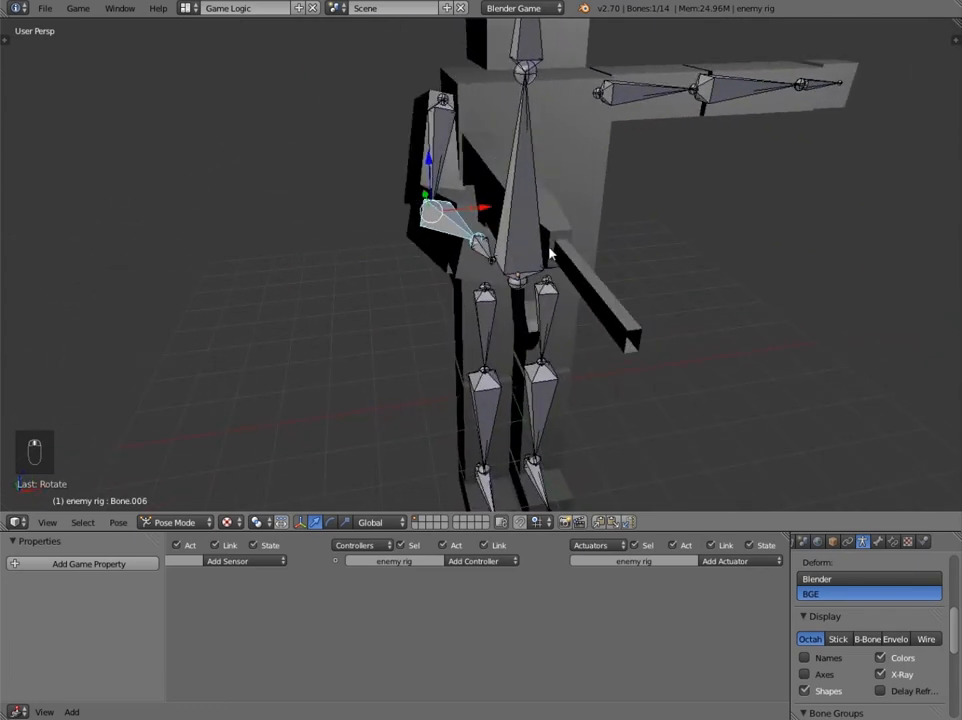
{"action": "key", "text": "r"}
{"action": "key", "text": "y"}
{"action": "right_click", "coordinate": [553, 210]}
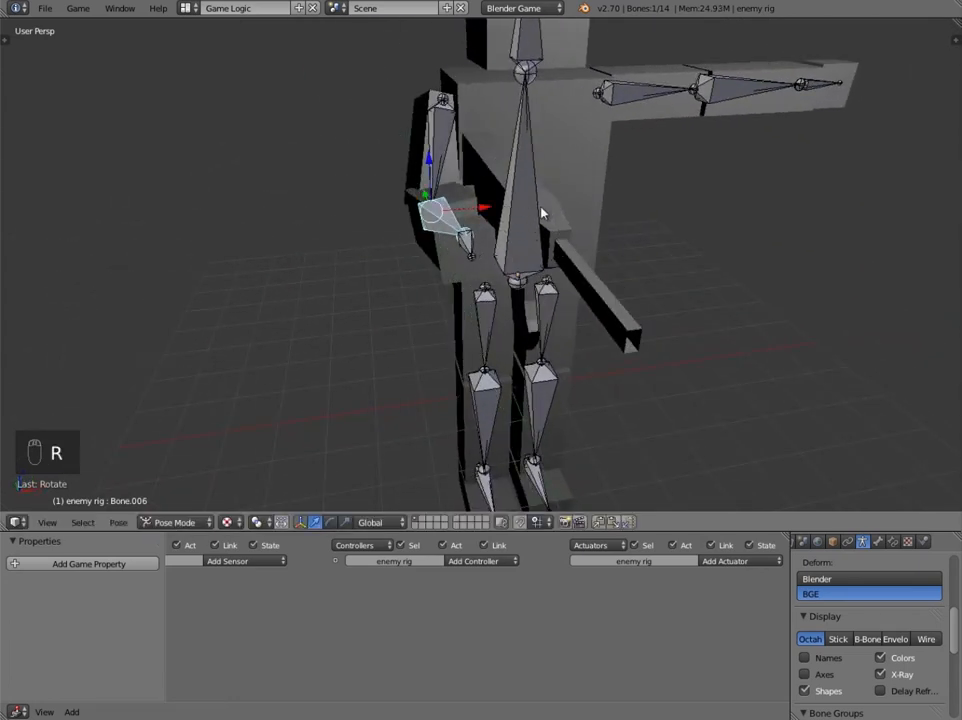
{"action": "key", "text": "r"}
{"action": "key", "text": "z"}
{"action": "left_click", "coordinate": [551, 211]}
{"action": "middle_click_drag", "start_coordinate": [551, 211], "coordinate": [490, 256]}
Align the right hand bone with the gun around the global Z axis and deselect all bones.
{"action": "right_click", "coordinate": [470, 240]}
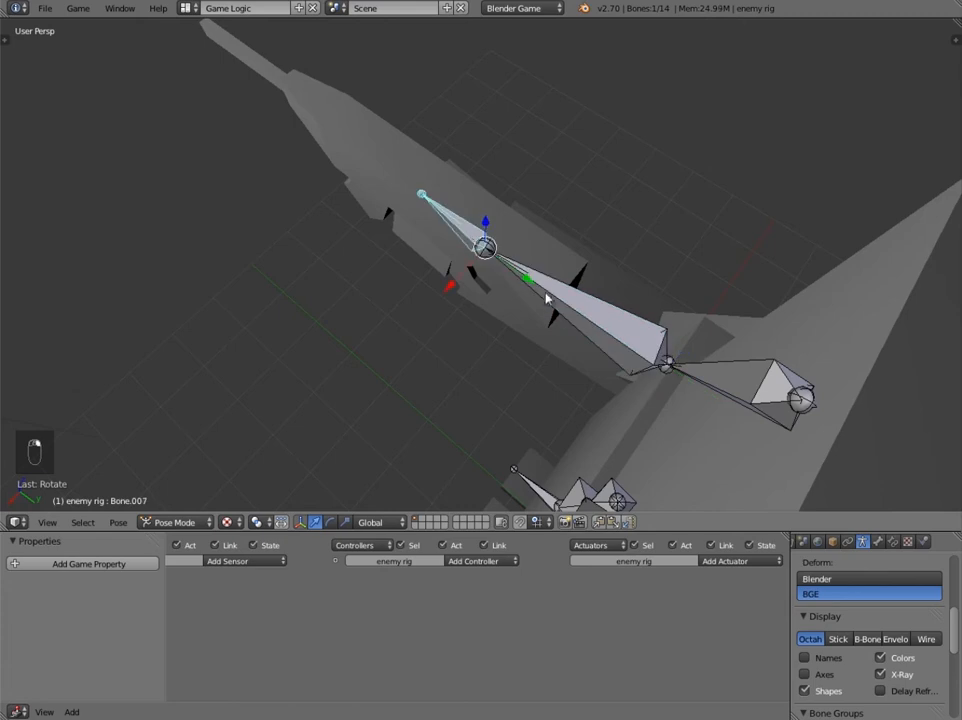
{"action": "key", "text": "r"}
{"action": "key", "text": "z"}
{"action": "left_click", "coordinate": [537, 245]}
{"action": "scroll", "coordinate": [537, 246], "scroll_direction": "down", "scroll_amount": 3}
{"action": "key", "text": "a"}
{"action": "middle_click_drag", "start_coordinate": [396, 305], "coordinate": [664, 328]}
Switch to Object Mode and shift the gun along the global Y axis to fit the right hand.
{"action": "left_click", "coordinate": [184, 526]}
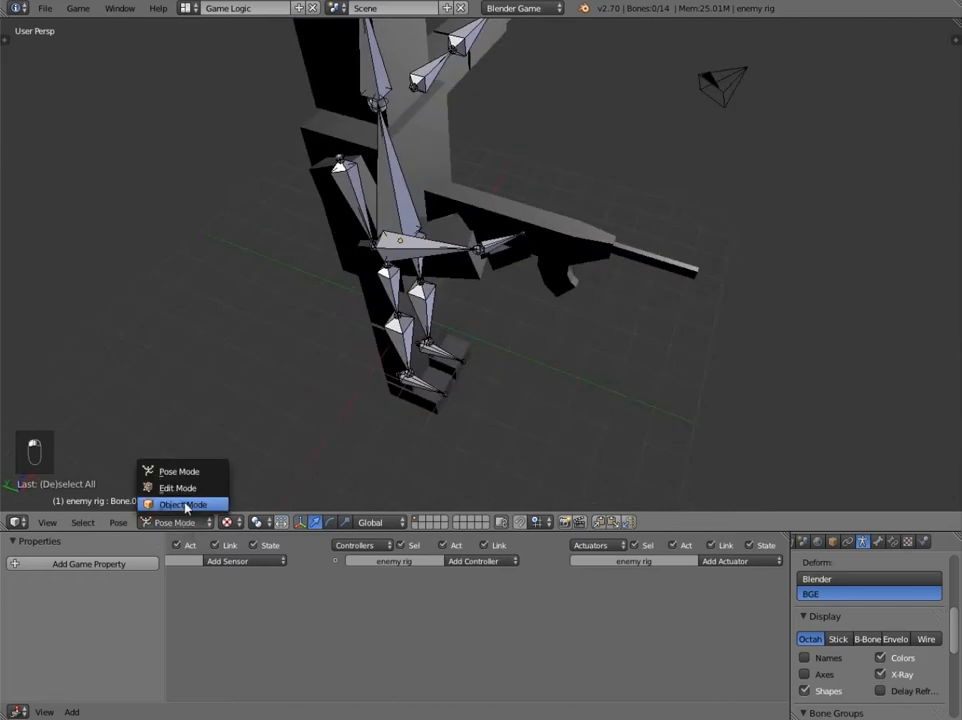
{"action": "left_click", "coordinate": [188, 506]}
{"action": "right_click", "coordinate": [556, 258]}
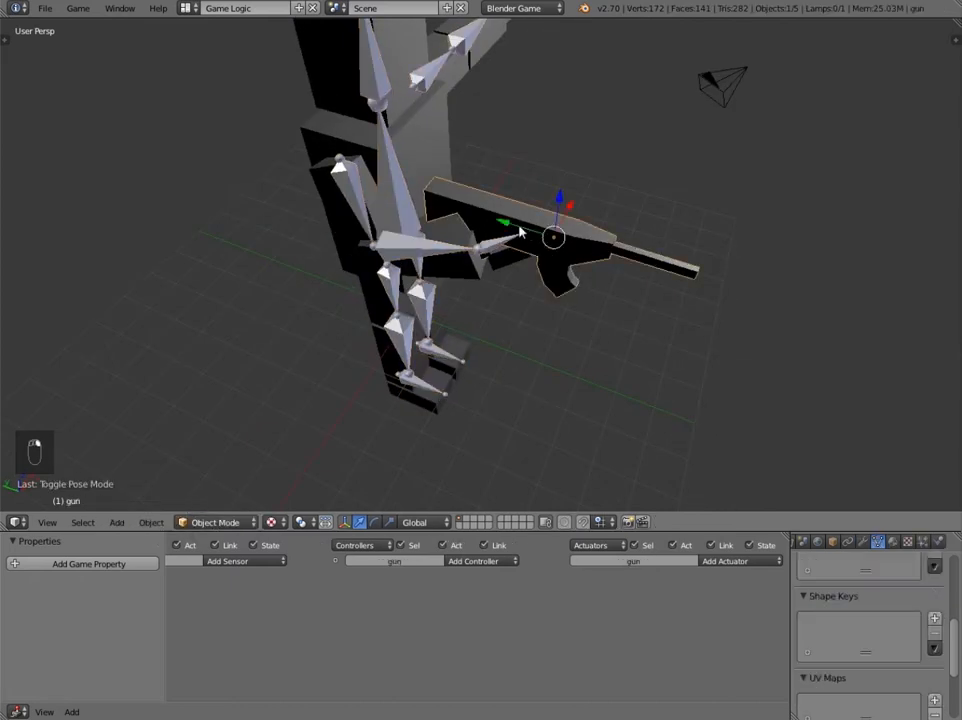
{"action": "key", "text": "g"}
{"action": "key", "text": "y"}
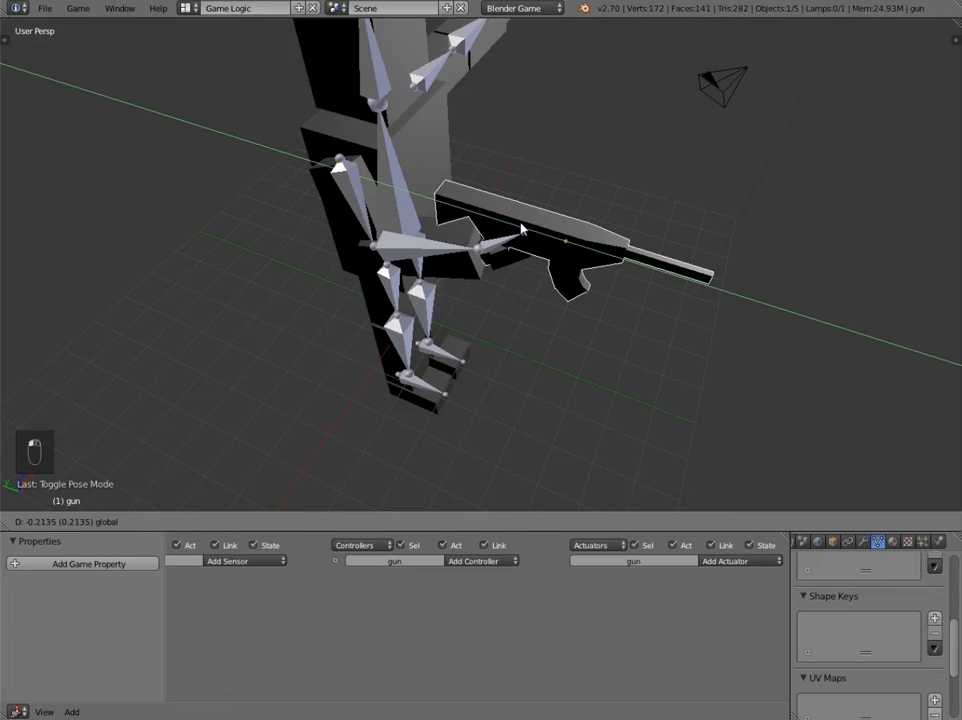
{"action": "left_click", "coordinate": [519, 228]}
Select the enemy rig and return it to Pose Mode.
{"action": "scroll", "coordinate": [450, 238], "scroll_direction": "down", "scroll_amount": 3}
{"action": "middle_click_drag", "start_coordinate": [404, 245], "coordinate": [545, 264]}
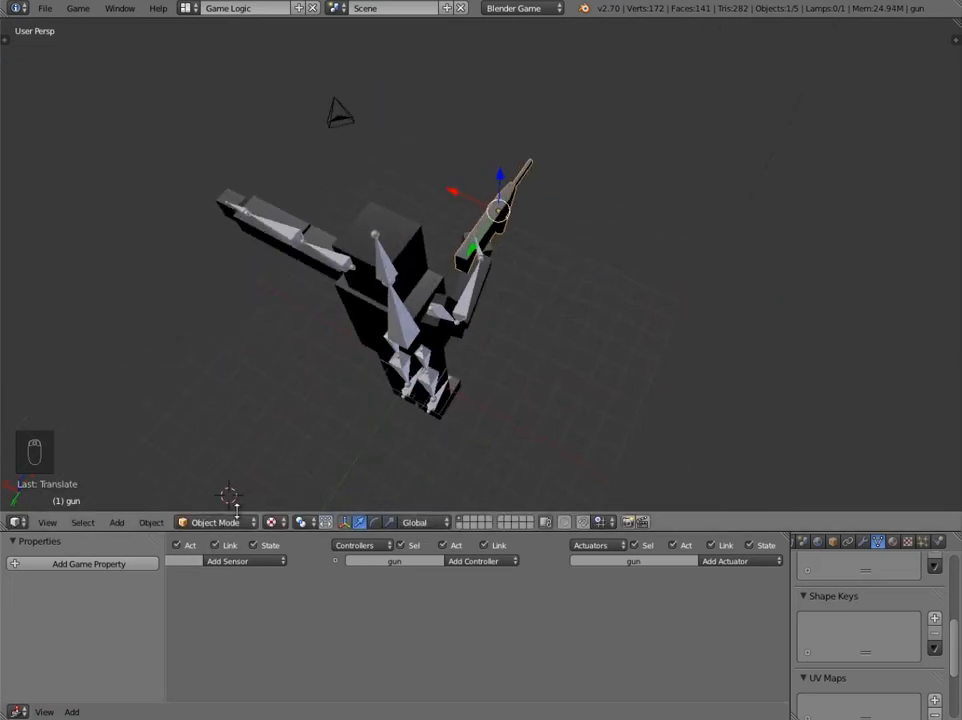
{"action": "right_click", "coordinate": [390, 258]}
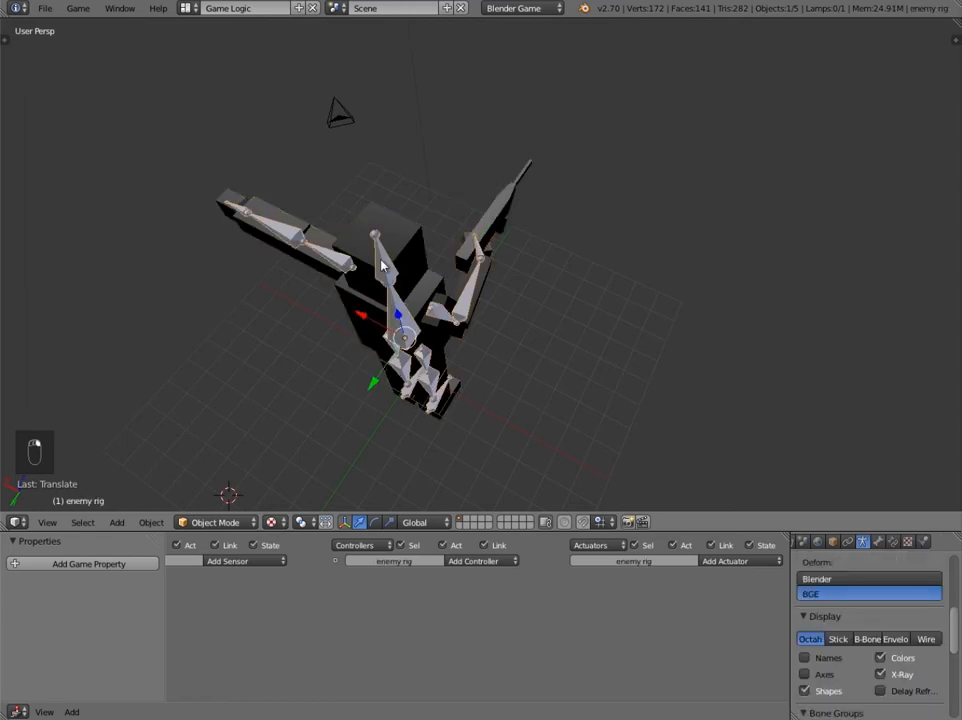
{"action": "left_click", "coordinate": [220, 521]}
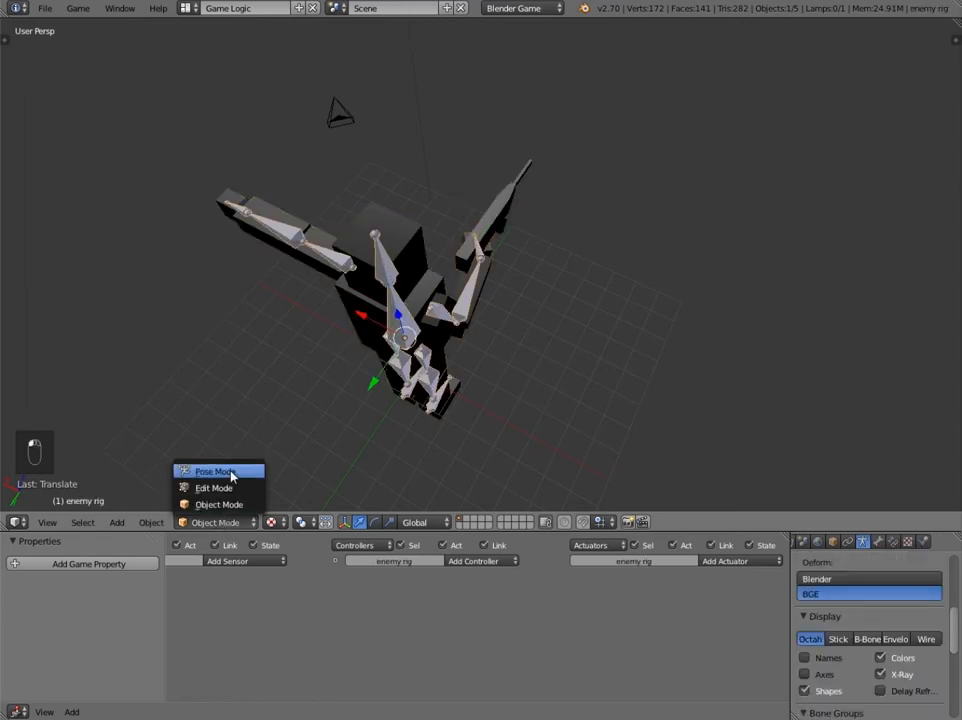
{"action": "left_click", "coordinate": [215, 469]}
Rotate the left upper arm bone around the global Z axis so the arm points forward beside the gun.
{"action": "middle_click_drag", "start_coordinate": [135, 270], "coordinate": [463, 357]}
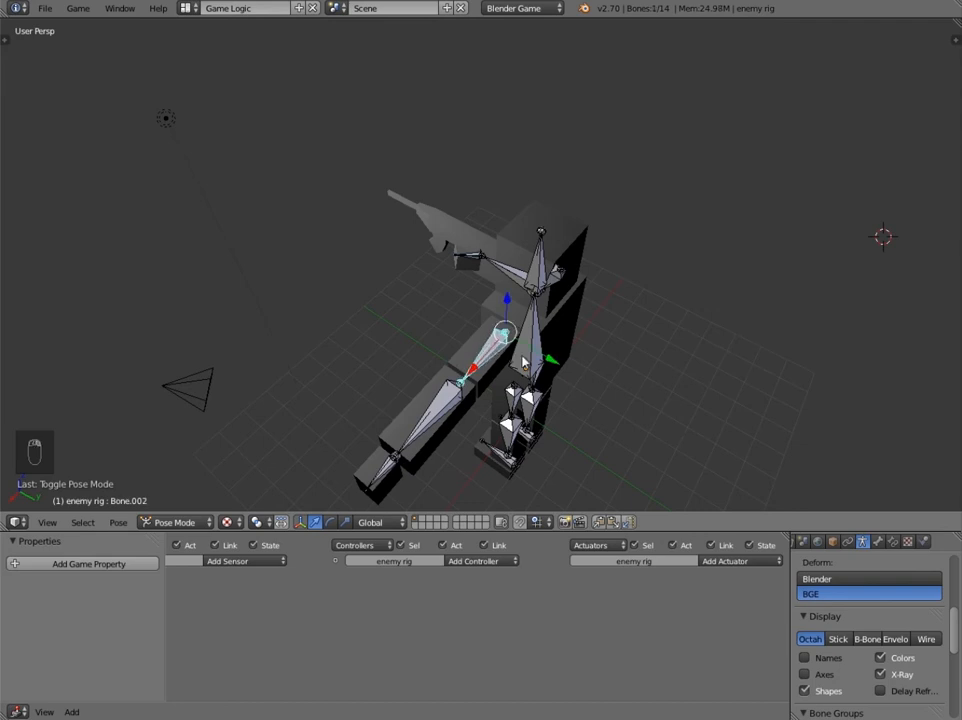
{"action": "middle_click_drag", "start_coordinate": [523, 363], "coordinate": [724, 279]}
{"action": "key", "text": "r"}
{"action": "key", "text": "z"}
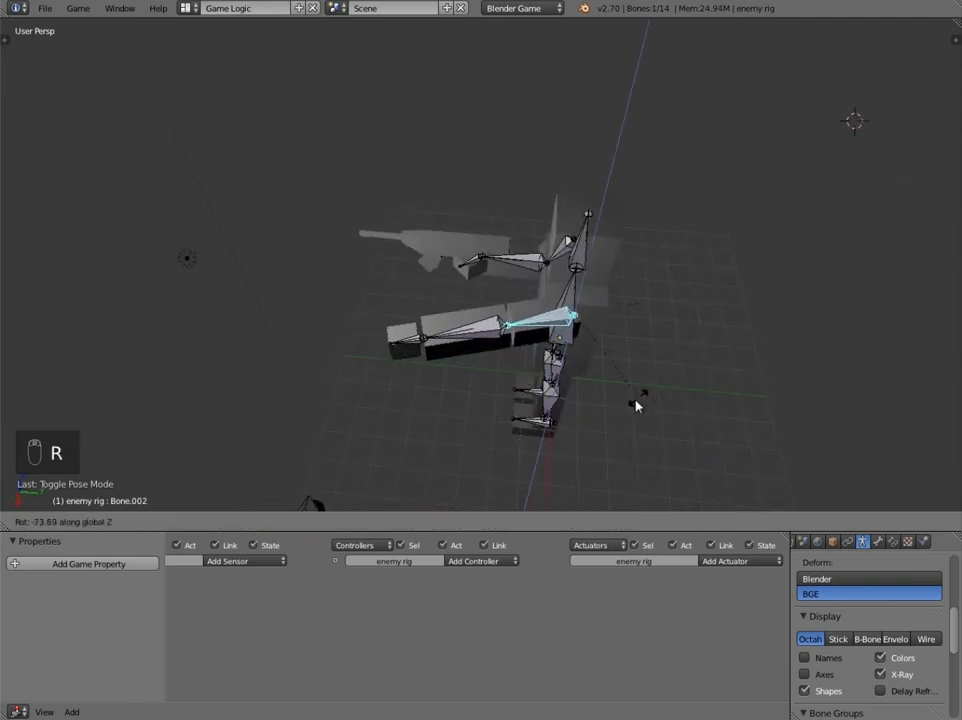
{"action": "left_click", "coordinate": [610, 408]}
{"action": "middle_click_drag", "start_coordinate": [399, 322], "coordinate": [653, 249]}
{"action": "key", "text": "r"}
{"action": "key", "text": "z"}
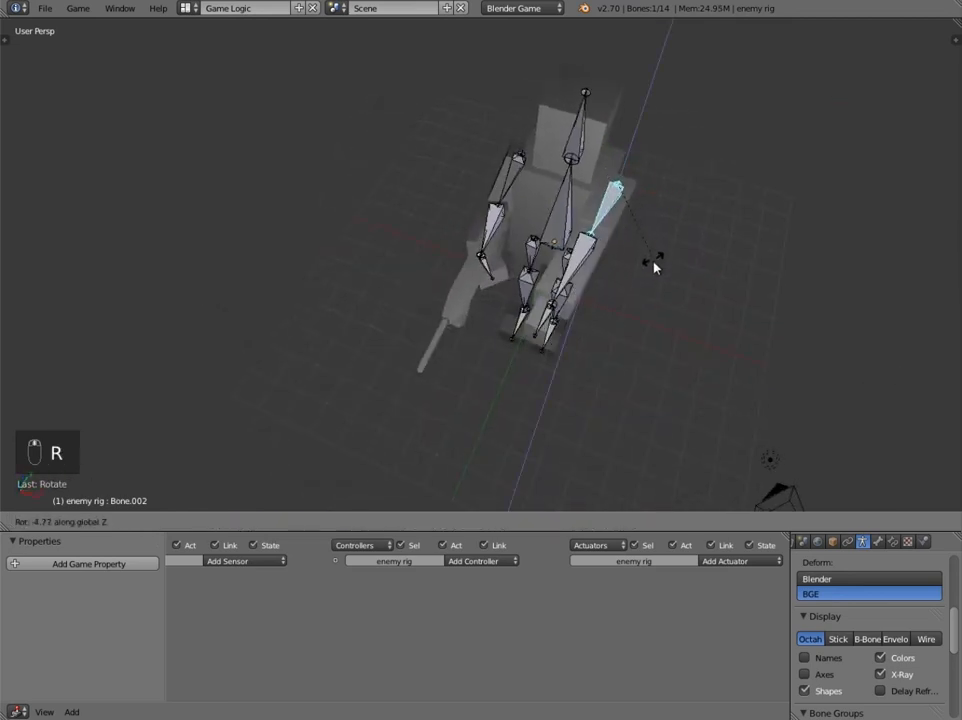
{"action": "left_click", "coordinate": [648, 273]}
Rotate the left forearm bone around the global Z axis so it reaches across toward the gun.
{"action": "right_click", "coordinate": [578, 263]}
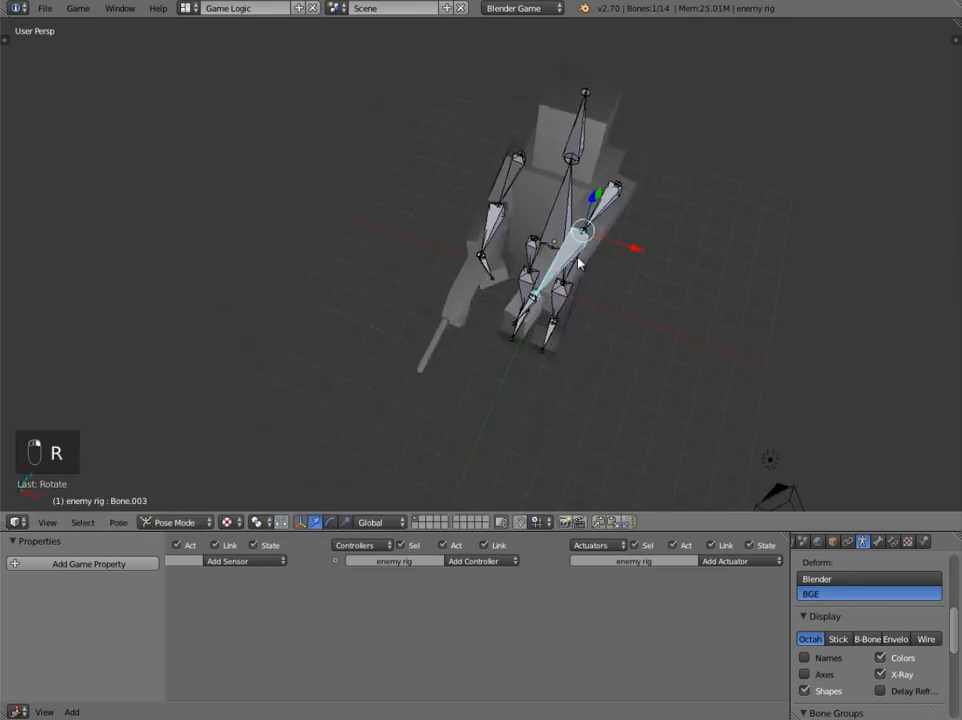
{"action": "key", "text": "r"}
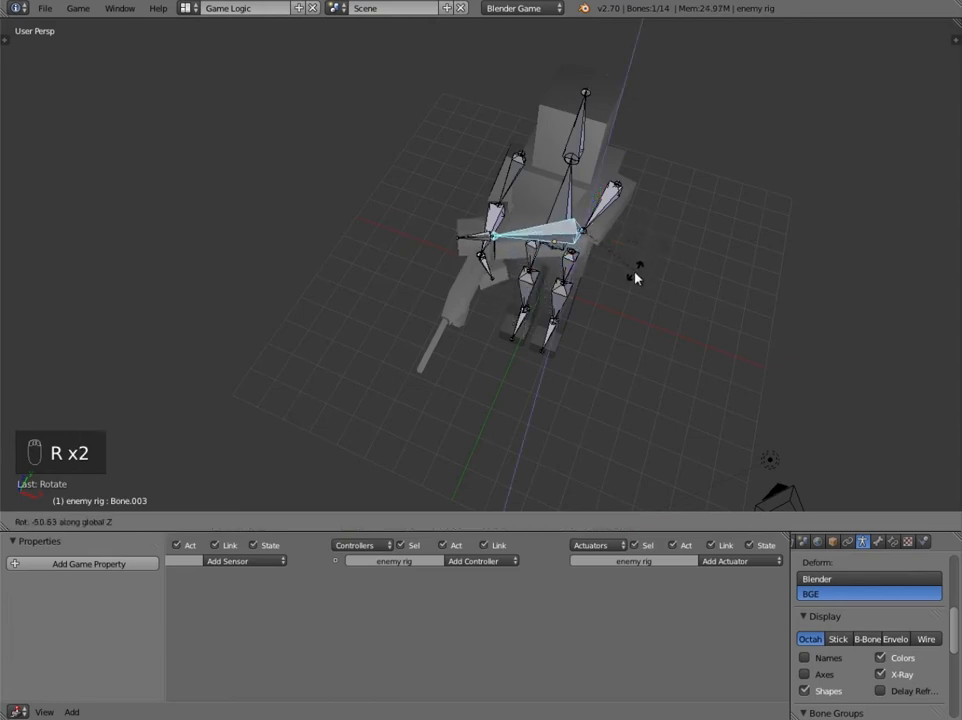
{"action": "left_click", "coordinate": [533, 285]}
{"action": "middle_click_drag", "start_coordinate": [533, 285], "coordinate": [440, 258]}
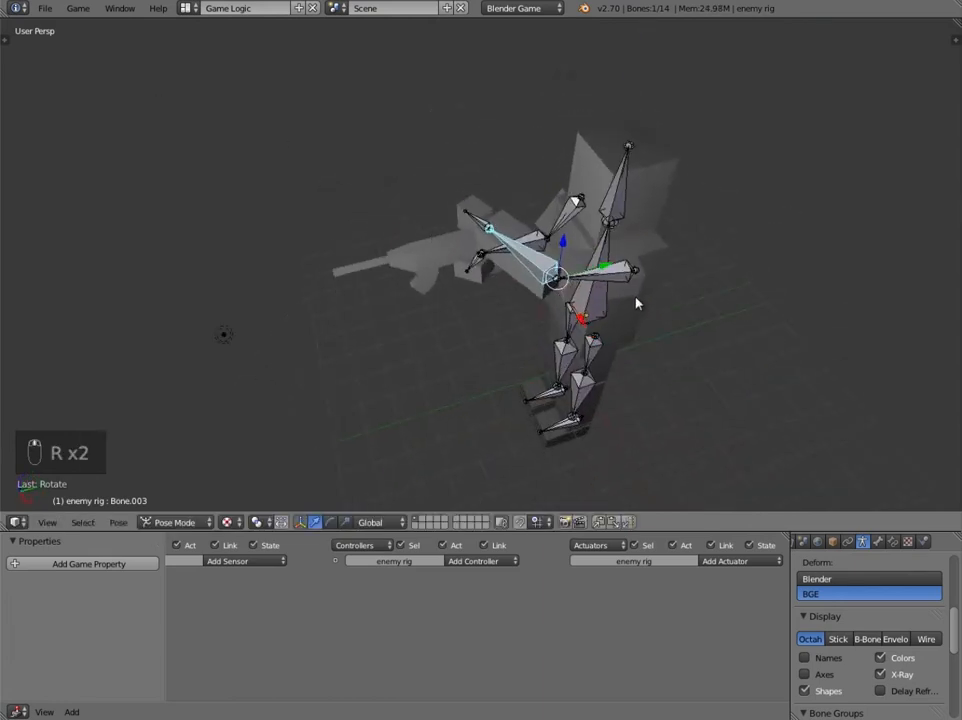
{"action": "key", "text": "r"}
{"action": "key", "text": "z"}
{"action": "left_click", "coordinate": [395, 305]}
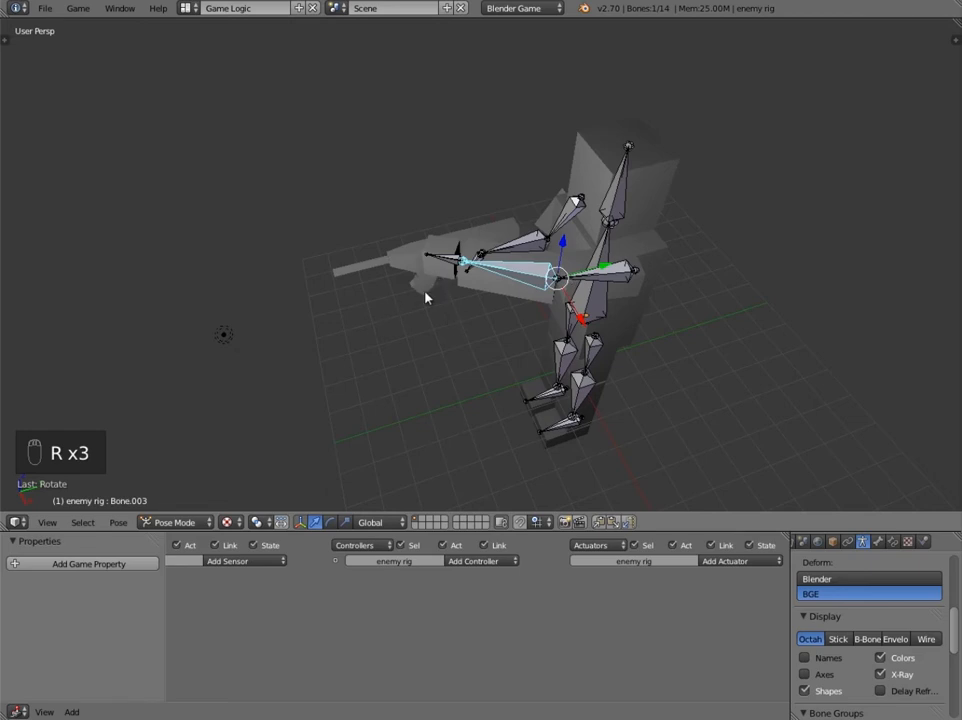
Rotate the left upper arm bone around the global X axis to lower the arm beneath the gun.
{"action": "middle_click_drag", "start_coordinate": [425, 297], "coordinate": [422, 267]}
{"action": "middle_click_drag", "start_coordinate": [502, 265], "coordinate": [520, 273]}
{"action": "right_click", "coordinate": [603, 255]}
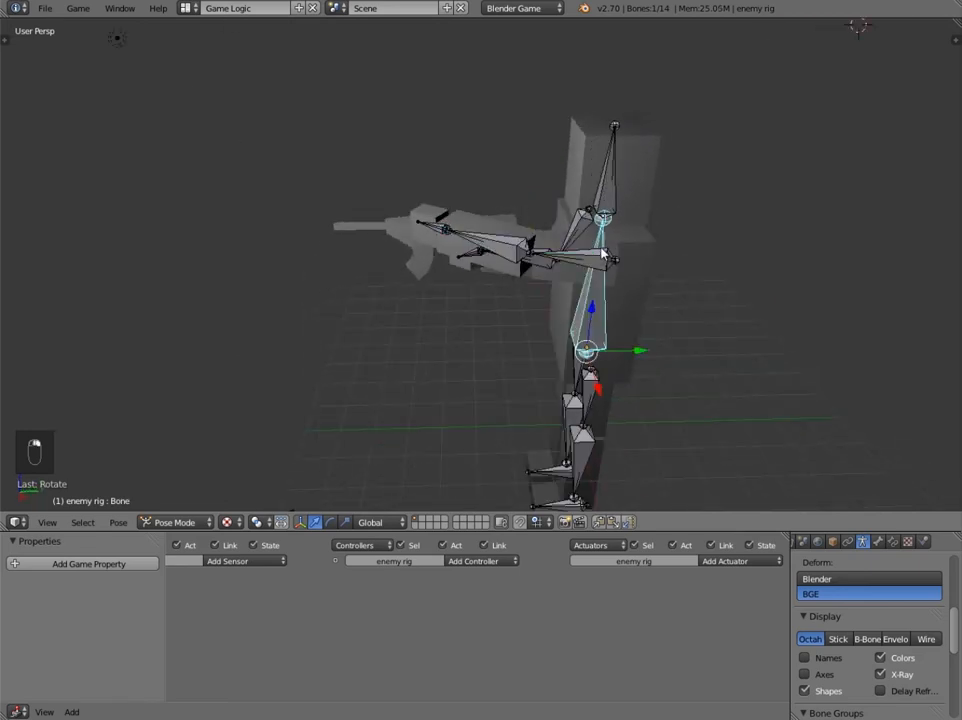
{"action": "right_click", "coordinate": [605, 263]}
{"action": "middle_click_drag", "start_coordinate": [600, 265], "coordinate": [709, 322]}
{"action": "key", "text": "r"}
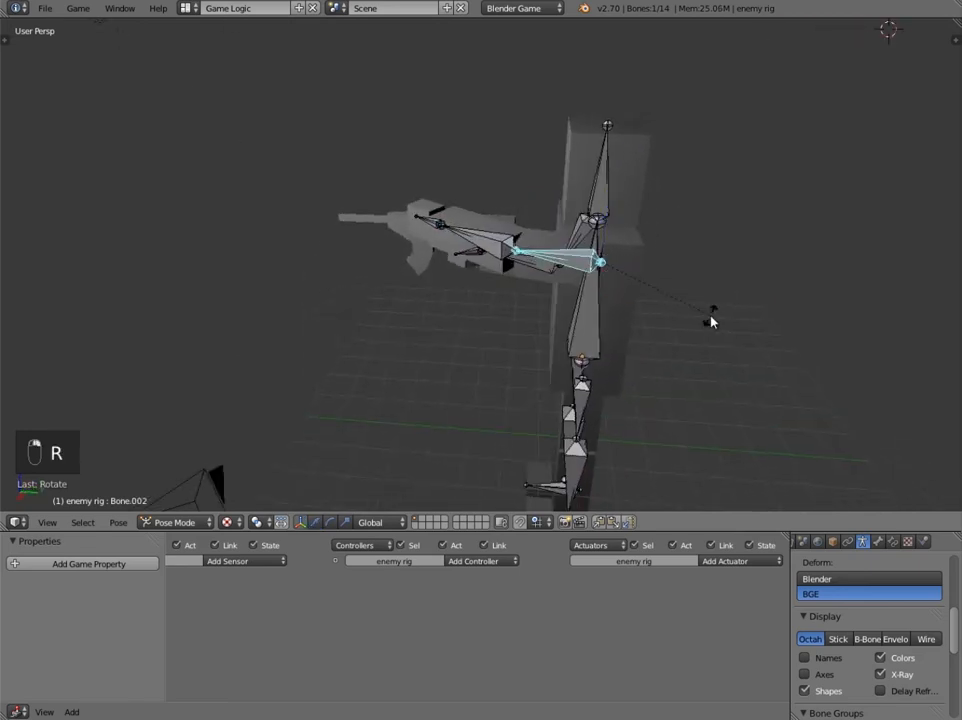
{"action": "key", "text": "x"}
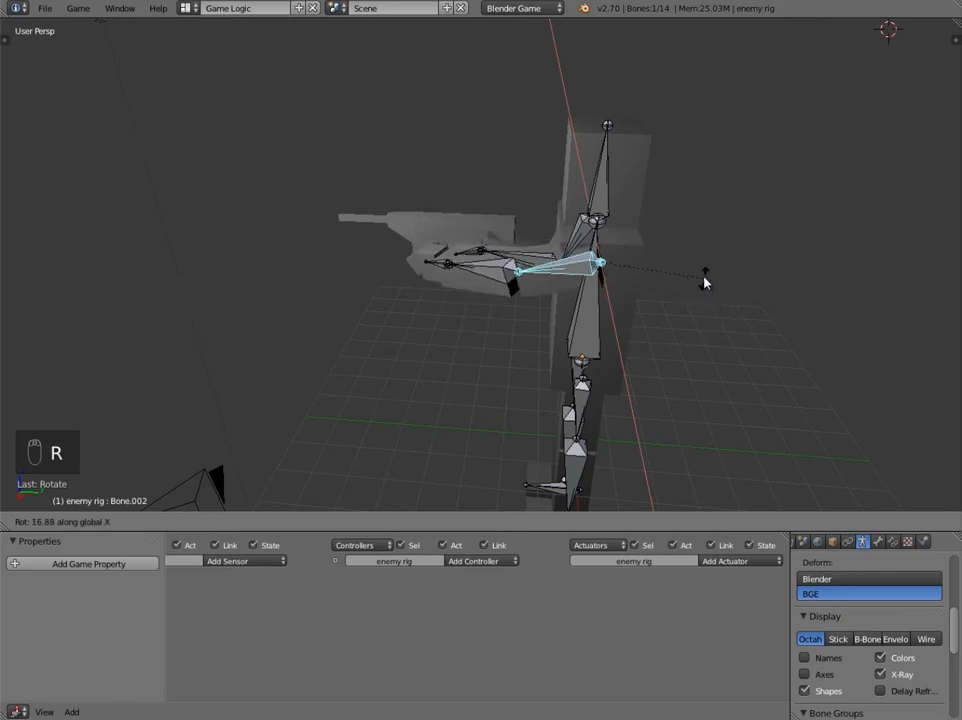
{"action": "left_click", "coordinate": [685, 287]}
{"action": "middle_click_drag", "start_coordinate": [685, 287], "coordinate": [507, 288]}
Switch to Object Mode and shift the gun sideways along the global X axis toward the left hand.
{"action": "scroll", "coordinate": [604, 272], "scroll_direction": "up", "scroll_amount": 4}
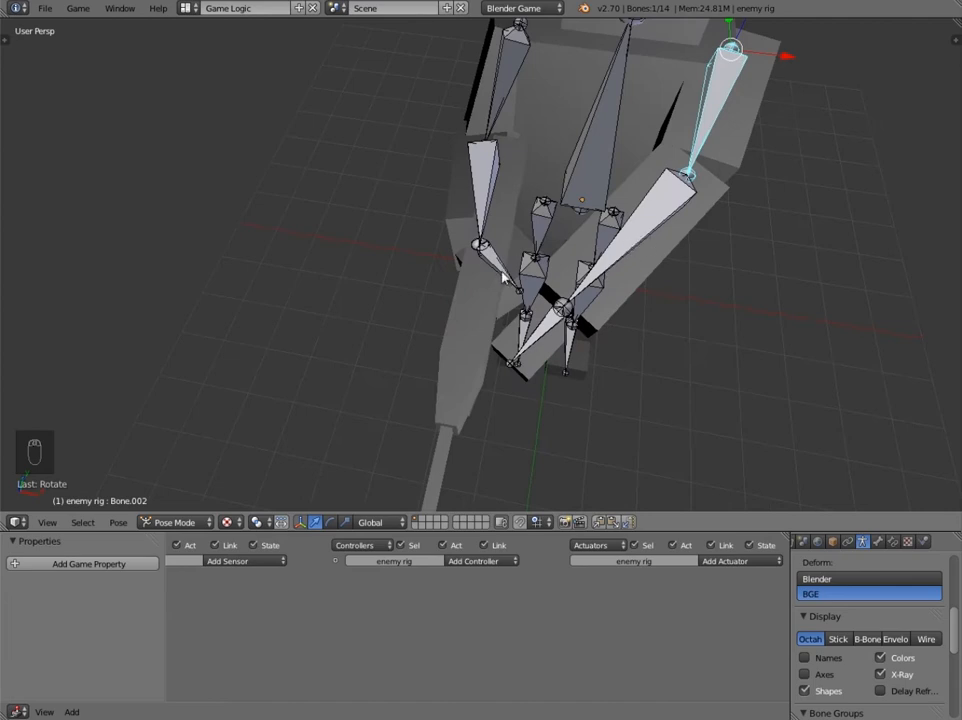
{"action": "left_click", "coordinate": [176, 522]}
{"action": "left_click", "coordinate": [180, 502]}
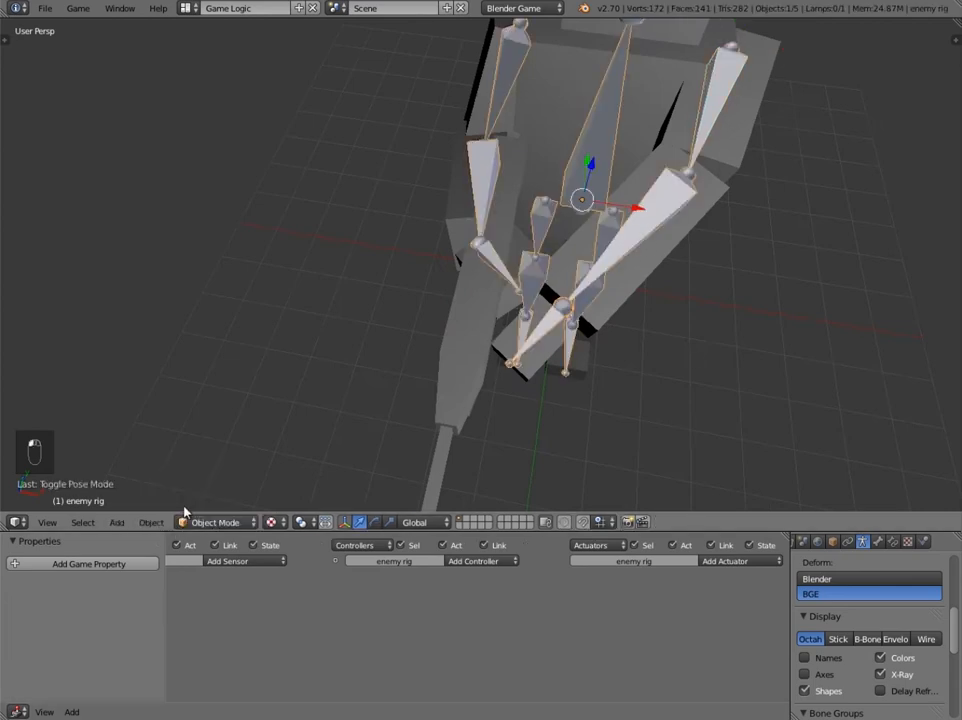
{"action": "right_click", "coordinate": [471, 322]}
{"action": "left_click_drag", "start_coordinate": [520, 343], "coordinate": [553, 353]}
Return the enemy rig to Pose Mode and adjust the left arm's angle around the global Z axis.
{"action": "middle_click_drag", "start_coordinate": [553, 353], "coordinate": [575, 318]}
{"action": "scroll", "coordinate": [485, 340], "scroll_direction": "down", "scroll_amount": 3}
{"action": "middle_click_drag", "start_coordinate": [415, 290], "coordinate": [459, 286]}
{"action": "right_click", "coordinate": [437, 250]}
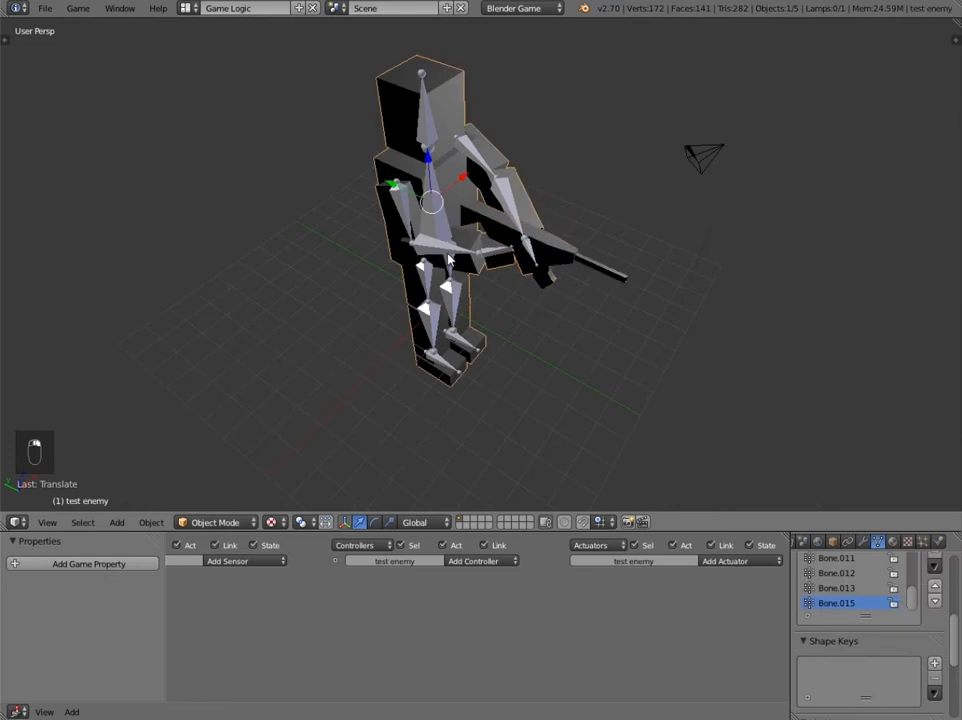
{"action": "left_click", "coordinate": [215, 522]}
{"action": "left_click", "coordinate": [215, 470]}
{"action": "middle_click_drag", "start_coordinate": [500, 260], "coordinate": [423, 258]}
{"action": "scroll", "coordinate": [423, 258], "scroll_direction": "up", "scroll_amount": 5}
{"action": "middle_click_drag", "start_coordinate": [523, 325], "coordinate": [521, 298]}
{"action": "middle_click_drag", "start_coordinate": [648, 309], "coordinate": [768, 294]}
{"action": "key", "text": "r"}
{"action": "key", "text": "z"}
{"action": "left_click", "coordinate": [792, 309]}
Select the left upper arm bone and rotate it slightly to raise the forearm toward the gun.
{"action": "right_click", "coordinate": [768, 294]}
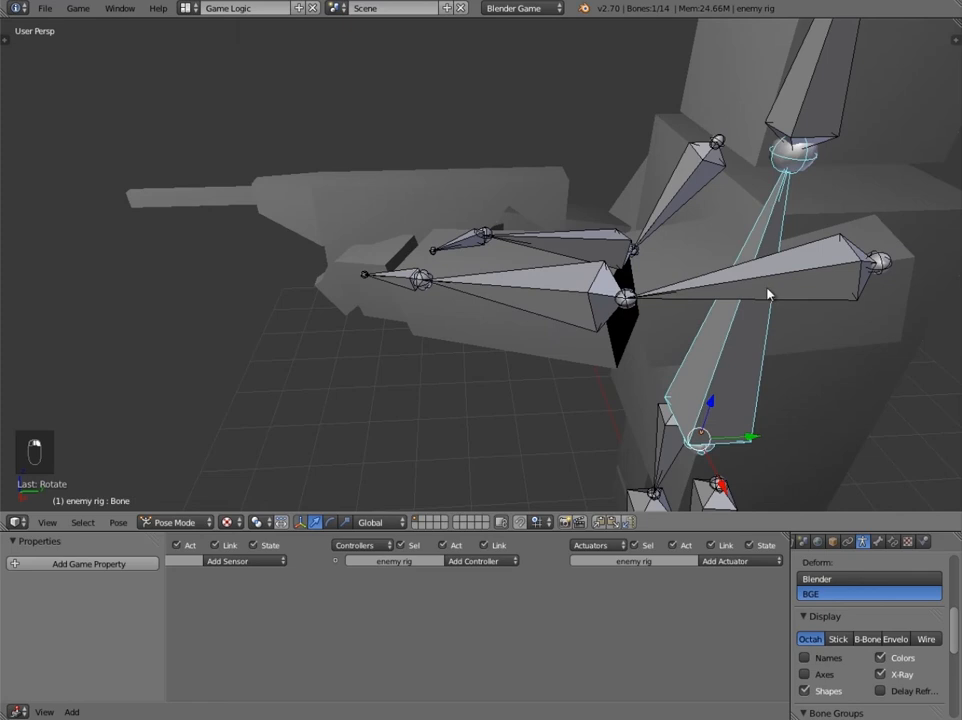
{"action": "right_click", "coordinate": [790, 268]}
{"action": "key", "text": "r"}
{"action": "left_click", "coordinate": [863, 380]}
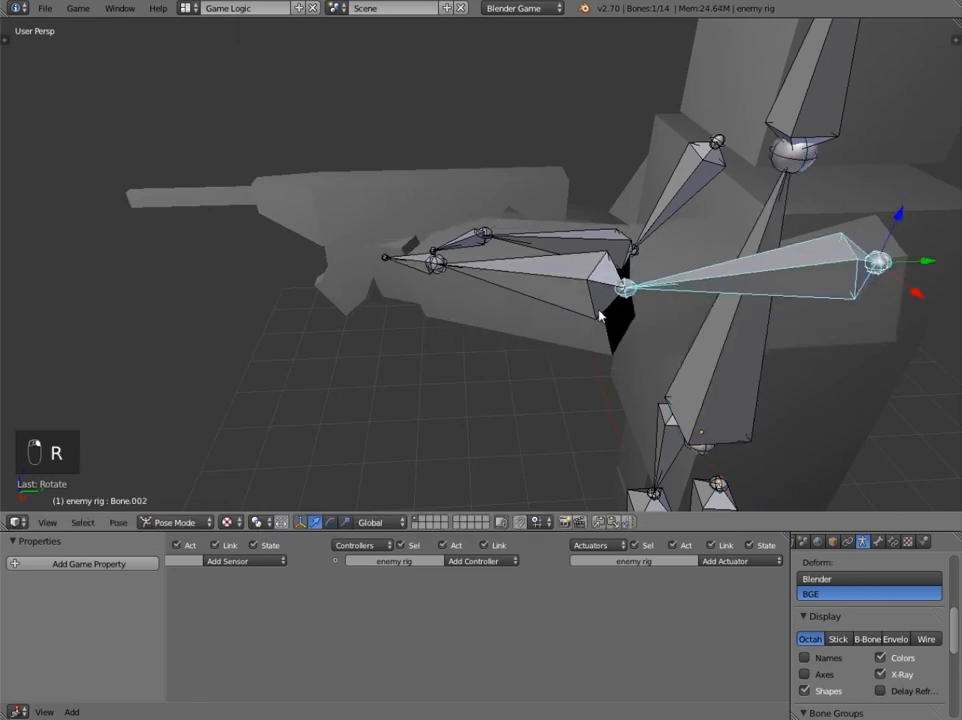
Re-angle the left forearm bone and turn the left hand bone to line up with the underside of the gun.
{"action": "right_click", "coordinate": [585, 300]}
{"action": "middle_click_drag", "start_coordinate": [582, 262], "coordinate": [500, 300]}
{"action": "key", "text": "r"}
{"action": "left_click", "coordinate": [679, 325]}
{"action": "right_click", "coordinate": [505, 303]}
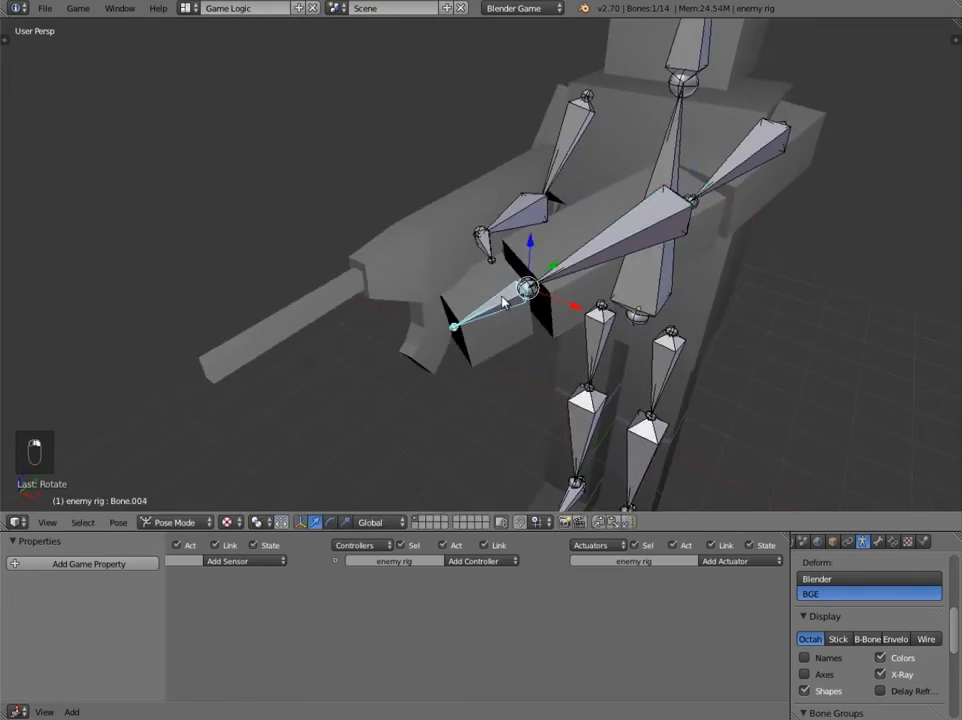
{"action": "key", "text": "r"}
{"action": "left_click", "coordinate": [598, 316]}
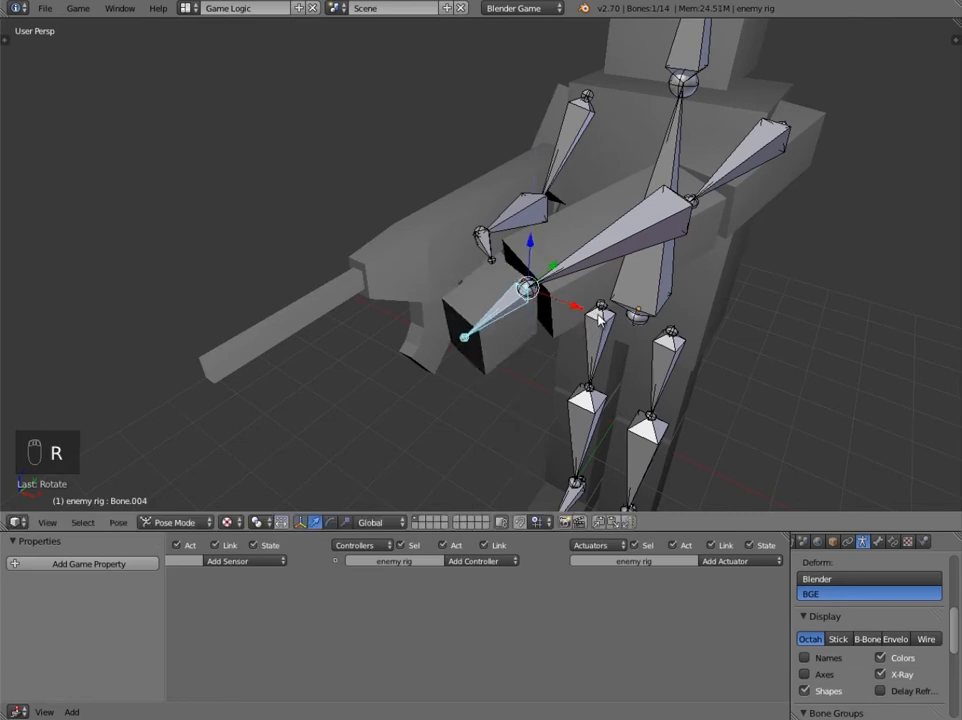
Rotate the left forearm bone slightly around the global Z axis toward the gun and deselect all bones.
{"action": "right_click", "coordinate": [677, 218]}
{"action": "right_click", "coordinate": [680, 218]}
{"action": "key", "text": "r"}
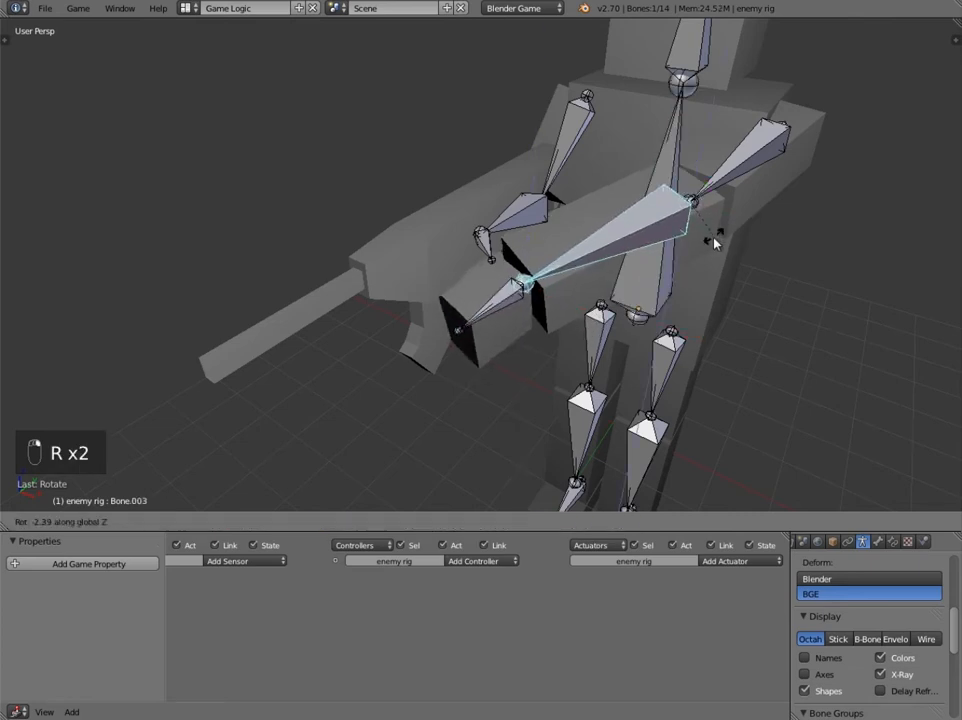
{"action": "left_click", "coordinate": [703, 243]}
{"action": "key", "text": "a"}
Switch to Object Mode and move the gun about 0.32 units along the global Y axis toward the body.
{"action": "middle_click_drag", "start_coordinate": [483, 282], "coordinate": [384, 298]}
{"action": "left_click", "coordinate": [212, 518]}
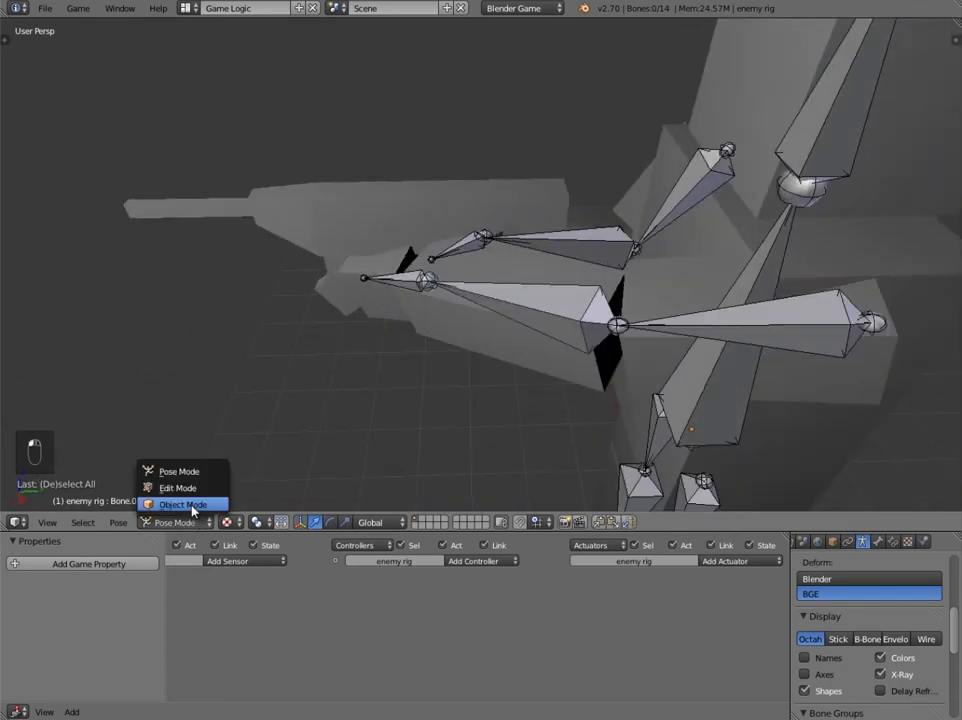
{"action": "left_click", "coordinate": [150, 503]}
{"action": "middle_click_drag", "start_coordinate": [300, 378], "coordinate": [583, 392]}
{"action": "key", "text": "a"}
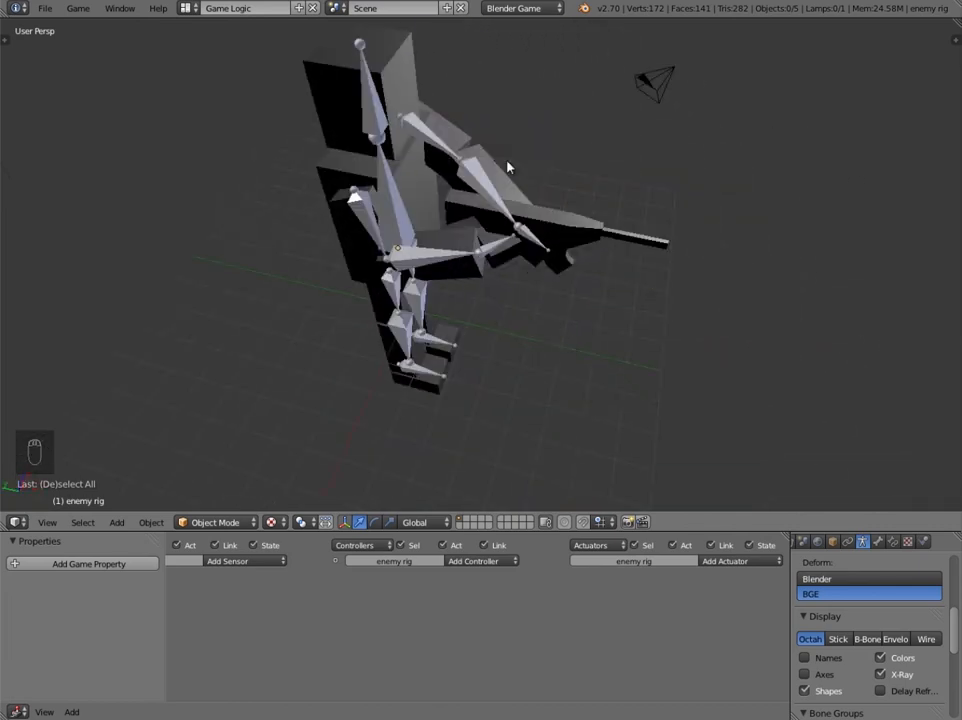
{"action": "right_click", "coordinate": [553, 222]}
{"action": "key", "text": "g"}
{"action": "key", "text": "y"}
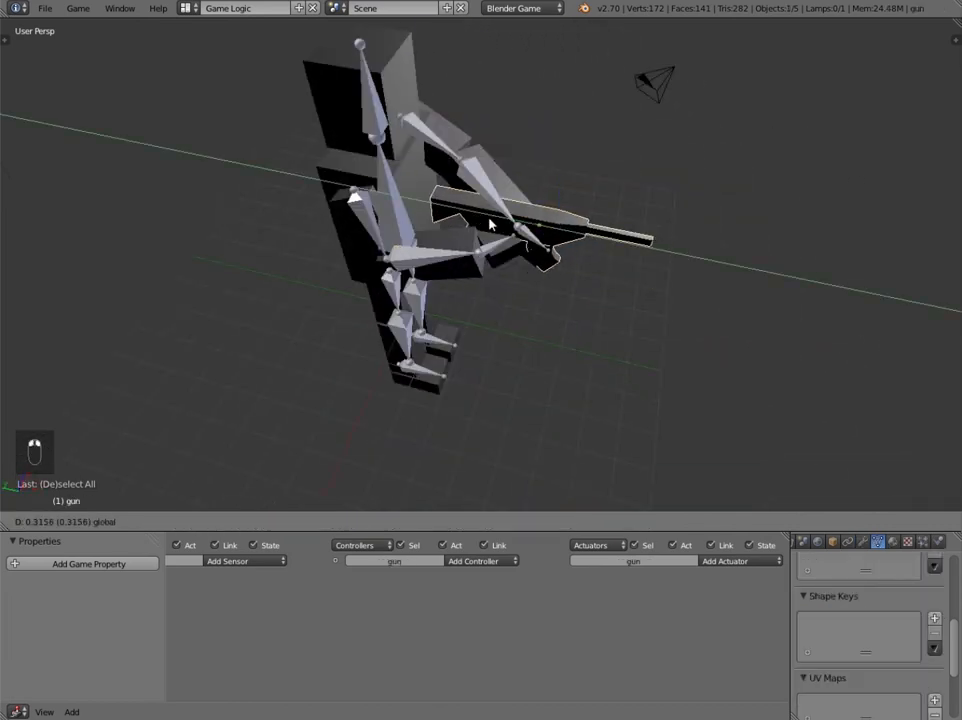
{"action": "left_click", "coordinate": [490, 224]}
Return the enemy rig to Pose Mode and rotate the left forearm bone slightly around the global Y axis.
{"action": "middle_click_drag", "start_coordinate": [490, 224], "coordinate": [247, 269]}
{"action": "scroll", "coordinate": [375, 313], "scroll_direction": "up", "scroll_amount": 4}
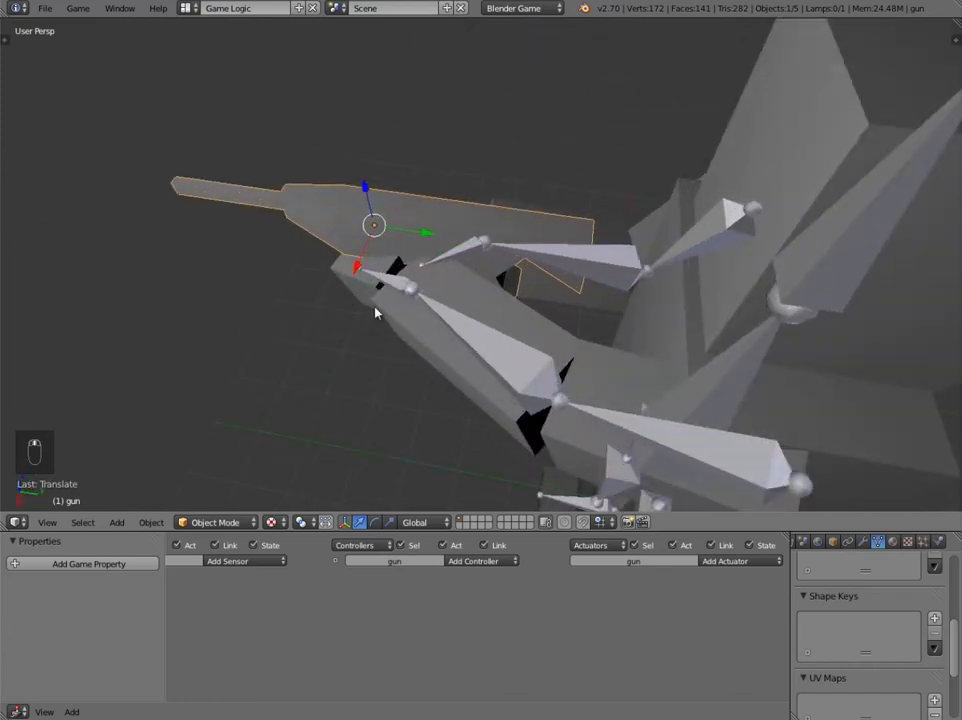
{"action": "middle_click_drag", "start_coordinate": [375, 313], "coordinate": [369, 243], "text": "shift"}
{"action": "right_click", "coordinate": [493, 282]}
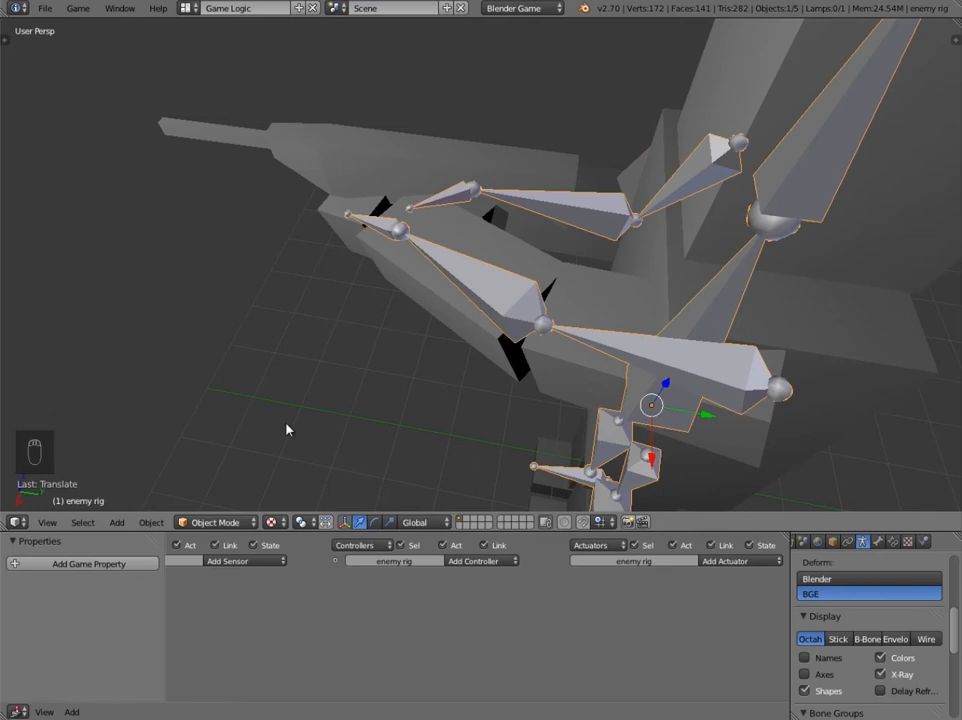
{"action": "left_click", "coordinate": [210, 521]}
{"action": "left_click", "coordinate": [215, 468]}
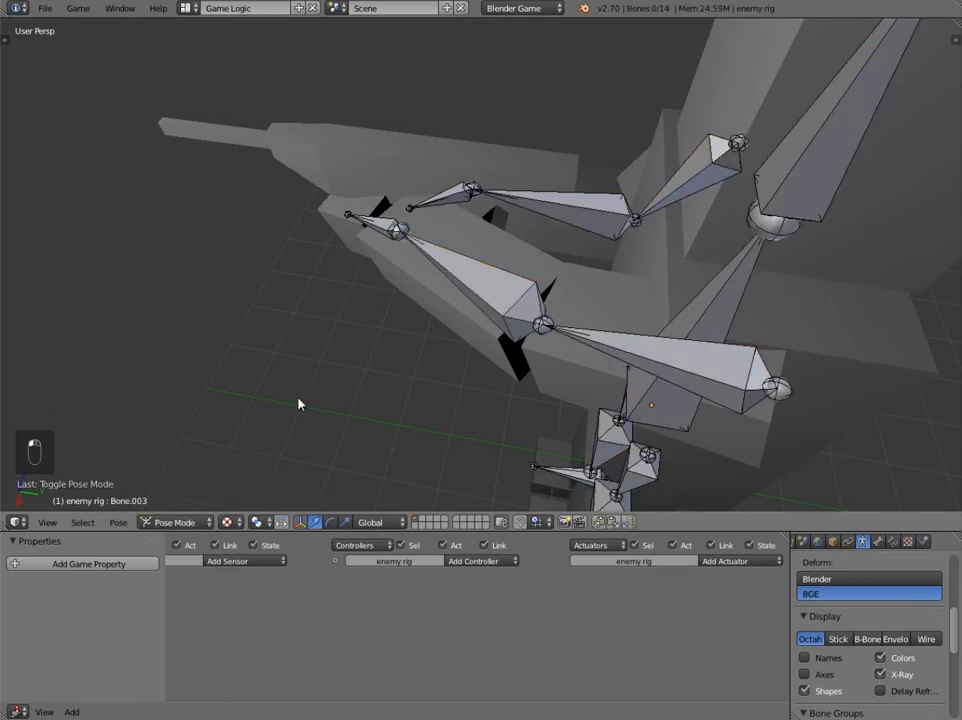
{"action": "right_click", "coordinate": [460, 263]}
{"action": "key", "text": "r"}
{"action": "key", "text": "y"}
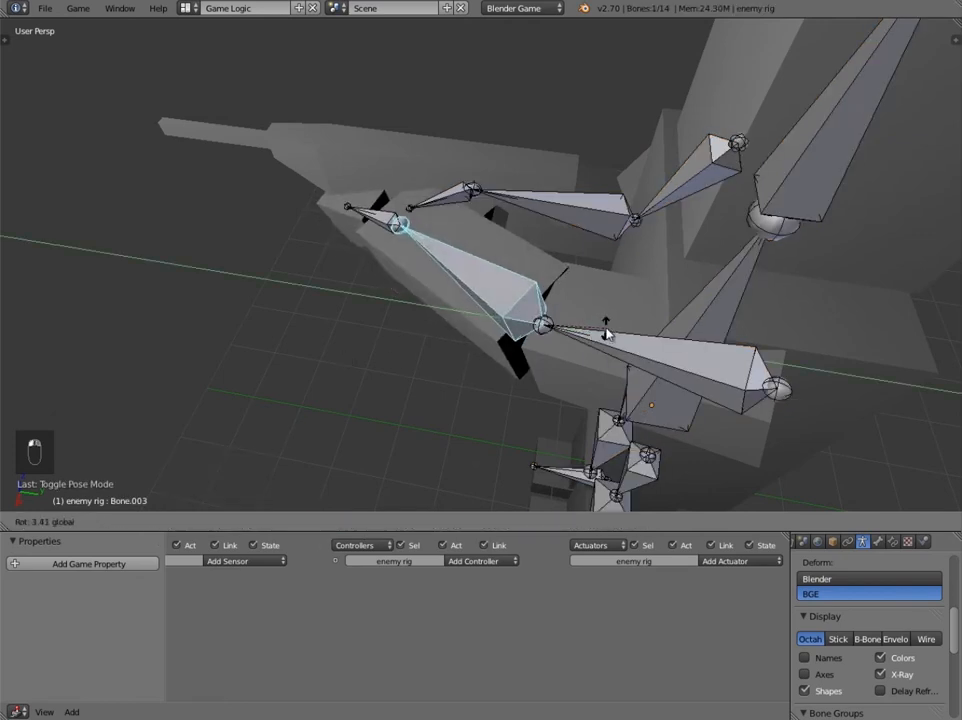
{"action": "left_click_drag", "start_coordinate": [606, 333], "coordinate": [600, 332]}
Rotate the left upper arm bone to refine how the arm supports the gun.
{"action": "right_click", "coordinate": [640, 352]}
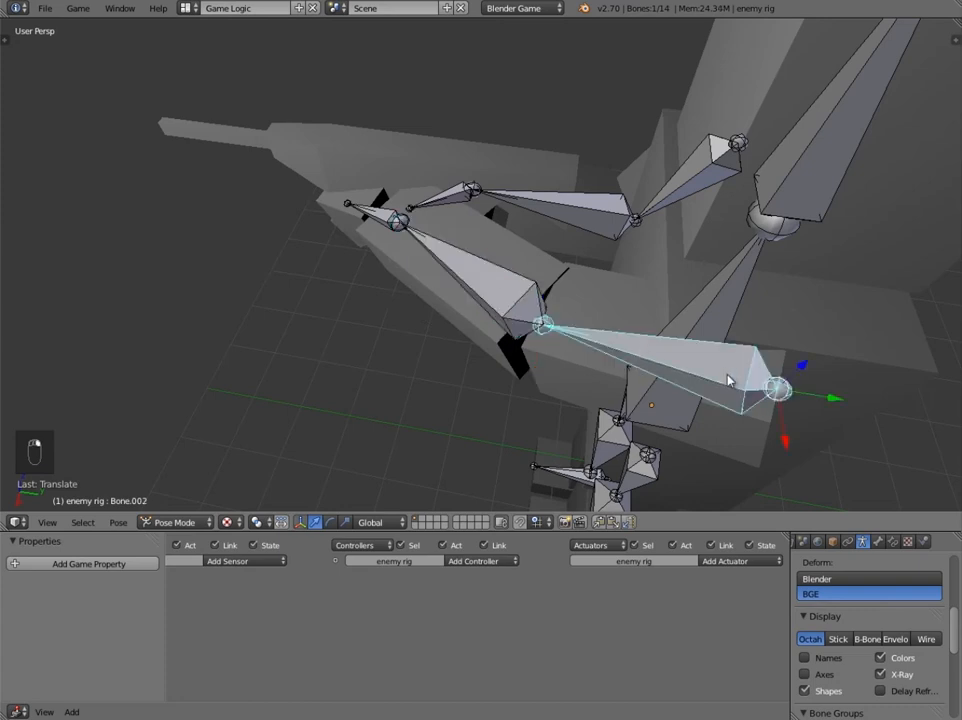
{"action": "scroll", "coordinate": [729, 381], "scroll_direction": "down", "scroll_amount": 6}
{"action": "middle_click_drag", "start_coordinate": [729, 381], "coordinate": [650, 208]}
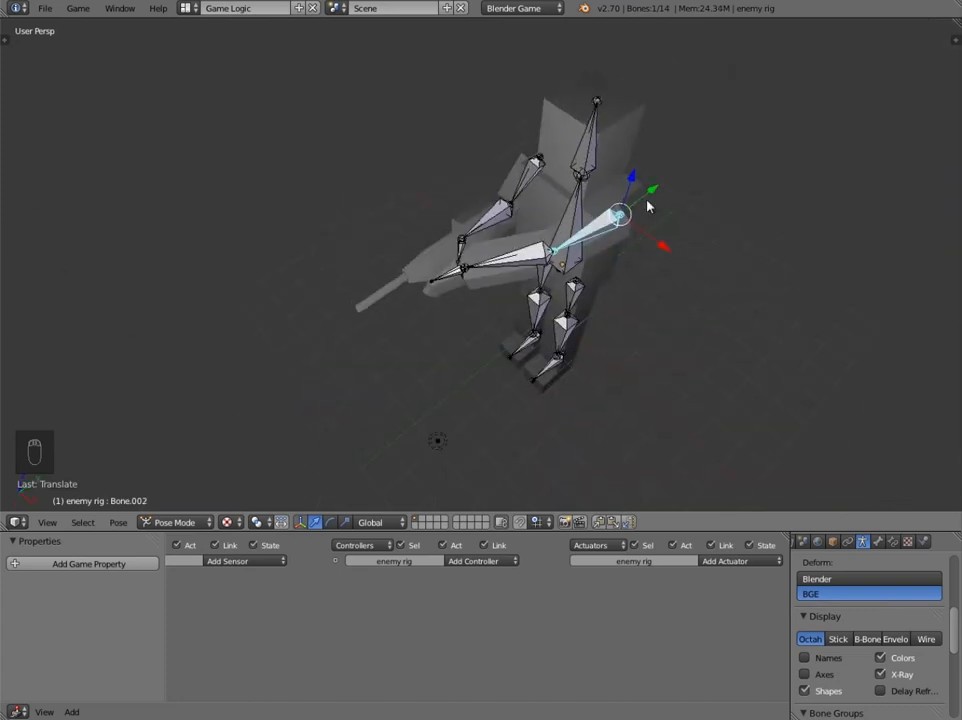
{"action": "key", "text": "r"}
{"action": "left_click", "coordinate": [702, 266]}
Fine-tune the left forearm bone around the global Z axis to meet the gun and deselect all bones.
{"action": "right_click", "coordinate": [548, 262]}
{"action": "right_click", "coordinate": [547, 262]}
{"action": "key", "text": "r"}
{"action": "key", "text": "z"}
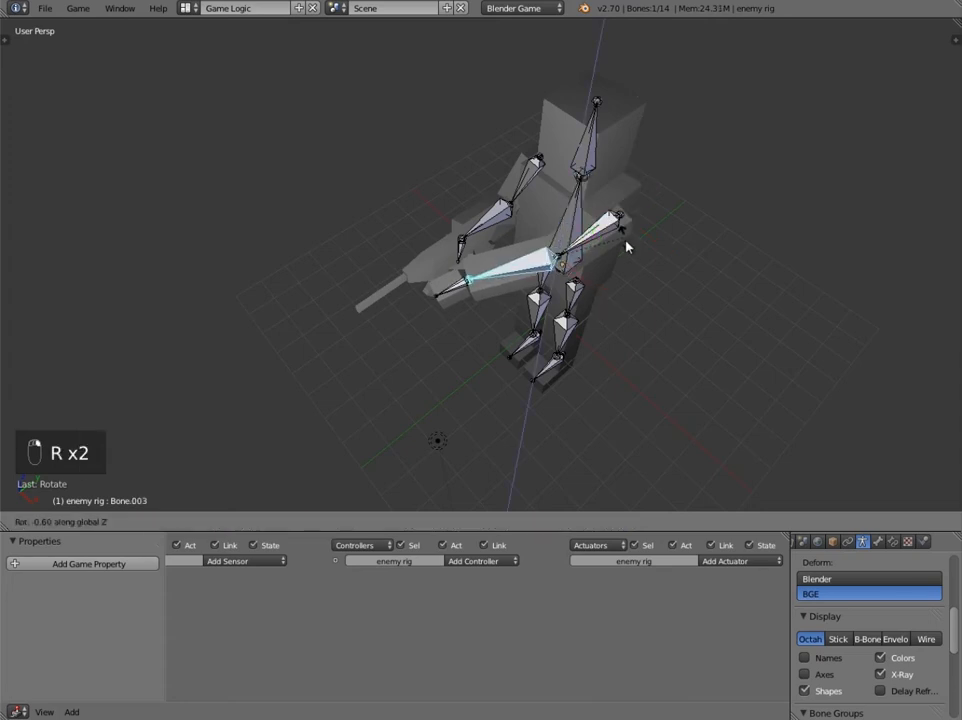
{"action": "left_click", "coordinate": [316, 334]}
{"action": "key", "text": "a"}
Switch the posed enemy rig back to Object Mode.
{"action": "middle_click_drag", "start_coordinate": [316, 334], "coordinate": [253, 485]}
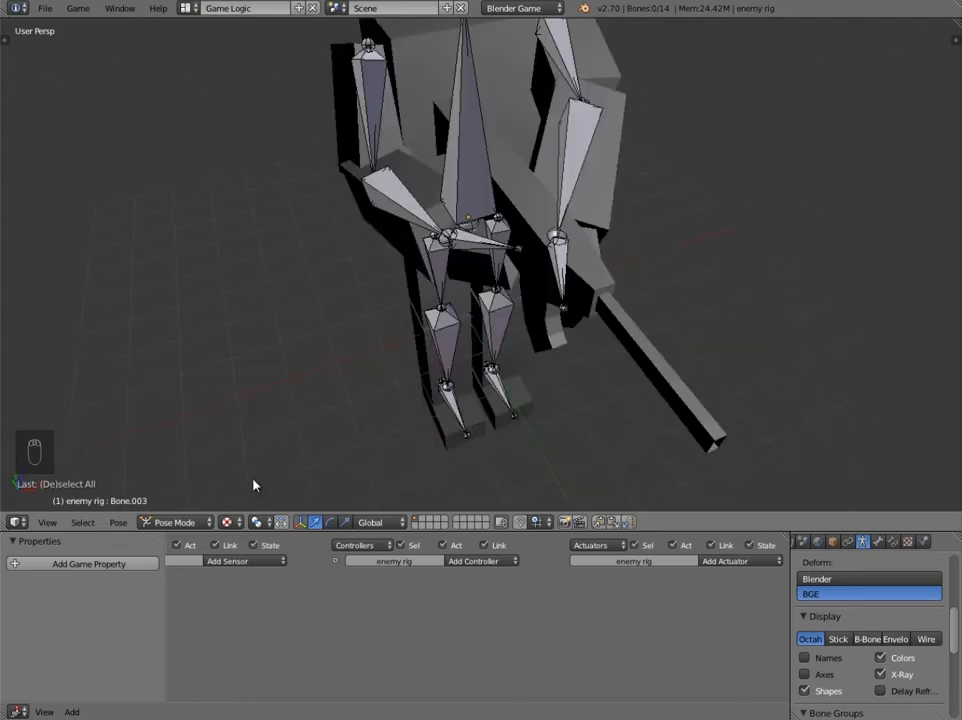
{"action": "left_click", "coordinate": [203, 521]}
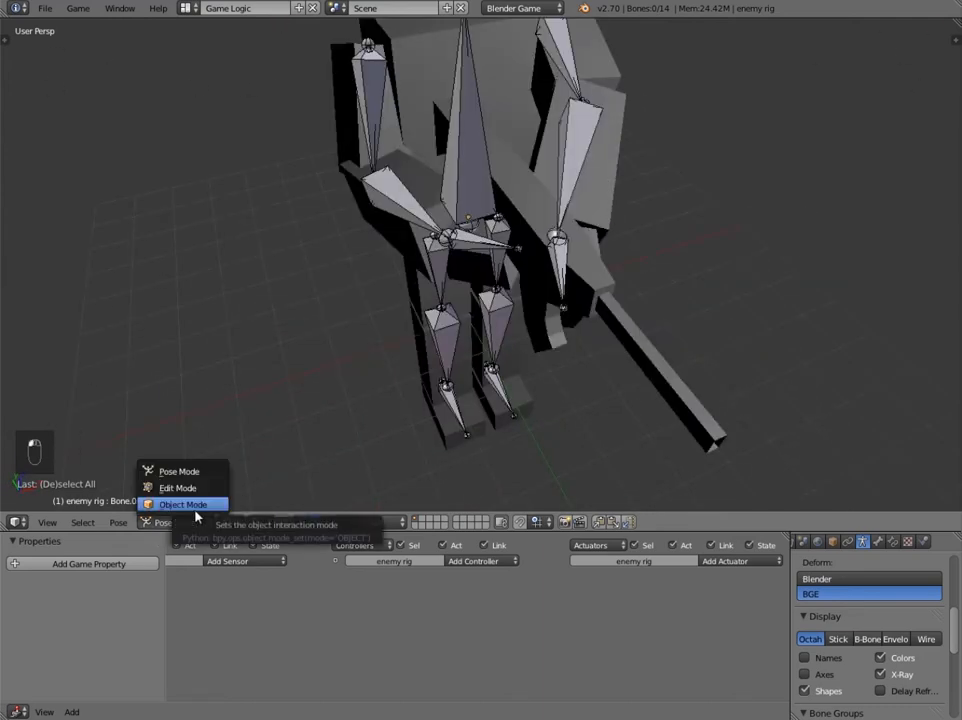
{"action": "left_click", "coordinate": [196, 507]}
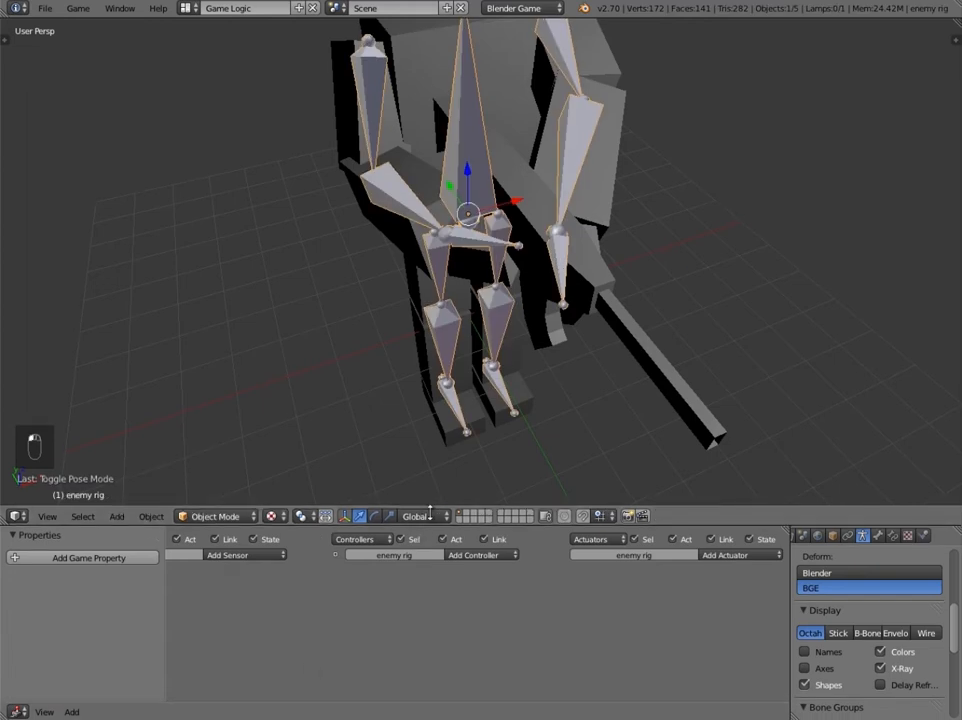
Enlarge the Logic Editor area, split it horizontally, change the lower part to a Timeline and adjust its height.
{"action": "left_click_drag", "start_coordinate": [422, 531], "coordinate": [420, 463]}
{"action": "left_click_drag", "start_coordinate": [5, 712], "coordinate": [14, 639]}
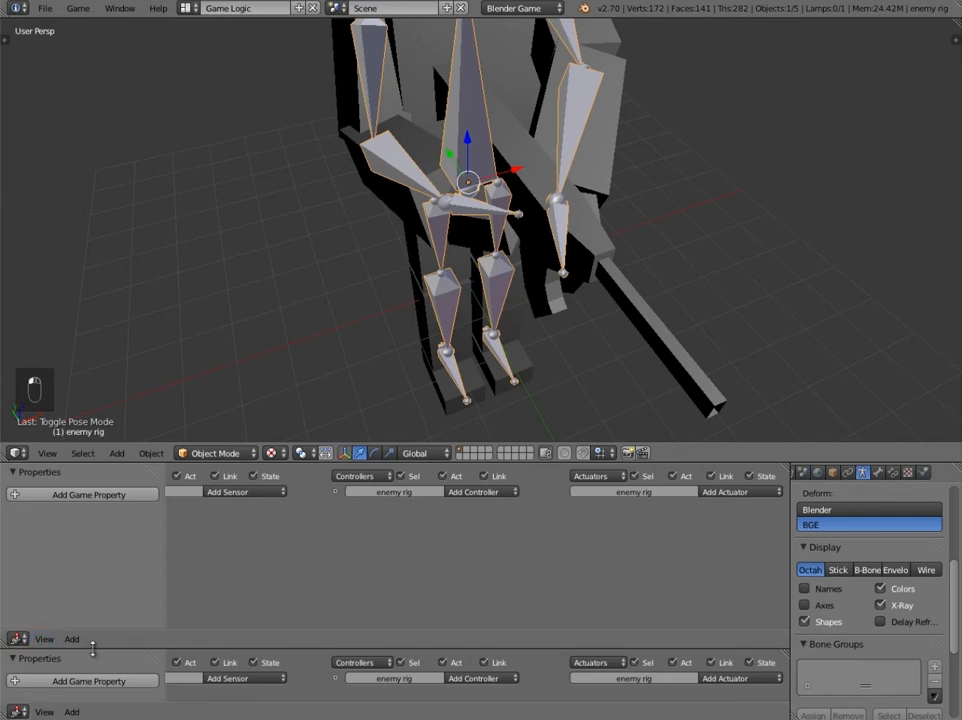
{"action": "left_click_drag", "start_coordinate": [92, 648], "coordinate": [96, 614]}
{"action": "left_click", "coordinate": [20, 711]}
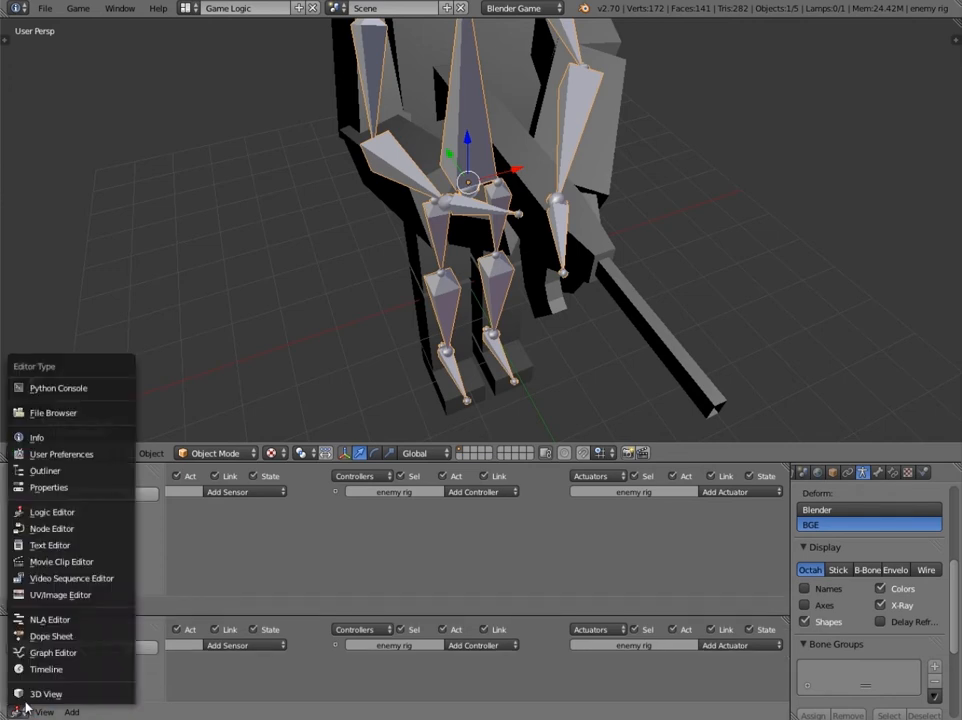
{"action": "left_click", "coordinate": [41, 674]}
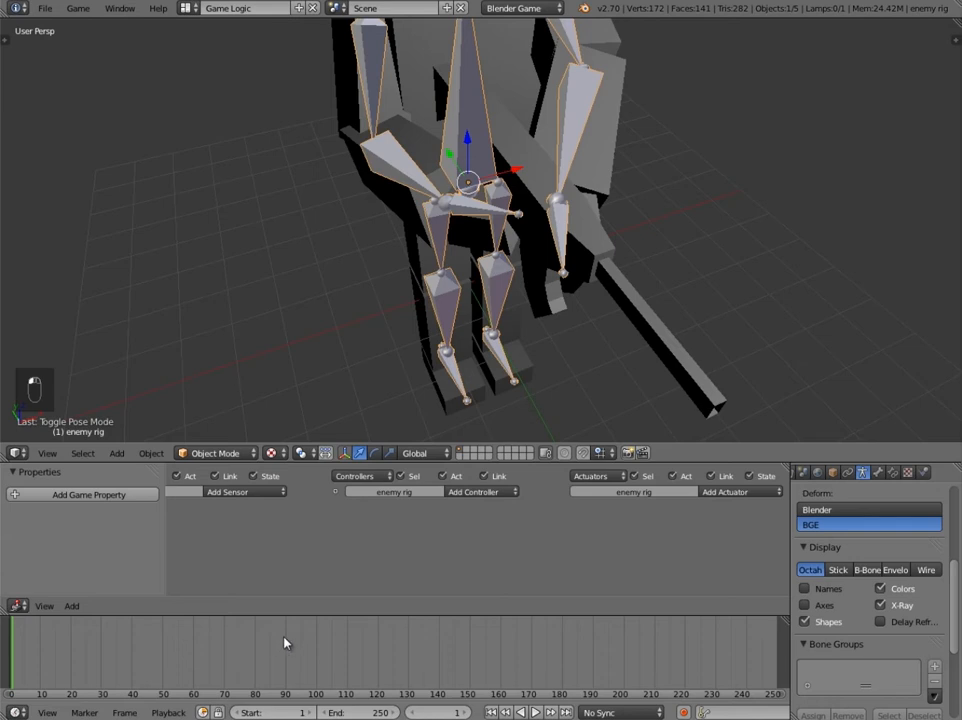
{"action": "left_click_drag", "start_coordinate": [302, 625], "coordinate": [303, 631]}
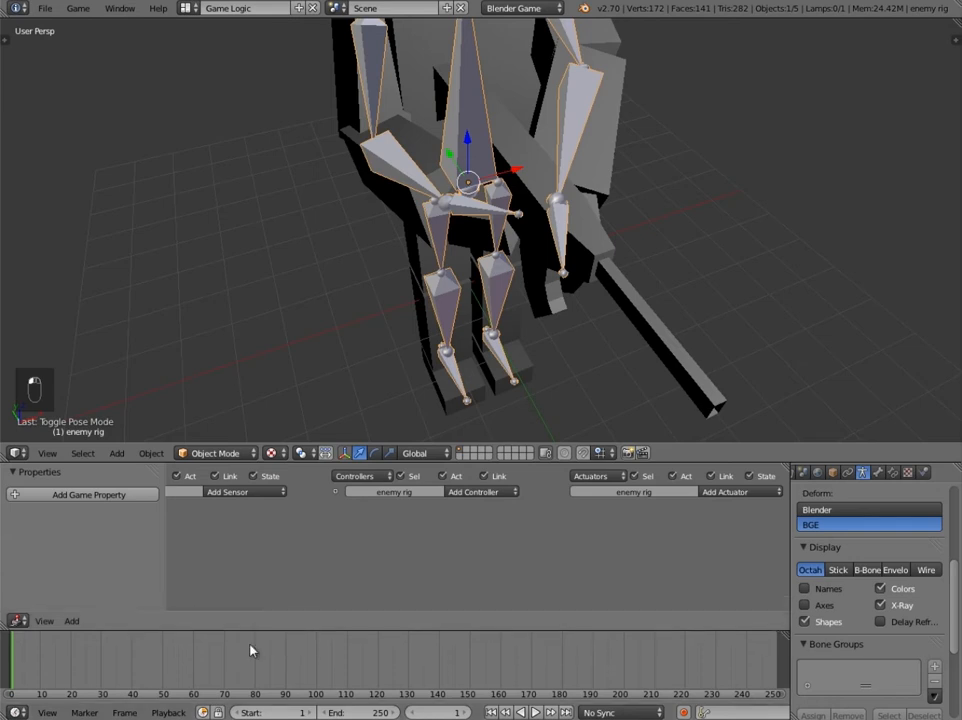
Set the Timeline's current frame to 0 and view the posed enemy from the side.
{"action": "left_click", "coordinate": [6, 668]}
{"action": "scroll", "coordinate": [566, 350], "scroll_direction": "down", "scroll_amount": 2}
{"action": "middle_click_drag", "start_coordinate": [566, 350], "coordinate": [504, 300]}
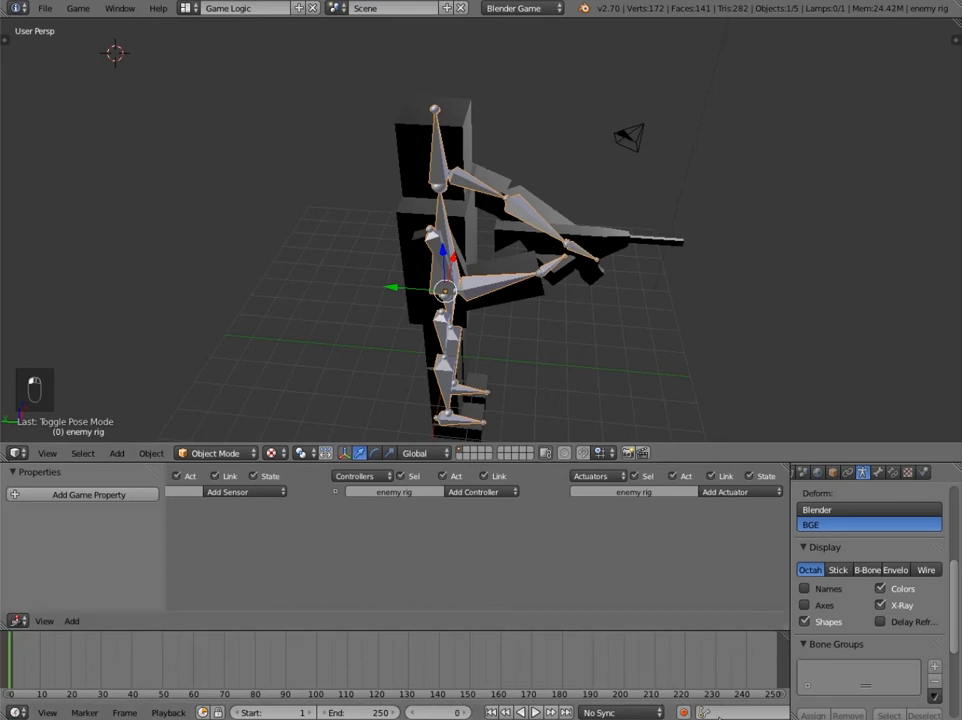
Choose LocRot as the active keying set and enable automatic keyframe insertion.
{"action": "scroll", "coordinate": [679, 712], "scroll_direction": "down", "scroll_amount": 3}
{"action": "left_click", "coordinate": [620, 716]}
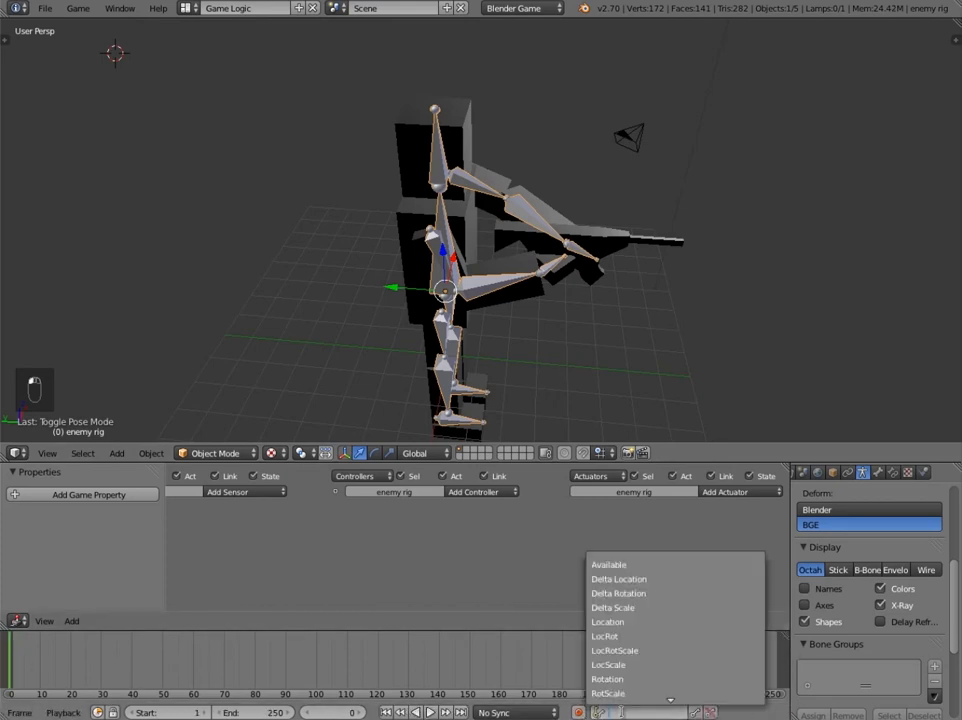
{"action": "left_click", "coordinate": [634, 636]}
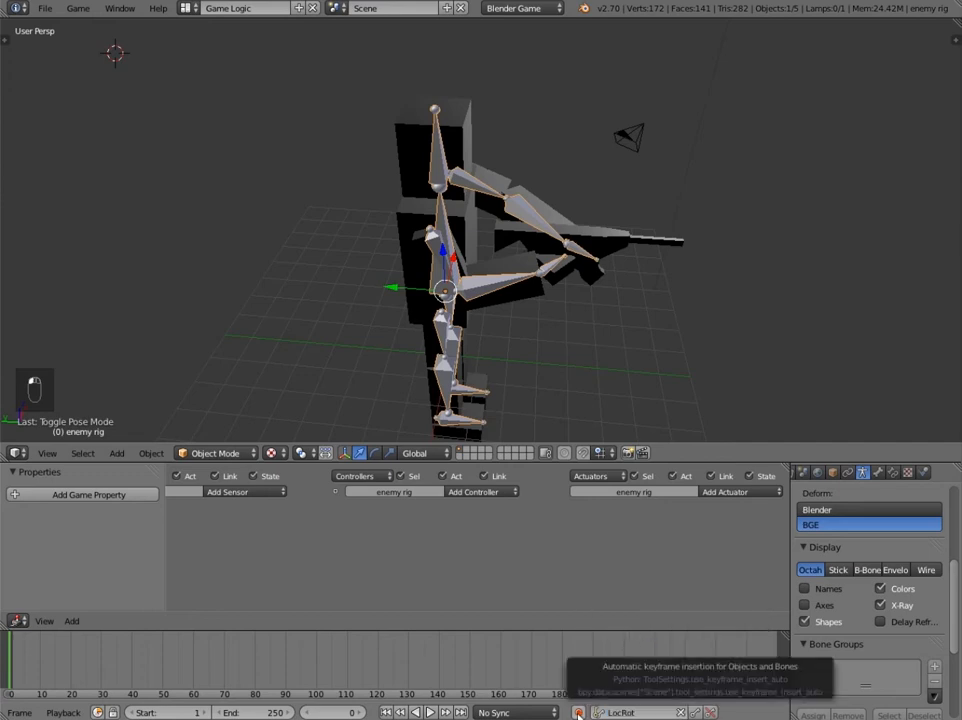
{"action": "left_click", "coordinate": [578, 713]}
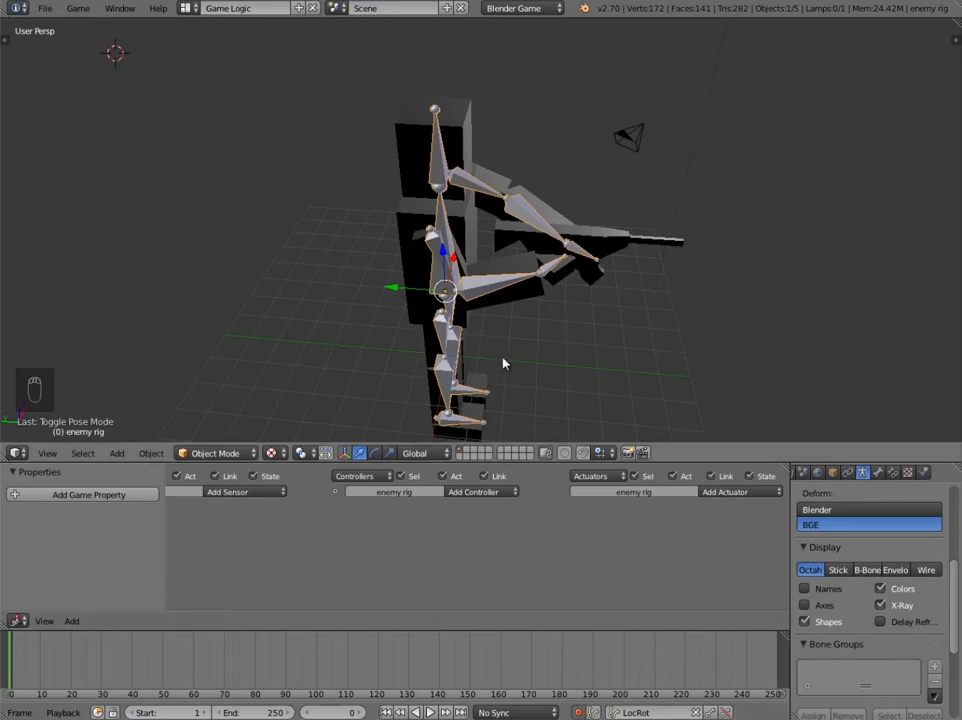
Rotate the gun to angle it across the enemy's body and shift it along the X axis to line up with the hands.
{"action": "middle_click_drag", "start_coordinate": [505, 365], "coordinate": [595, 351]}
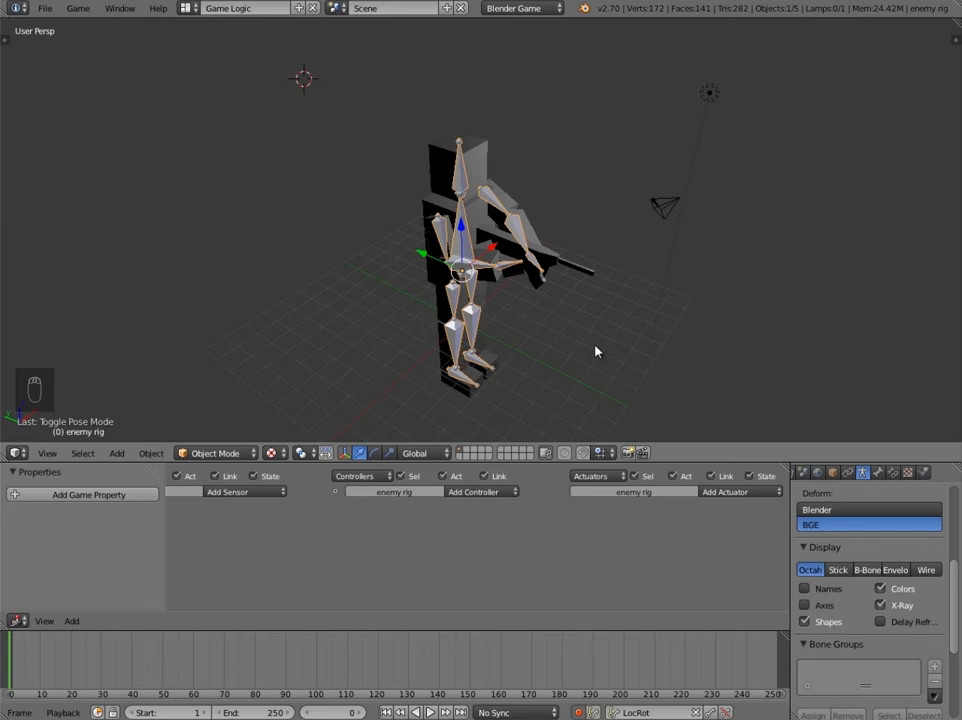
{"action": "scroll", "coordinate": [597, 350], "scroll_direction": "up", "scroll_amount": 4}
{"action": "middle_click_drag", "start_coordinate": [685, 313], "coordinate": [569, 361]}
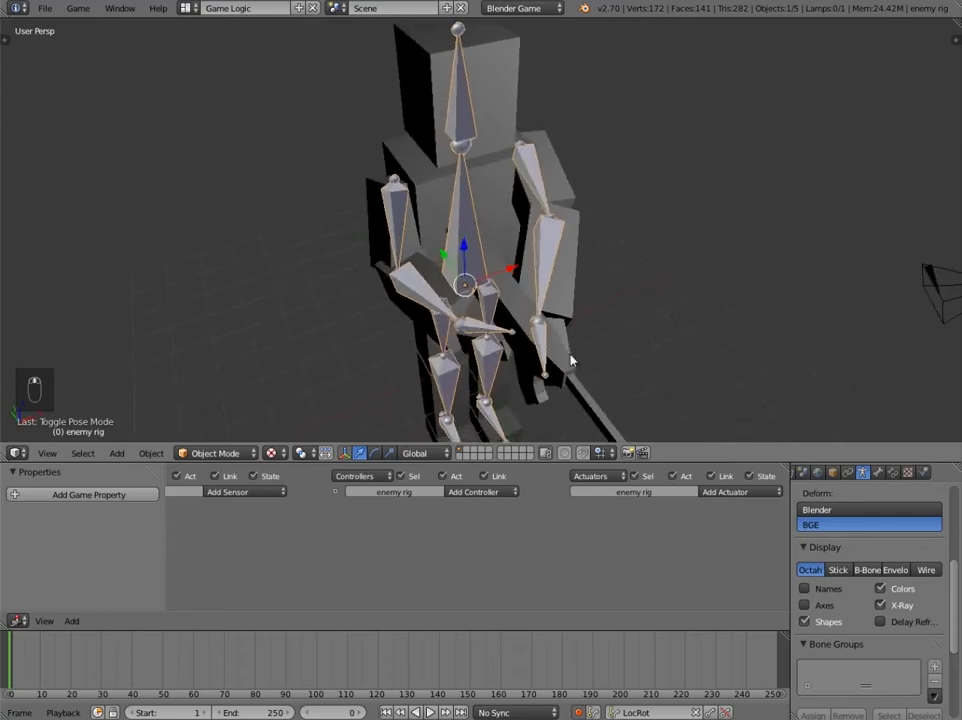
{"action": "right_click", "coordinate": [567, 382]}
{"action": "key", "text": "r"}
{"action": "left_click", "coordinate": [640, 320]}
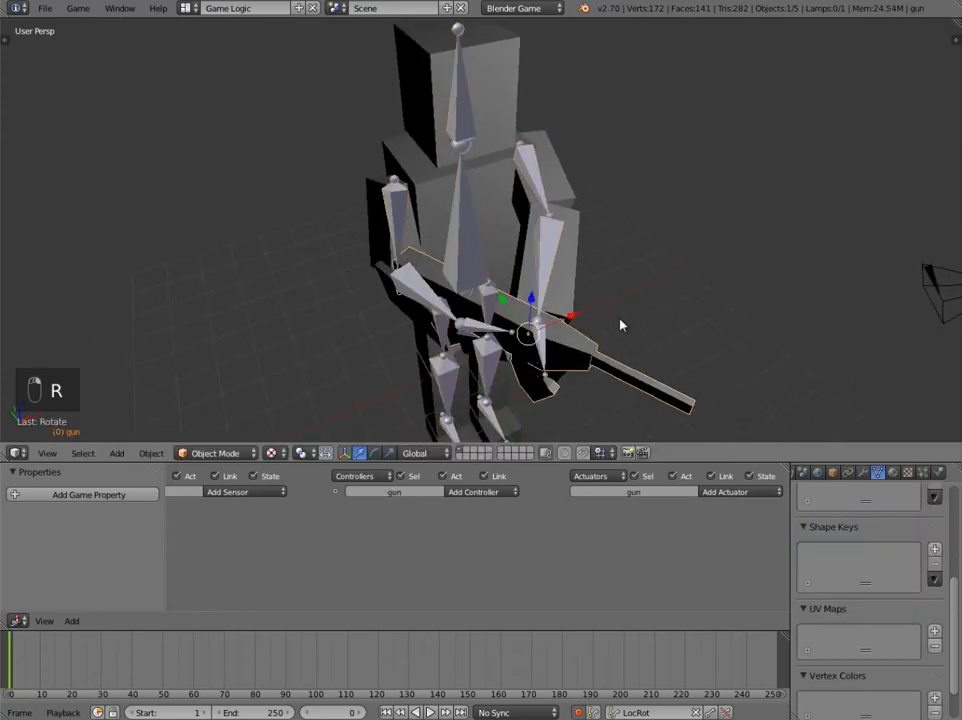
{"action": "key", "text": "g"}
{"action": "key", "text": "x"}
{"action": "left_click", "coordinate": [602, 307]}
{"action": "middle_click_drag", "start_coordinate": [552, 357], "coordinate": [633, 335]}
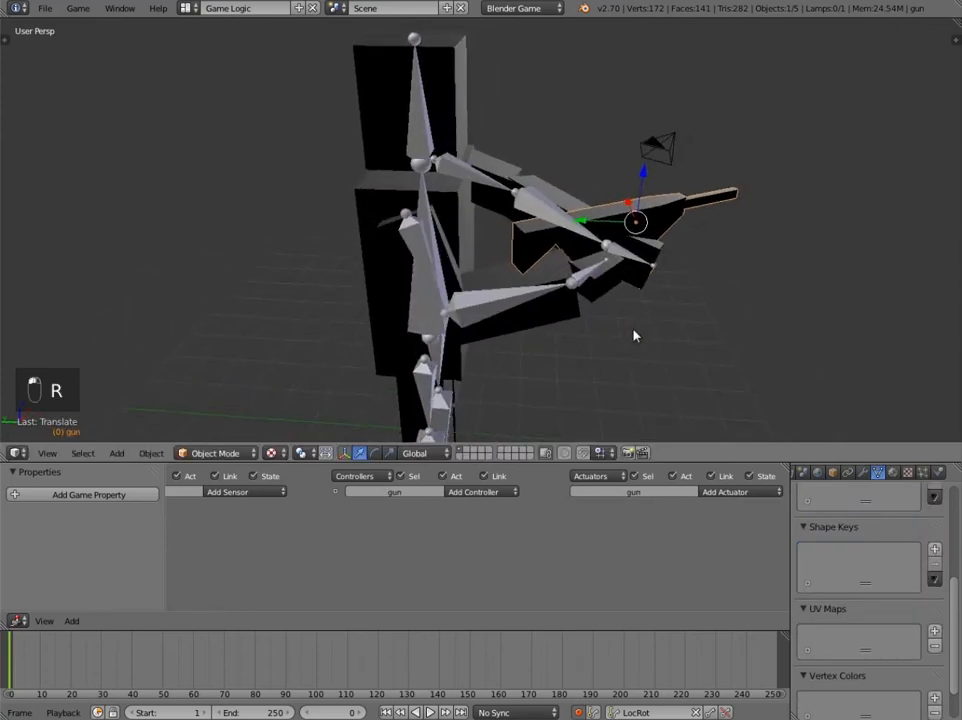
Select the enemy rig and switch it to Pose Mode.
{"action": "right_click", "coordinate": [535, 296]}
{"action": "right_click", "coordinate": [535, 296]}
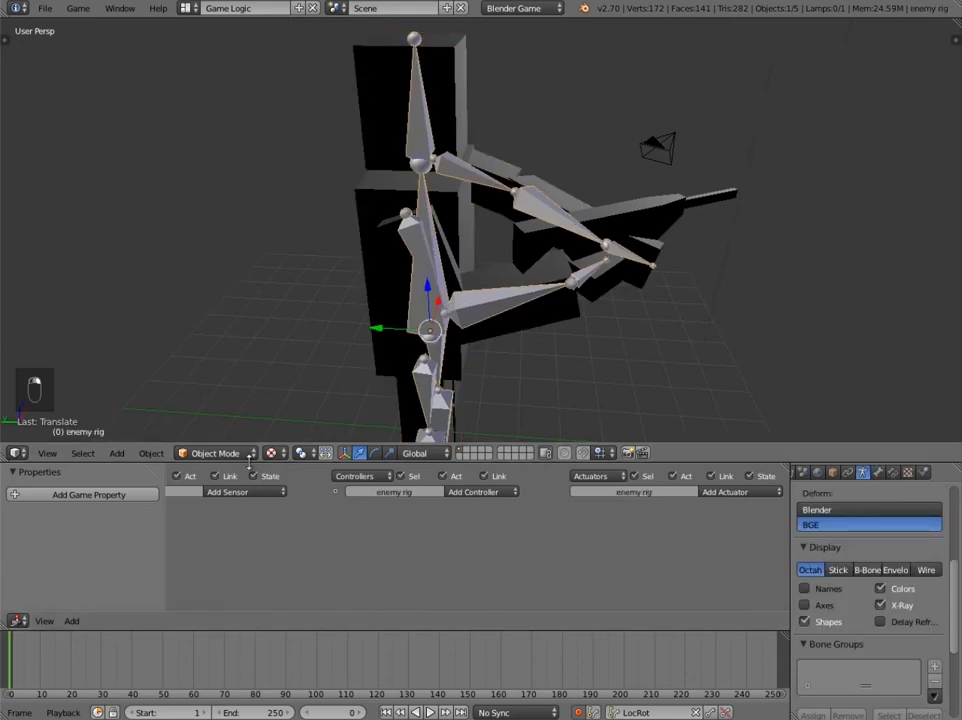
{"action": "left_click", "coordinate": [240, 456]}
{"action": "left_click", "coordinate": [236, 401]}
Rotate the enemy's right forearm bone to bring the hand closer to the repositioned gun.
{"action": "middle_click_drag", "start_coordinate": [232, 408], "coordinate": [522, 292]}
{"action": "right_click", "coordinate": [522, 290]}
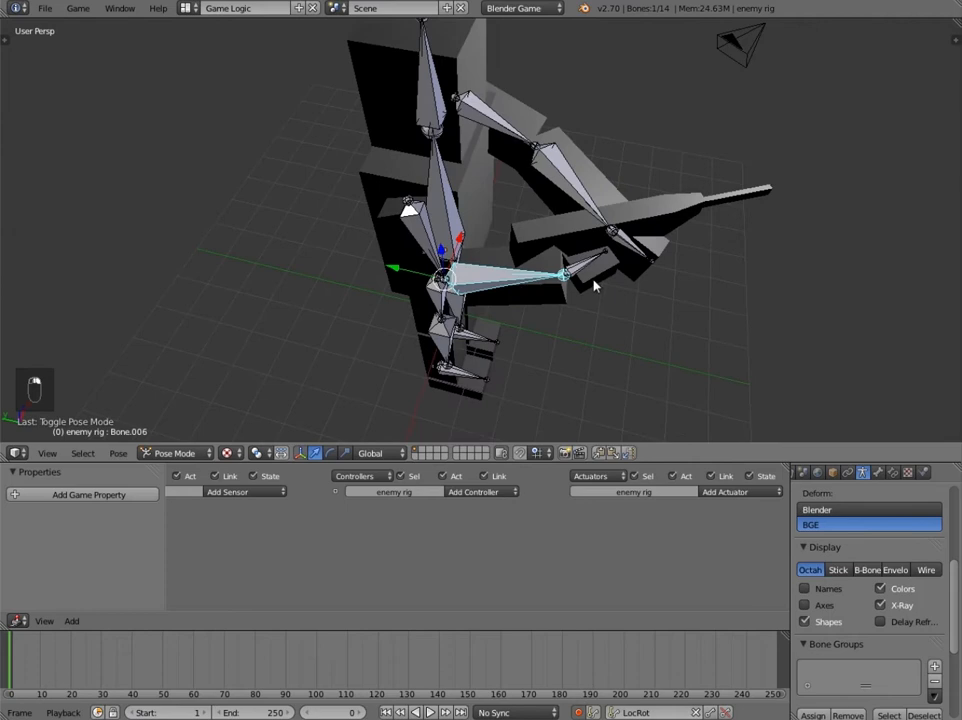
{"action": "middle_click_drag", "start_coordinate": [590, 286], "coordinate": [620, 306]}
{"action": "key", "text": "r"}
{"action": "left_click", "coordinate": [405, 228]}
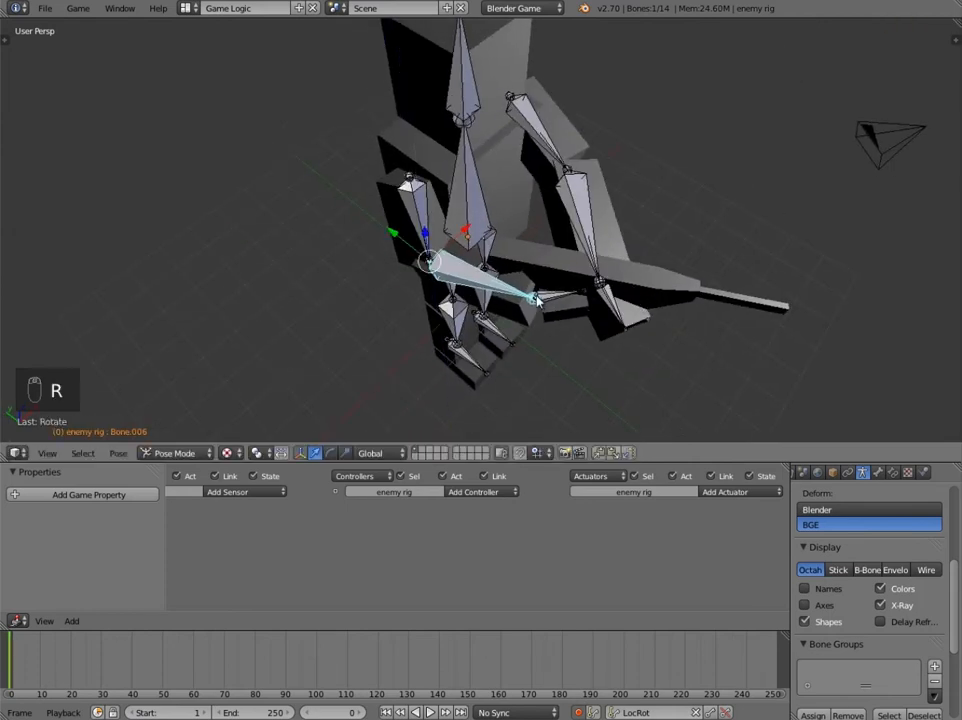
Rotate the right upper arm bone around the global Z axis and readjust the right forearm bone to match.
{"action": "right_click", "coordinate": [410, 200]}
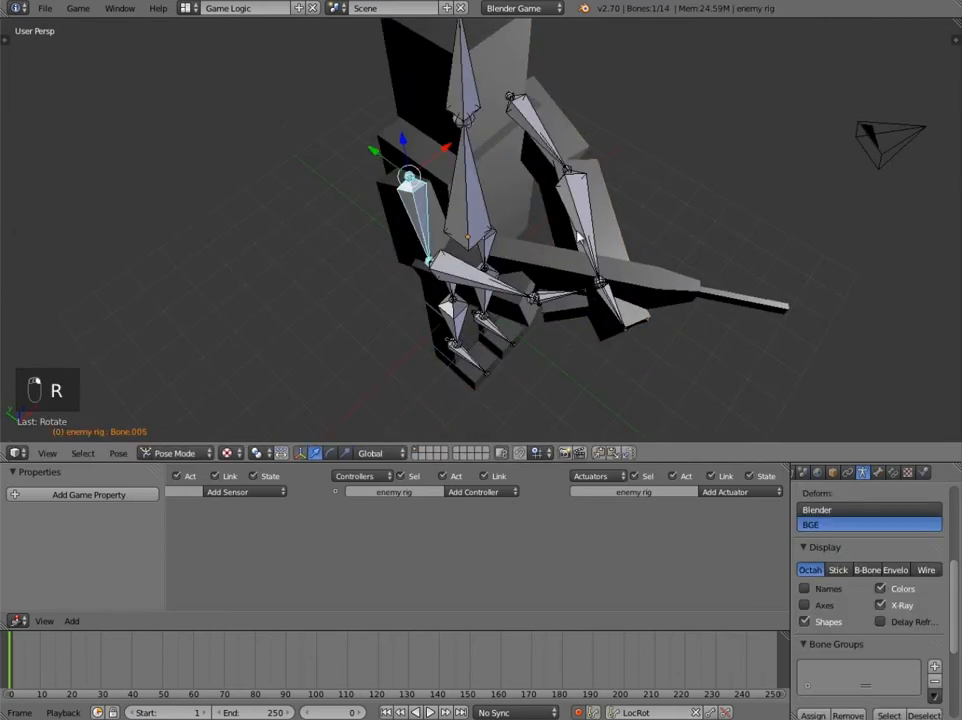
{"action": "key", "text": "r"}
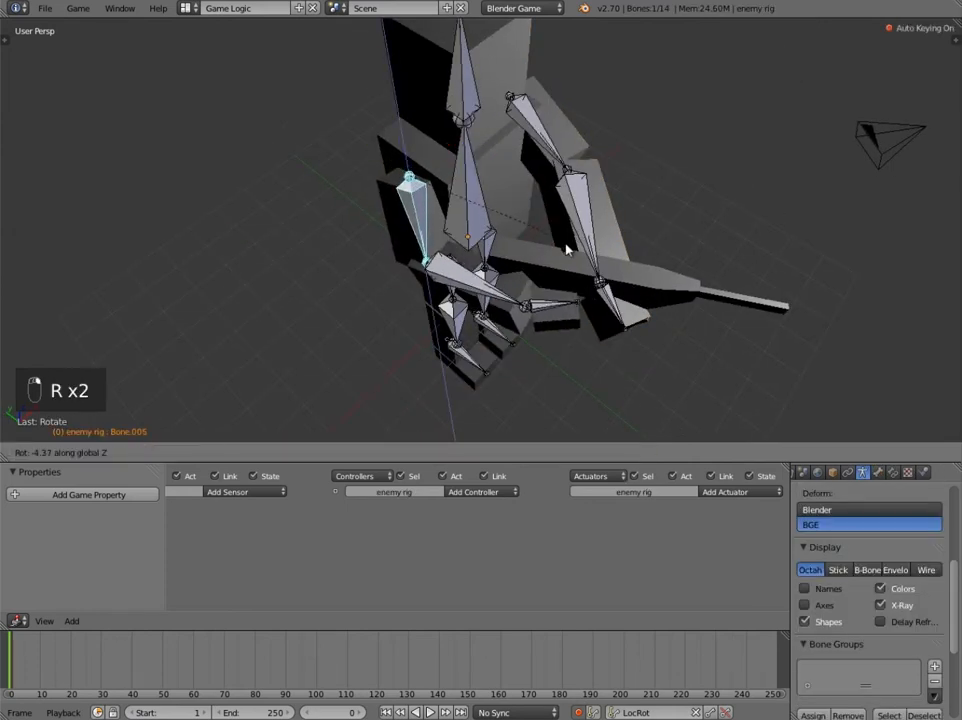
{"action": "left_click", "coordinate": [555, 255]}
{"action": "right_click", "coordinate": [507, 314]}
{"action": "key", "text": "r"}
{"action": "key", "text": "z"}
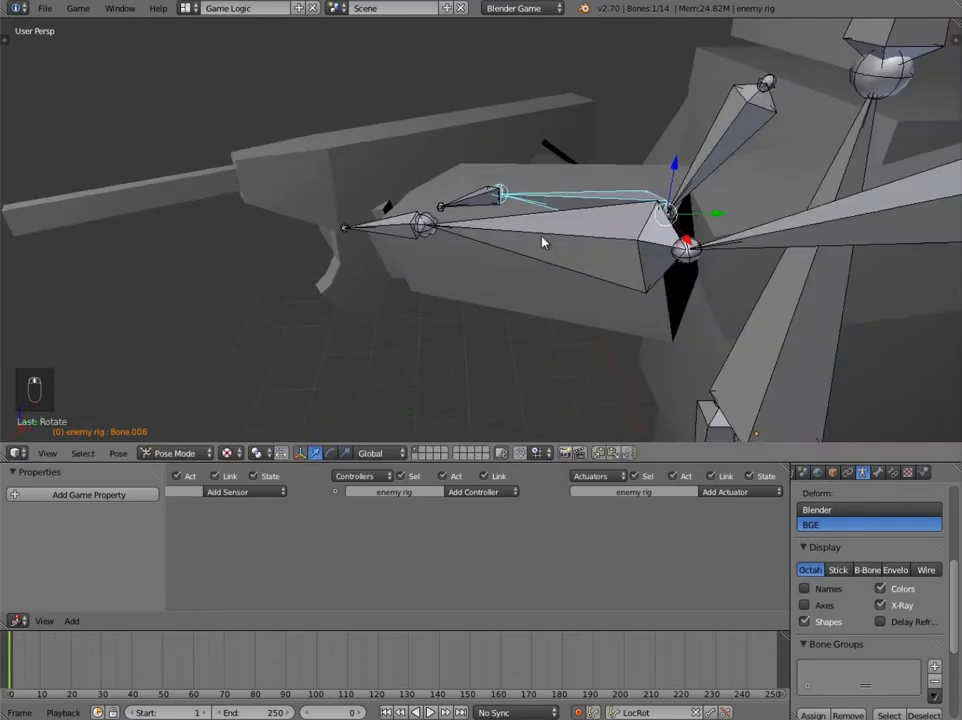
Rotate the enemy's left upper arm bone around the Z axis to fit the gun's new angle.
{"action": "middle_click_drag", "start_coordinate": [541, 241], "coordinate": [571, 251]}
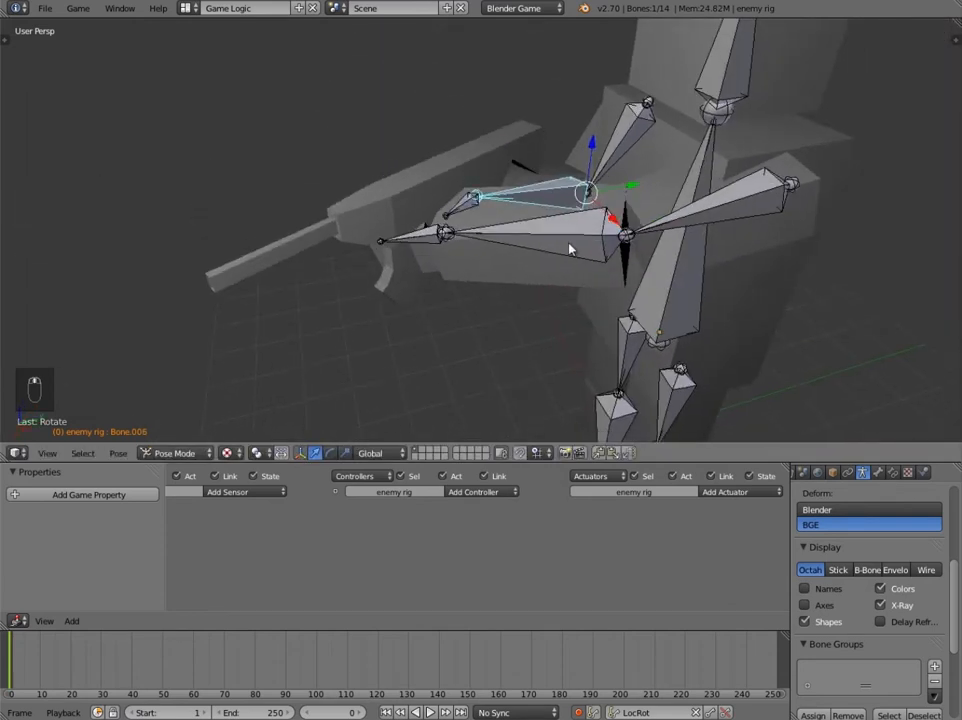
{"action": "right_click", "coordinate": [715, 215]}
{"action": "right_click", "coordinate": [580, 247]}
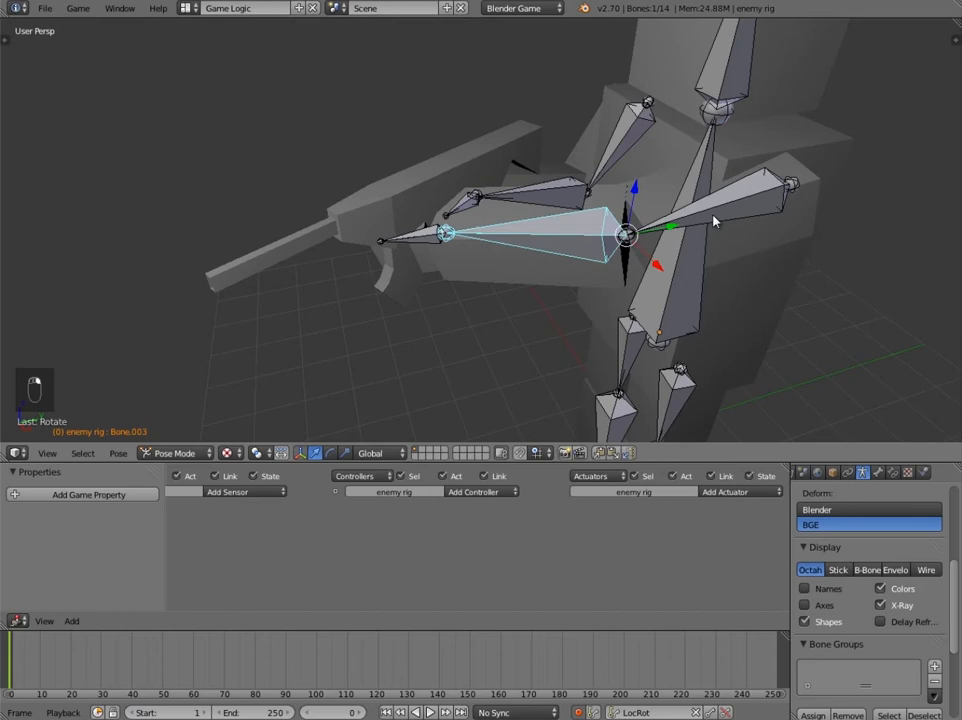
{"action": "right_click", "coordinate": [712, 212]}
{"action": "key", "text": "r"}
{"action": "key", "text": "z"}
{"action": "left_click", "coordinate": [841, 268]}
Rotate the left forearm bone around the Z axis so the hand meets the gun, and deselect all bones.
{"action": "right_click", "coordinate": [614, 257]}
{"action": "key", "text": "r"}
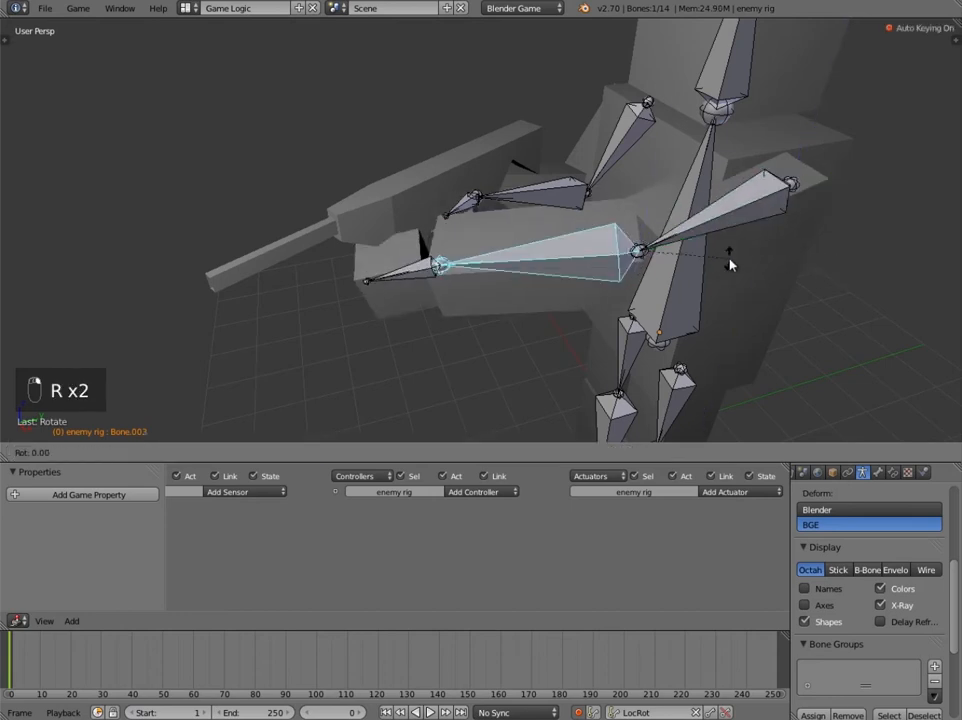
{"action": "key", "text": "z"}
{"action": "left_click", "coordinate": [721, 279]}
{"action": "key", "text": "a"}
Select all bones of the enemy rig and insert a LocRot keyframe for the pose at frame 0.
{"action": "mouse_move", "coordinate": [376, 296]}
{"action": "middle_mouse_down"}
{"action": "mouse_move", "coordinate": [517, 290]}
{"action": "mouse_move", "coordinate": [603, 307]}
{"action": "mouse_move", "coordinate": [597, 208]}
{"action": "mouse_move", "coordinate": [462, 226]}
{"action": "mouse_move", "coordinate": [367, 244]}
{"action": "mouse_move", "coordinate": [350, 281]}
{"action": "mouse_move", "coordinate": [437, 264]}
{"action": "mouse_move", "coordinate": [620, 256]}
{"action": "mouse_move", "coordinate": [584, 298]}
{"action": "mouse_move", "coordinate": [584, 253]}
{"action": "mouse_move", "coordinate": [376, 307]}
{"action": "mouse_move", "coordinate": [383, 315]}
{"action": "middle_mouse_up"}
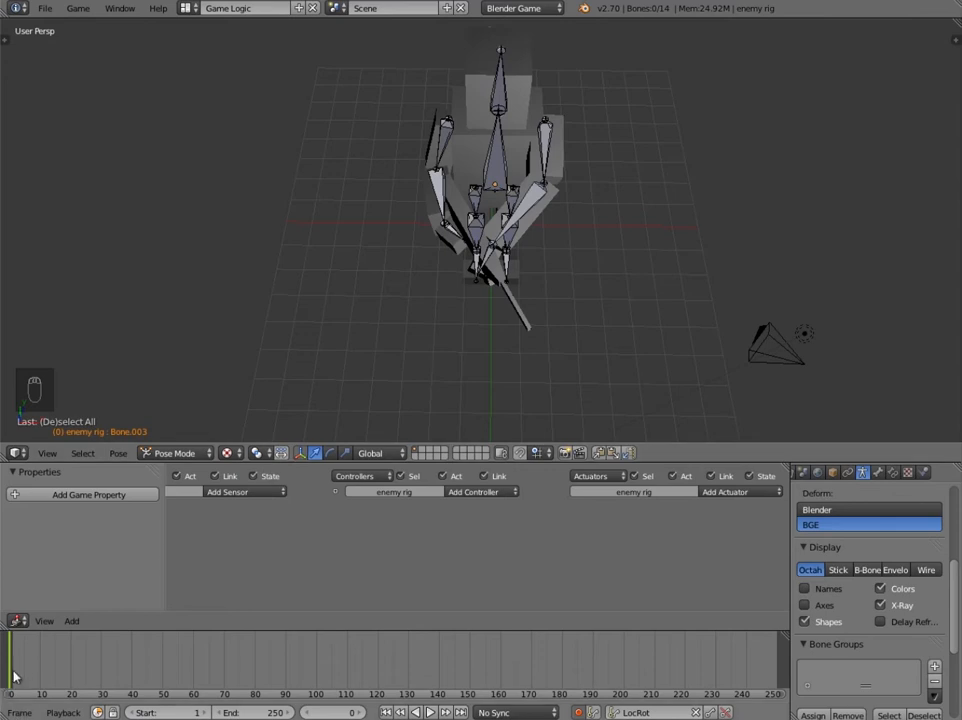
{"action": "middle_click_drag", "start_coordinate": [563, 307], "coordinate": [523, 297]}
{"action": "key", "text": "a"}
{"action": "key", "text": "a"}
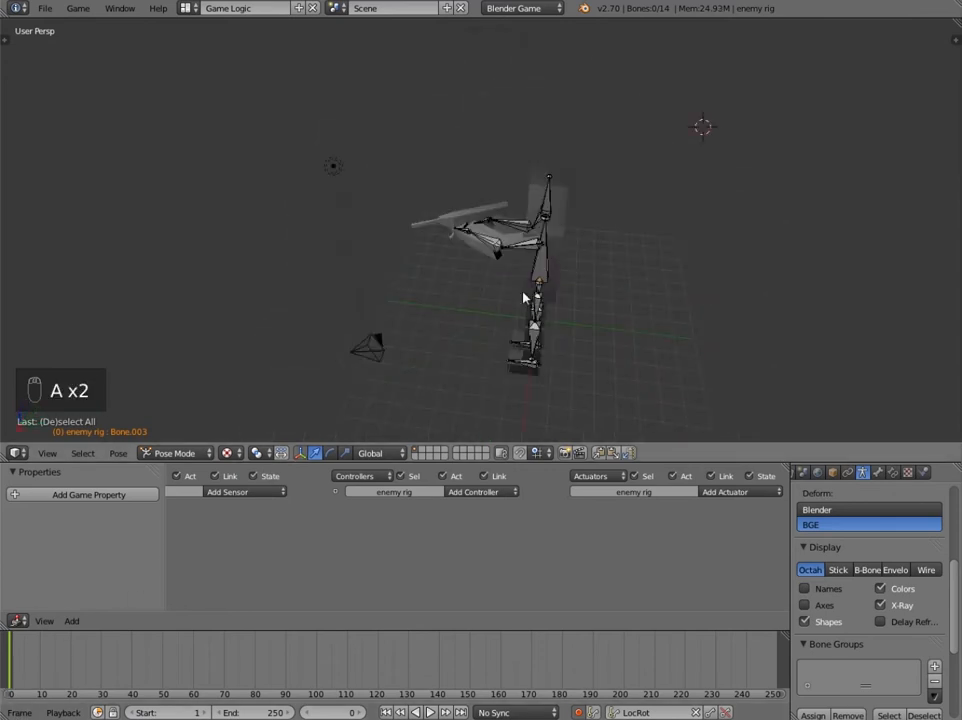
{"action": "key", "text": "a"}
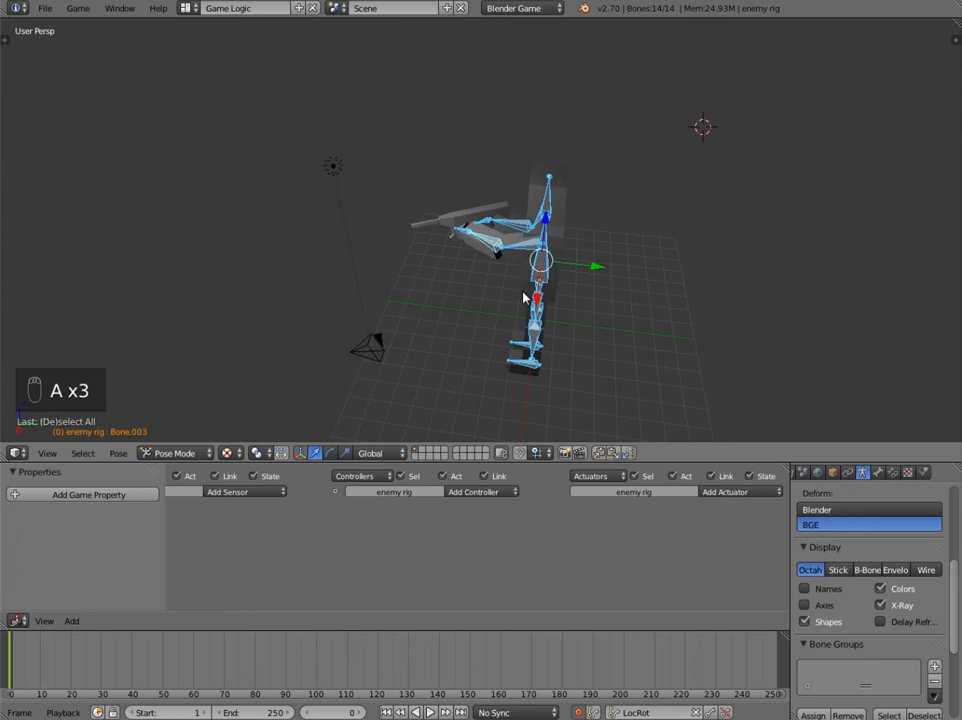
{"action": "key", "text": "a"}
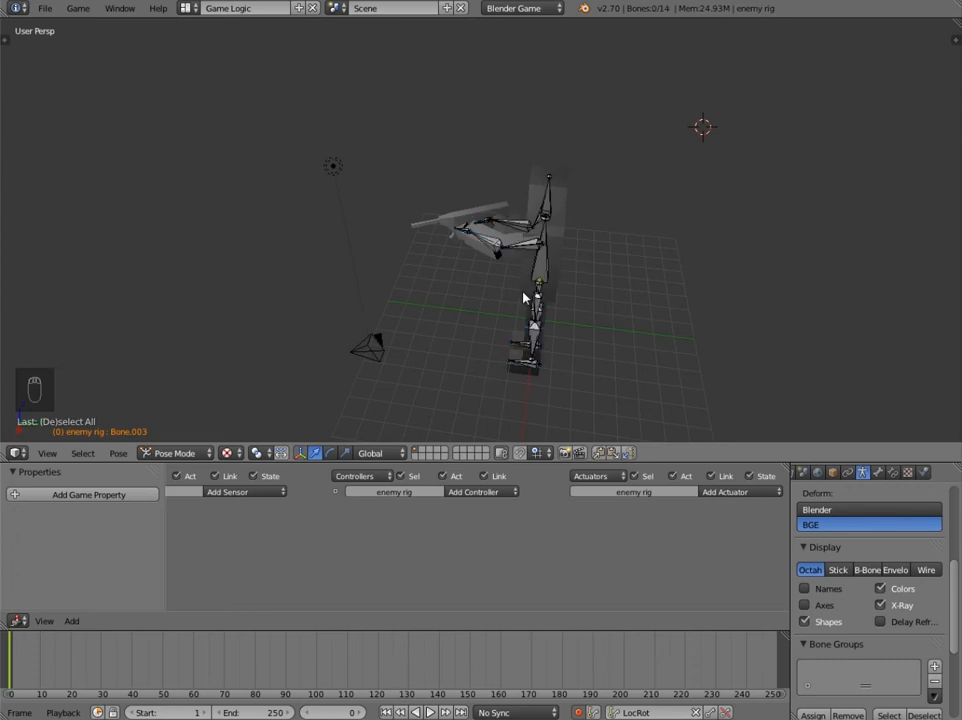
{"action": "key", "text": "a"}
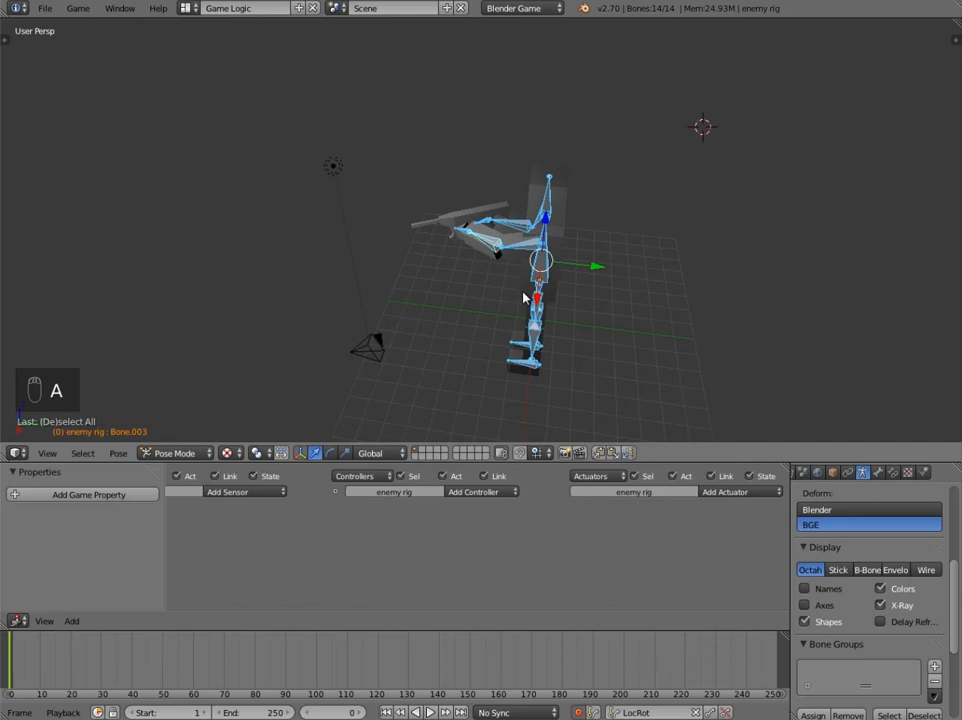
{"action": "key", "text": "i"}
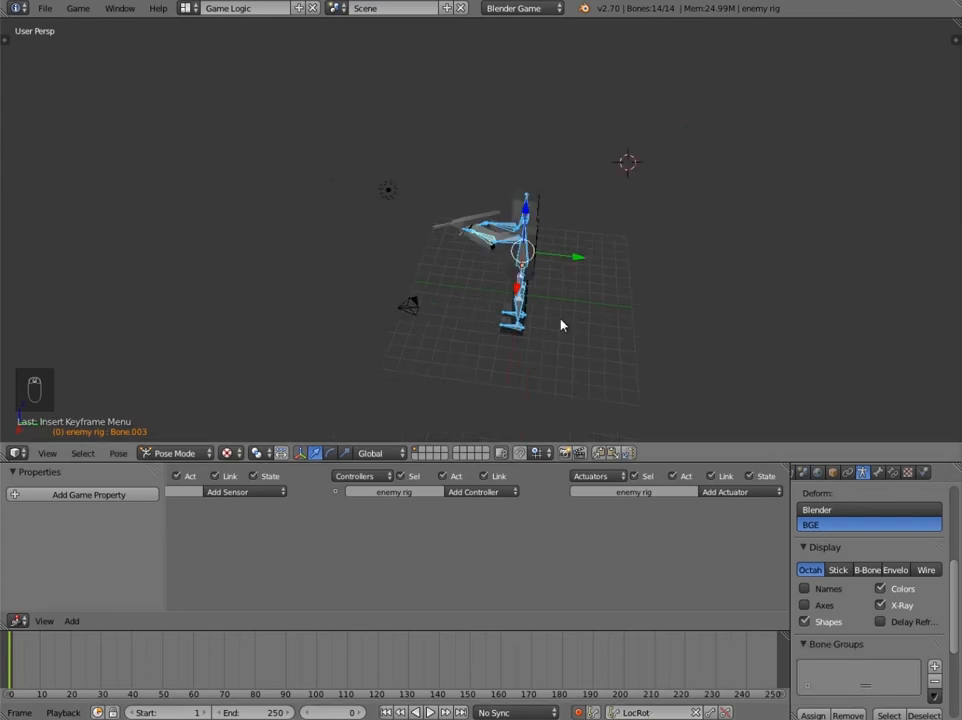
In the right orthographic view, select only the near lower leg bone and advance the animation to frame 20.
{"action": "key", "text": "KP_3"}
{"action": "scroll", "coordinate": [561, 325], "scroll_direction": "up", "scroll_amount": 4}
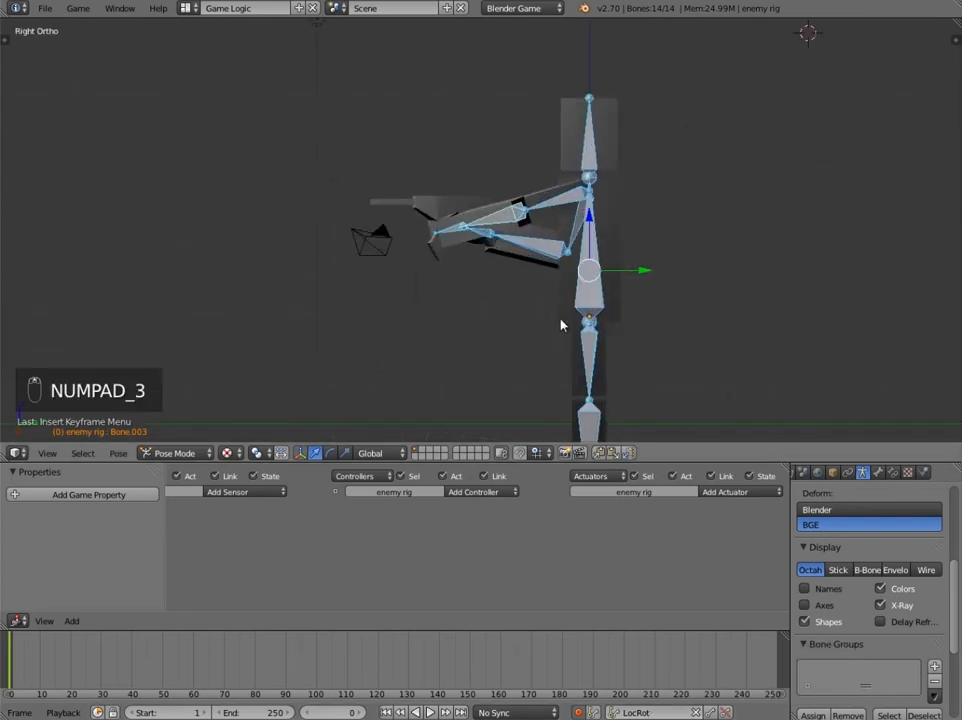
{"action": "key", "text": "a"}
{"action": "key", "text": "a"}
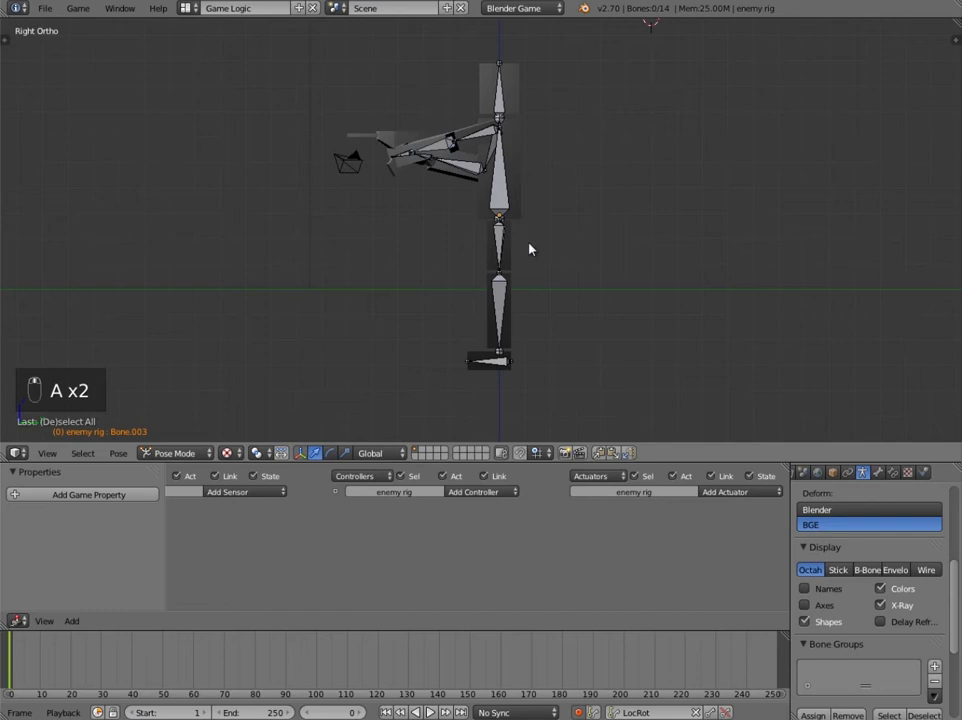
{"action": "scroll", "coordinate": [530, 249], "scroll_direction": "up", "scroll_amount": 1}
{"action": "right_click", "coordinate": [517, 294]}
{"action": "key", "text": "Up"}
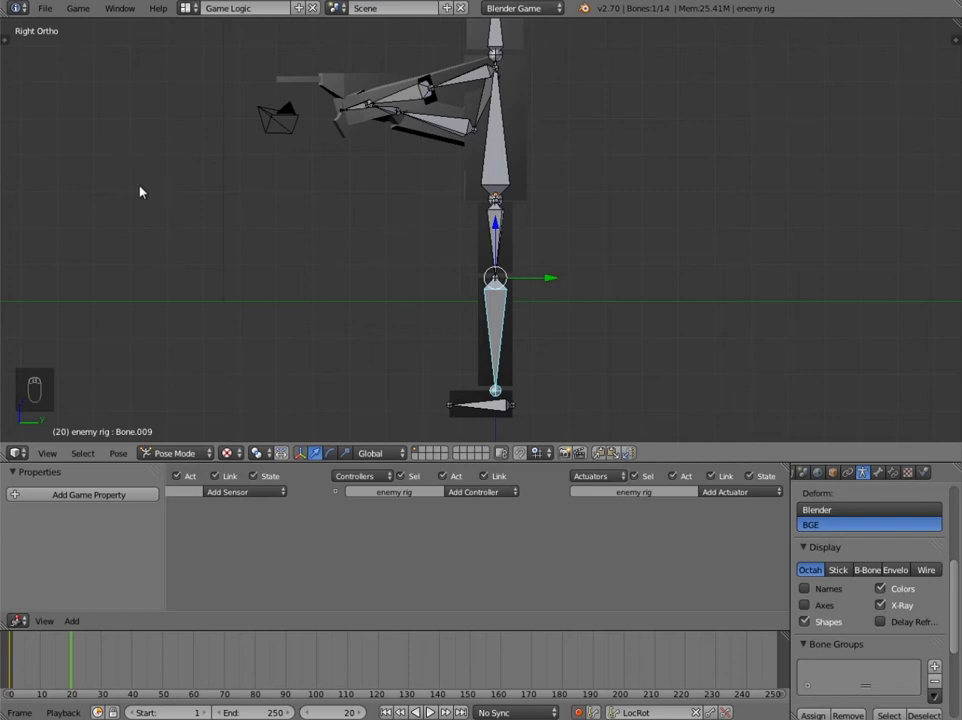
Enable Auto IK in the pose options.
{"action": "key", "text": "t"}
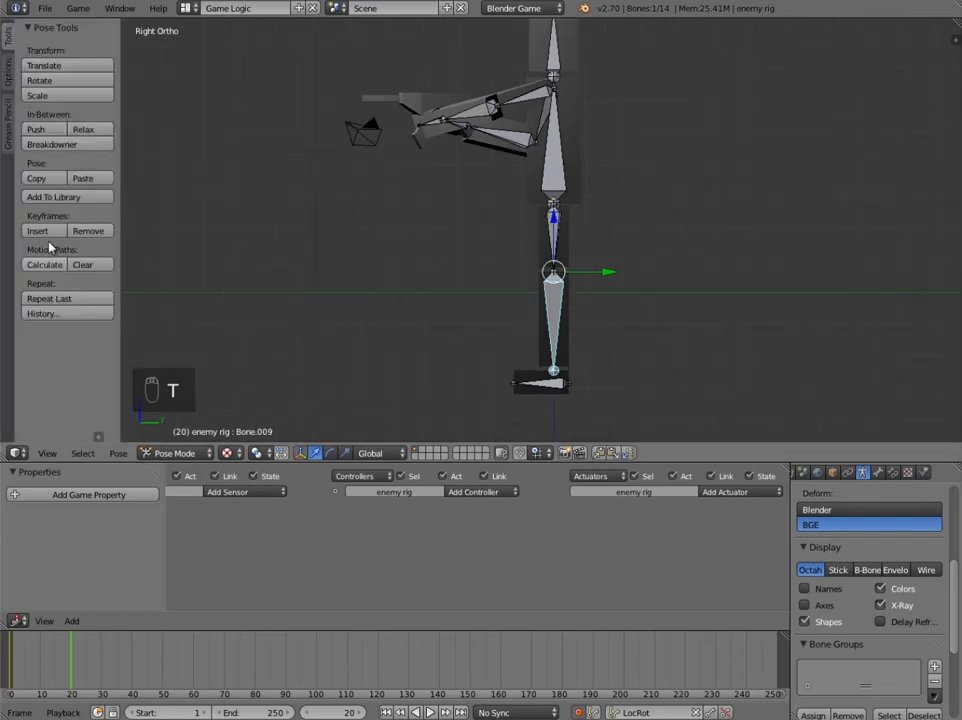
{"action": "left_click", "coordinate": [7, 77]}
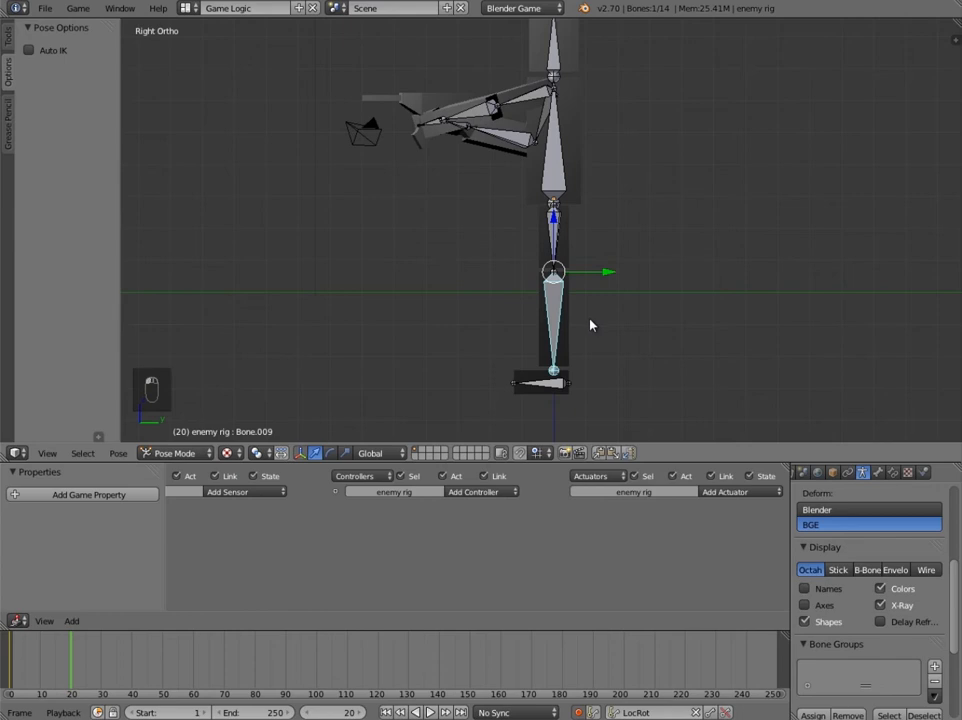
{"action": "left_click", "coordinate": [29, 51]}
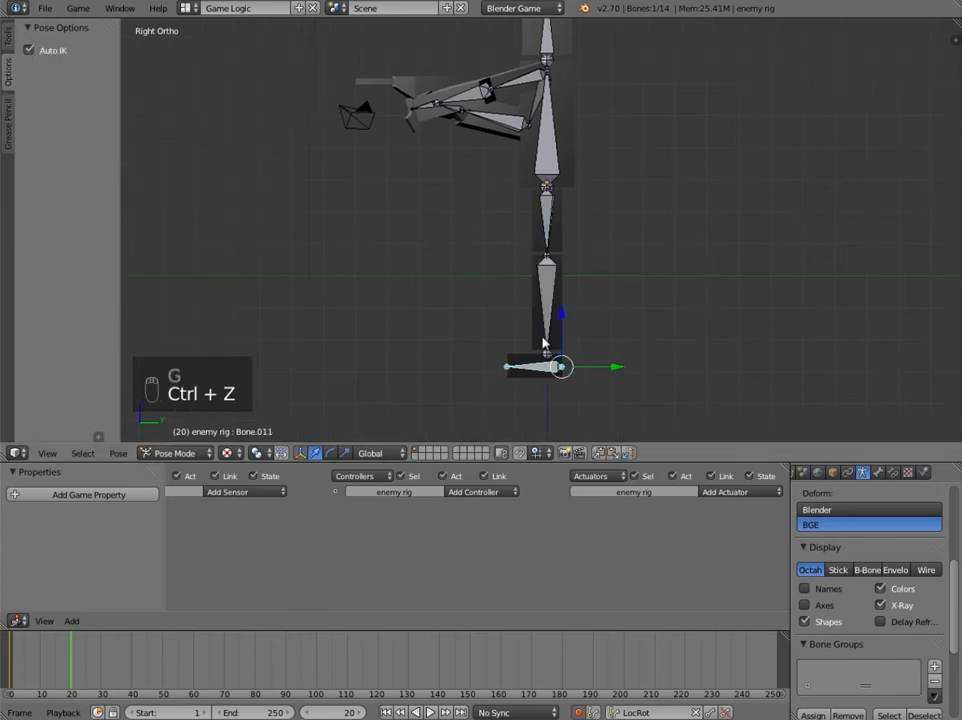
Try moving the lower leg bone with Auto IK and undo the move.
{"action": "right_click", "coordinate": [545, 340]}
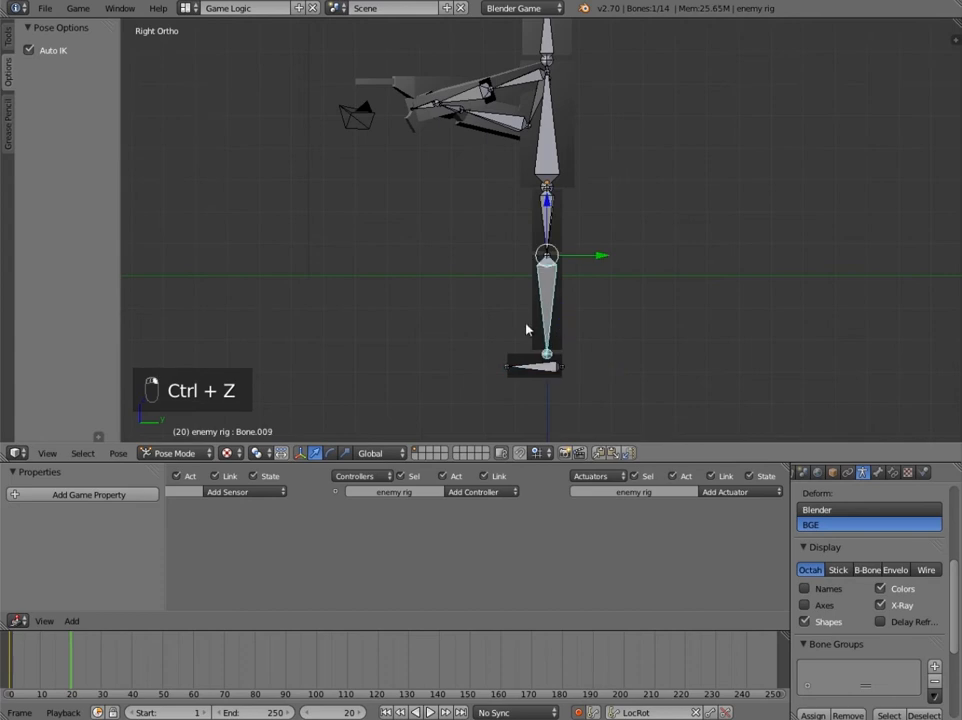
{"action": "key", "text": "g"}
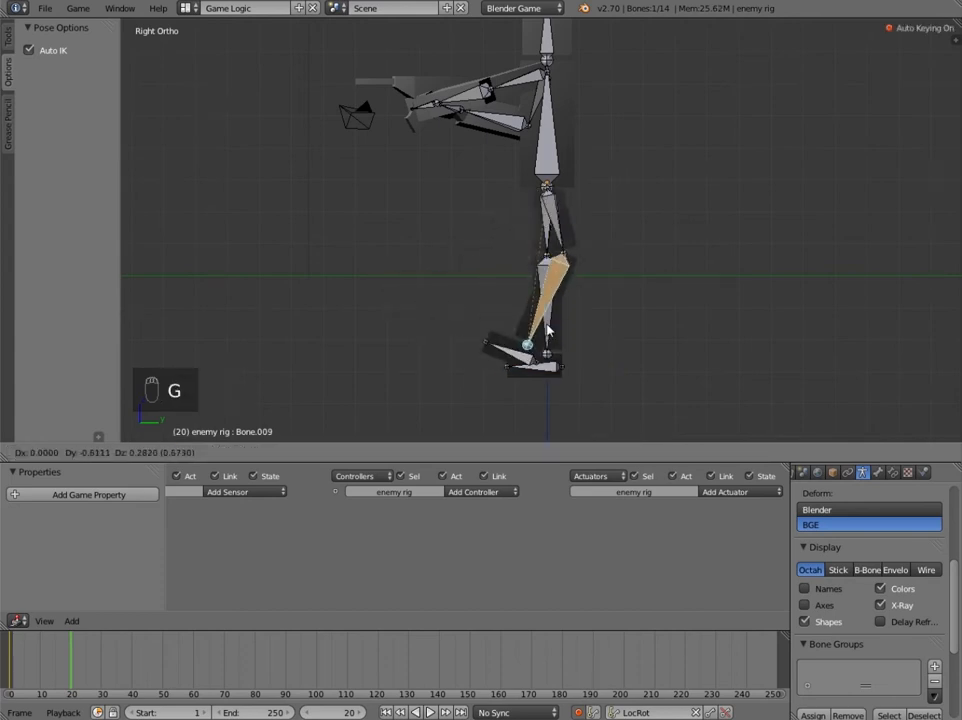
{"action": "right_click", "coordinate": [552, 336]}
{"action": "key", "text": "ctrl+z"}
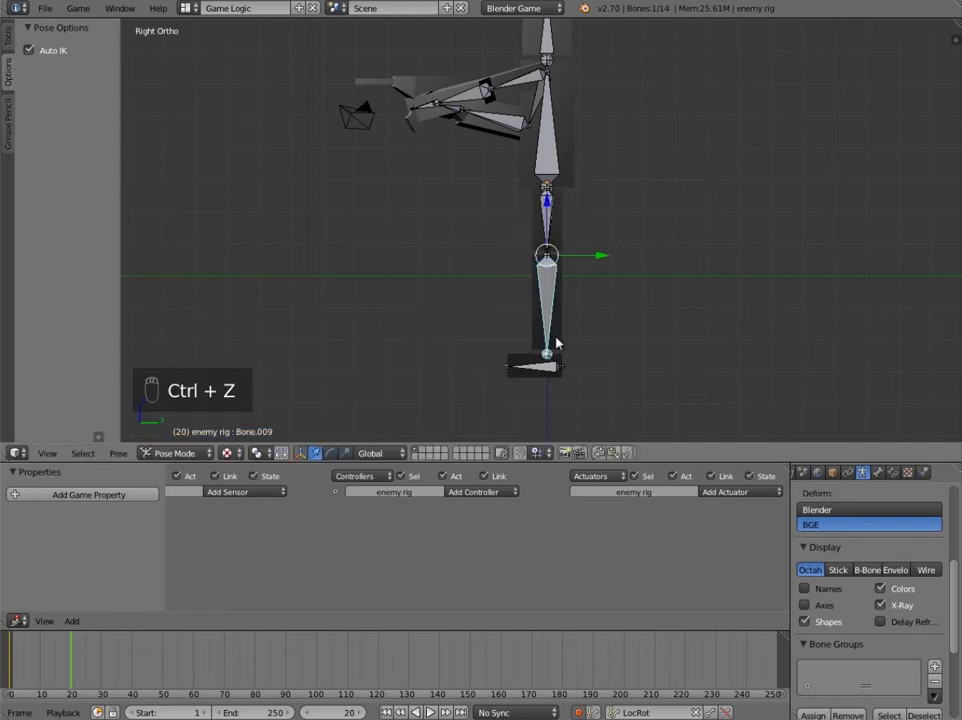
{"action": "key", "text": "ctrl+z"}
At frame 20, move the selected lower leg bone forward and up so the knee bends into a stride.
{"action": "scroll", "coordinate": [556, 340], "scroll_direction": "up", "scroll_amount": 2}
{"action": "middle_click_drag", "start_coordinate": [556, 350], "coordinate": [567, 290], "text": "shift"}
{"action": "right_click", "coordinate": [562, 289]}
{"action": "key", "text": "ctrl+z"}
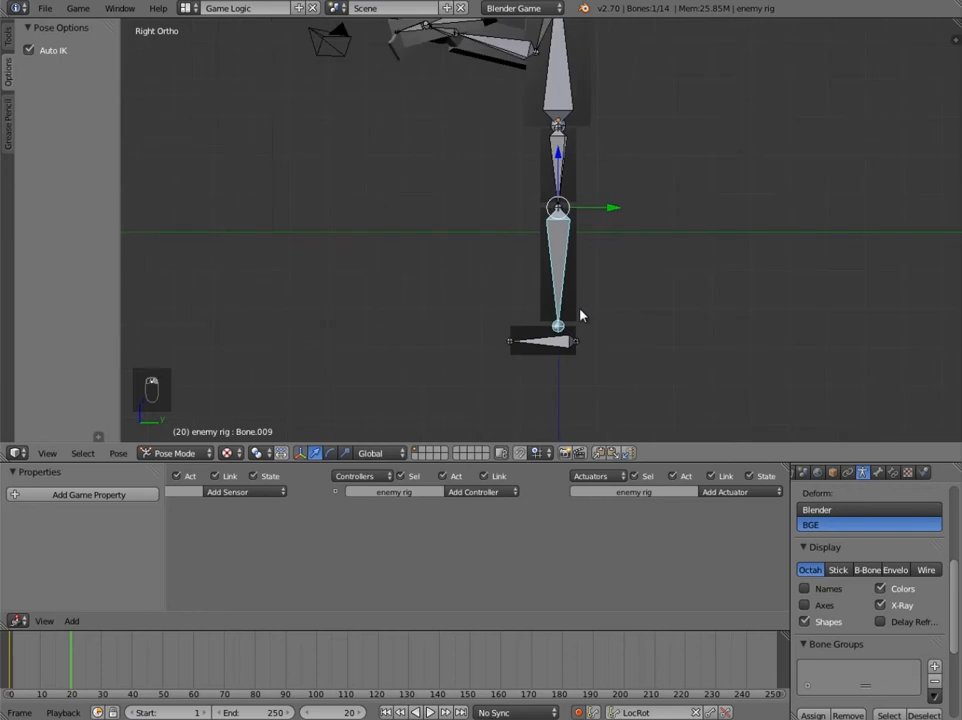
{"action": "key", "text": "ctrl+shift+z"}
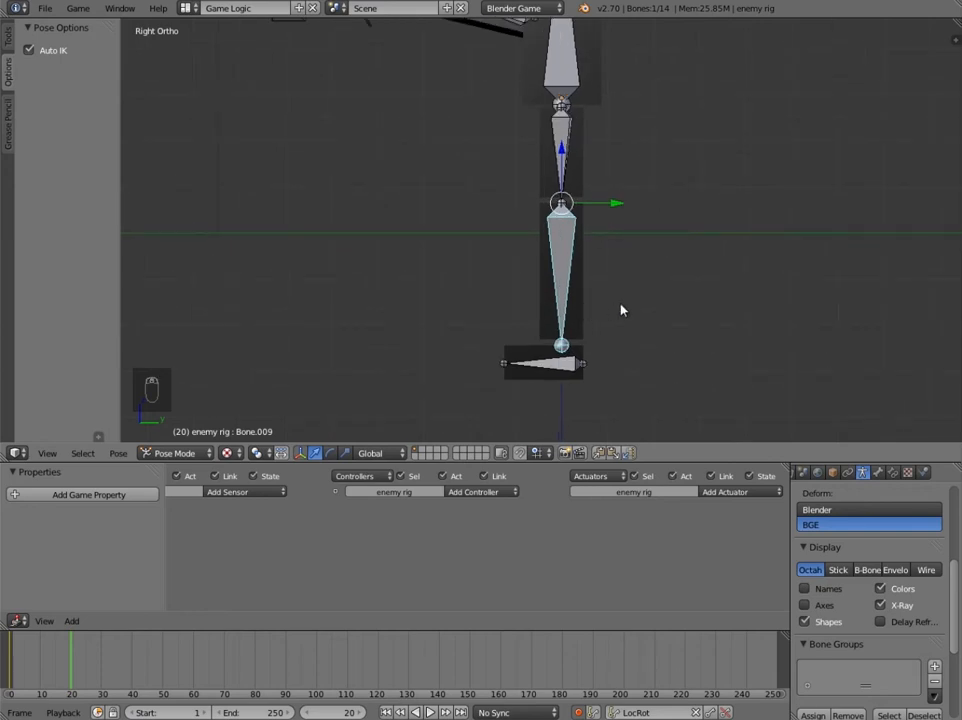
{"action": "key", "text": "g"}
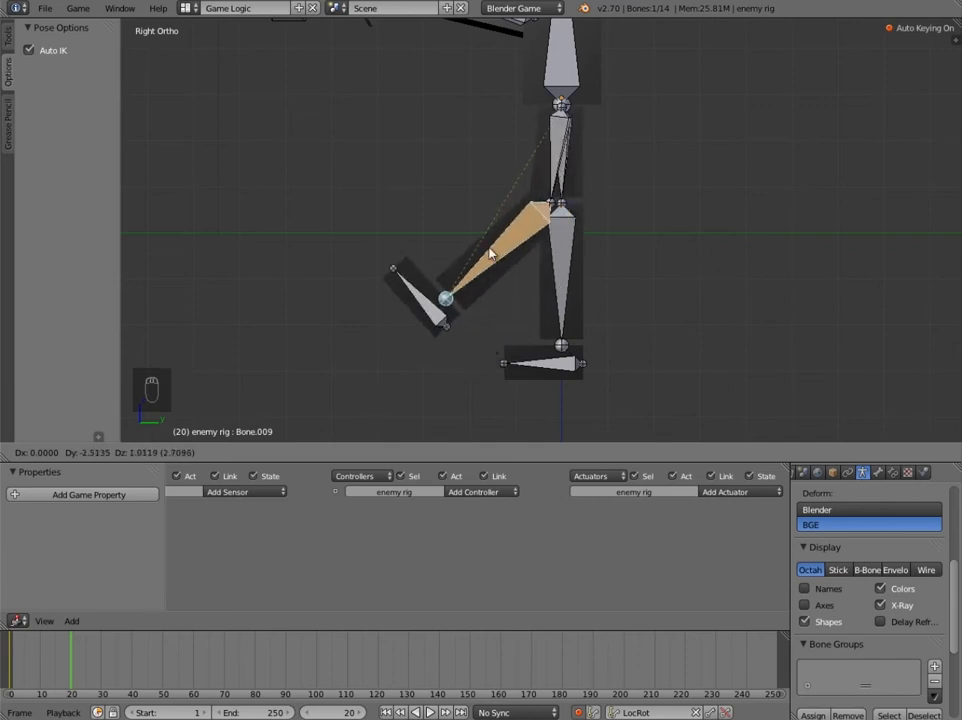
{"action": "left_click", "coordinate": [477, 251]}
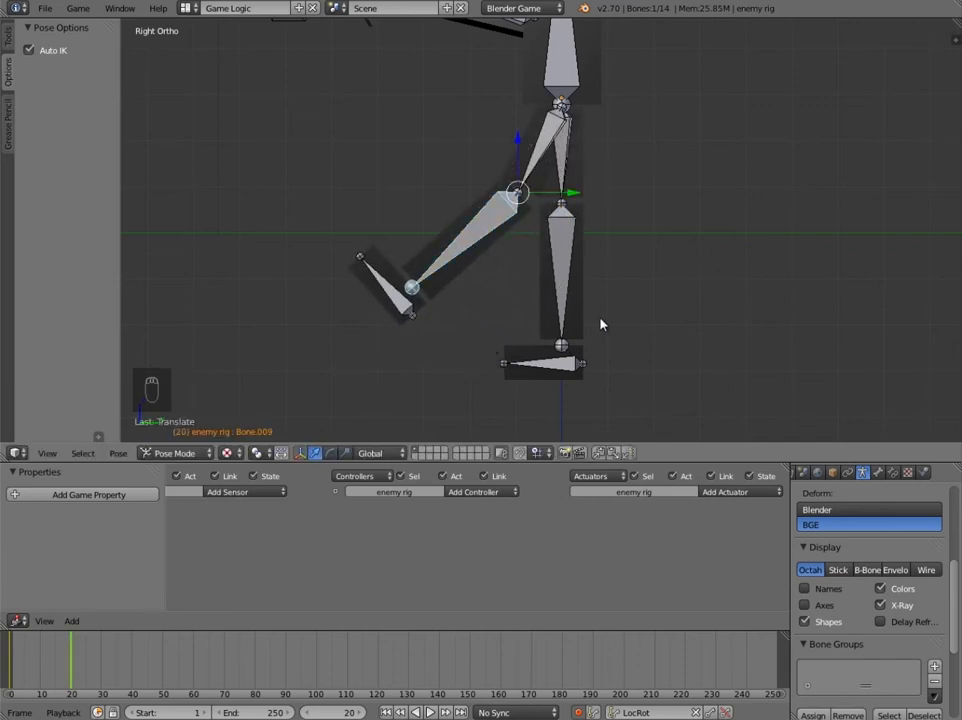
Rotate the forward lower leg down by about 32°, then move it further forward and up with the knee raised.
{"action": "key", "text": "r"}
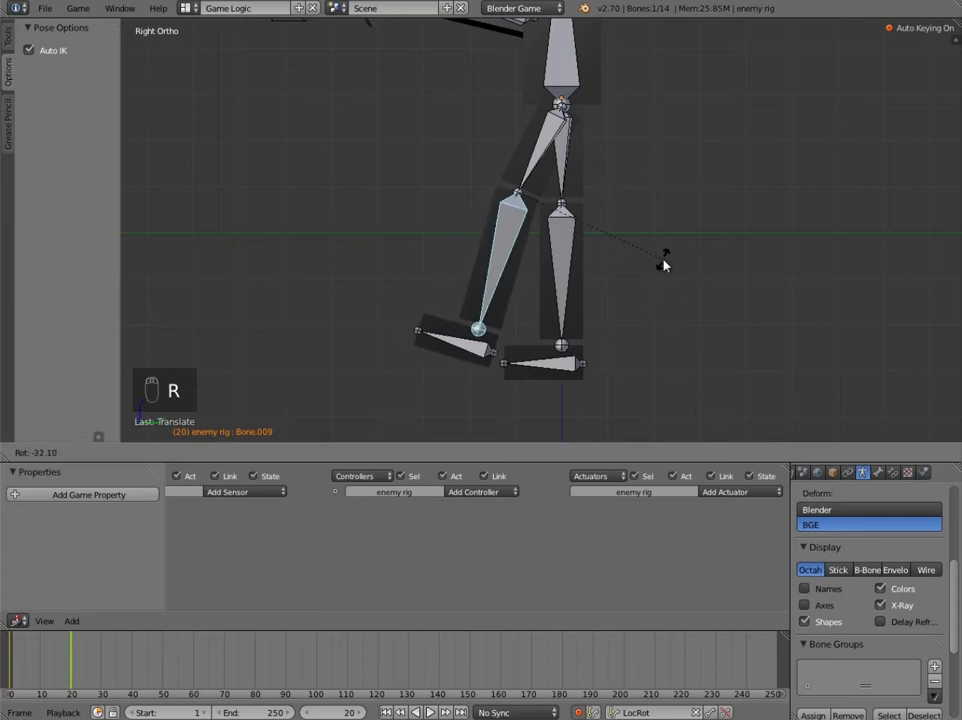
{"action": "left_click", "coordinate": [664, 264]}
{"action": "key", "text": "g"}
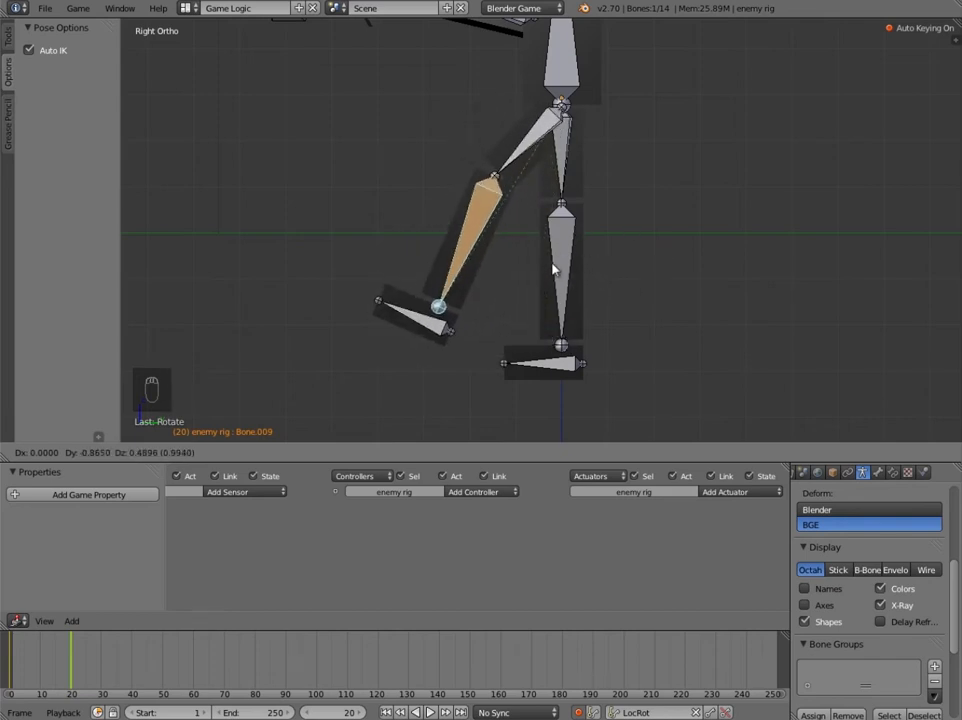
{"action": "left_click", "coordinate": [433, 328]}
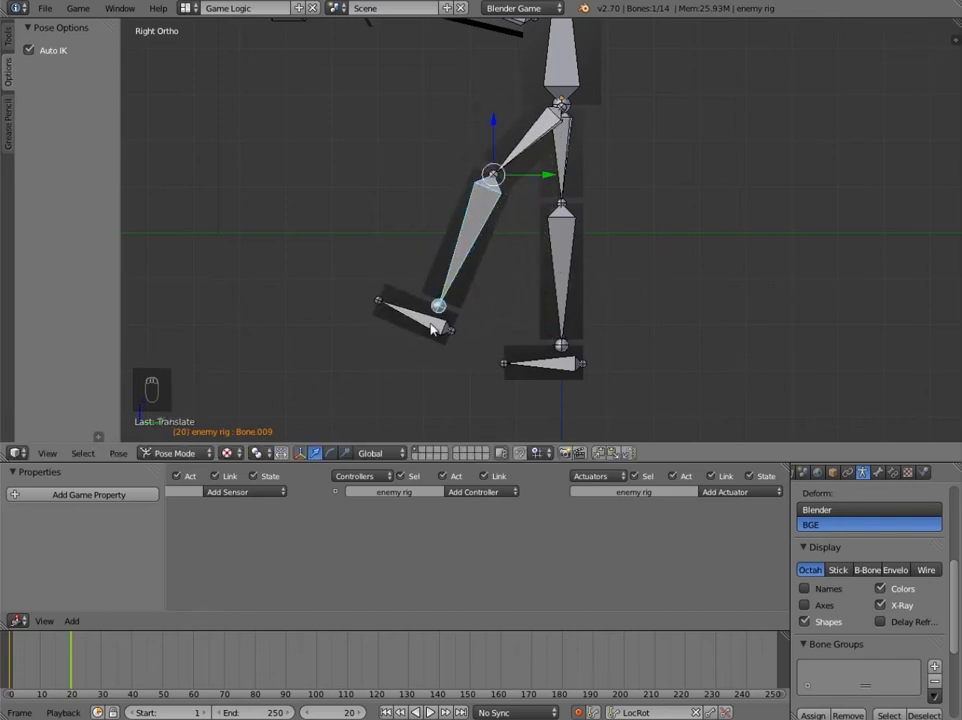
Move the standing leg's lower bone backward along Y and rotate its foot about 9° to level it.
{"action": "right_click", "coordinate": [557, 298]}
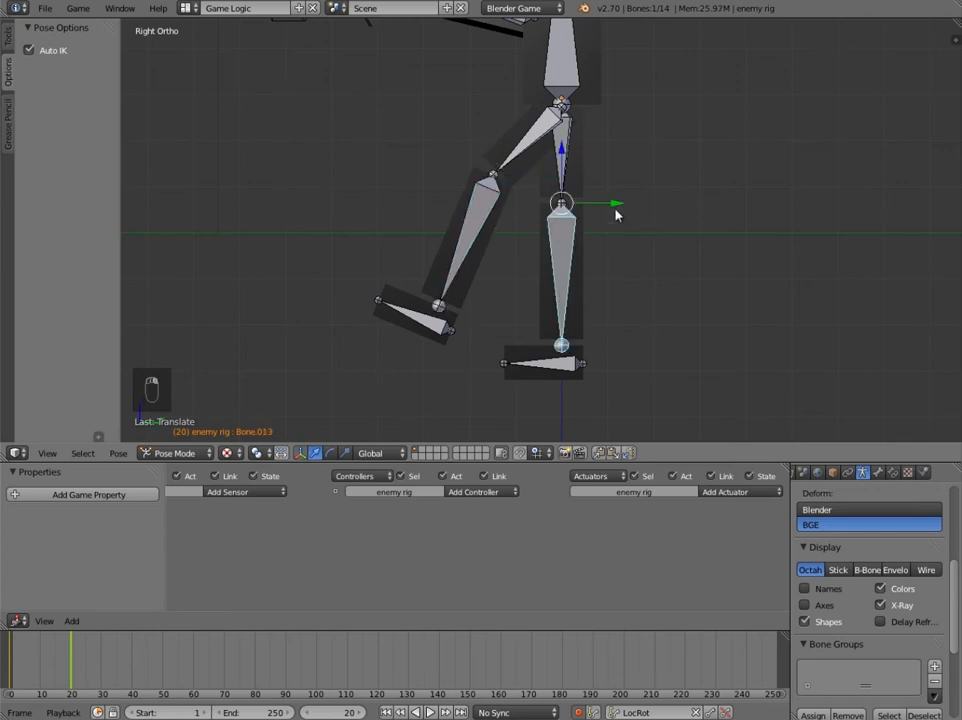
{"action": "left_click_drag", "start_coordinate": [615, 208], "coordinate": [648, 210]}
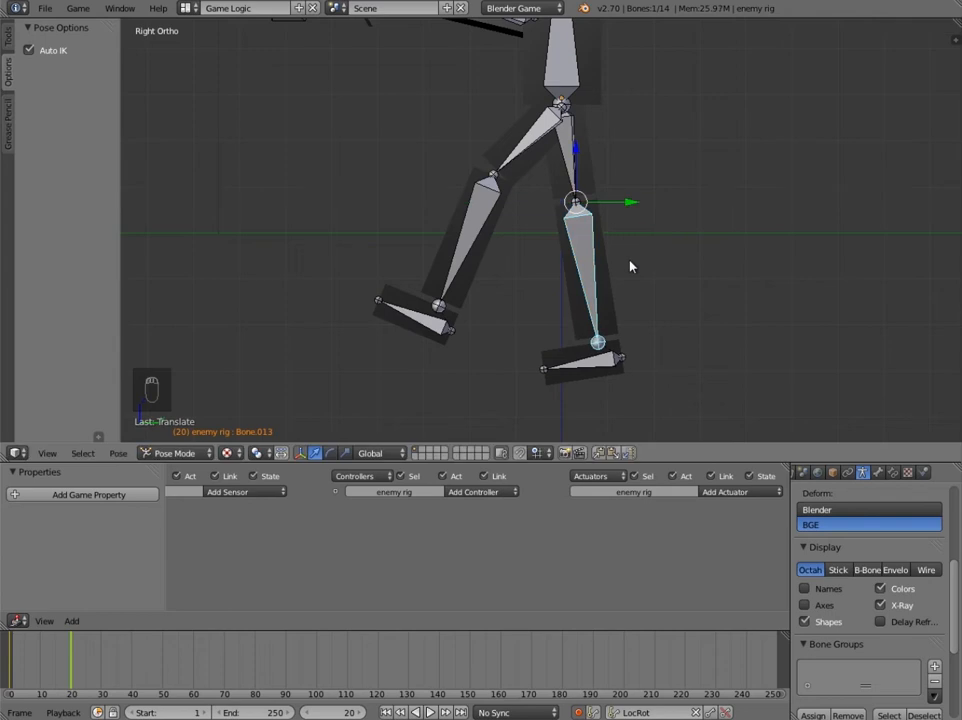
{"action": "right_click", "coordinate": [618, 362]}
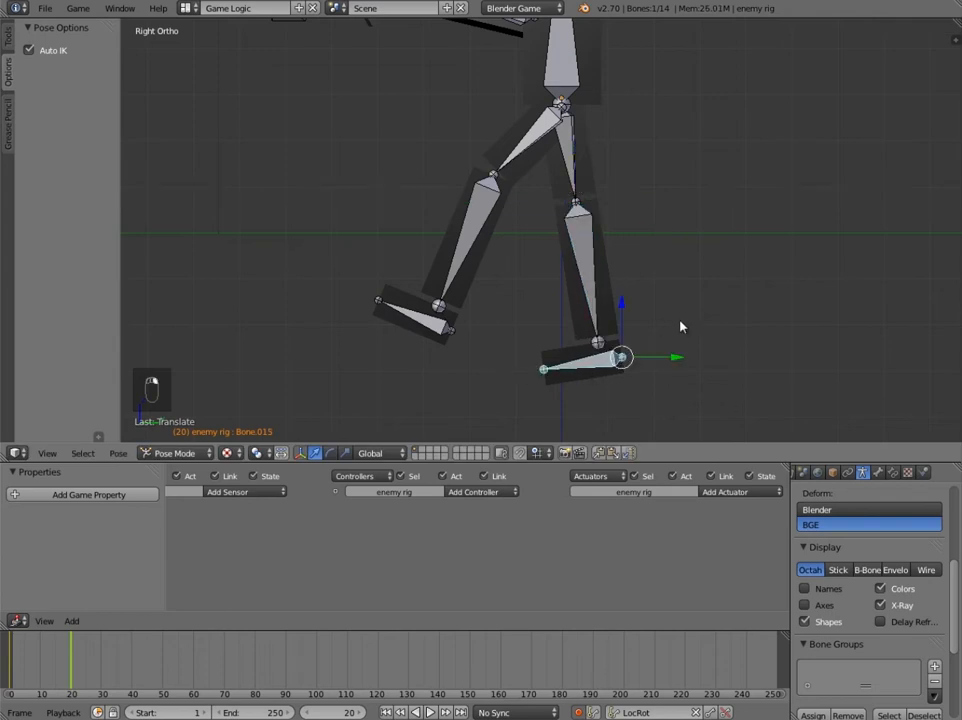
{"action": "key", "text": "r"}
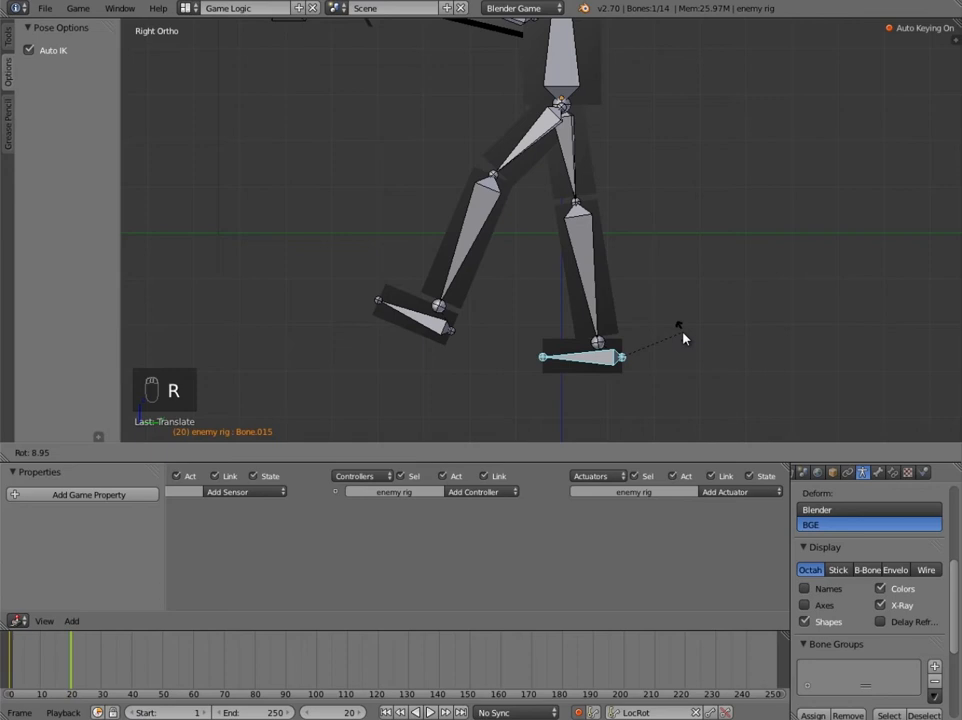
{"action": "left_click", "coordinate": [683, 340]}
Shift the rear lower leg bone further backward, scrubbing frames 0 to 20 to check the stride between adjustments.
{"action": "right_click", "coordinate": [597, 273]}
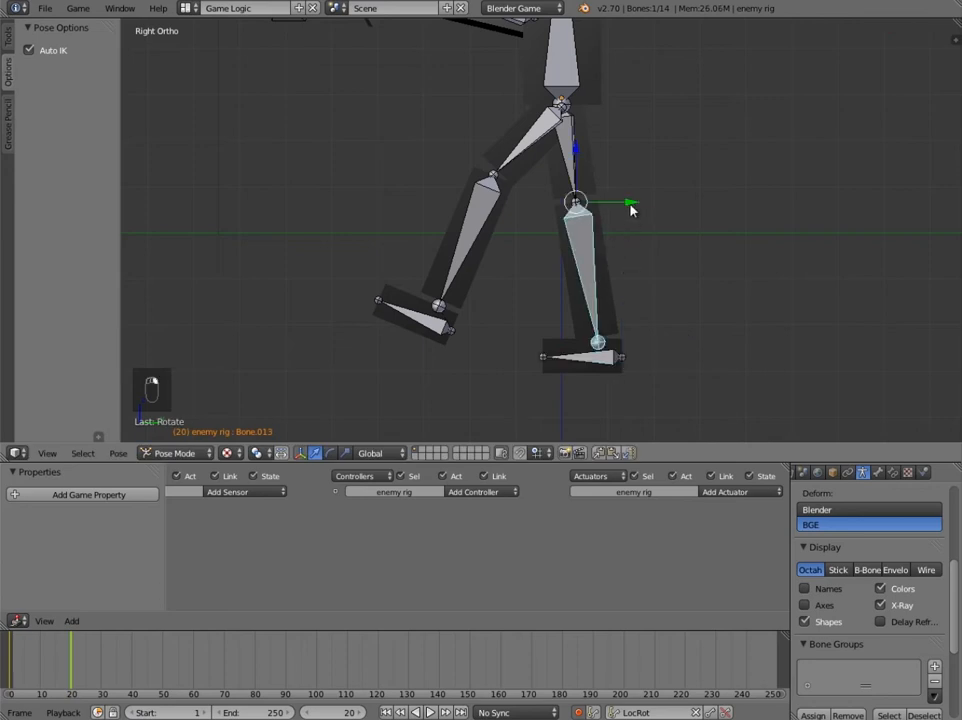
{"action": "key", "text": "g"}
{"action": "left_click", "coordinate": [639, 210]}
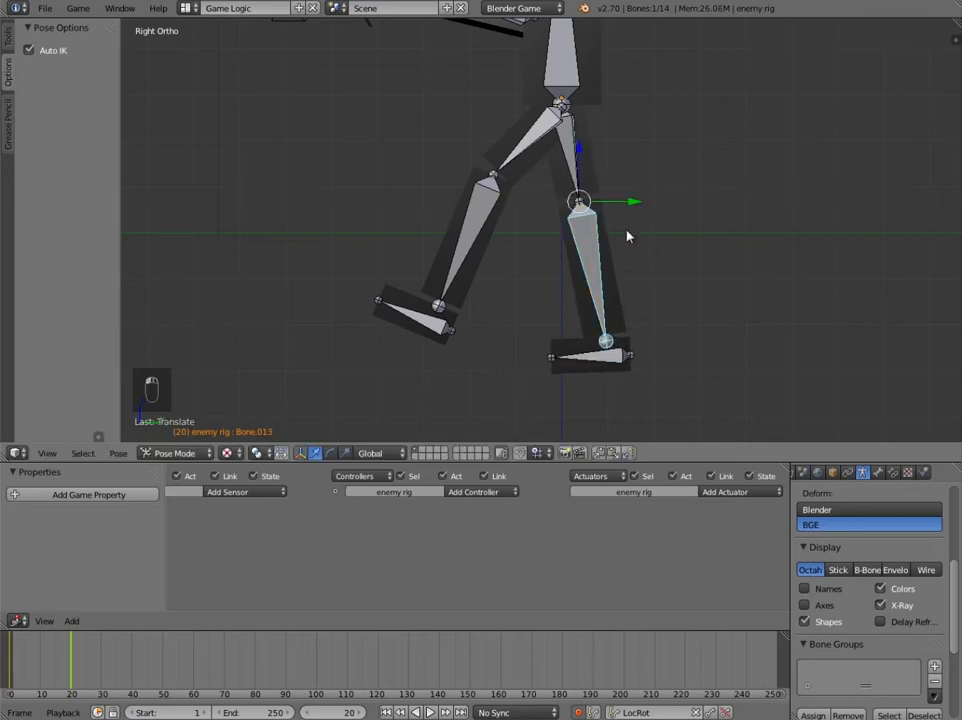
{"action": "scroll", "coordinate": [628, 236], "scroll_direction": "down", "scroll_amount": 2}
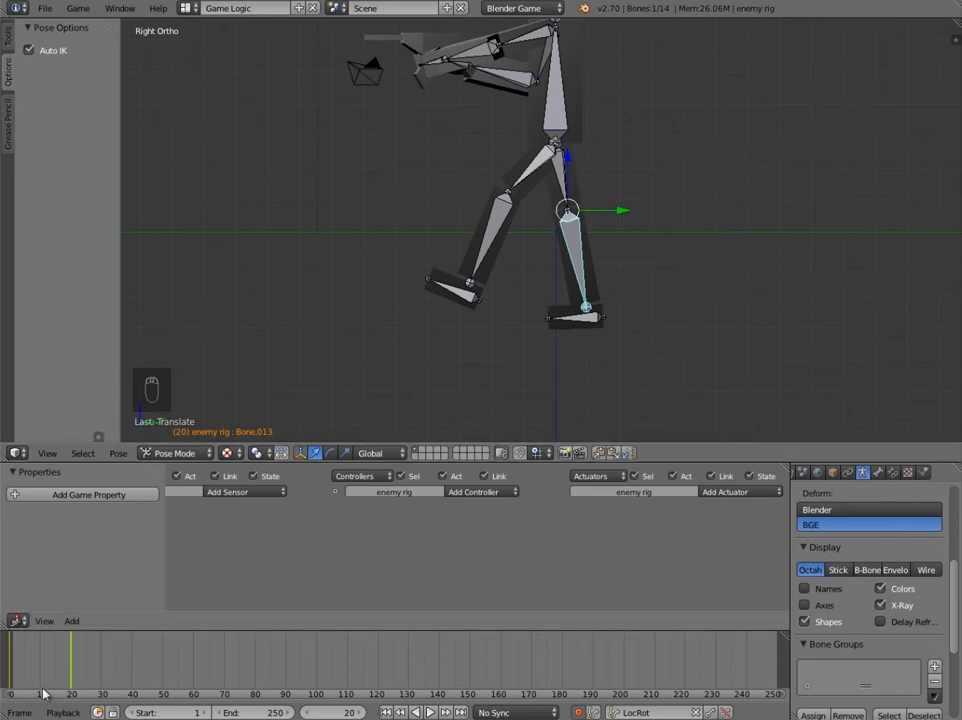
{"action": "left_click_drag", "start_coordinate": [14, 660], "coordinate": [71, 657]}
{"action": "scroll", "coordinate": [650, 300], "scroll_direction": "up", "scroll_amount": 4}
{"action": "middle_click_drag", "start_coordinate": [629, 316], "coordinate": [556, 208]}
{"action": "key", "text": "KP_3"}
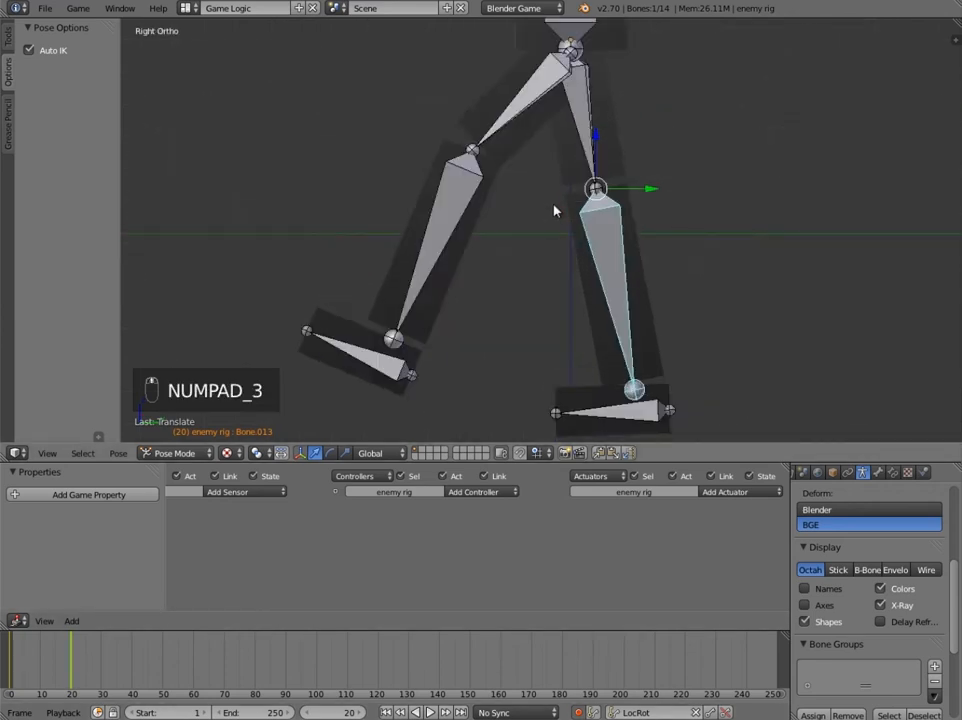
{"action": "scroll", "coordinate": [645, 232], "scroll_direction": "down", "scroll_amount": 1}
{"action": "left_click_drag", "start_coordinate": [643, 202], "coordinate": [657, 204]}
{"action": "scroll", "coordinate": [346, 369], "scroll_direction": "down", "scroll_amount": 1}
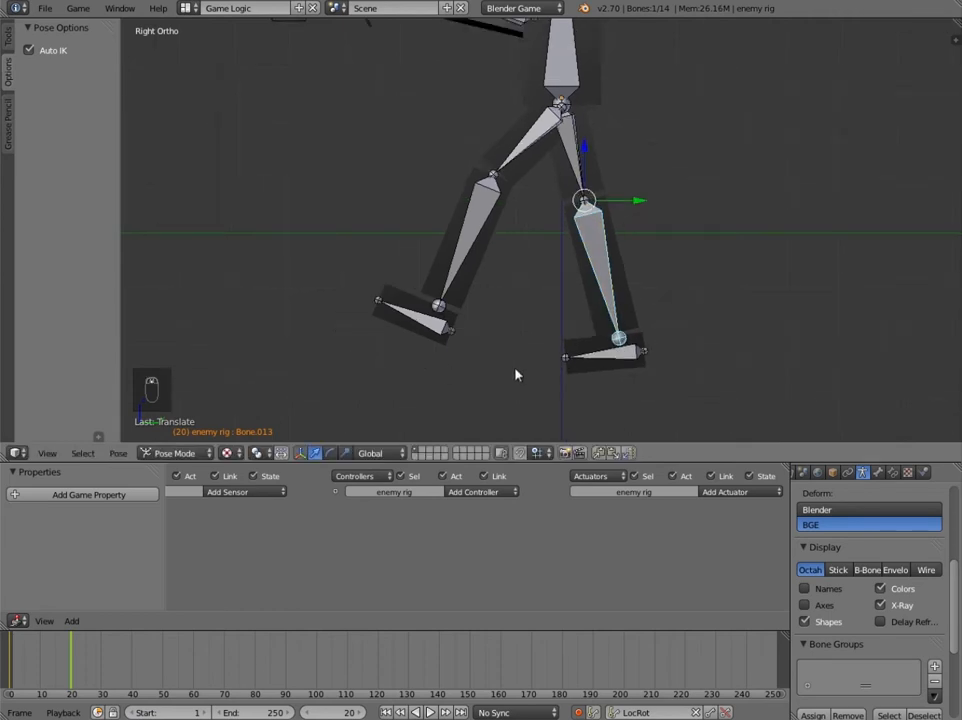
At frame 40, move the front lower leg bone back and down so its foot lands flat on the ground.
{"action": "left_click_drag", "start_coordinate": [71, 676], "coordinate": [126, 670]}
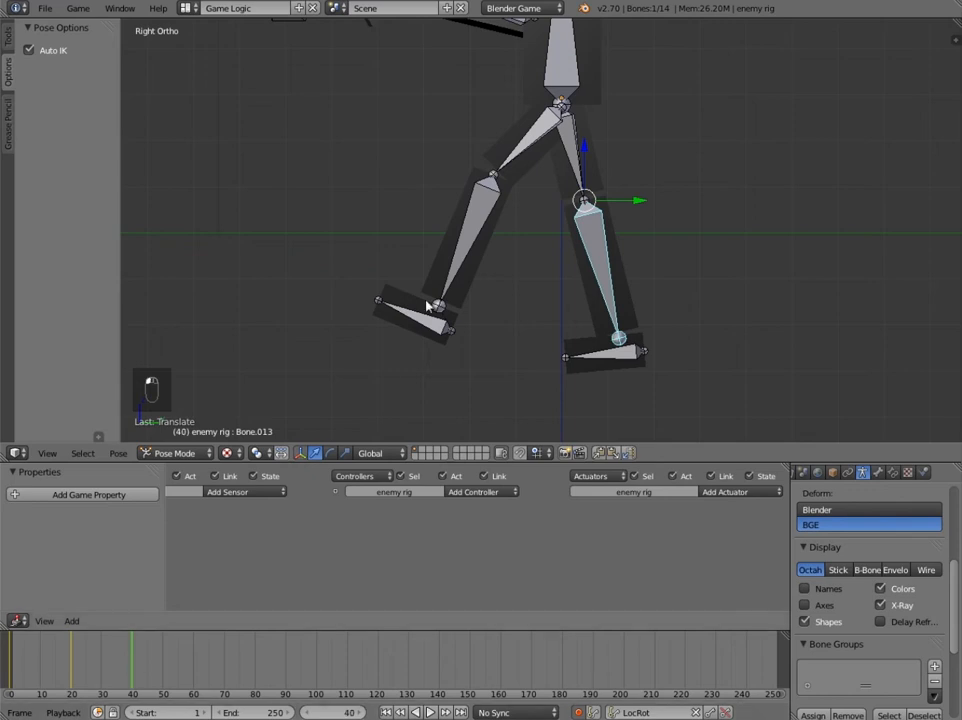
{"action": "right_click", "coordinate": [490, 209]}
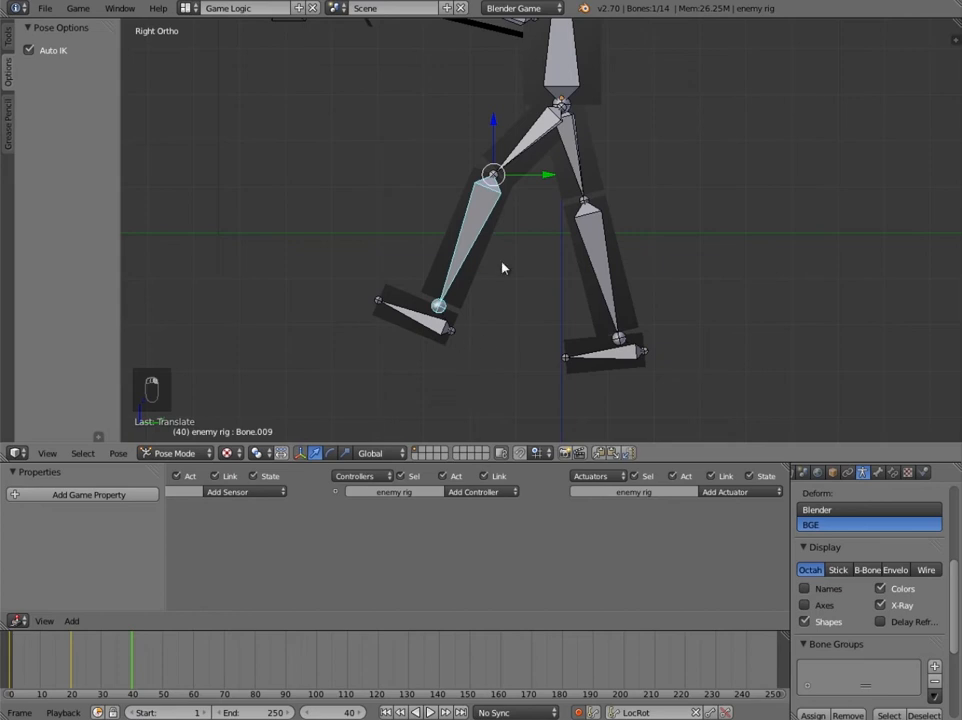
{"action": "right_click", "coordinate": [524, 152]}
{"action": "right_click", "coordinate": [490, 228]}
{"action": "key", "text": "g"}
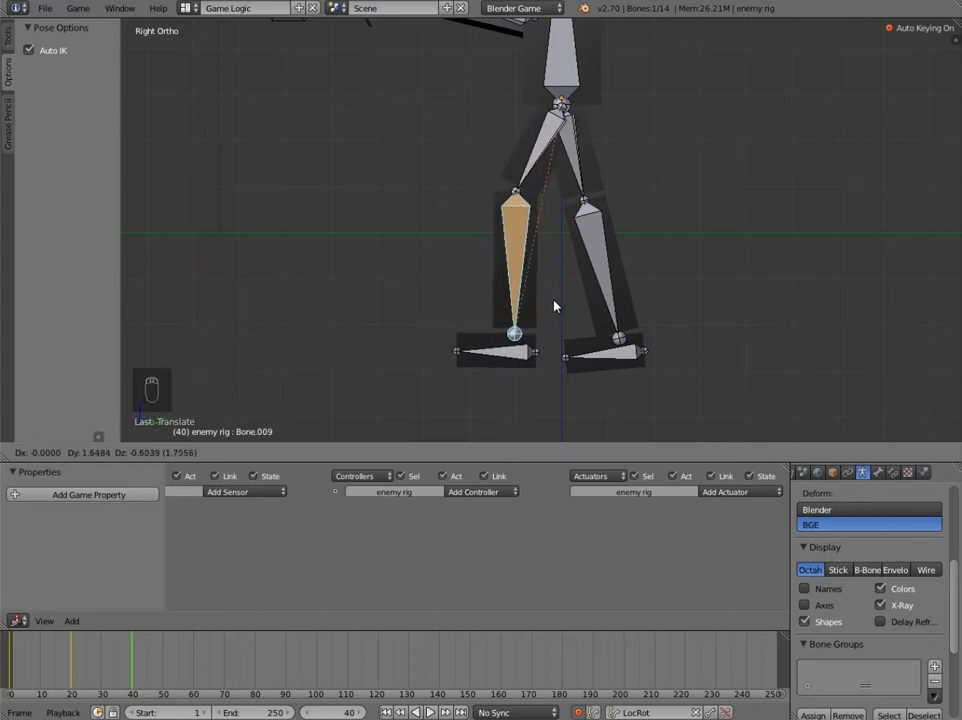
{"action": "left_click", "coordinate": [554, 307]}
Move the rear lower leg bone up and back at frame 40 so its foot lifts behind the body.
{"action": "scroll", "coordinate": [514, 376], "scroll_direction": "up", "scroll_amount": 2}
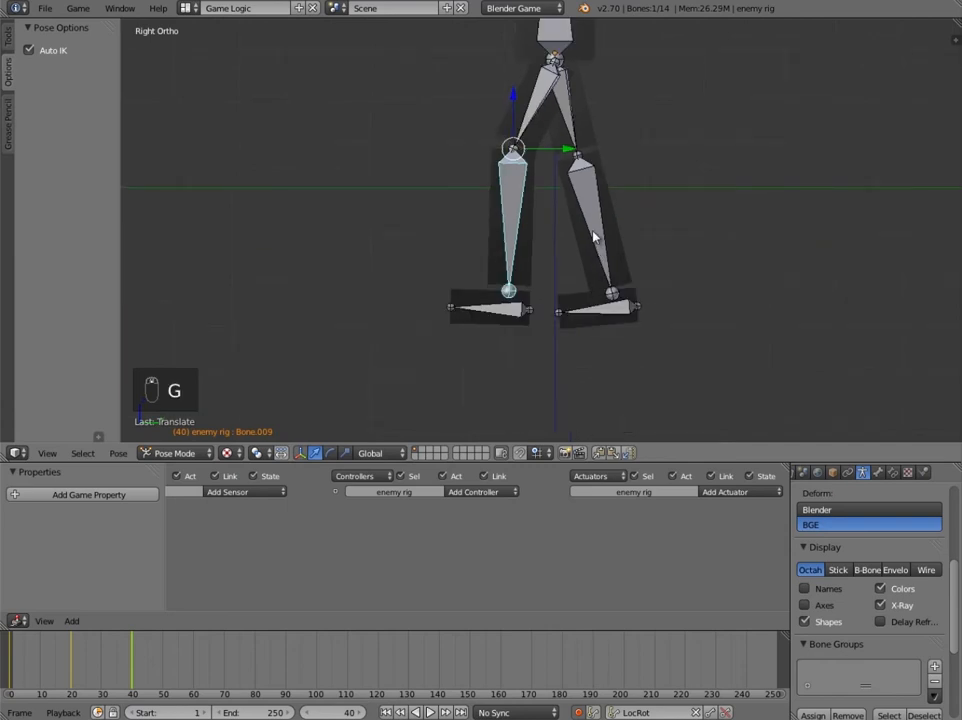
{"action": "right_click", "coordinate": [596, 237]}
{"action": "key", "text": "g"}
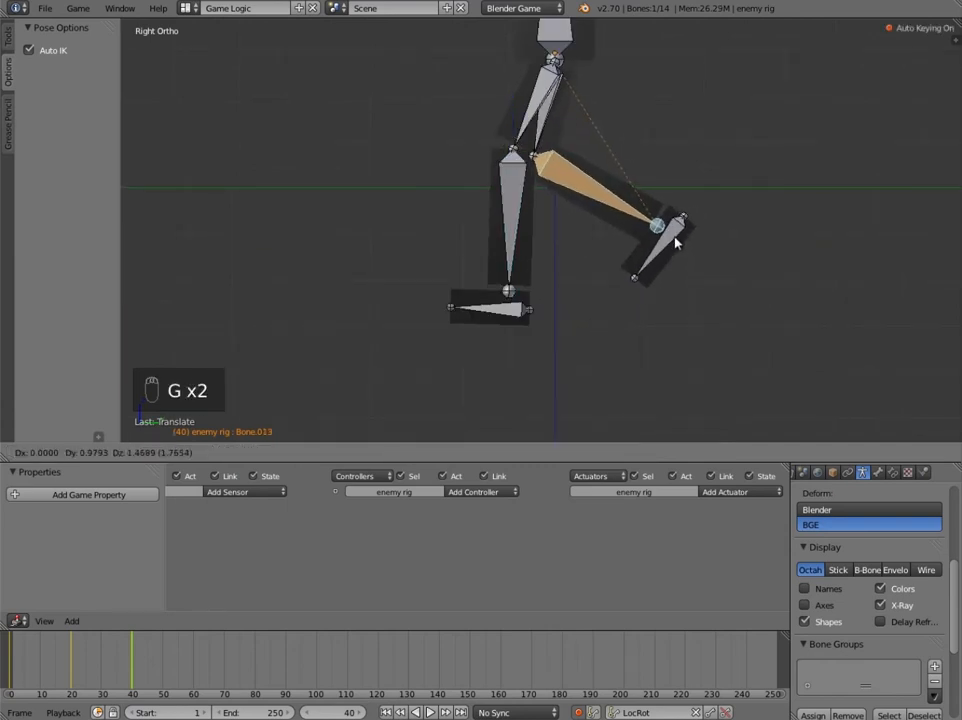
{"action": "left_click", "coordinate": [682, 238]}
At frame 60, move the planted lower leg back beneath the body, level its foot, and settle the leg lower.
{"action": "left_click_drag", "start_coordinate": [133, 668], "coordinate": [193, 661]}
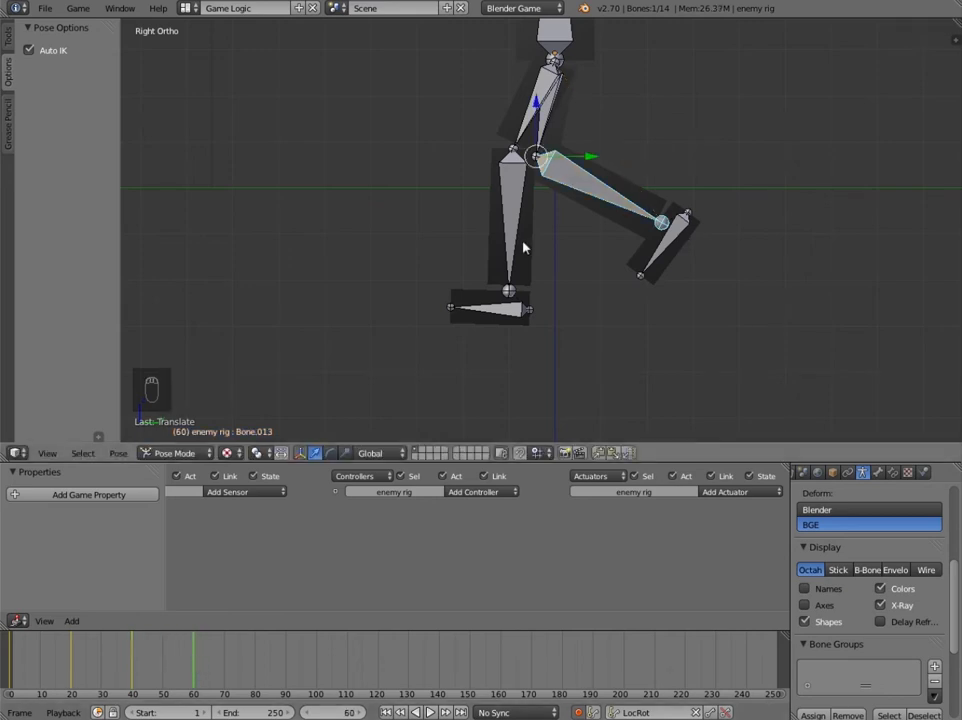
{"action": "right_click", "coordinate": [518, 243]}
{"action": "left_click_drag", "start_coordinate": [566, 158], "coordinate": [636, 174]}
{"action": "right_click", "coordinate": [597, 311]}
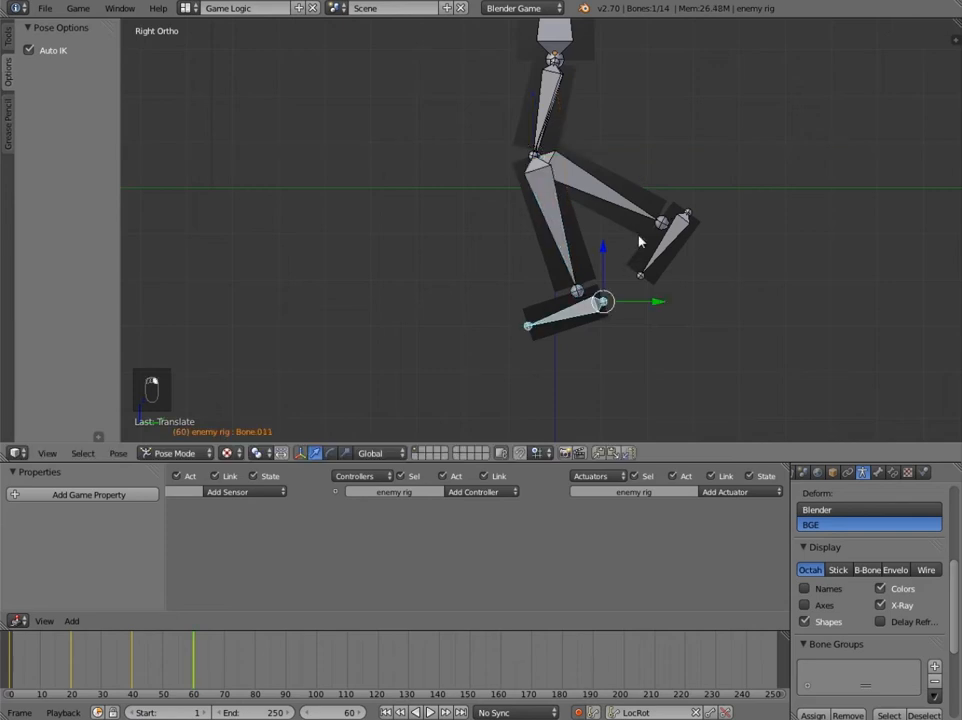
{"action": "key", "text": "r"}
{"action": "left_click", "coordinate": [645, 262]}
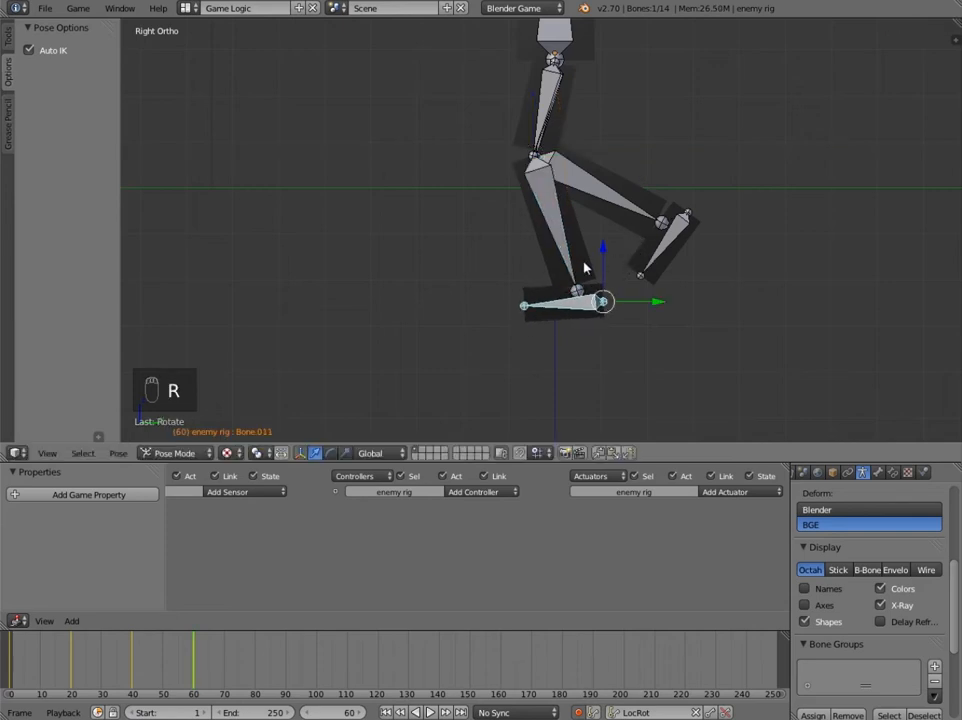
{"action": "right_click", "coordinate": [573, 270]}
{"action": "key", "text": "g"}
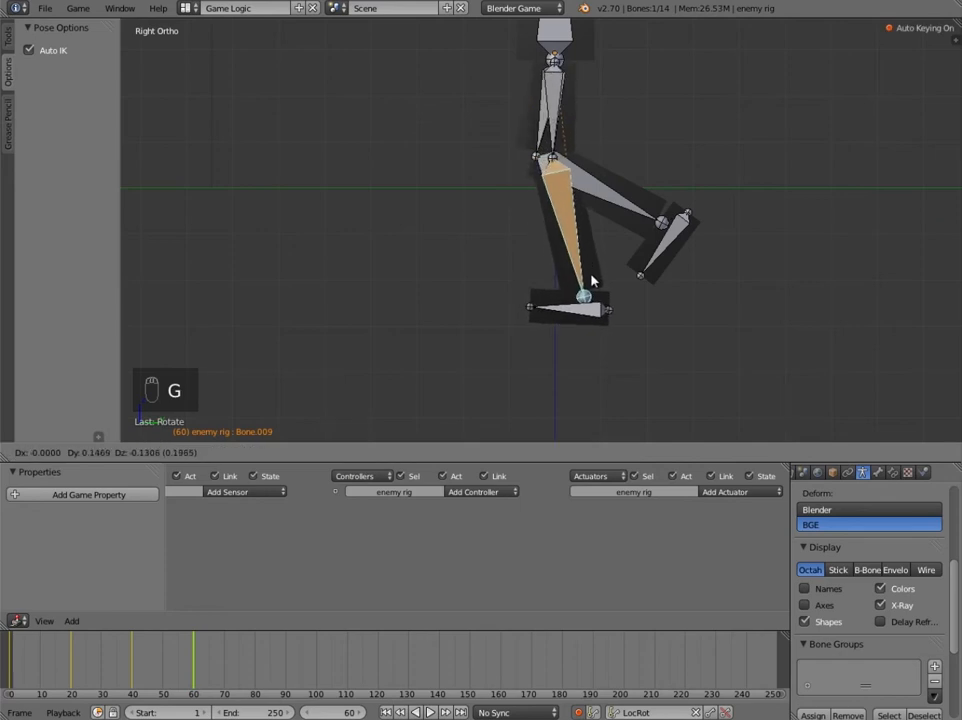
{"action": "left_click", "coordinate": [586, 287]}
Swing the raised rear lower leg bone forward in front of the body at frame 60.
{"action": "right_click", "coordinate": [620, 222]}
{"action": "key", "text": "g"}
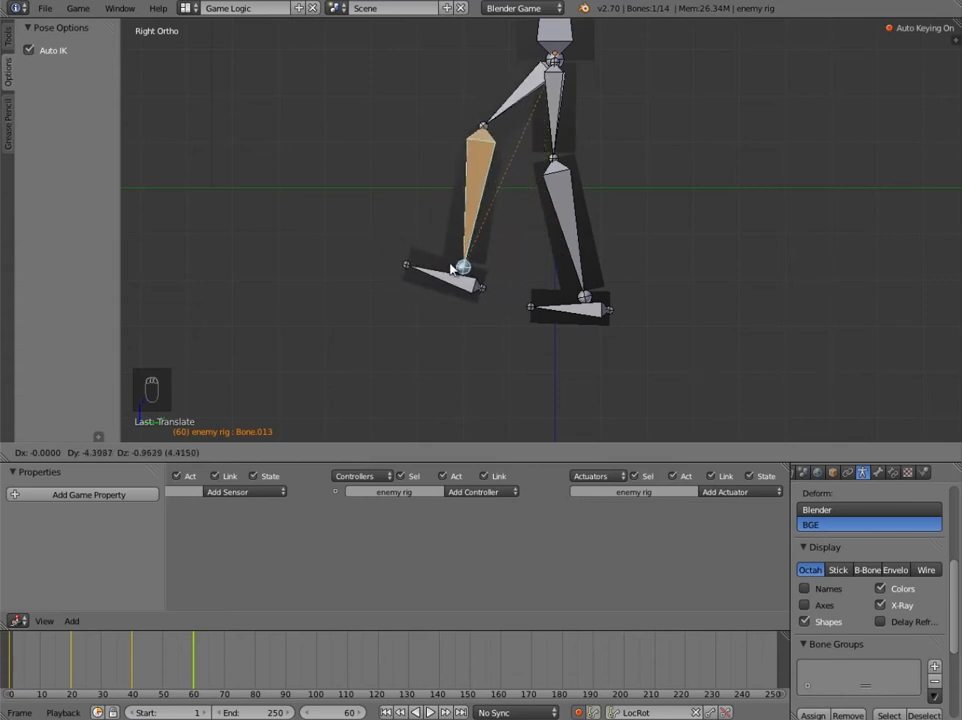
{"action": "left_click", "coordinate": [464, 283]}
Push the planted lower leg bone slightly further back at frame 60 and rotate its foot flat to the ground.
{"action": "right_click", "coordinate": [583, 285]}
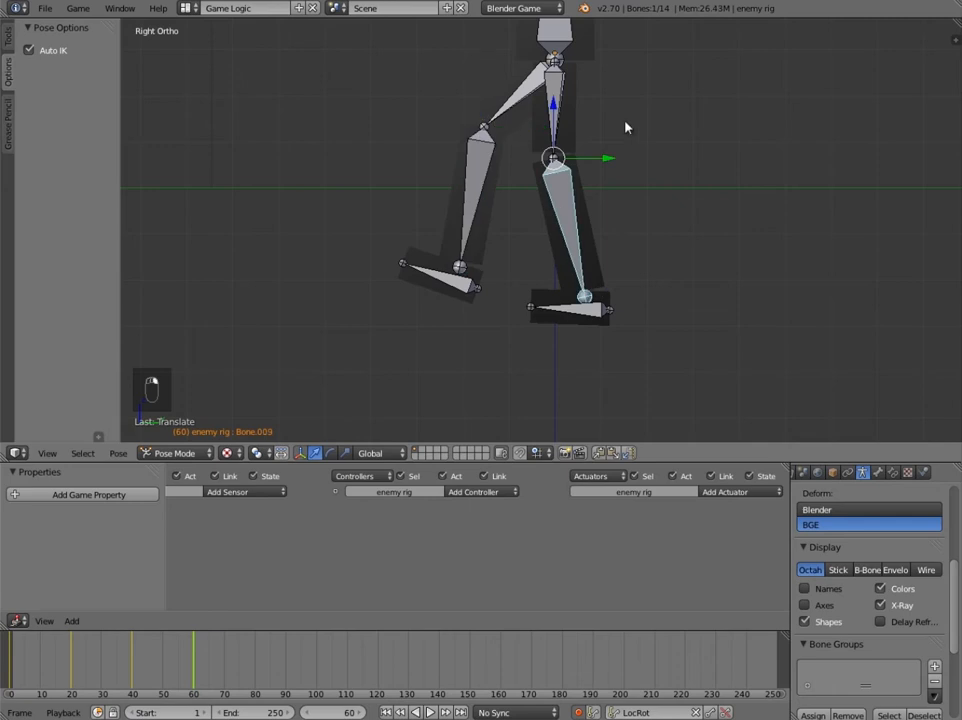
{"action": "key", "text": "g"}
{"action": "left_click", "coordinate": [621, 163]}
{"action": "right_click", "coordinate": [608, 303]}
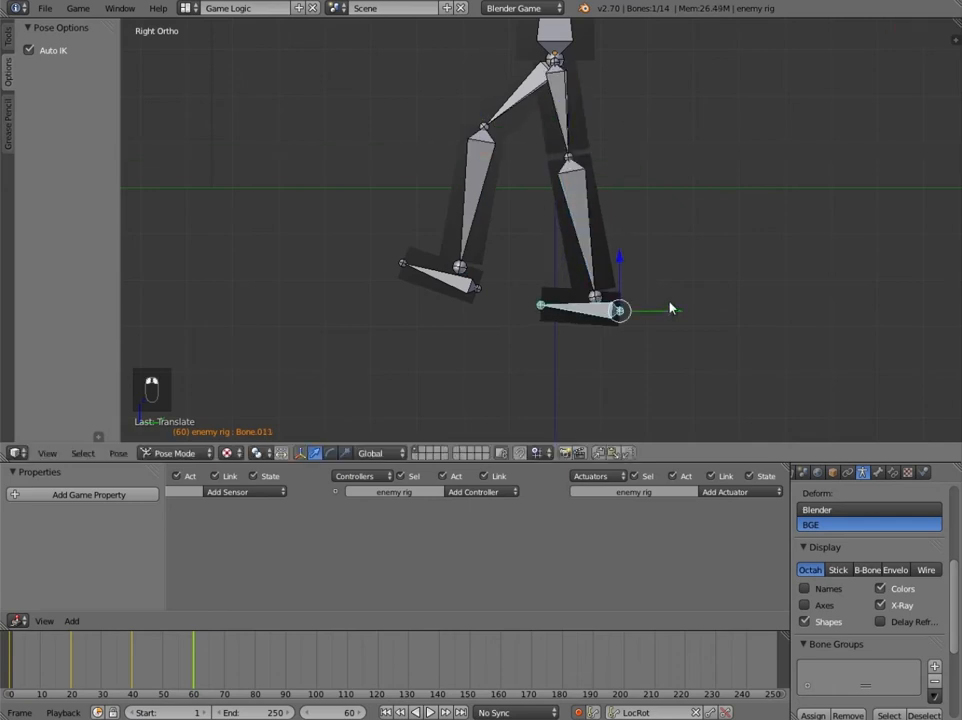
{"action": "key", "text": "r"}
{"action": "left_click", "coordinate": [668, 298]}
{"action": "key", "text": "r"}
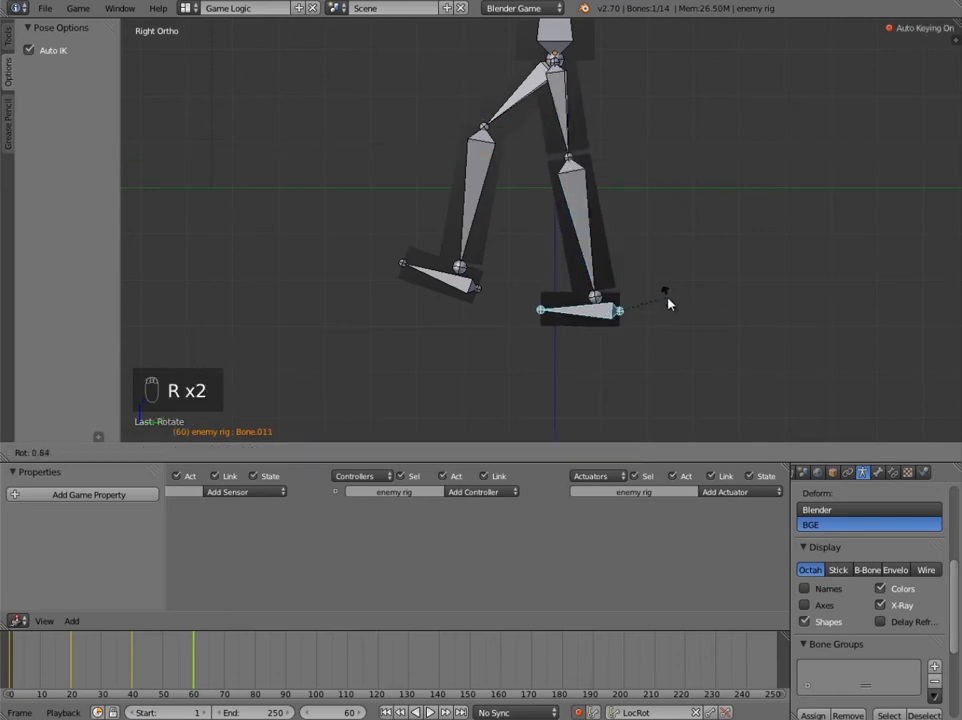
{"action": "left_click", "coordinate": [667, 302]}
Raise the front lower leg bone slightly higher and further forward at frame 60.
{"action": "right_click", "coordinate": [481, 200]}
{"action": "key", "text": "g"}
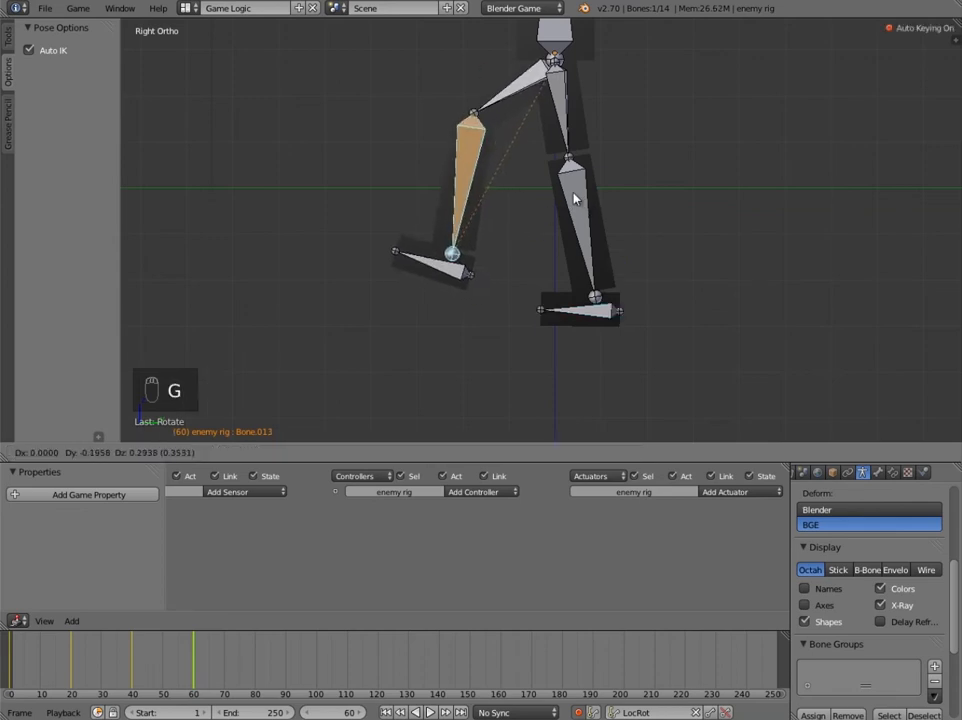
{"action": "left_click", "coordinate": [572, 202]}
At frame 80, lower the front leg toward the ground, rotate its foot level, and nudge the lower leg slightly forward.
{"action": "left_click", "coordinate": [258, 653]}
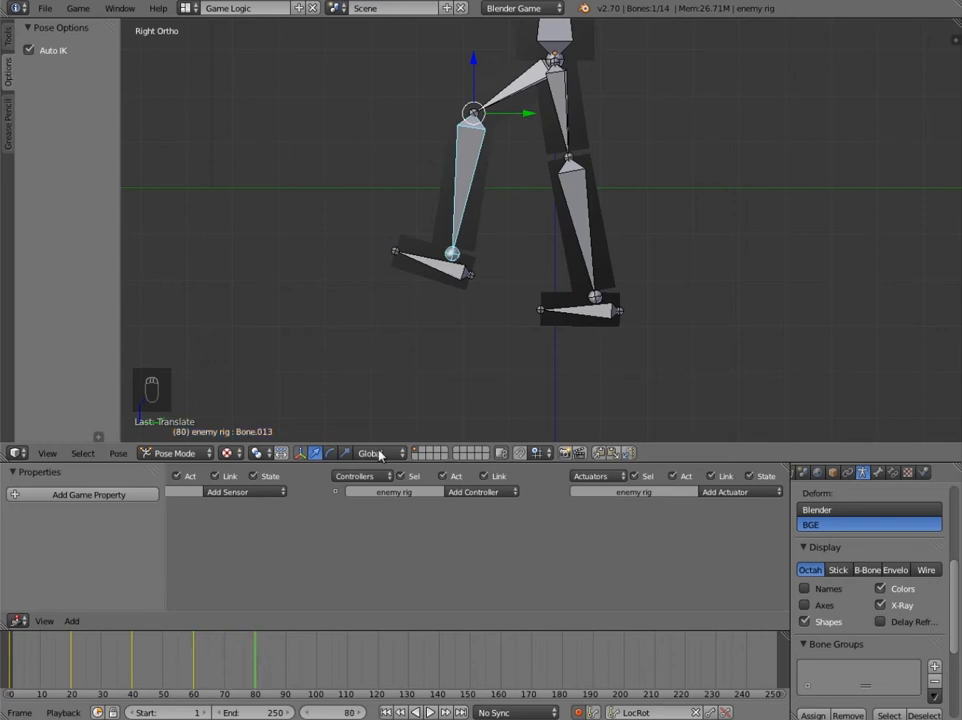
{"action": "key", "text": "g"}
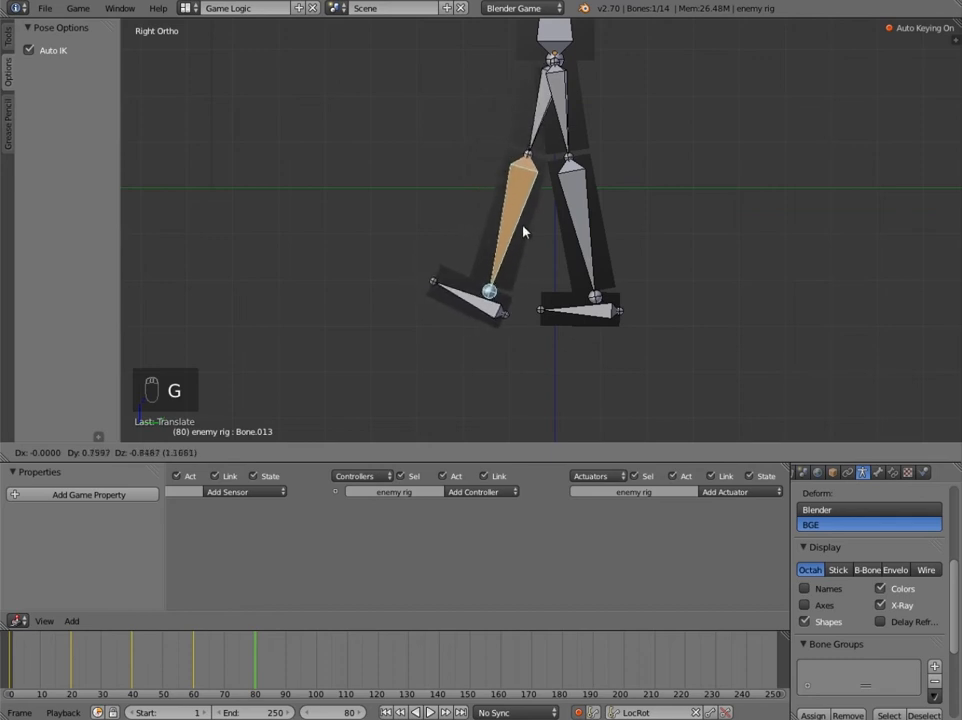
{"action": "left_click", "coordinate": [537, 232]}
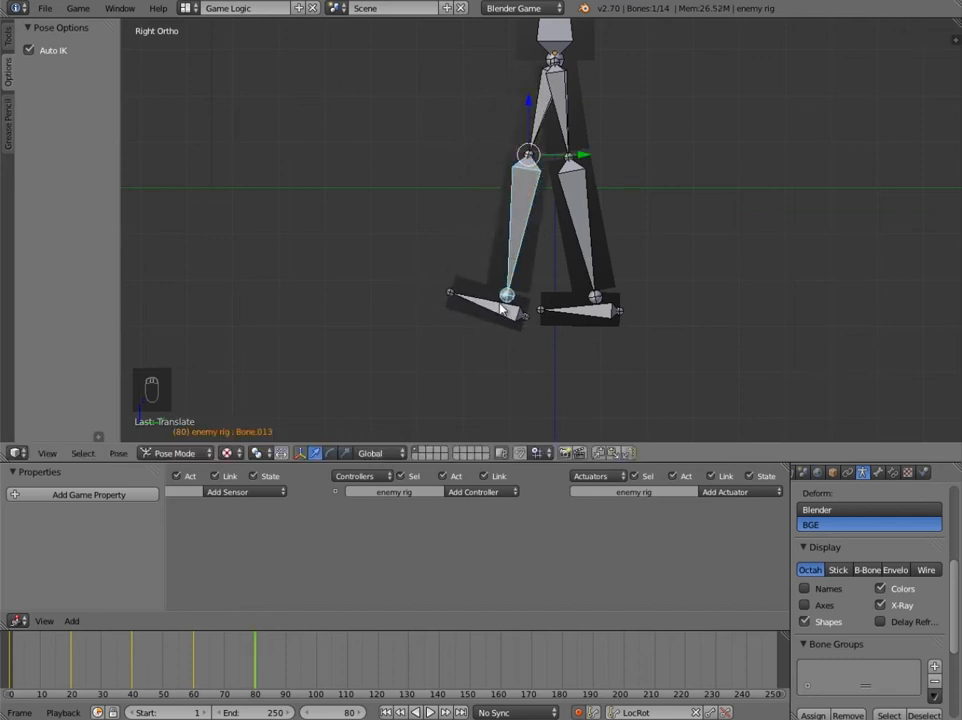
{"action": "right_click", "coordinate": [502, 309]}
{"action": "key", "text": "r"}
{"action": "left_click", "coordinate": [577, 294]}
{"action": "right_click", "coordinate": [514, 273]}
{"action": "key", "text": "g"}
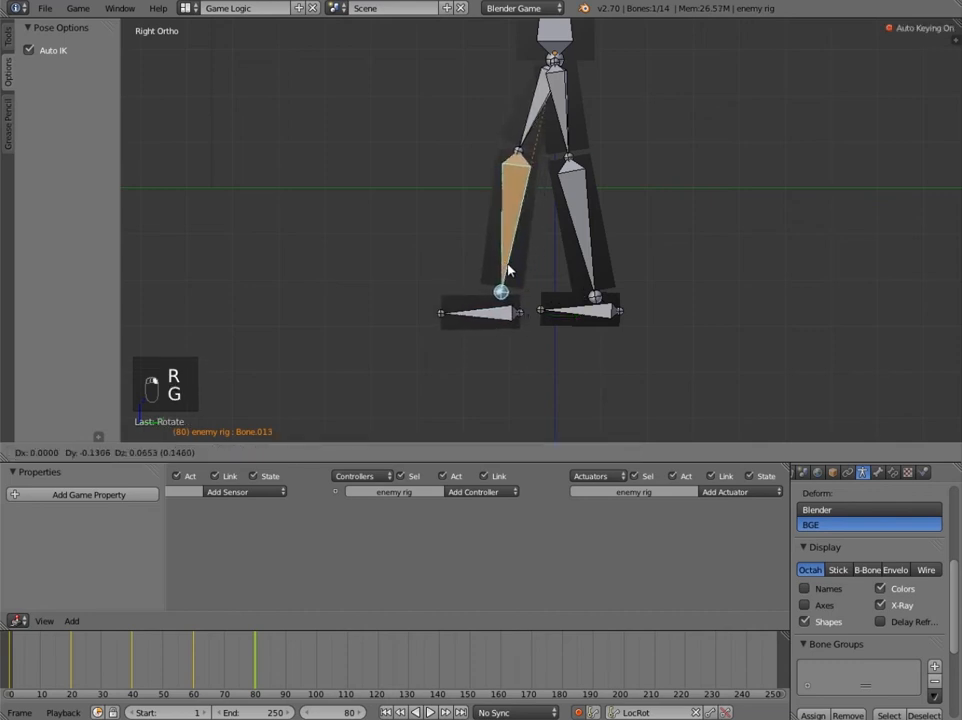
{"action": "left_click", "coordinate": [456, 272]}
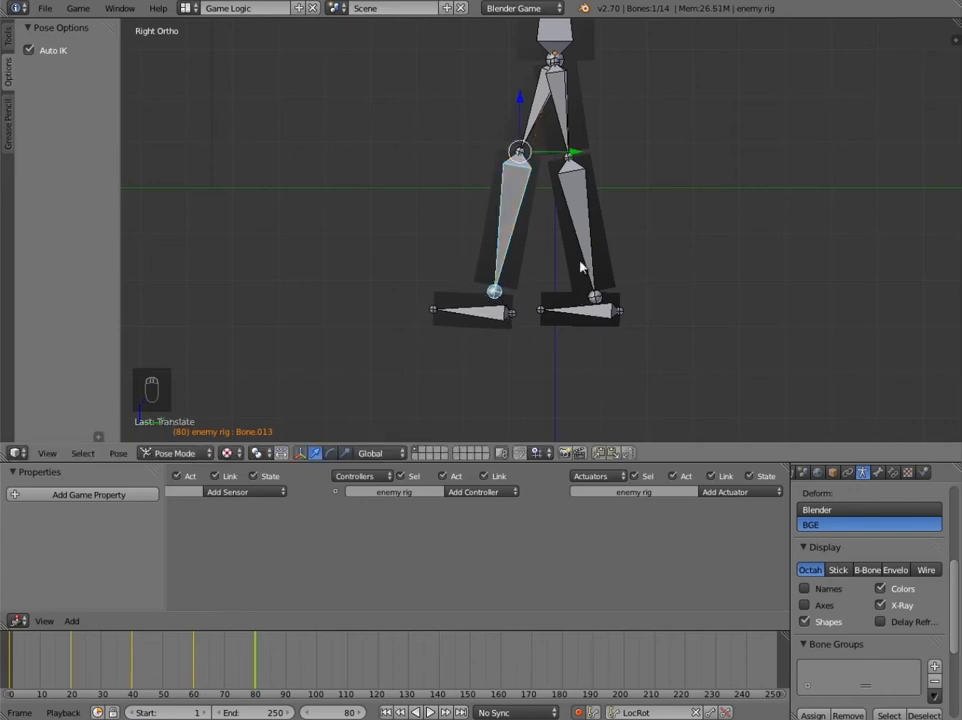
Push the rear lower leg bone back and raise it at frame 80 so the knee bends behind the body.
{"action": "right_click", "coordinate": [593, 280]}
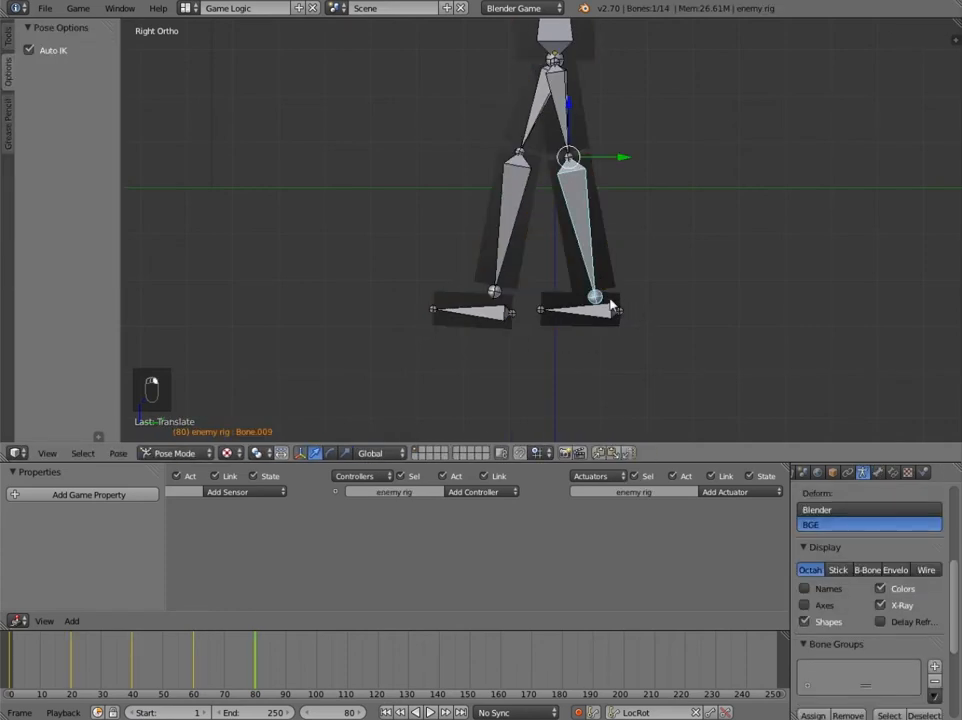
{"action": "key", "text": "g"}
{"action": "left_click", "coordinate": [695, 302]}
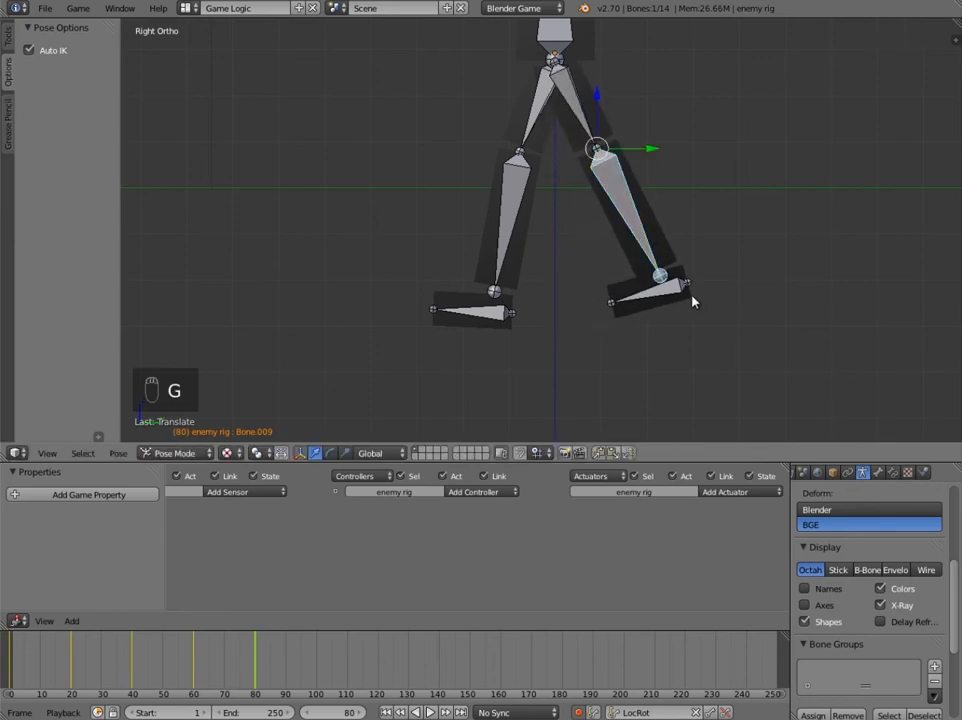
{"action": "key", "text": "r"}
{"action": "left_click", "coordinate": [695, 287]}
{"action": "key", "text": "g"}
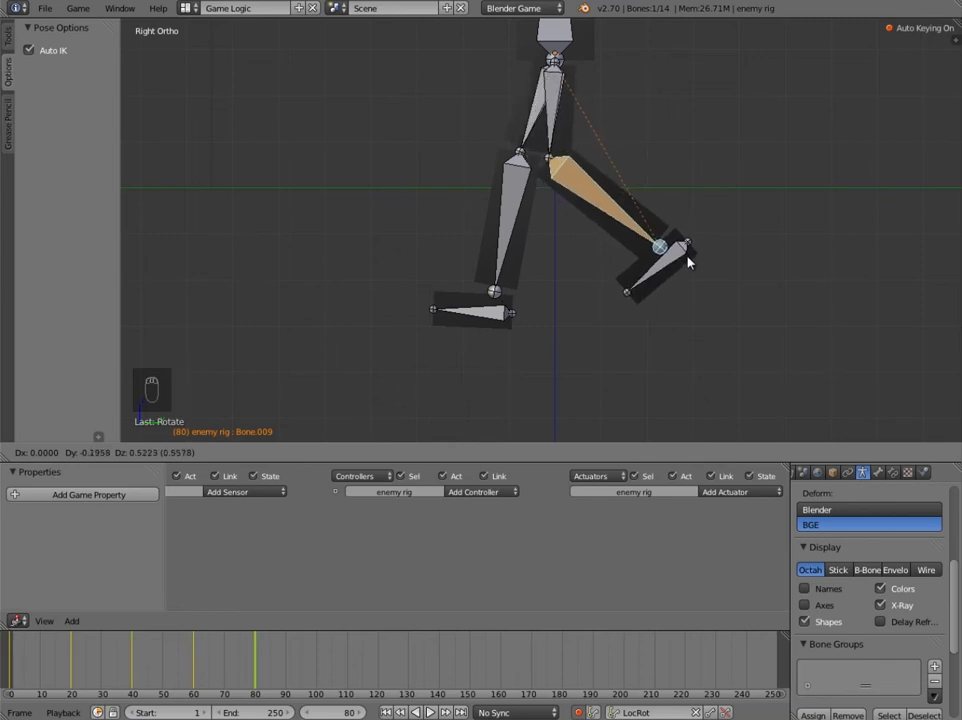
{"action": "left_click", "coordinate": [688, 262]}
{"action": "left_click_drag", "start_coordinate": [606, 161], "coordinate": [600, 157]}
Shift the front lower leg bone slightly back at frame 80 and rotate its foot flat to the ground.
{"action": "right_click", "coordinate": [518, 204]}
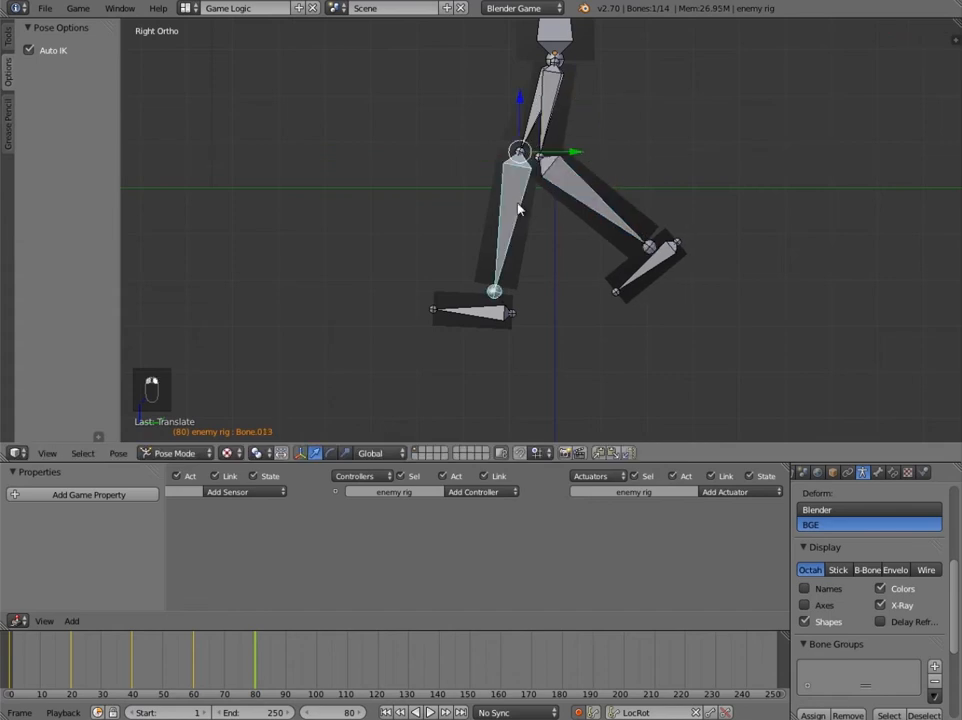
{"action": "key", "text": "g"}
{"action": "left_click", "coordinate": [533, 292]}
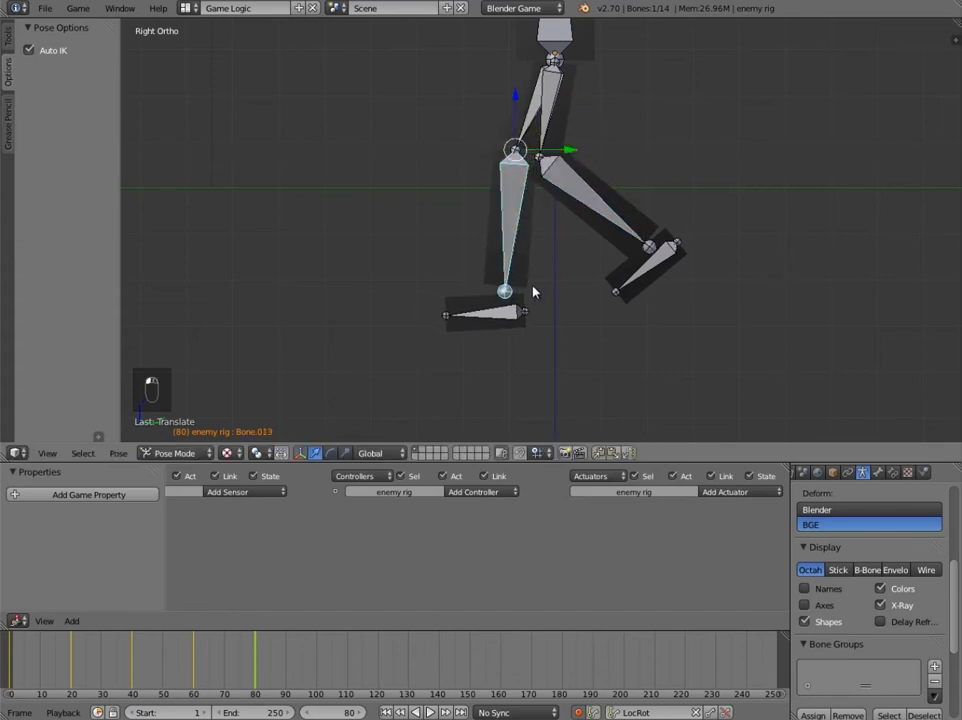
{"action": "right_click", "coordinate": [510, 313]}
{"action": "key", "text": "r"}
{"action": "left_click", "coordinate": [575, 303]}
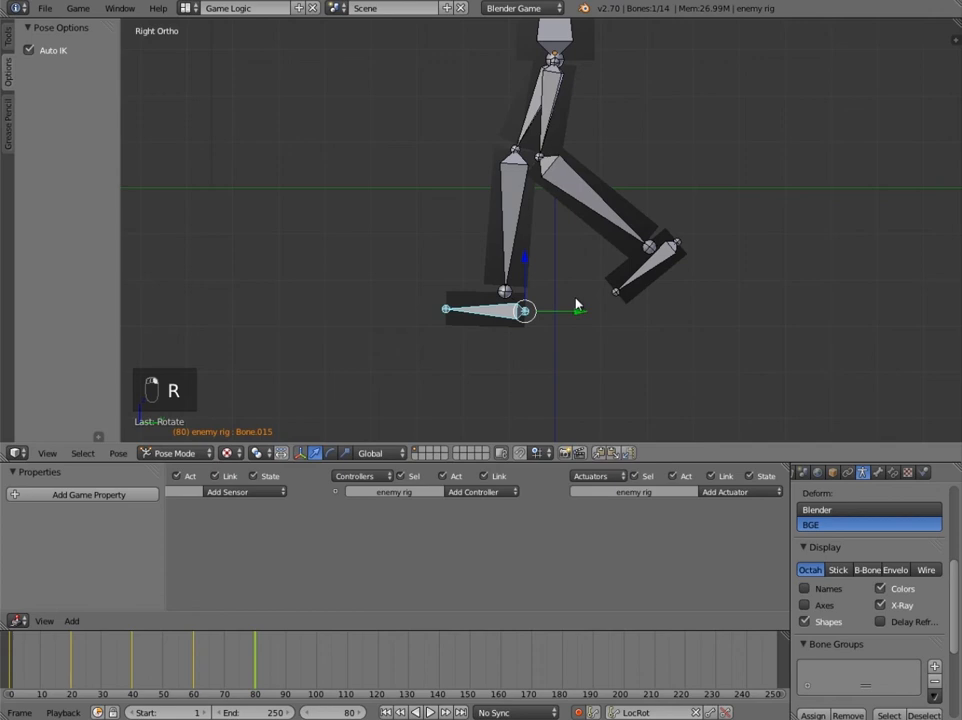
{"action": "key", "text": "r"}
{"action": "left_click", "coordinate": [576, 273]}
At frame 100, bring the raised rear lower leg bone forward and slightly up, close to the planted leg.
{"action": "left_click", "coordinate": [316, 663]}
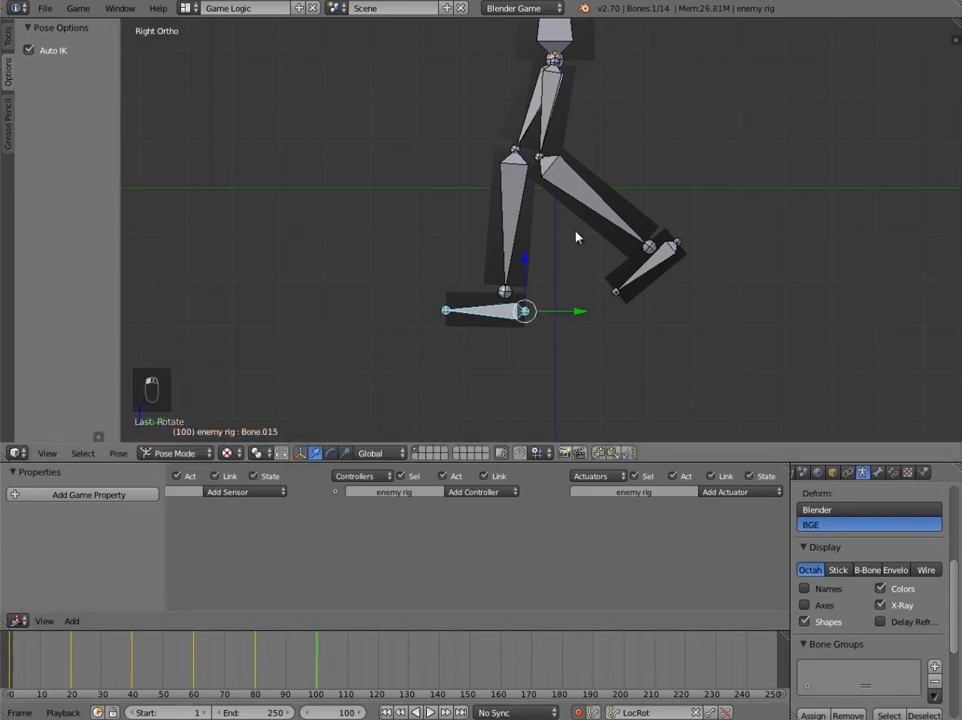
{"action": "right_click", "coordinate": [602, 210]}
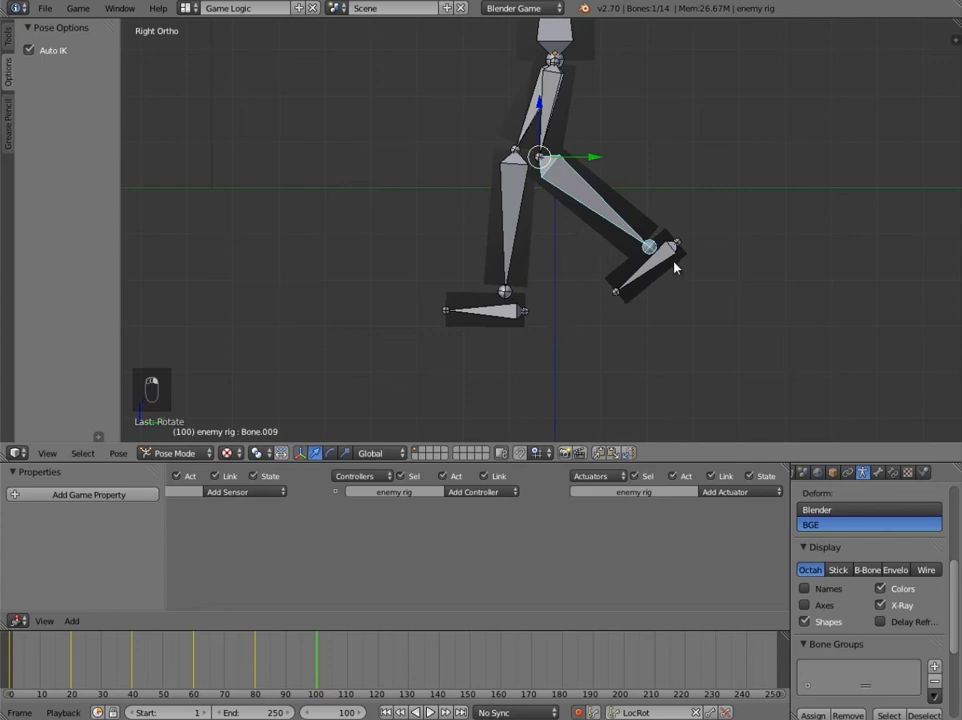
{"action": "key", "text": "g"}
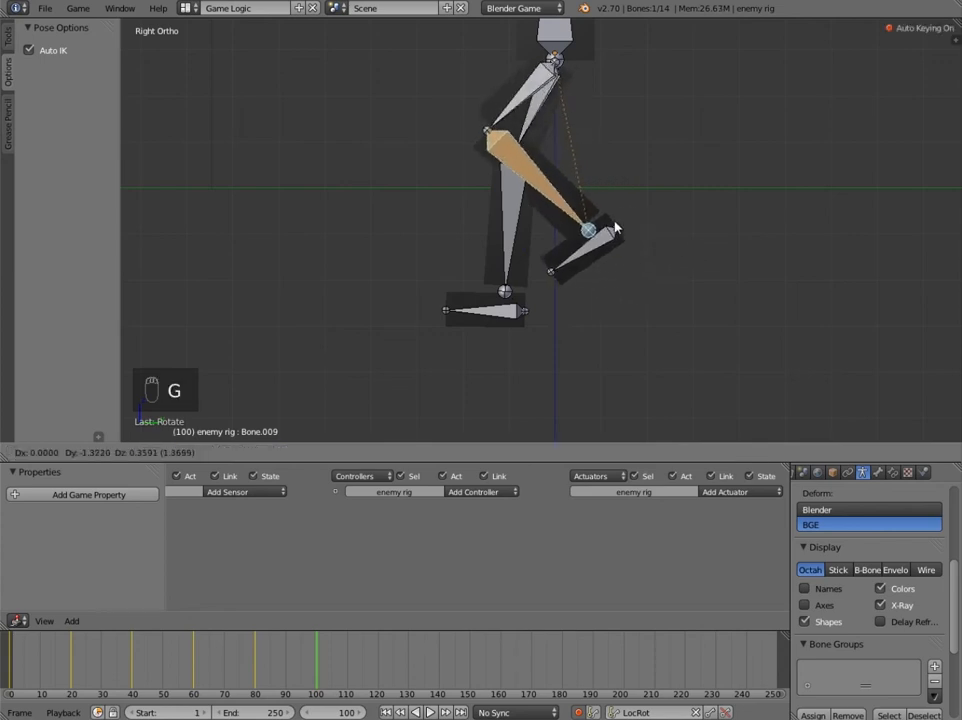
{"action": "left_click", "coordinate": [612, 229]}
Move the planted lower leg bone back beneath the body at frame 100 and rotate its foot toward level.
{"action": "right_click", "coordinate": [522, 221]}
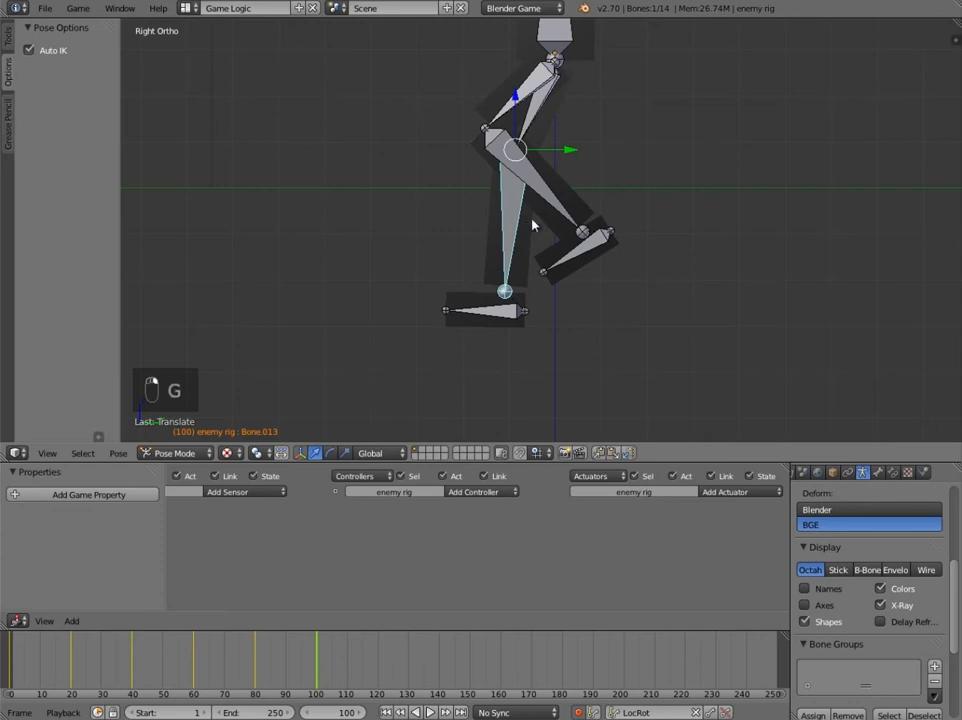
{"action": "key", "text": "ctrl+z"}
{"action": "key", "text": "g"}
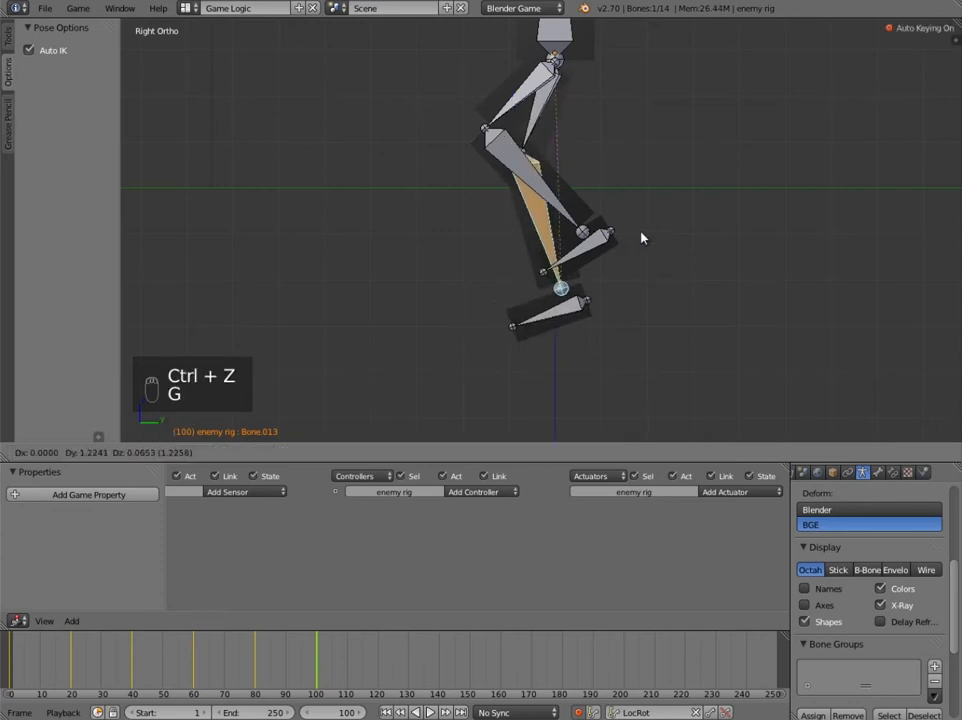
{"action": "left_click", "coordinate": [638, 236]}
{"action": "right_click", "coordinate": [577, 312]}
{"action": "key", "text": "r"}
{"action": "left_click", "coordinate": [620, 288]}
Lower the planted leg slightly to the ground at frame 100 and fine-tune its foot rotation.
{"action": "right_click", "coordinate": [562, 286]}
{"action": "key", "text": "g"}
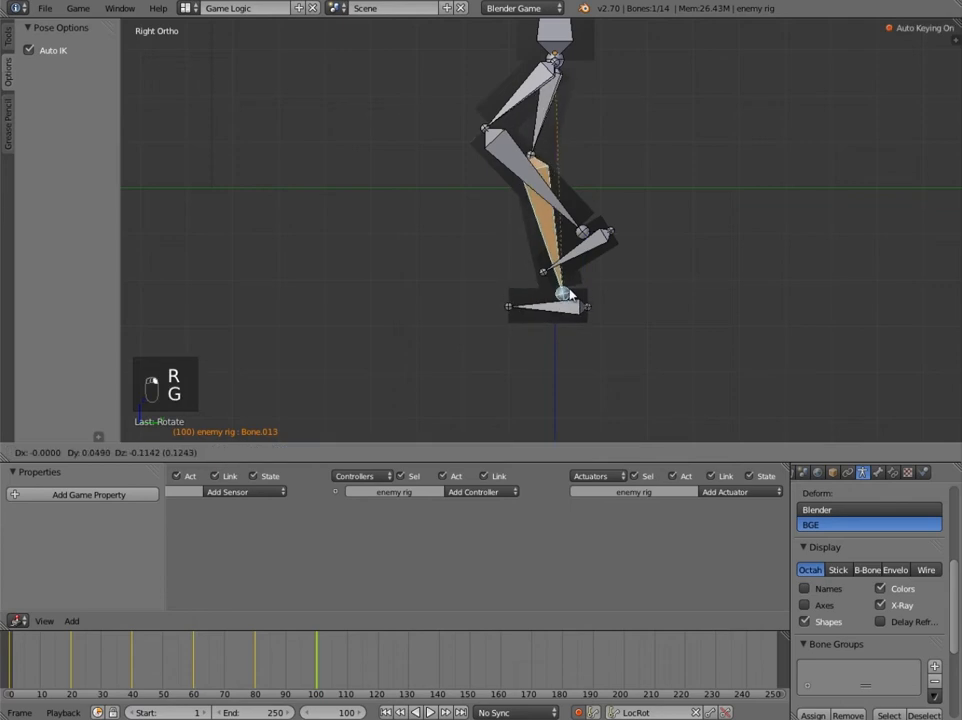
{"action": "left_click", "coordinate": [563, 298]}
{"action": "right_click", "coordinate": [578, 312]}
{"action": "key", "text": "r"}
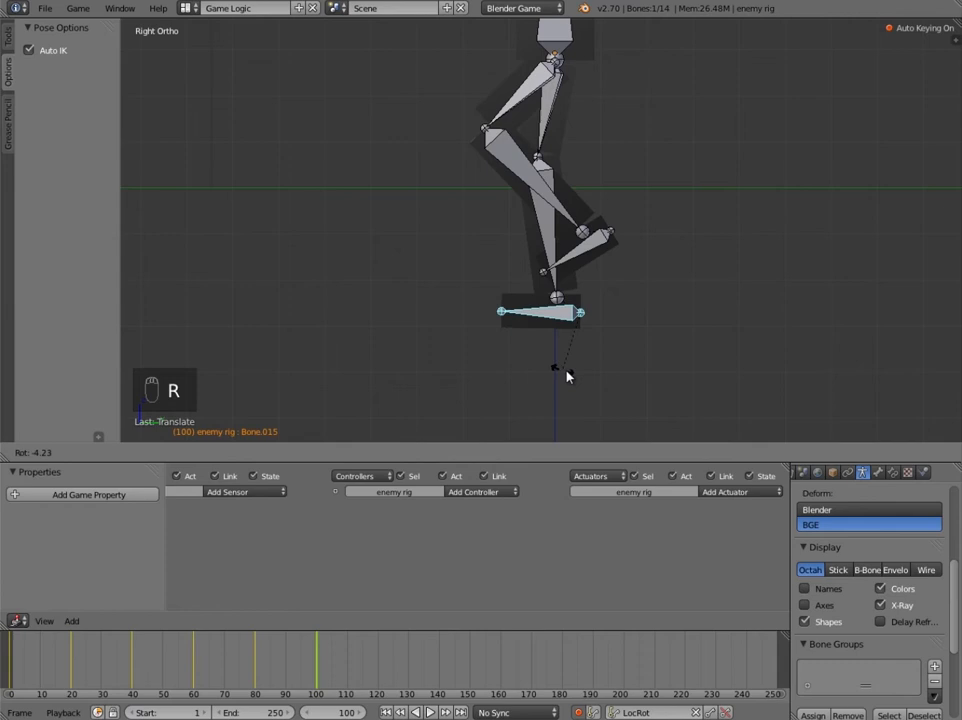
{"action": "left_click", "coordinate": [565, 371]}
Rotate the raised lower leg bone toward vertical at frame 100 and move it slightly further forward.
{"action": "right_click", "coordinate": [535, 172]}
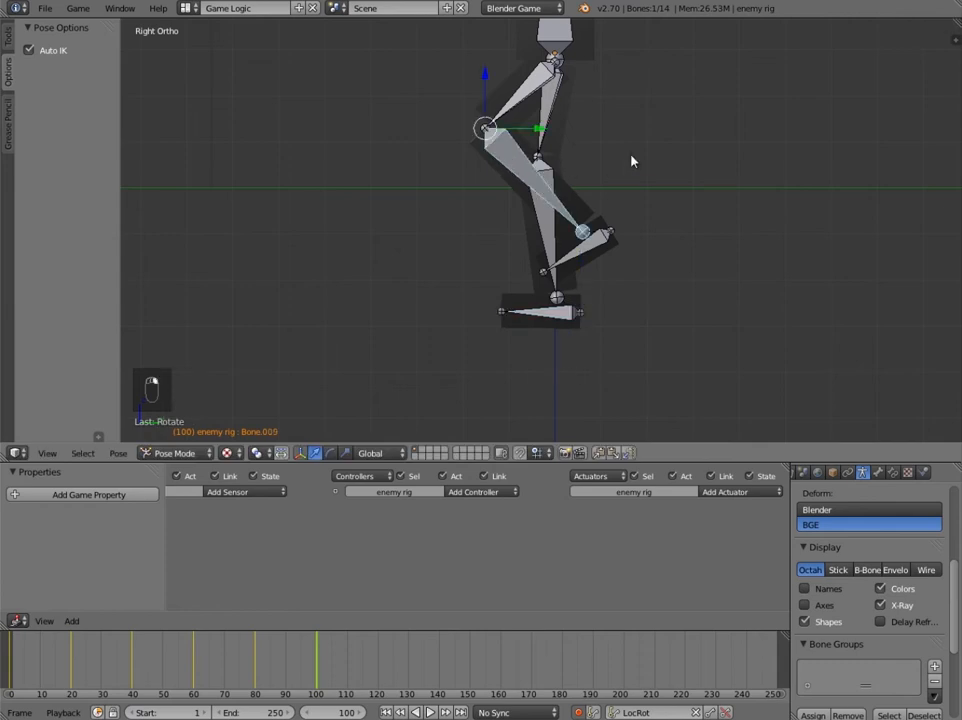
{"action": "key", "text": "r"}
{"action": "left_click", "coordinate": [612, 193]}
{"action": "key", "text": "g"}
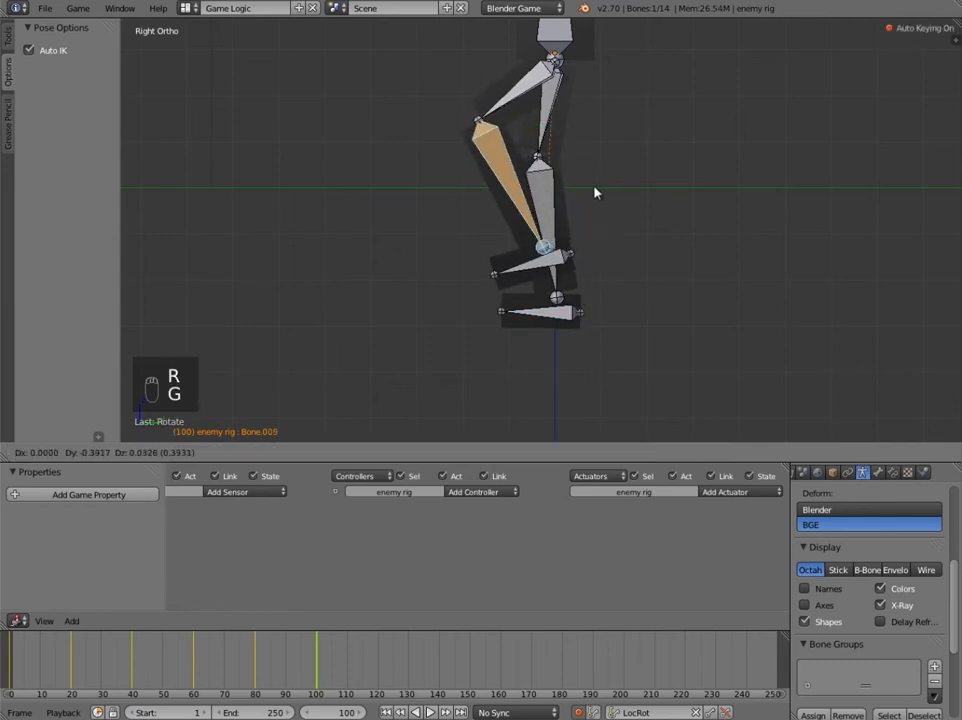
{"action": "left_click", "coordinate": [589, 197]}
Scrub through the animation from the start to frame 100 to review the leg motion.
{"action": "left_click_drag", "start_coordinate": [27, 683], "coordinate": [117, 650]}
{"action": "left_click_drag", "start_coordinate": [157, 650], "coordinate": [316, 670]}
{"action": "key", "text": "a"}
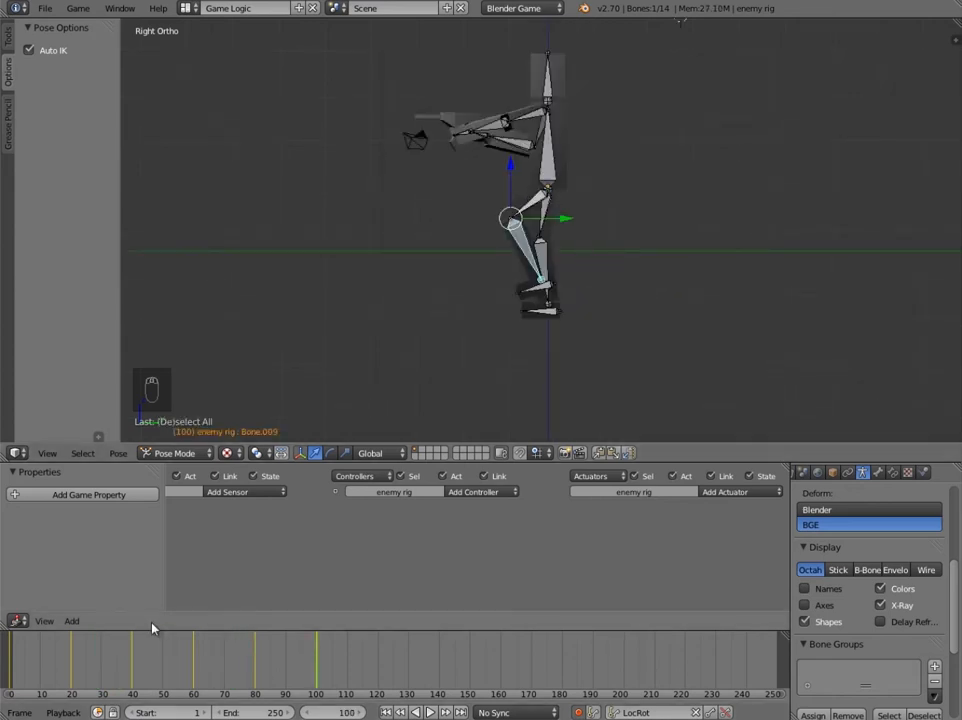
Go to frame 20 and split the 3D view, turning the new area into a Graph Editor with a narrow channel list.
{"action": "left_click", "coordinate": [73, 660]}
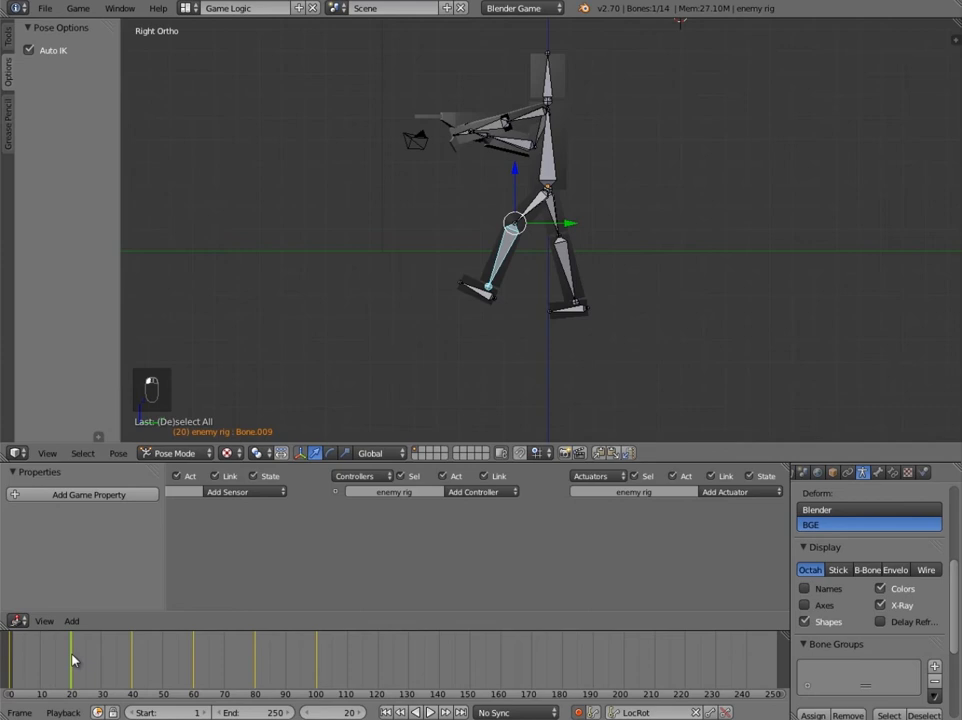
{"action": "mouse_move", "coordinate": [73, 660]}
{"action": "left_mouse_down"}
{"action": "mouse_move", "coordinate": [382, 683]}
{"action": "mouse_move", "coordinate": [306, 653]}
{"action": "mouse_move", "coordinate": [57, 649]}
{"action": "mouse_move", "coordinate": [73, 657]}
{"action": "left_mouse_up"}
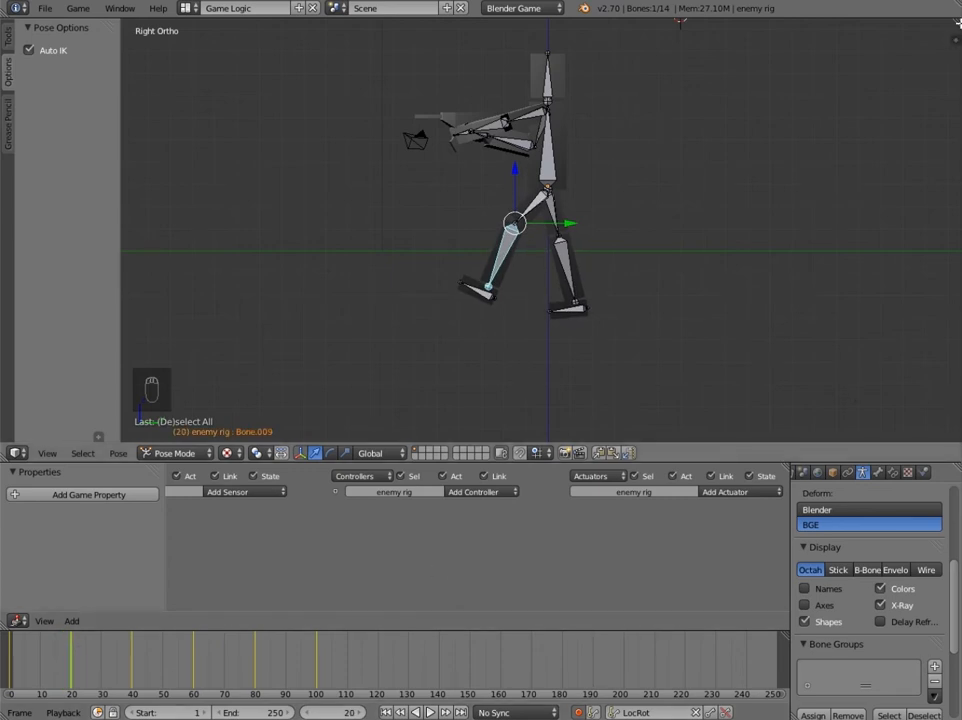
{"action": "left_click_drag", "start_coordinate": [955, 22], "coordinate": [638, 84]}
{"action": "left_click", "coordinate": [655, 453]}
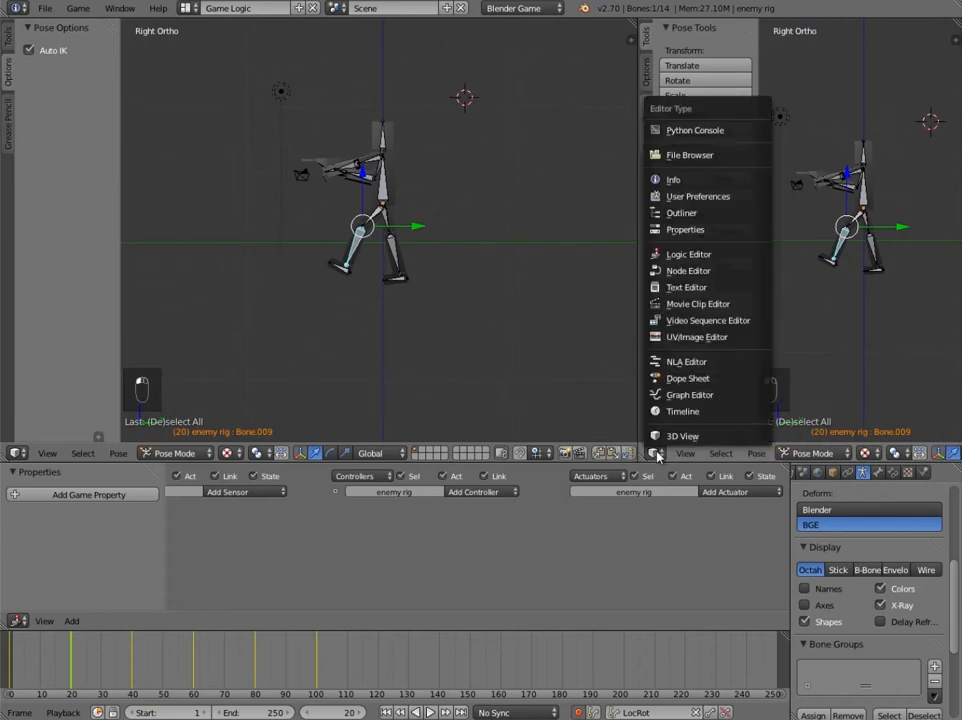
{"action": "left_click", "coordinate": [690, 395]}
{"action": "left_click_drag", "start_coordinate": [800, 337], "coordinate": [668, 337]}
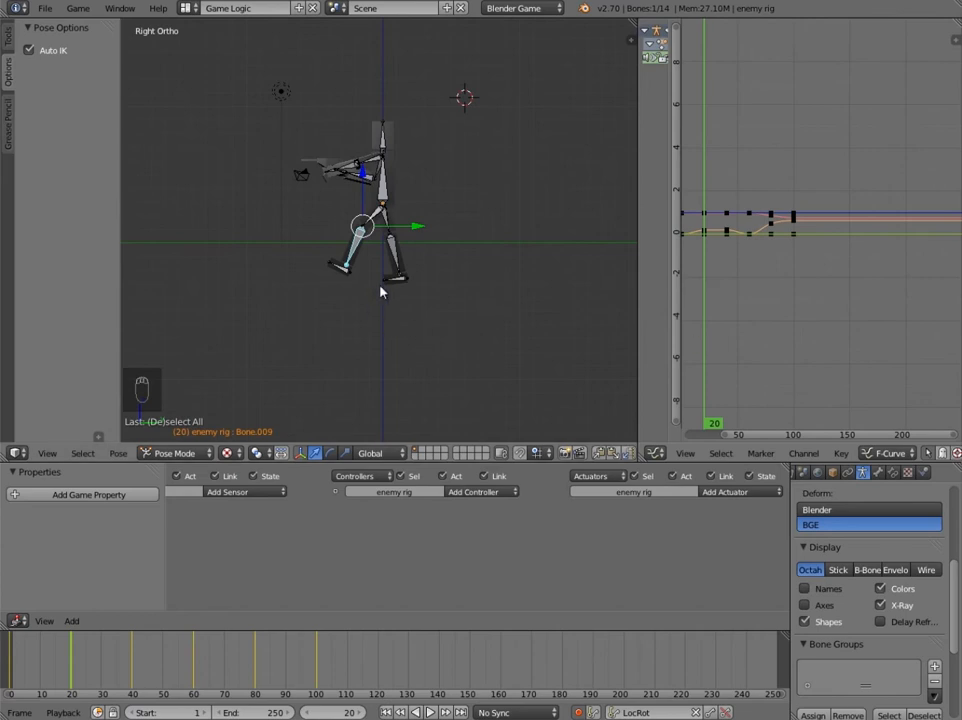
Select all bones, duplicate their frame 20 keyframes 100 frames along X, and scrub the timeline to check the loop.
{"action": "key", "text": "a"}
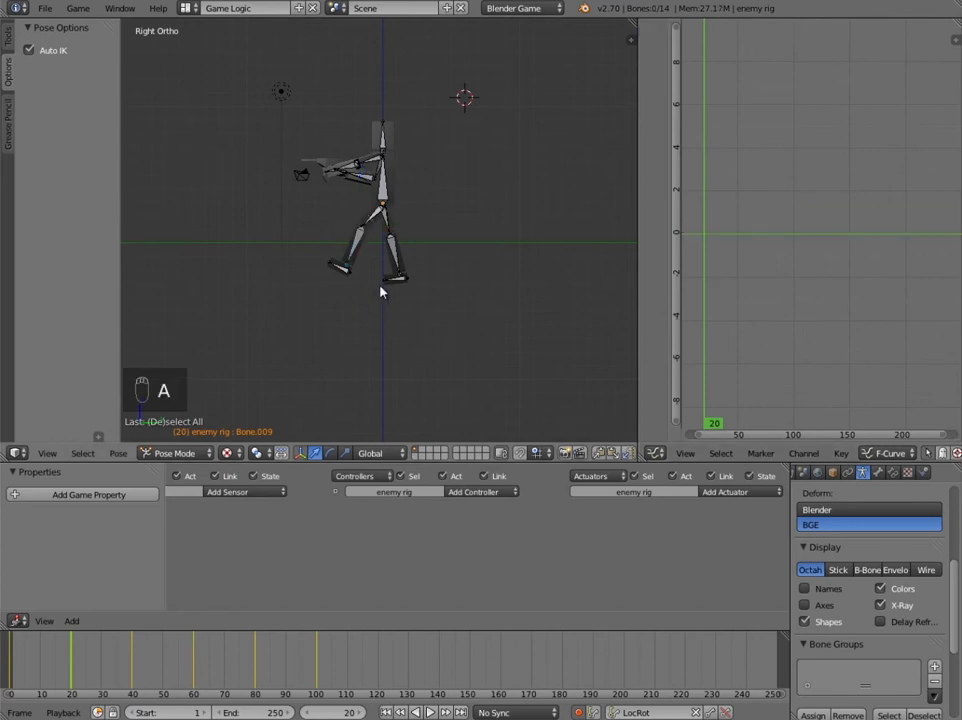
{"action": "key", "text": "a"}
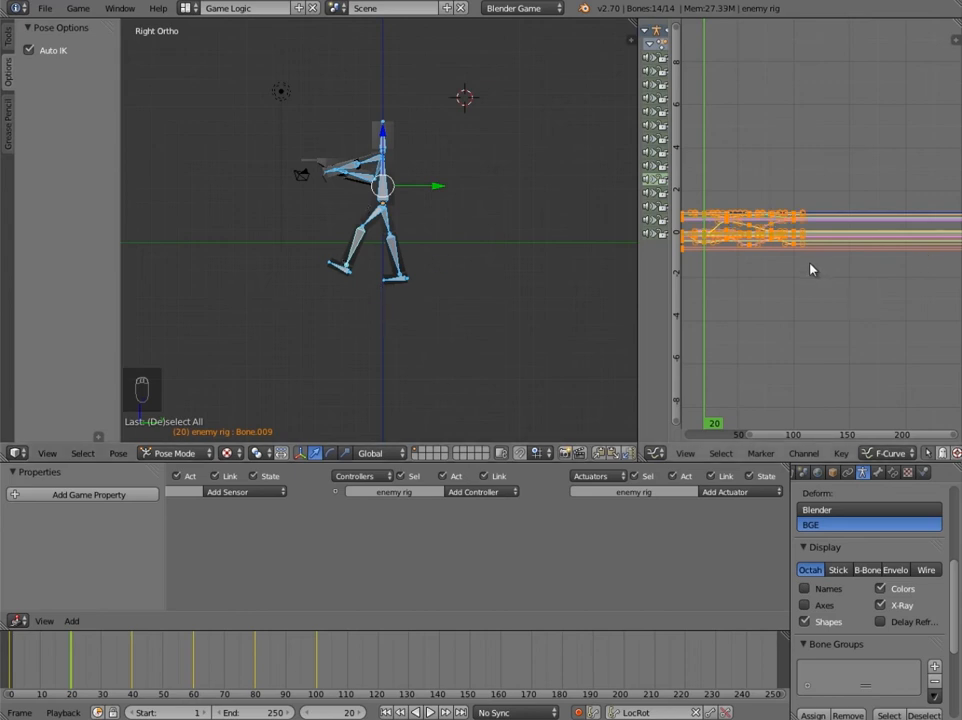
{"action": "key", "text": "a"}
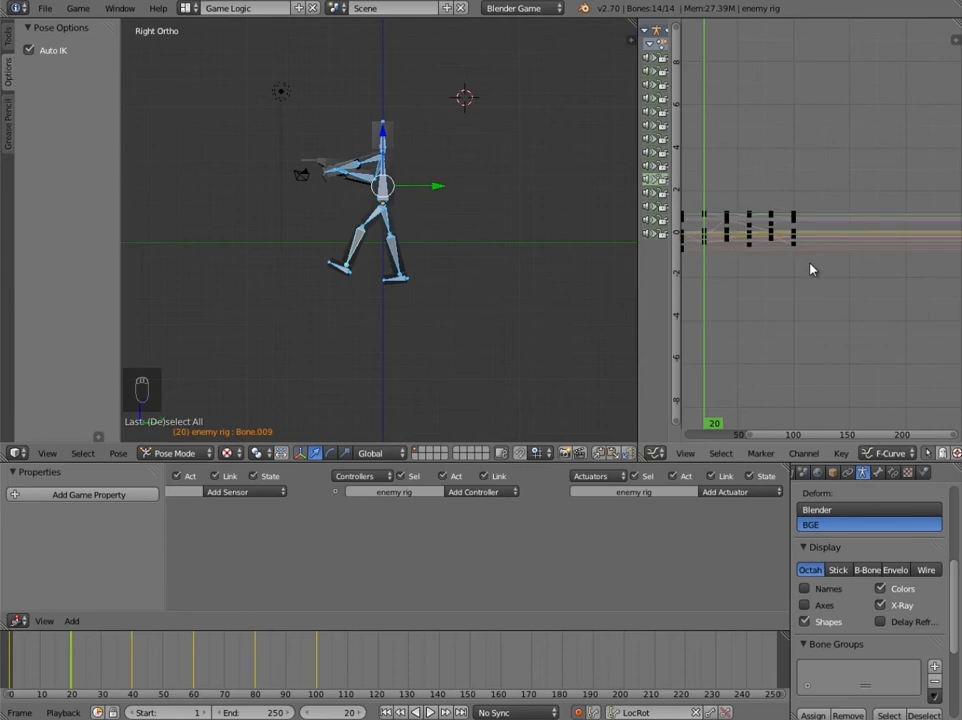
{"action": "key", "text": "ctrl+k"}
{"action": "key", "text": "shift+d"}
{"action": "type", "text": "x100"}
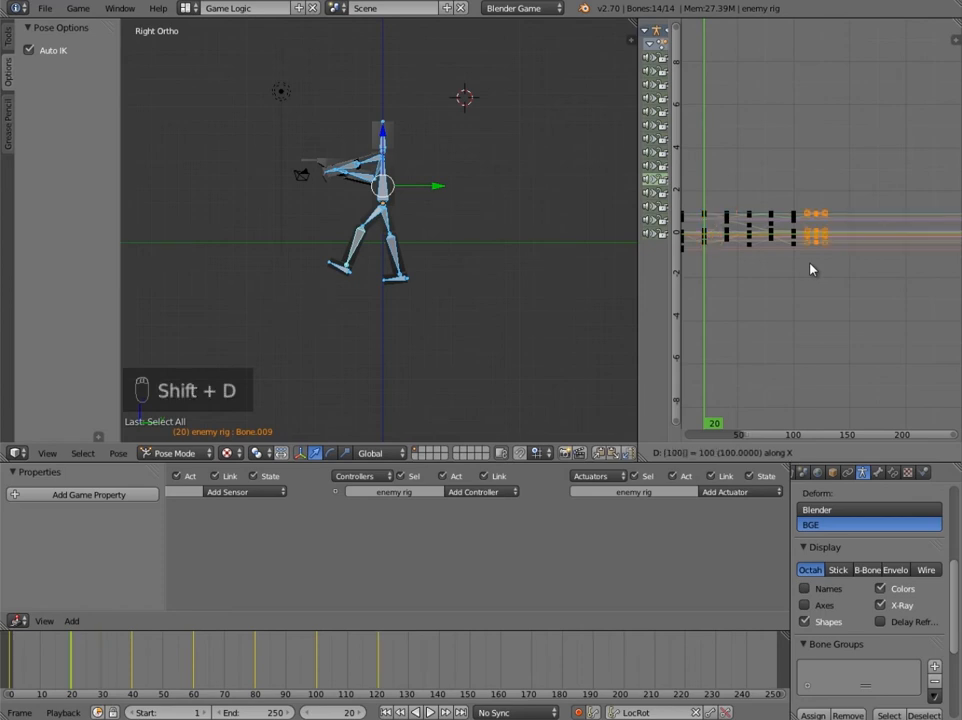
{"action": "left_click", "coordinate": [811, 269]}
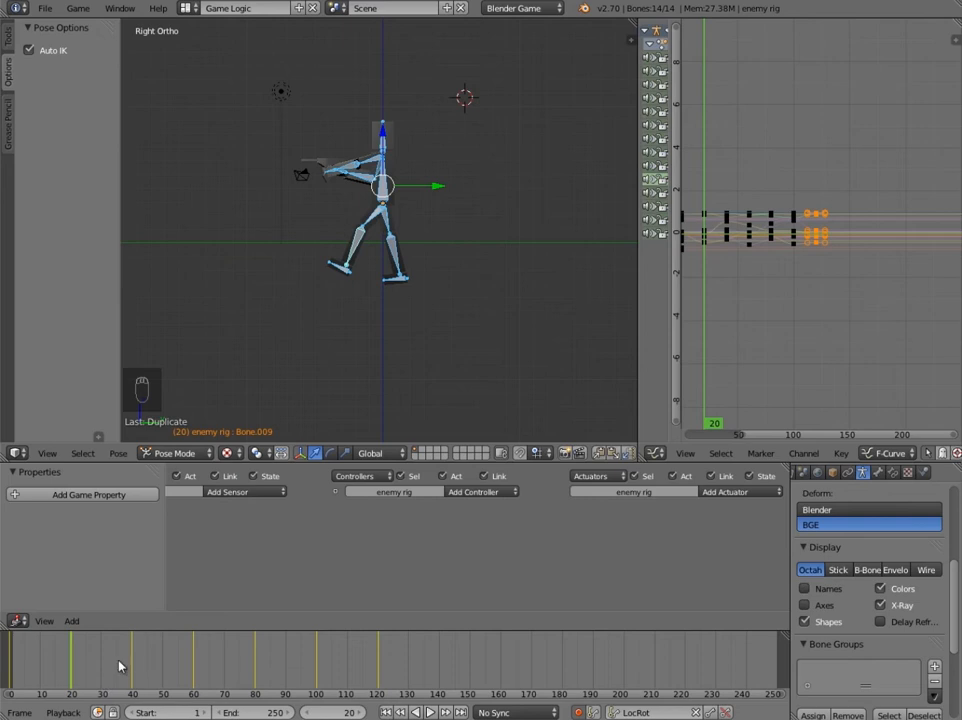
{"action": "left_click_drag", "start_coordinate": [74, 664], "coordinate": [387, 681]}
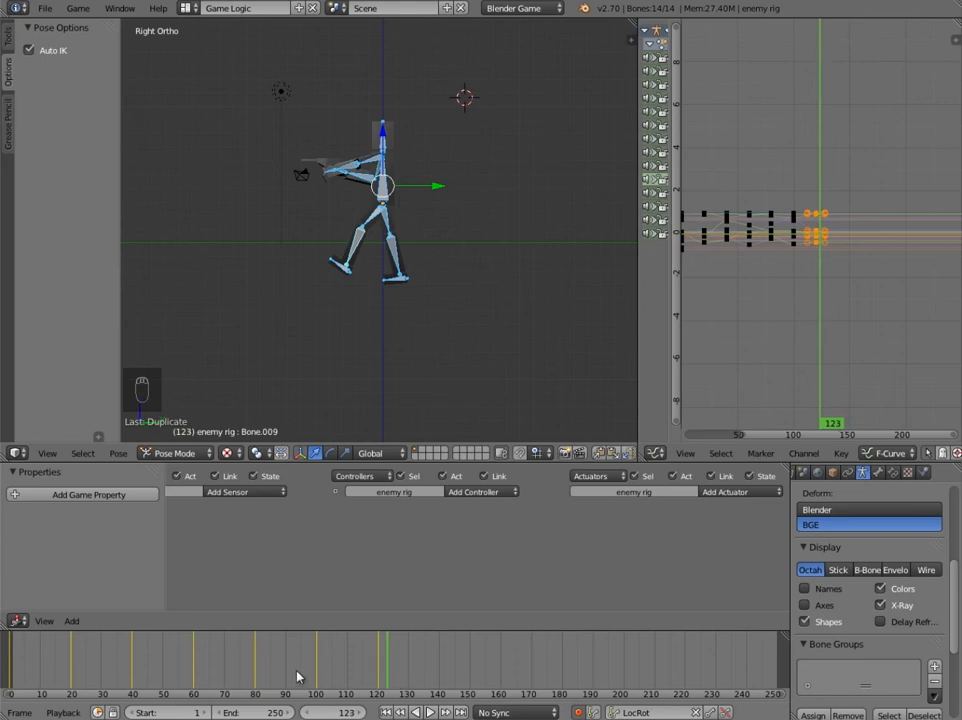
{"action": "left_click_drag", "start_coordinate": [68, 656], "coordinate": [364, 679]}
Delete the keyframes of all selected bones at frame 0.
{"action": "left_click", "coordinate": [10, 665]}
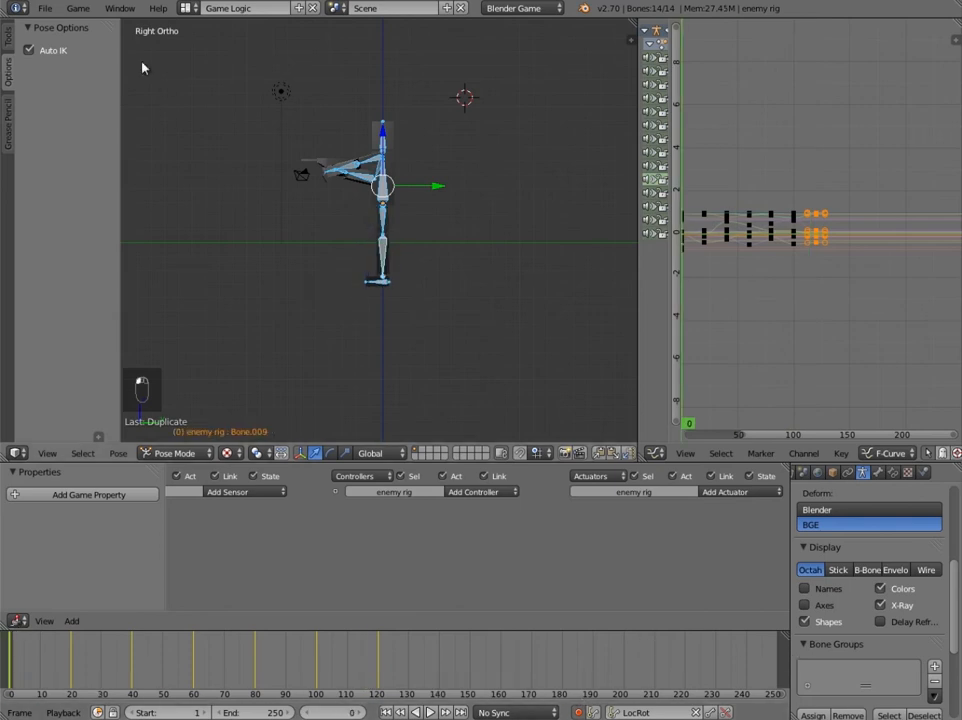
{"action": "left_click", "coordinate": [9, 37]}
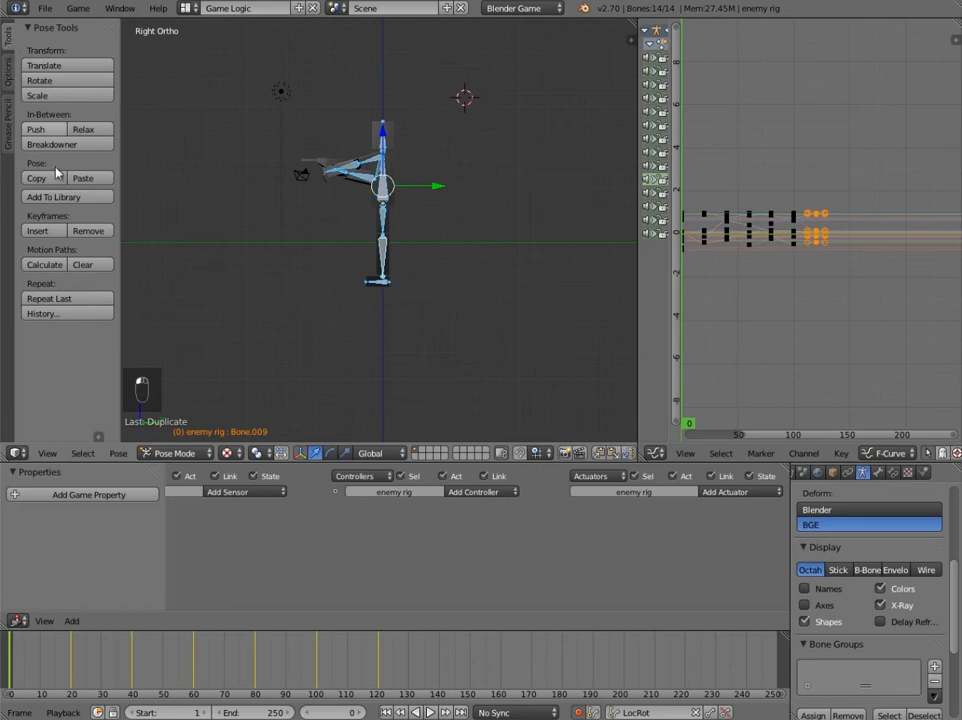
{"action": "left_click", "coordinate": [86, 231]}
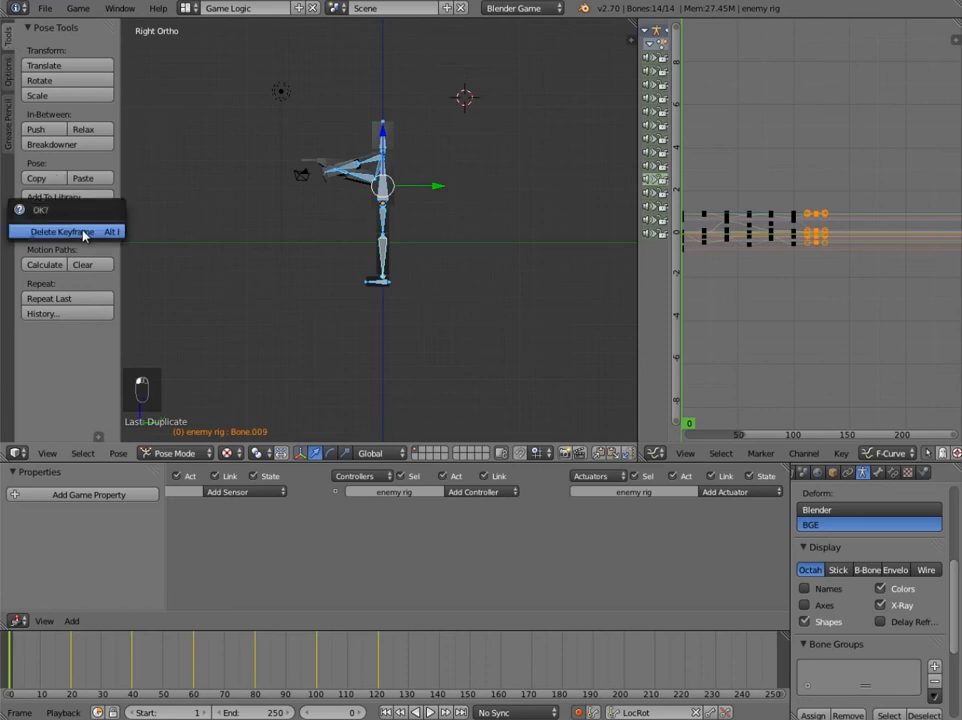
{"action": "left_click", "coordinate": [84, 234]}
Switch the rig to Object Mode, scrub back to frame 0, and examine the upper body and gun up close.
{"action": "left_click", "coordinate": [185, 453]}
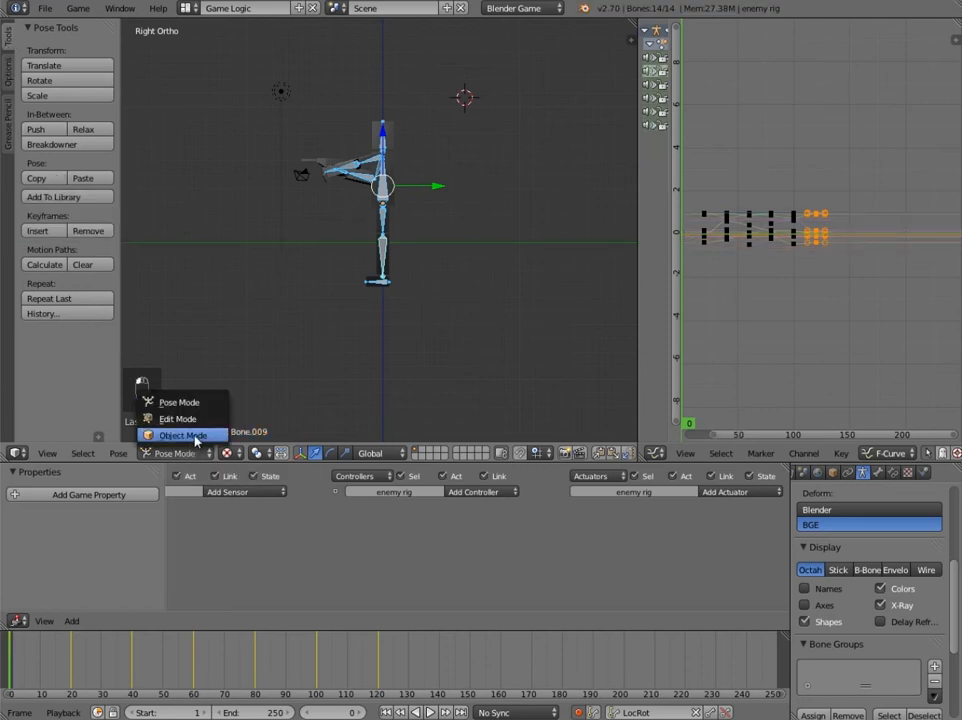
{"action": "left_click", "coordinate": [178, 435]}
{"action": "left_click", "coordinate": [59, 664]}
{"action": "left_click_drag", "start_coordinate": [66, 658], "coordinate": [10, 660]}
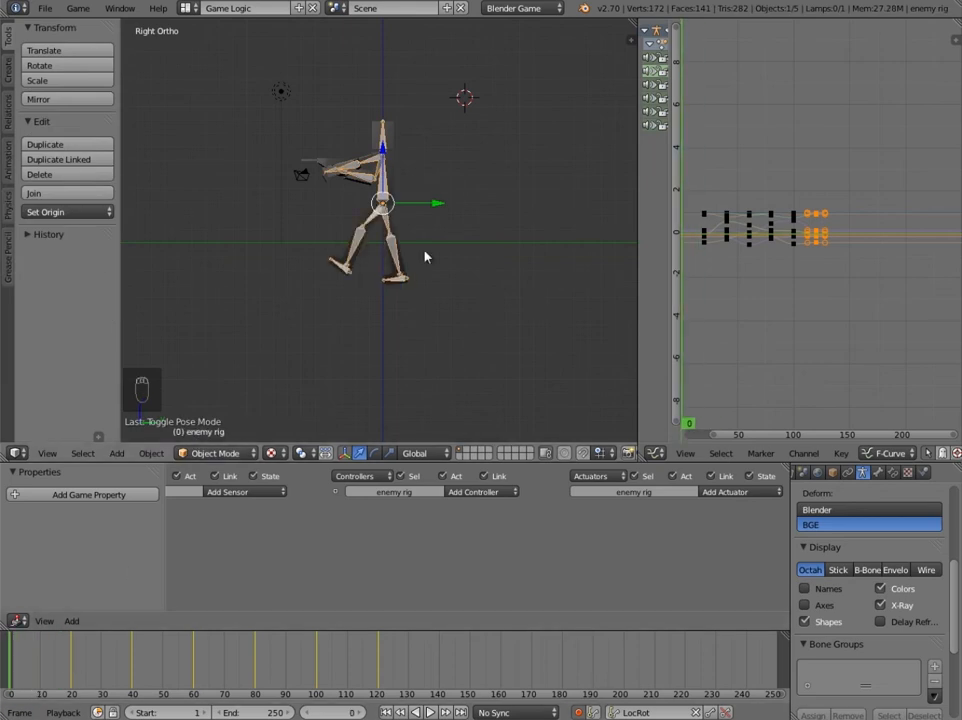
{"action": "middle_click_drag", "start_coordinate": [388, 220], "coordinate": [440, 258]}
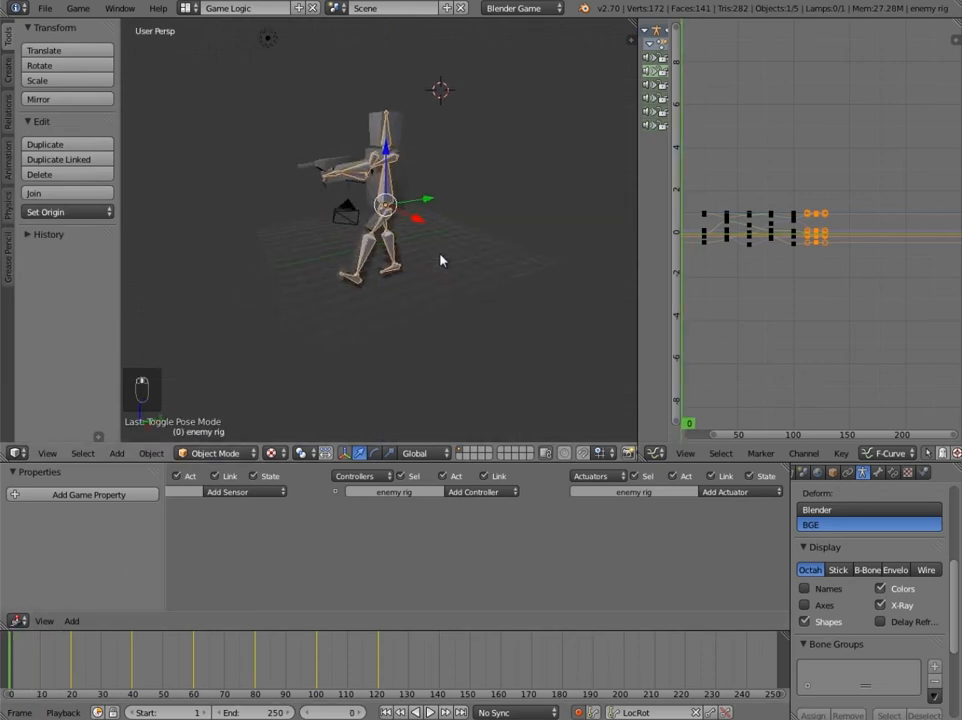
{"action": "scroll", "coordinate": [358, 180], "scroll_direction": "up", "scroll_amount": 4}
{"action": "middle_click_drag", "start_coordinate": [358, 180], "coordinate": [347, 273]}
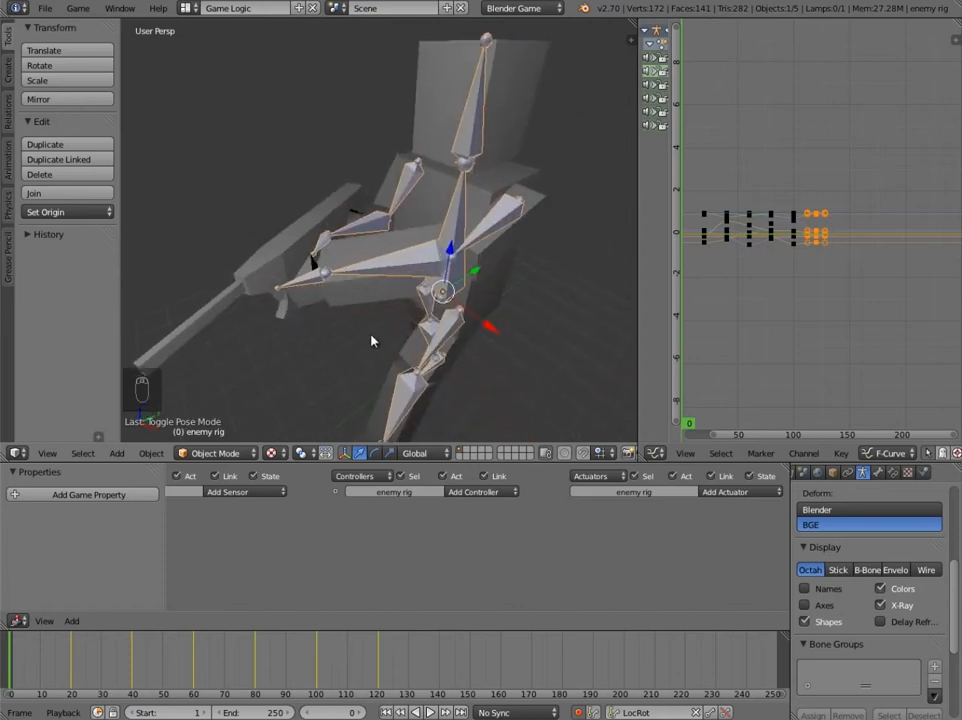
Return the rig to Pose Mode and go to frame 20.
{"action": "left_click", "coordinate": [215, 453]}
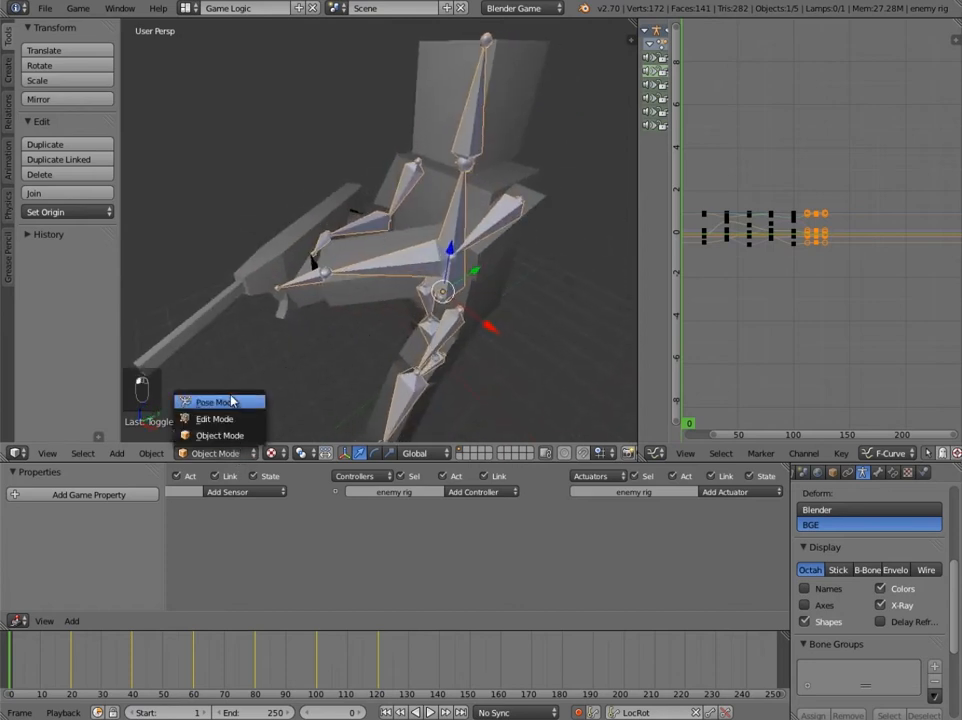
{"action": "left_click", "coordinate": [233, 402]}
{"action": "left_click_drag", "start_coordinate": [43, 660], "coordinate": [72, 655]}
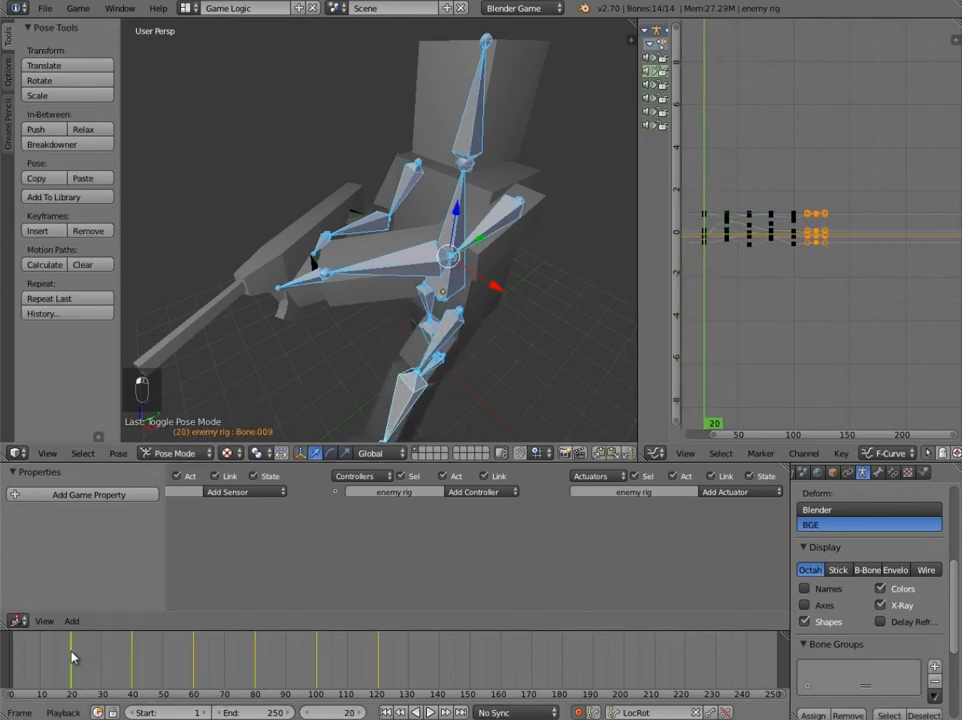
Deselect all bones and rotate the upper arm bone Bone.005 slightly around the global Y axis at frame 20.
{"action": "middle_click_drag", "start_coordinate": [286, 307], "coordinate": [382, 216]}
{"action": "key", "text": "a"}
{"action": "right_click", "coordinate": [387, 187]}
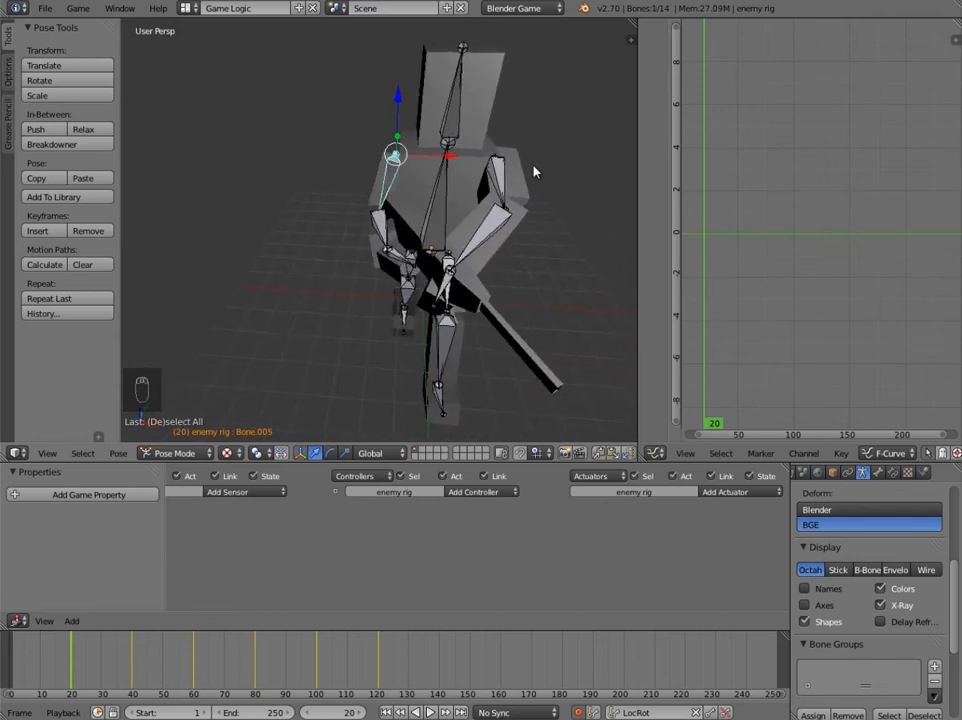
{"action": "key", "text": "r"}
{"action": "key", "text": "y"}
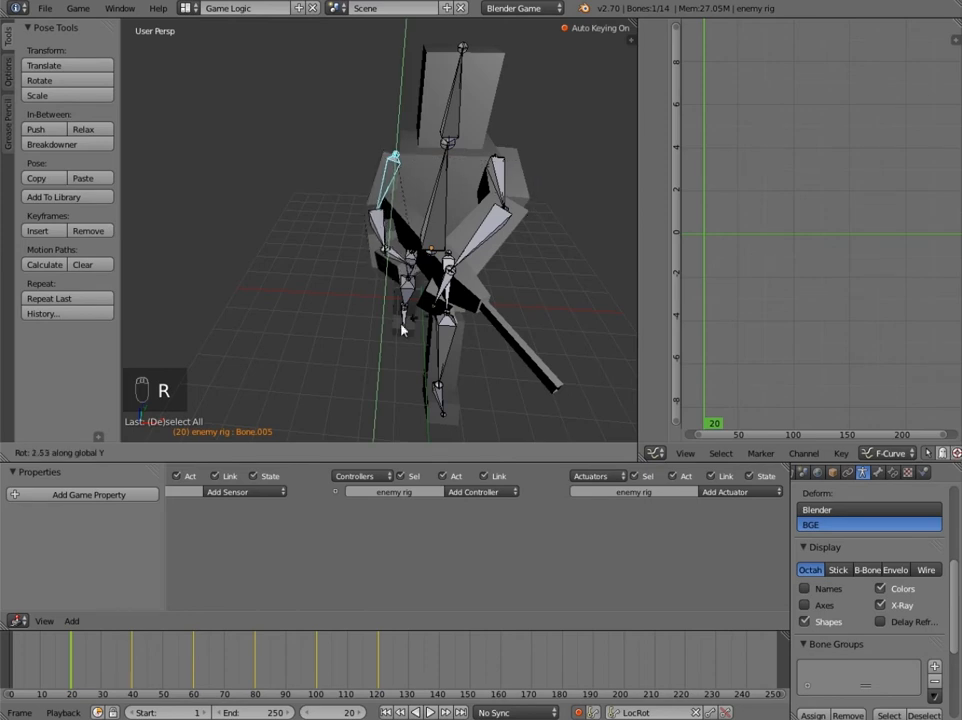
{"action": "left_click", "coordinate": [176, 215]}
Rotate the opposite upper arm bone, Bone.002, slightly around the global Y axis at frame 20 and clear the selection.
{"action": "right_click", "coordinate": [497, 167]}
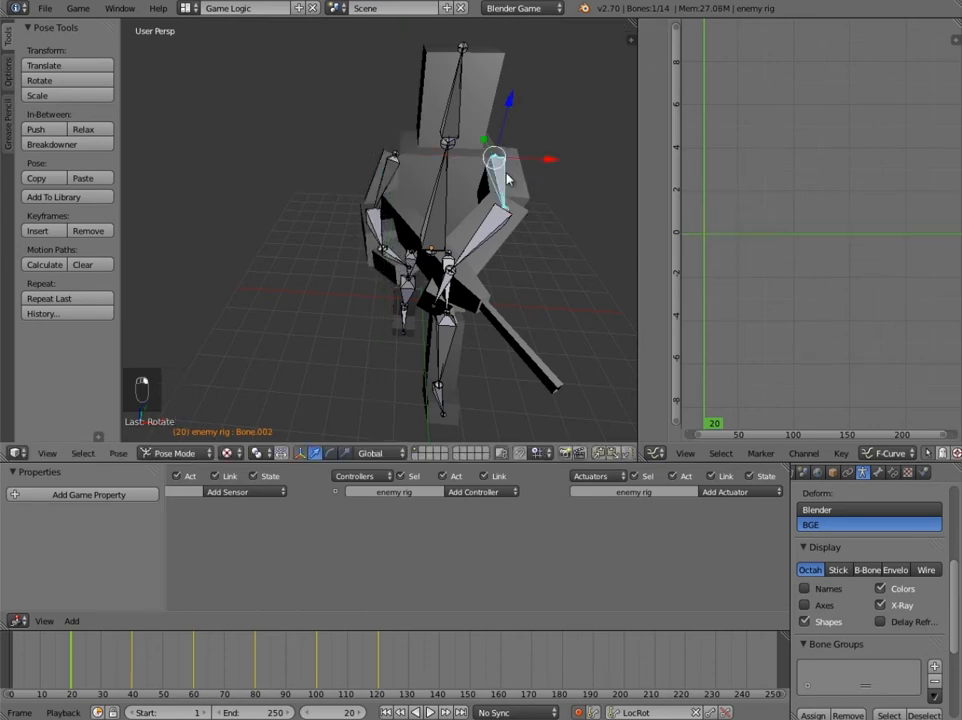
{"action": "key", "text": "r"}
{"action": "key", "text": "y"}
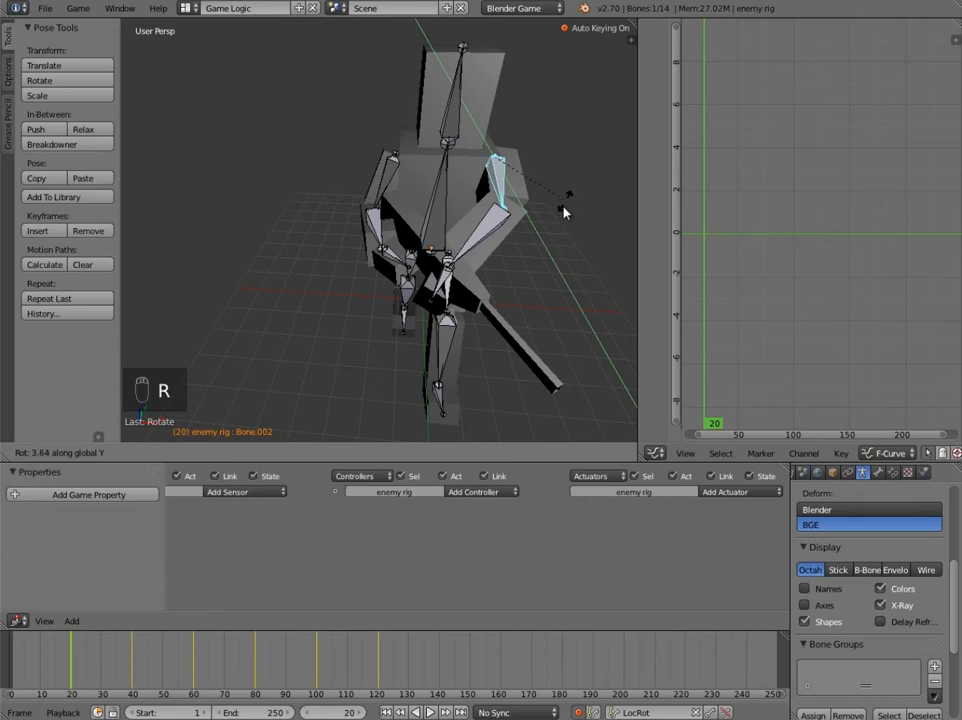
{"action": "left_click", "coordinate": [534, 253]}
{"action": "middle_click_drag", "start_coordinate": [530, 253], "coordinate": [410, 245]}
{"action": "key", "text": "a"}
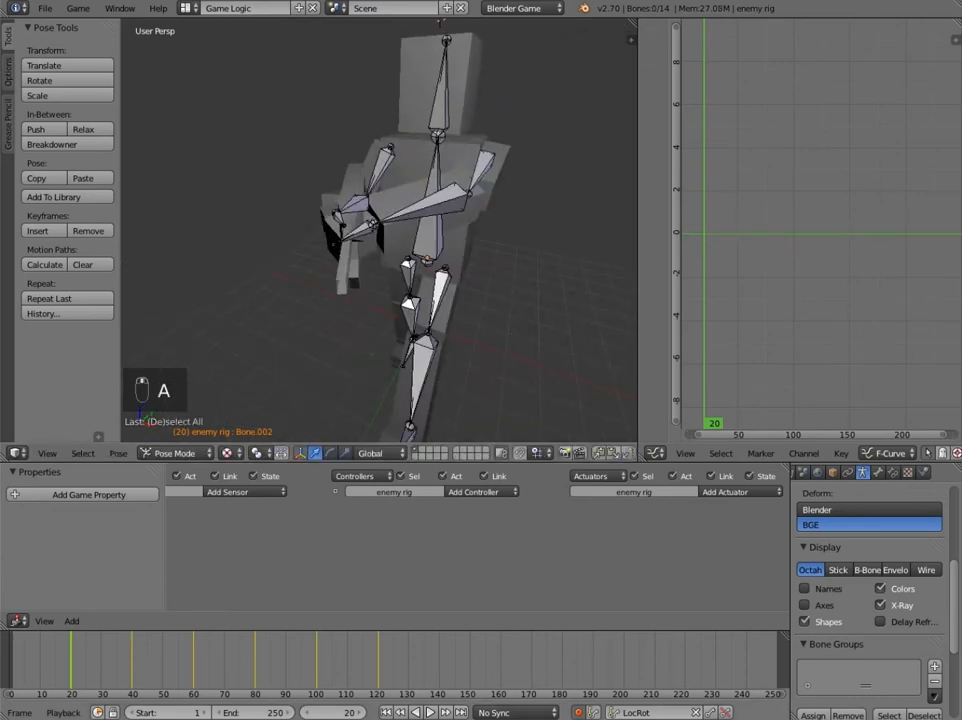
Go to frame 80 and rotate the upper arm bone Bone.005 around the global Y axis.
{"action": "left_click_drag", "start_coordinate": [70, 653], "coordinate": [257, 659]}
{"action": "middle_click_drag", "start_coordinate": [400, 250], "coordinate": [436, 175]}
{"action": "right_click", "coordinate": [394, 160]}
{"action": "key", "text": "r"}
{"action": "key", "text": "y"}
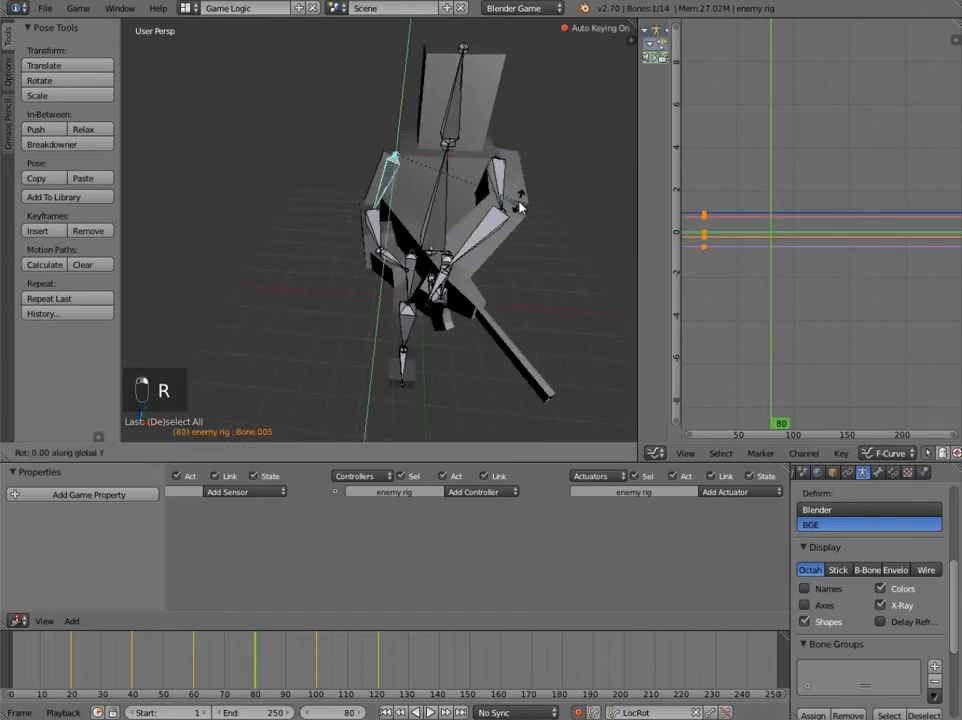
{"action": "left_click", "coordinate": [528, 182]}
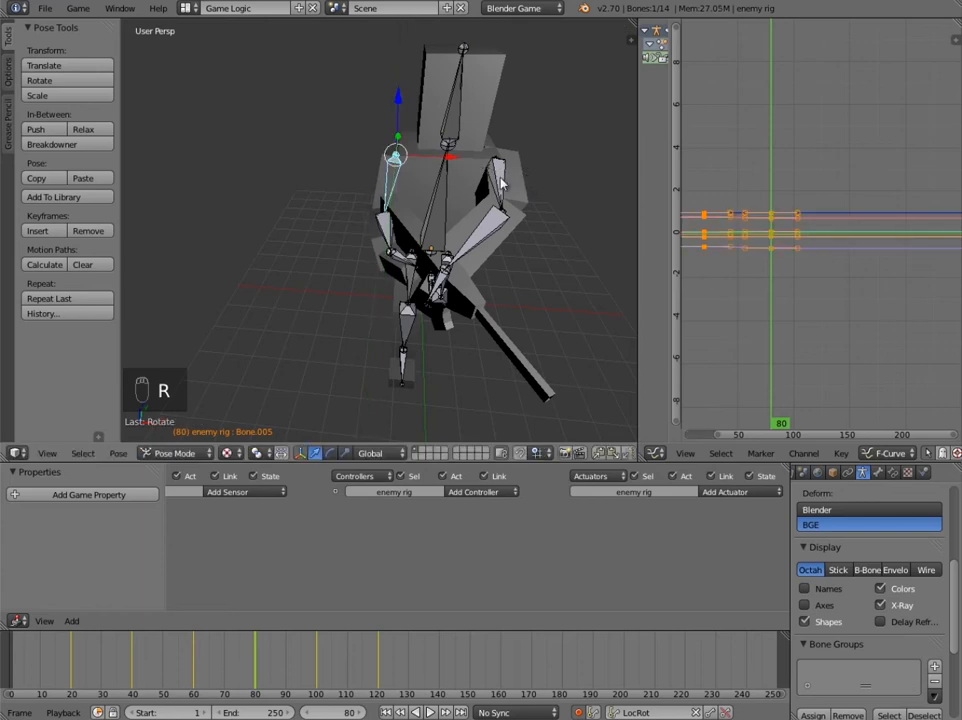
Rotate the upper arm bone Bone.002 about -14 degrees around the global Y axis at frame 80.
{"action": "right_click", "coordinate": [502, 182]}
{"action": "key", "text": "r"}
{"action": "key", "text": "y"}
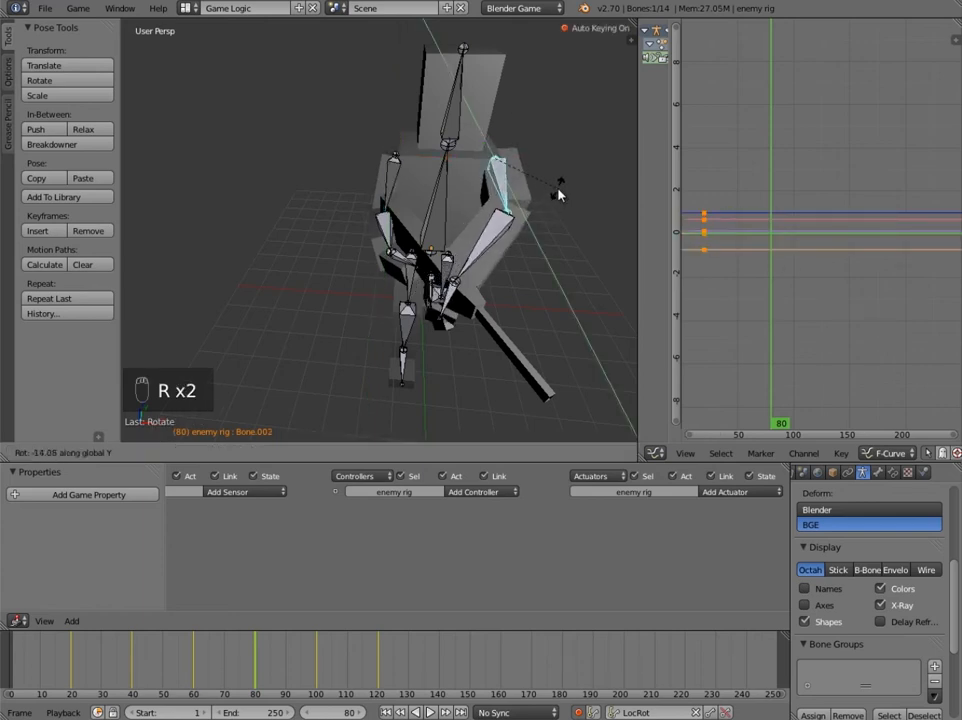
{"action": "left_click", "coordinate": [555, 196]}
{"action": "left_click", "coordinate": [325, 660]}
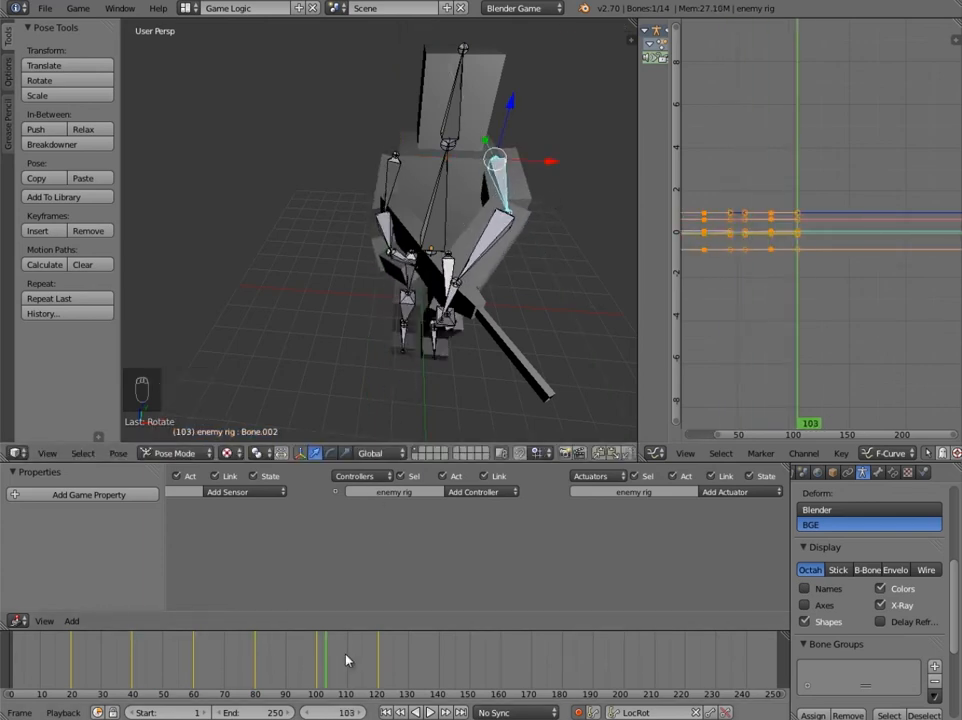
{"action": "left_click", "coordinate": [379, 658]}
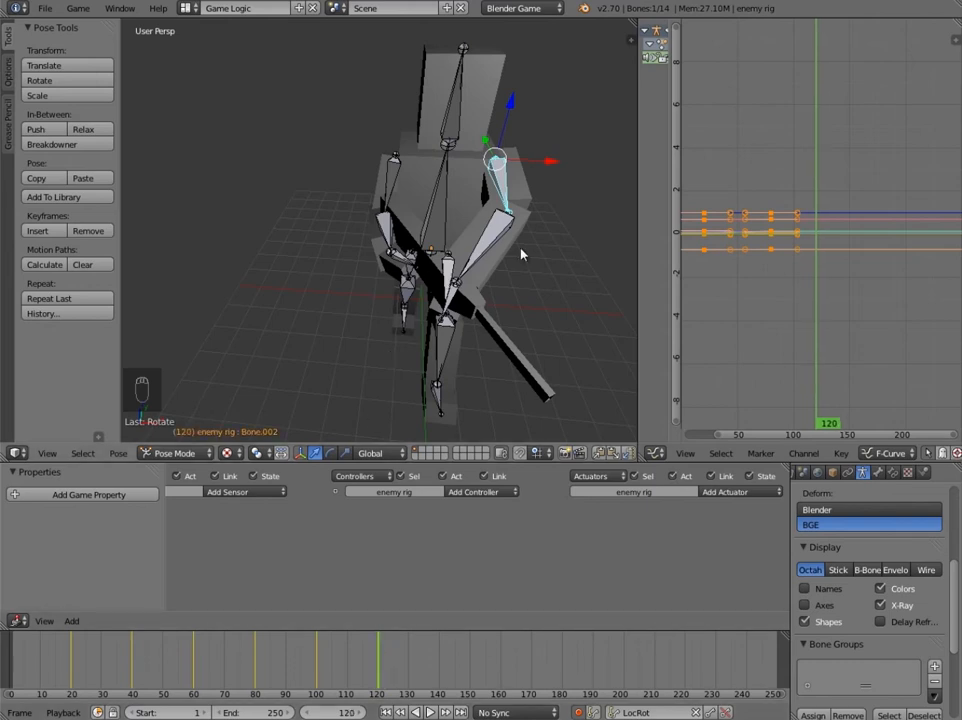
{"action": "key", "text": "r"}
{"action": "key", "text": "ctrl+z"}
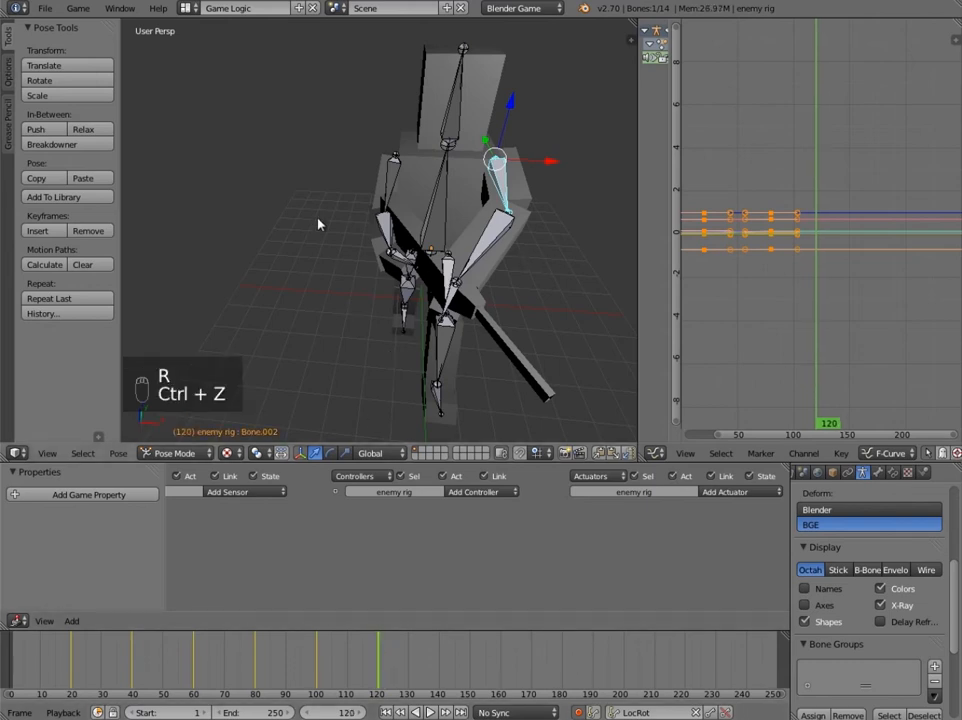
Select both upper arm bones and duplicate their frame 20 keyframes 100 frames along X.
{"action": "right_click", "coordinate": [398, 166], "text": "shift"}
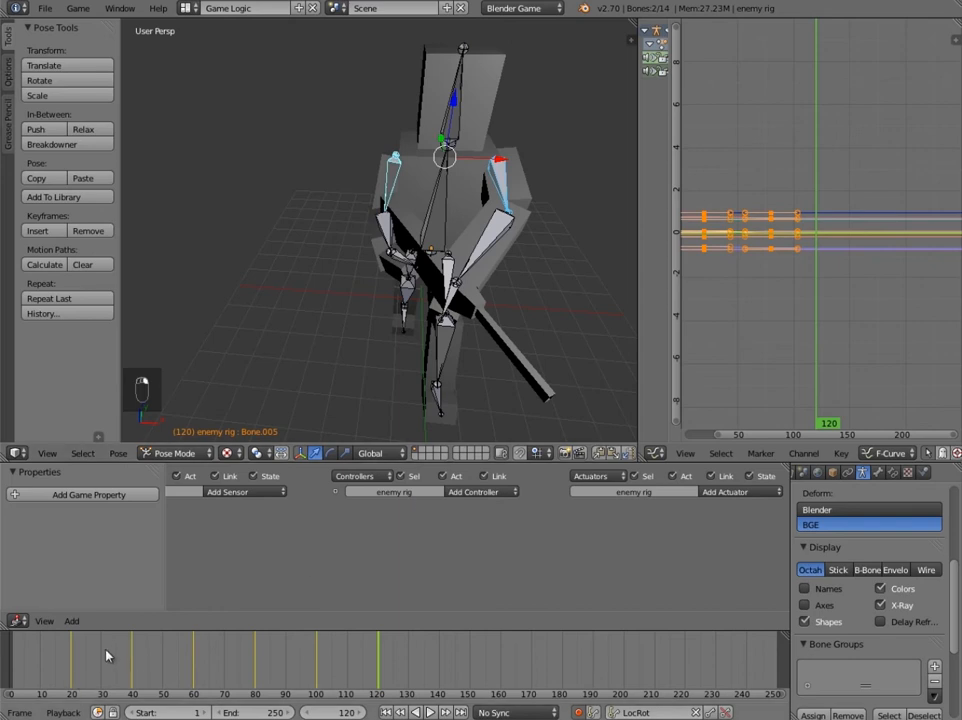
{"action": "left_click", "coordinate": [73, 658]}
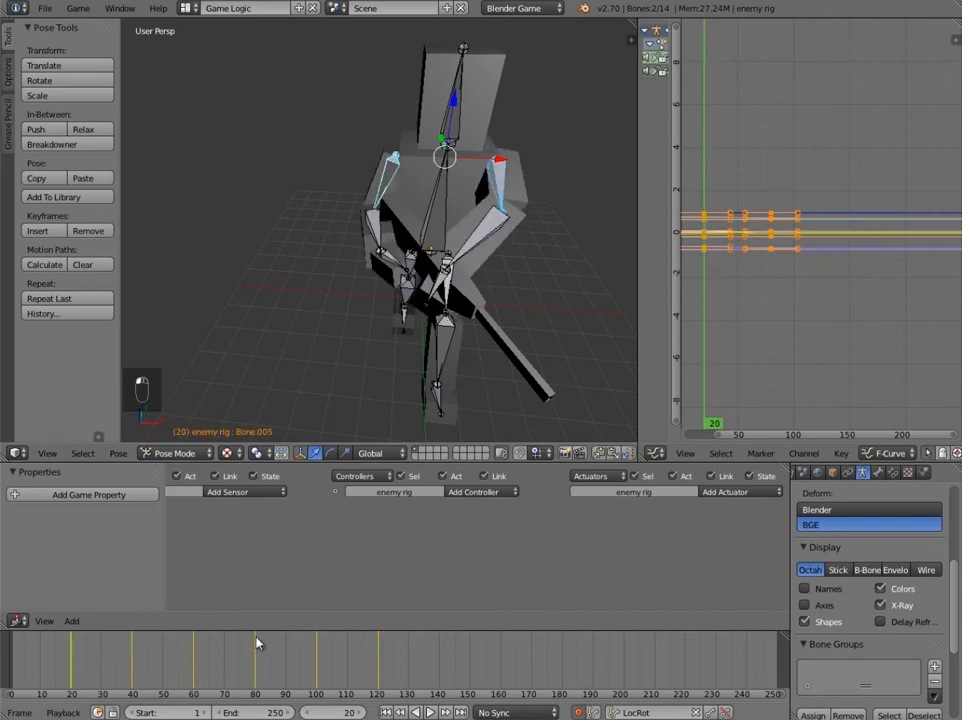
{"action": "key", "text": "a"}
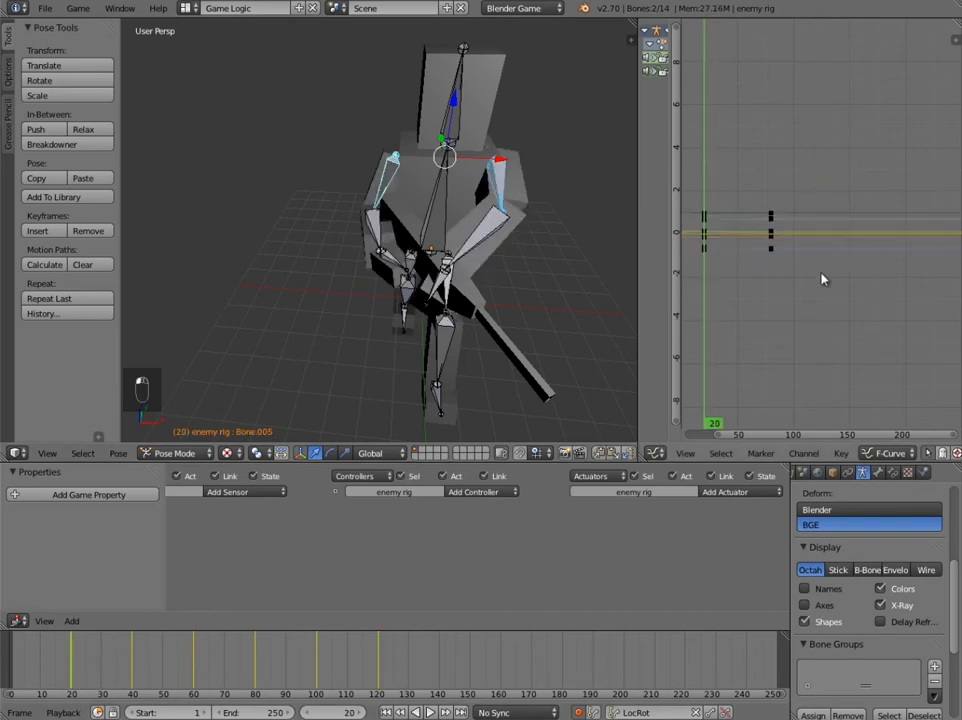
{"action": "key", "text": "ctrl+k"}
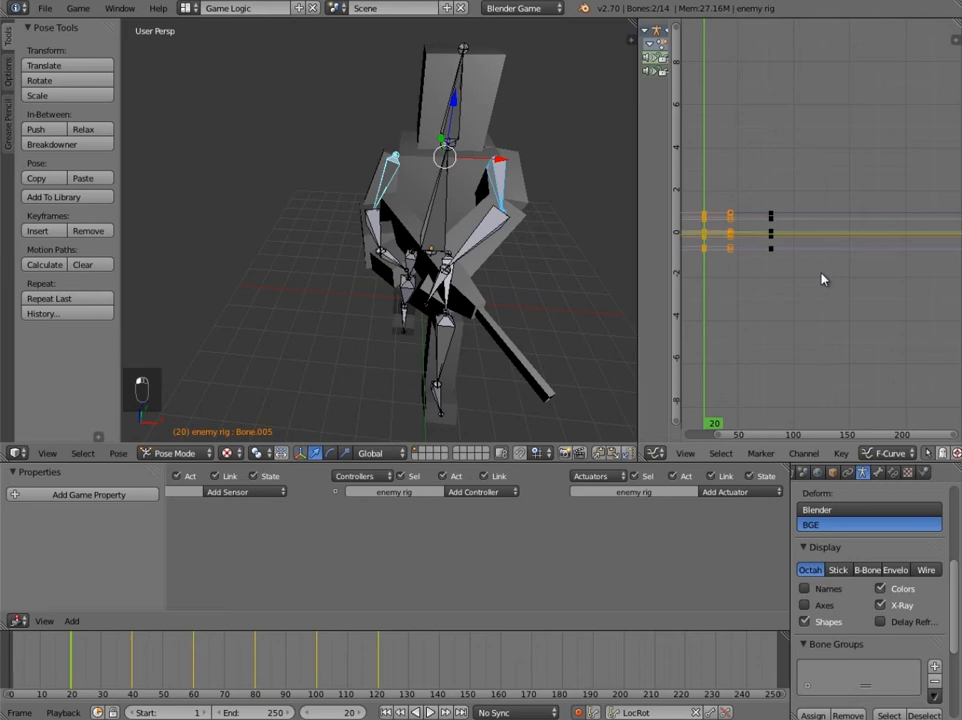
{"action": "key", "text": "shift+d"}
{"action": "type", "text": "x"}
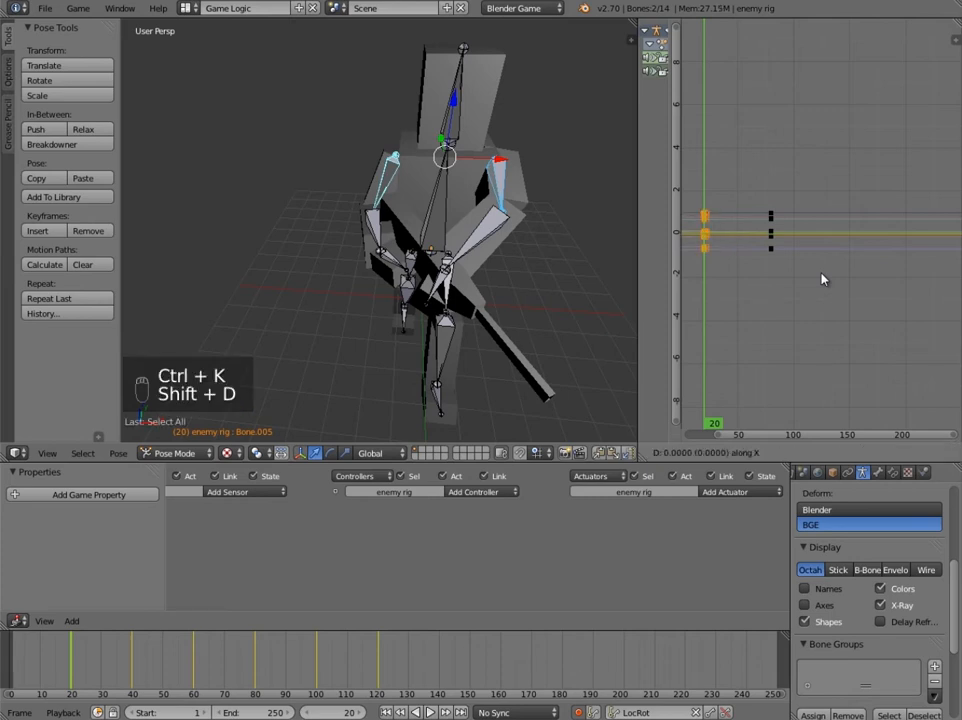
{"action": "type", "text": "100"}
{"action": "key", "text": "Return"}
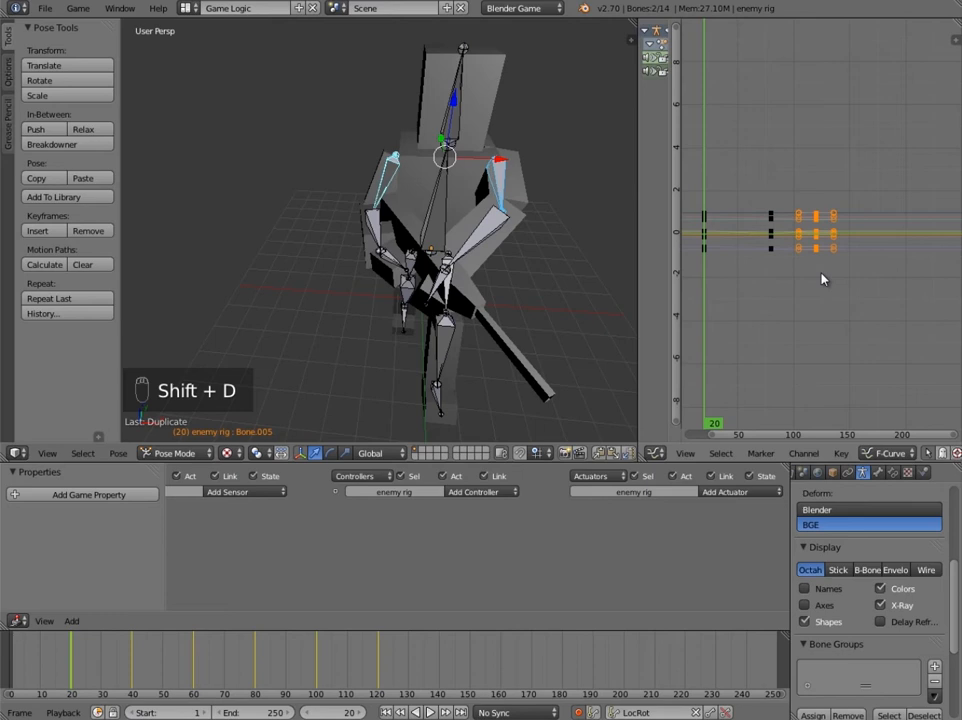
Switch the rig to Object Mode and scrub the timeline to check the walk cycle with the new arm motion.
{"action": "left_click", "coordinate": [96, 656]}
{"action": "mouse_move", "coordinate": [108, 656]}
{"action": "left_mouse_down"}
{"action": "mouse_move", "coordinate": [396, 656]}
{"action": "mouse_move", "coordinate": [86, 648]}
{"action": "mouse_move", "coordinate": [236, 653]}
{"action": "mouse_move", "coordinate": [114, 650]}
{"action": "left_mouse_up"}
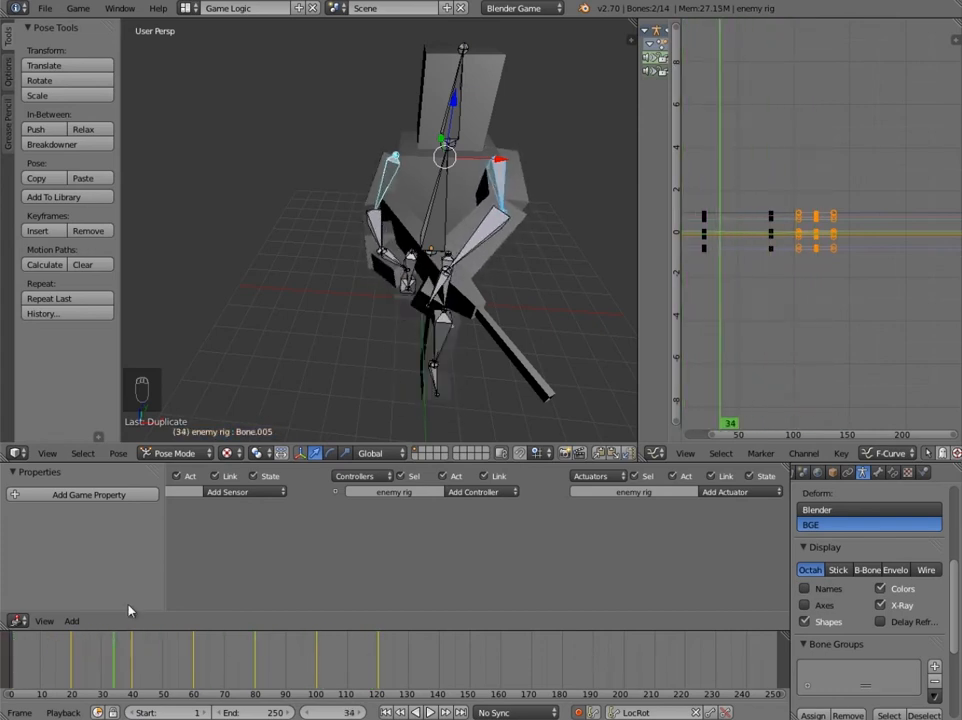
{"action": "left_click", "coordinate": [195, 455]}
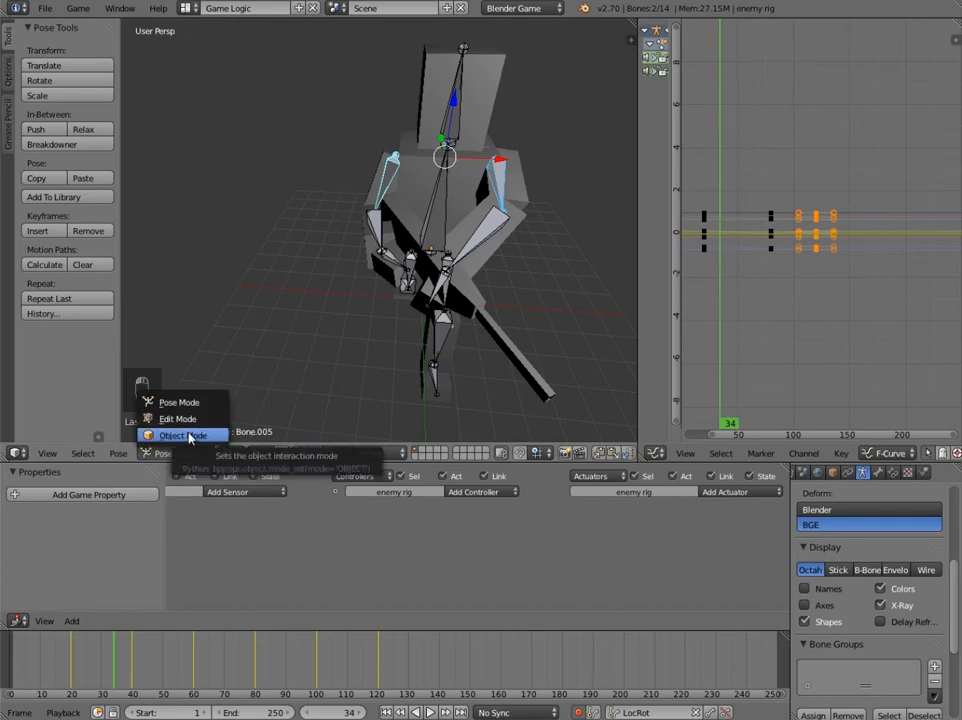
{"action": "left_click", "coordinate": [190, 437]}
{"action": "middle_click_drag", "start_coordinate": [311, 339], "coordinate": [180, 200]}
{"action": "left_click_drag", "start_coordinate": [73, 652], "coordinate": [201, 657]}
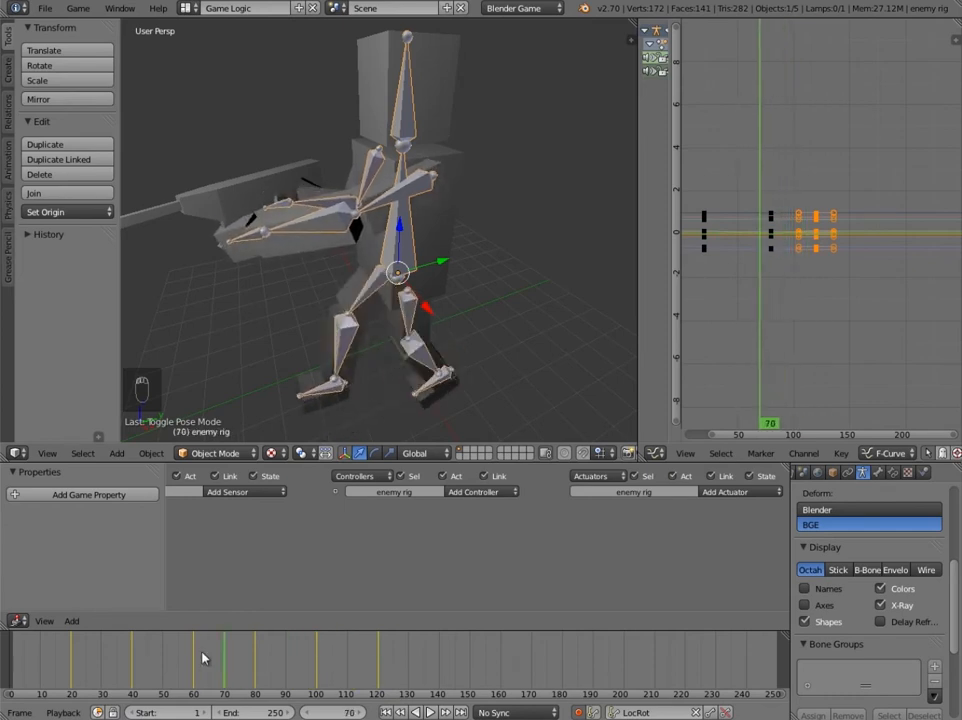
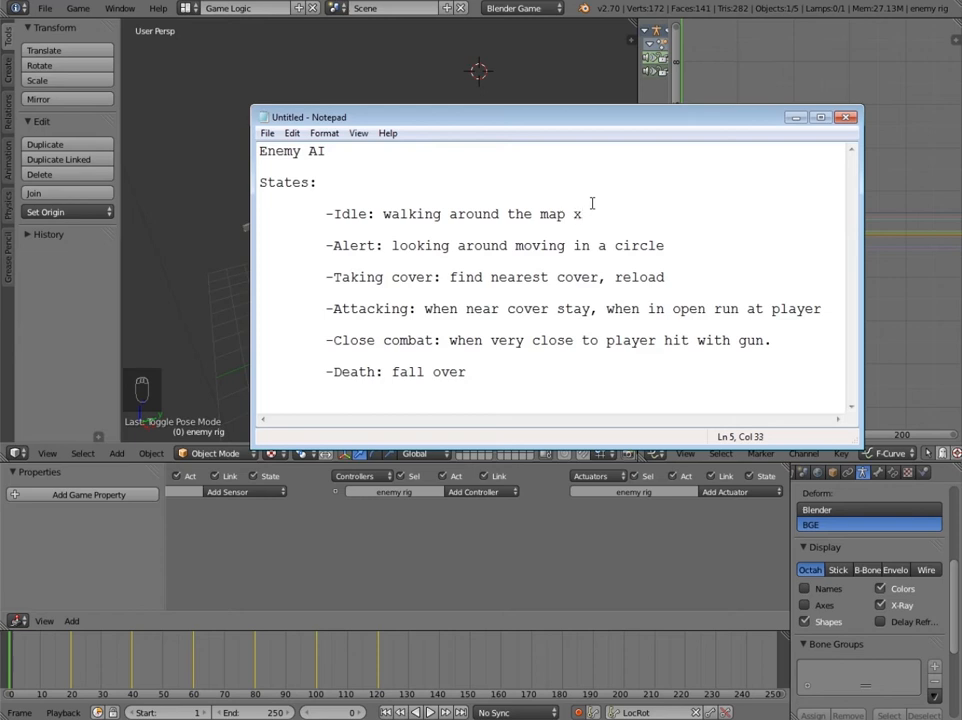
Review the Alert state line in the Notepad list of enemy states and minimize the notes.
{"action": "left_click", "coordinate": [663, 246]}
{"action": "left_click", "coordinate": [326, 246], "text": "shift"}
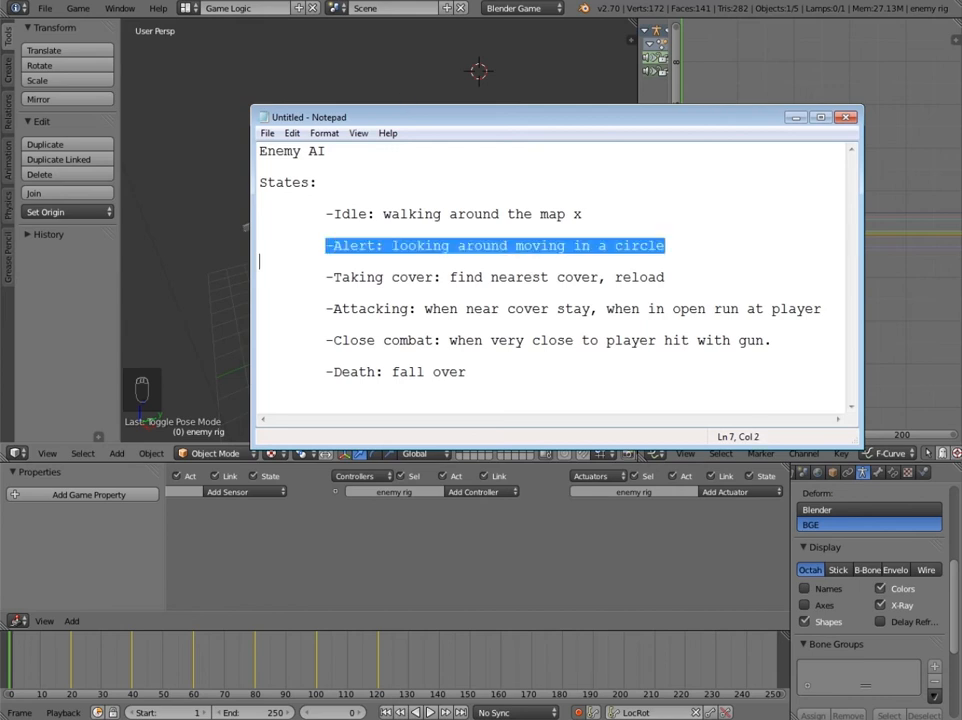
{"action": "left_click", "coordinate": [796, 117]}
Go to frame 130, show the rig in the Right orthographic view, and return it to Pose Mode.
{"action": "middle_click_drag", "start_coordinate": [460, 201], "coordinate": [402, 208]}
{"action": "left_click_drag", "start_coordinate": [63, 664], "coordinate": [411, 660]}
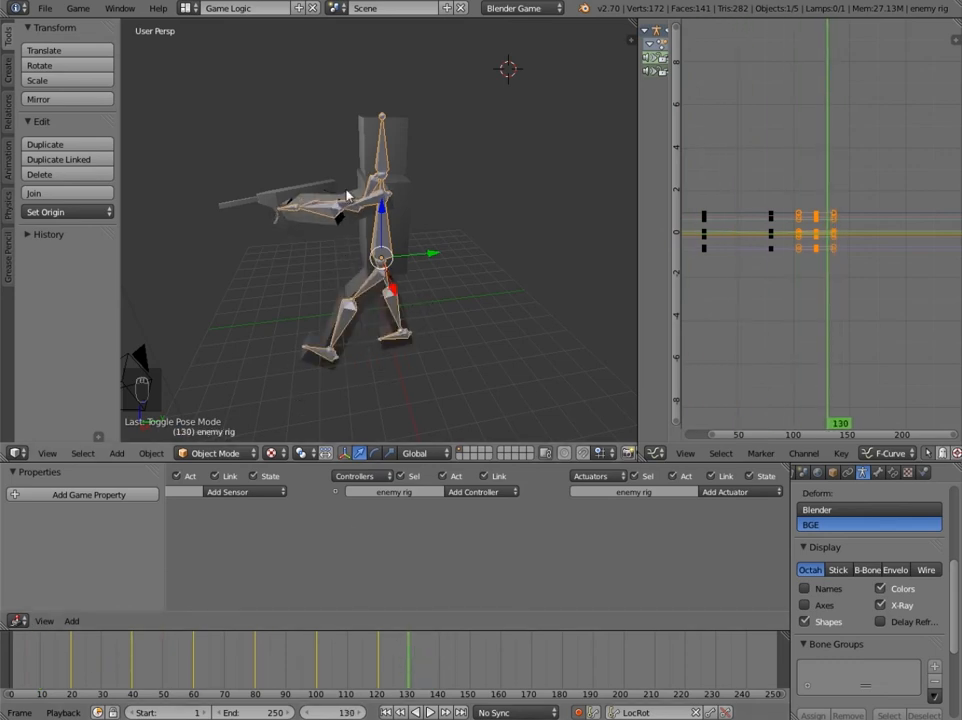
{"action": "middle_click_drag", "start_coordinate": [347, 195], "coordinate": [379, 202]}
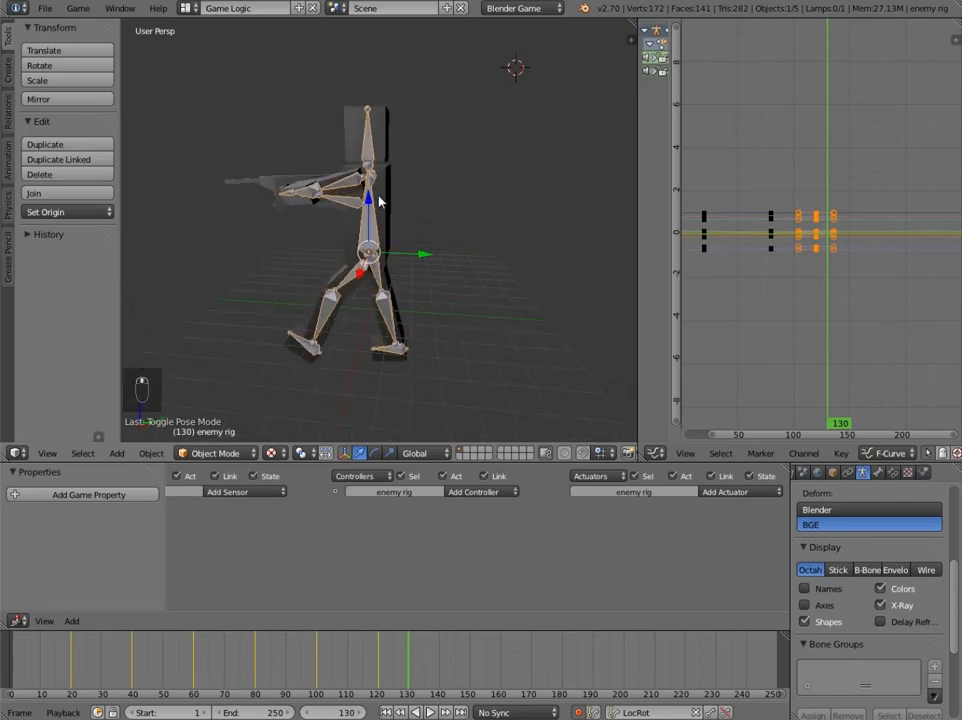
{"action": "key", "text": "KP_1"}
{"action": "key", "text": "KP_3"}
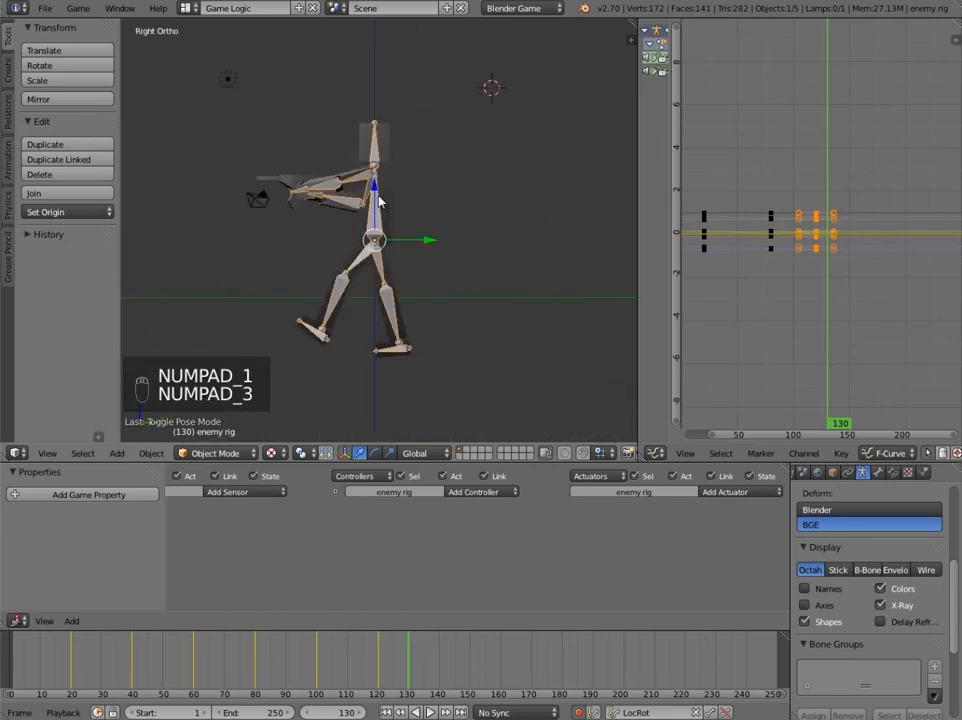
{"action": "scroll", "coordinate": [379, 203], "scroll_direction": "up", "scroll_amount": 4}
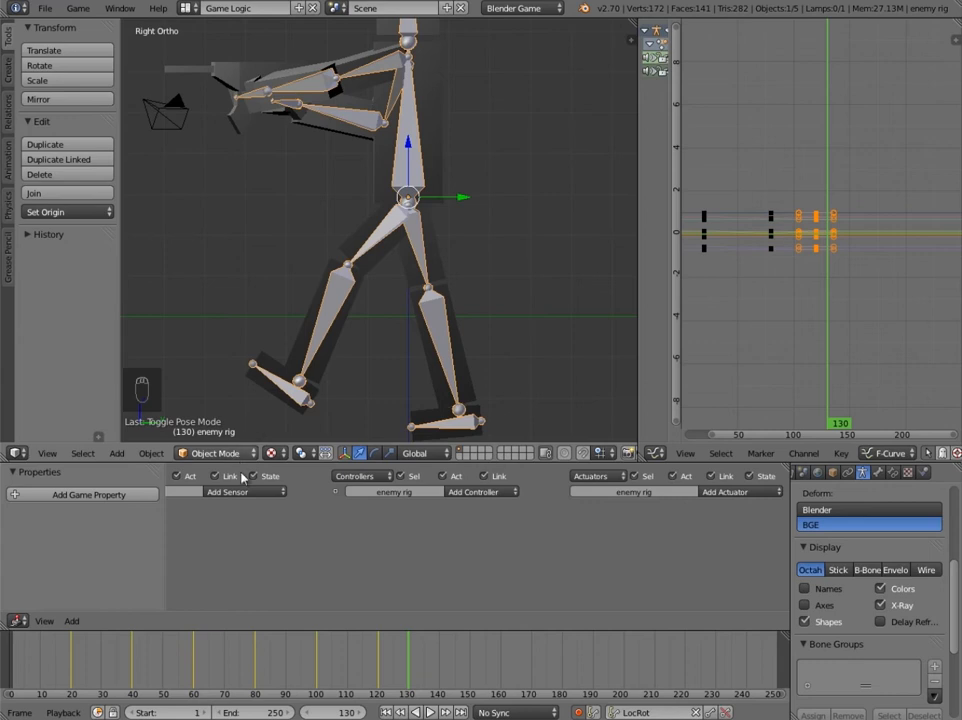
{"action": "left_click", "coordinate": [212, 453]}
{"action": "left_click", "coordinate": [215, 401]}
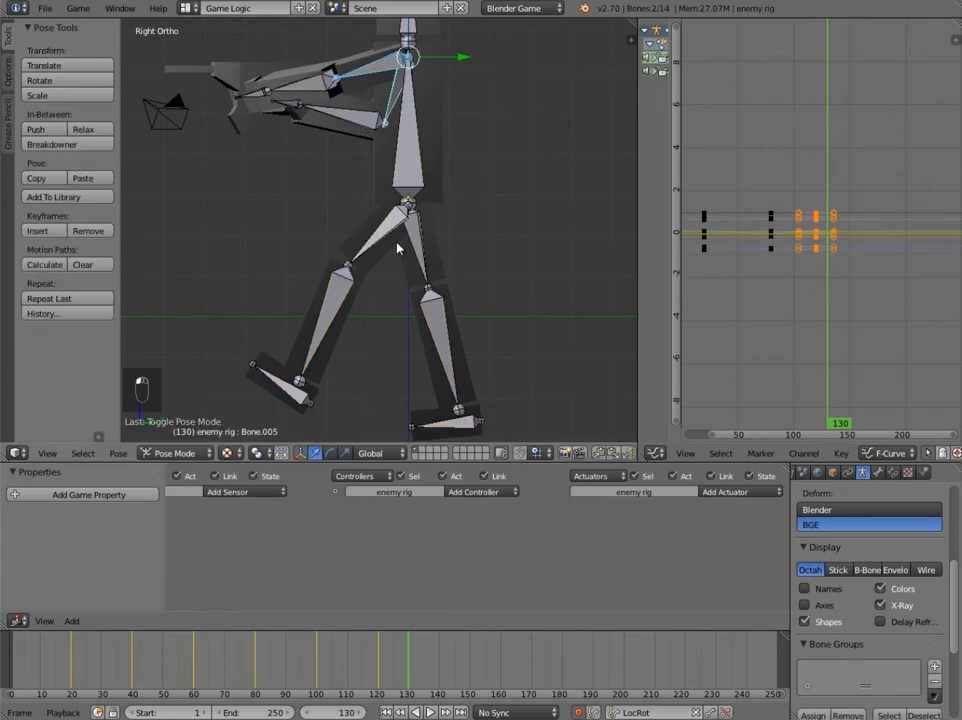
Rotate the thigh bones Bone.008 and Bone.012 at frame 130 to bring the legs together beneath the hips.
{"action": "right_click", "coordinate": [393, 241]}
{"action": "key", "text": "r"}
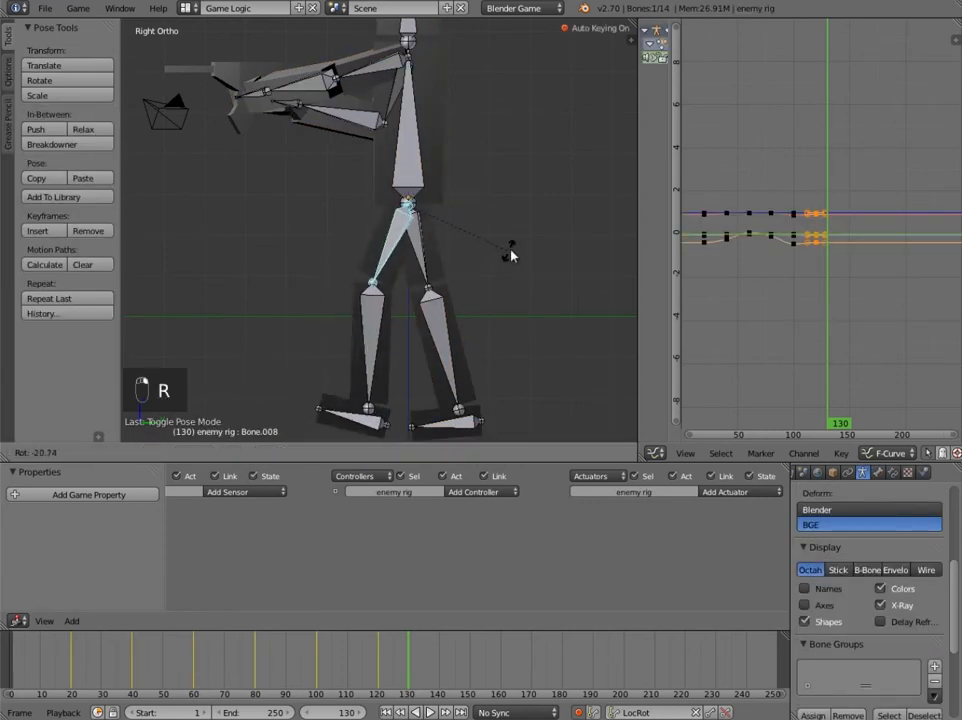
{"action": "left_click", "coordinate": [522, 251]}
{"action": "middle_click_drag", "start_coordinate": [453, 260], "coordinate": [427, 181], "text": "shift"}
{"action": "right_click", "coordinate": [427, 181]}
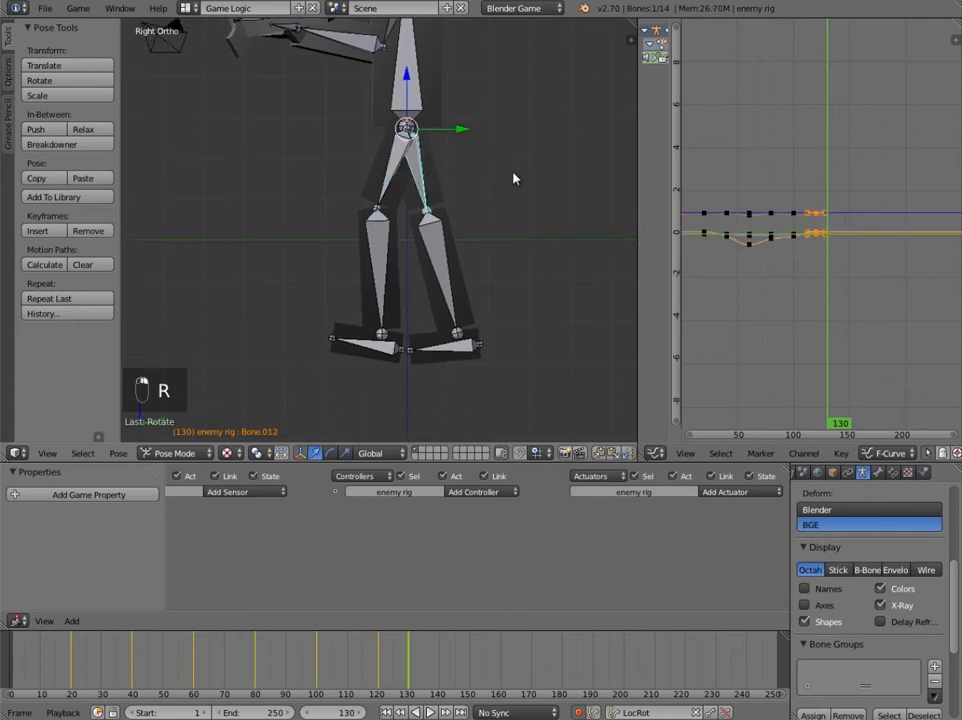
{"action": "key", "text": "r"}
{"action": "left_click", "coordinate": [507, 195]}
{"action": "right_click", "coordinate": [401, 176]}
{"action": "key", "text": "r"}
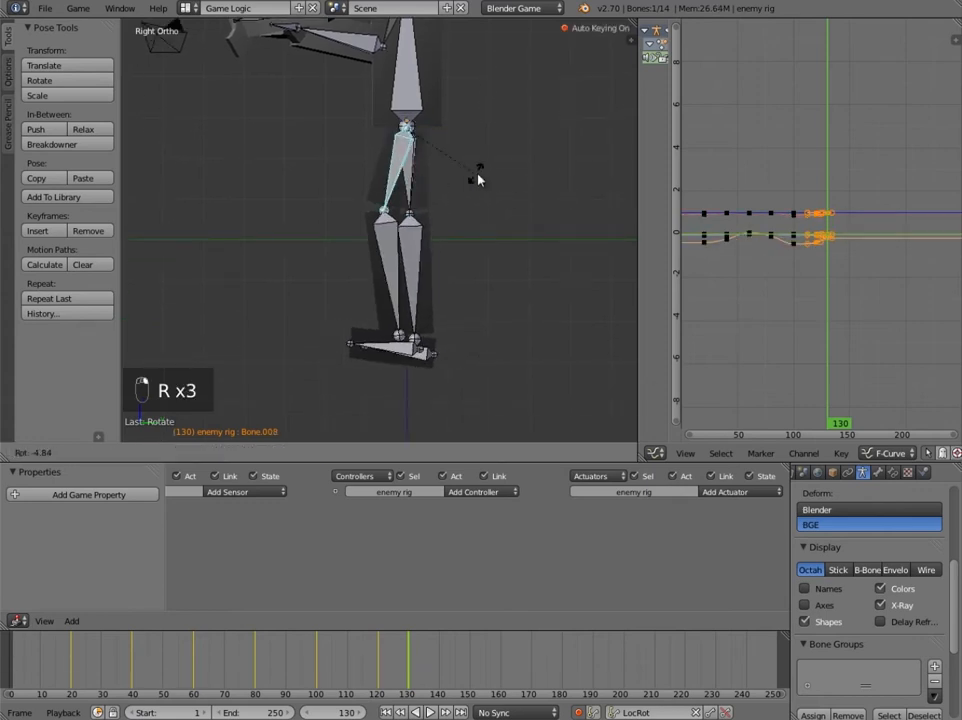
{"action": "left_click", "coordinate": [466, 243]}
Rotate the foot bone Bone.015 at frame 130 so the foot lies level with the ground.
{"action": "right_click", "coordinate": [420, 348]}
{"action": "key", "text": "r"}
{"action": "left_click", "coordinate": [490, 350]}
{"action": "key", "text": "r"}
{"action": "left_click", "coordinate": [485, 347]}
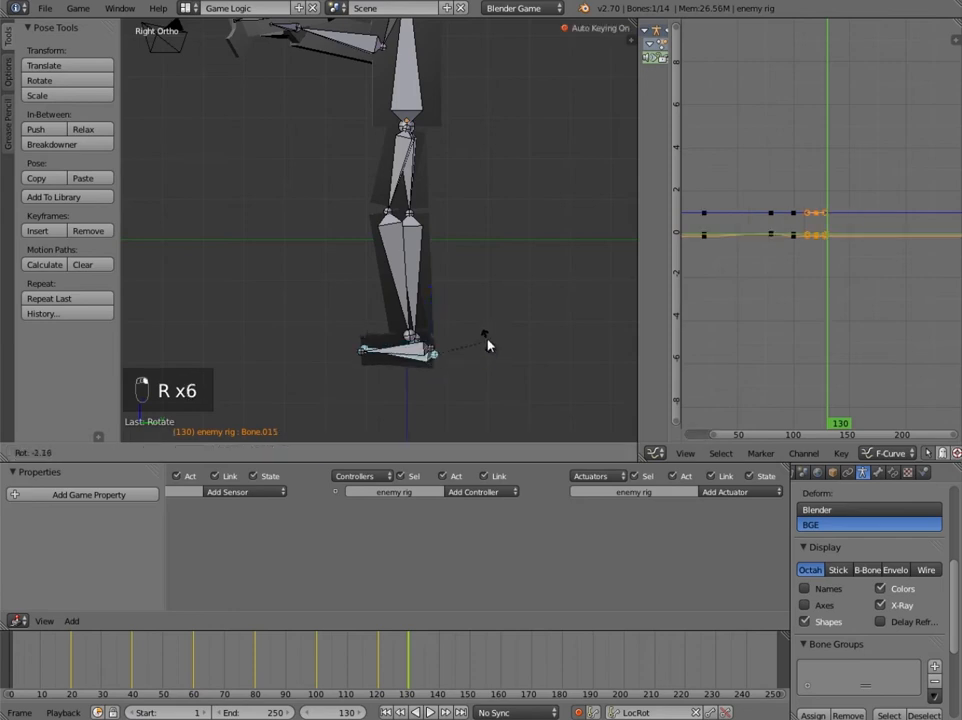
Move the lower leg bone Bone.009 in line beneath the hips and rotate the foot at frame 130.
{"action": "right_click", "coordinate": [393, 290]}
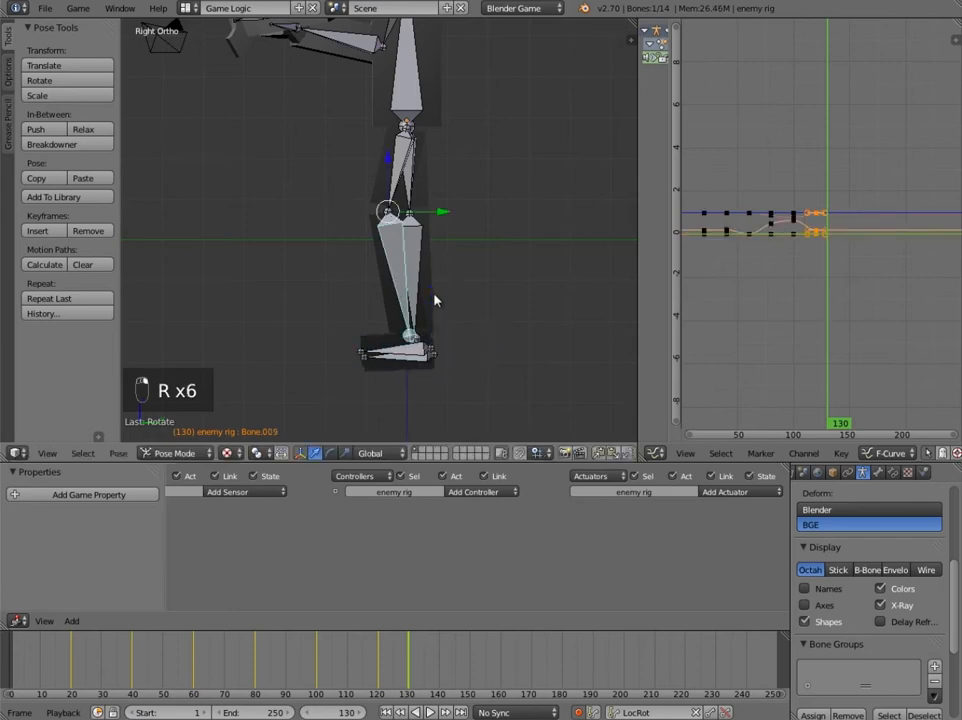
{"action": "key", "text": "g"}
{"action": "left_click", "coordinate": [437, 303]}
{"action": "right_click", "coordinate": [421, 356]}
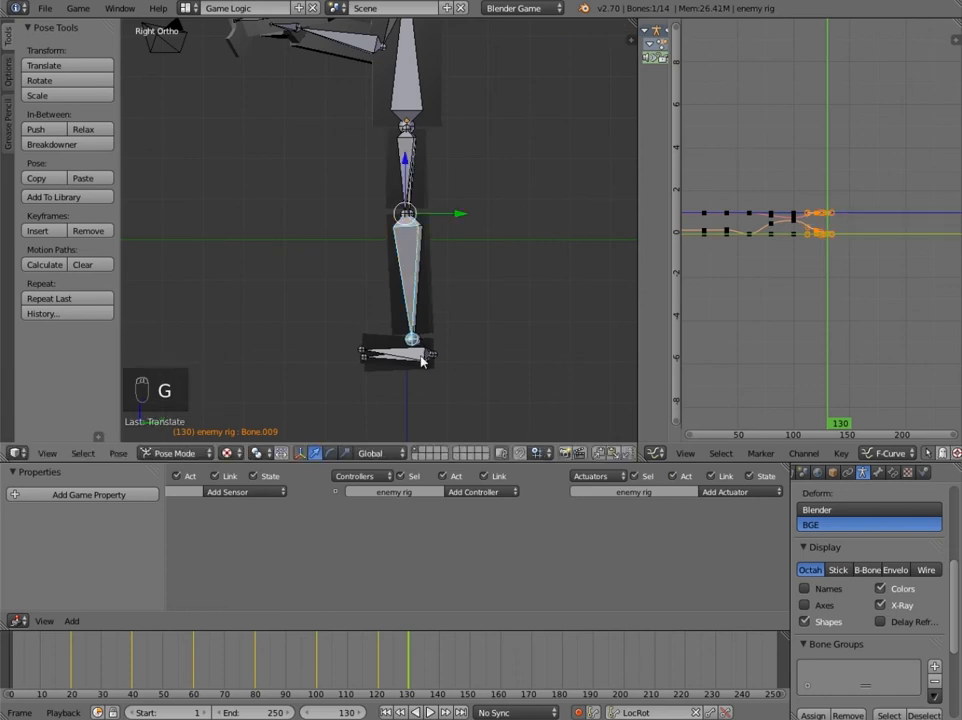
{"action": "key", "text": "r"}
{"action": "left_click", "coordinate": [512, 337]}
Undo the last move of the lower leg bone Bone.009 at frame 130.
{"action": "middle_click_drag", "start_coordinate": [393, 130], "coordinate": [468, 286]}
{"action": "key", "text": "KP_1"}
{"action": "key", "text": "KP_3"}
{"action": "scroll", "coordinate": [468, 287], "scroll_direction": "up", "scroll_amount": 5}
{"action": "key", "text": "ctrl+z"}
Move and rotate the lower leg bone Bone.009 at frame 130 so that leg stands ahead of the hips.
{"action": "key", "text": "r"}
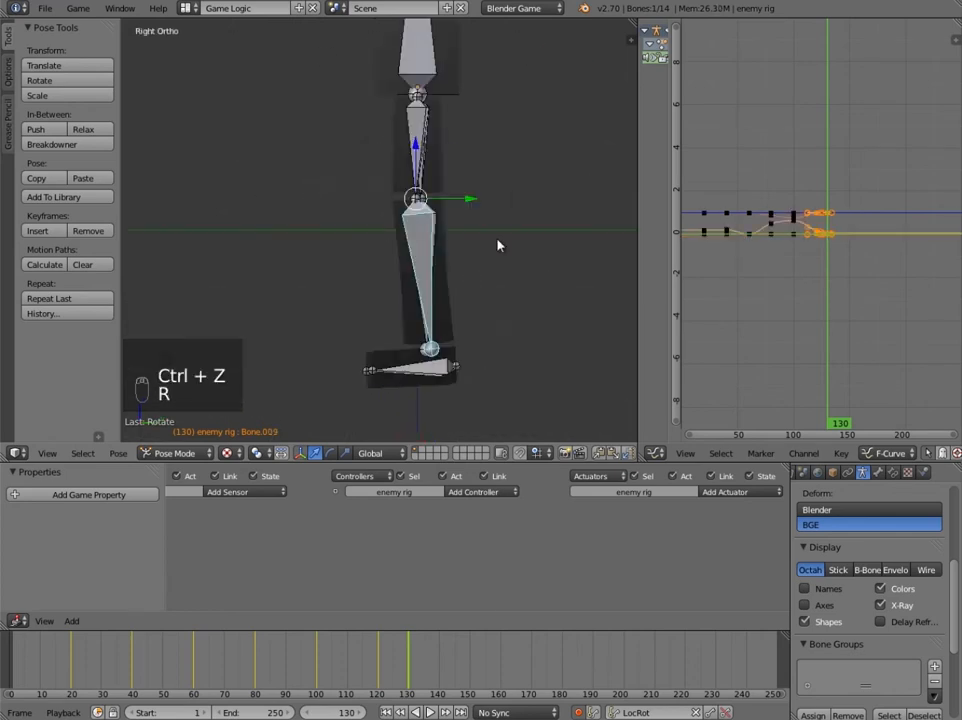
{"action": "key", "text": "g"}
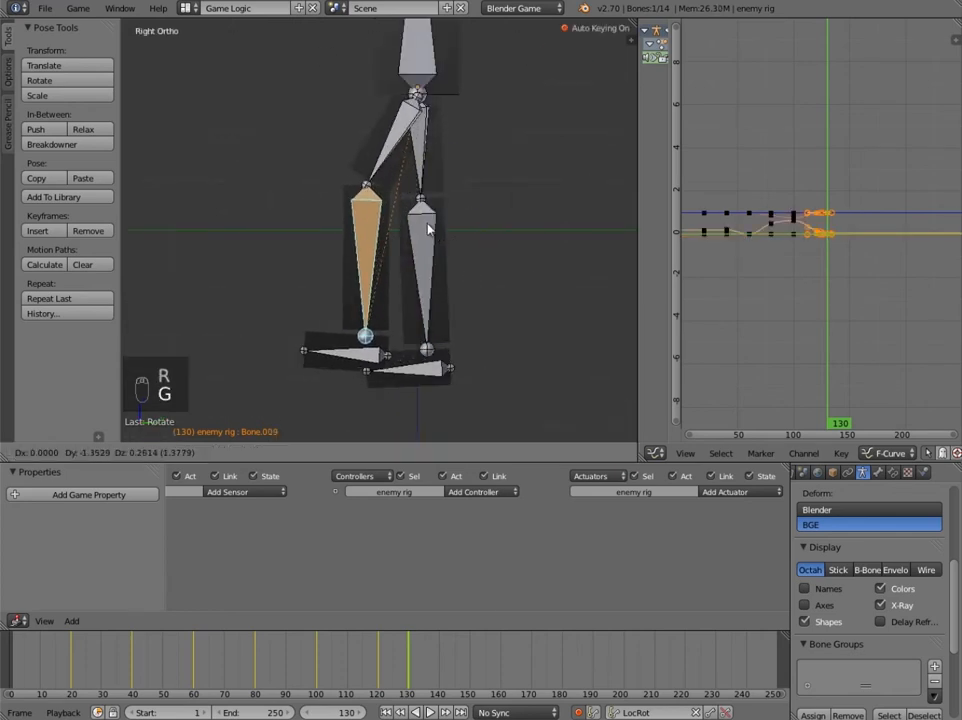
{"action": "left_click", "coordinate": [401, 277]}
{"action": "key", "text": "g"}
{"action": "key", "text": "r"}
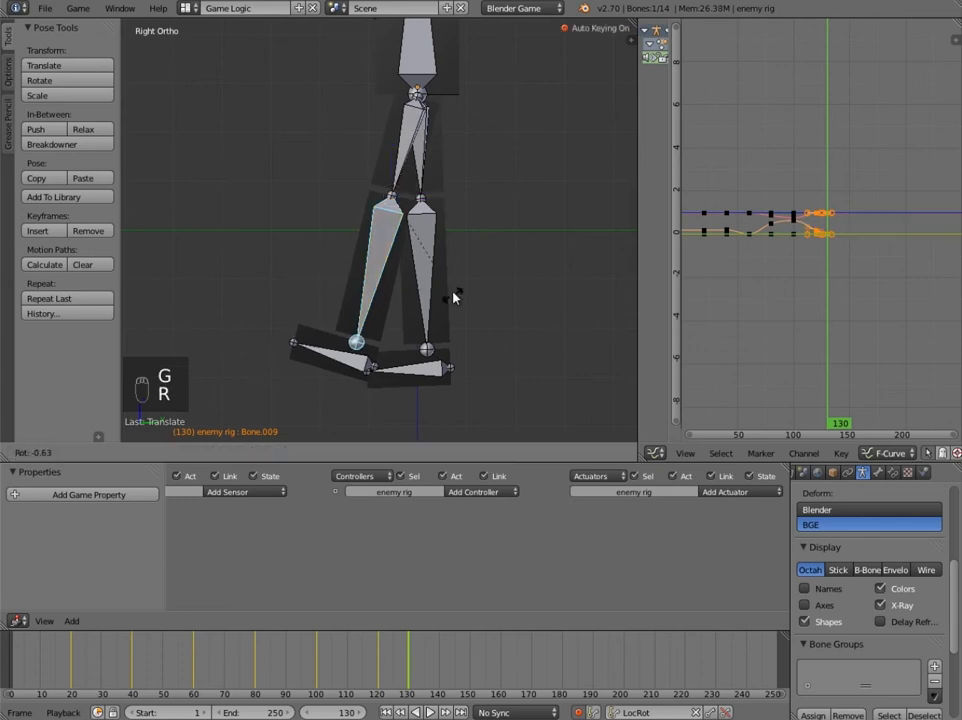
{"action": "left_click", "coordinate": [450, 290]}
Move the lower leg bone Bone.013 behind the hips and slightly rotate the front lower leg bone Bone.009.
{"action": "right_click", "coordinate": [446, 299]}
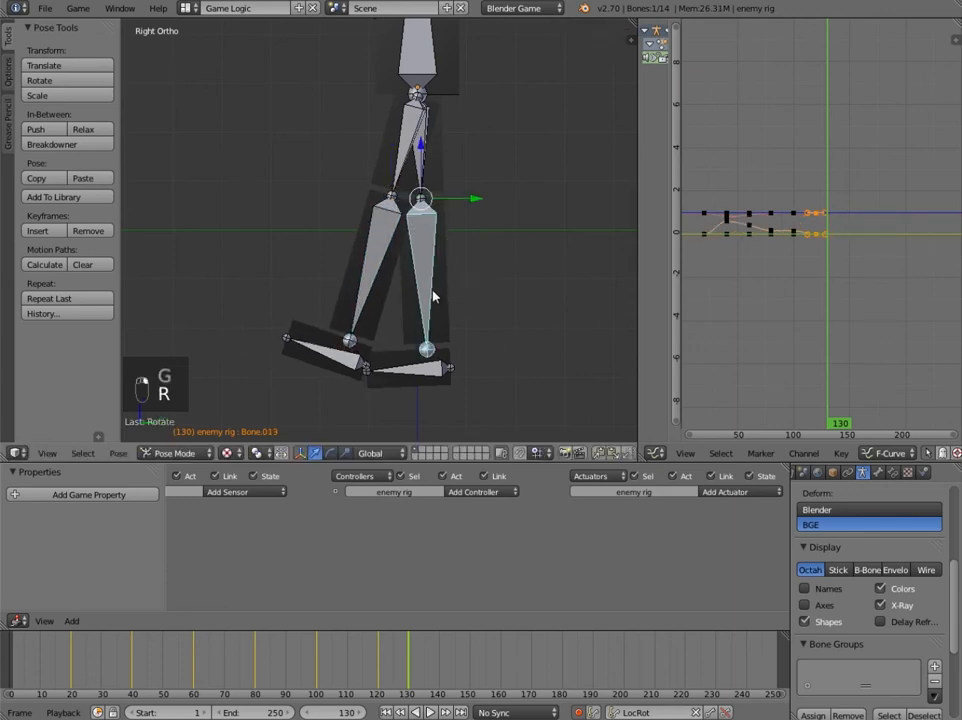
{"action": "key", "text": "g"}
{"action": "left_click", "coordinate": [490, 273]}
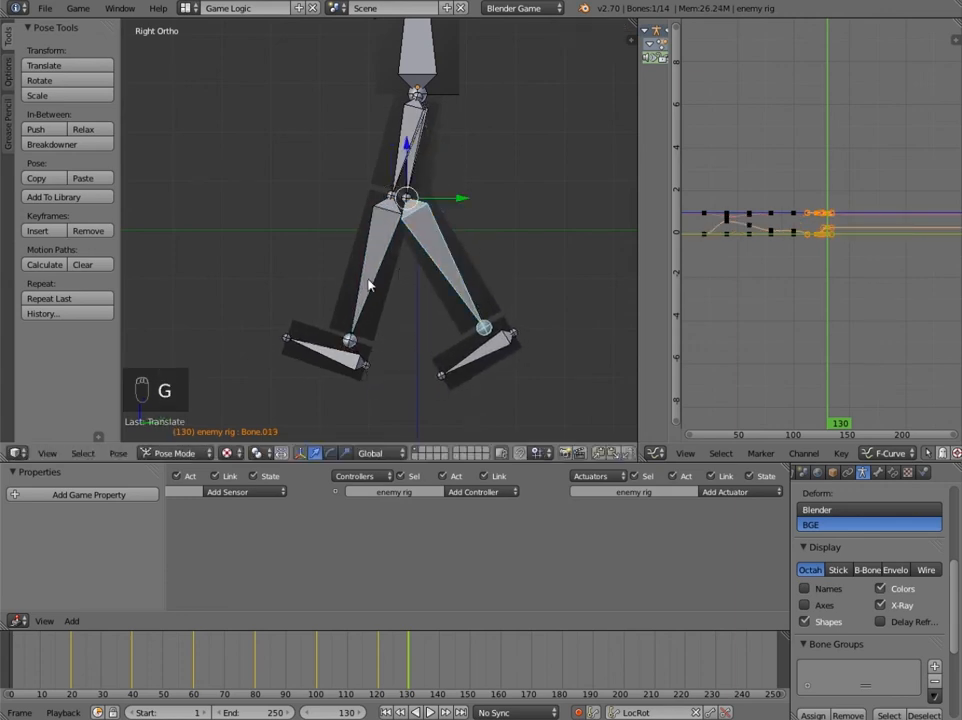
{"action": "right_click", "coordinate": [369, 285]}
{"action": "key", "text": "r"}
{"action": "left_click", "coordinate": [388, 283]}
Rotate the front foot bone Bone.011 at frame 130 until it lies level with the ground.
{"action": "right_click", "coordinate": [357, 377]}
{"action": "right_click", "coordinate": [368, 362]}
{"action": "key", "text": "r"}
{"action": "left_click", "coordinate": [416, 342]}
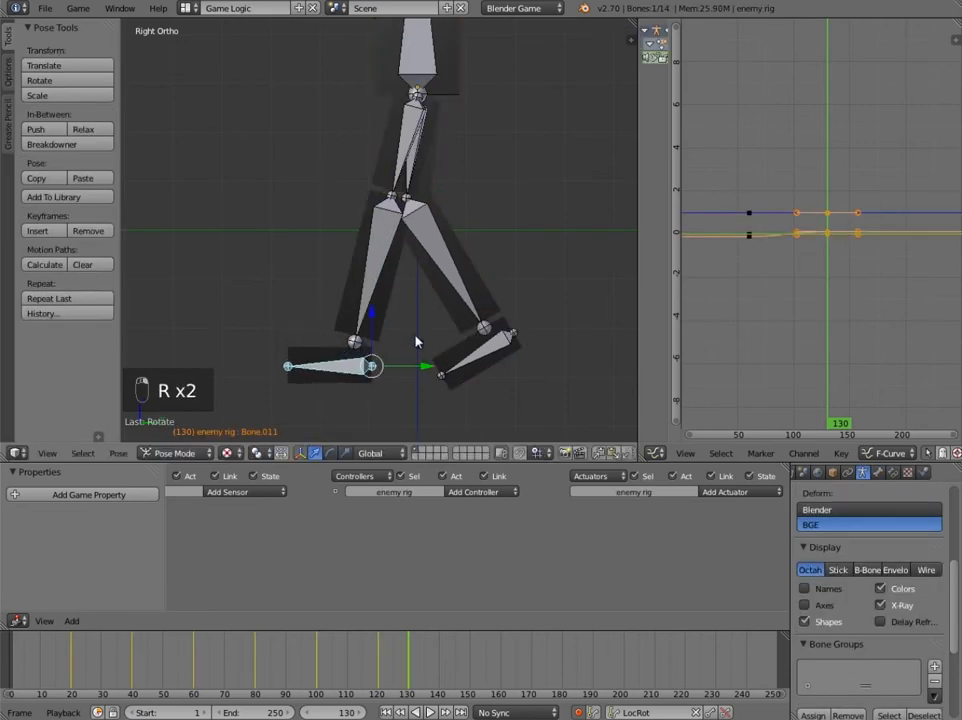
Level the rear foot bone Bone.015 and reposition its lower leg bone Bone.013 slightly behind the hips at frame 130.
{"action": "right_click", "coordinate": [474, 360]}
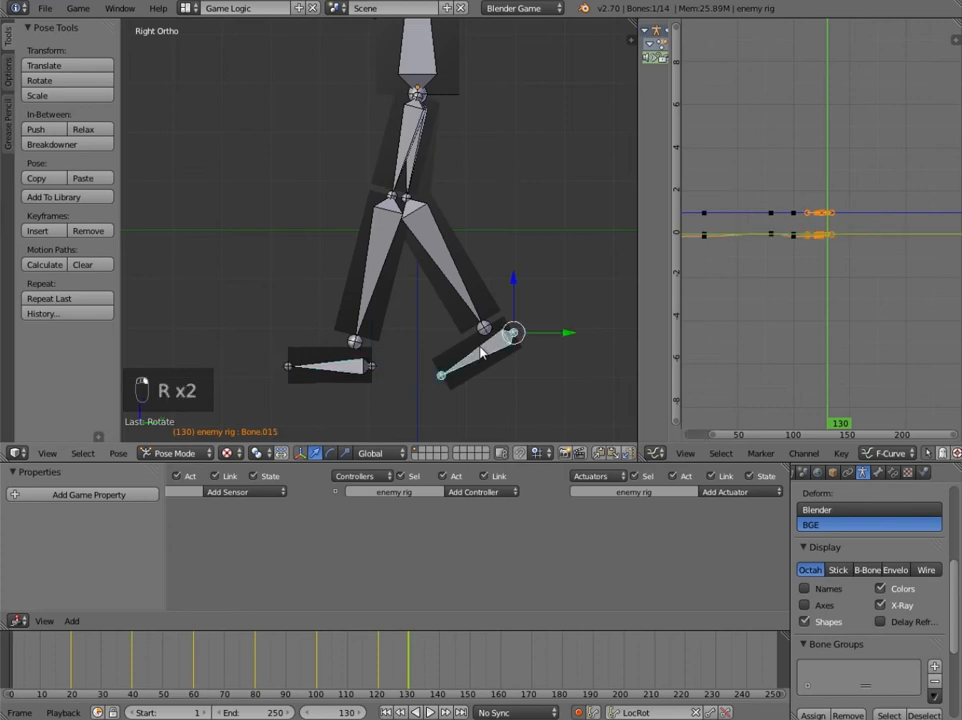
{"action": "key", "text": "r"}
{"action": "left_click", "coordinate": [545, 329]}
{"action": "key", "text": "g"}
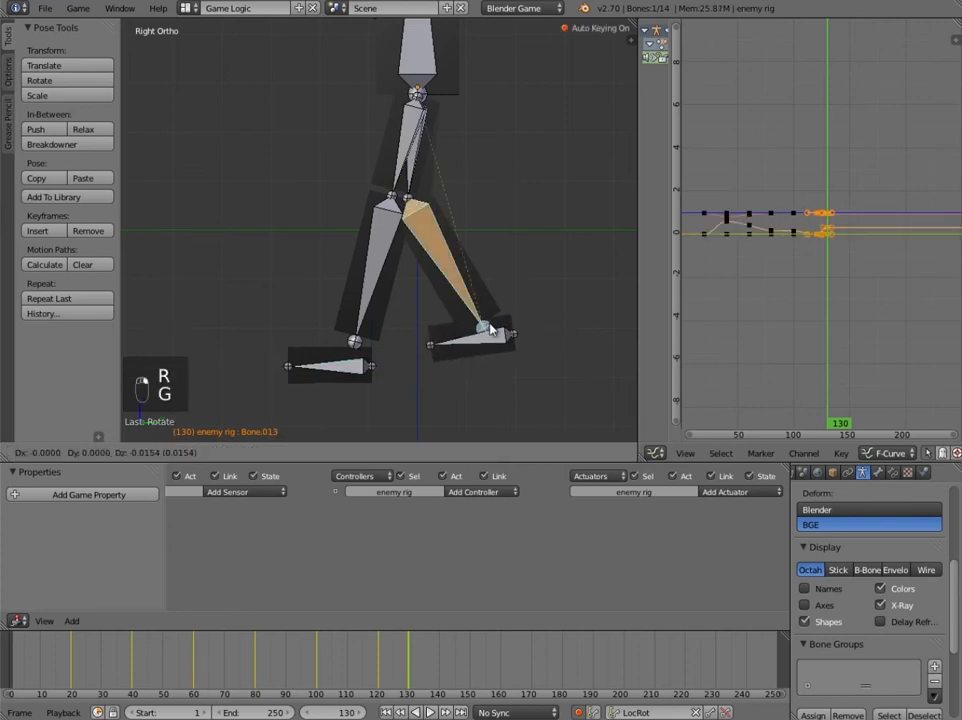
{"action": "left_click", "coordinate": [495, 330]}
{"action": "key", "text": "r"}
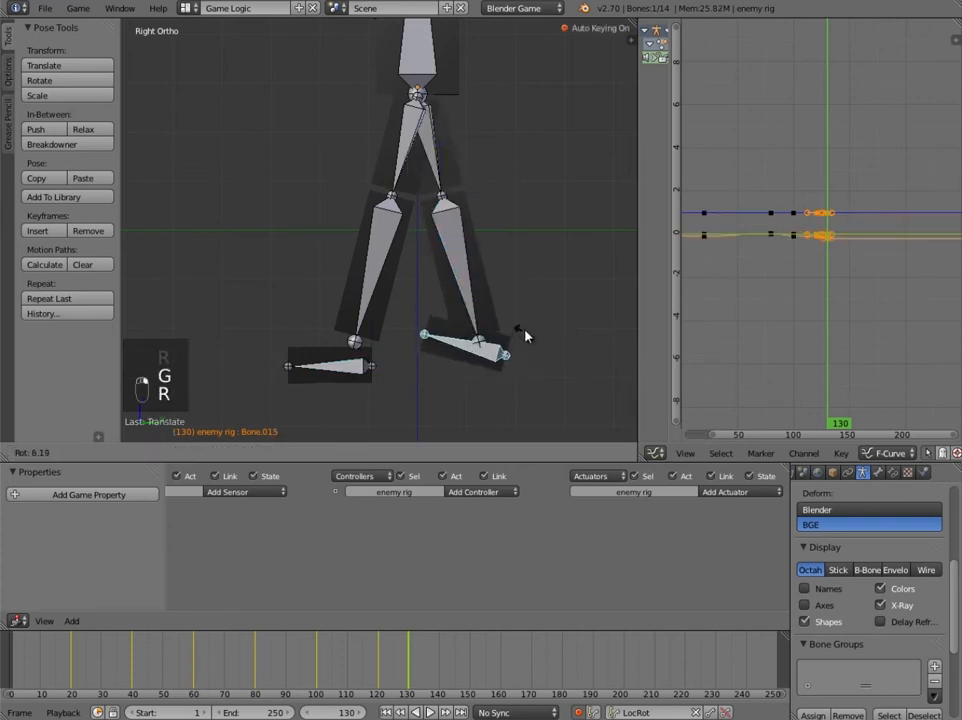
{"action": "left_click", "coordinate": [520, 316]}
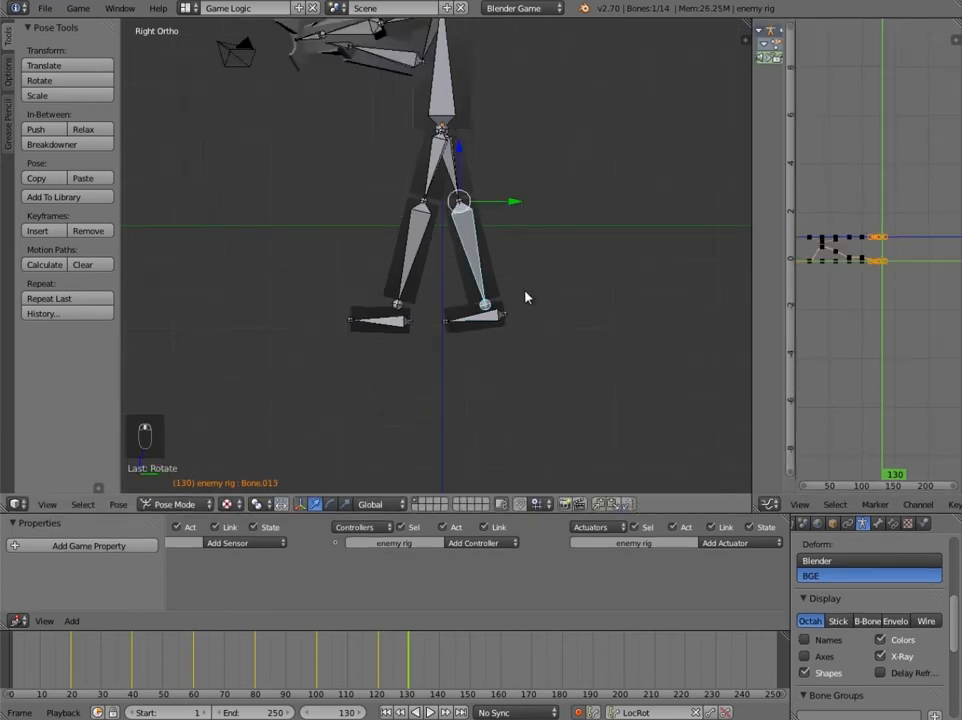
{"action": "key", "text": "g"}
{"action": "left_click", "coordinate": [530, 318]}
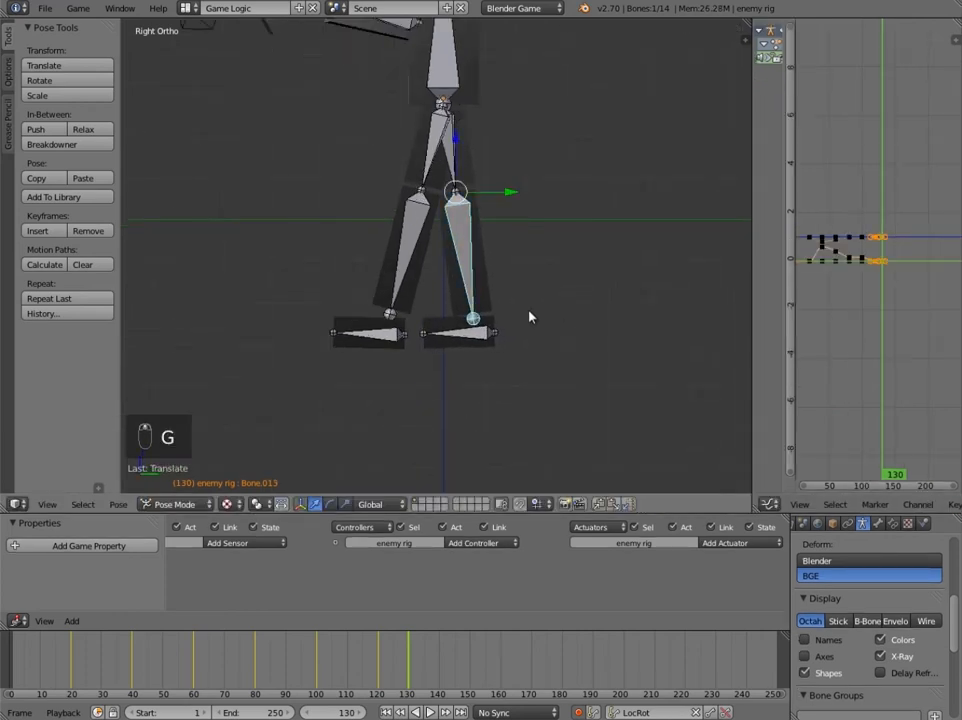
Bring the front lower leg bone Bone.009 closer beneath the hips and rotate its foot bone Bone.011 level at frame 130.
{"action": "right_click", "coordinate": [423, 266]}
{"action": "key", "text": "g"}
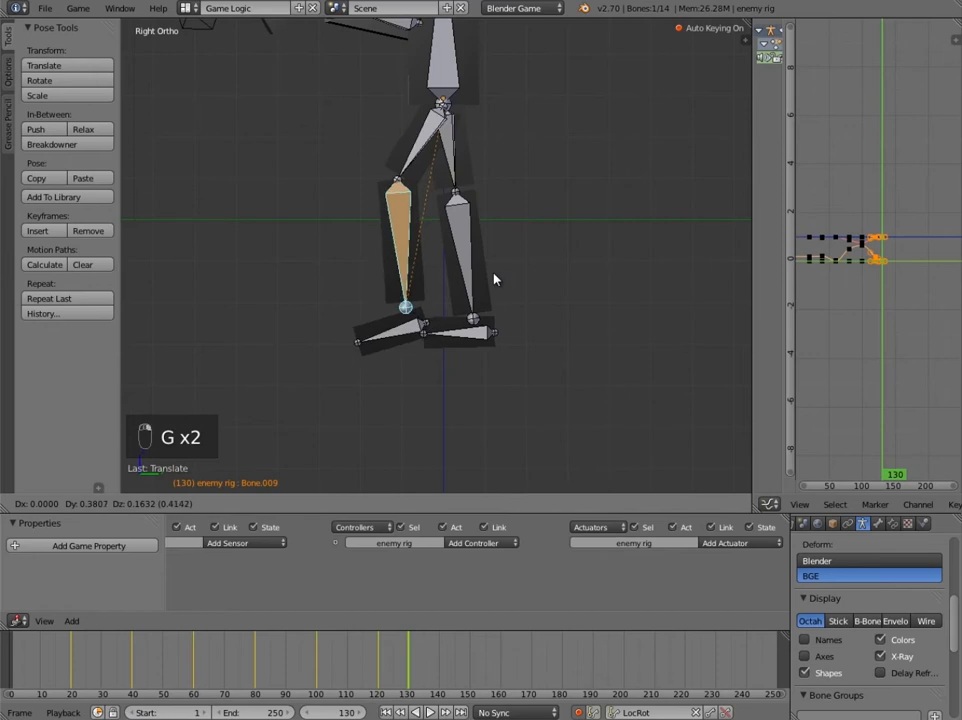
{"action": "left_click", "coordinate": [496, 283]}
{"action": "right_click", "coordinate": [420, 333]}
{"action": "key", "text": "r"}
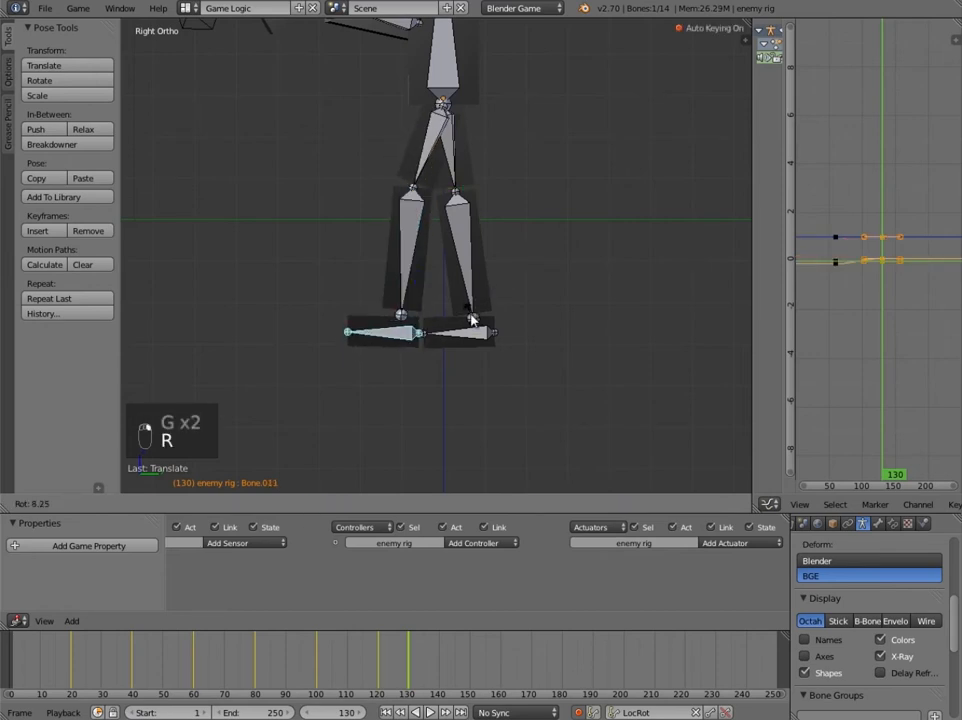
{"action": "left_click", "coordinate": [466, 316]}
Examine the standing pose at frame 130 in perspective and from the front.
{"action": "key", "text": "z"}
{"action": "middle_click_drag", "start_coordinate": [466, 316], "coordinate": [561, 350]}
{"action": "key", "text": "alt+z"}
{"action": "middle_click_drag", "start_coordinate": [498, 331], "coordinate": [557, 277]}
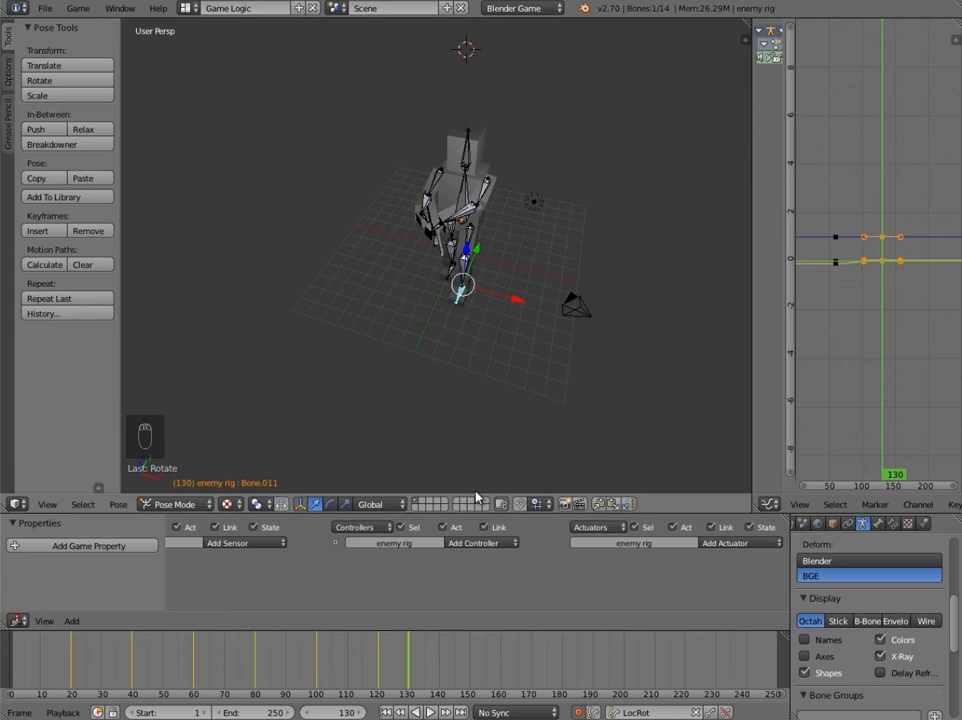
{"action": "scroll", "coordinate": [495, 200], "scroll_direction": "up", "scroll_amount": 5}
{"action": "middle_click_drag", "start_coordinate": [494, 129], "coordinate": [502, 232], "text": "shift"}
{"action": "scroll", "coordinate": [546, 268], "scroll_direction": "down", "scroll_amount": 4}
{"action": "key", "text": "KP_1"}
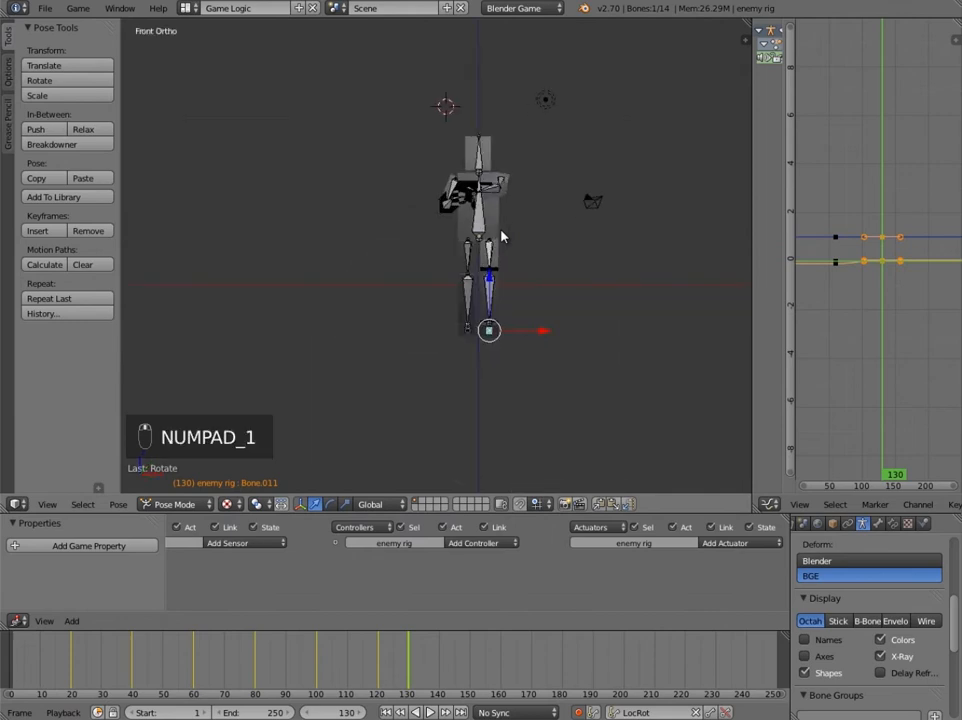
Select the head bone Bone.001 and, at frame 150, rotate it about the global Z axis to turn the head sideways.
{"action": "key", "text": "KP_3"}
{"action": "scroll", "coordinate": [394, 148], "scroll_direction": "up", "scroll_amount": 3}
{"action": "middle_click_drag", "start_coordinate": [394, 148], "coordinate": [522, 230], "text": "shift"}
{"action": "key", "text": "a"}
{"action": "key", "text": "a"}
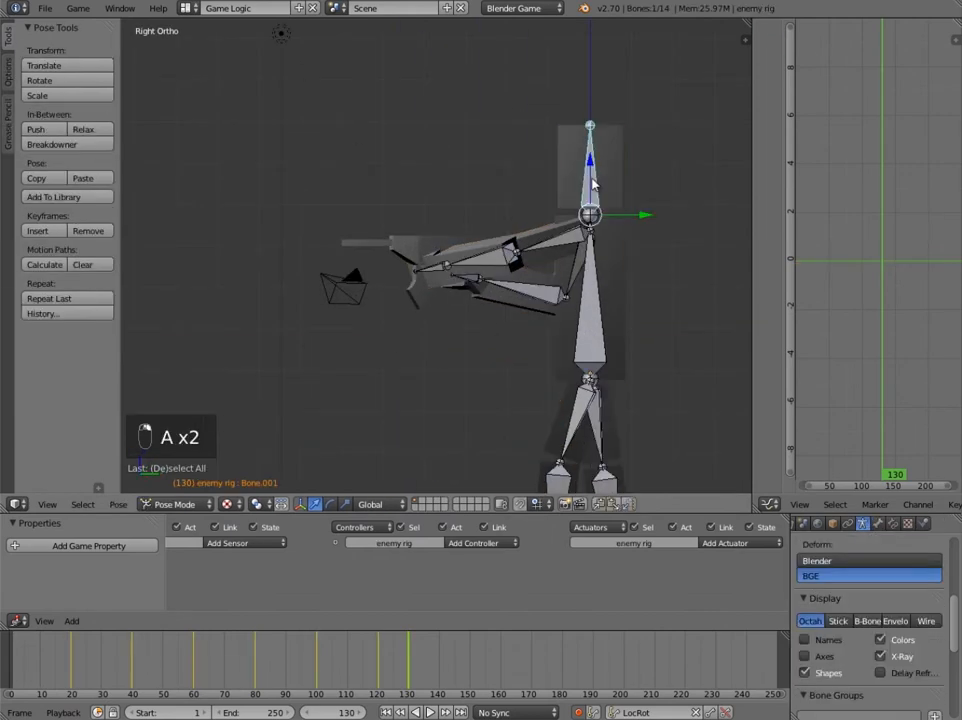
{"action": "middle_click_drag", "start_coordinate": [515, 189], "coordinate": [435, 222]}
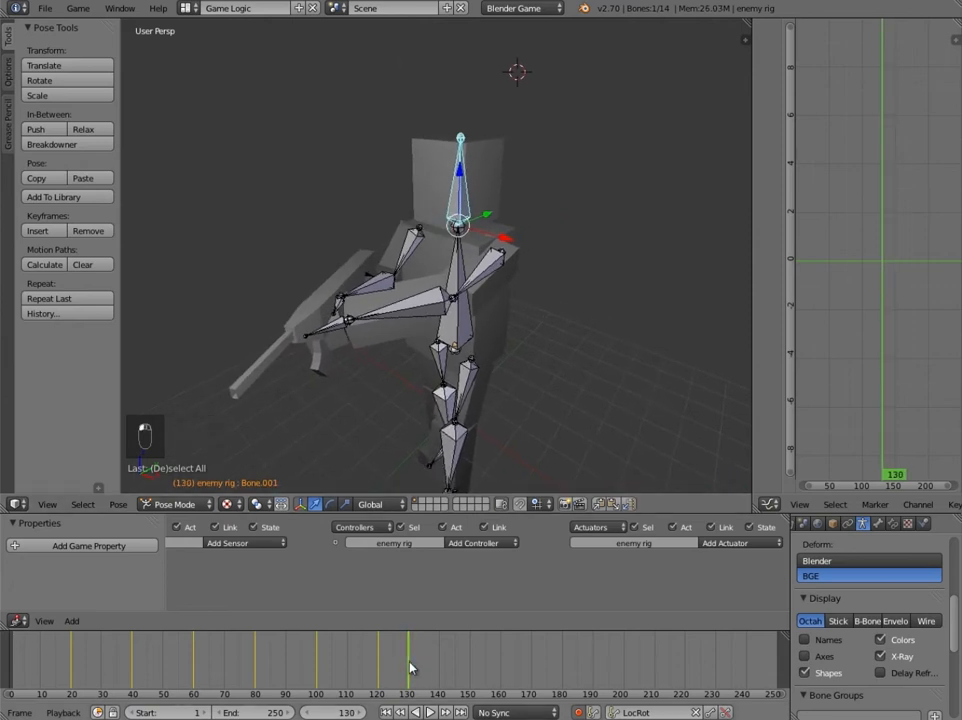
{"action": "left_click_drag", "start_coordinate": [415, 668], "coordinate": [475, 672]}
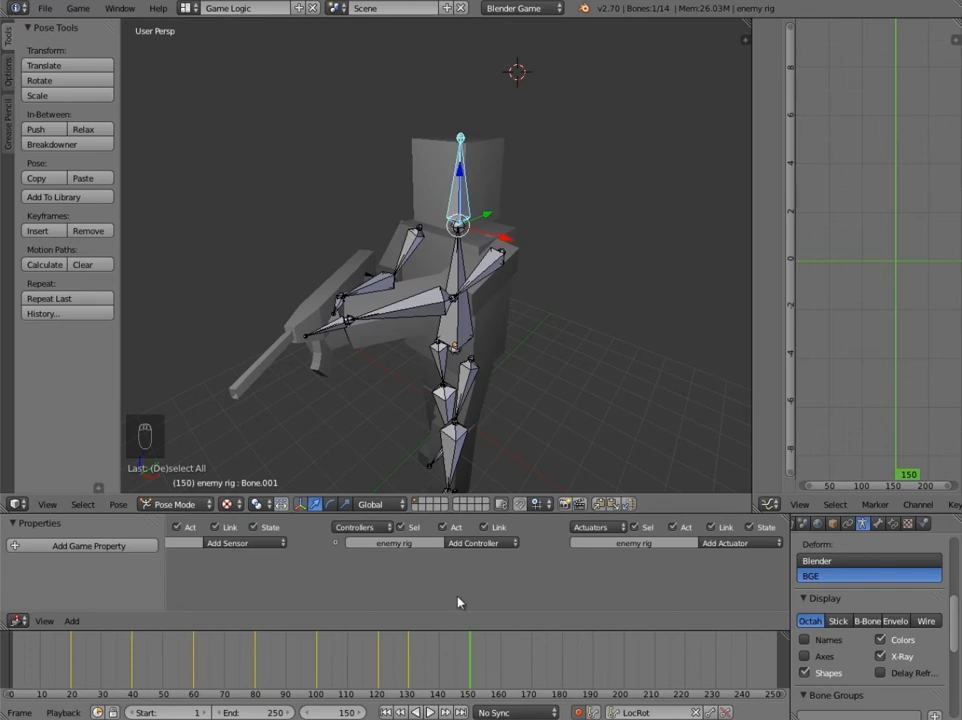
{"action": "key", "text": "r"}
{"action": "key", "text": "z"}
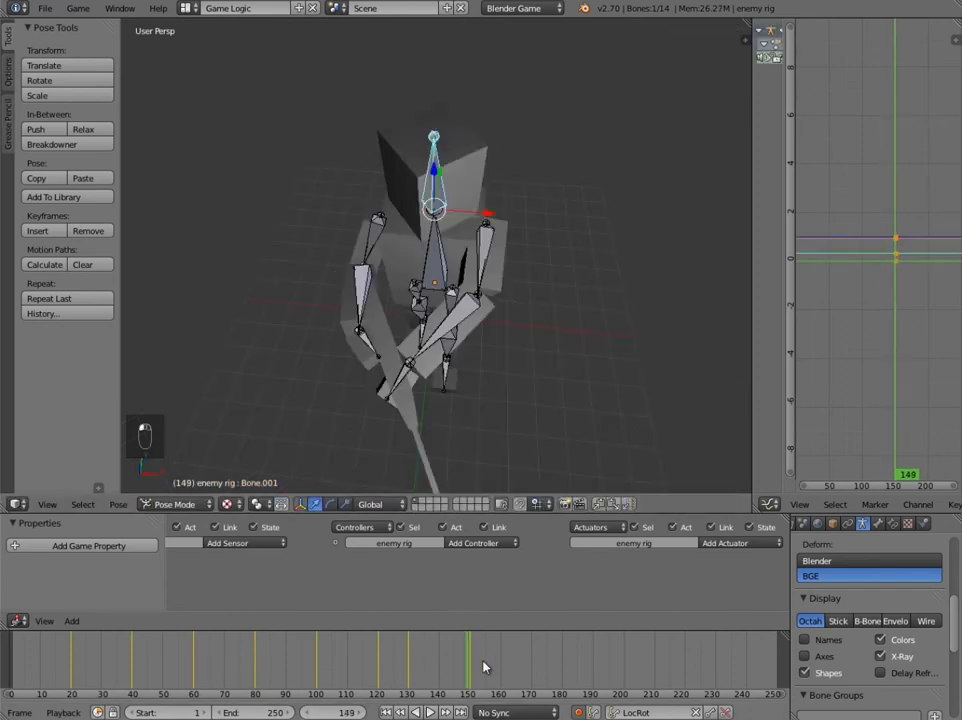
Go to frame 180 and rotate the head bone about the global Z axis to face the opposite side.
{"action": "left_click", "coordinate": [475, 664]}
{"action": "left_click_drag", "start_coordinate": [475, 664], "coordinate": [563, 666]}
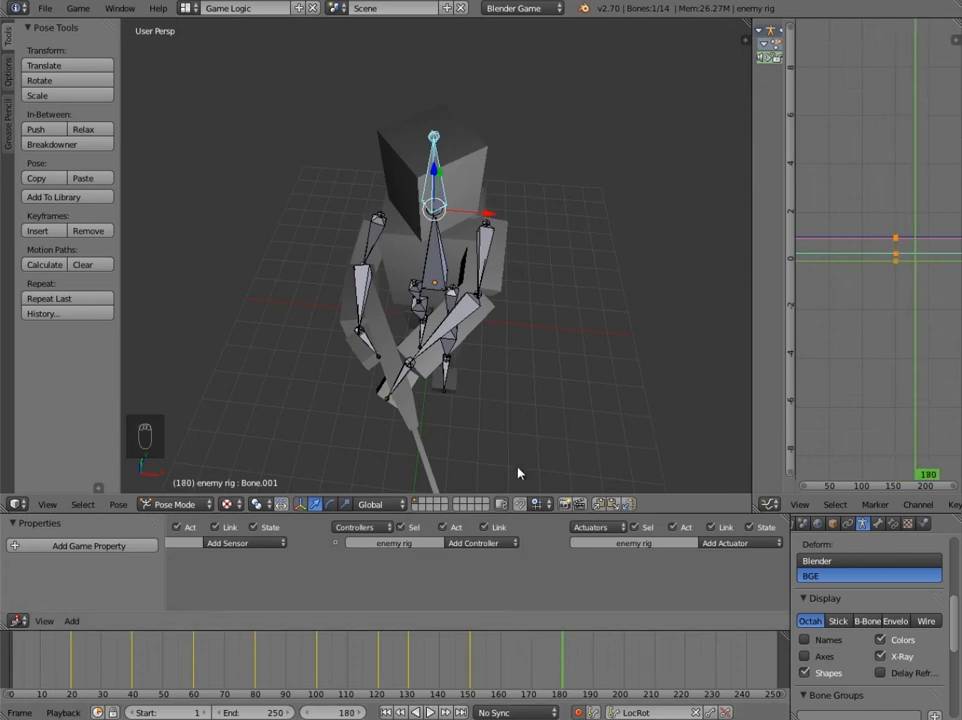
{"action": "key", "text": "r"}
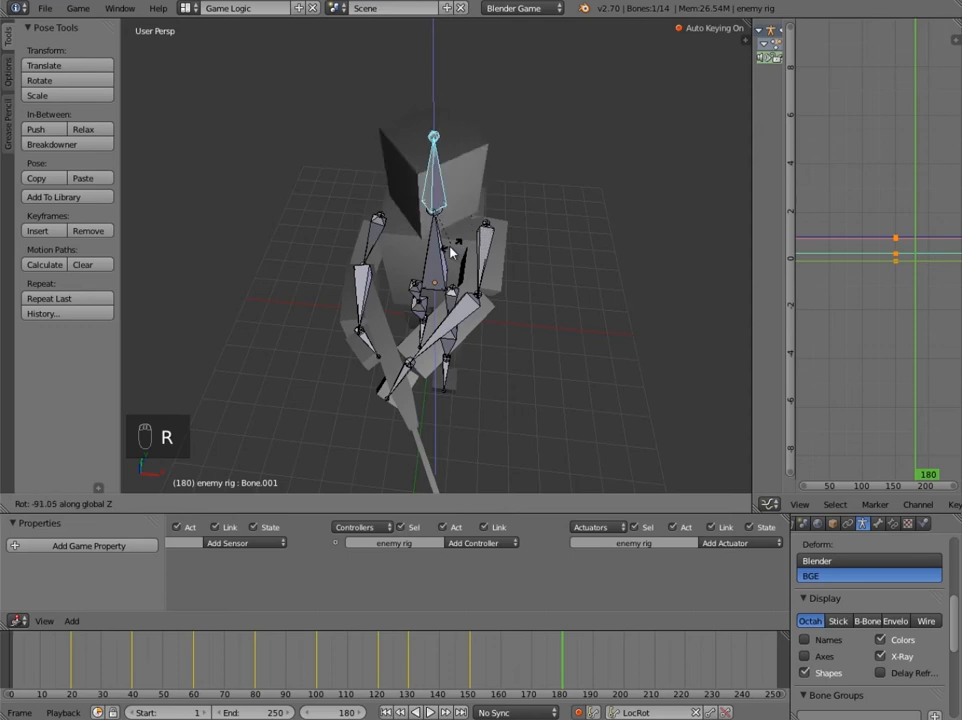
{"action": "left_click", "coordinate": [447, 255]}
{"action": "middle_click_drag", "start_coordinate": [447, 255], "coordinate": [348, 400]}
{"action": "key", "text": "r"}
{"action": "left_click", "coordinate": [535, 230]}
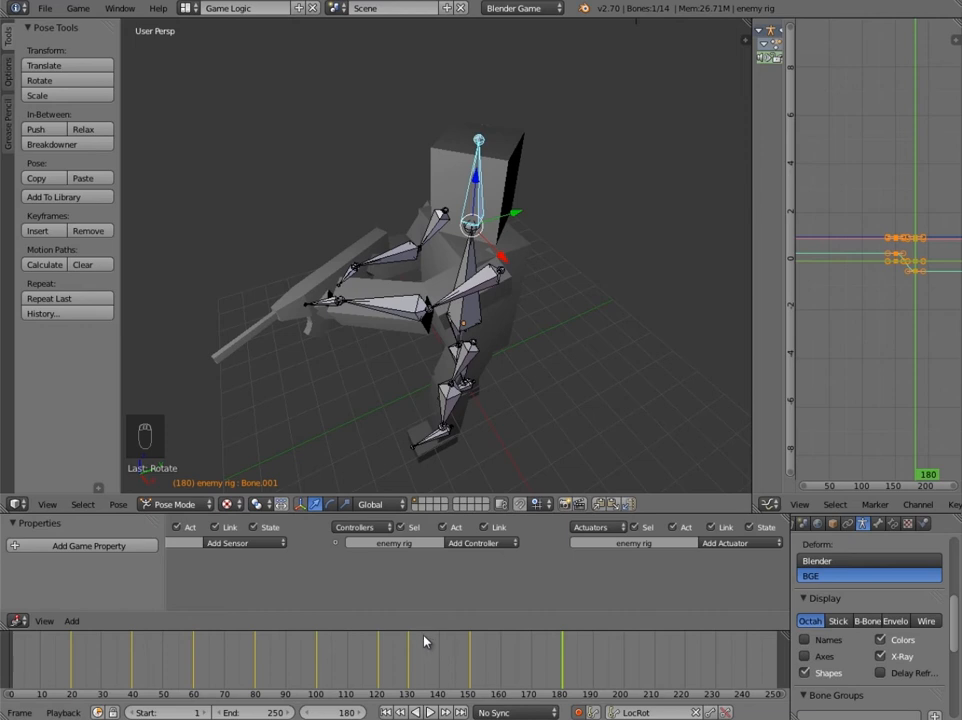
Return to frame 130 and rotate the head bone about the global Z axis to face straight ahead.
{"action": "left_click_drag", "start_coordinate": [470, 663], "coordinate": [409, 671]}
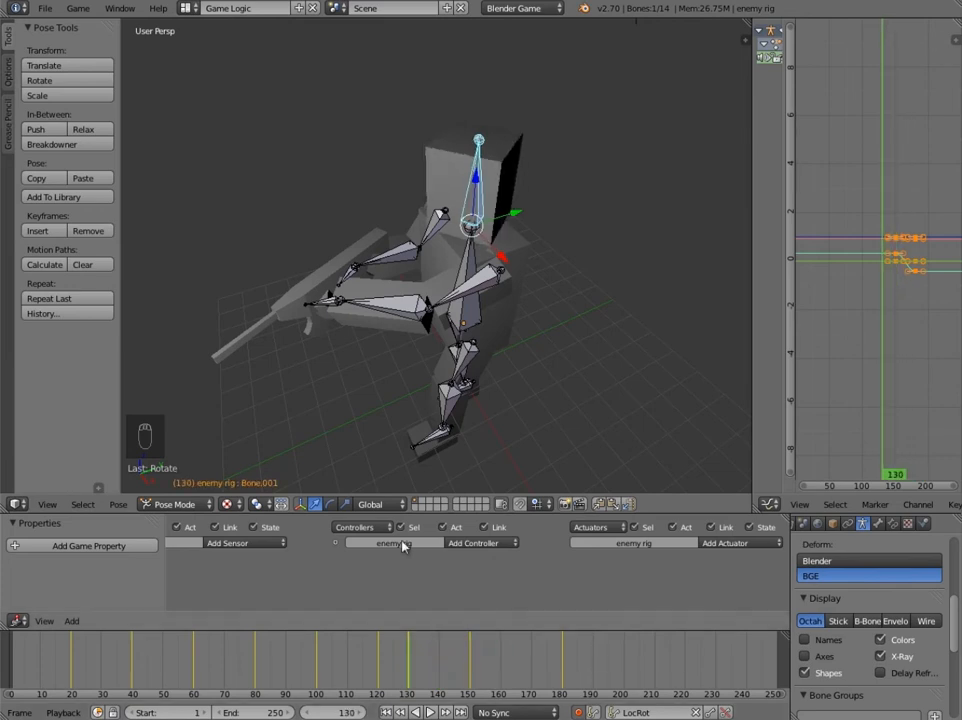
{"action": "middle_click_drag", "start_coordinate": [455, 399], "coordinate": [554, 186]}
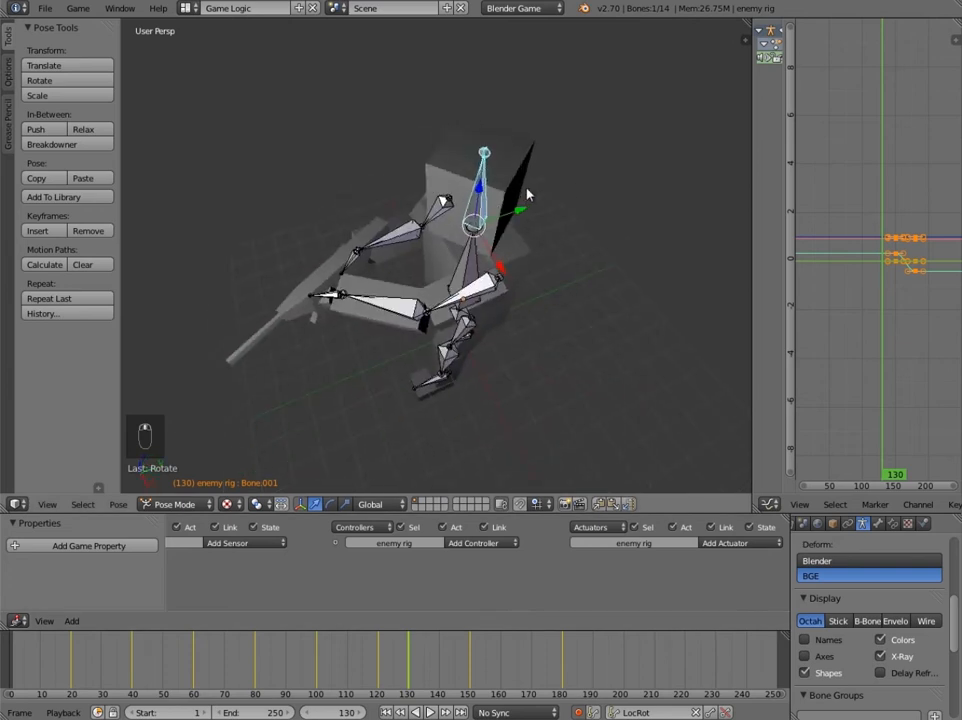
{"action": "key", "text": "r"}
{"action": "key", "text": "z"}
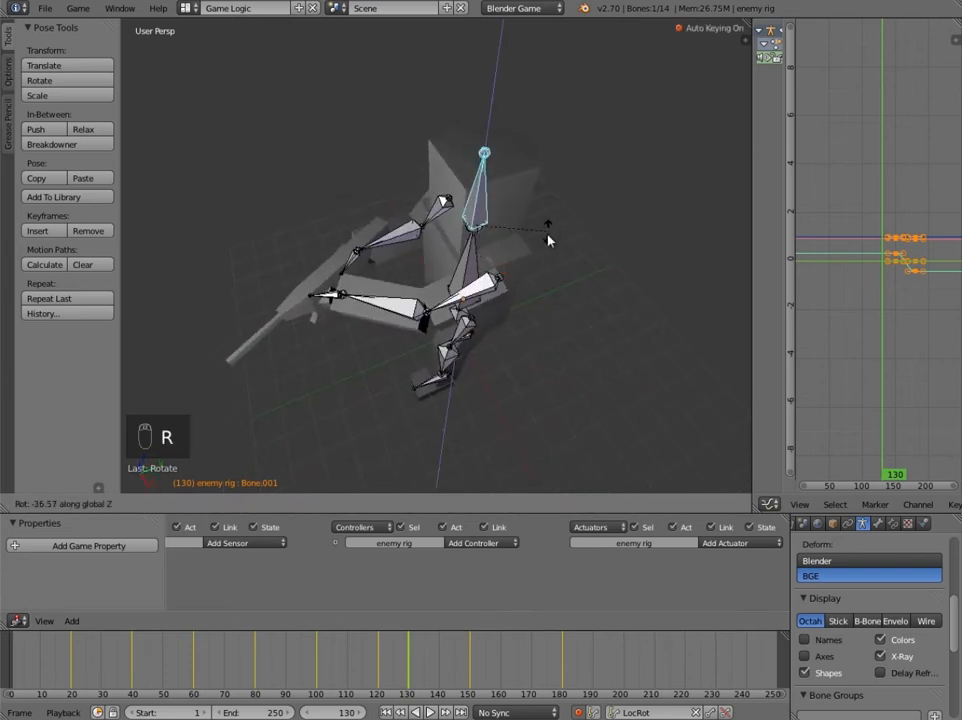
{"action": "left_click", "coordinate": [548, 240]}
Duplicate the head bone's frame 130 keyframes in the F-Curve editor and offset the copies by 70 frames.
{"action": "middle_click_drag", "start_coordinate": [548, 240], "coordinate": [380, 275]}
{"action": "left_click_drag", "start_coordinate": [410, 672], "coordinate": [562, 672]}
{"action": "middle_click_drag", "start_coordinate": [362, 293], "coordinate": [406, 297]}
{"action": "left_click_drag", "start_coordinate": [567, 657], "coordinate": [622, 673]}
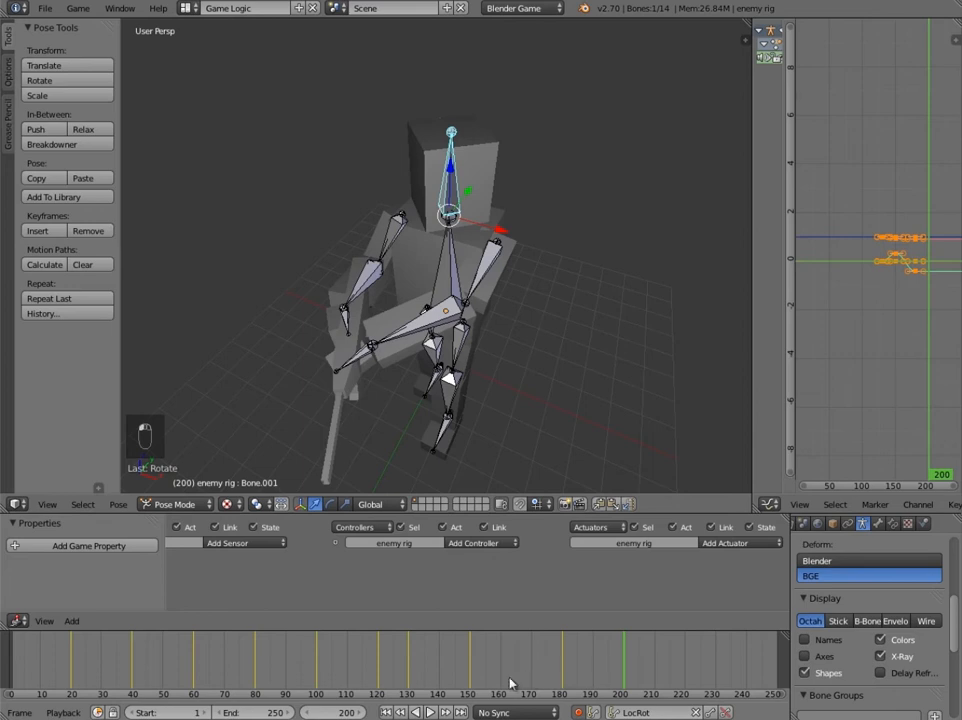
{"action": "left_click_drag", "start_coordinate": [446, 667], "coordinate": [410, 666]}
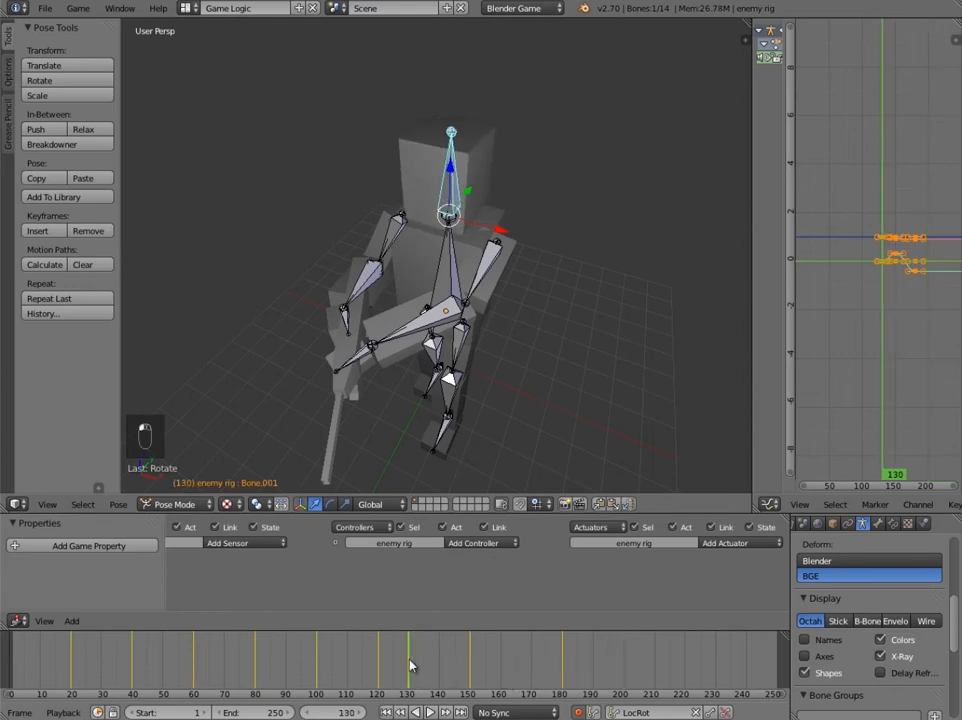
{"action": "key", "text": "a"}
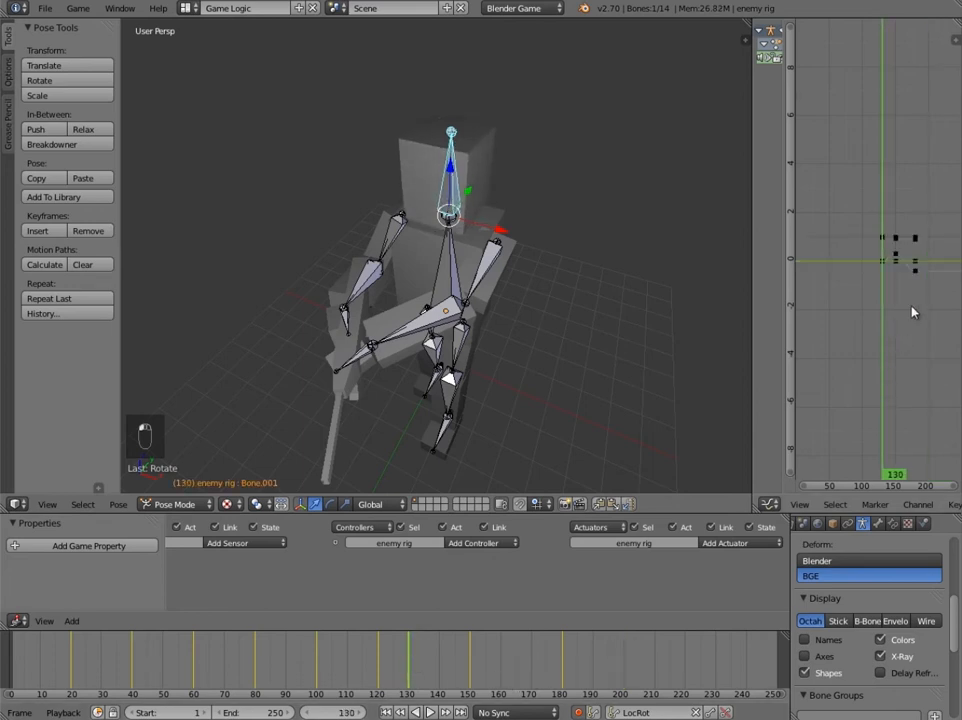
{"action": "key", "text": "ctrl+k"}
{"action": "key", "text": "shift+d"}
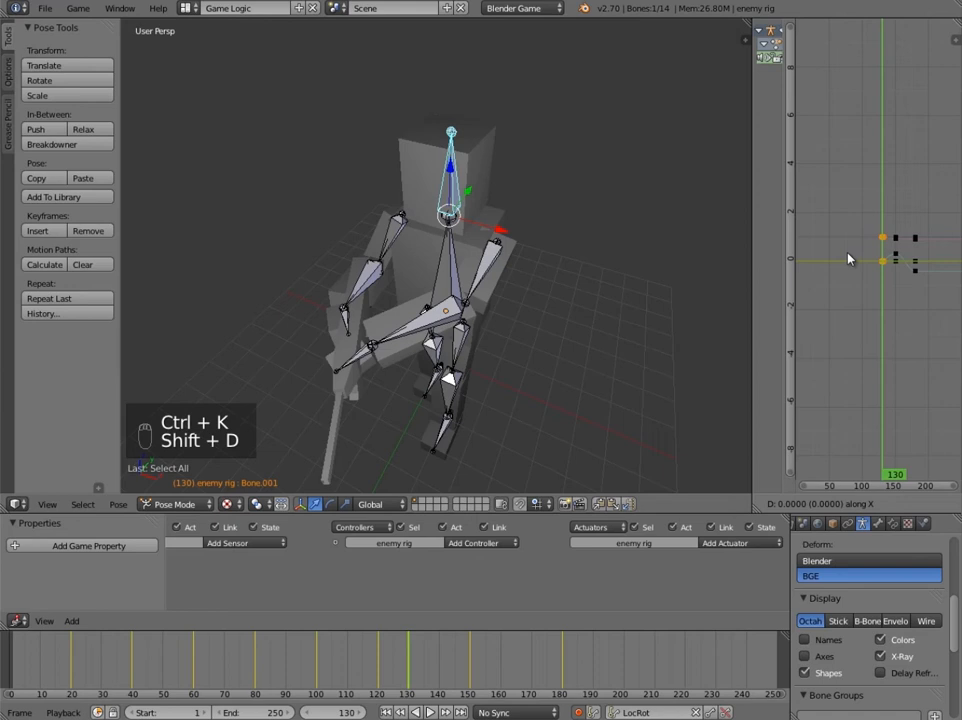
{"action": "type", "text": "70"}
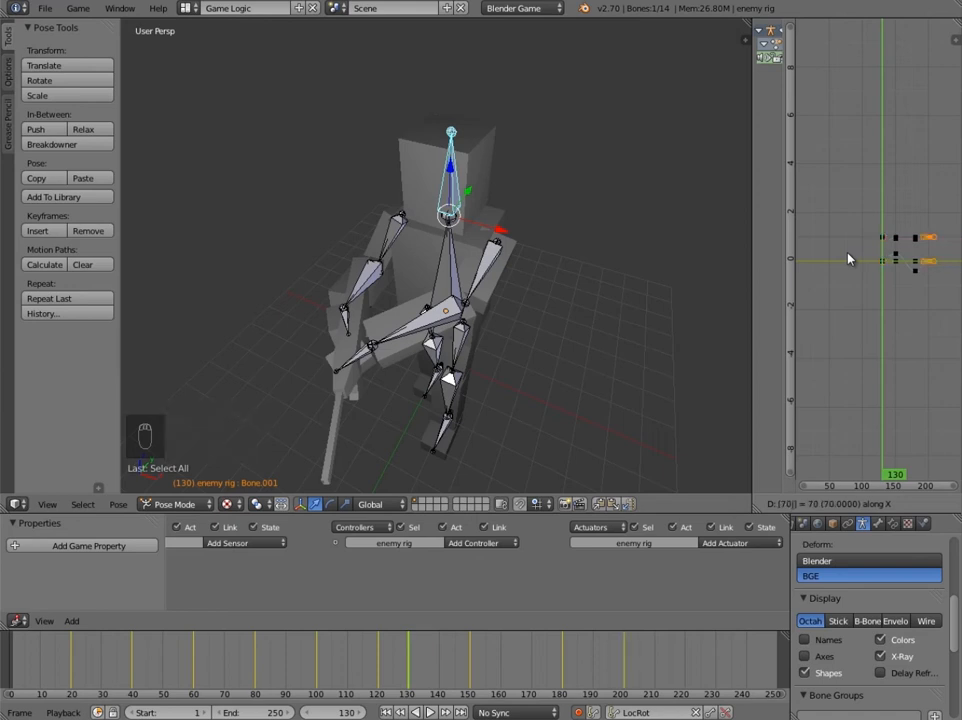
Scrub through the Alert animation frames and examine the head turn and the arm pose.
{"action": "left_click", "coordinate": [624, 670]}
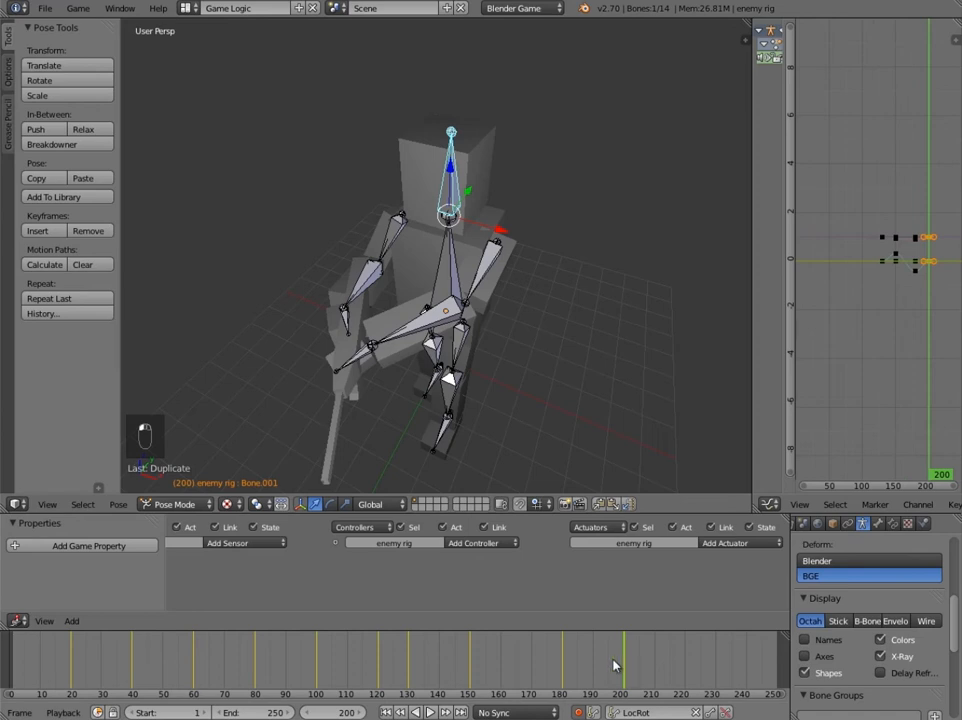
{"action": "left_click", "coordinate": [395, 667]}
{"action": "left_click_drag", "start_coordinate": [395, 667], "coordinate": [478, 672]}
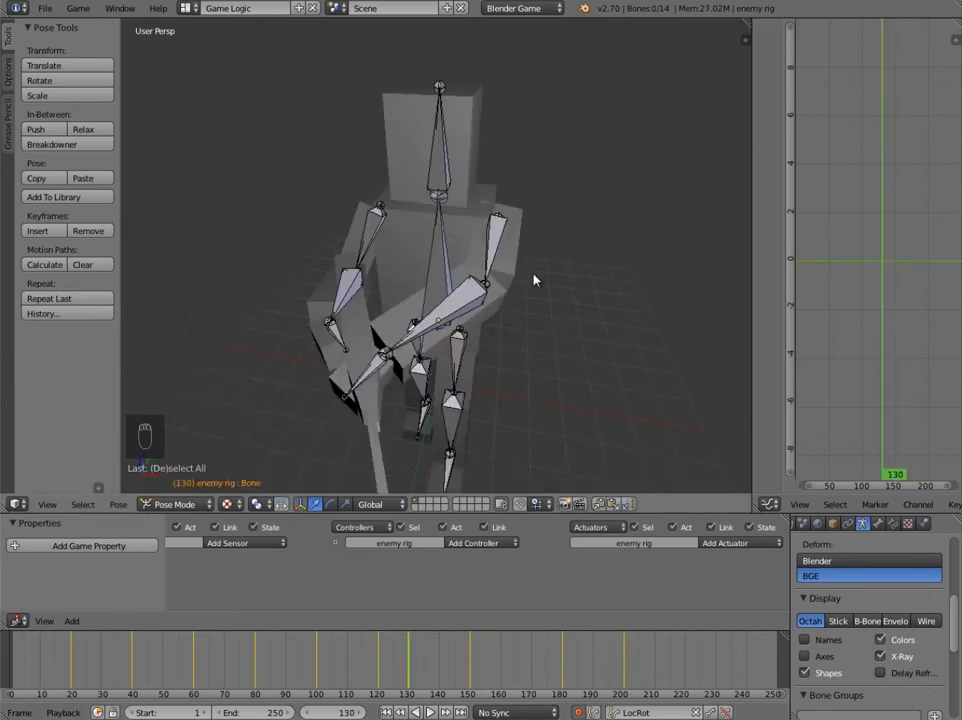
{"action": "middle_click_drag", "start_coordinate": [533, 275], "coordinate": [509, 298]}
{"action": "scroll", "coordinate": [505, 299], "scroll_direction": "down", "scroll_amount": 4}
{"action": "middle_click_drag", "start_coordinate": [410, 320], "coordinate": [507, 350]}
{"action": "scroll", "coordinate": [436, 328], "scroll_direction": "up", "scroll_amount": 3}
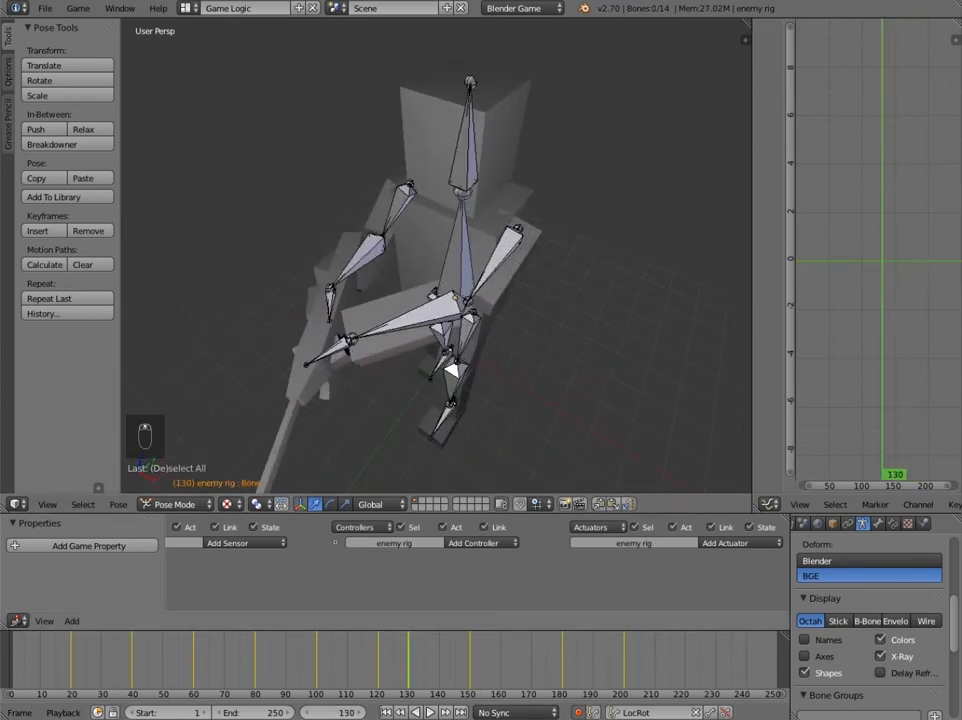
Select both upper arm bones, Bone.005 and Bone.002, and insert LocRot keyframes for them at frame 130.
{"action": "right_click", "coordinate": [400, 215]}
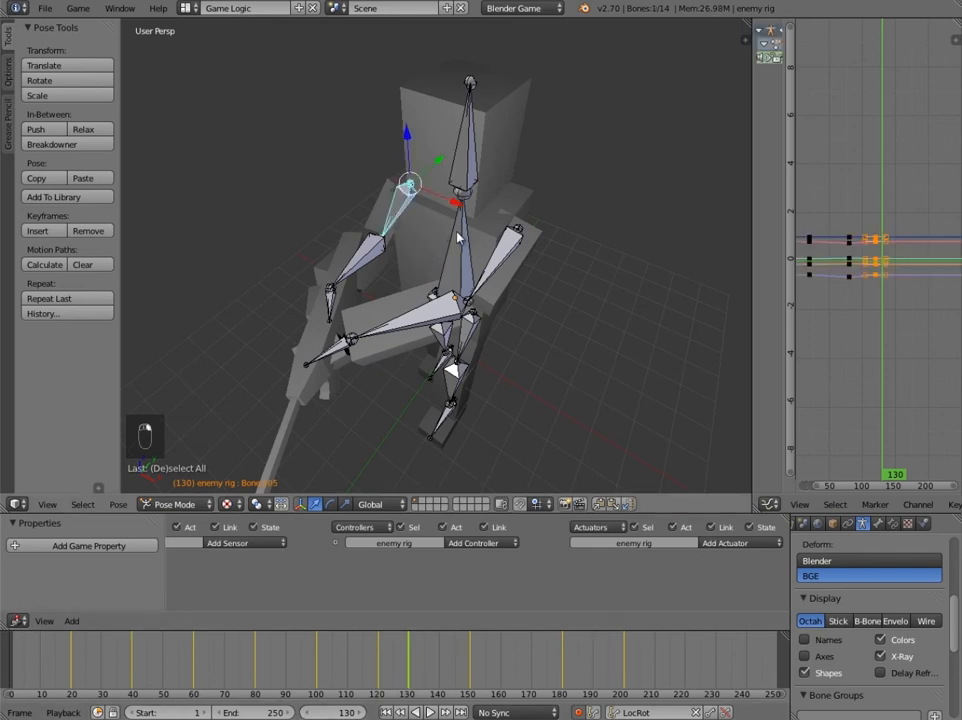
{"action": "right_click", "coordinate": [517, 243], "text": "shift"}
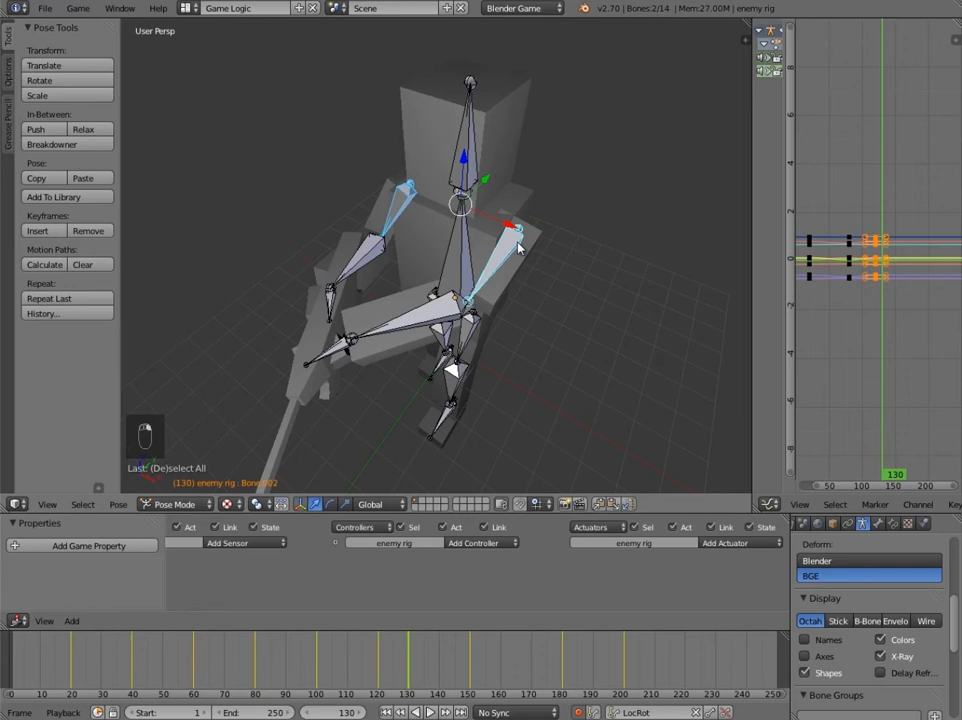
{"action": "key", "text": "i"}
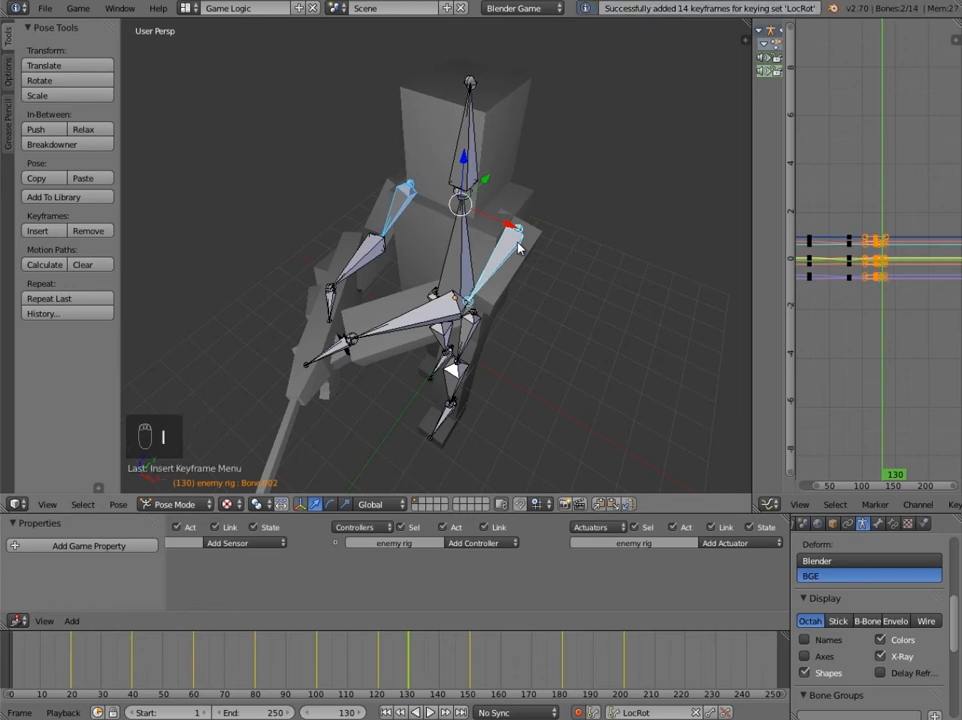
Go to frame 150 and rotate both upper arm bones about the global Z axis.
{"action": "left_click_drag", "start_coordinate": [419, 677], "coordinate": [474, 669]}
{"action": "scroll", "coordinate": [551, 333], "scroll_direction": "down", "scroll_amount": 2}
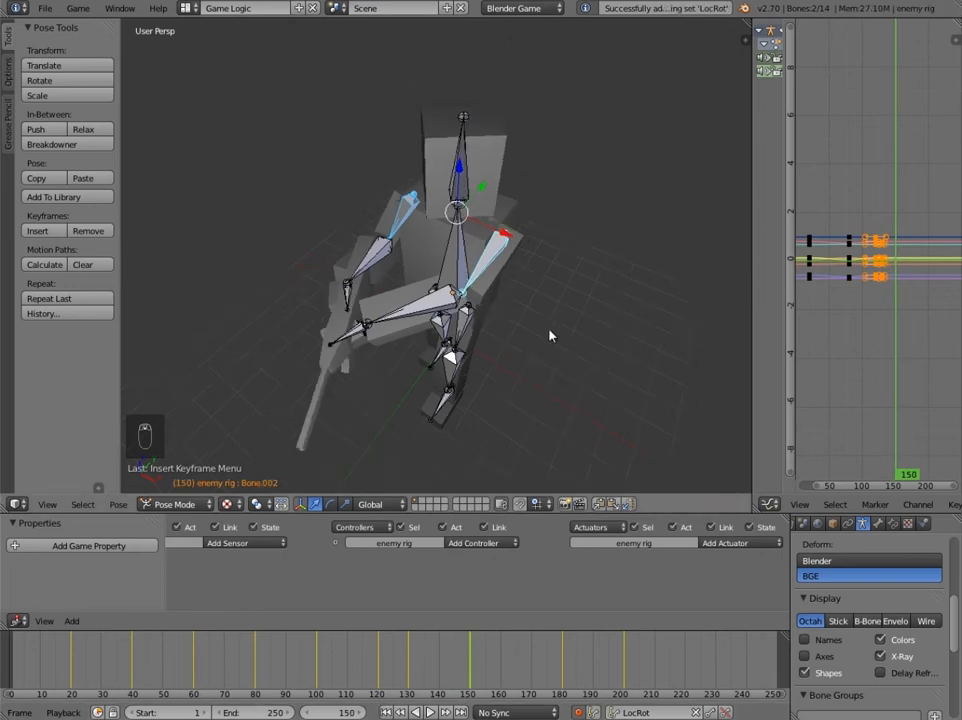
{"action": "scroll", "coordinate": [557, 350], "scroll_direction": "up", "scroll_amount": 2}
{"action": "key", "text": "r"}
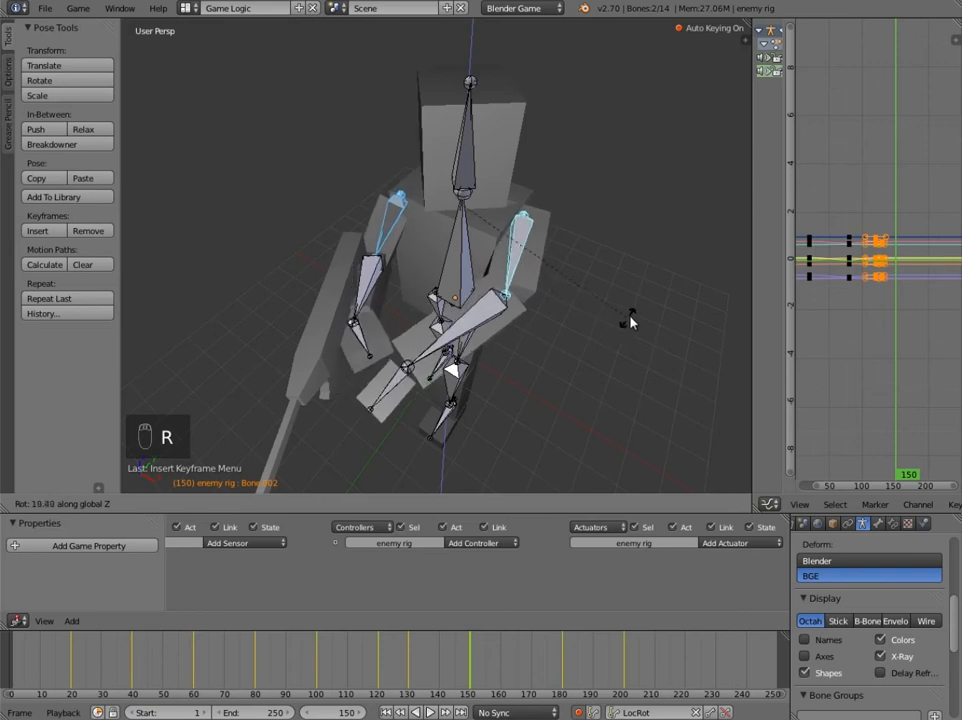
At frame 150, rotate the two selected upper-arm bones about the global Z axis to swing the arms to one side.
{"action": "left_click", "coordinate": [670, 298]}
{"action": "middle_click_drag", "start_coordinate": [670, 298], "coordinate": [576, 312]}
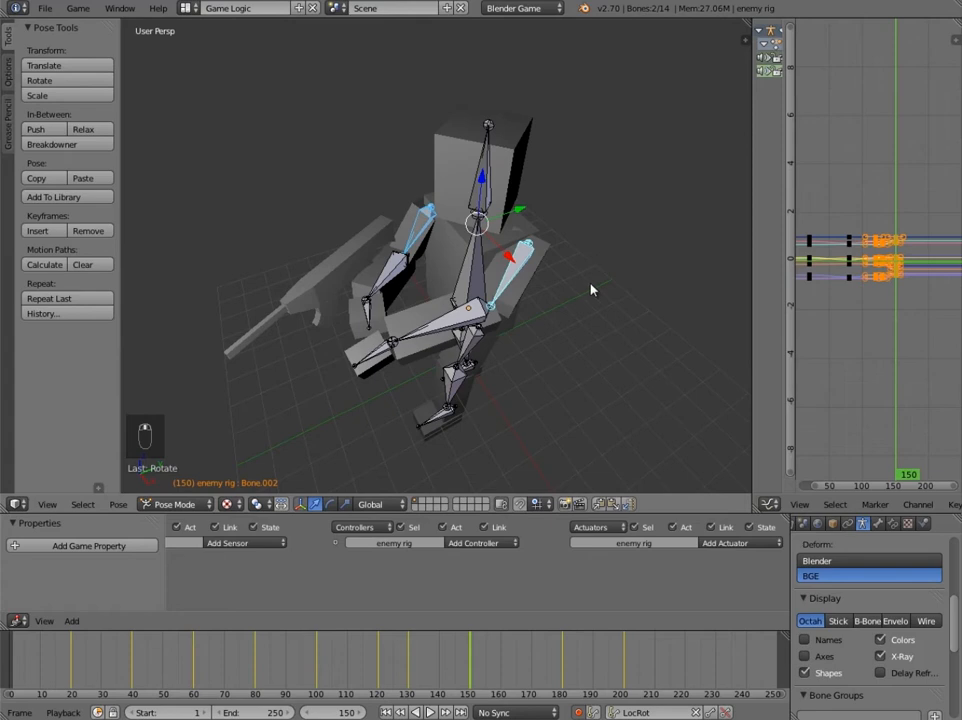
{"action": "key", "text": "r"}
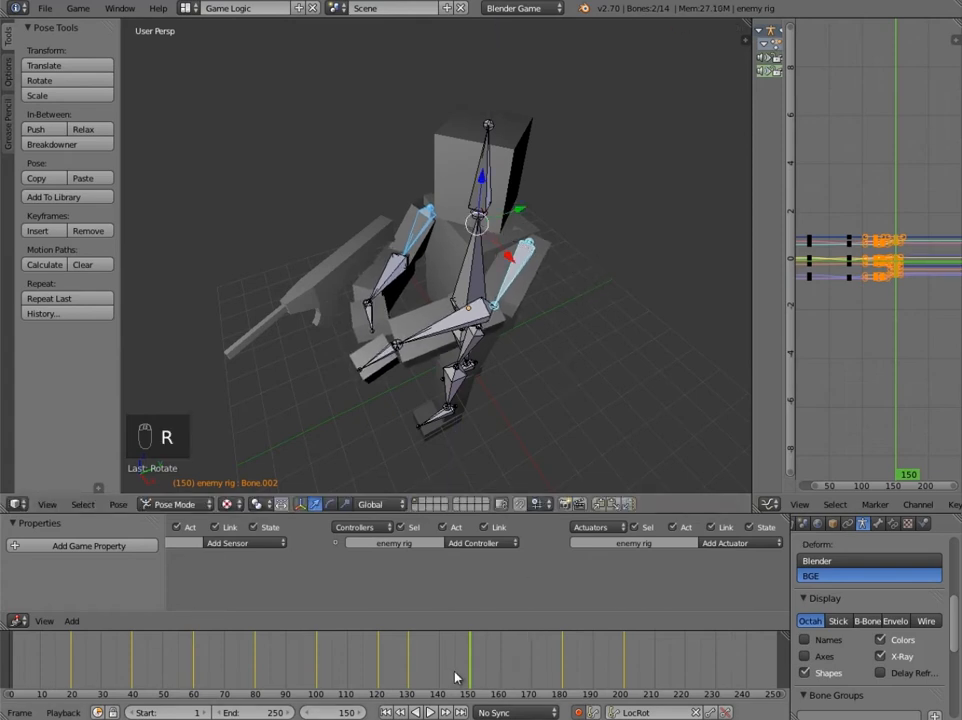
At frame 180, rotate the two upper-arm bones about the global Z axis to swing the arms to the opposite side.
{"action": "left_click_drag", "start_coordinate": [480, 667], "coordinate": [565, 667]}
{"action": "middle_click_drag", "start_coordinate": [435, 262], "coordinate": [552, 202]}
{"action": "key", "text": "r"}
{"action": "key", "text": "z"}
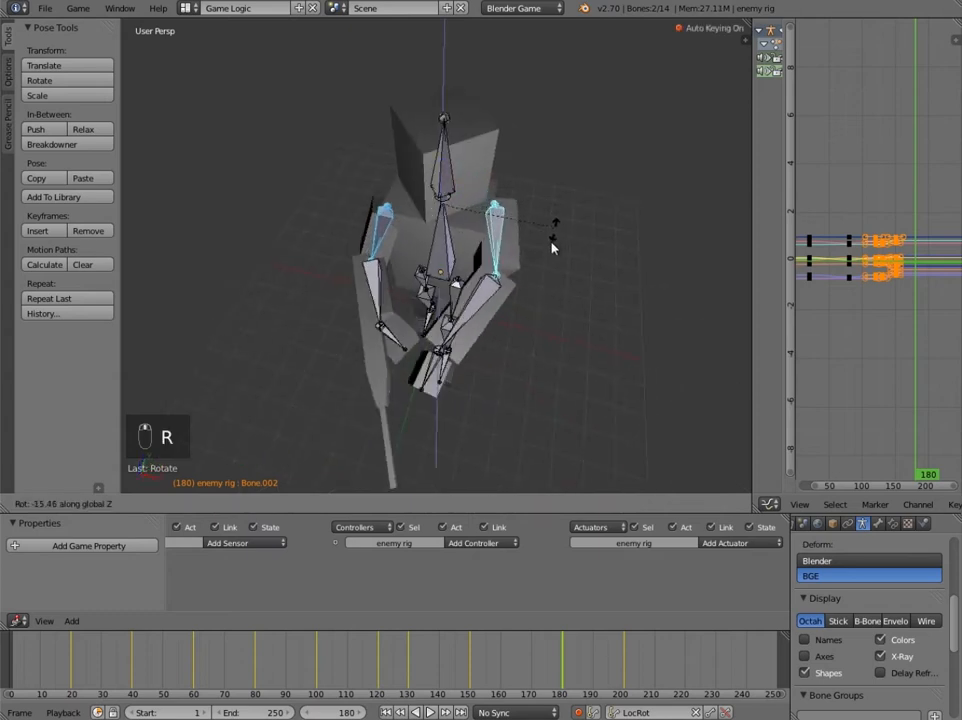
{"action": "left_click", "coordinate": [490, 313]}
{"action": "middle_click_drag", "start_coordinate": [490, 313], "coordinate": [413, 286]}
{"action": "key", "text": "r"}
{"action": "key", "text": "z"}
{"action": "left_click", "coordinate": [571, 281]}
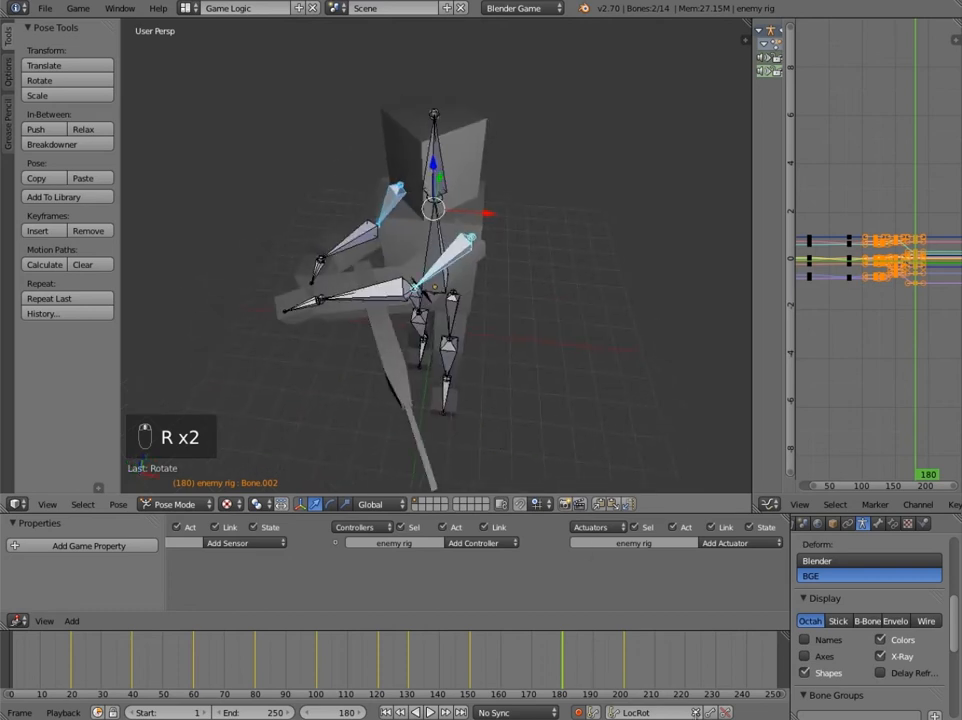
Duplicate the upper-arm bones' keyframes from frame 130 to frame 200 in the graph.
{"action": "left_click", "coordinate": [624, 672]}
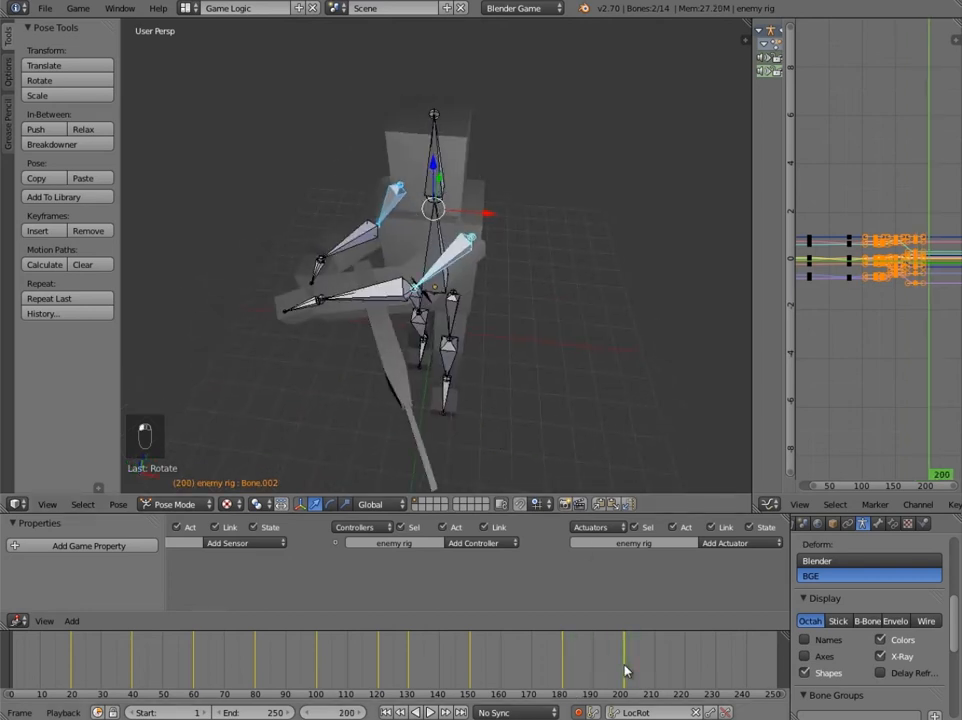
{"action": "left_click_drag", "start_coordinate": [624, 672], "coordinate": [407, 678]}
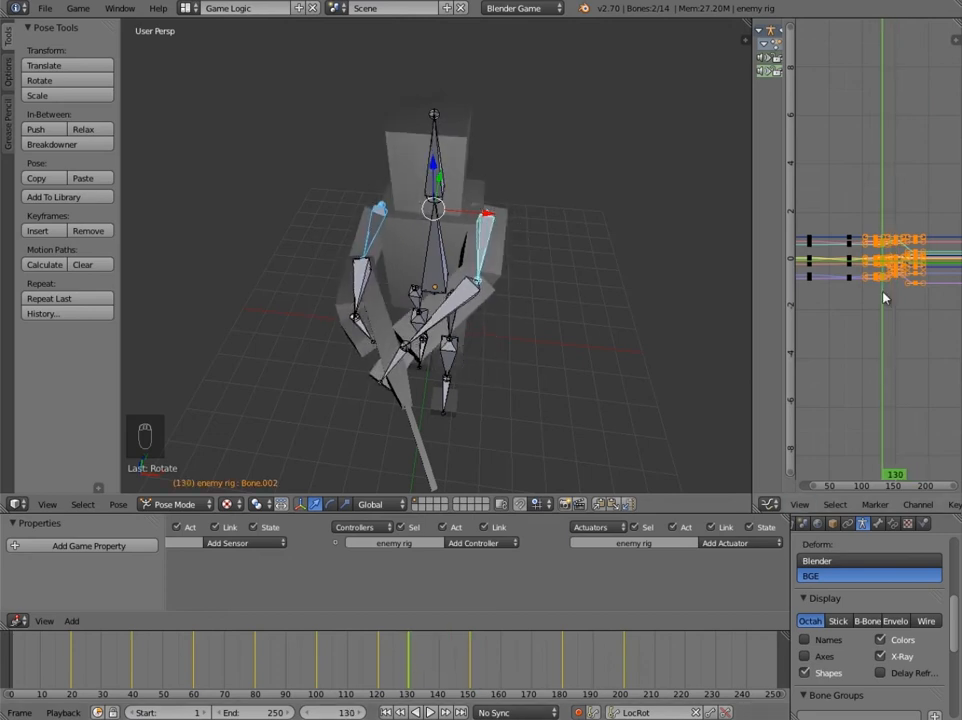
{"action": "key", "text": "a"}
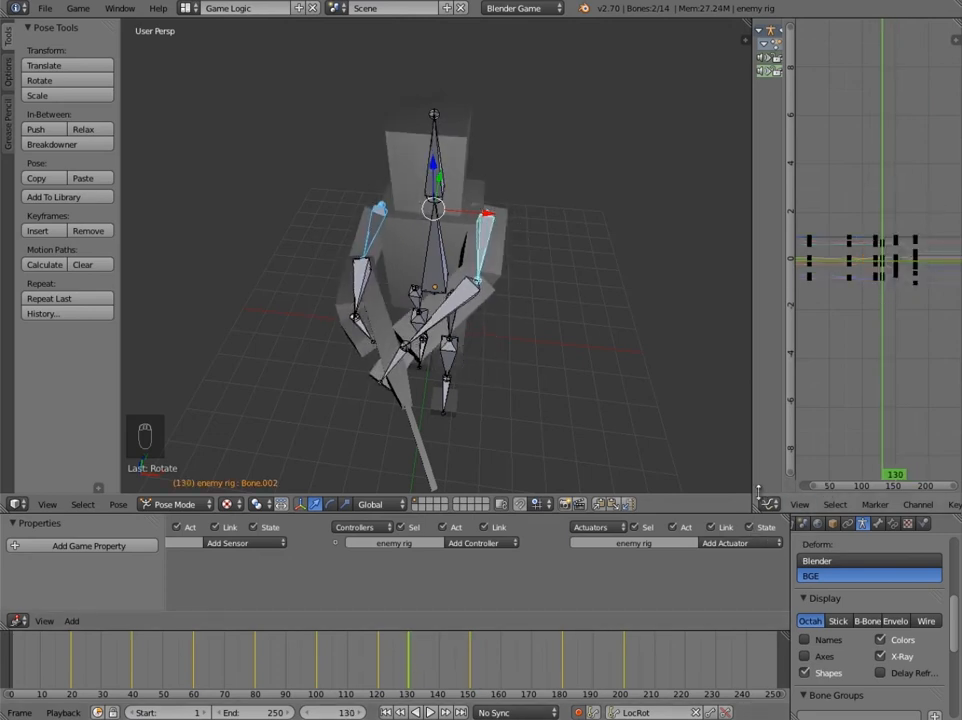
{"action": "key", "text": "ctrl+k"}
{"action": "key", "text": "shift+d"}
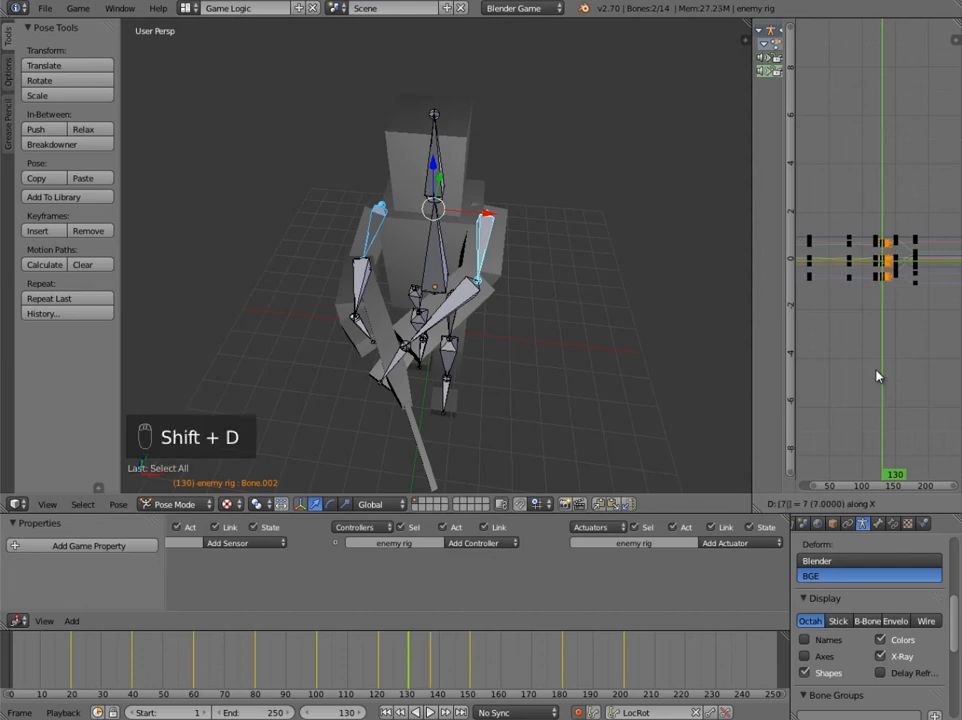
{"action": "key", "text": "Return"}
Scrub through and play back the animation from about frame 119 to review the arm swing.
{"action": "left_click_drag", "start_coordinate": [414, 657], "coordinate": [680, 671]}
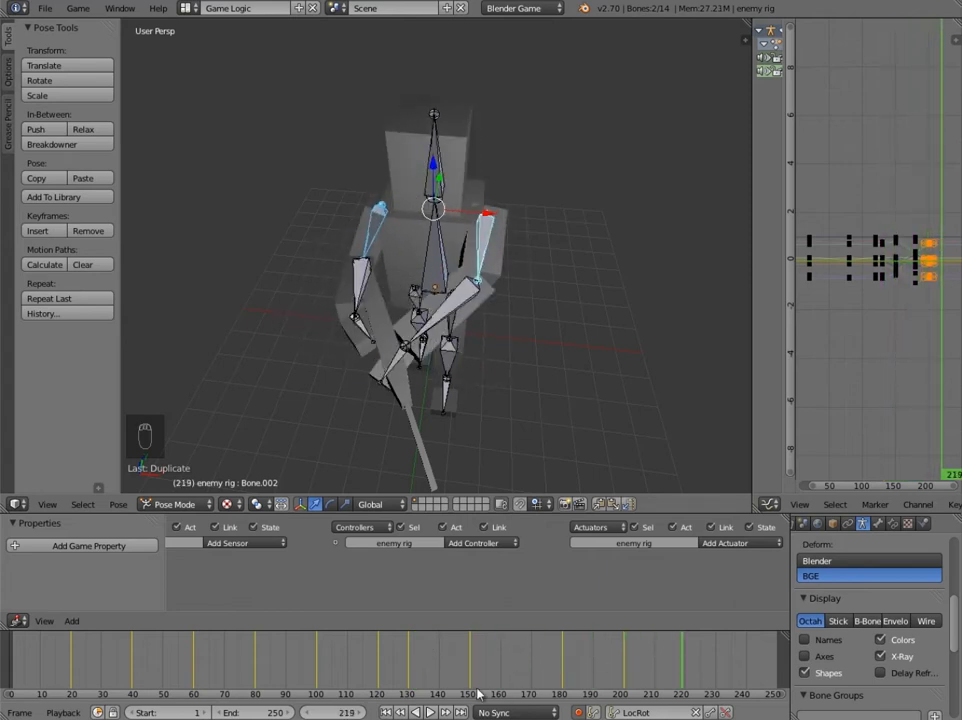
{"action": "left_click_drag", "start_coordinate": [374, 665], "coordinate": [539, 663]}
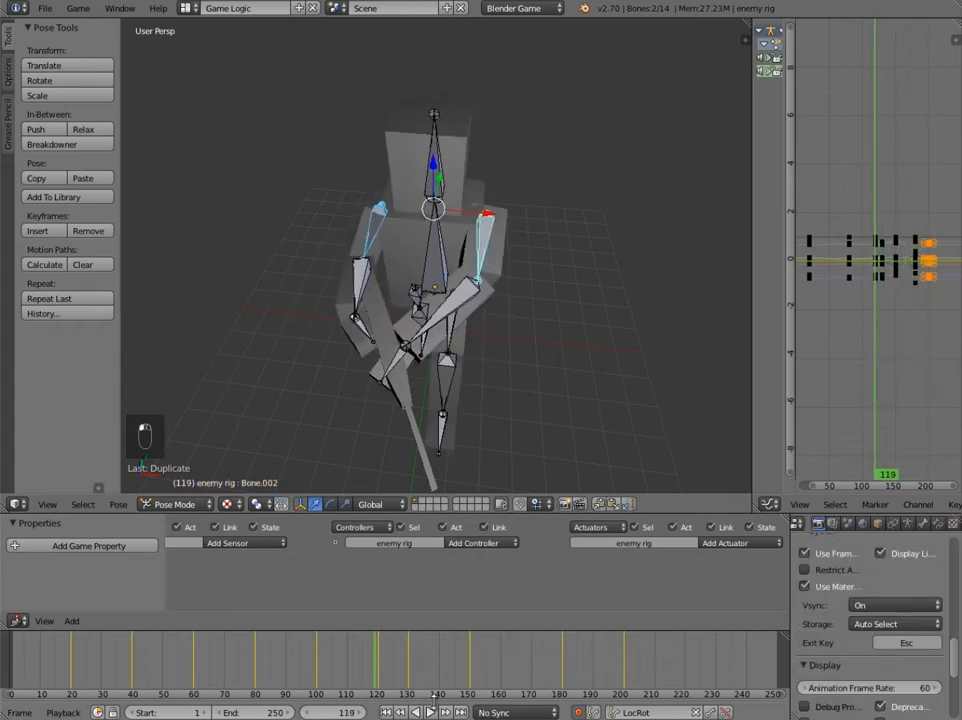
{"action": "left_click", "coordinate": [430, 712]}
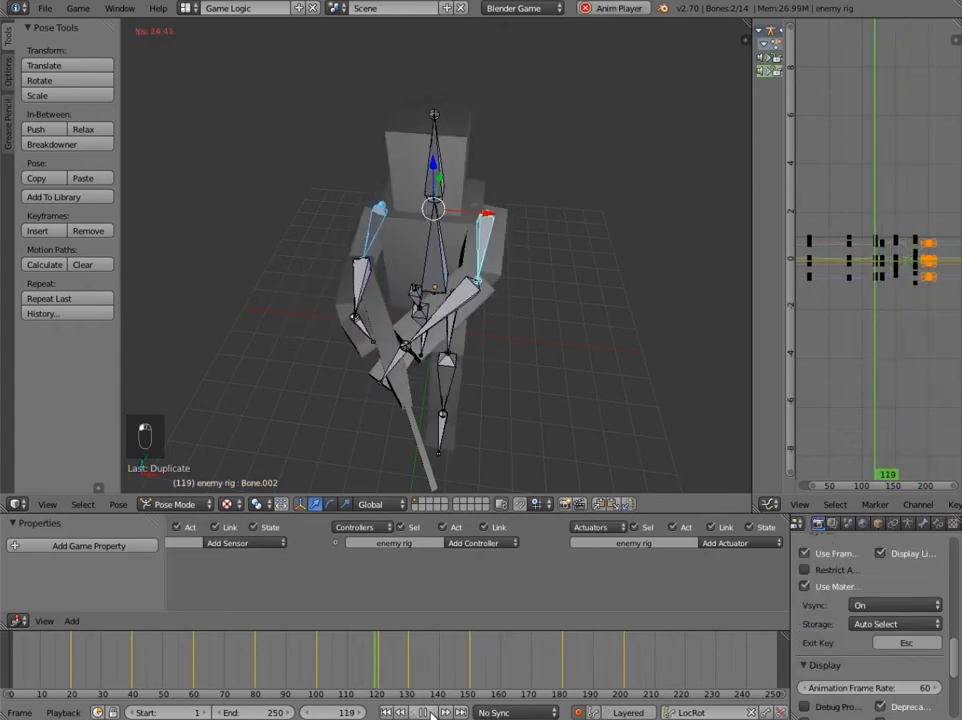
{"action": "left_click", "coordinate": [432, 713]}
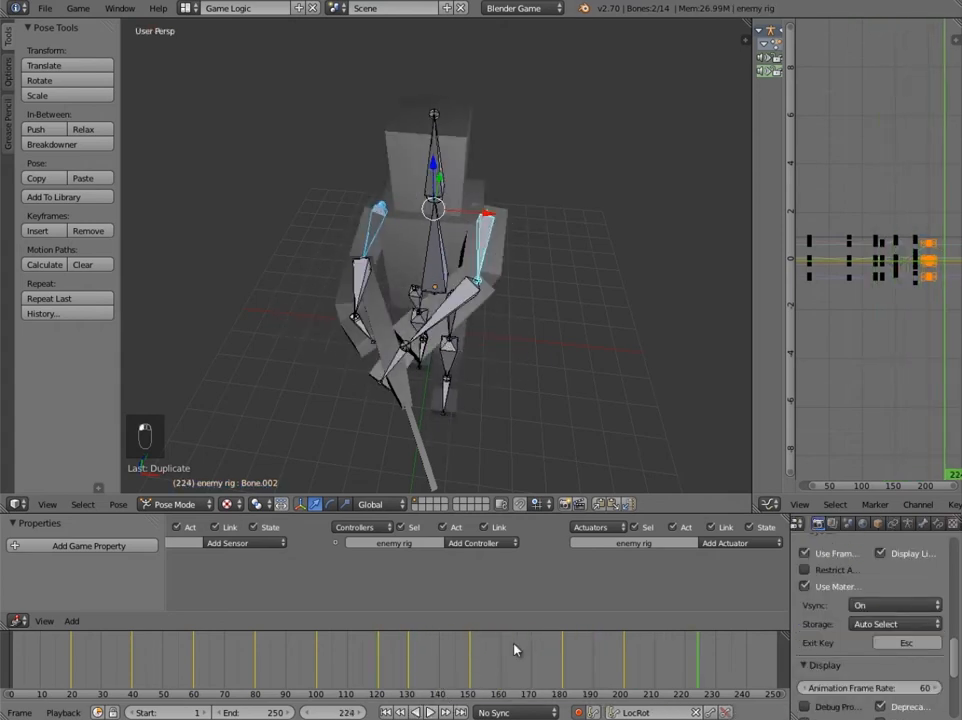
Select all bones of the enemy rig and move their frame 200 keyframes forward by 30 frames.
{"action": "left_click", "coordinate": [468, 643]}
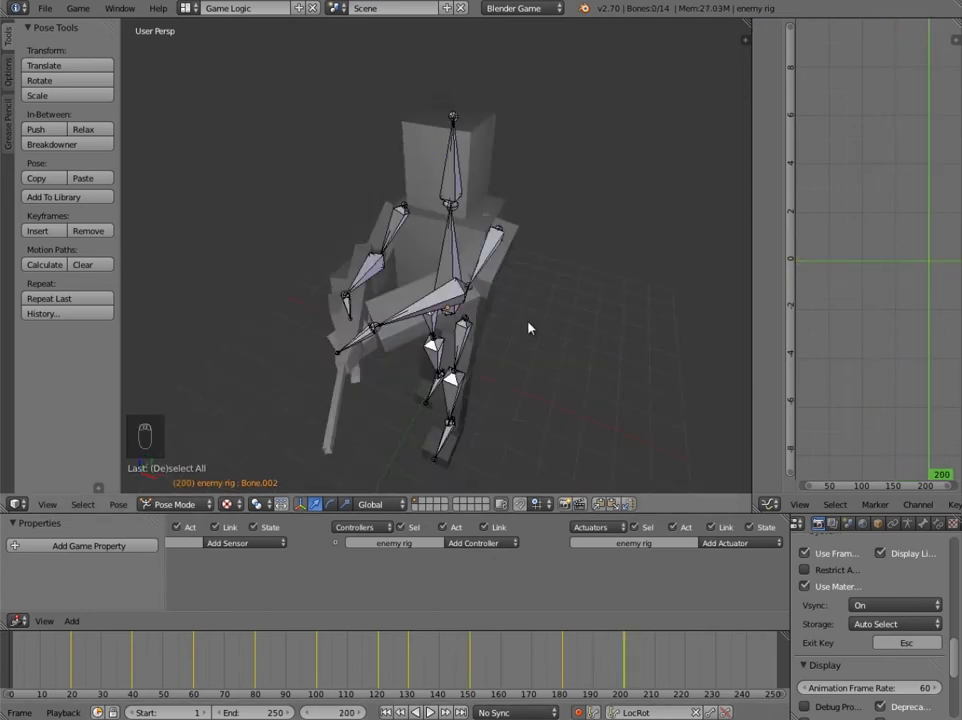
{"action": "key", "text": "a"}
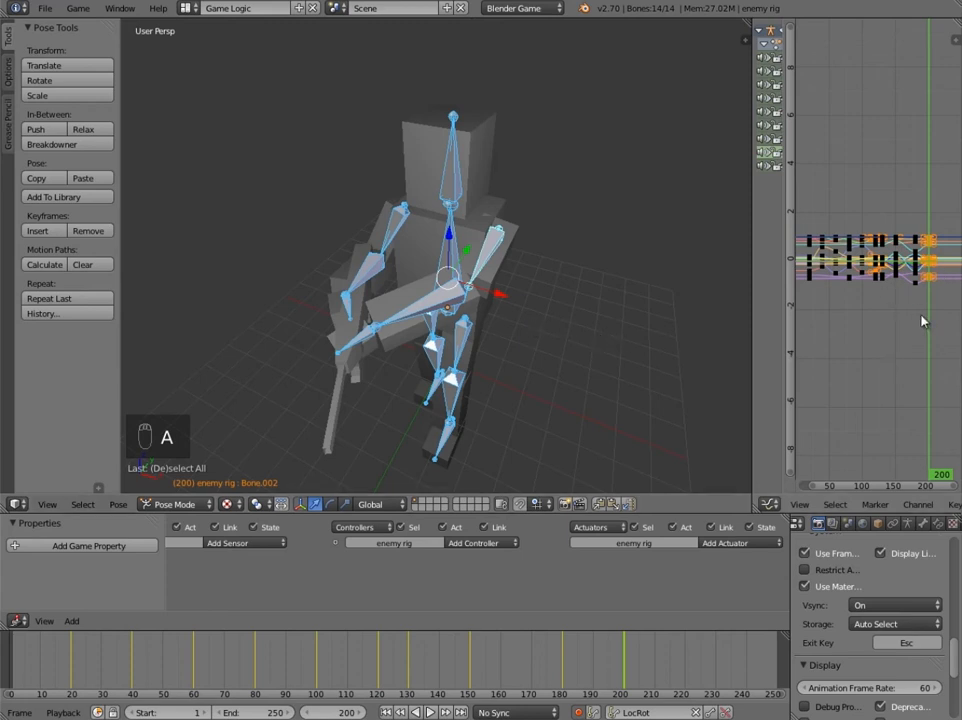
{"action": "key", "text": "a"}
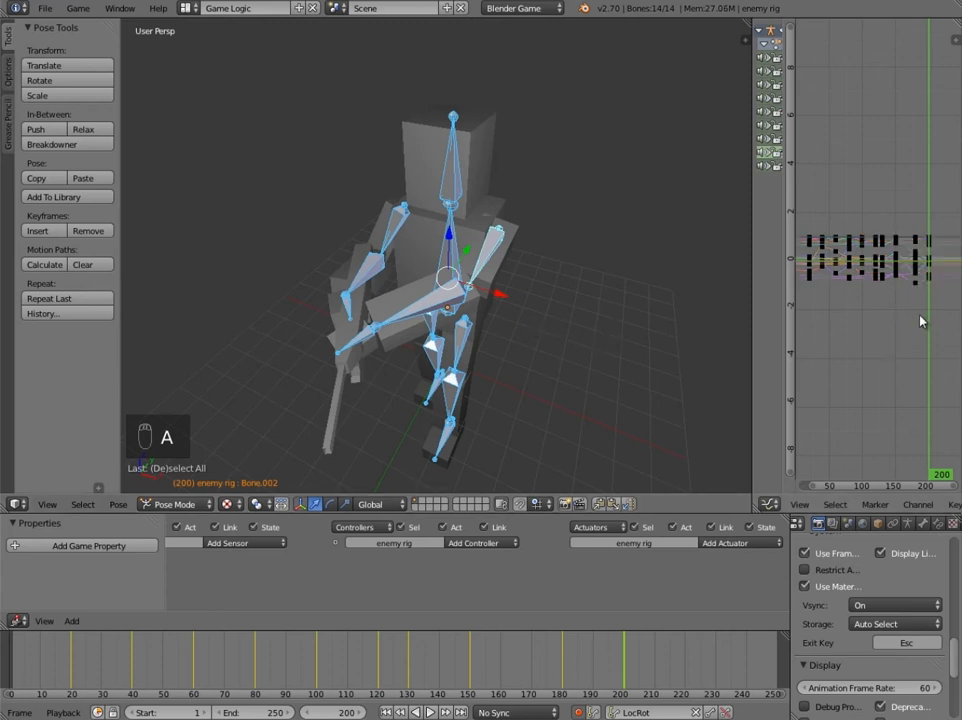
{"action": "right_click", "coordinate": [922, 321], "text": "alt"}
{"action": "key", "text": "g"}
{"action": "key", "text": "x"}
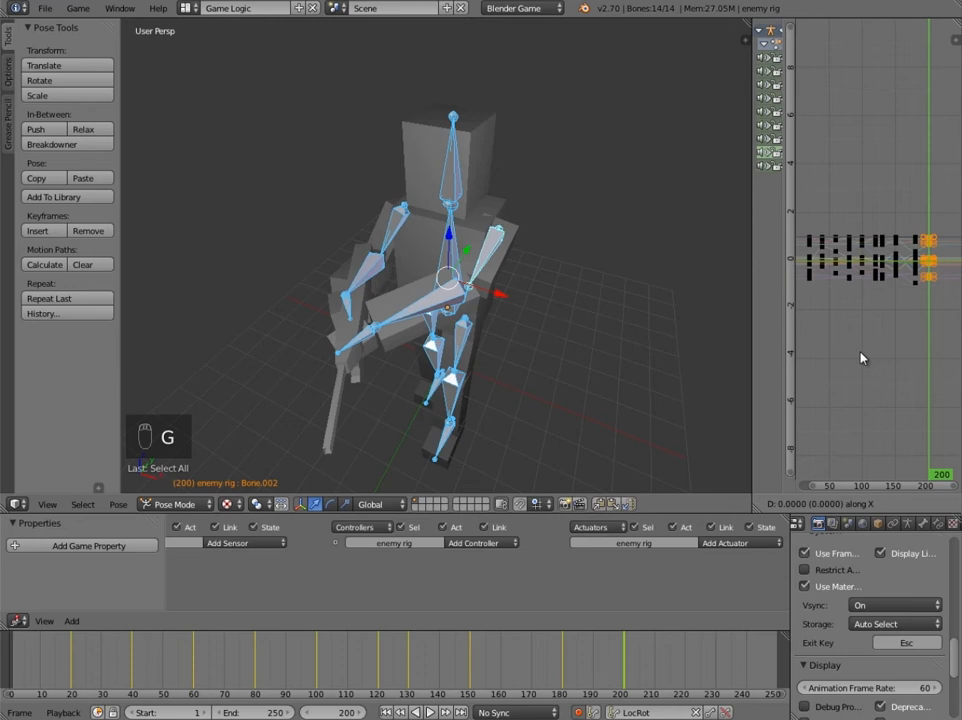
{"action": "type", "text": "30"}
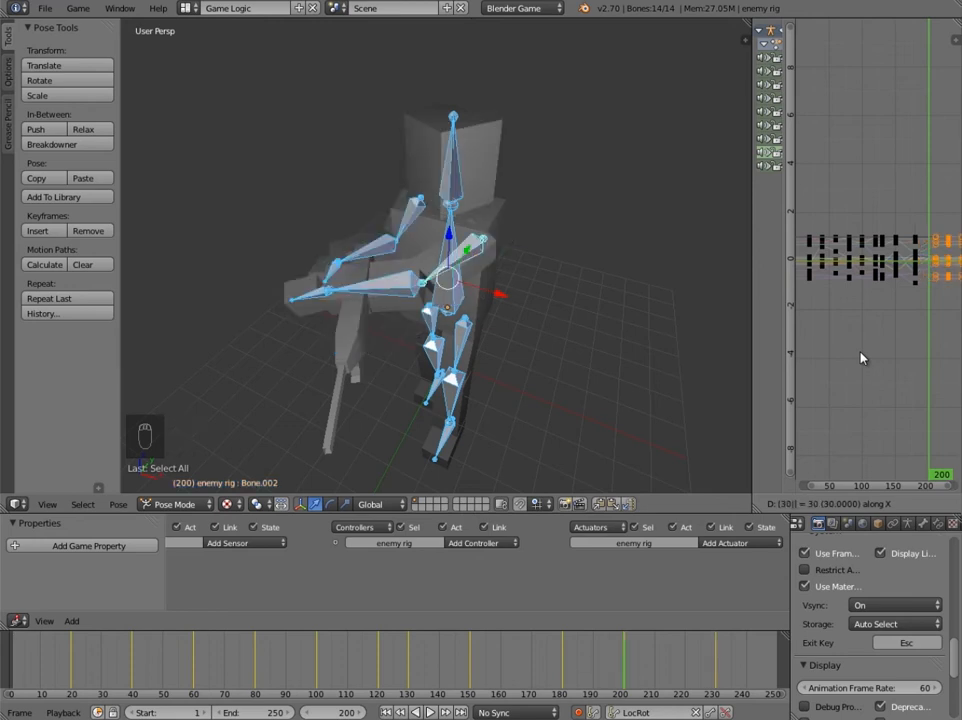
{"action": "key", "text": "Return"}
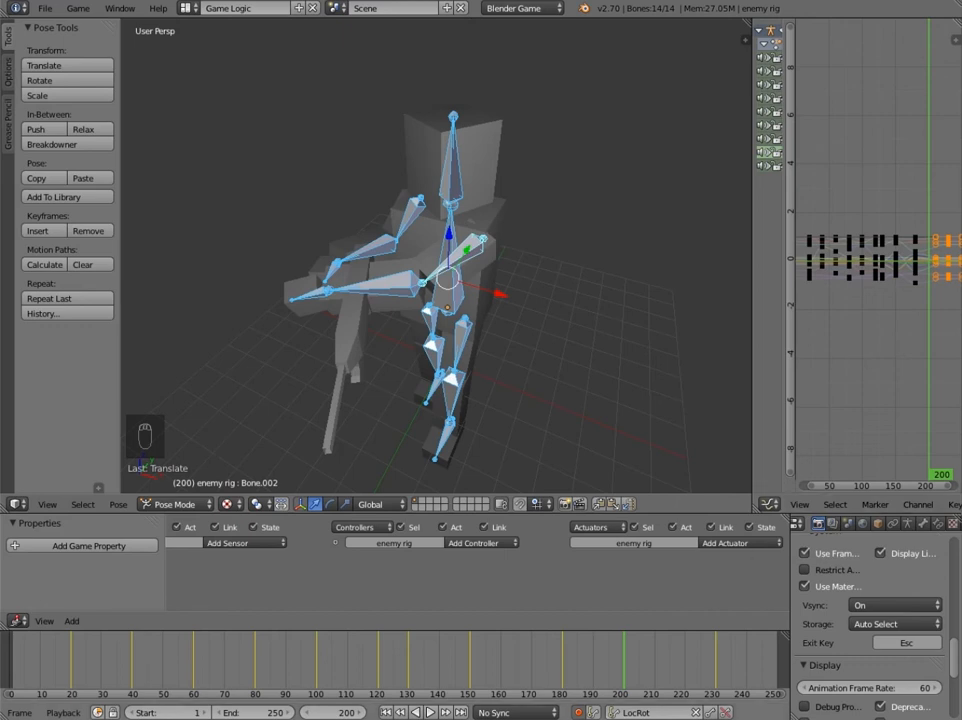
Select all keyframes at frame 180 and move them forward by 20 frames.
{"action": "mouse_move", "coordinate": [576, 670]}
{"action": "left_mouse_down"}
{"action": "mouse_move", "coordinate": [554, 668]}
{"action": "mouse_move", "coordinate": [563, 665]}
{"action": "left_mouse_up"}
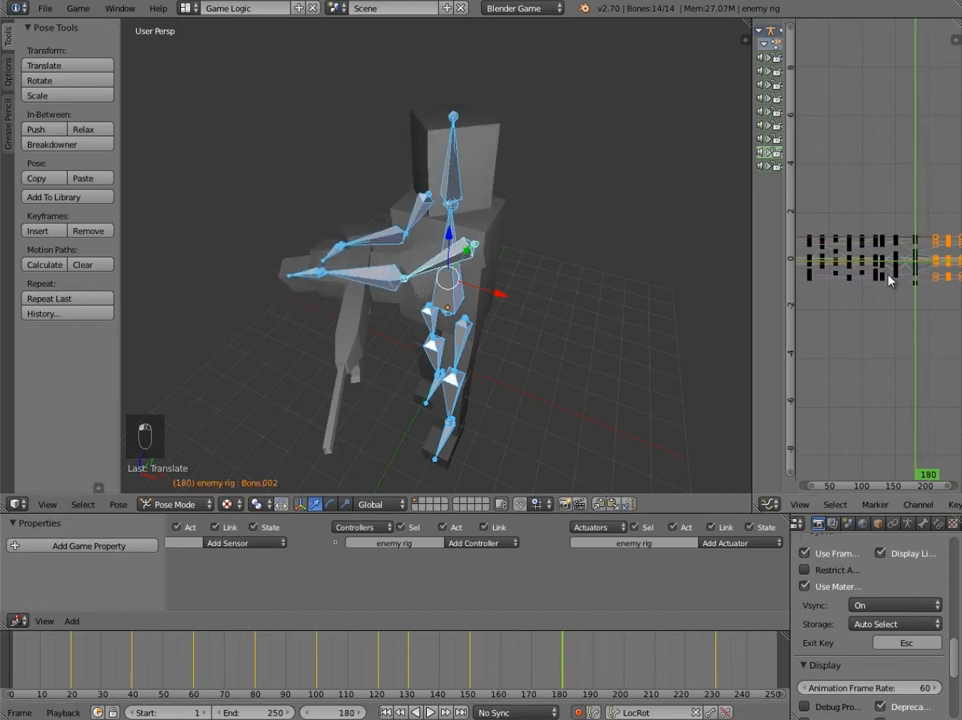
{"action": "key", "text": "a"}
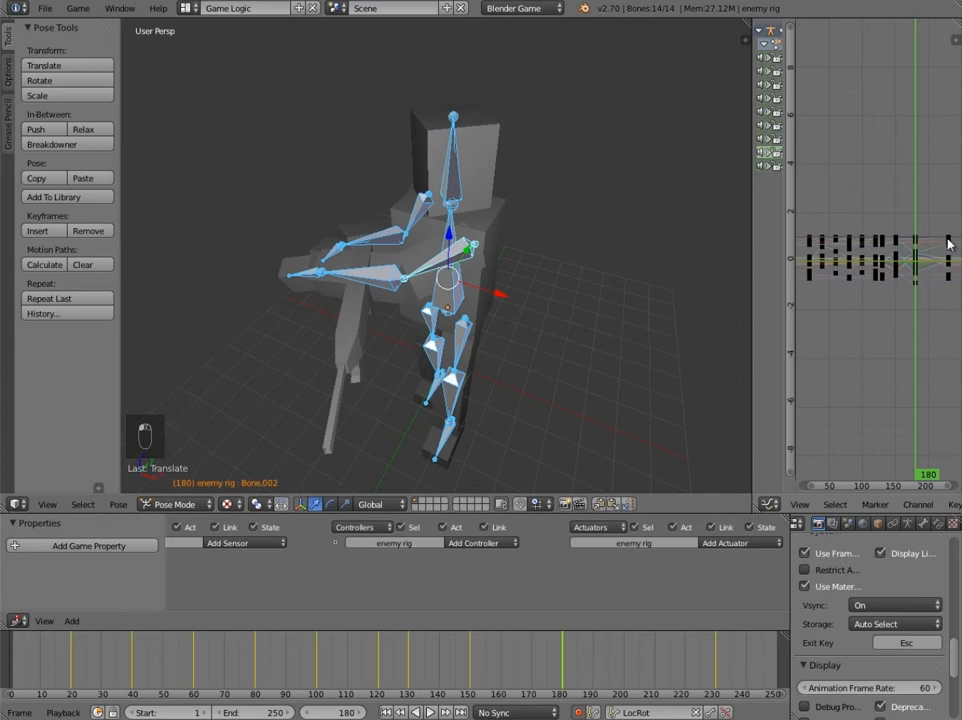
{"action": "right_click", "coordinate": [916, 253], "text": "alt"}
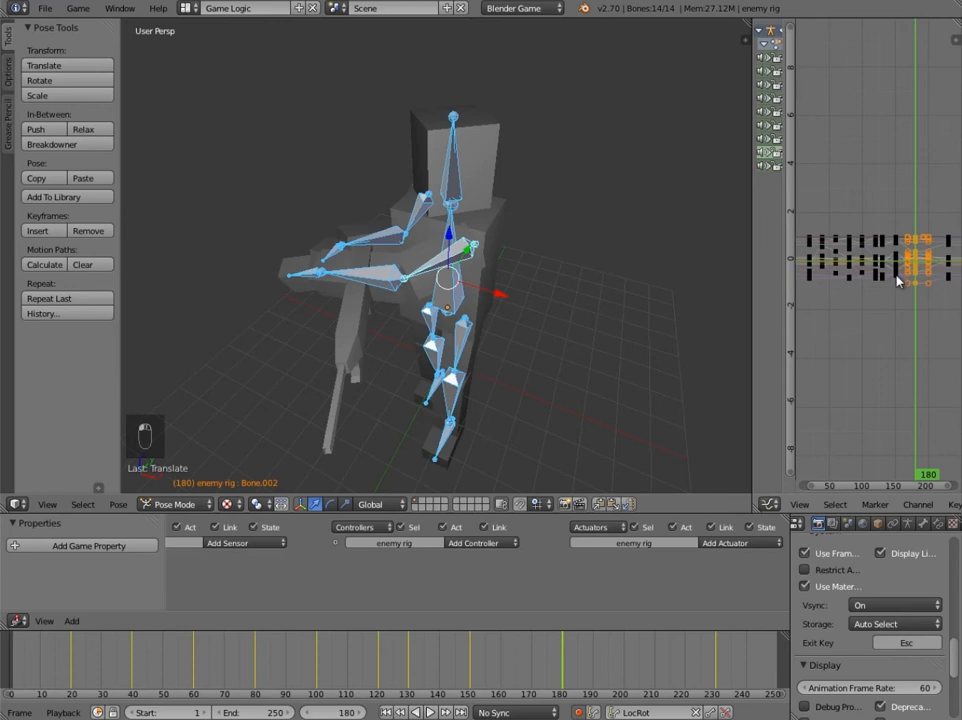
{"action": "key", "text": "ctrl+k"}
{"action": "key", "text": "g"}
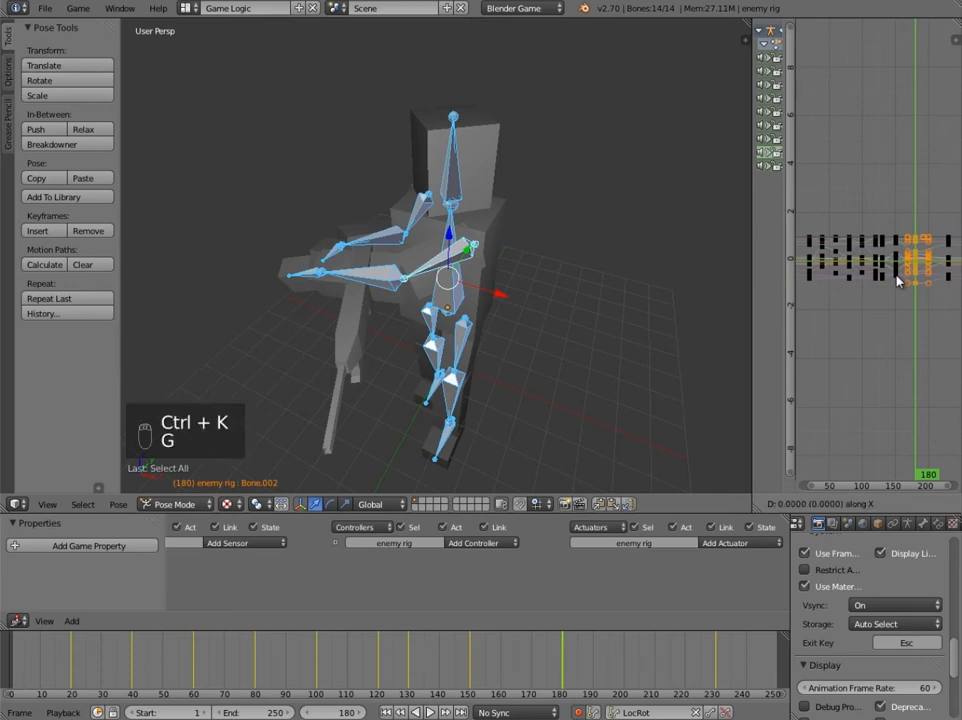
{"action": "type", "text": "20"}
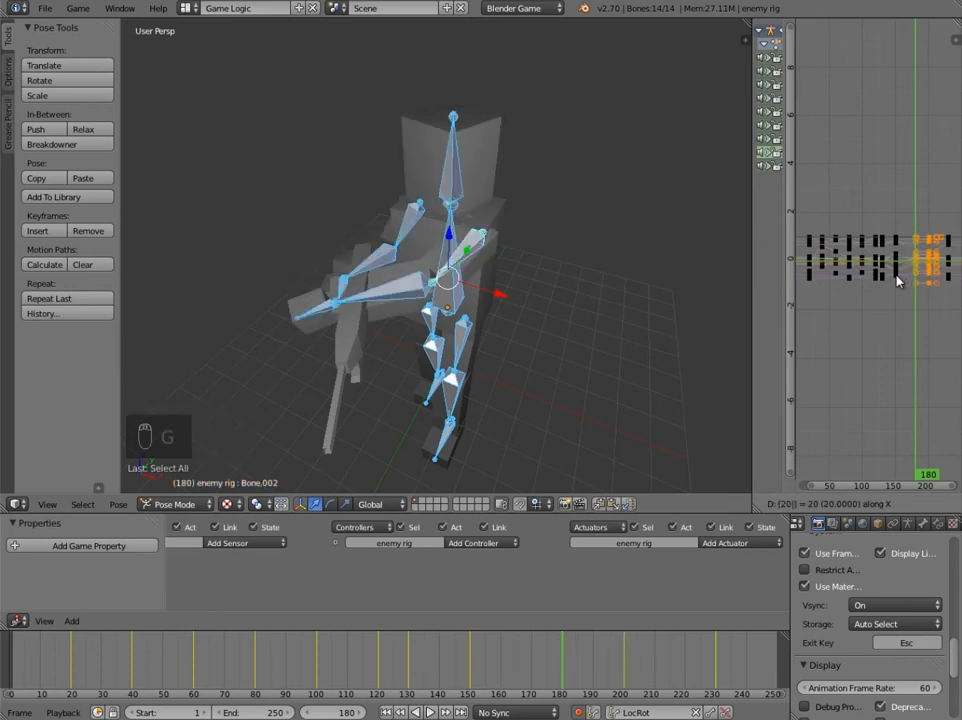
{"action": "left_click", "coordinate": [897, 282]}
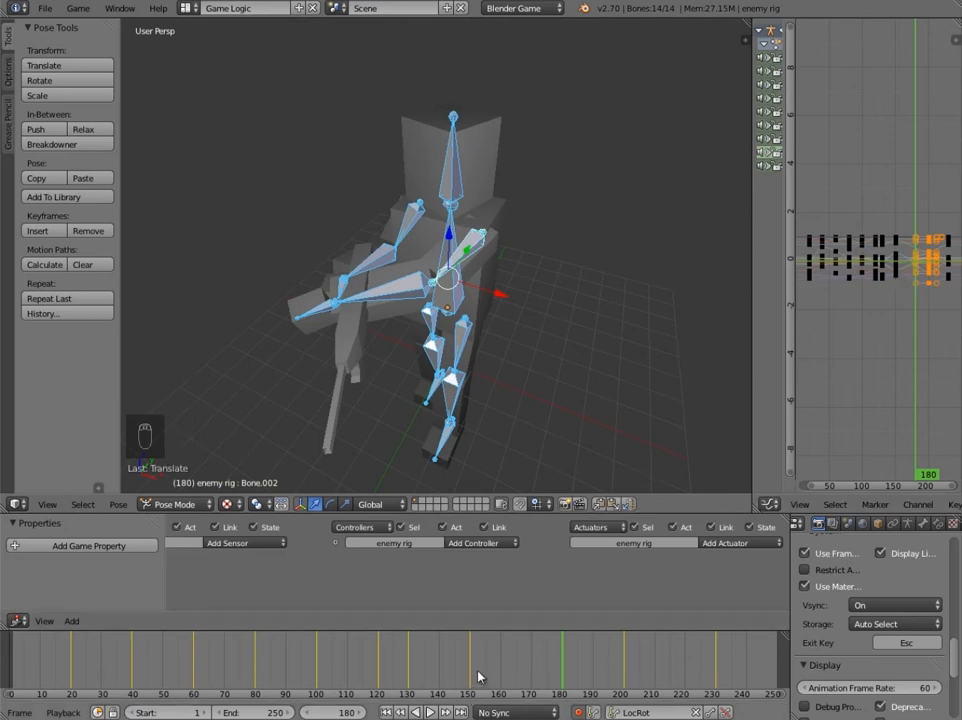
Select all keyframes at frame 150 and move them forward by 10 frames.
{"action": "left_click", "coordinate": [470, 678]}
{"action": "right_click", "coordinate": [889, 322]}
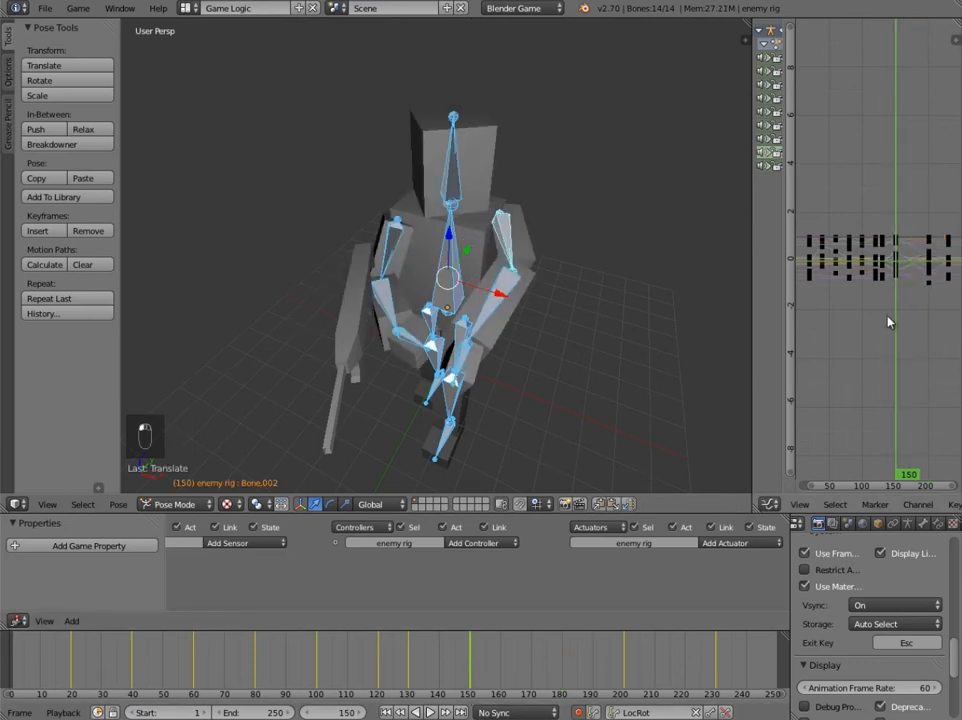
{"action": "key", "text": "ctrl+k"}
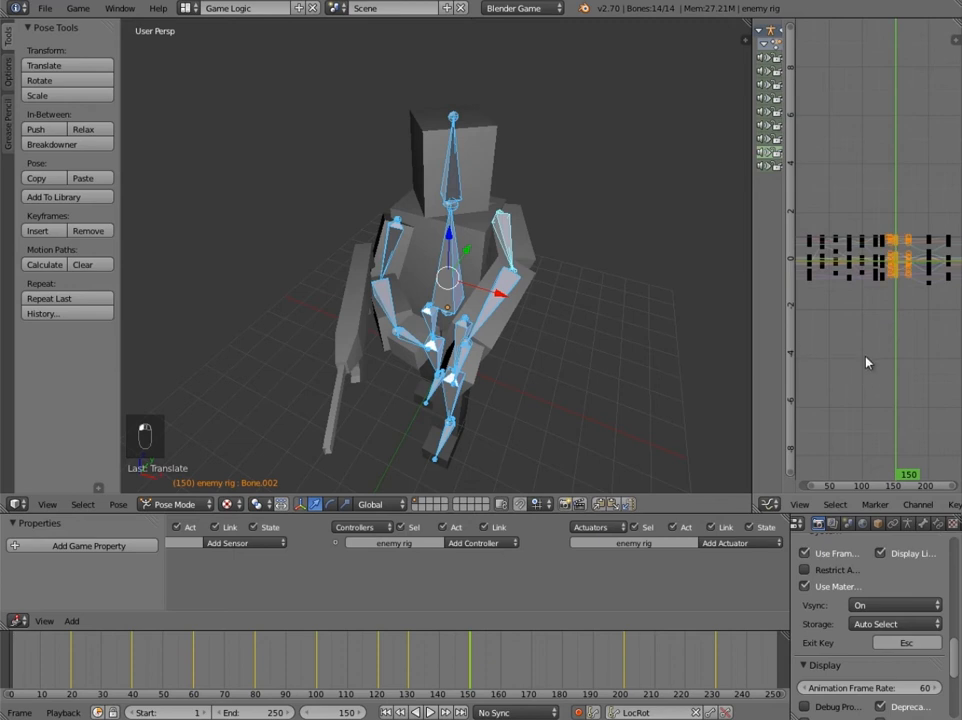
{"action": "key", "text": "g"}
{"action": "key", "text": "x"}
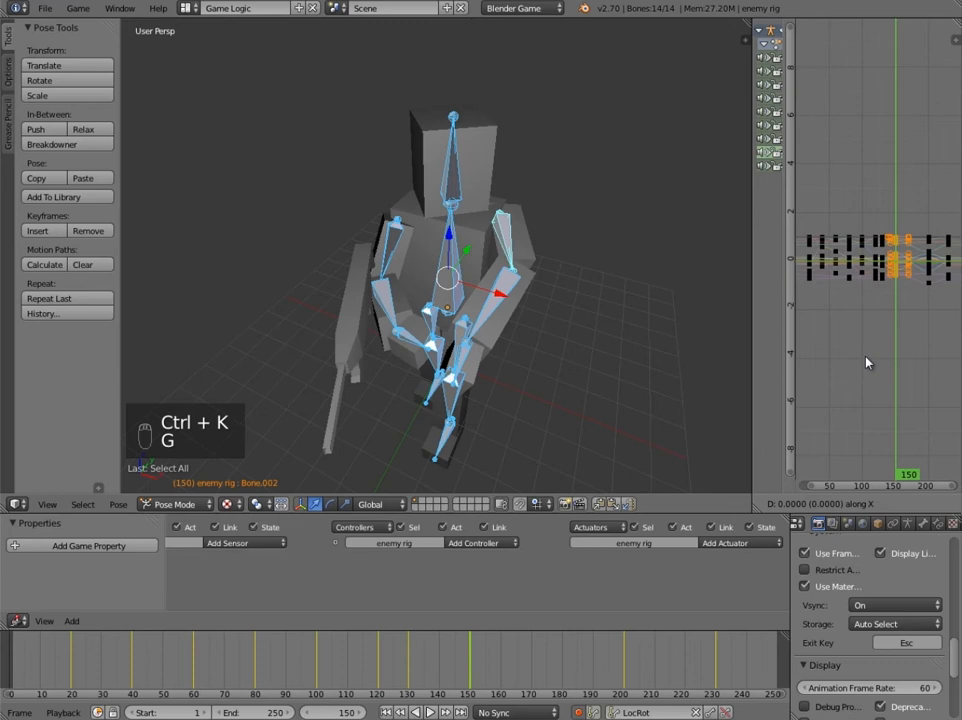
{"action": "key", "text": "1"}
{"action": "key", "text": "0"}
{"action": "key", "text": "Return"}
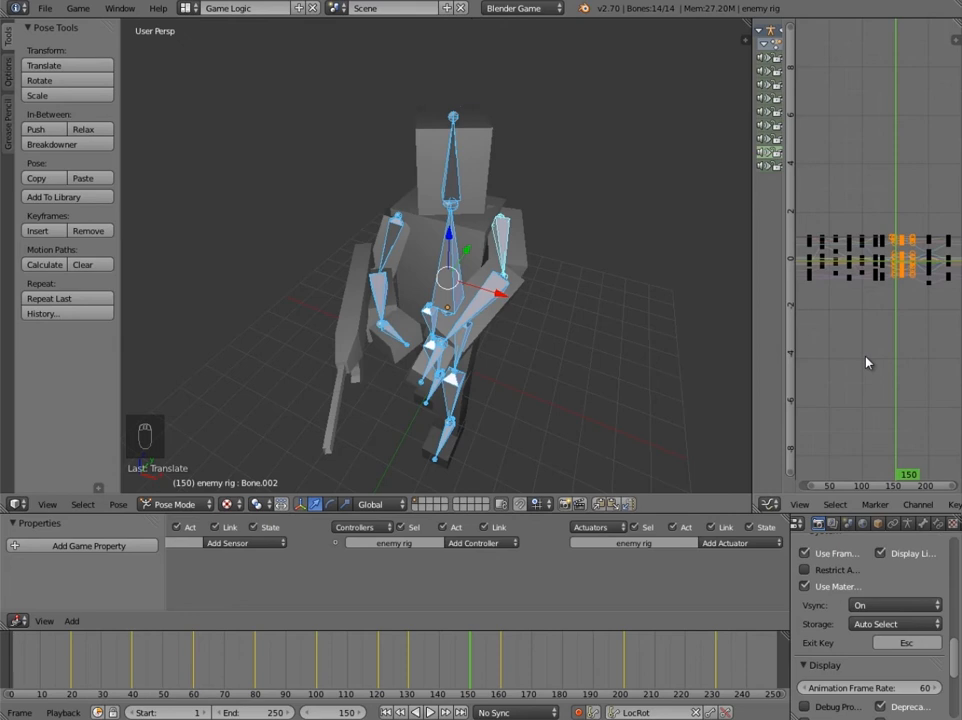
Play back the retimed animation to check the speed of the arm swing.
{"action": "left_click", "coordinate": [430, 712]}
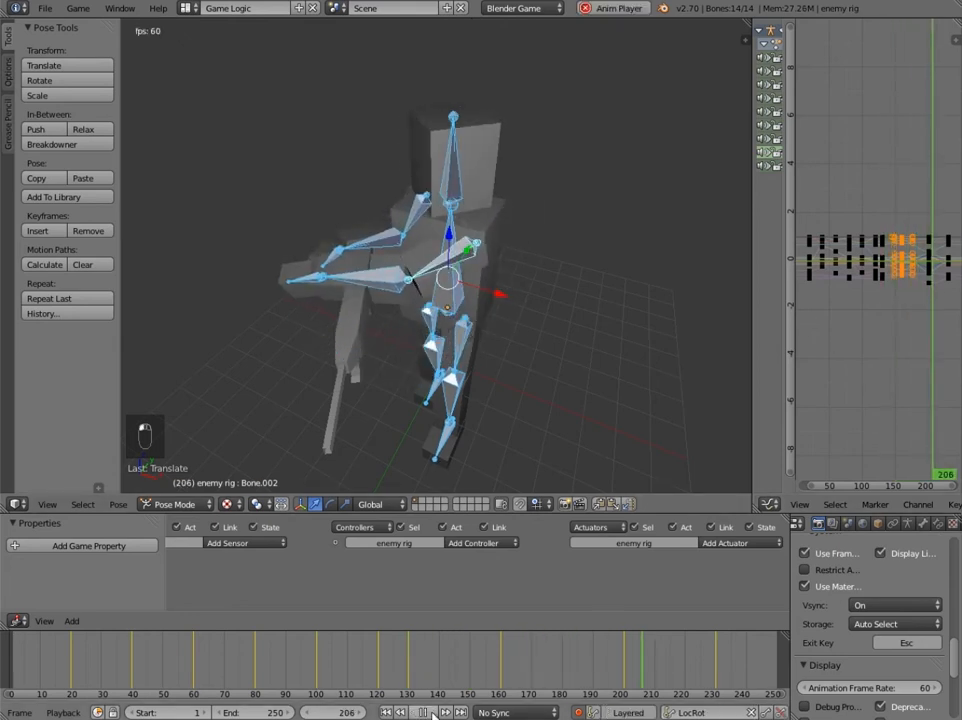
{"action": "left_click", "coordinate": [430, 712]}
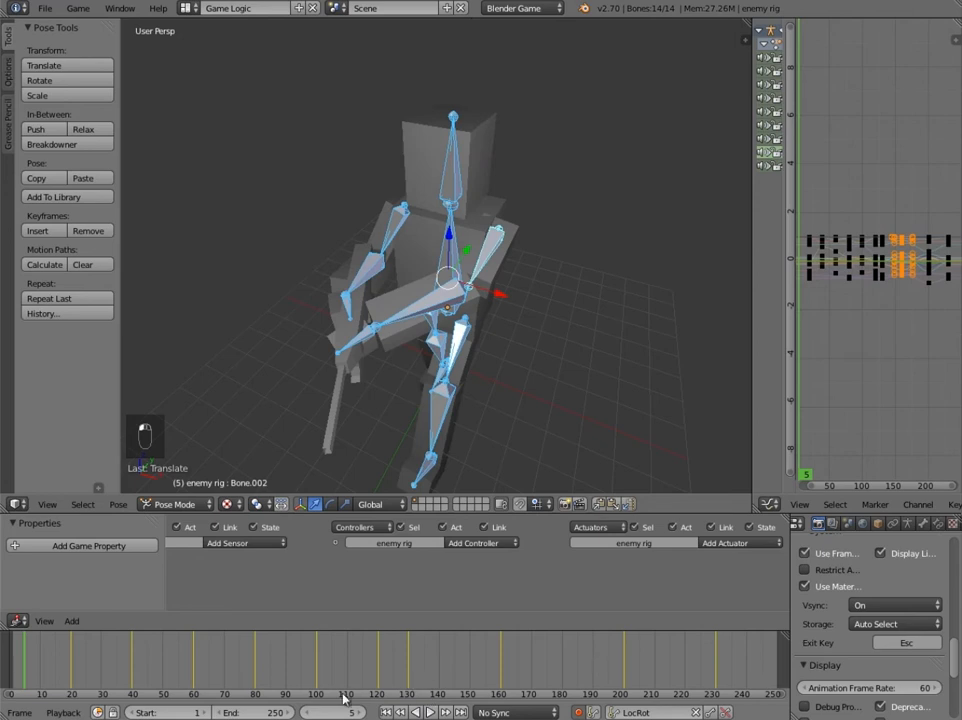
{"action": "key", "text": "alt+a"}
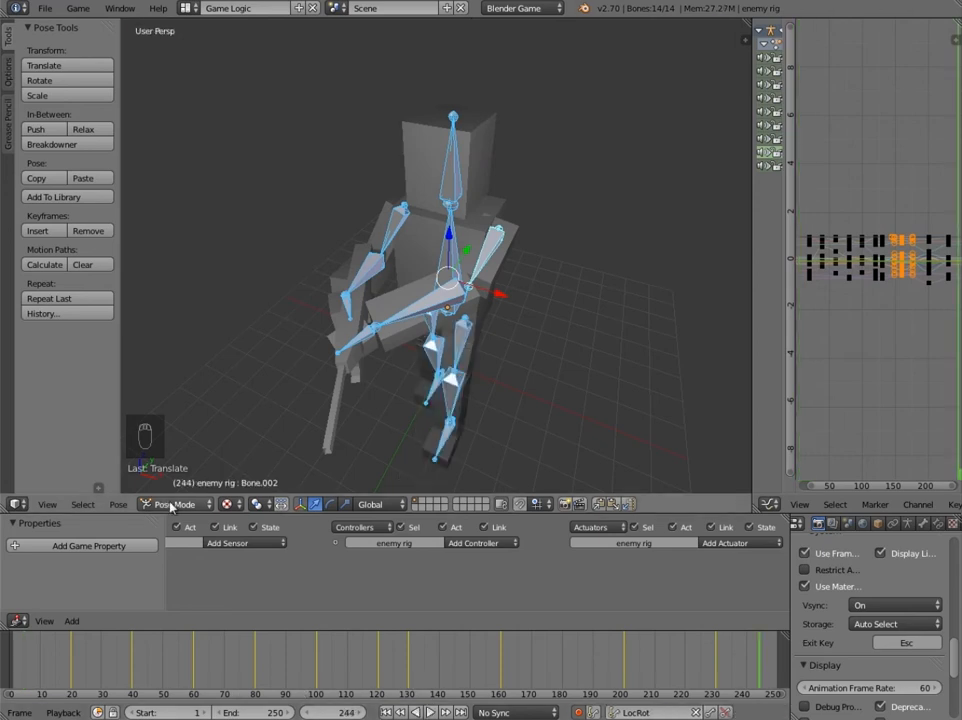
Switch the enemy rig from Pose Mode to Object Mode.
{"action": "left_click", "coordinate": [175, 505]}
{"action": "left_click", "coordinate": [182, 486]}
{"action": "middle_click_drag", "start_coordinate": [290, 343], "coordinate": [335, 391]}
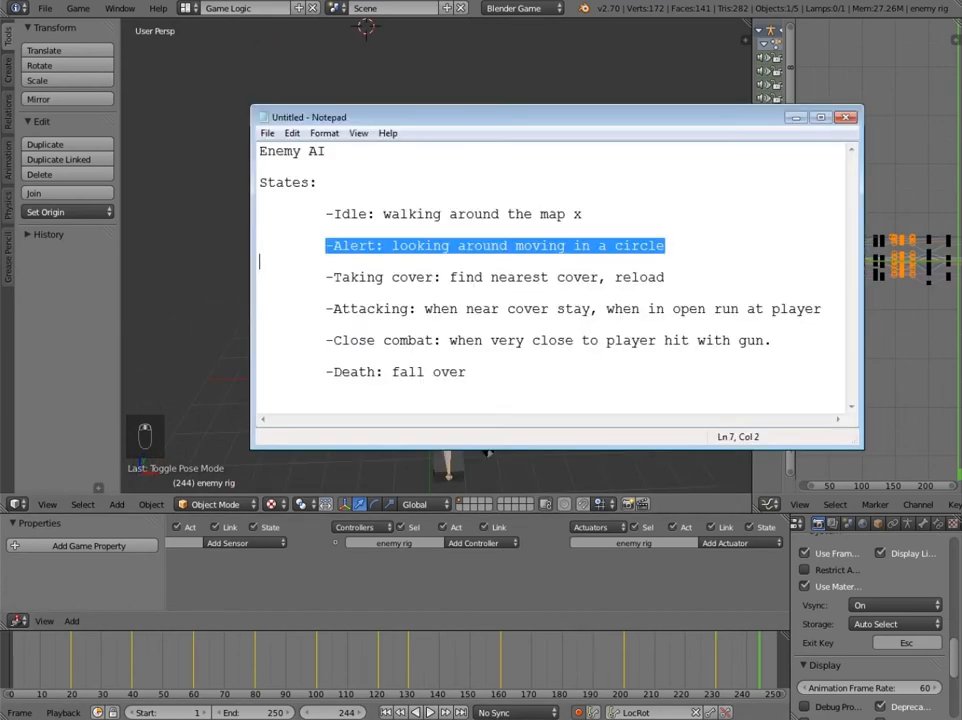
In the Notepad state list, mark the Alert line with an "x" and highlight "Taking cover".
{"action": "key", "text": "alt+Tab"}
{"action": "left_click", "coordinate": [499, 242]}
{"action": "left_click", "coordinate": [655, 253]}
{"action": "left_click", "coordinate": [678, 243]}
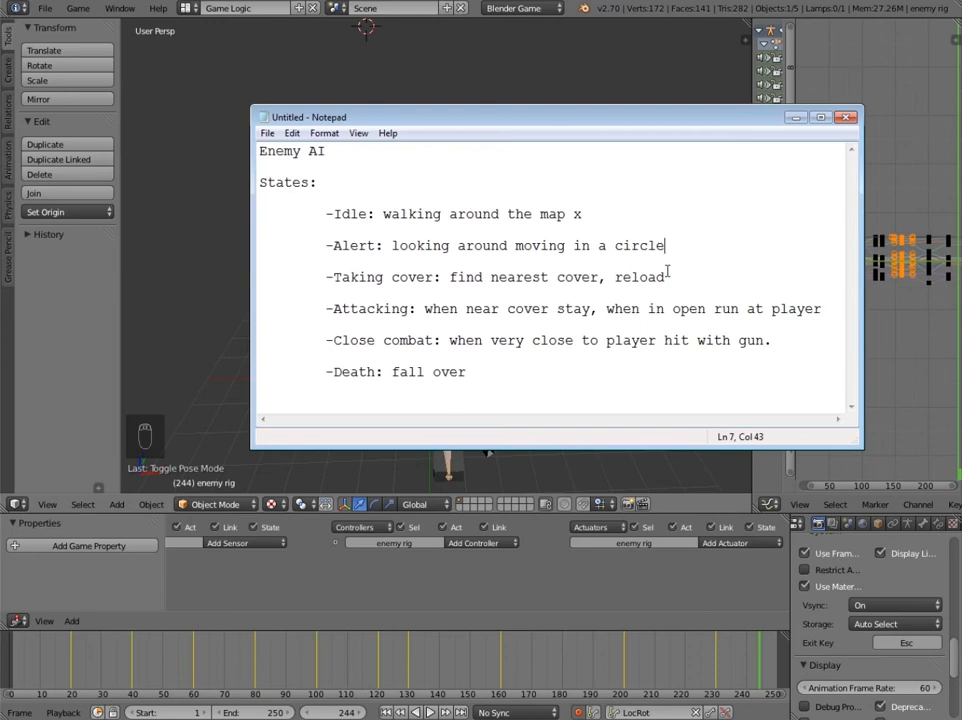
{"action": "left_click", "coordinate": [327, 247], "text": "shift"}
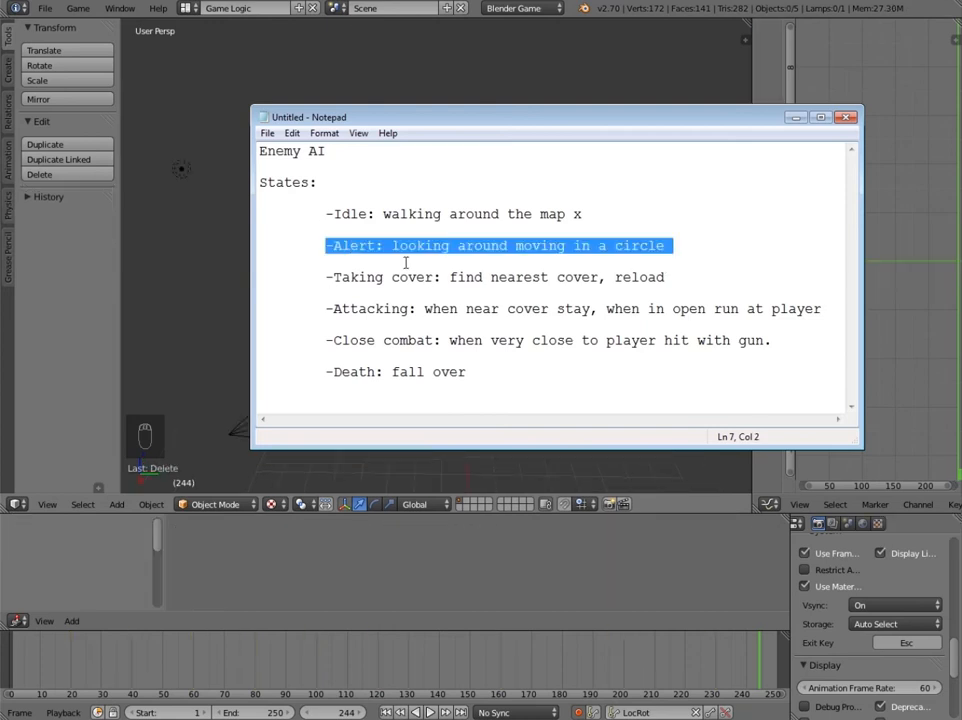
{"action": "left_click", "coordinate": [675, 242]}
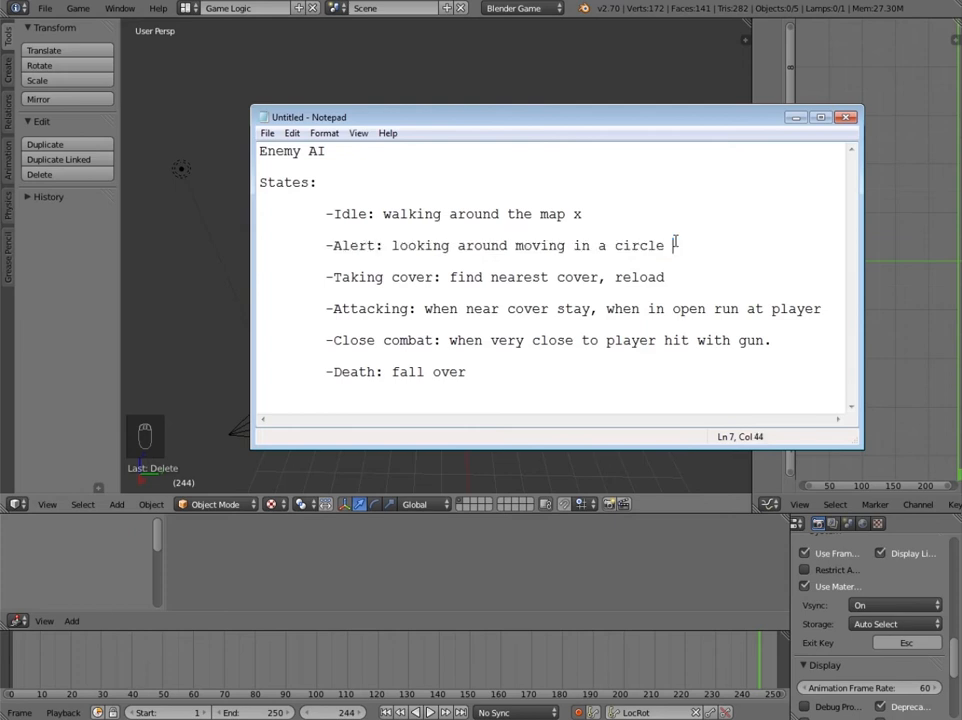
{"action": "type", "text": "x"}
{"action": "left_click_drag", "start_coordinate": [344, 277], "coordinate": [429, 287]}
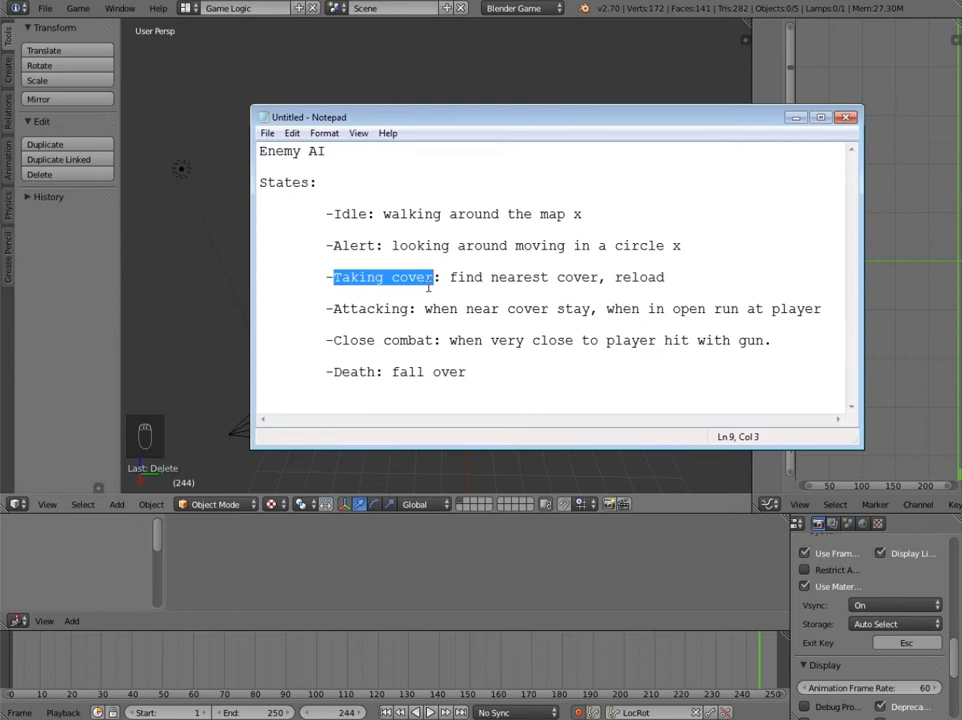
Return to Blender, reset the 3D cursor to the center, and add a cube placed in front of the enemy.
{"action": "left_click", "coordinate": [796, 118]}
{"action": "middle_click_drag", "start_coordinate": [434, 245], "coordinate": [478, 262]}
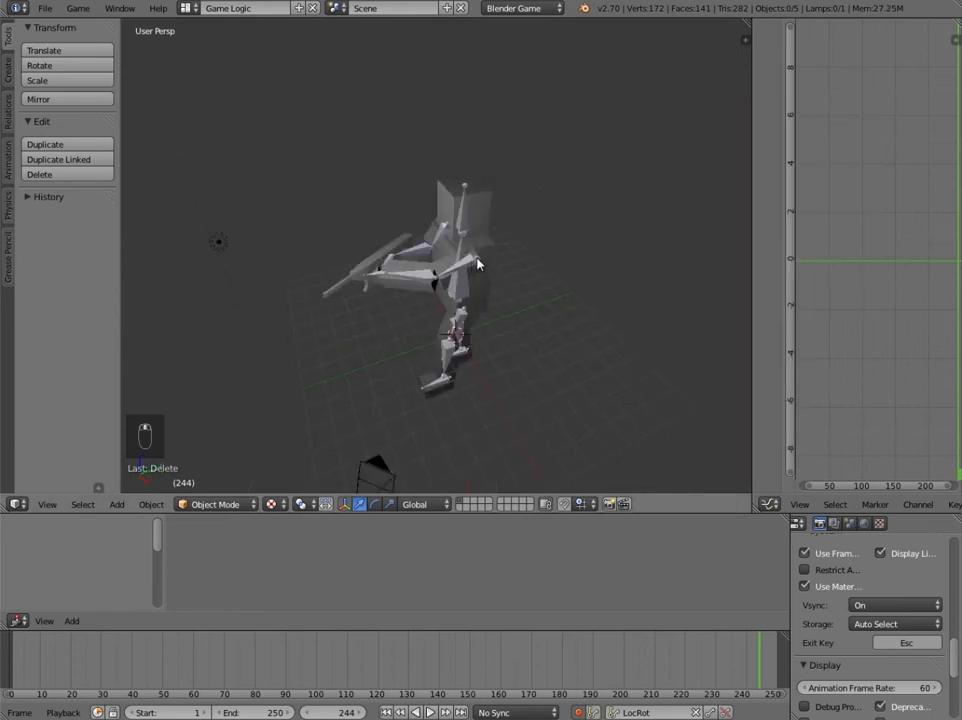
{"action": "key", "text": "shift+s"}
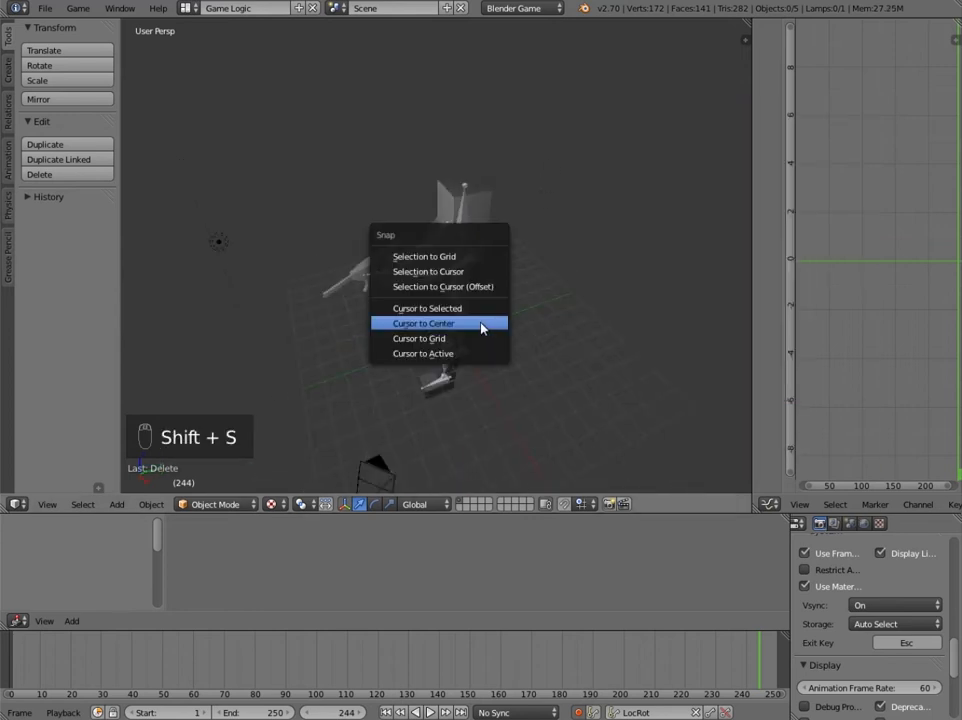
{"action": "left_click", "coordinate": [481, 324]}
{"action": "key", "text": "shift+a"}
{"action": "mouse_move", "coordinate": [494, 322]}
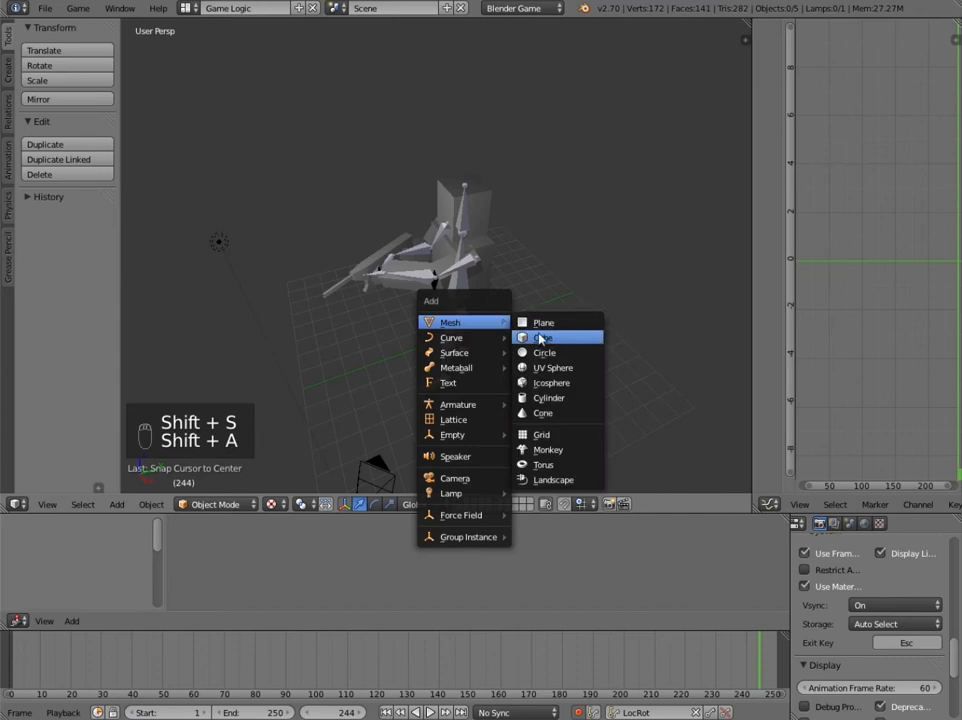
{"action": "left_click", "coordinate": [541, 338]}
{"action": "left_click_drag", "start_coordinate": [502, 320], "coordinate": [309, 366]}
Raise the cube vertically and scale it up to a little over half the enemy's height.
{"action": "scroll", "coordinate": [309, 366], "scroll_direction": "down", "scroll_amount": 4}
{"action": "middle_click_drag", "start_coordinate": [309, 366], "coordinate": [344, 272]}
{"action": "key", "text": "s"}
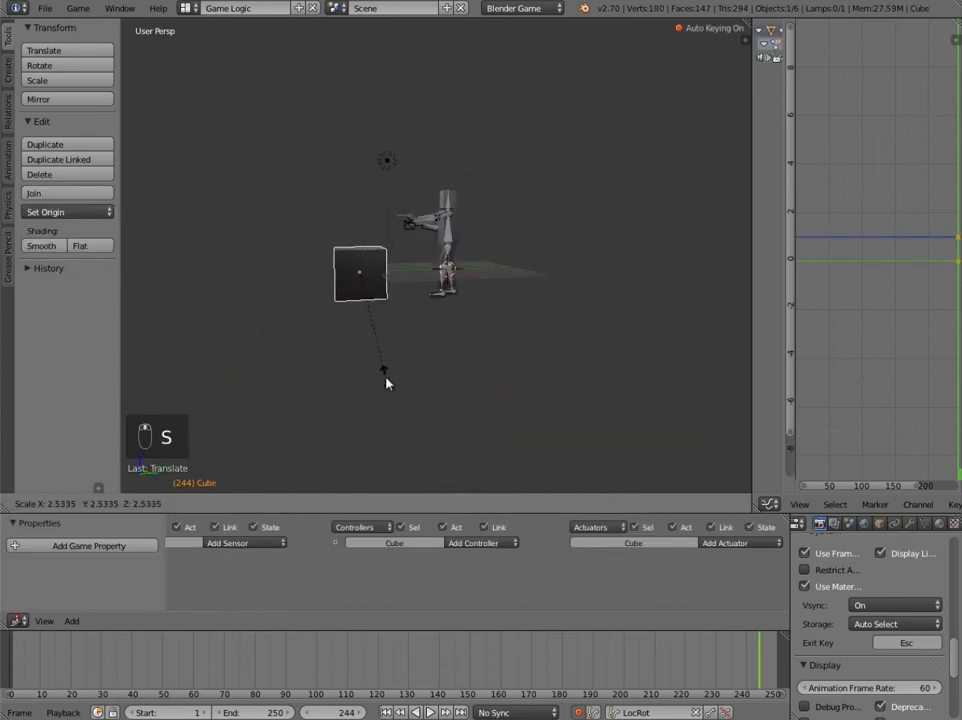
{"action": "left_click", "coordinate": [390, 391]}
{"action": "key", "text": "g"}
{"action": "key", "text": "z"}
{"action": "left_click", "coordinate": [389, 366]}
{"action": "key", "text": "s"}
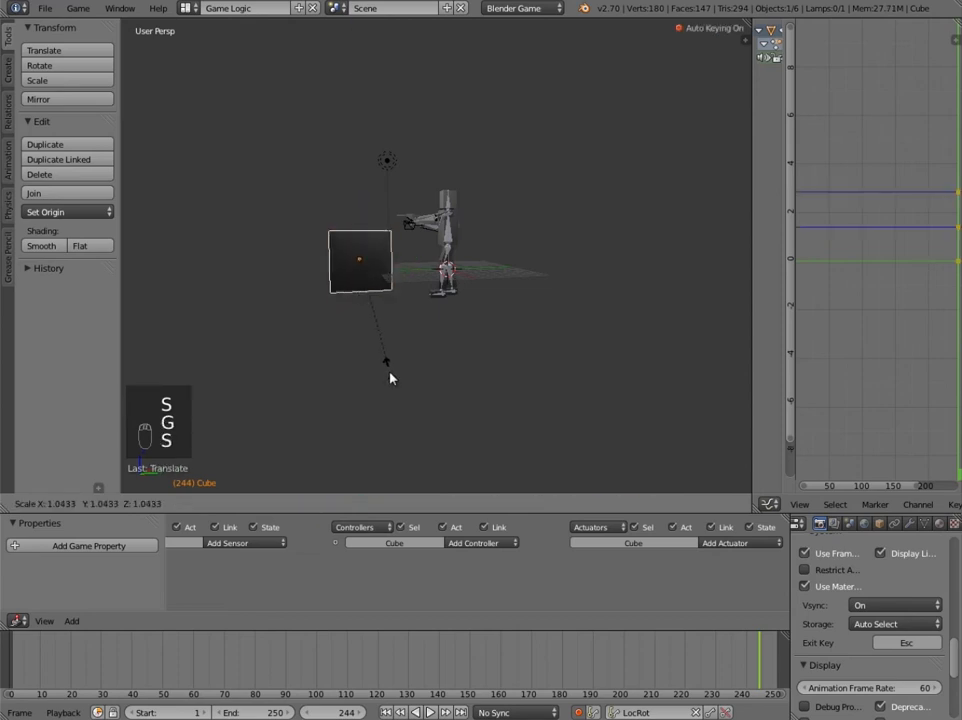
{"action": "left_click", "coordinate": [391, 380]}
Lower the cube by about 1.09 units so its base is level with the enemy's feet.
{"action": "key", "text": "KP_3"}
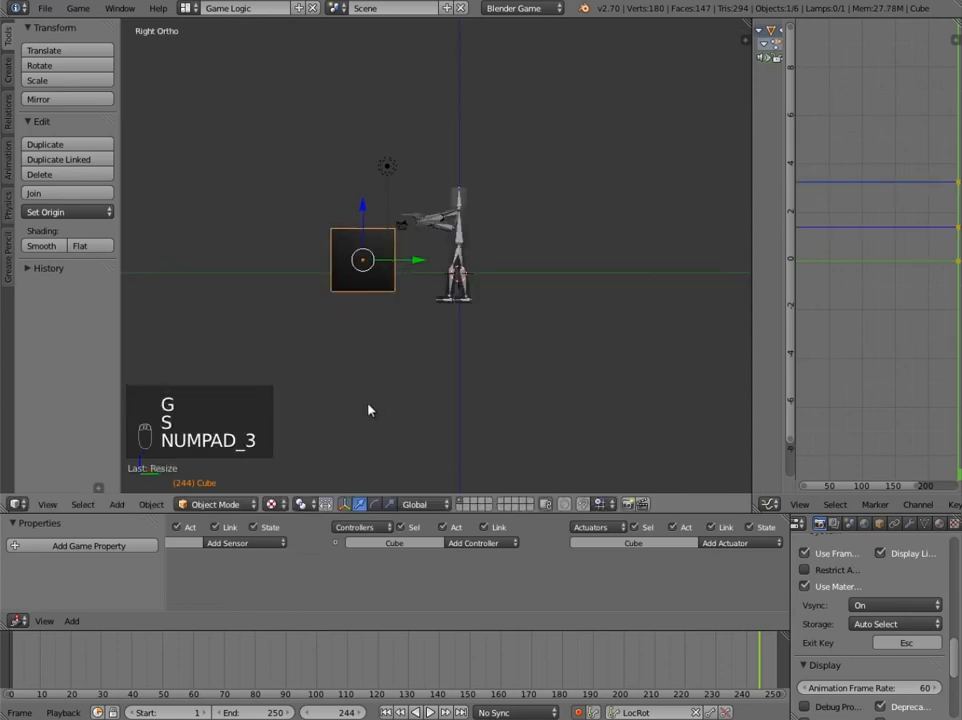
{"action": "scroll", "coordinate": [436, 354], "scroll_direction": "up", "scroll_amount": 3}
{"action": "key", "text": "g"}
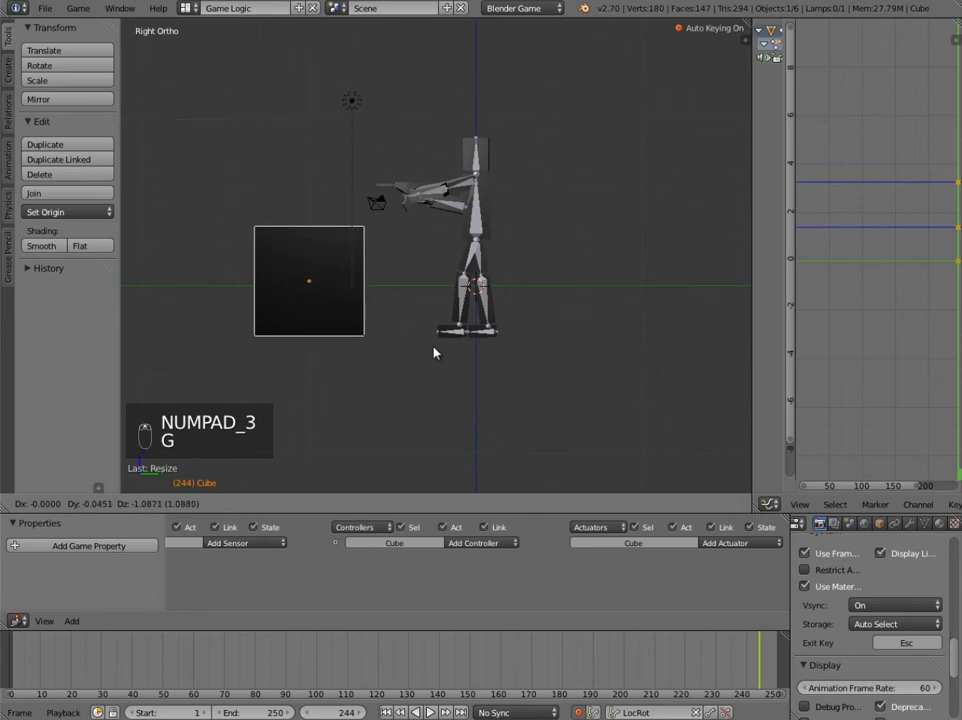
{"action": "left_click", "coordinate": [434, 352]}
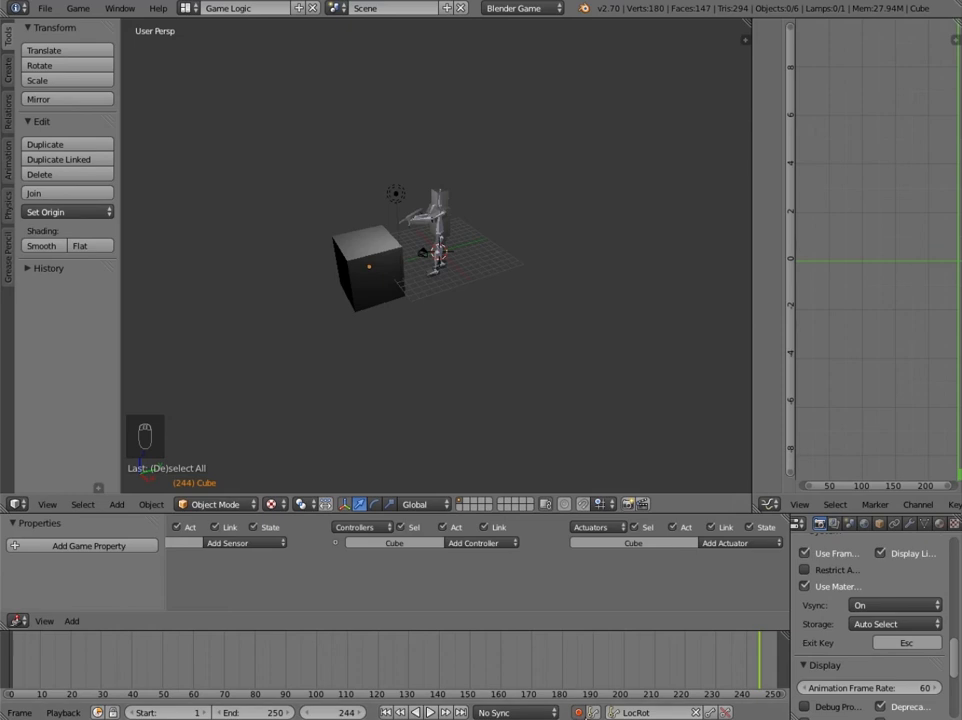
Turn off automatic keyframing and delete the cube's keyframes at the current frame.
{"action": "left_click", "coordinate": [579, 713]}
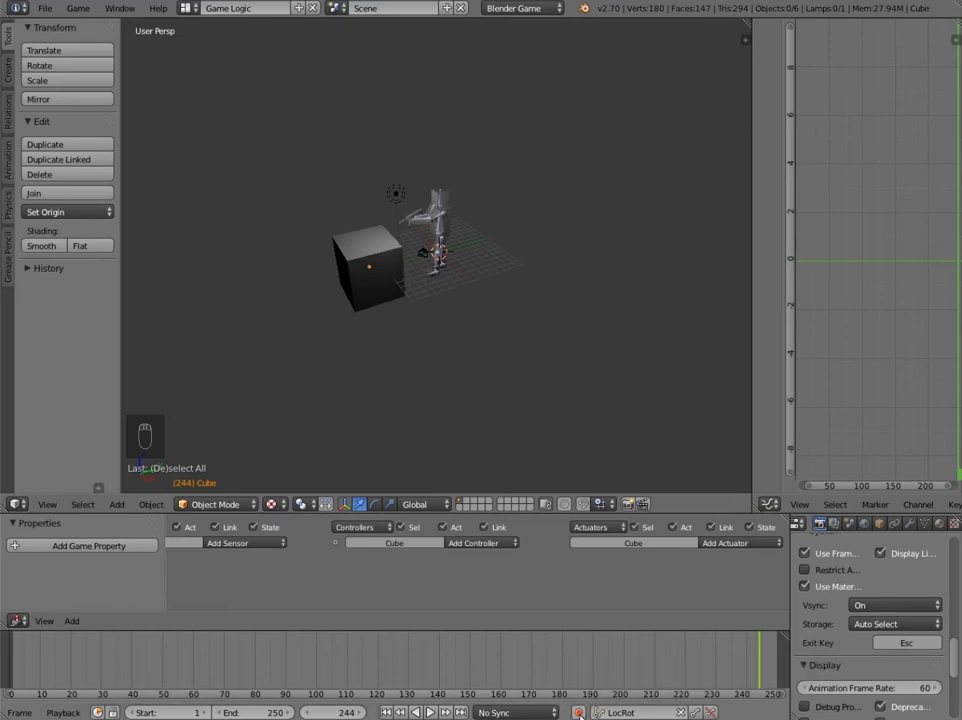
{"action": "left_click", "coordinate": [8, 158]}
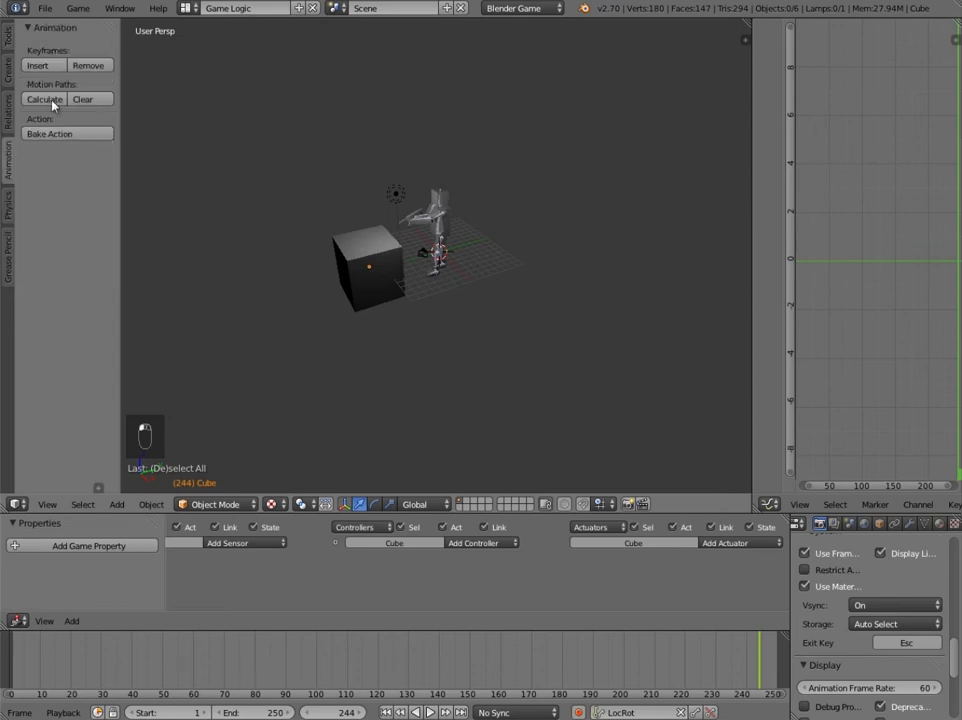
{"action": "left_click", "coordinate": [88, 65]}
{"action": "left_click", "coordinate": [64, 66]}
{"action": "right_click", "coordinate": [360, 255]}
{"action": "left_click", "coordinate": [80, 66]}
{"action": "left_click", "coordinate": [64, 66]}
Move to frame 238 and check the keyframes of the cube and the enemy rig, leaving the rig selected.
{"action": "left_click", "coordinate": [730, 668]}
{"action": "scroll", "coordinate": [550, 225], "scroll_direction": "up", "scroll_amount": 5}
{"action": "right_click", "coordinate": [487, 214]}
{"action": "right_click", "coordinate": [481, 228]}
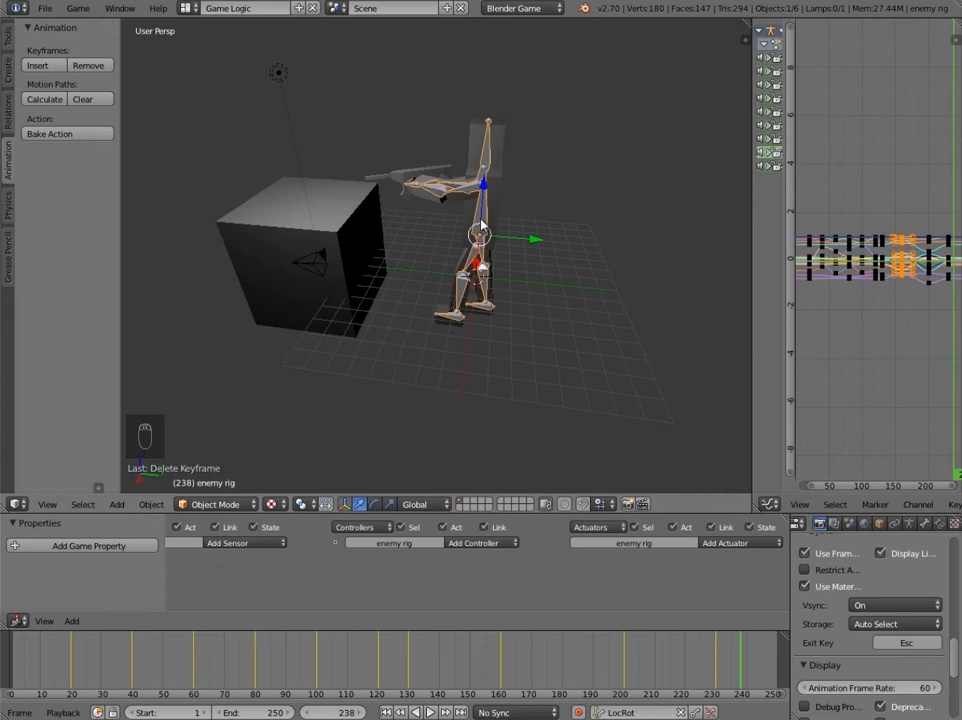
{"action": "right_click", "coordinate": [280, 200]}
{"action": "middle_click_drag", "start_coordinate": [322, 344], "coordinate": [490, 366]}
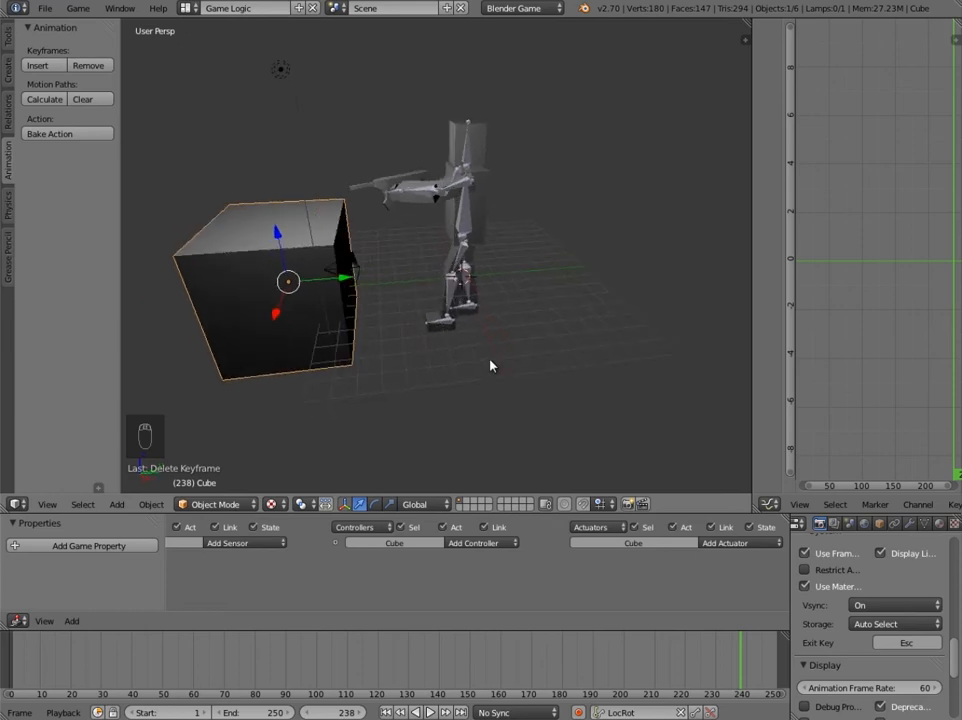
{"action": "right_click", "coordinate": [478, 319]}
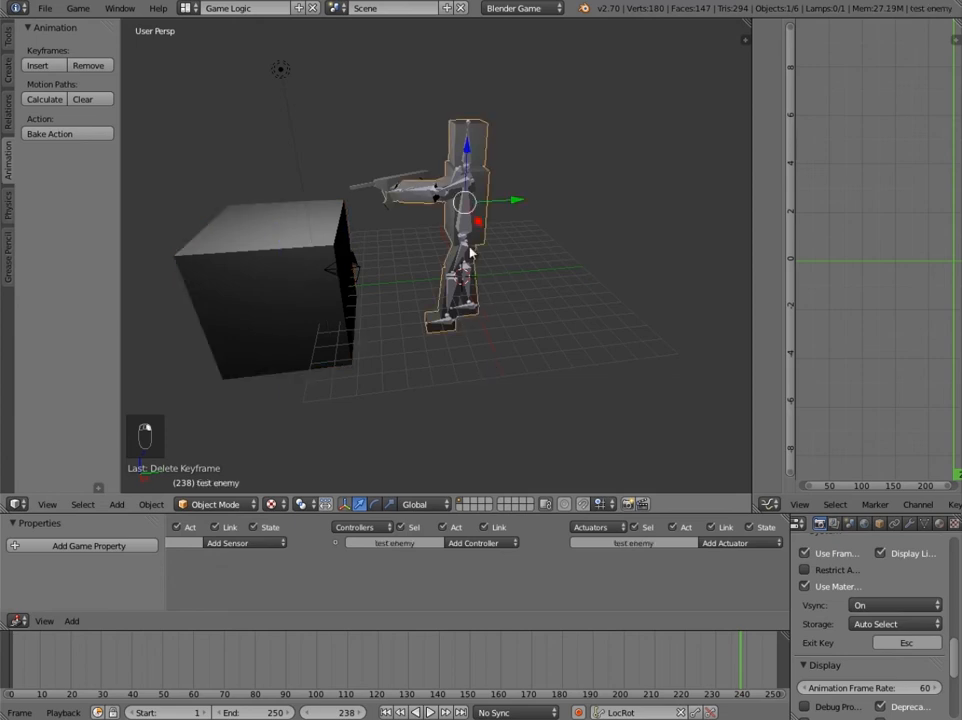
{"action": "middle_click_drag", "start_coordinate": [376, 384], "coordinate": [358, 406]}
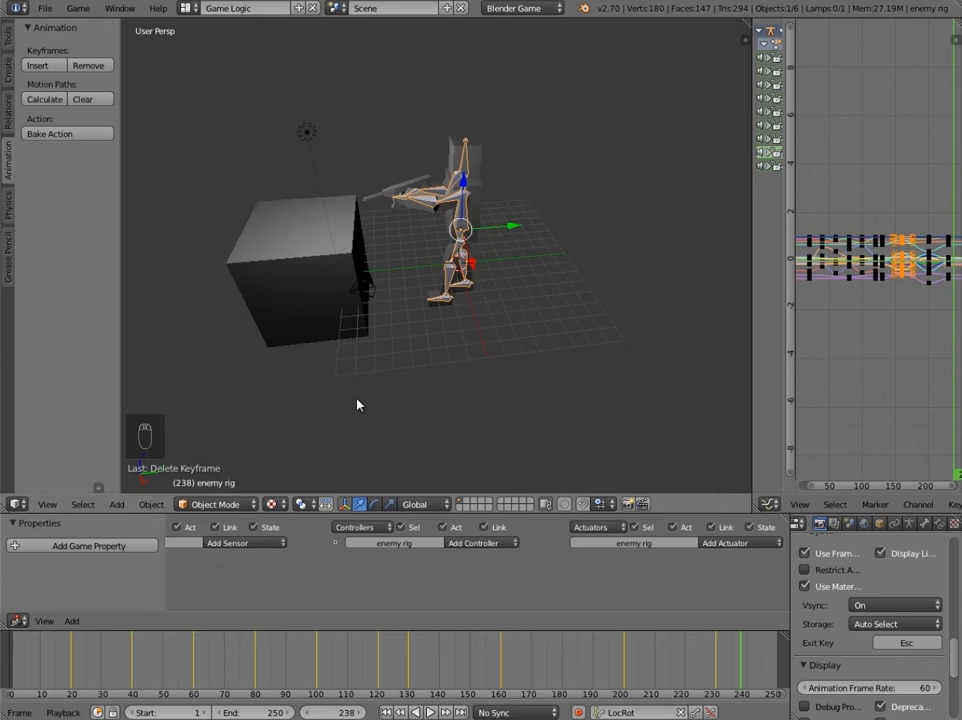
{"action": "middle_click_drag", "start_coordinate": [359, 404], "coordinate": [384, 368]}
Set the animation's end frame to 500.
{"action": "middle_click_drag", "start_coordinate": [655, 690], "coordinate": [541, 695]}
{"action": "left_click_drag", "start_coordinate": [611, 663], "coordinate": [652, 664]}
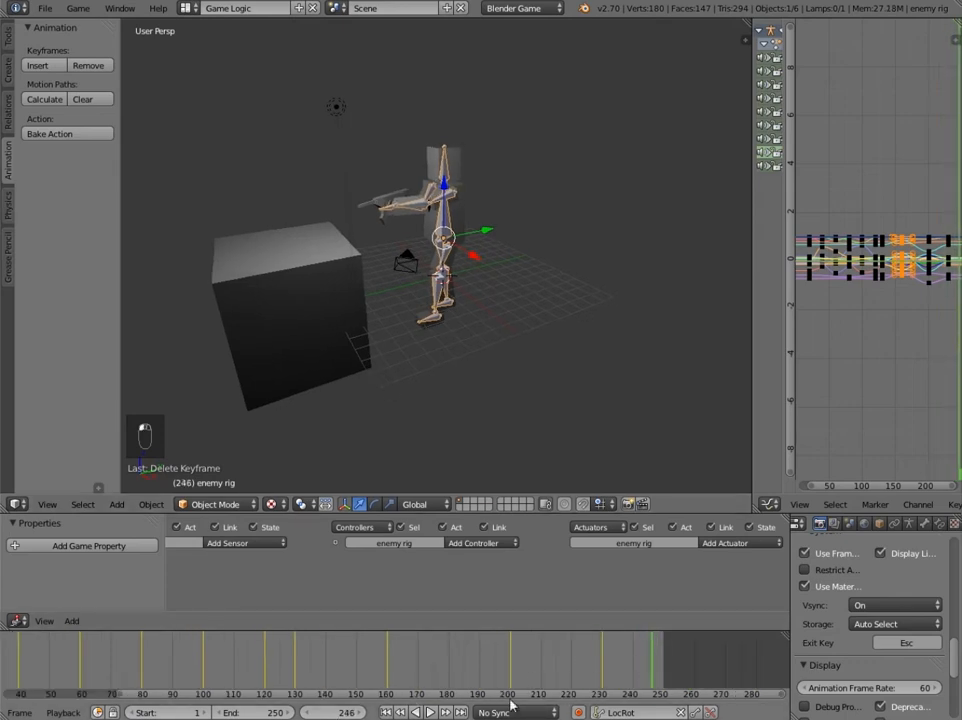
{"action": "left_click", "coordinate": [255, 710]}
{"action": "type", "text": "500"}
{"action": "key", "text": "Return"}
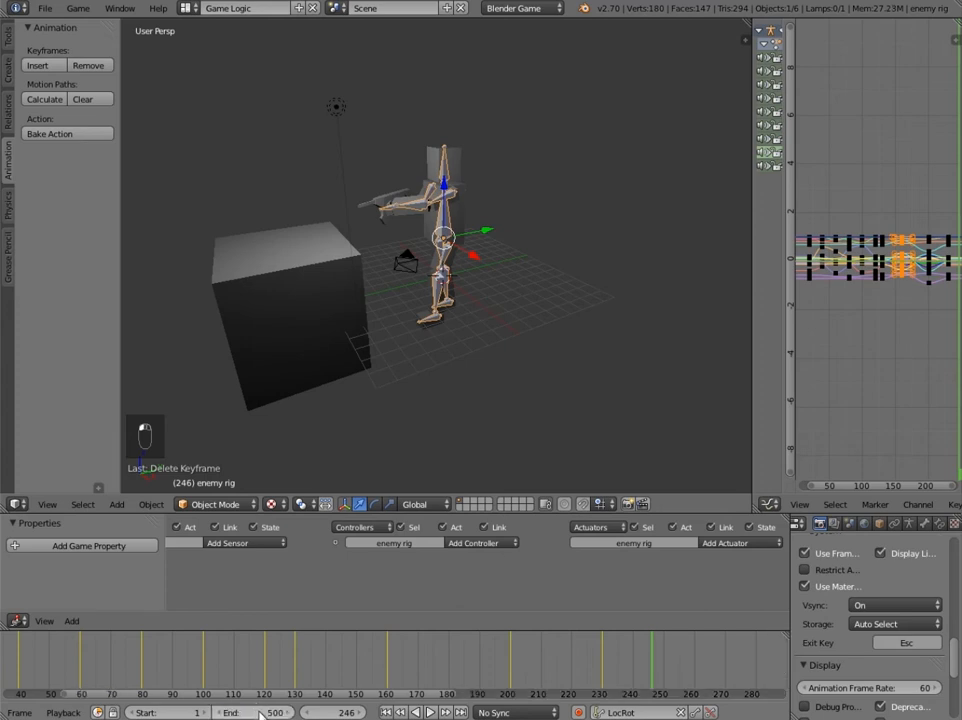
Set the current frame to 235, just past the last keyframe at 230.
{"action": "scroll", "coordinate": [551, 682], "scroll_direction": "down", "scroll_amount": 5}
{"action": "scroll", "coordinate": [551, 682], "scroll_direction": "down", "scroll_amount": 3}
{"action": "left_click_drag", "start_coordinate": [460, 675], "coordinate": [425, 668]}
{"action": "left_click", "coordinate": [425, 668]}
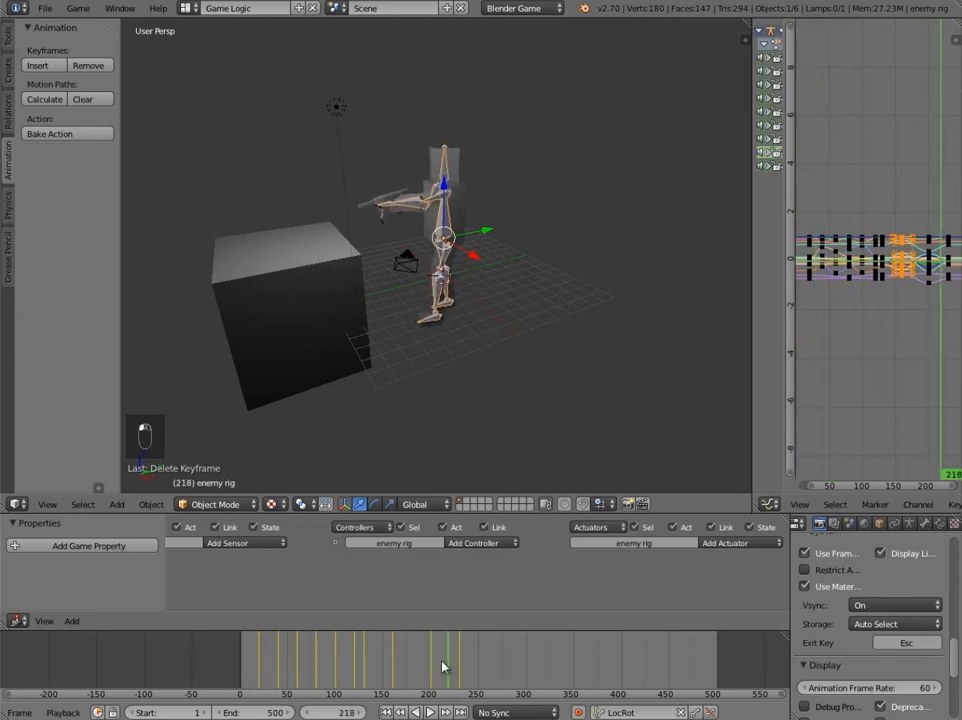
{"action": "scroll", "coordinate": [470, 670], "scroll_direction": "up", "scroll_amount": 4}
{"action": "middle_click_drag", "start_coordinate": [510, 649], "coordinate": [457, 661]}
{"action": "scroll", "coordinate": [457, 661], "scroll_direction": "up", "scroll_amount": 10}
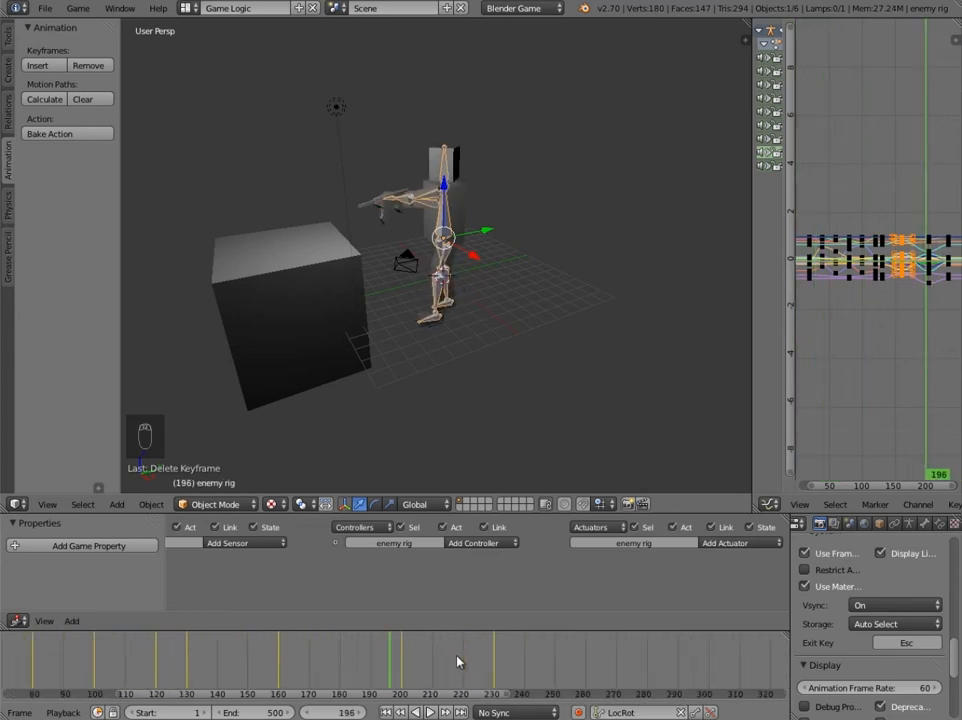
{"action": "middle_click_drag", "start_coordinate": [532, 670], "coordinate": [442, 661]}
{"action": "scroll", "coordinate": [442, 661], "scroll_direction": "up", "scroll_amount": 1}
{"action": "left_click_drag", "start_coordinate": [503, 664], "coordinate": [480, 665]}
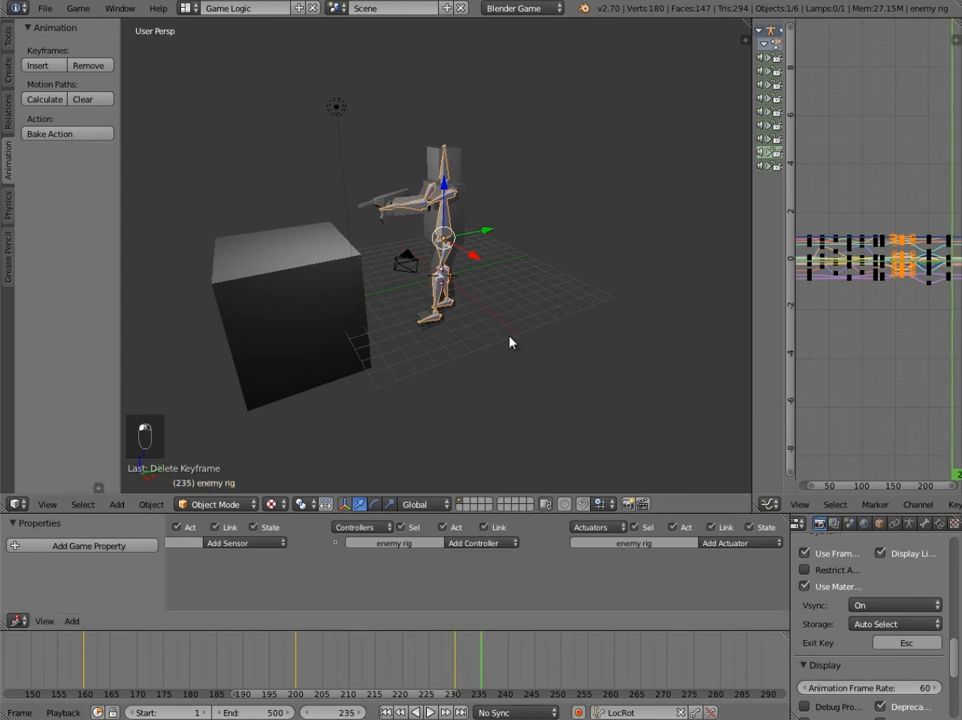
Switch the enemy rig to Pose Mode in the right side view and deselect all bones.
{"action": "scroll", "coordinate": [346, 335], "scroll_direction": "down", "scroll_amount": 6}
{"action": "middle_click_drag", "start_coordinate": [379, 346], "coordinate": [360, 351]}
{"action": "scroll", "coordinate": [360, 351], "scroll_direction": "up", "scroll_amount": 4}
{"action": "key", "text": "KP_3"}
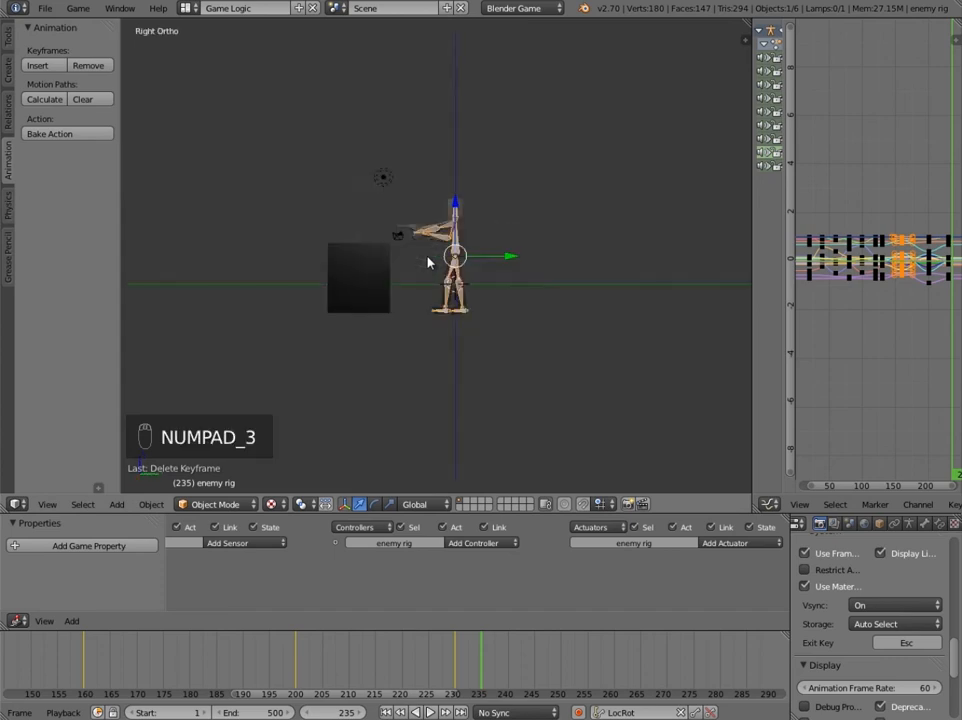
{"action": "scroll", "coordinate": [475, 348], "scroll_direction": "up", "scroll_amount": 5}
{"action": "middle_click_drag", "start_coordinate": [506, 332], "coordinate": [442, 218], "text": "shift"}
{"action": "scroll", "coordinate": [433, 236], "scroll_direction": "down", "scroll_amount": 1}
{"action": "left_click", "coordinate": [215, 504]}
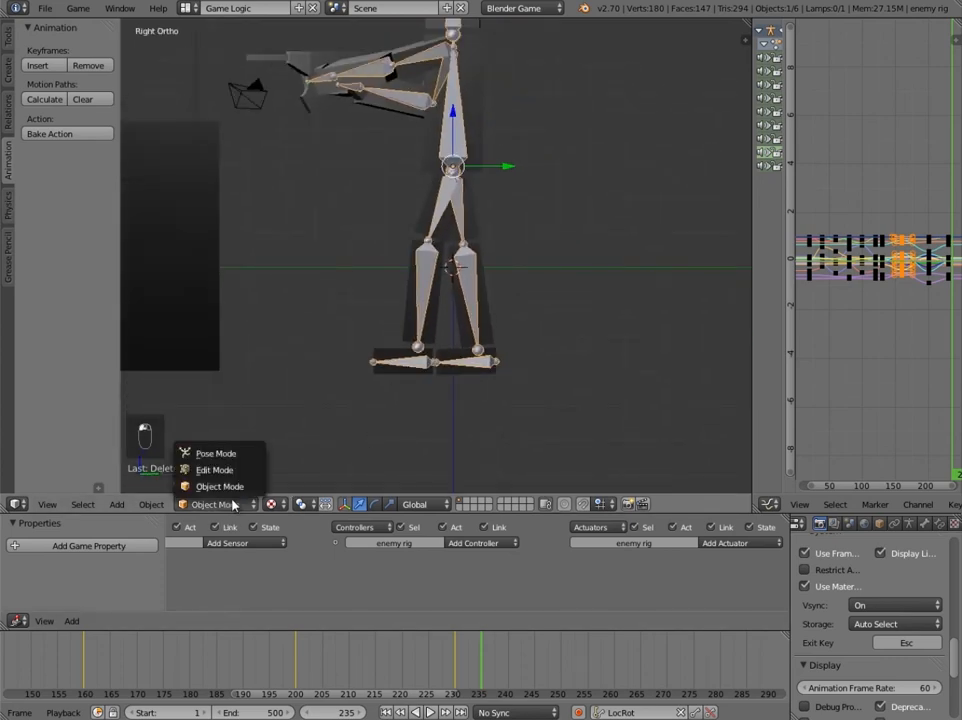
{"action": "left_click", "coordinate": [217, 505]}
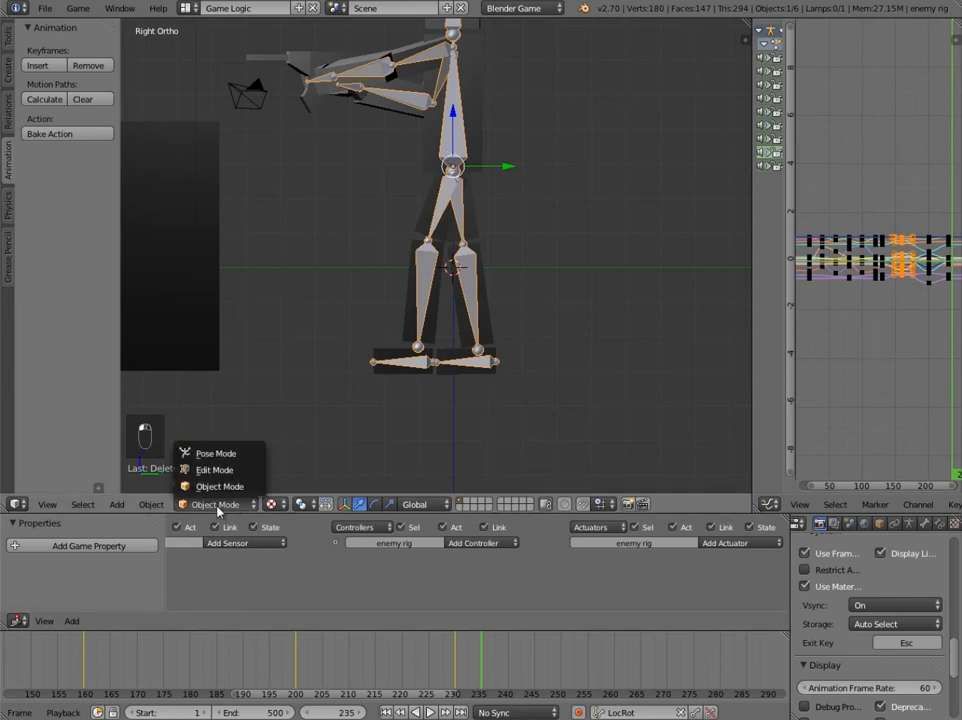
{"action": "left_click", "coordinate": [215, 453]}
{"action": "key", "text": "a"}
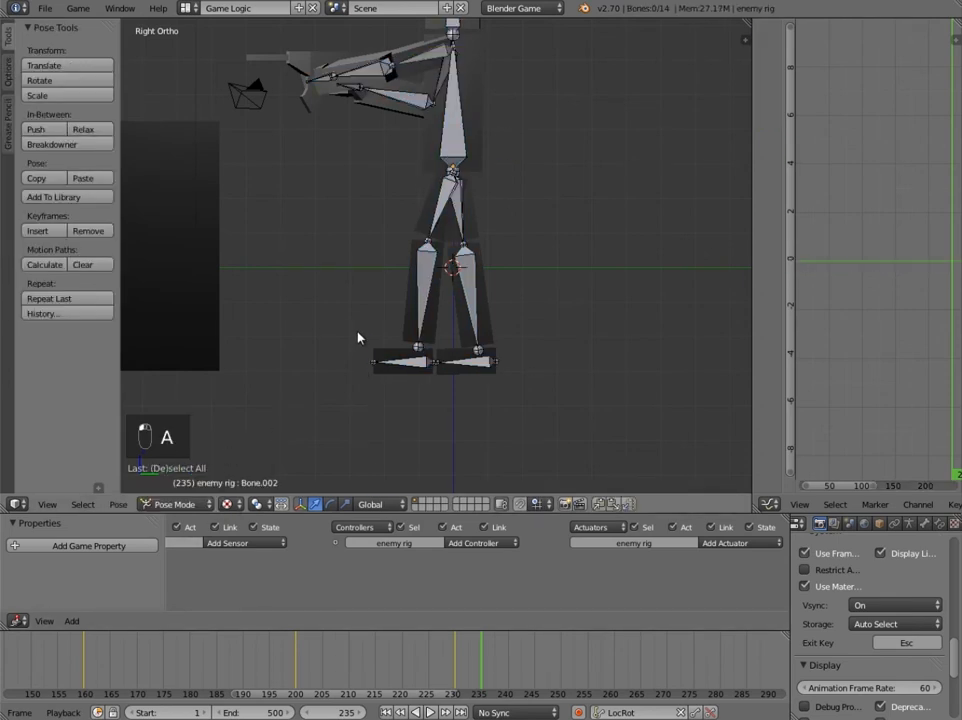
{"action": "middle_click_drag", "start_coordinate": [433, 220], "coordinate": [442, 250], "text": "shift"}
{"action": "right_click", "coordinate": [444, 252]}
{"action": "right_click", "coordinate": [427, 327]}
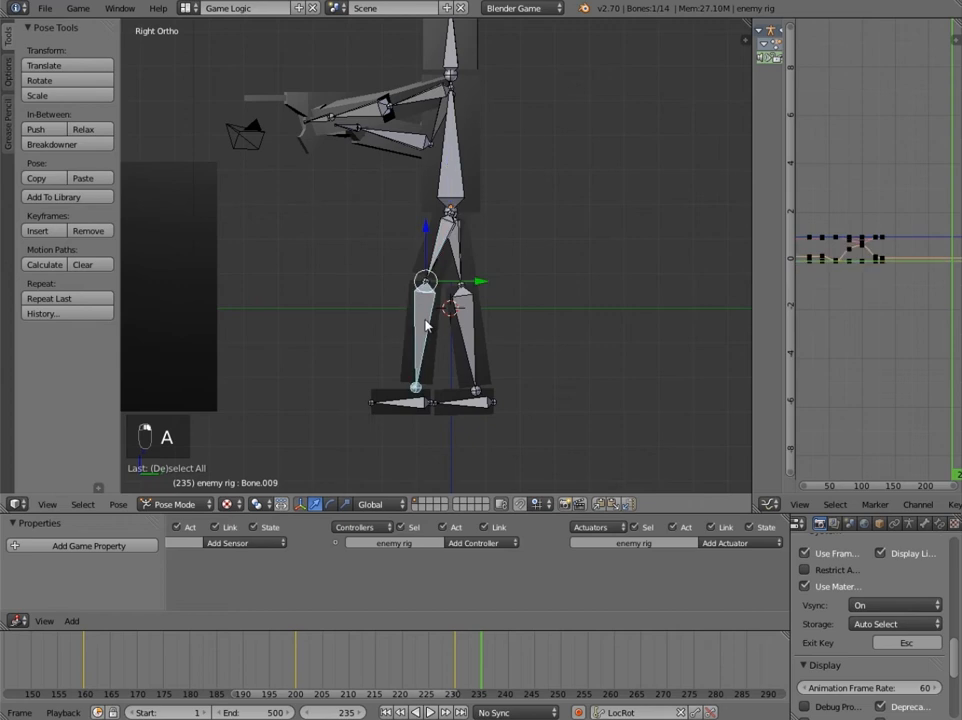
{"action": "left_click", "coordinate": [8, 72]}
{"action": "left_click", "coordinate": [8, 40]}
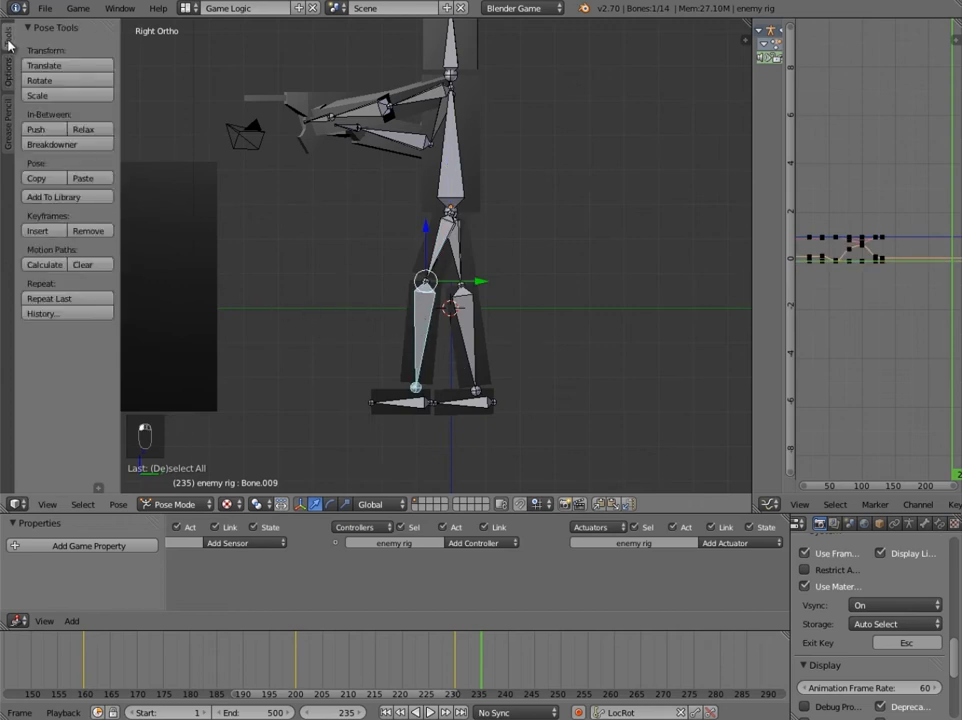
Move the rear lower leg bone backward along the global Y axis to widen the stance.
{"action": "scroll", "coordinate": [443, 410], "scroll_direction": "down", "scroll_amount": 3}
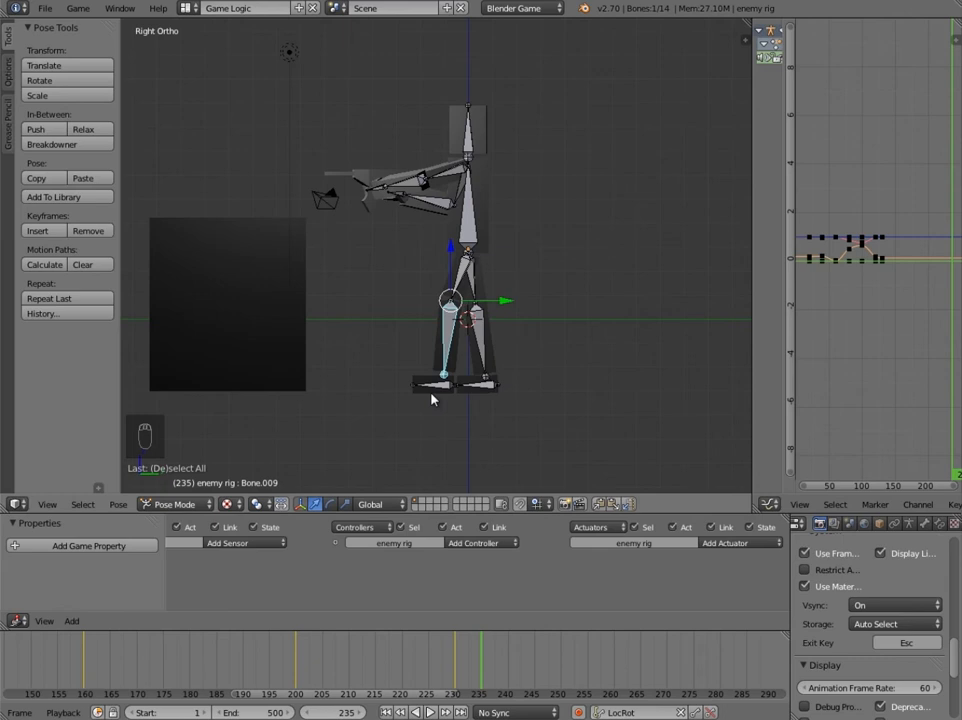
{"action": "scroll", "coordinate": [431, 399], "scroll_direction": "up", "scroll_amount": 3}
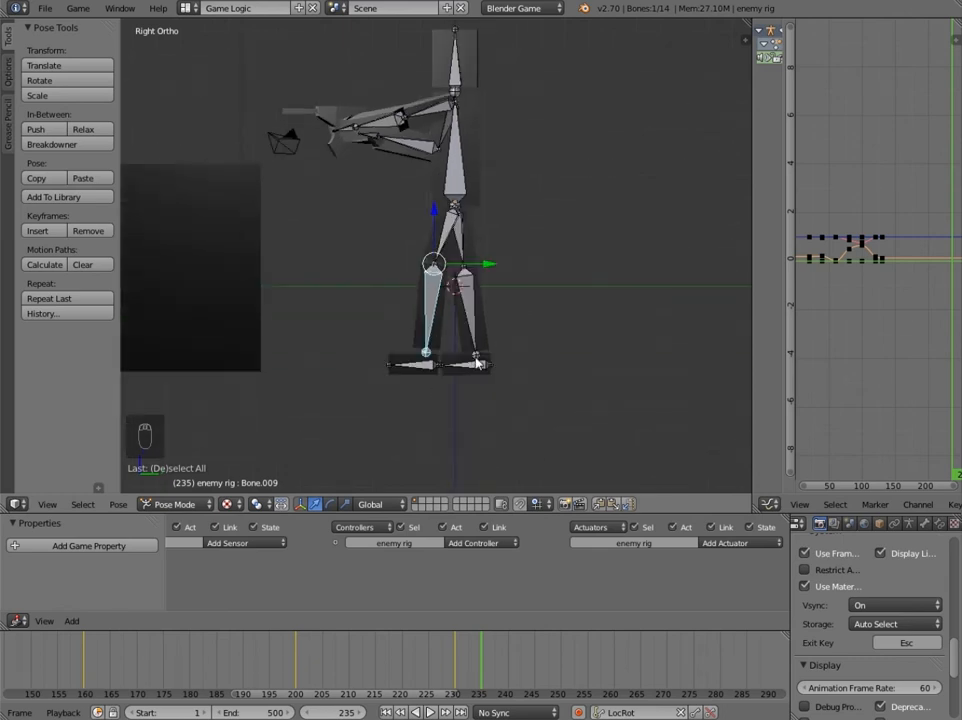
{"action": "middle_click_drag", "start_coordinate": [491, 363], "coordinate": [481, 341], "text": "shift"}
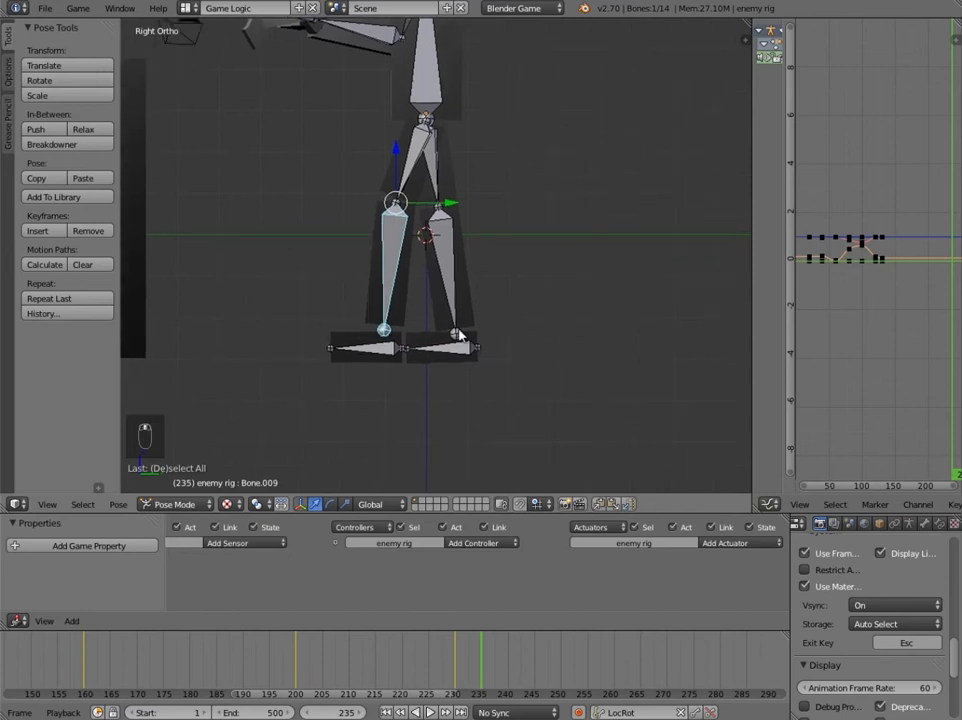
{"action": "right_click", "coordinate": [457, 333]}
{"action": "key", "text": "g"}
{"action": "key", "text": "y"}
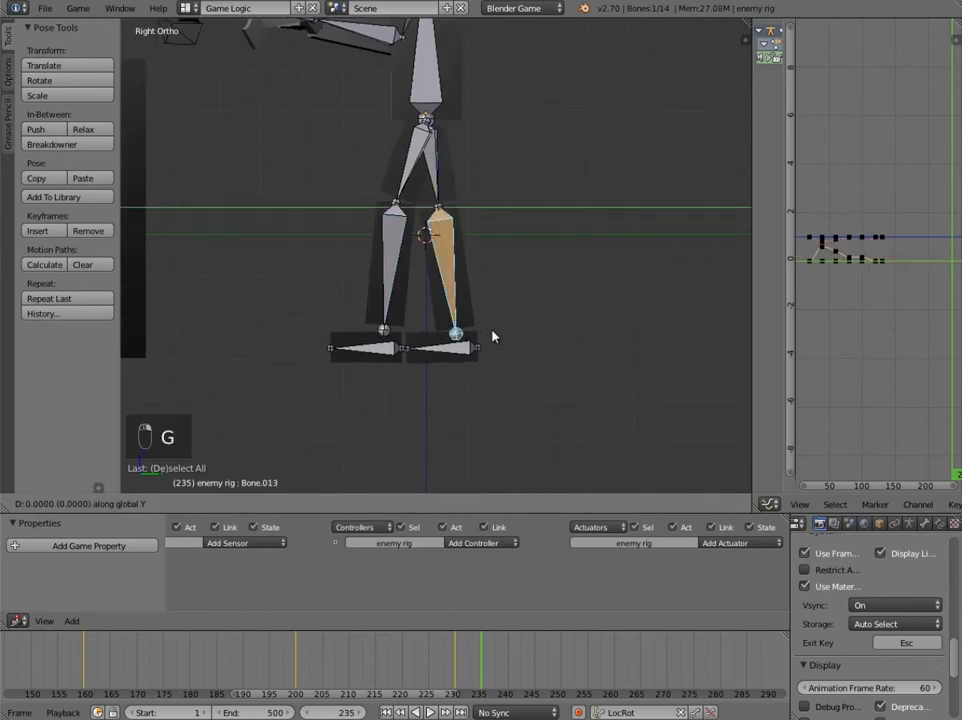
{"action": "left_click", "coordinate": [535, 344]}
Select the rear foot bone and rotate it slightly at frame 235.
{"action": "right_click", "coordinate": [518, 335]}
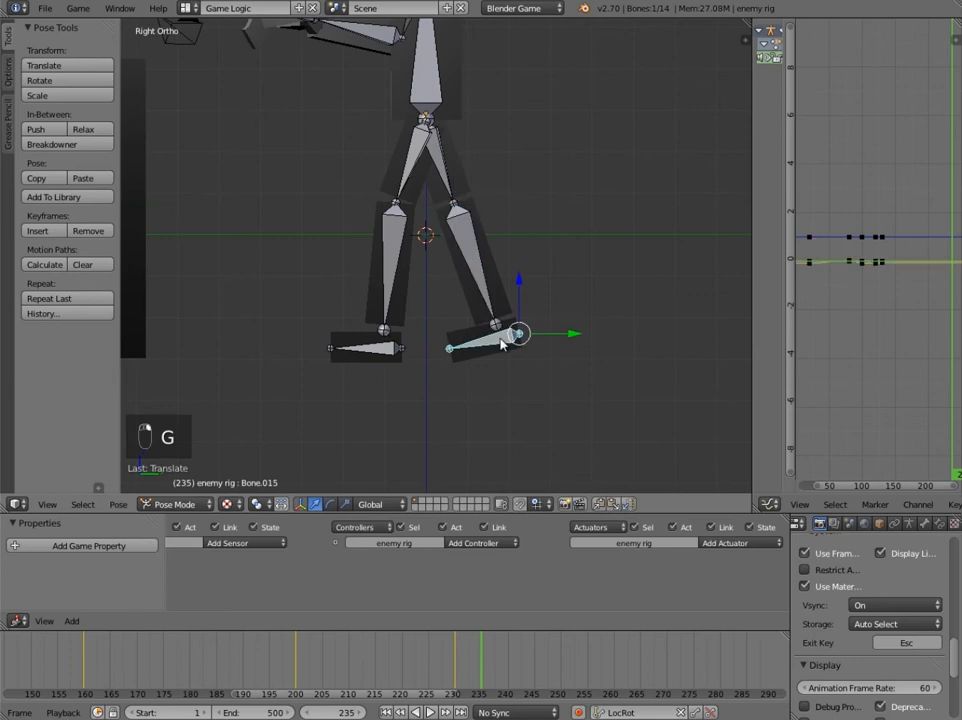
{"action": "key", "text": "r"}
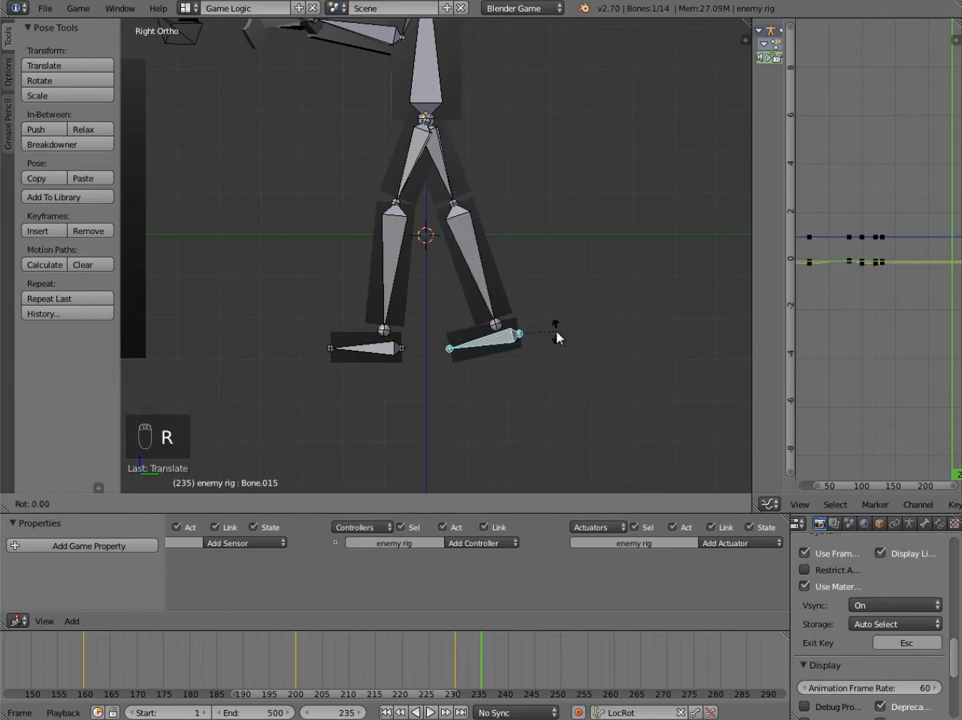
{"action": "left_click", "coordinate": [552, 324]}
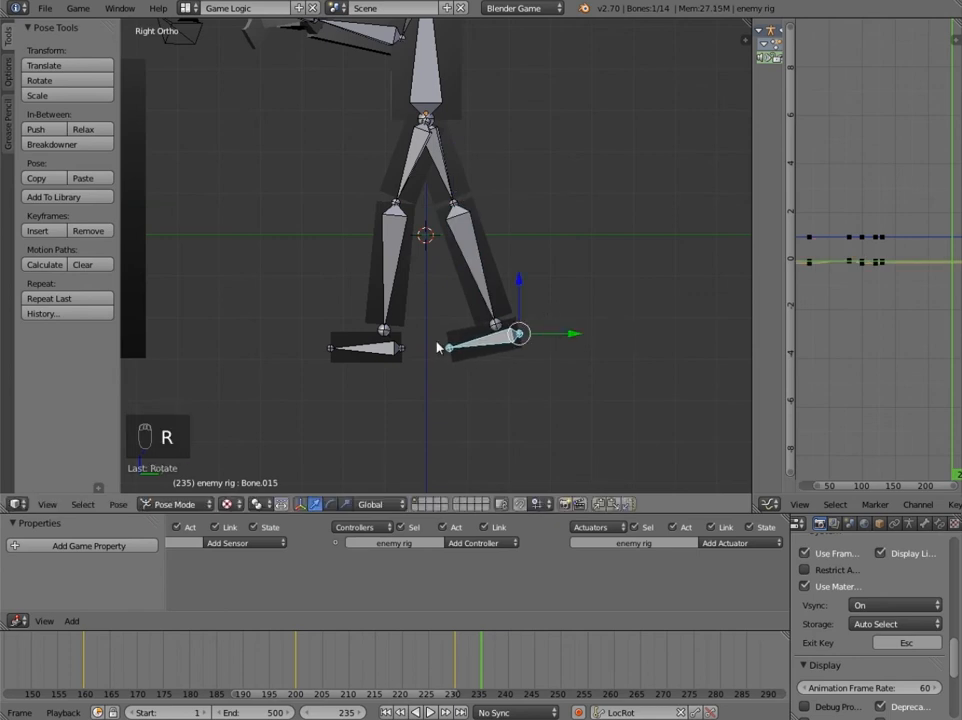
Move the front lower leg bone forward to widen the stride, and rotate its foot bone nearly flat.
{"action": "right_click", "coordinate": [392, 320]}
{"action": "key", "text": "g"}
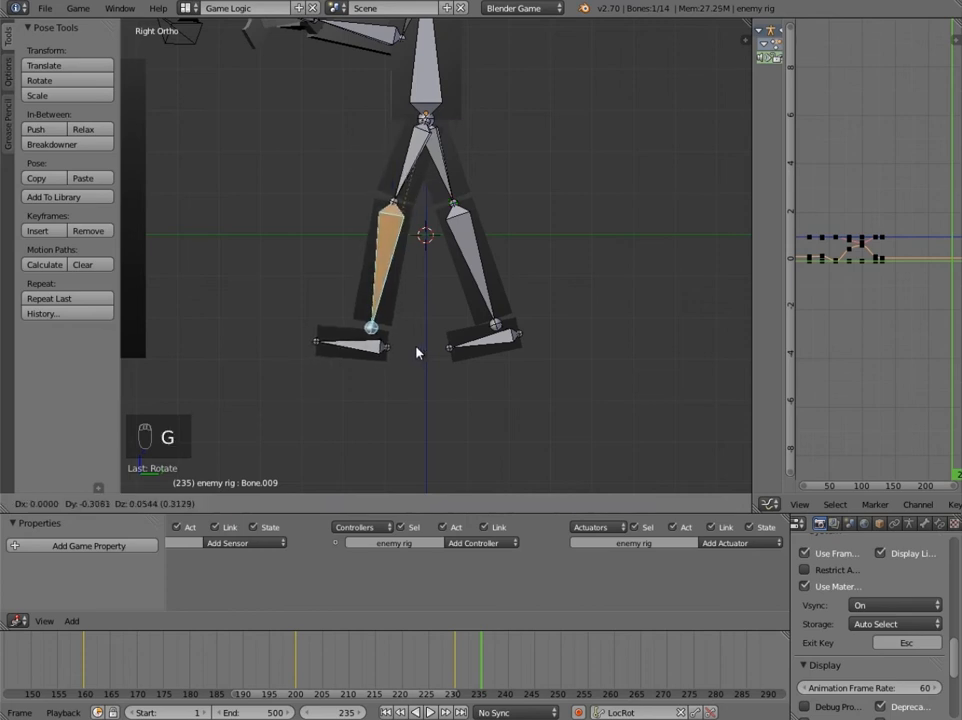
{"action": "left_click", "coordinate": [418, 352]}
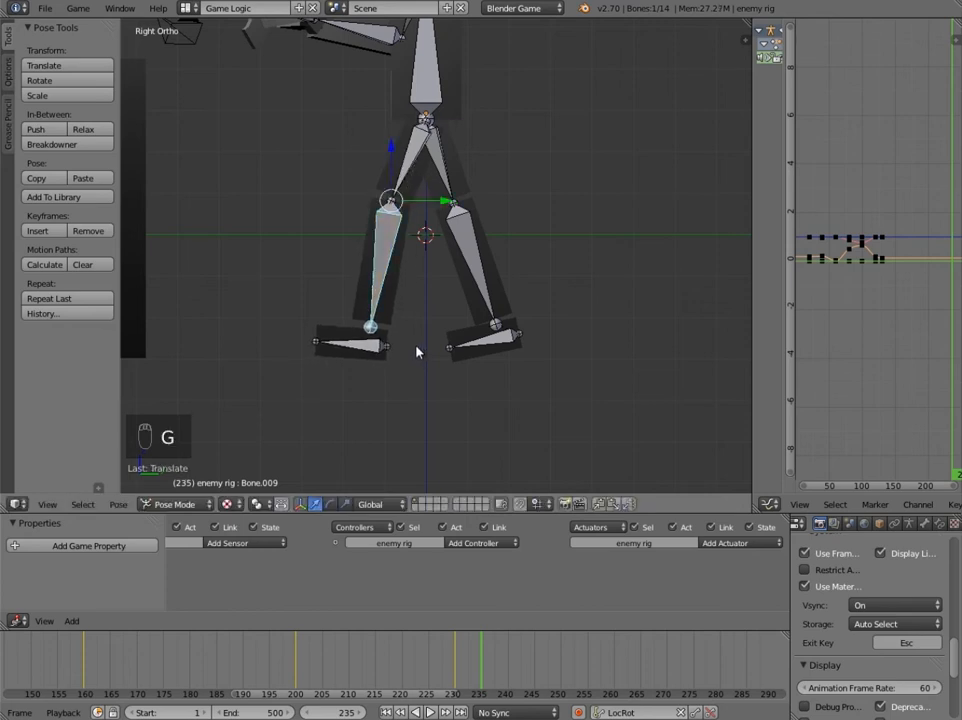
{"action": "key", "text": "g"}
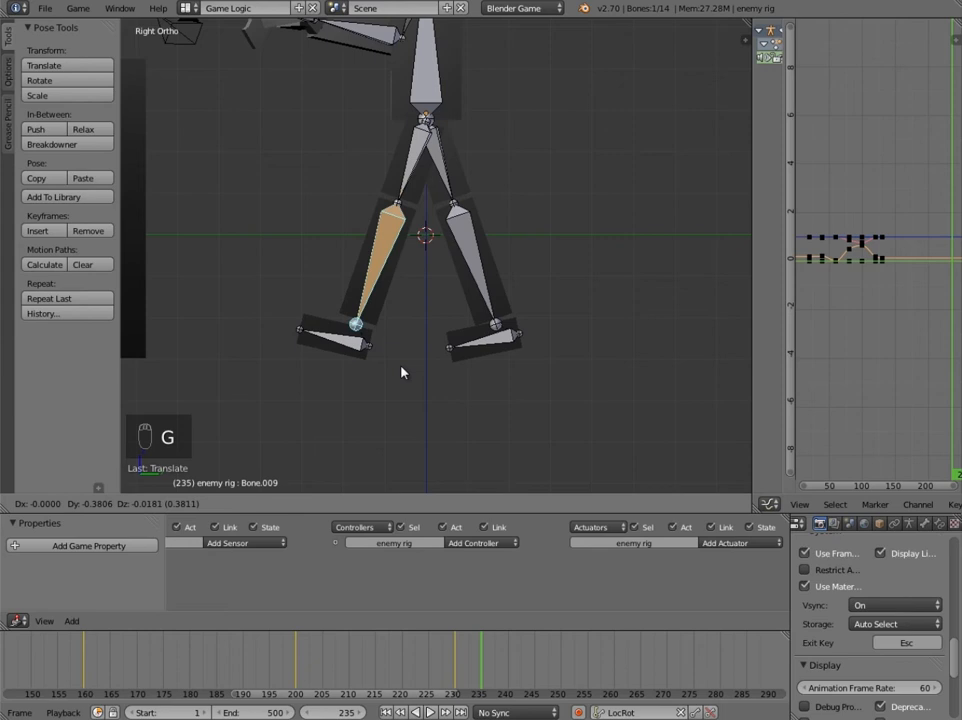
{"action": "left_click", "coordinate": [391, 366]}
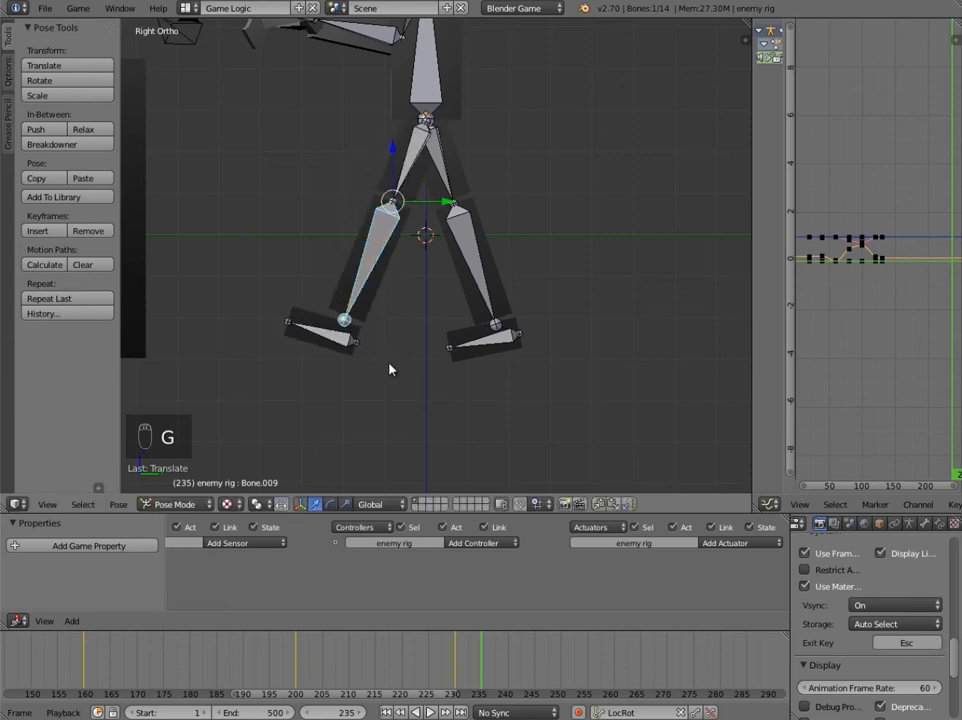
{"action": "right_click", "coordinate": [368, 344]}
{"action": "key", "text": "r"}
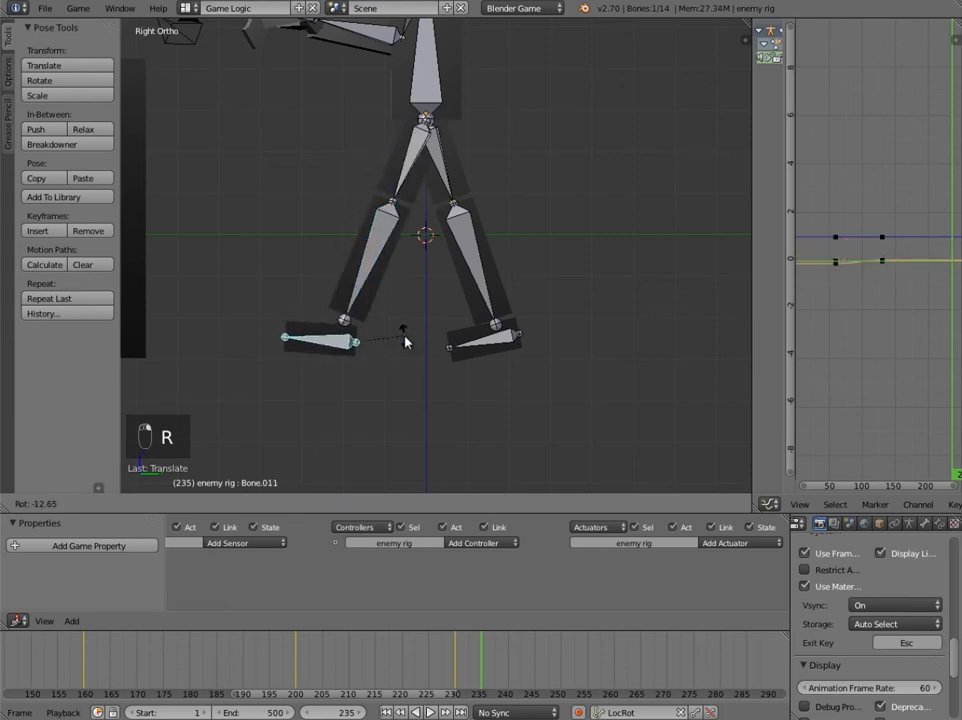
{"action": "left_click", "coordinate": [404, 344]}
Move the rear lower leg bone slightly farther back and up to match the wider stride.
{"action": "right_click", "coordinate": [498, 326]}
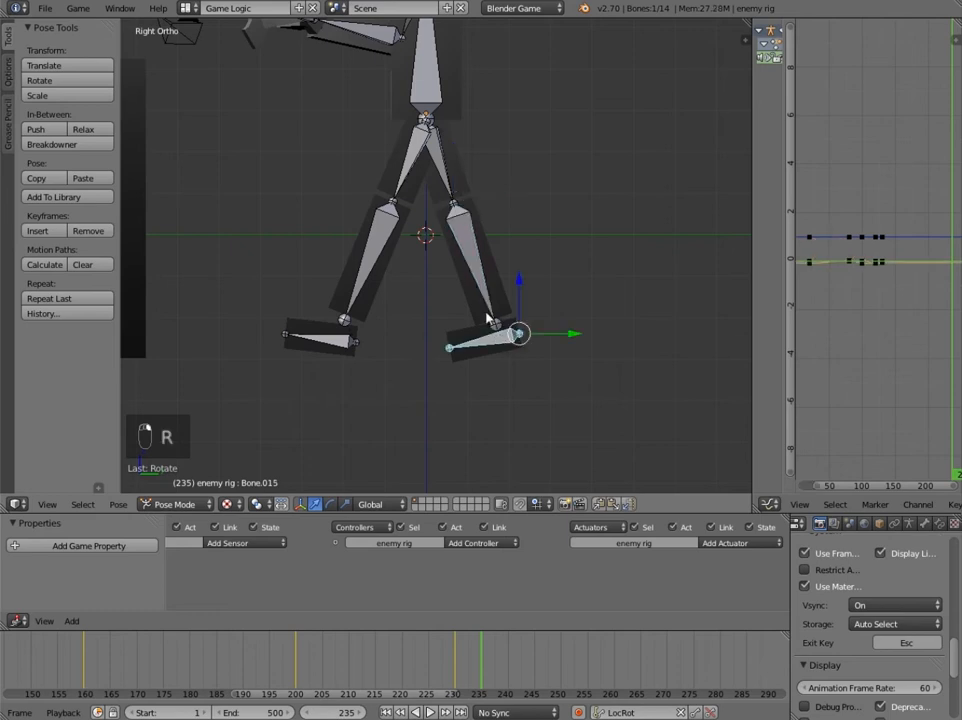
{"action": "key", "text": "g"}
{"action": "left_click", "coordinate": [550, 348]}
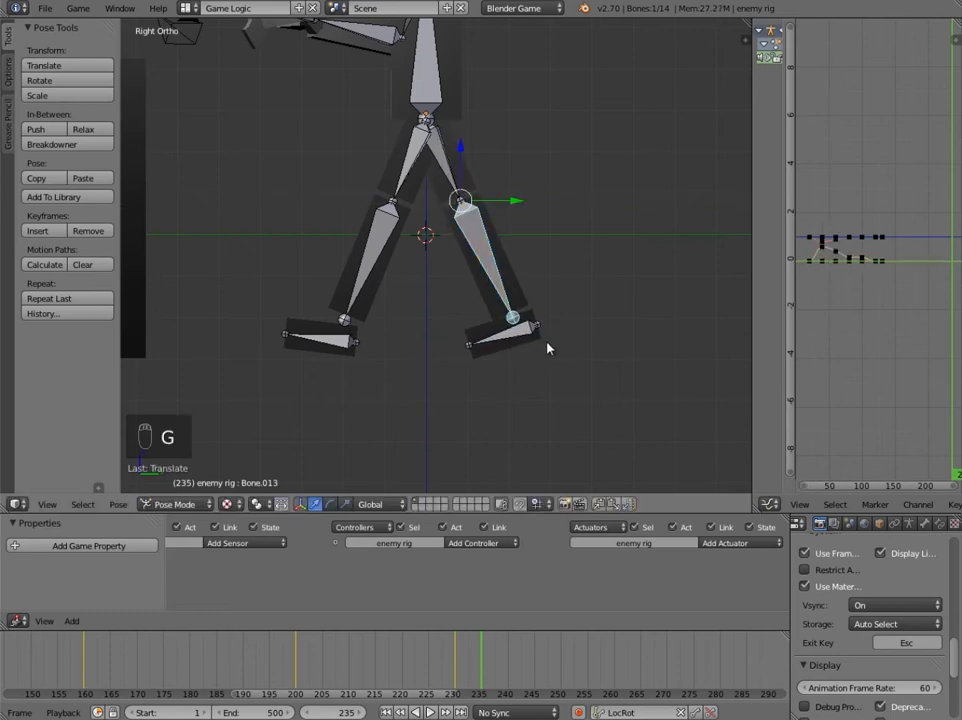
Turn on automatic keyframing and insert LocRot keyframes for all bones at frame 235.
{"action": "left_click", "coordinate": [579, 713]}
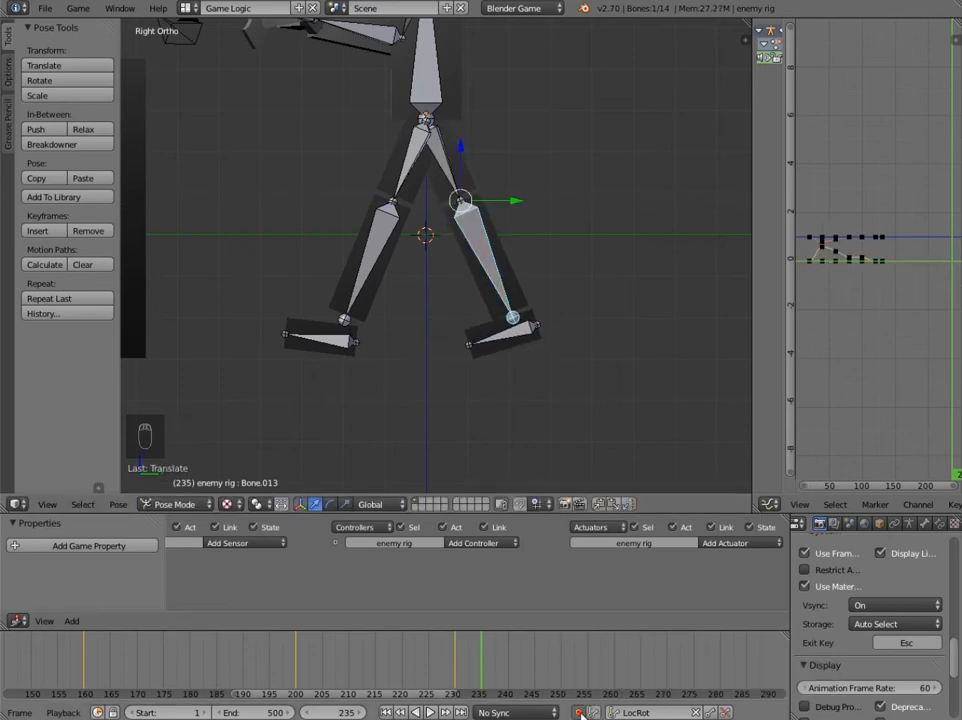
{"action": "scroll", "coordinate": [533, 277], "scroll_direction": "down", "scroll_amount": 3}
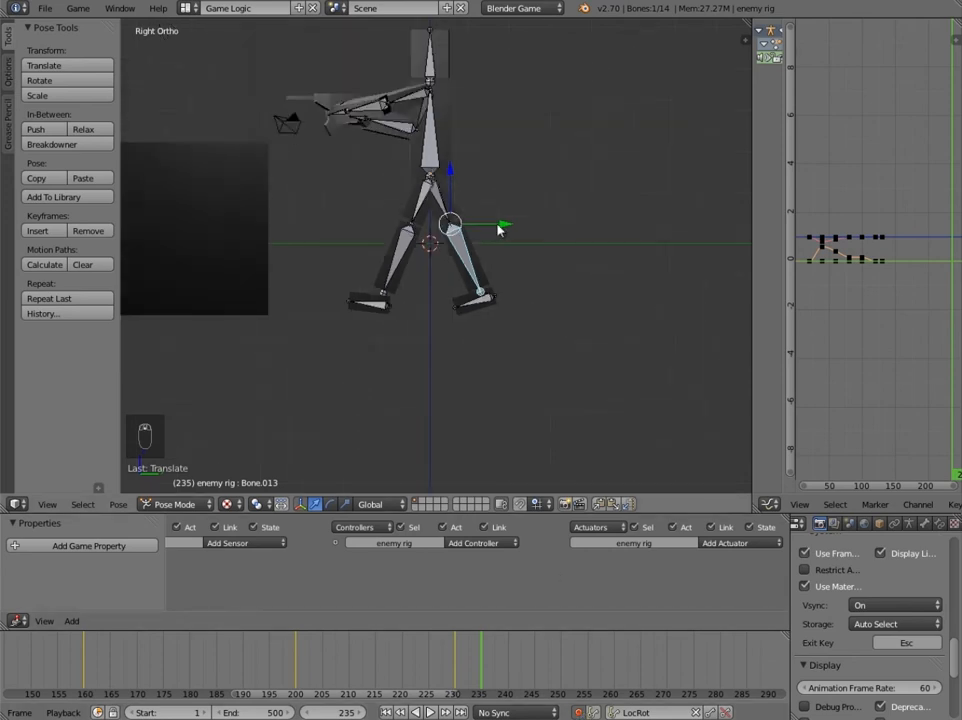
{"action": "key", "text": "a"}
{"action": "key", "text": "a"}
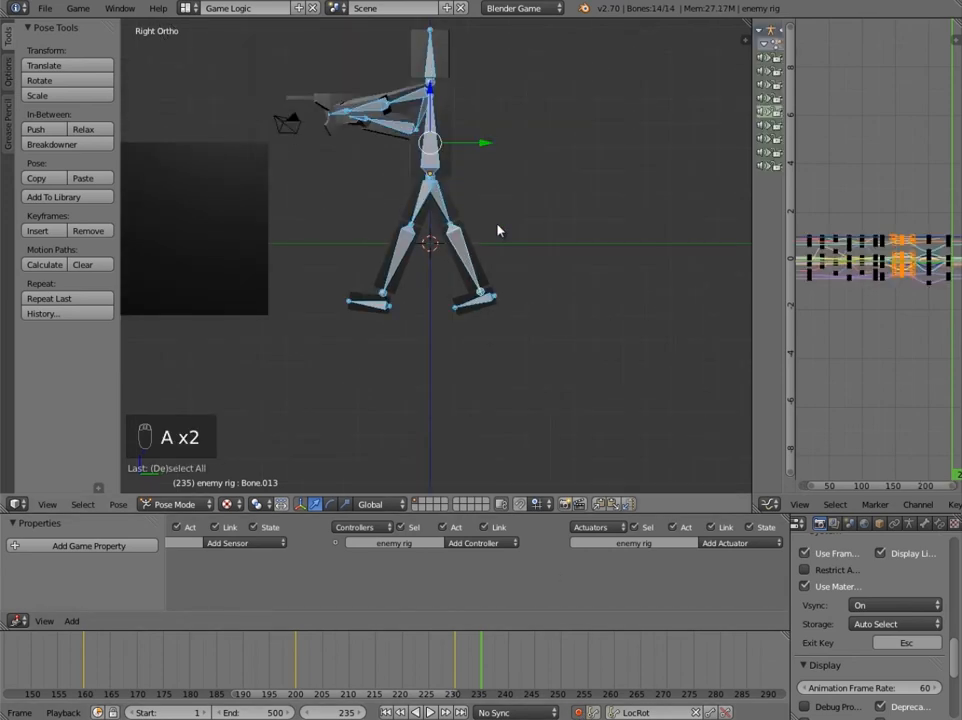
{"action": "key", "text": "i"}
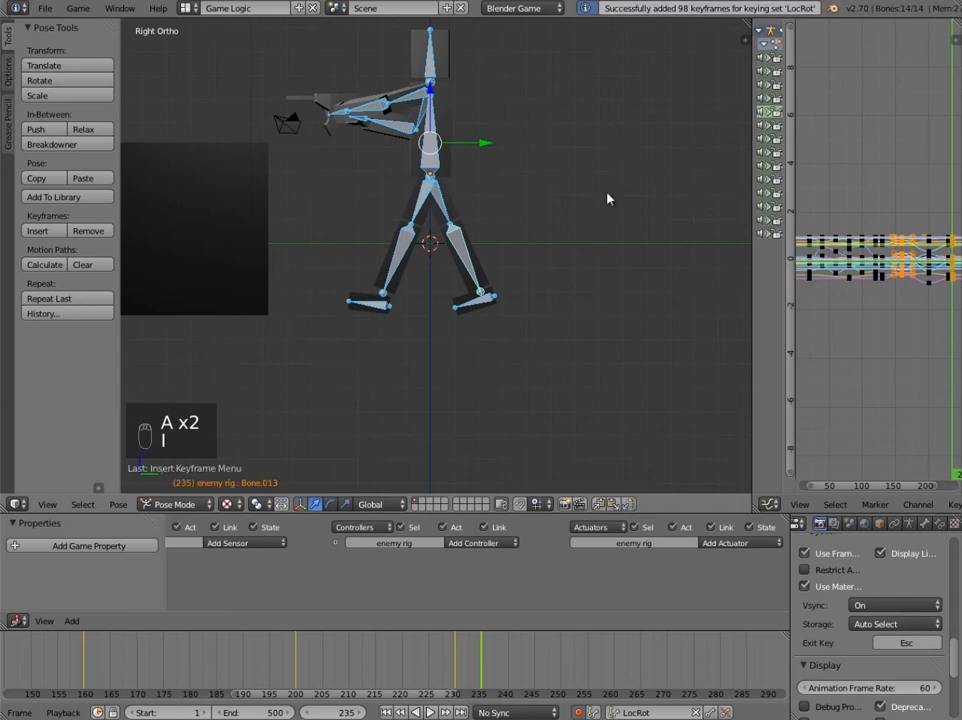
Set the current frame to 245 for the next walking pose.
{"action": "scroll", "coordinate": [528, 301], "scroll_direction": "up", "scroll_amount": 3}
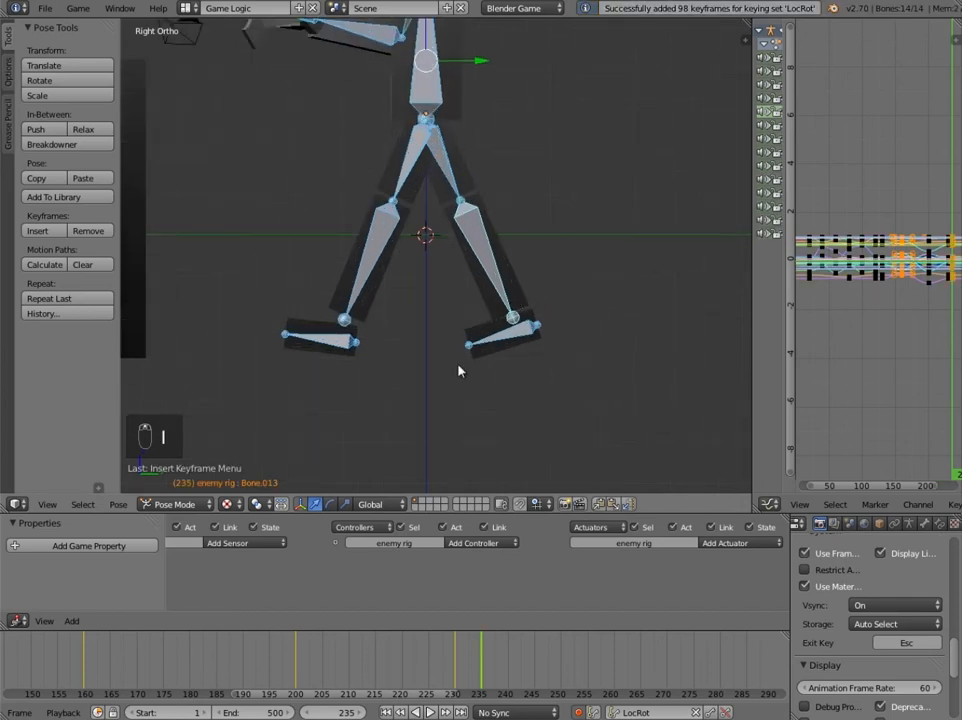
{"action": "middle_click_drag", "start_coordinate": [458, 371], "coordinate": [441, 356], "text": "shift"}
{"action": "left_click", "coordinate": [486, 669]}
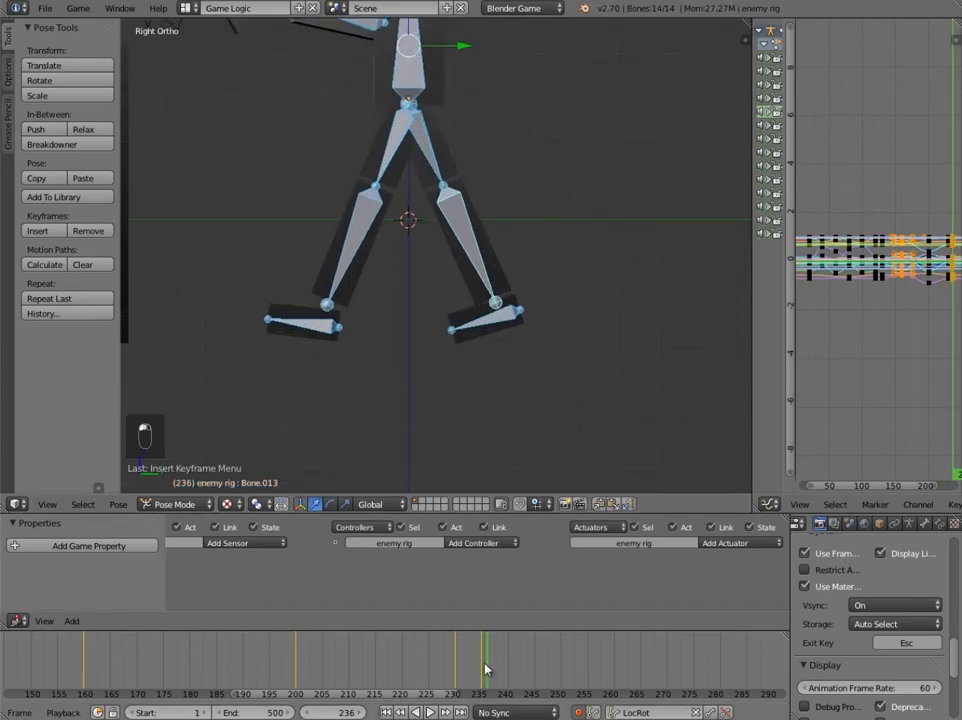
{"action": "scroll", "coordinate": [487, 669], "scroll_direction": "up", "scroll_amount": 4}
{"action": "left_click", "coordinate": [614, 669]}
{"action": "scroll", "coordinate": [575, 674], "scroll_direction": "down", "scroll_amount": 3}
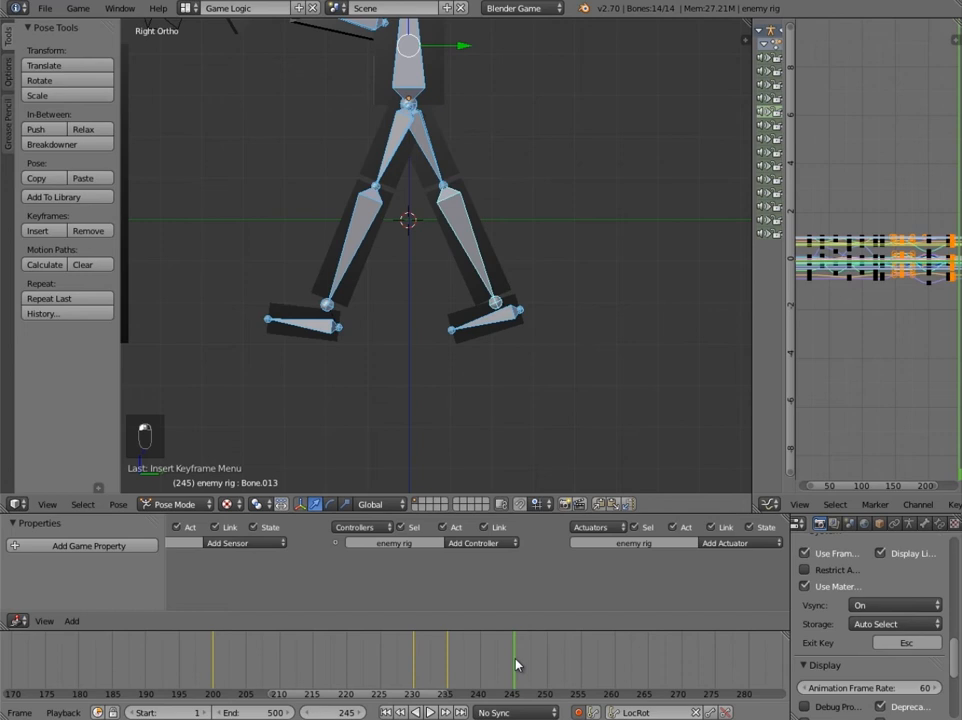
{"action": "scroll", "coordinate": [517, 665], "scroll_direction": "down", "scroll_amount": 1}
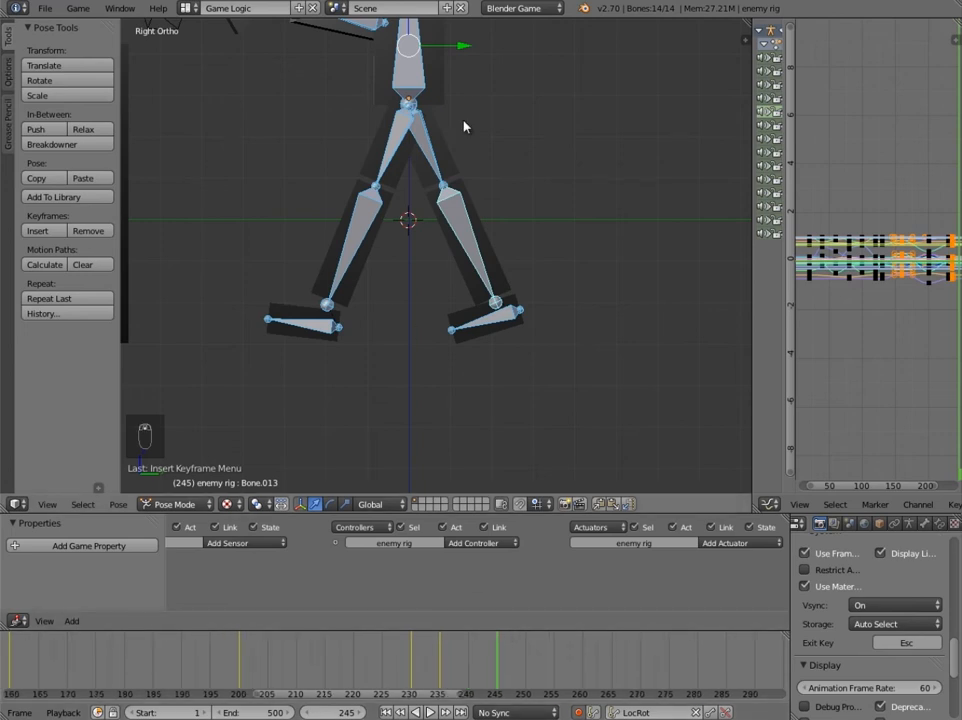
Rotate and move the rear lower leg bone so the knee bends forward and the foot lifts behind the body.
{"action": "key", "text": "a"}
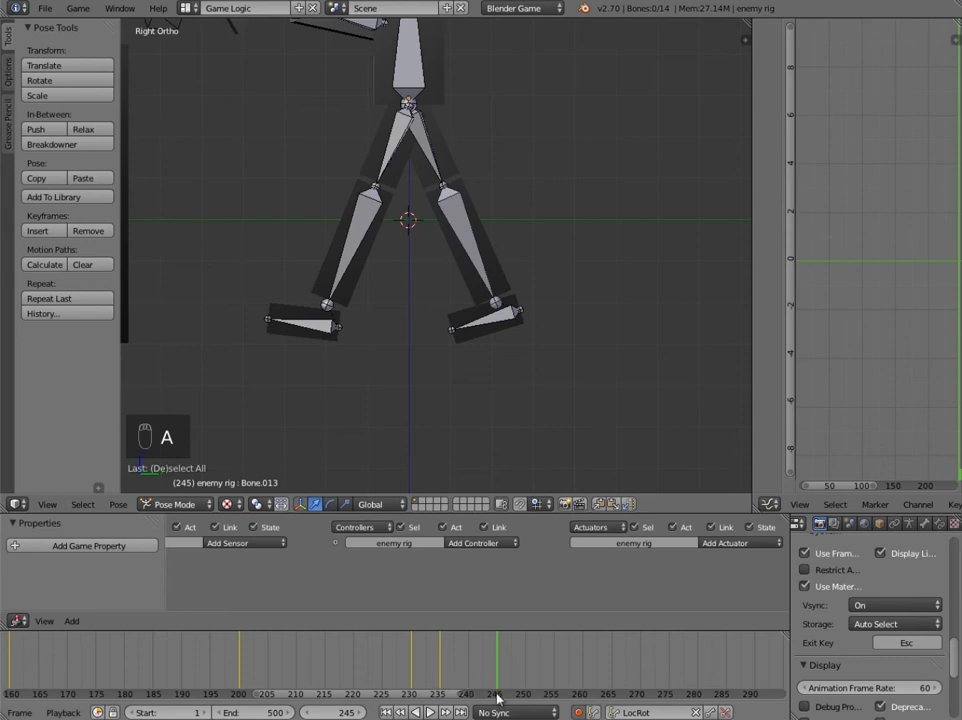
{"action": "right_click", "coordinate": [481, 283]}
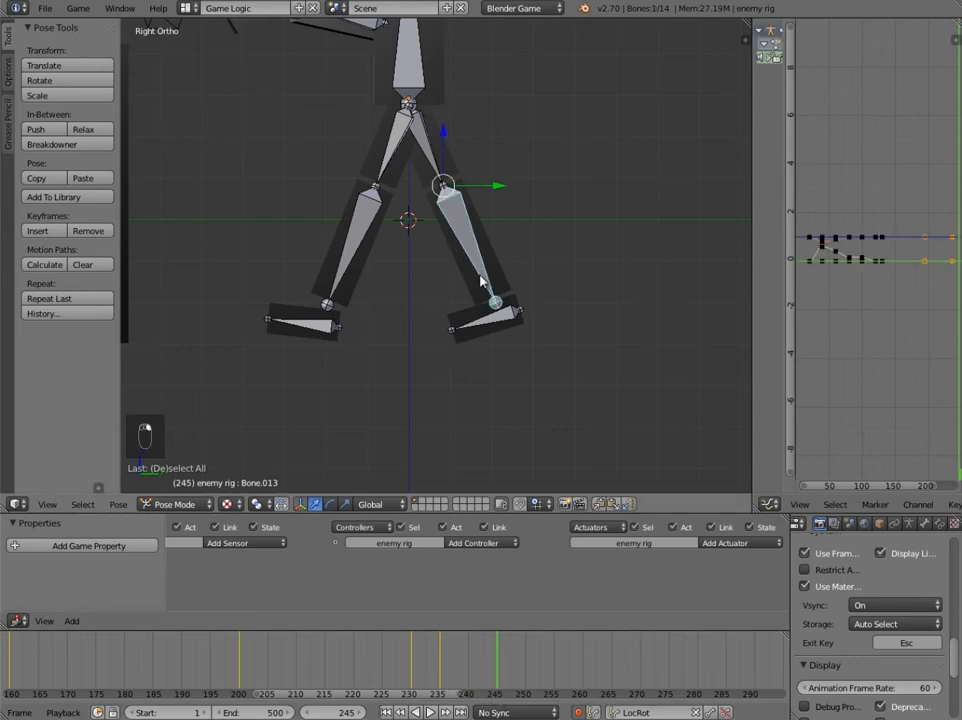
{"action": "key", "text": "r"}
{"action": "left_click", "coordinate": [588, 244]}
{"action": "key", "text": "g"}
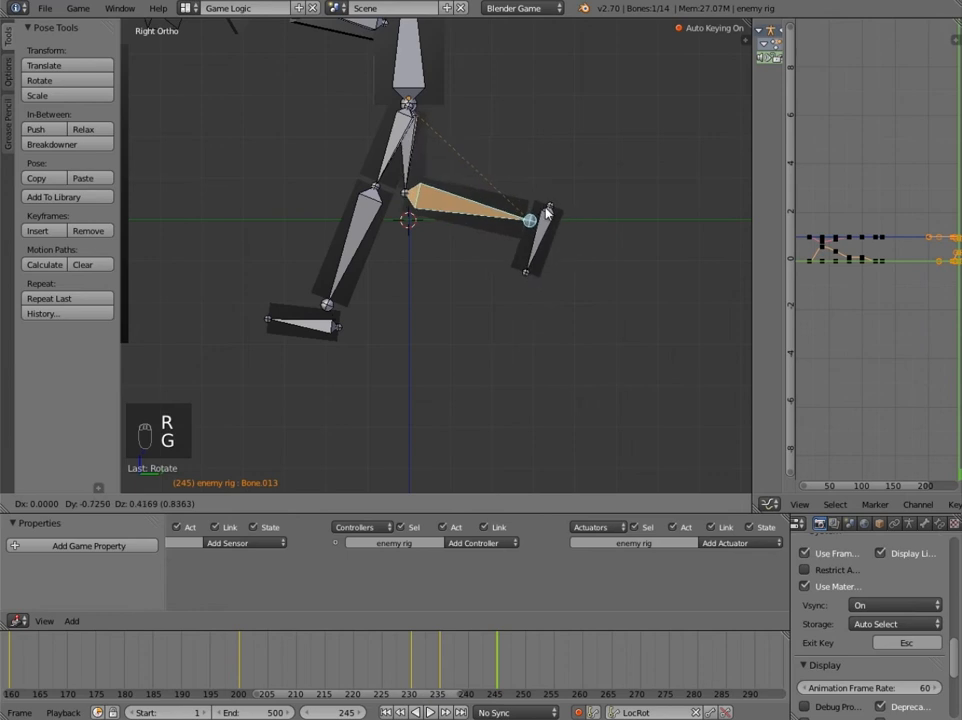
{"action": "left_click", "coordinate": [500, 226]}
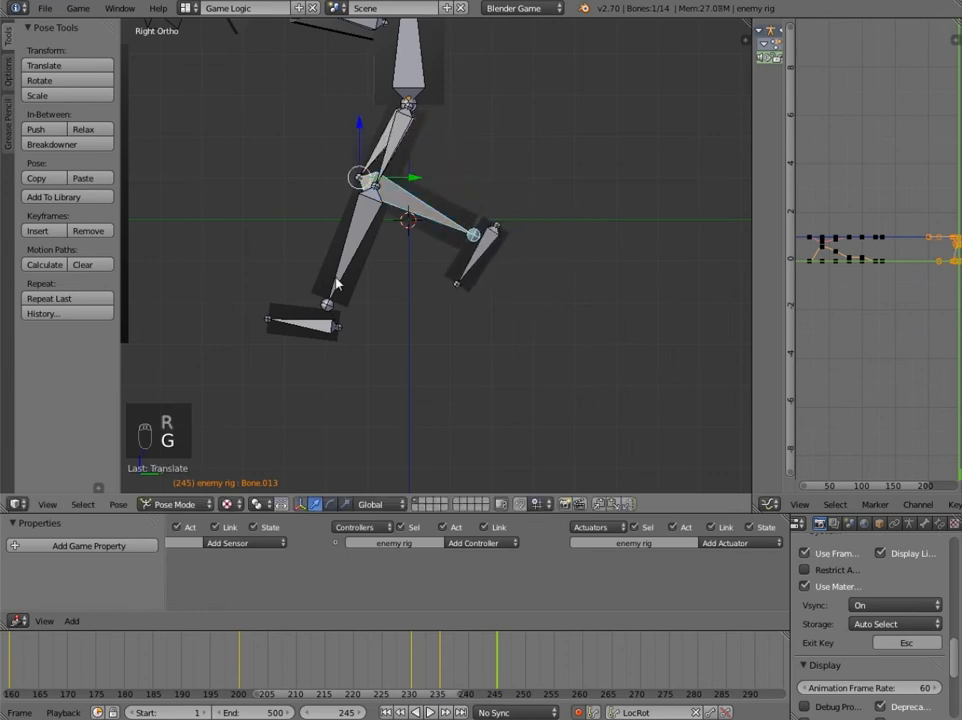
Undo the last change, bring the front lower leg bone back beneath the hips, and rotate its foot bone flat.
{"action": "key", "text": "ctrl+z"}
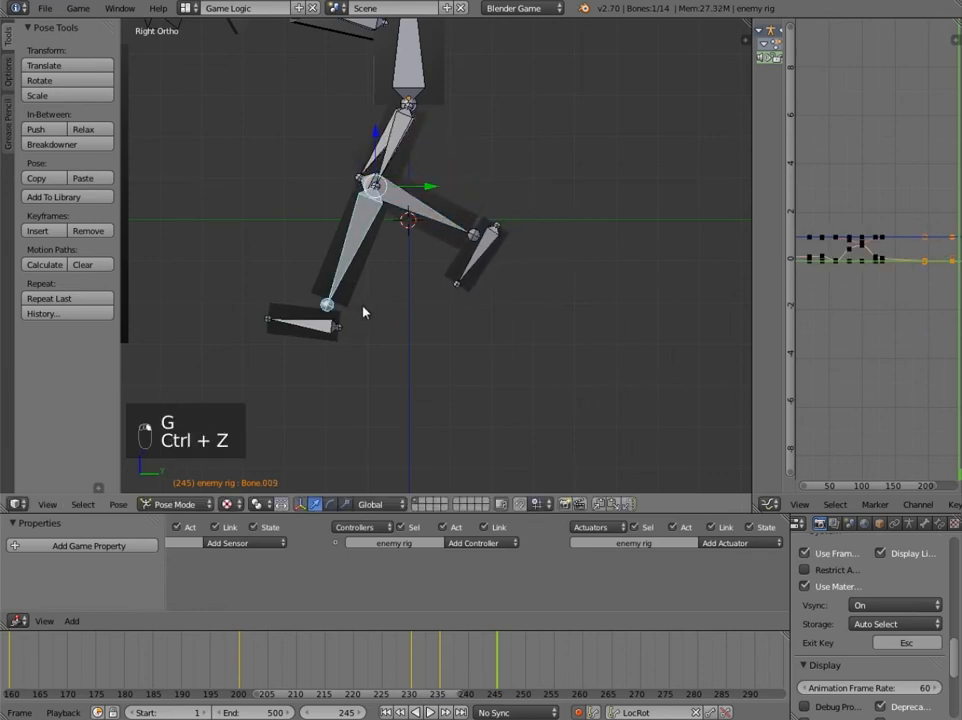
{"action": "key", "text": "g"}
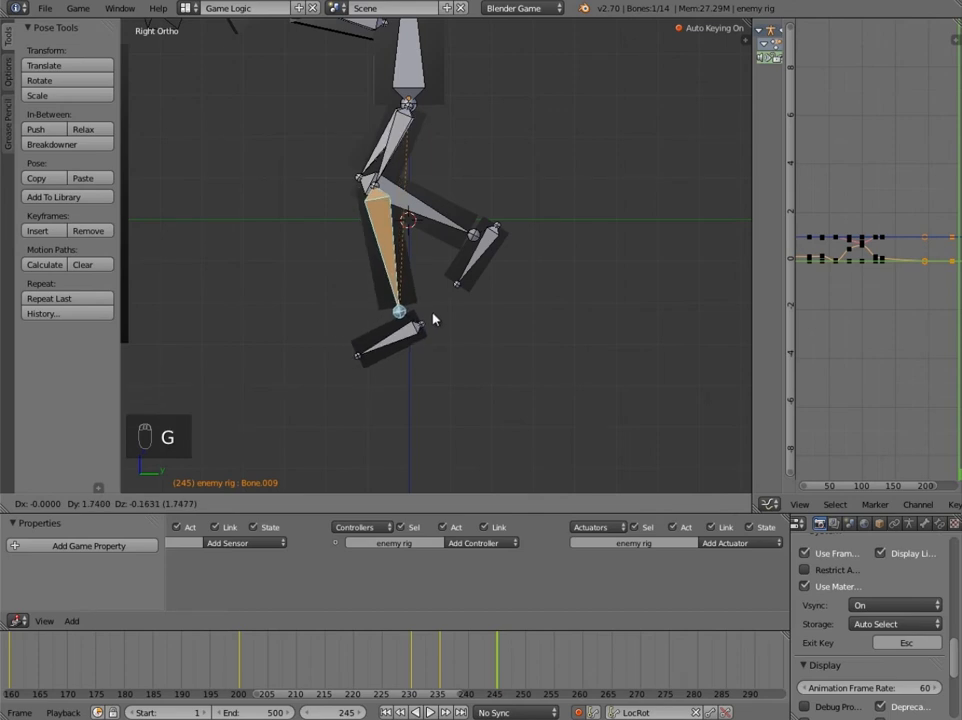
{"action": "left_click", "coordinate": [433, 319]}
{"action": "right_click", "coordinate": [422, 325]}
{"action": "key", "text": "r"}
{"action": "left_click", "coordinate": [438, 322]}
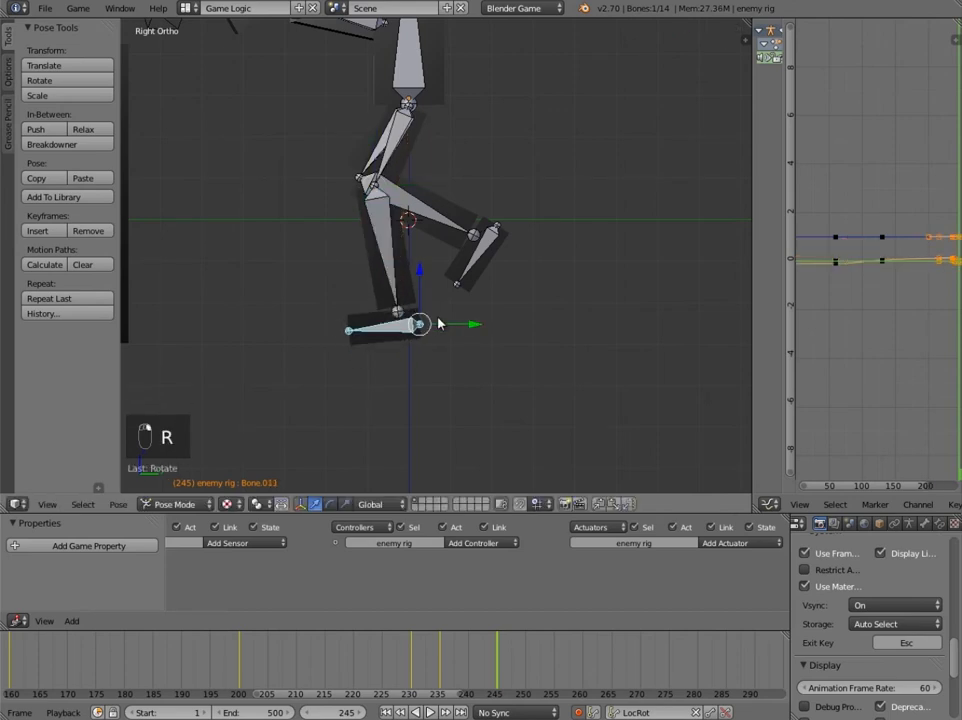
{"action": "right_click", "coordinate": [393, 300]}
{"action": "key", "text": "g"}
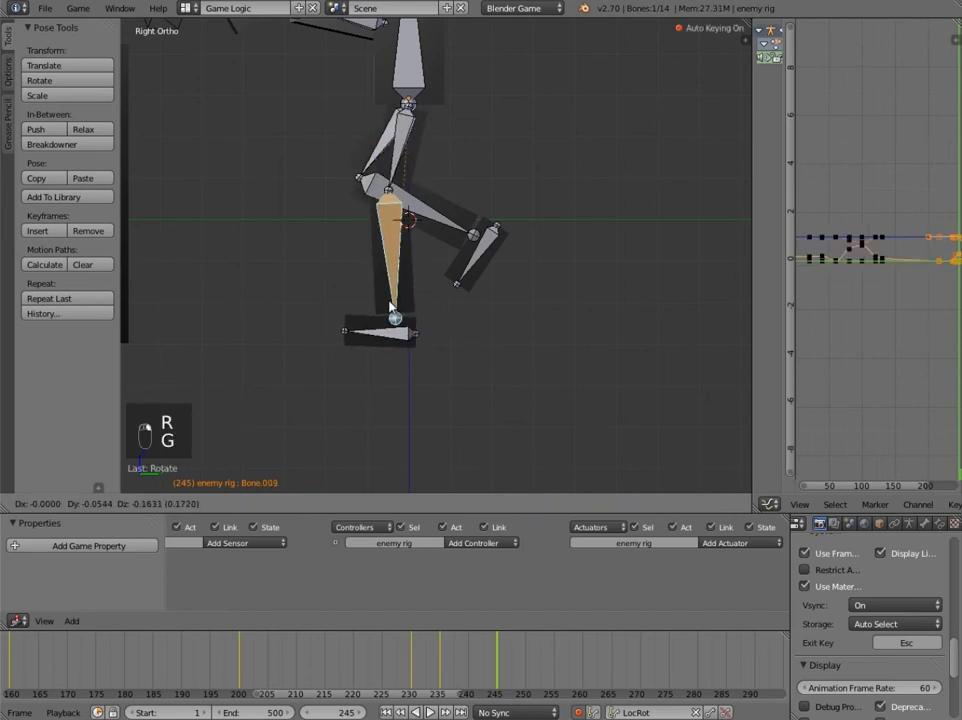
{"action": "left_click", "coordinate": [407, 331]}
Set the current frame to 255 and swing the raised lower leg bone forward in front of the body.
{"action": "left_click", "coordinate": [553, 678]}
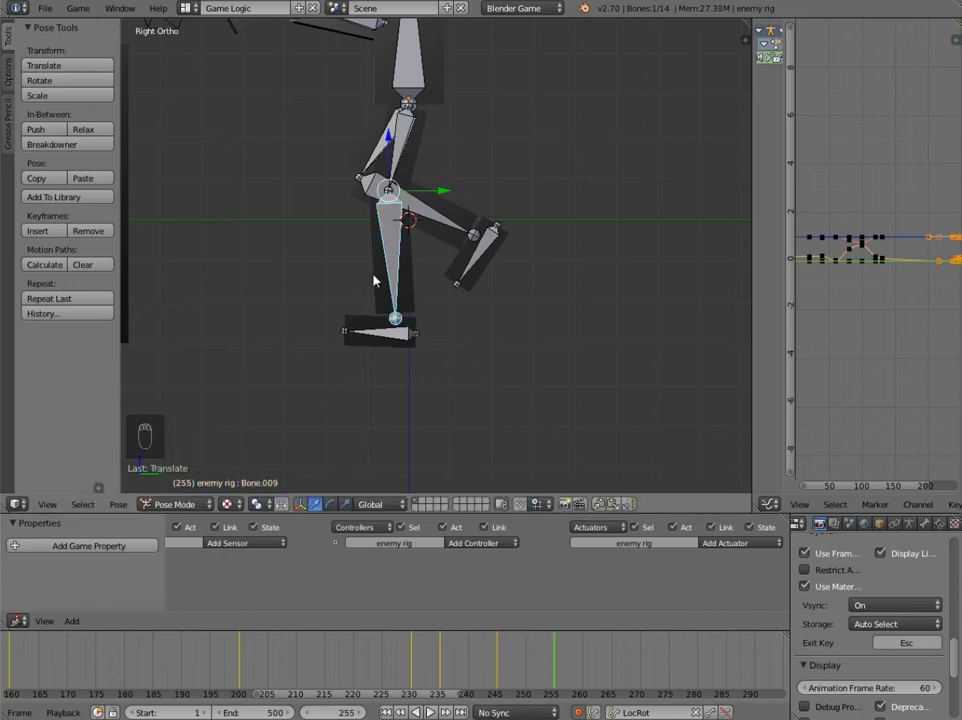
{"action": "right_click", "coordinate": [444, 221]}
{"action": "middle_click_drag", "start_coordinate": [446, 213], "coordinate": [525, 222], "text": "shift"}
{"action": "key", "text": "g"}
{"action": "key", "text": "y"}
{"action": "left_click", "coordinate": [535, 232]}
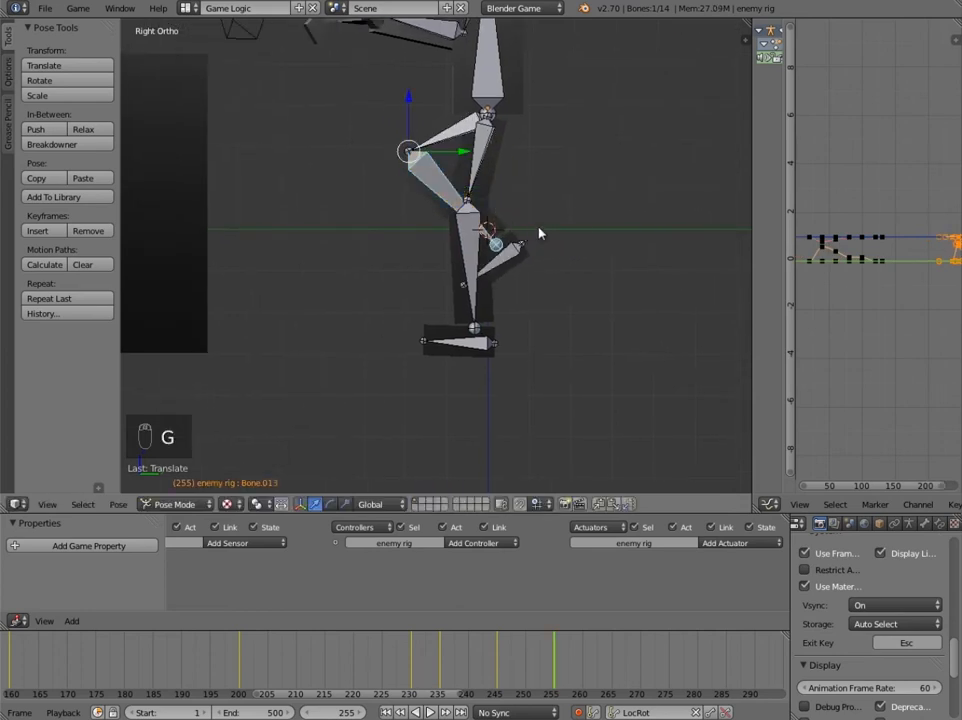
{"action": "key", "text": "g"}
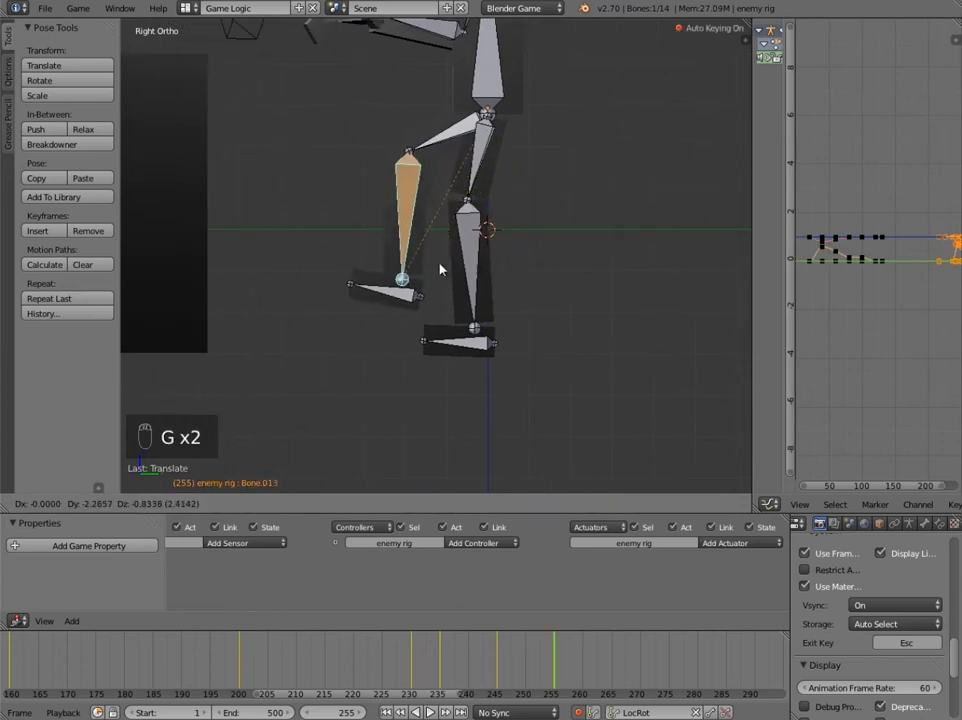
{"action": "left_click", "coordinate": [409, 267]}
Move the supporting leg's lower bone backward and up so that it trails behind the body.
{"action": "right_click", "coordinate": [494, 311]}
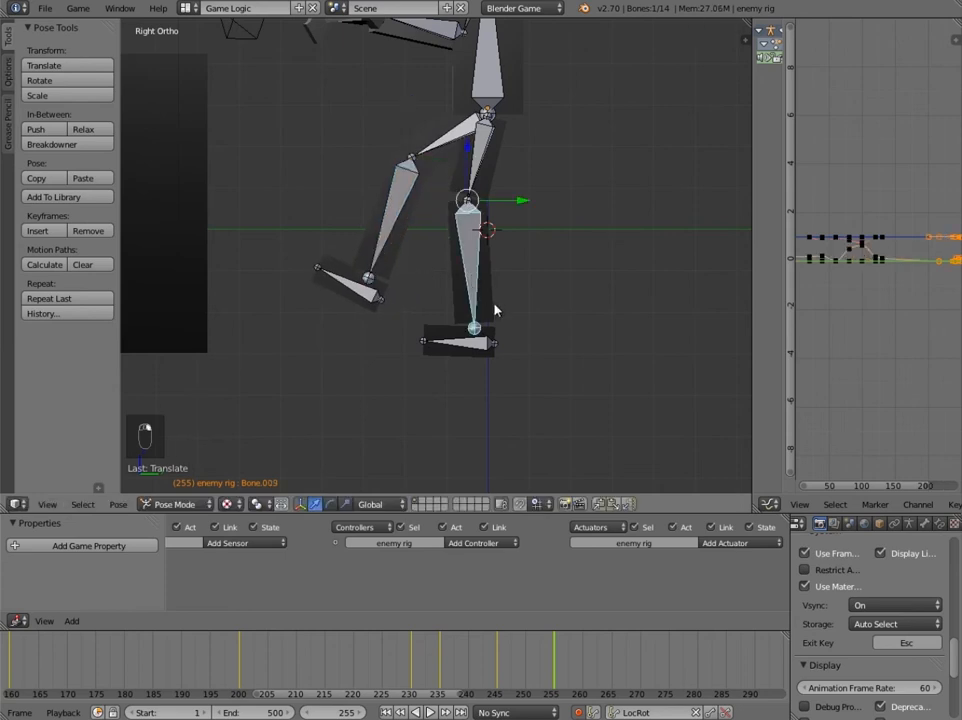
{"action": "key", "text": "g"}
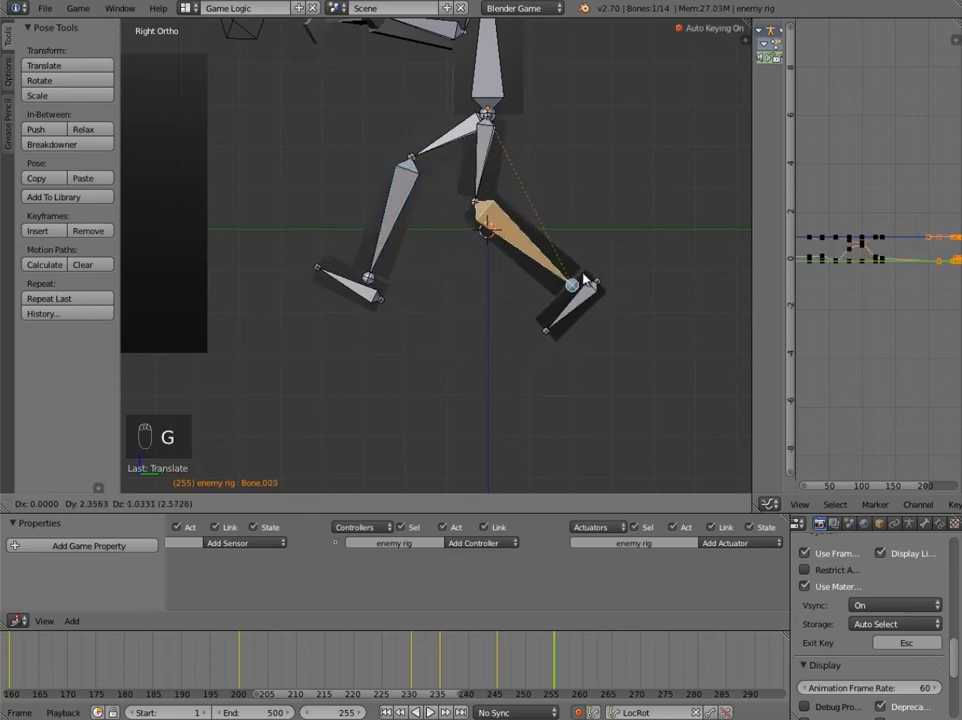
{"action": "left_click", "coordinate": [588, 269]}
{"action": "key", "text": "g"}
{"action": "left_click", "coordinate": [591, 302]}
Lower the forward leg's lower bone slightly and bring it closer to the body.
{"action": "right_click", "coordinate": [393, 243]}
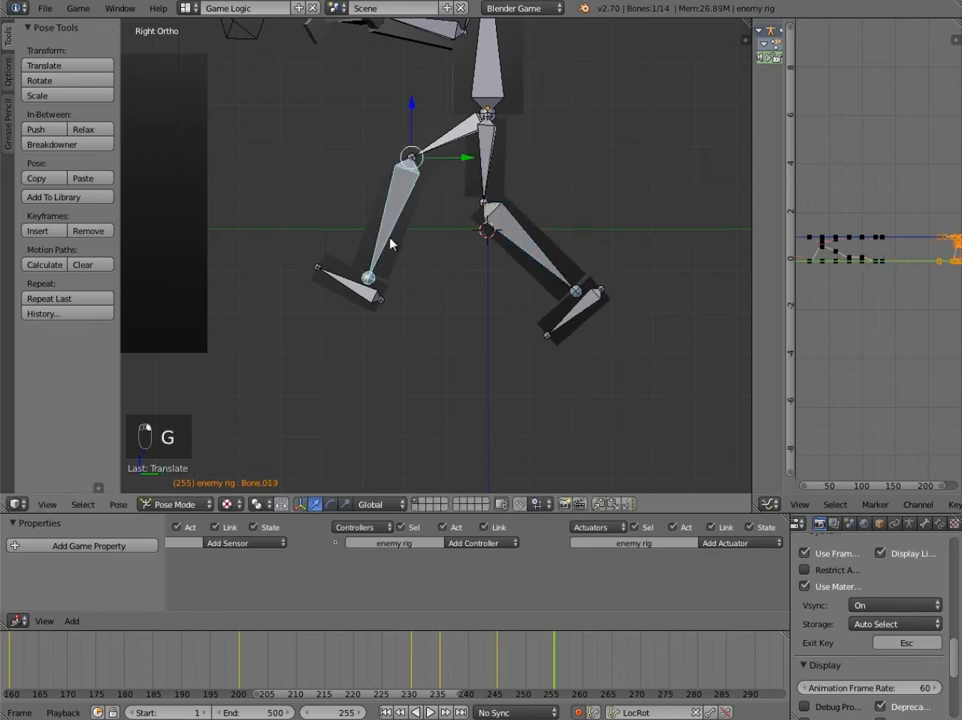
{"action": "key", "text": "g"}
{"action": "left_click", "coordinate": [407, 259]}
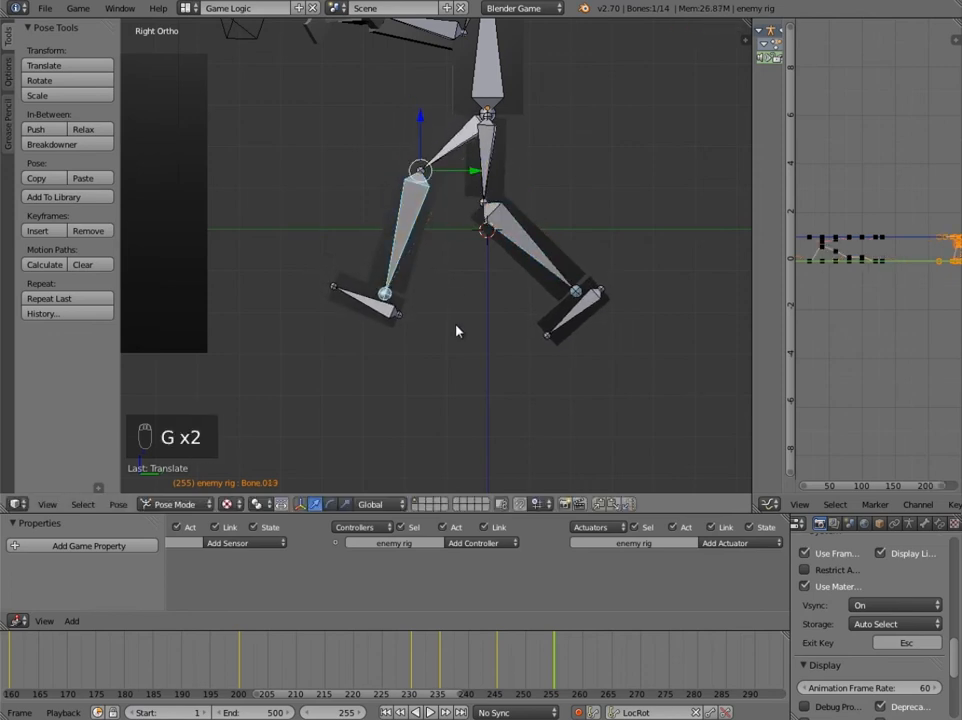
Select the rear lower leg bone and set the current frame to 265.
{"action": "middle_click_drag", "start_coordinate": [456, 331], "coordinate": [460, 312], "text": "shift"}
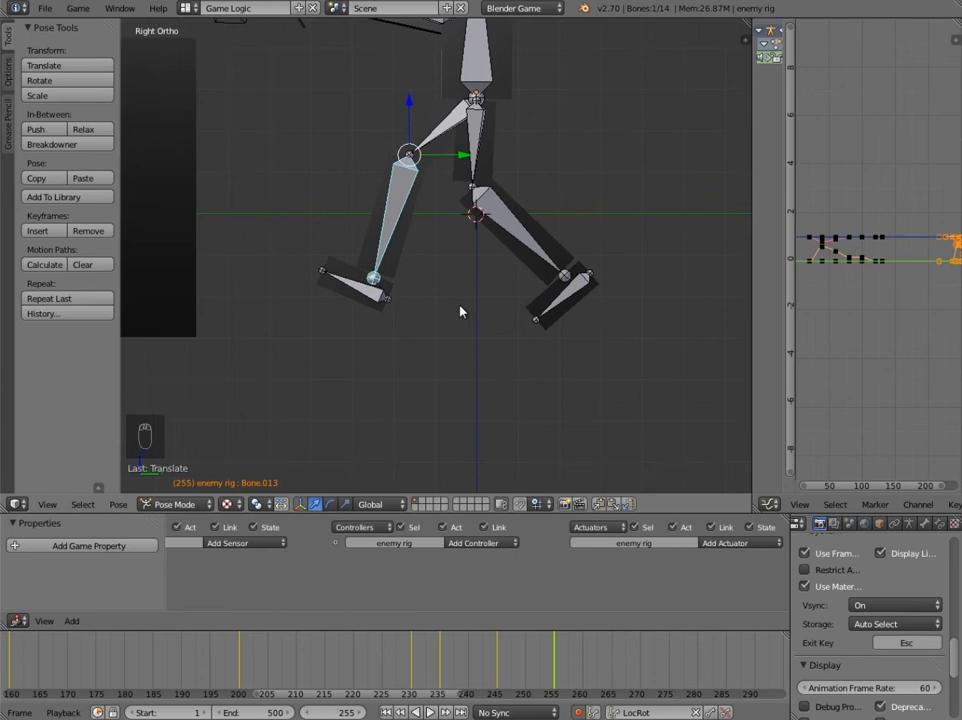
{"action": "right_click", "coordinate": [534, 240]}
{"action": "left_click_drag", "start_coordinate": [551, 666], "coordinate": [557, 667]}
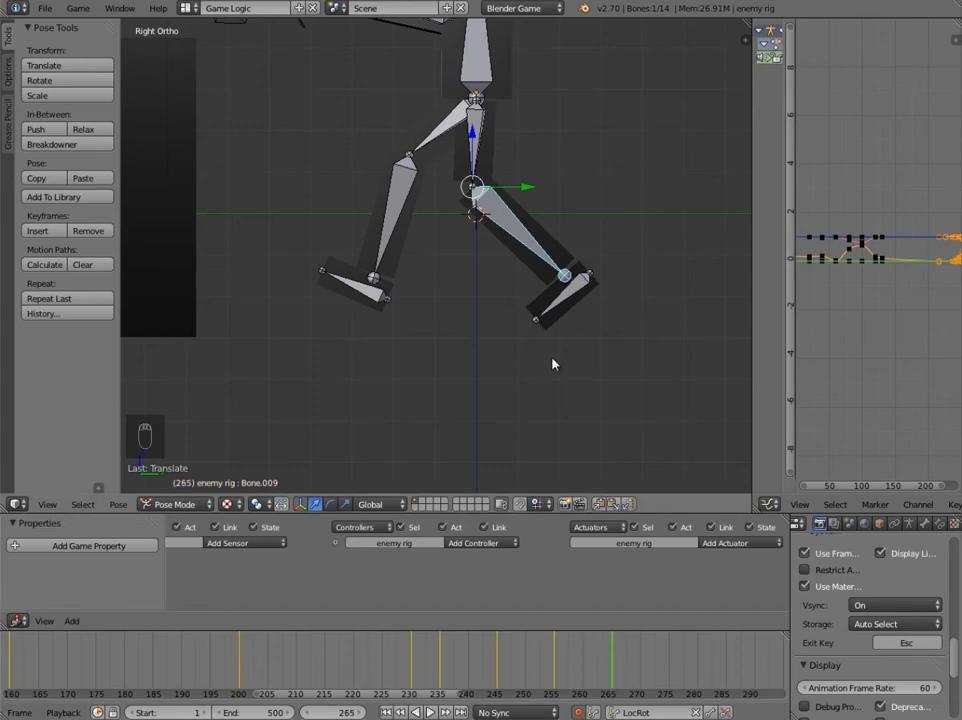
Move the front leg's lower bone down and back toward the body, and rotate its foot bone closer to level.
{"action": "right_click", "coordinate": [381, 250]}
{"action": "key", "text": "g"}
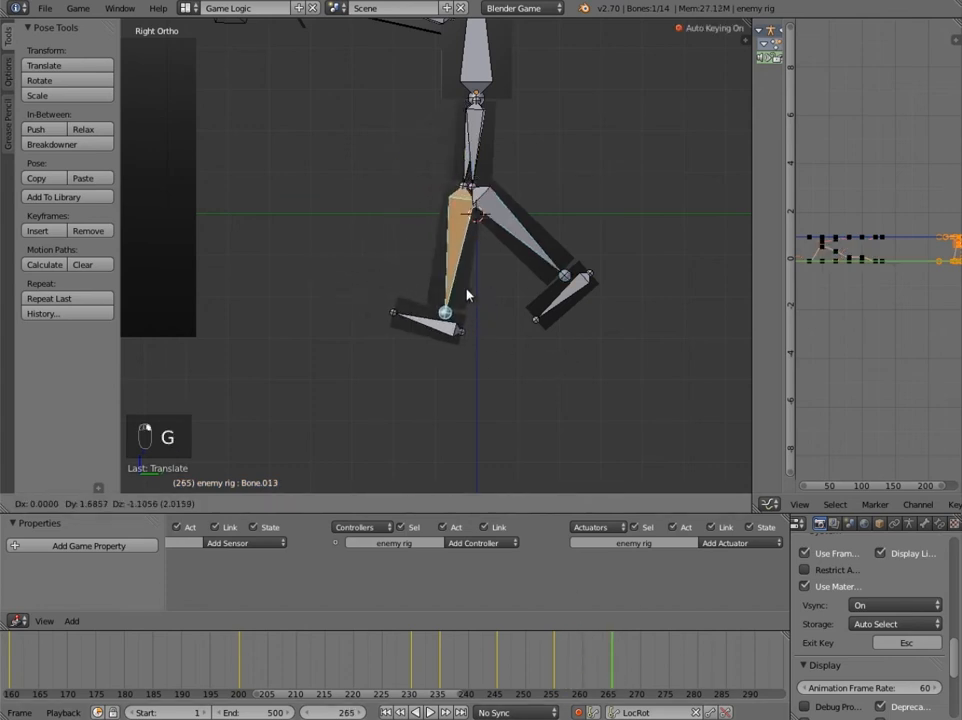
{"action": "left_click", "coordinate": [464, 279]}
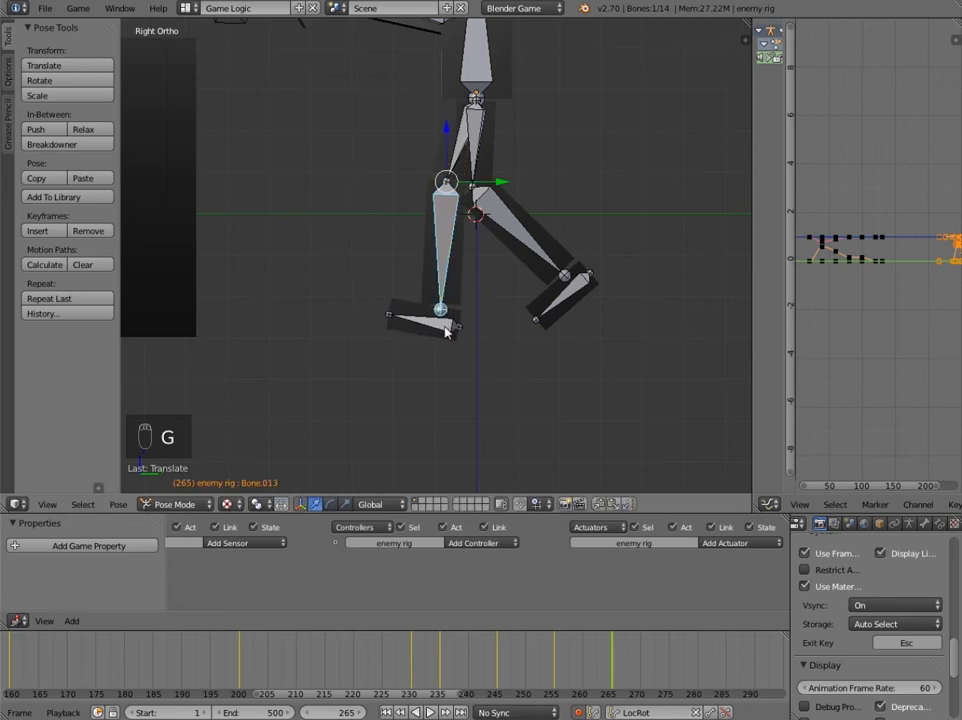
{"action": "right_click", "coordinate": [452, 325]}
{"action": "key", "text": "r"}
{"action": "left_click", "coordinate": [457, 326]}
Shift the front leg's lower bone slightly forward again and rotate its foot bone flat to the ground.
{"action": "right_click", "coordinate": [462, 300]}
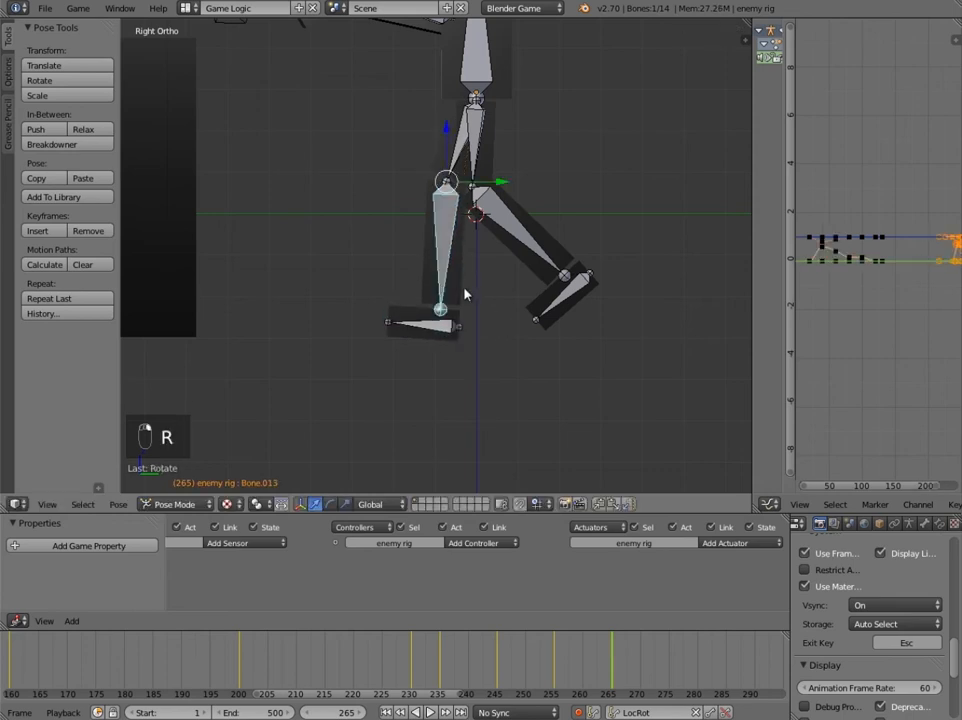
{"action": "key", "text": "g"}
{"action": "left_click", "coordinate": [432, 303]}
{"action": "right_click", "coordinate": [424, 323]}
{"action": "key", "text": "r"}
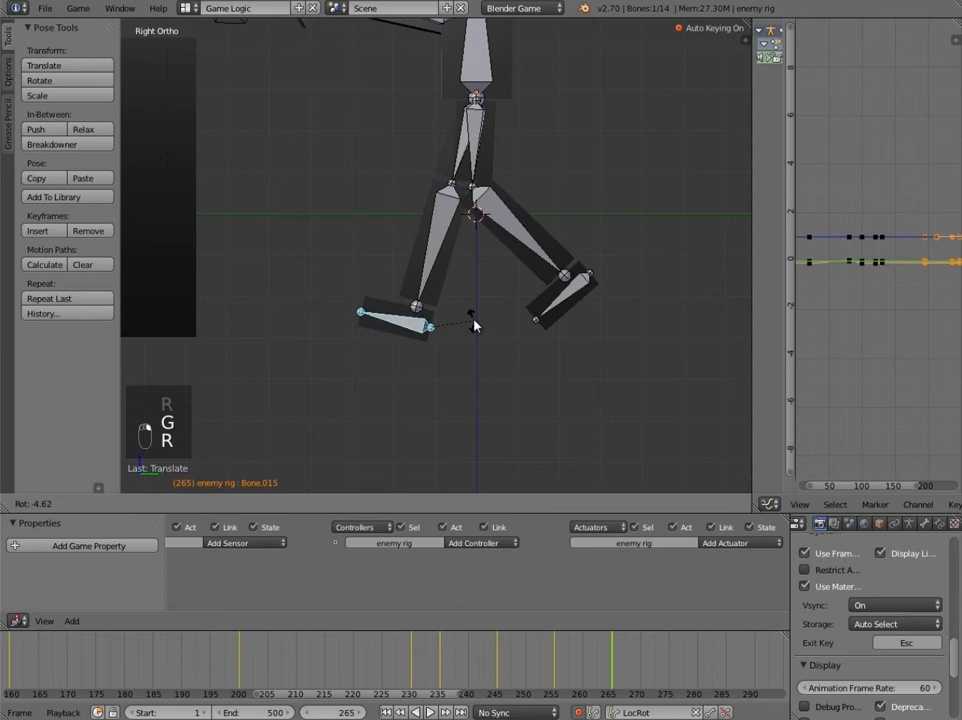
{"action": "left_click", "coordinate": [474, 319]}
Move the rear lower leg bone forward and up so its knee comes in front of the body.
{"action": "right_click", "coordinate": [555, 267]}
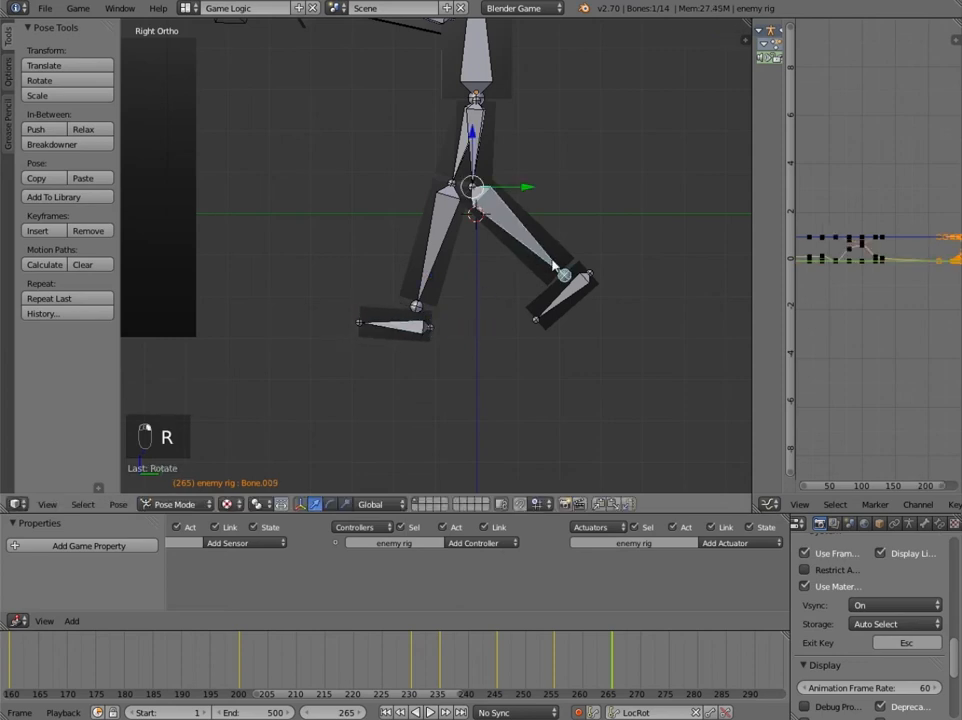
{"action": "key", "text": "g"}
{"action": "left_click", "coordinate": [512, 229]}
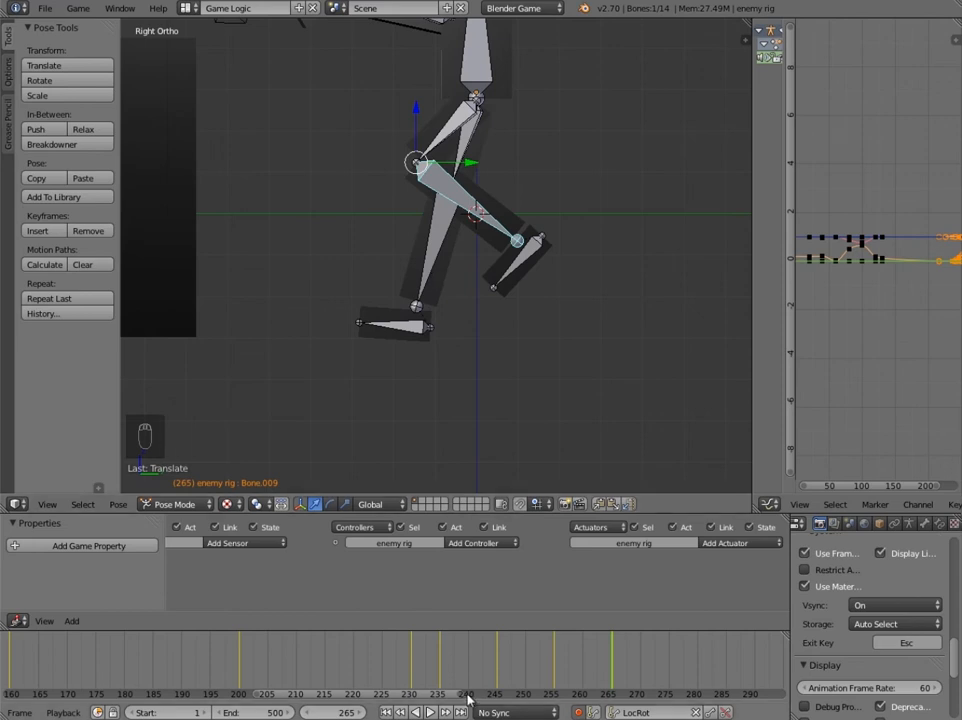
Set the current frame to 275, swing the supporting leg's lower bone behind the body, and try rotating its foot before undoing that.
{"action": "left_click_drag", "start_coordinate": [612, 670], "coordinate": [669, 675]}
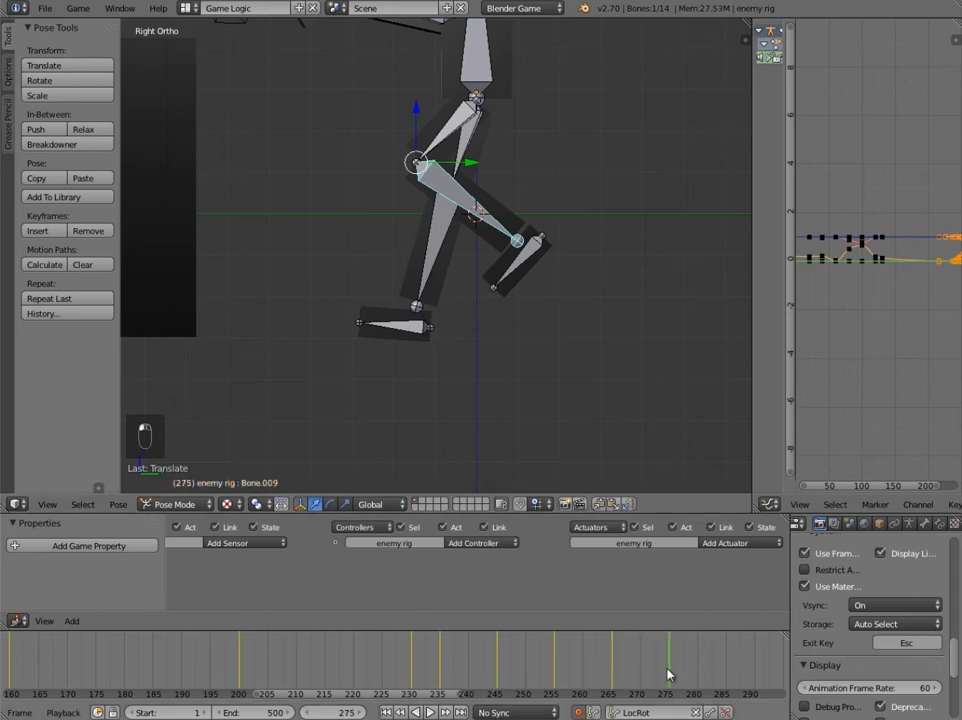
{"action": "right_click", "coordinate": [425, 293]}
{"action": "key", "text": "g"}
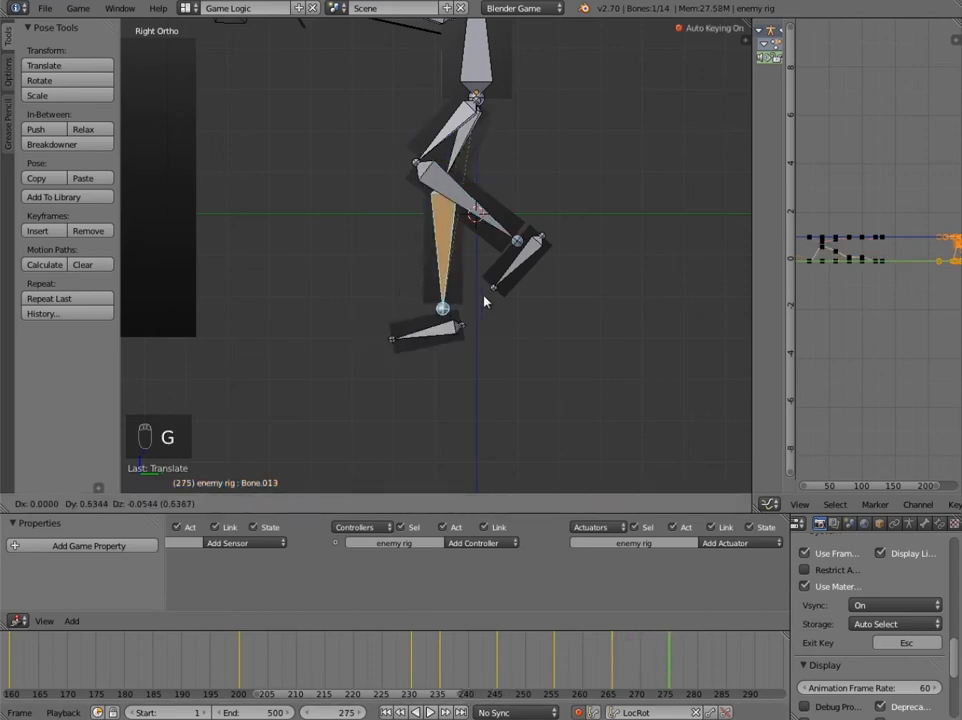
{"action": "left_click", "coordinate": [595, 264]}
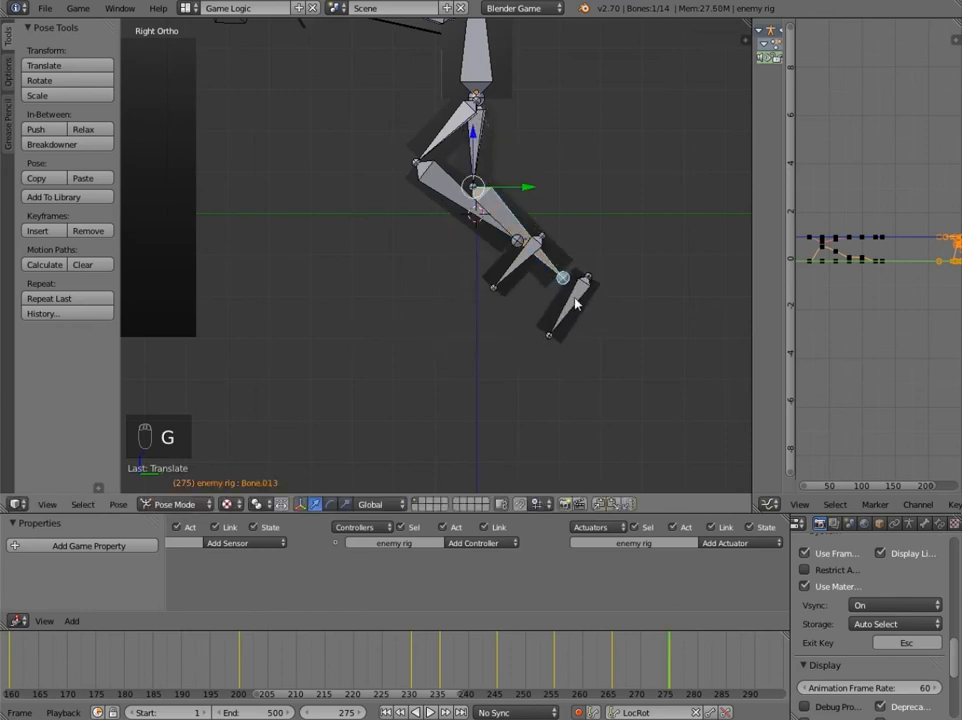
{"action": "right_click", "coordinate": [603, 313]}
{"action": "key", "text": "r"}
{"action": "key", "text": "ctrl+z"}
Go to frame 235, select all of the rig's bones, and select only their keyframes on that frame in the graph.
{"action": "left_click_drag", "start_coordinate": [415, 662], "coordinate": [440, 668]}
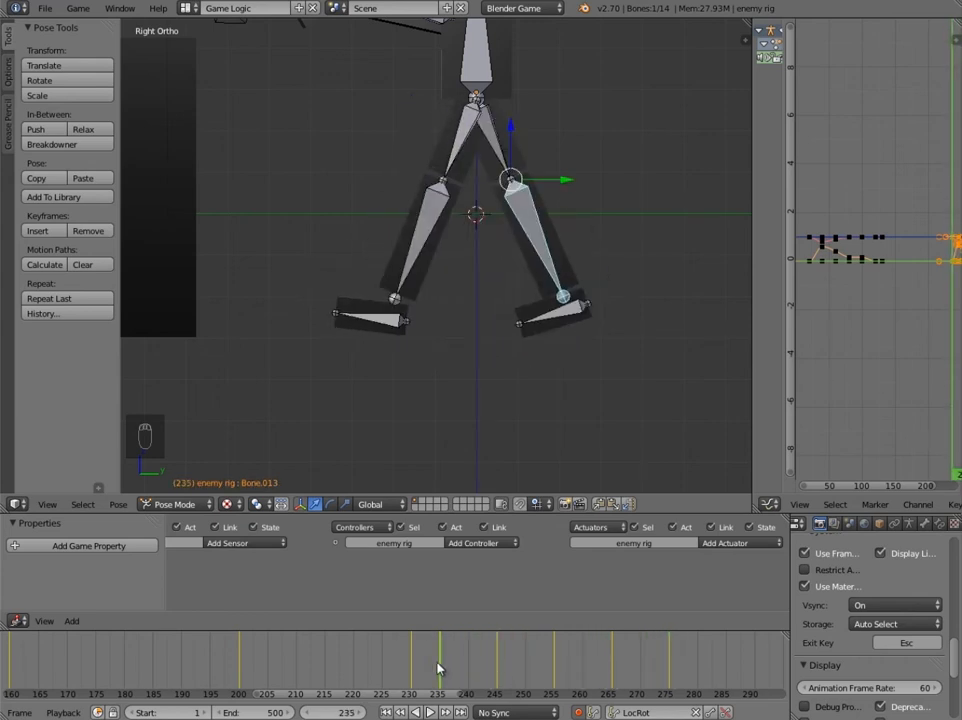
{"action": "scroll", "coordinate": [918, 361], "scroll_direction": "down", "scroll_amount": 4}
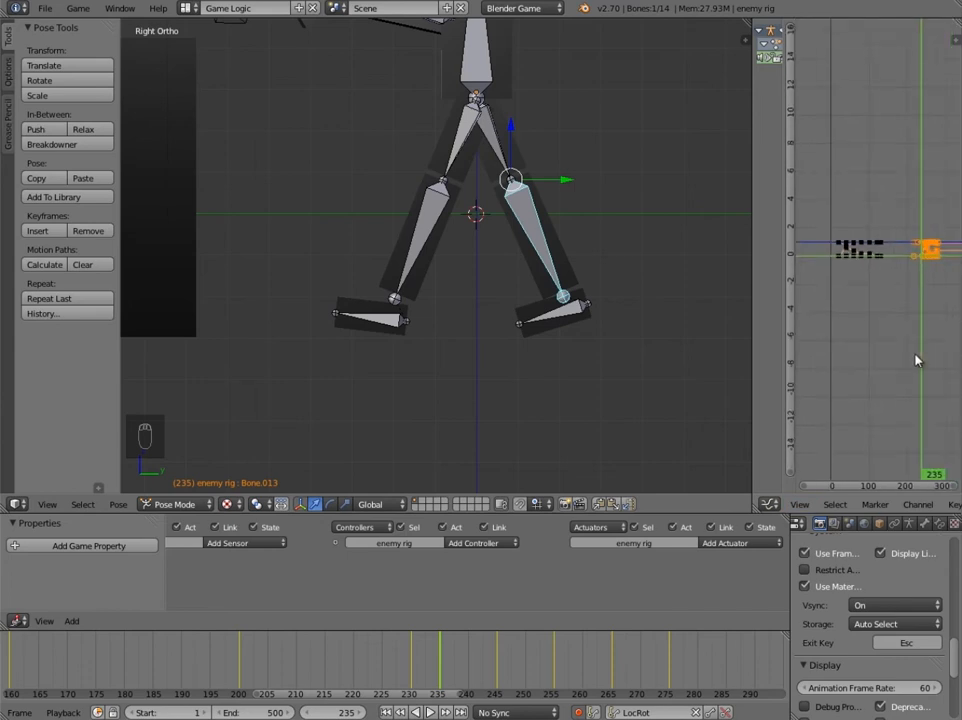
{"action": "key", "text": "a"}
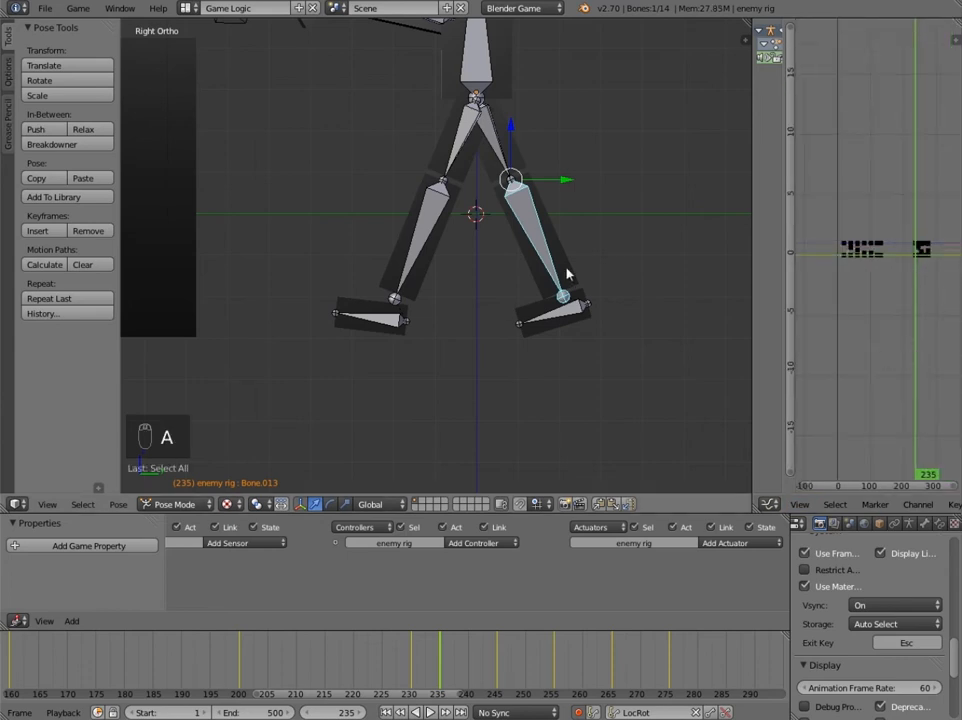
{"action": "scroll", "coordinate": [560, 268], "scroll_direction": "down", "scroll_amount": 4}
{"action": "key", "text": "a"}
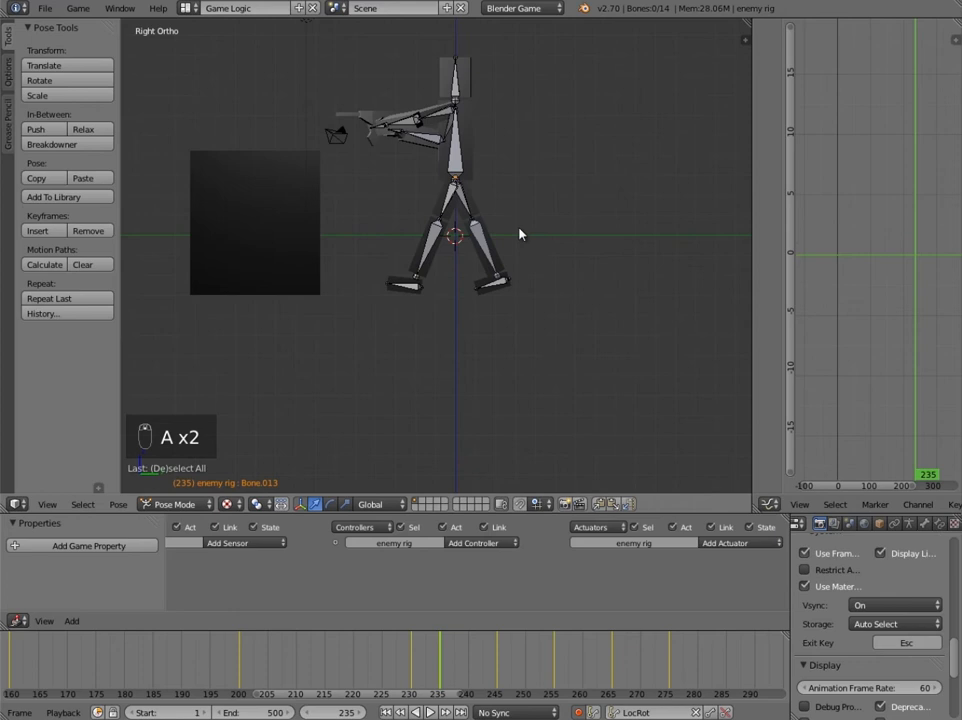
{"action": "key", "text": "a"}
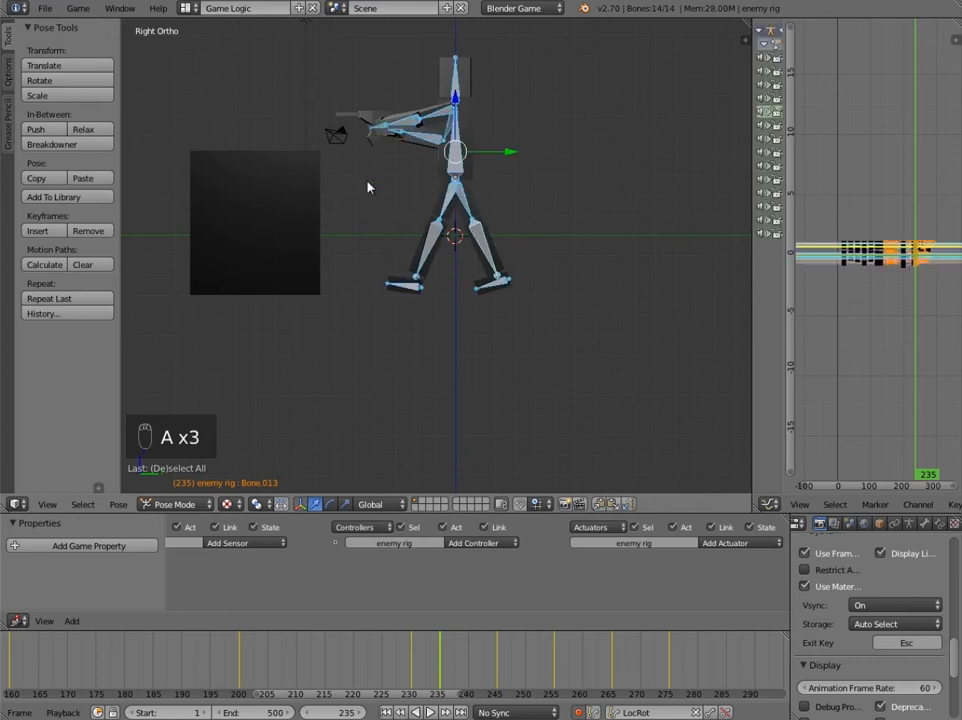
{"action": "scroll", "coordinate": [940, 360], "scroll_direction": "up", "scroll_amount": 9}
{"action": "middle_click_drag", "start_coordinate": [938, 322], "coordinate": [855, 353]}
{"action": "right_click", "coordinate": [882, 346]}
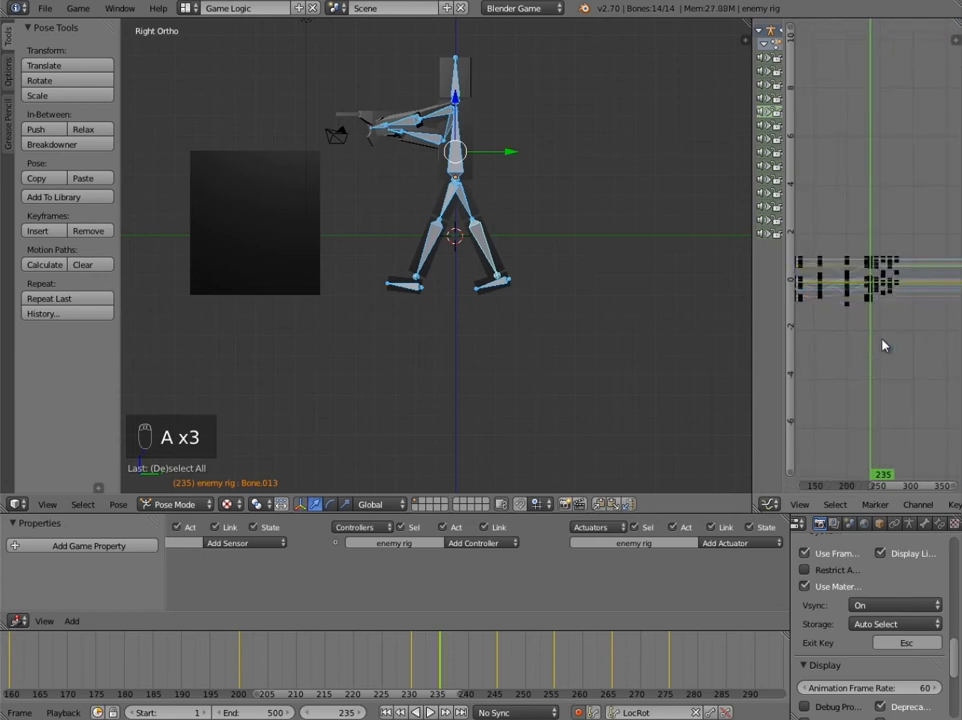
{"action": "key", "text": "a"}
{"action": "key", "text": "ctrl+k"}
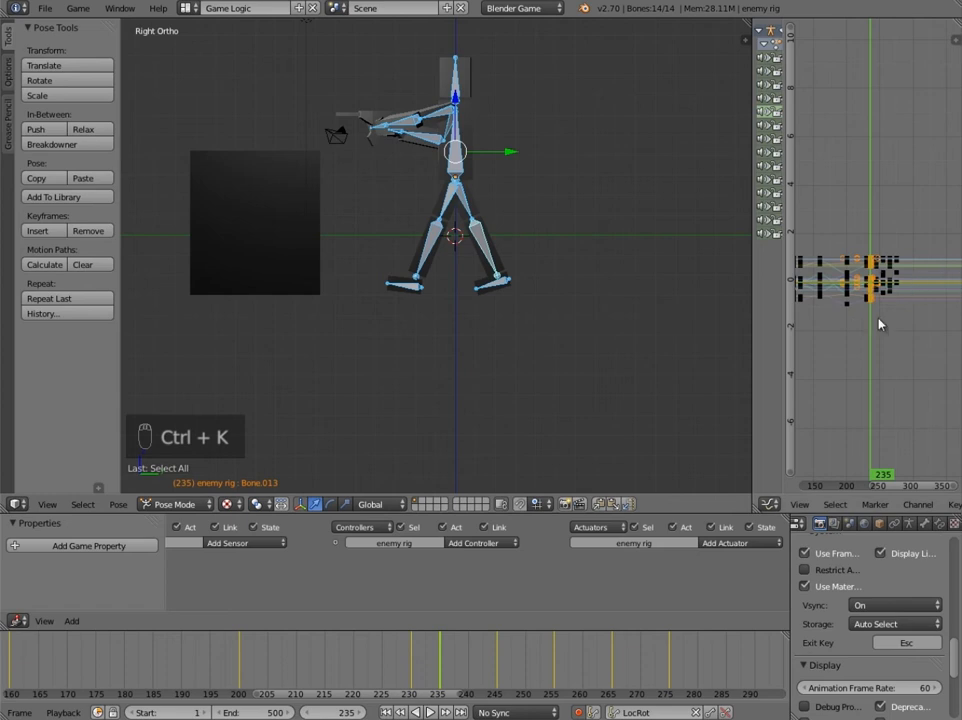
Duplicate the selected keyframes 40 frames later along the X axis.
{"action": "key", "text": "shift+d"}
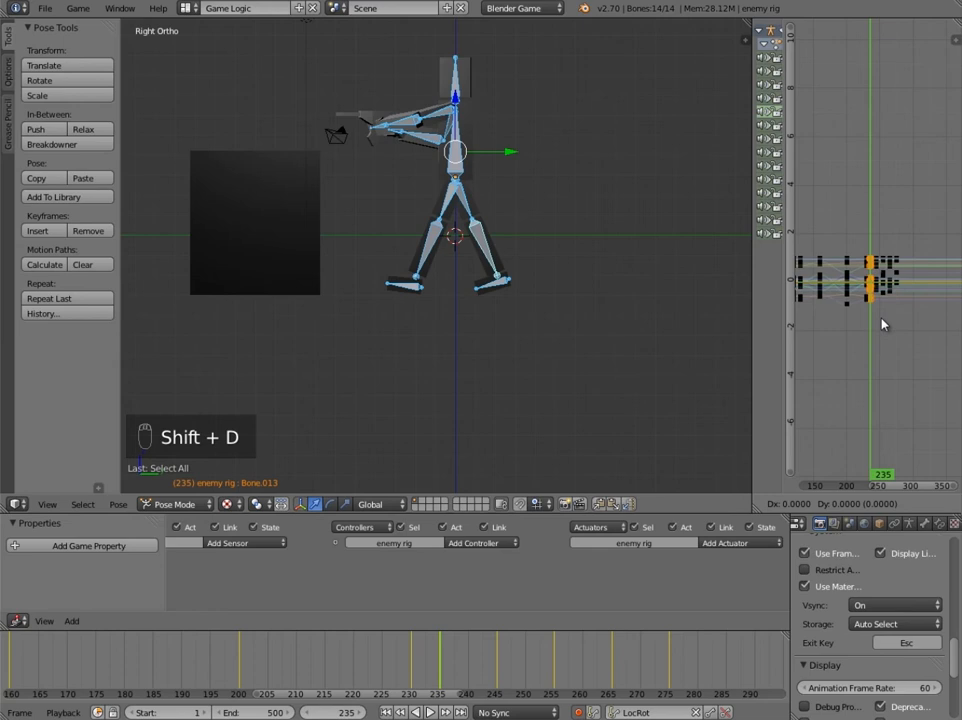
{"action": "key", "text": "x"}
{"action": "key", "text": "4"}
{"action": "key", "text": "0"}
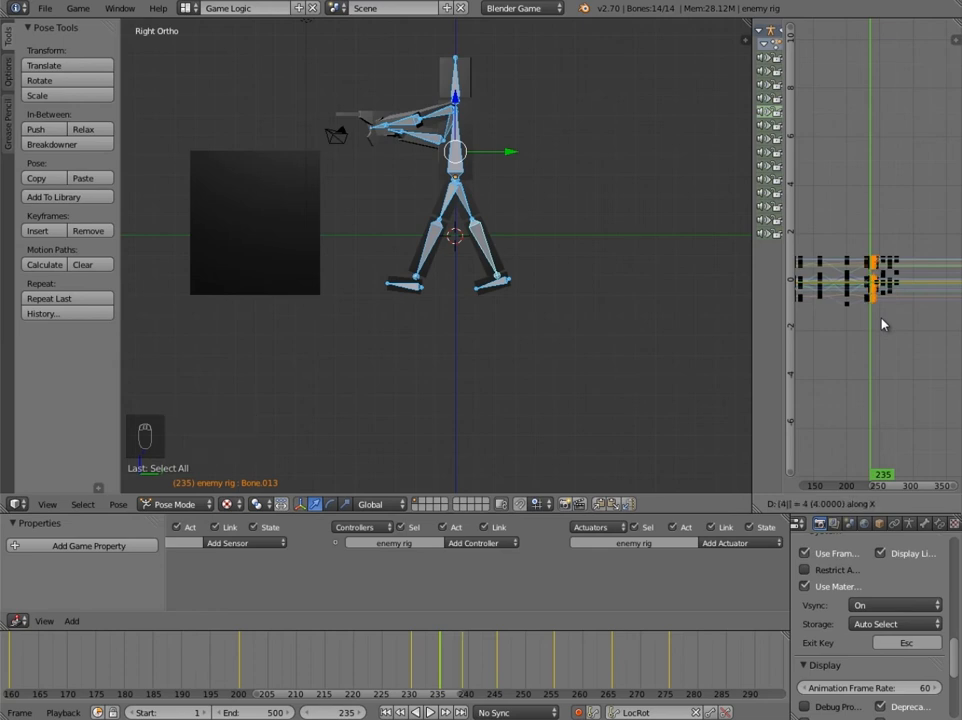
{"action": "key", "text": "Return"}
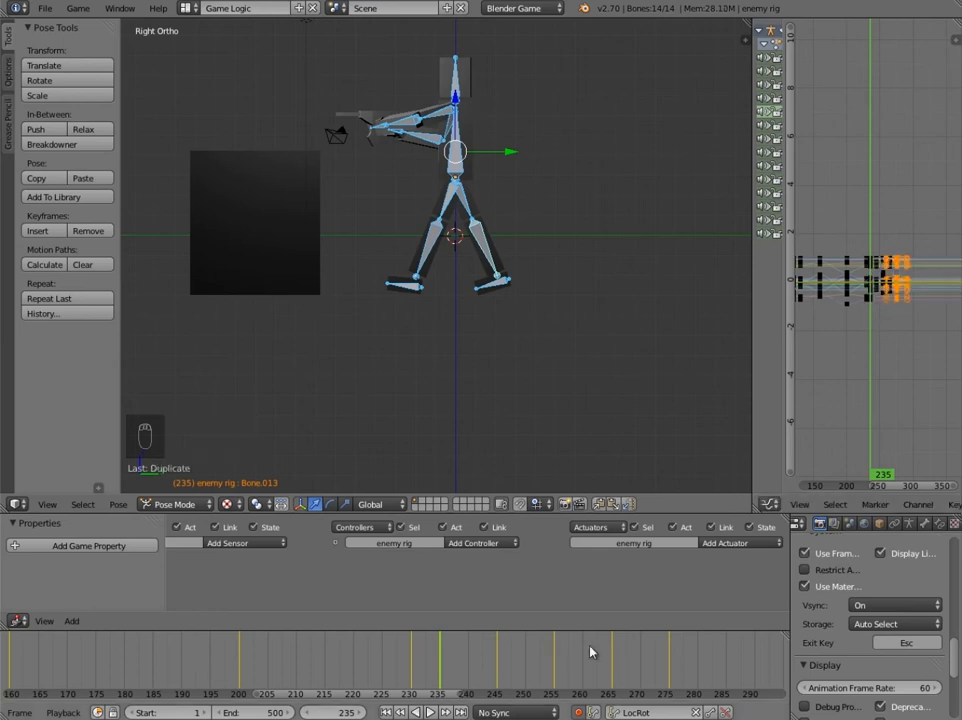
Set the current frame to 270 and lift the forward leg's lower bone up and ahead of the body.
{"action": "left_click_drag", "start_coordinate": [444, 665], "coordinate": [641, 681]}
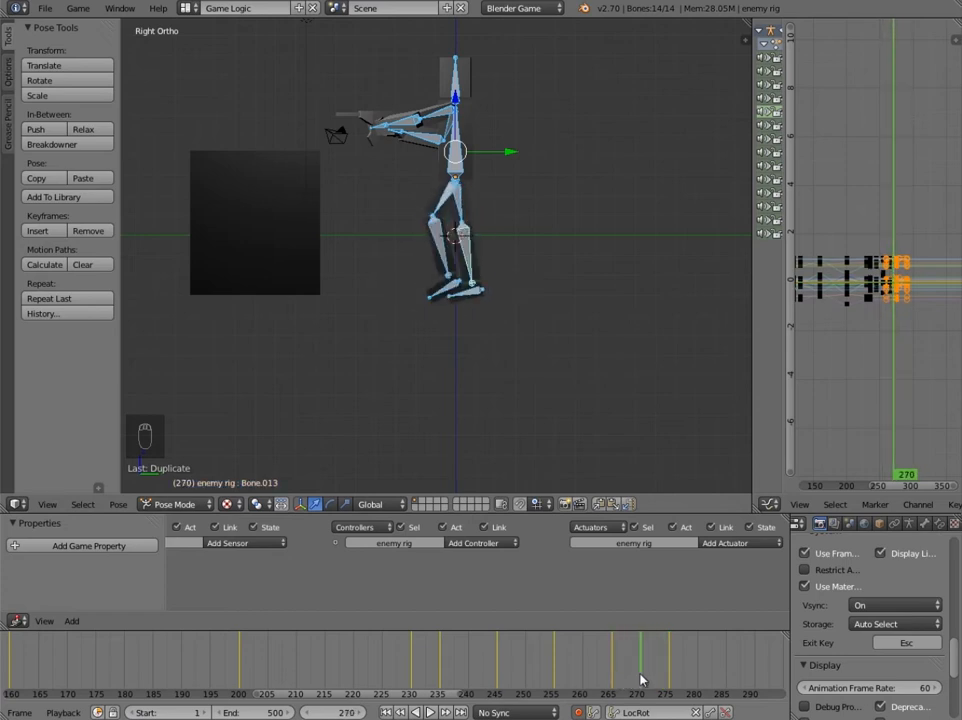
{"action": "scroll", "coordinate": [447, 320], "scroll_direction": "up", "scroll_amount": 5}
{"action": "right_click", "coordinate": [463, 300]}
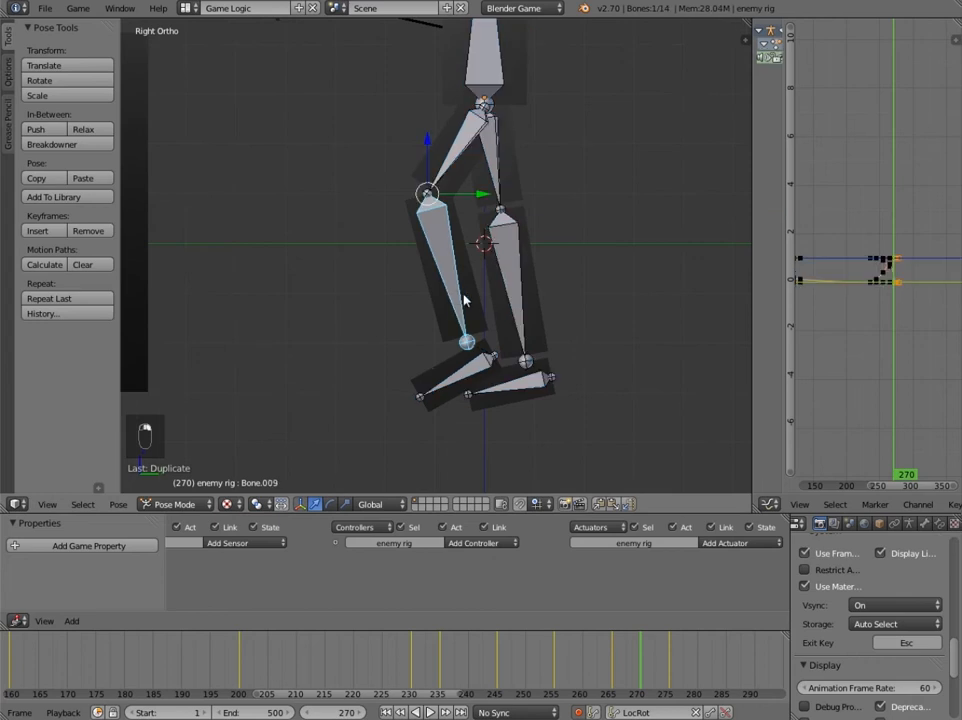
{"action": "key", "text": "g"}
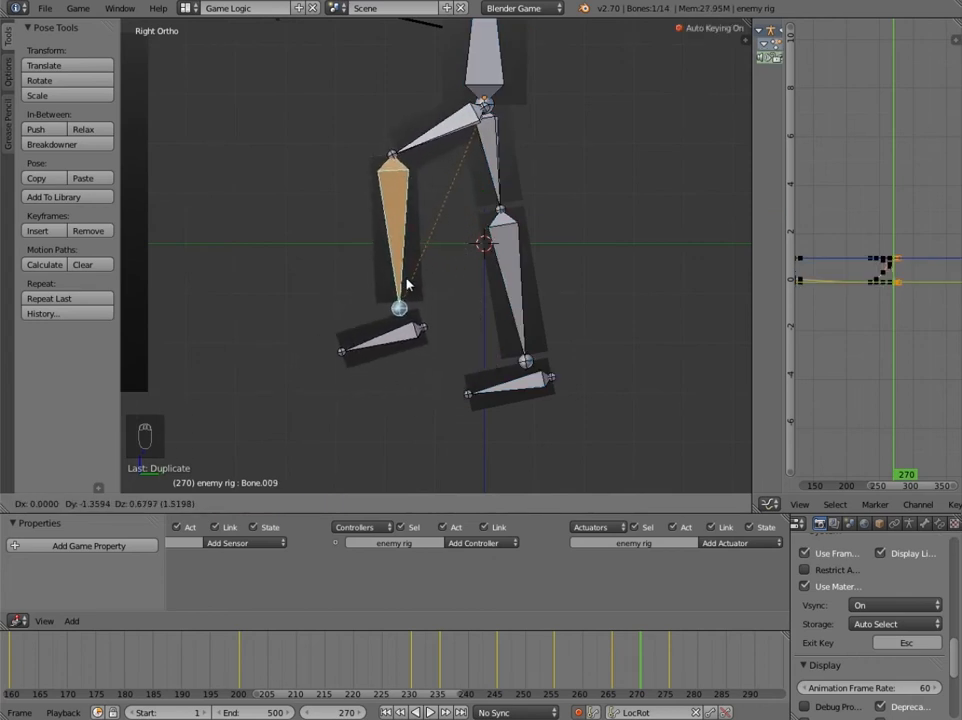
{"action": "left_click", "coordinate": [405, 283]}
{"action": "key", "text": "g"}
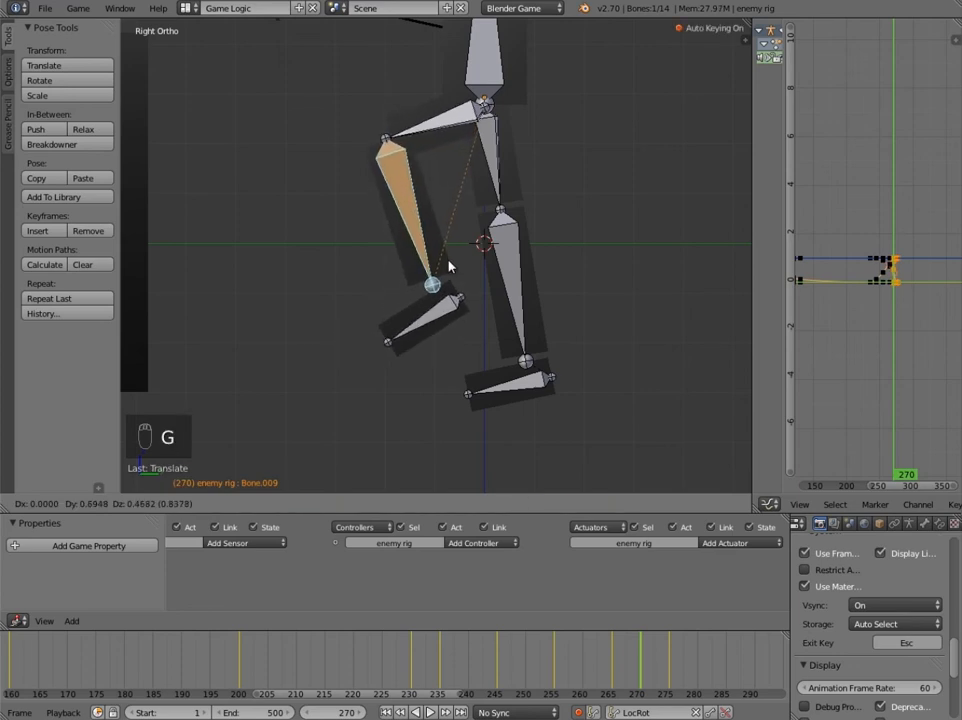
{"action": "left_click", "coordinate": [432, 272]}
{"action": "key", "text": "g"}
{"action": "left_click", "coordinate": [427, 279]}
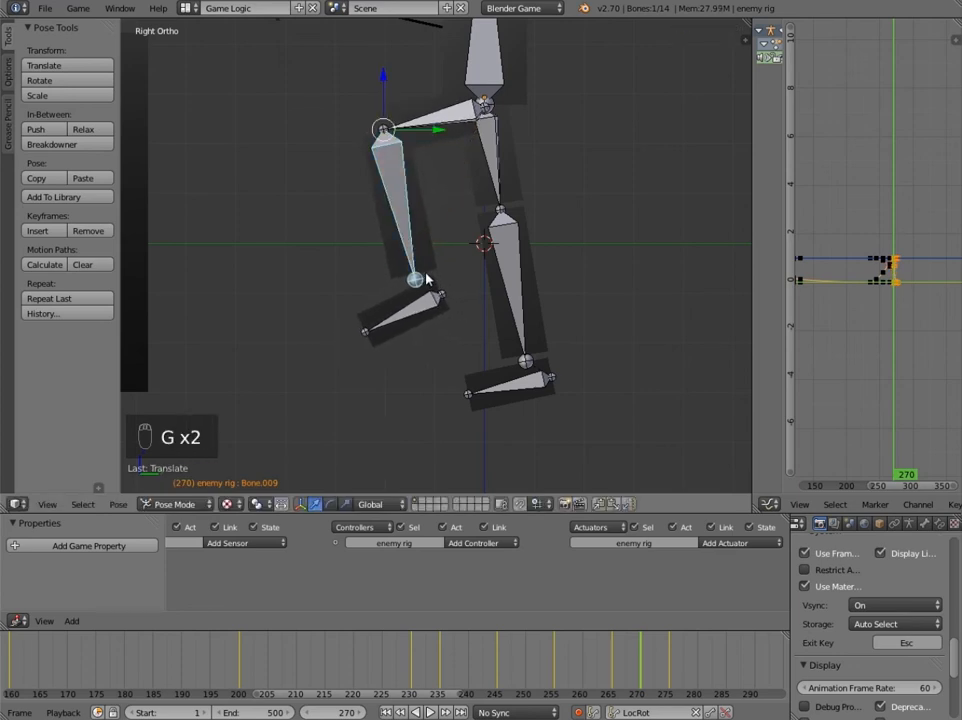
Scrub through the steps, return to frame 235, and insert a LocRot keyframe on both upper arm bones.
{"action": "left_click_drag", "start_coordinate": [460, 654], "coordinate": [679, 706]}
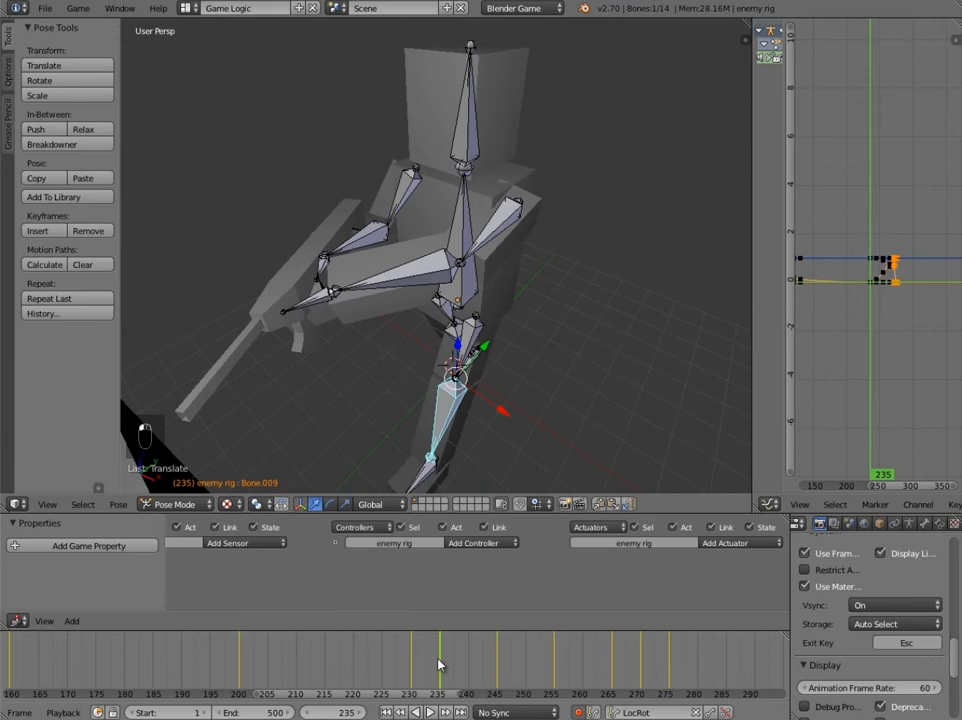
{"action": "left_click_drag", "start_coordinate": [440, 665], "coordinate": [556, 668]}
{"action": "left_click_drag", "start_coordinate": [608, 675], "coordinate": [438, 673]}
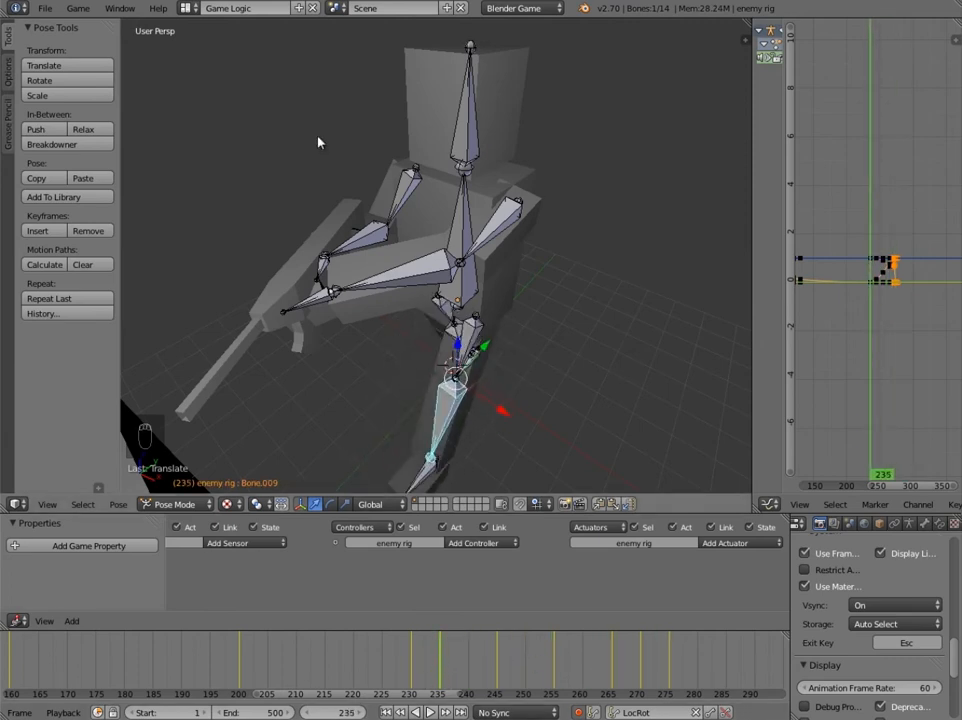
{"action": "middle_click_drag", "start_coordinate": [318, 142], "coordinate": [381, 170]}
{"action": "right_click", "coordinate": [381, 170]}
{"action": "right_click", "coordinate": [507, 195], "text": "shift"}
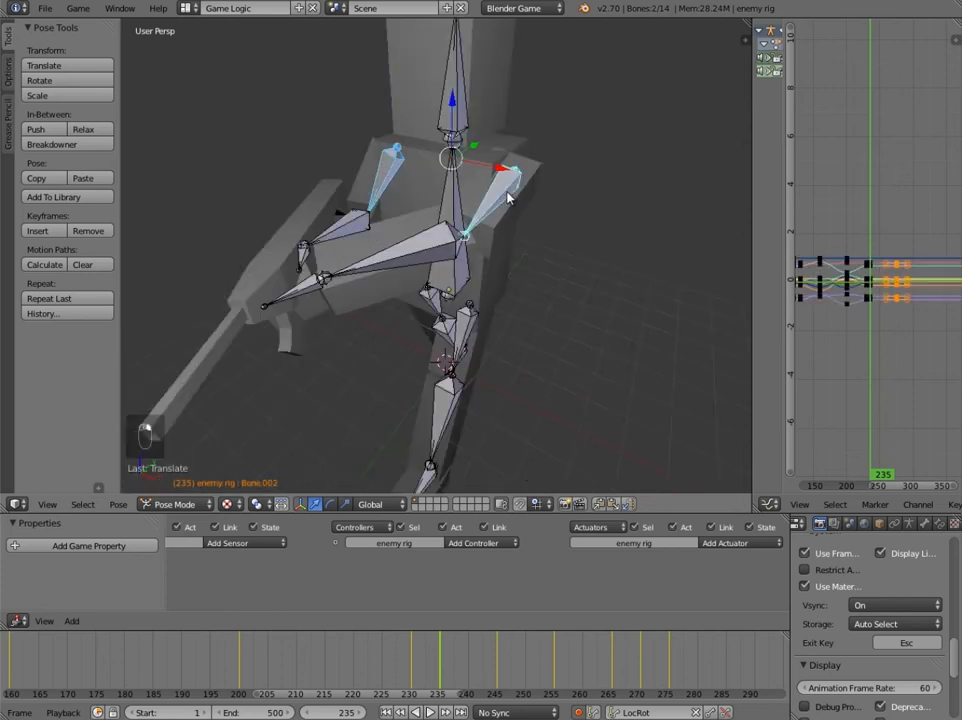
{"action": "key", "text": "i"}
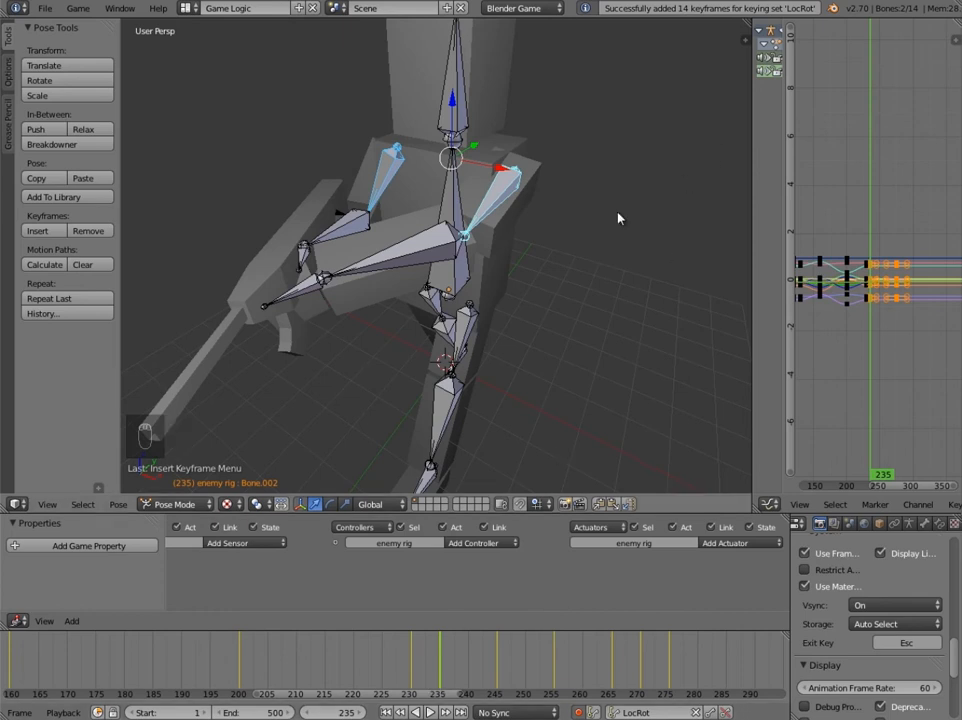
Set the current frame to 245 and rotate both upper arm bones so that the rifle swings inward across the body.
{"action": "left_click_drag", "start_coordinate": [440, 667], "coordinate": [501, 670]}
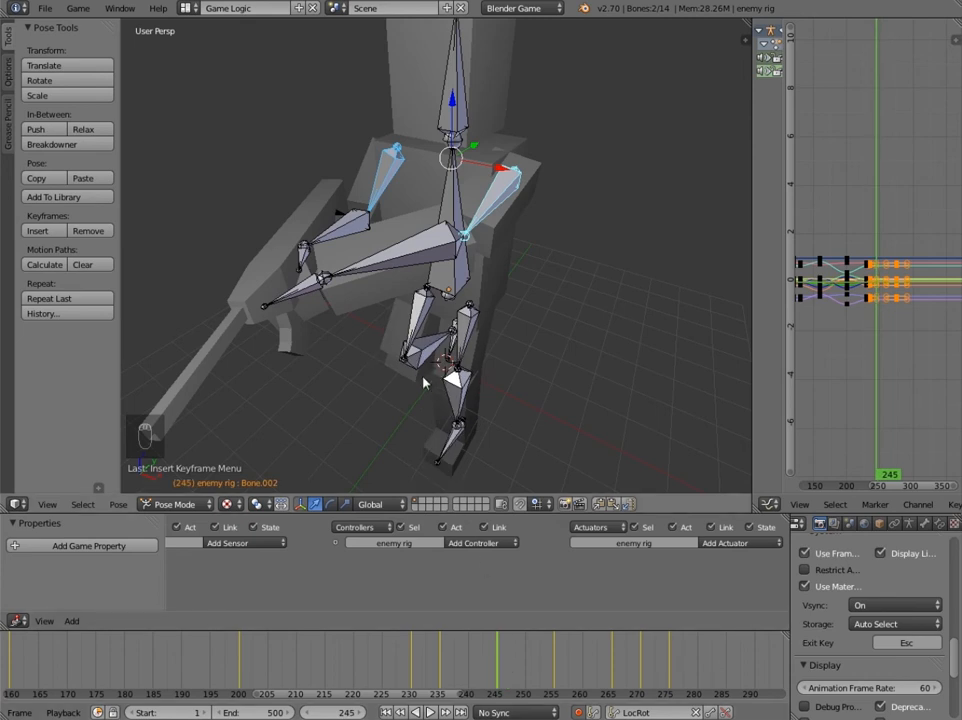
{"action": "key", "text": "ctrl+z"}
{"action": "key", "text": "r"}
{"action": "left_click", "coordinate": [541, 341]}
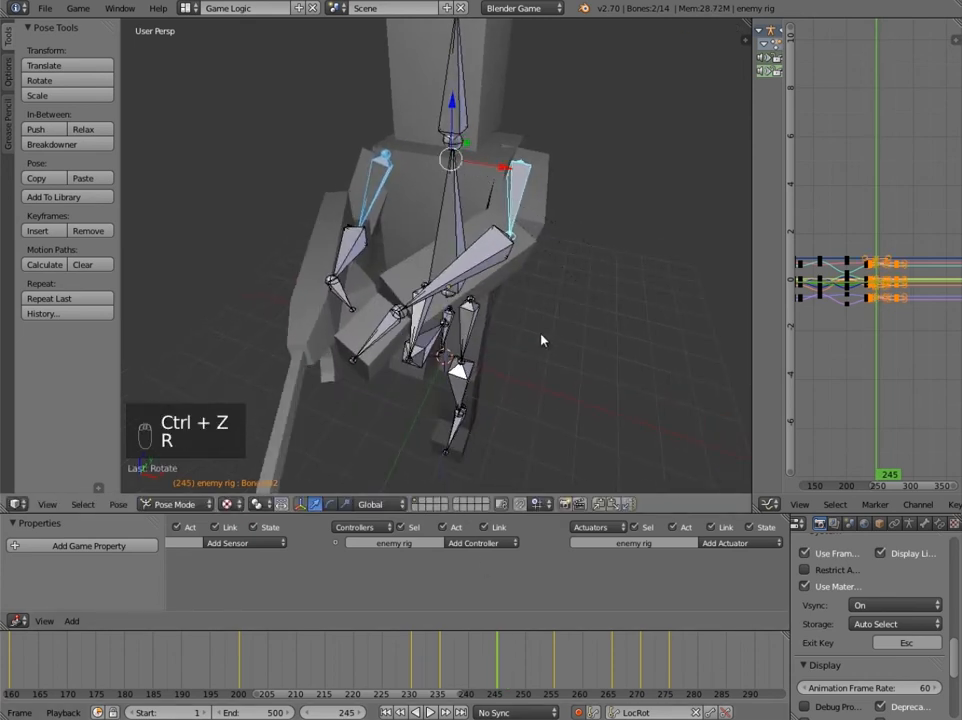
Set the current frame to 255 and rotate both upper arm bones about the global Z axis.
{"action": "left_click_drag", "start_coordinate": [510, 668], "coordinate": [557, 668]}
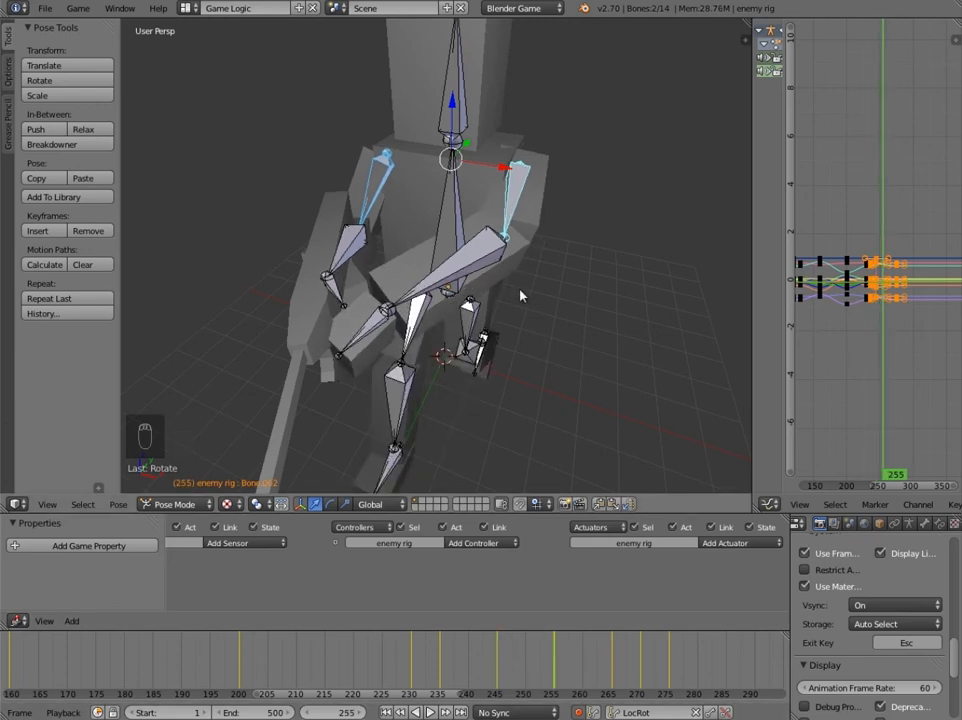
{"action": "middle_click_drag", "start_coordinate": [464, 294], "coordinate": [580, 286]}
{"action": "key", "text": "r"}
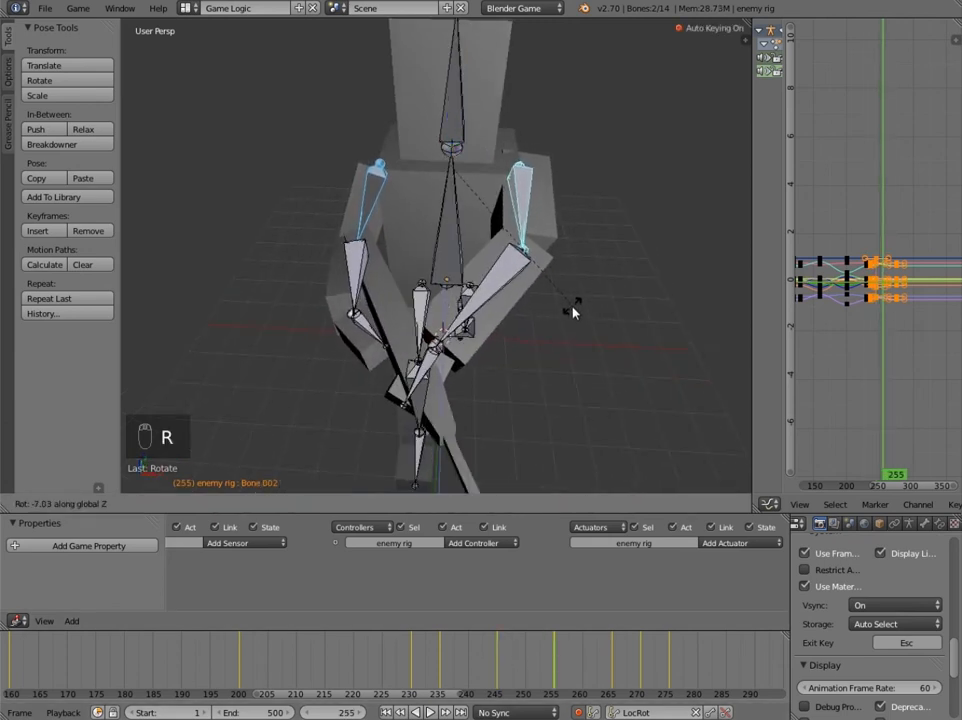
{"action": "left_click", "coordinate": [566, 327]}
{"action": "middle_click_drag", "start_coordinate": [596, 440], "coordinate": [509, 376]}
Rotate both upper arm bones about the global Z axis at frame 265, and set the current frame to 270.
{"action": "key", "text": "Up"}
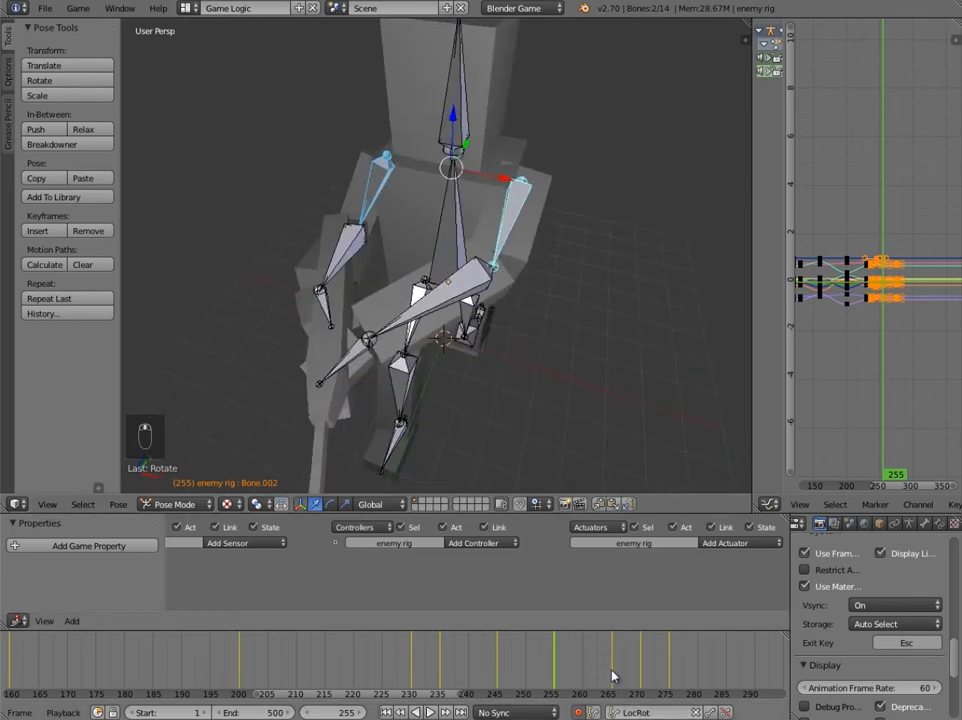
{"action": "key", "text": "r"}
{"action": "key", "text": "z"}
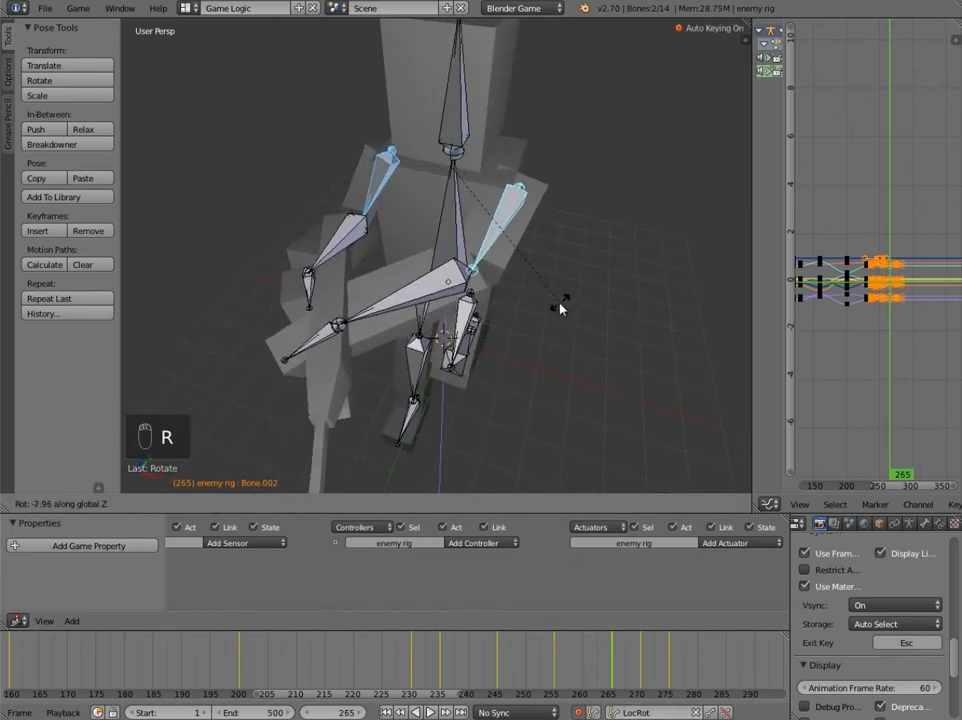
{"action": "left_click", "coordinate": [556, 314]}
{"action": "middle_click_drag", "start_coordinate": [541, 333], "coordinate": [530, 450]}
{"action": "left_click", "coordinate": [640, 660]}
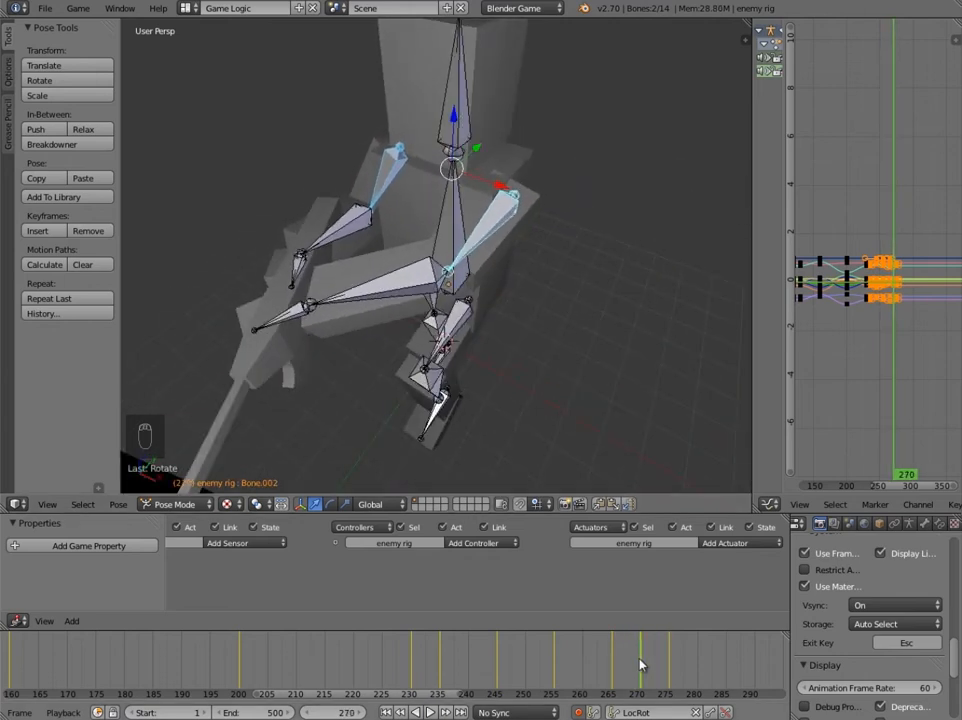
Duplicate the upper arm bones' frame 235 keyframes 40 frames forward in the graph editor, placing them at frame 275.
{"action": "left_click_drag", "start_coordinate": [641, 665], "coordinate": [440, 686]}
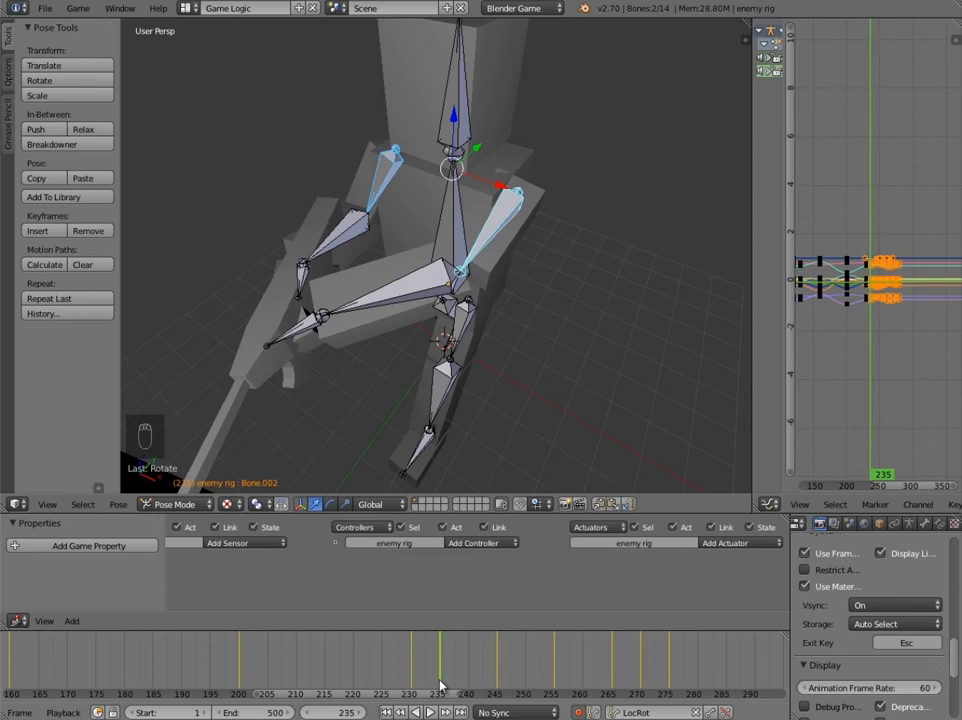
{"action": "scroll", "coordinate": [528, 217], "scroll_direction": "down", "scroll_amount": 5}
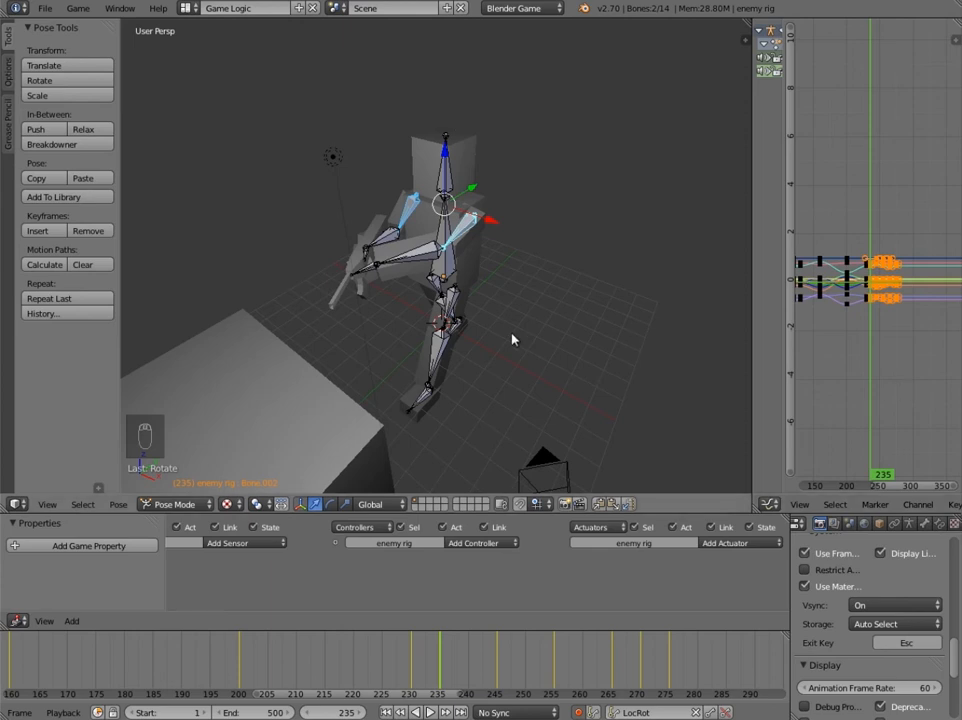
{"action": "middle_click_drag", "start_coordinate": [513, 337], "coordinate": [513, 296]}
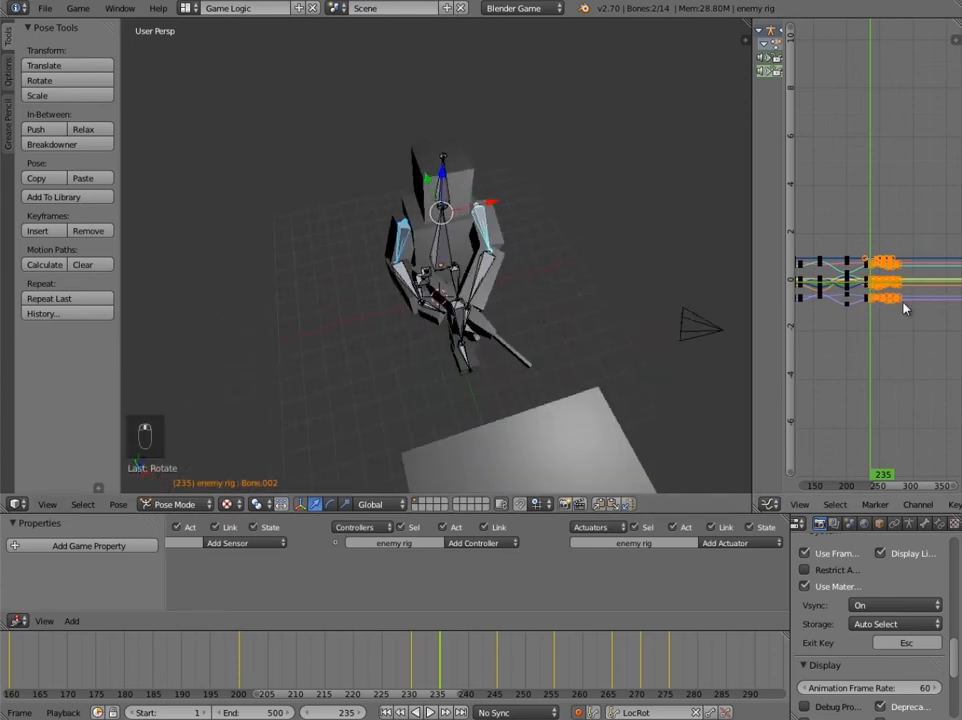
{"action": "key", "text": "a"}
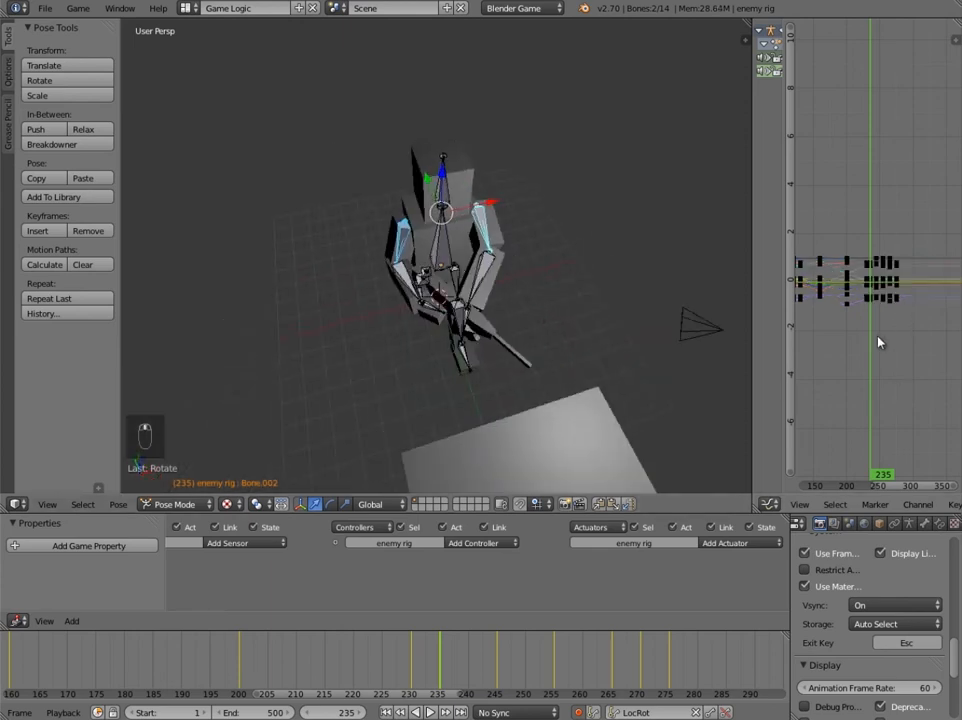
{"action": "key", "text": "a"}
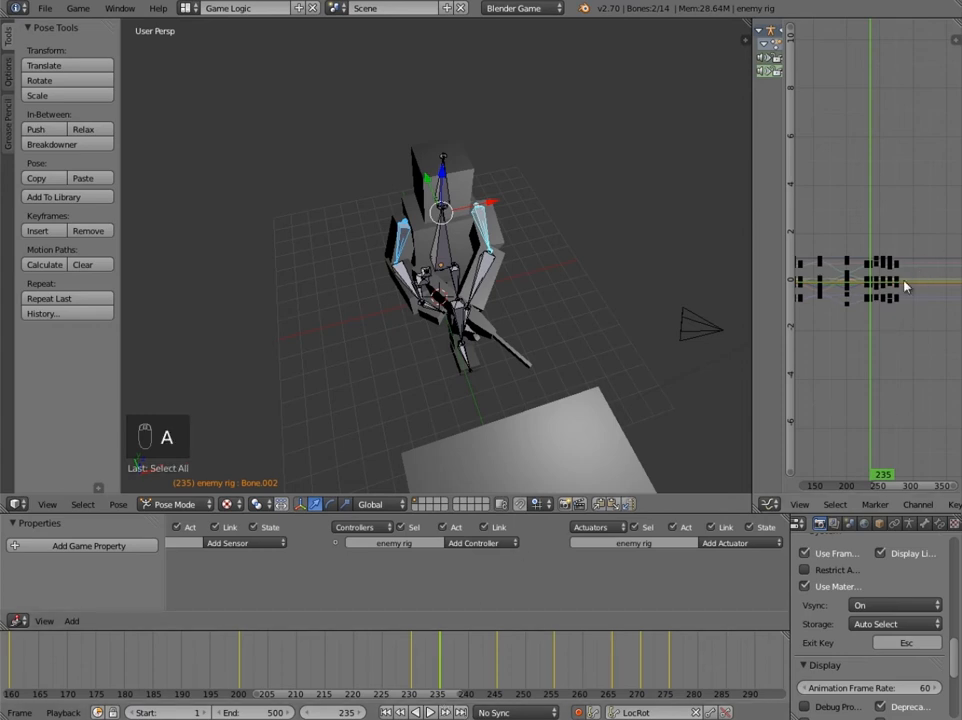
{"action": "key", "text": "ctrl+k"}
{"action": "key", "text": "shift+d"}
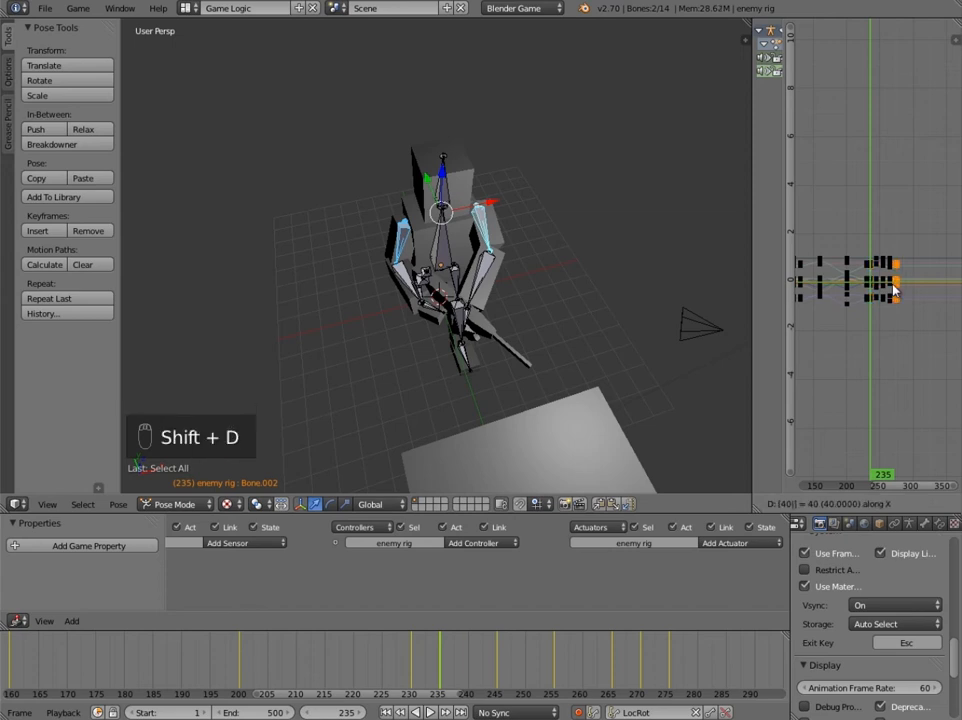
{"action": "left_click", "coordinate": [895, 290]}
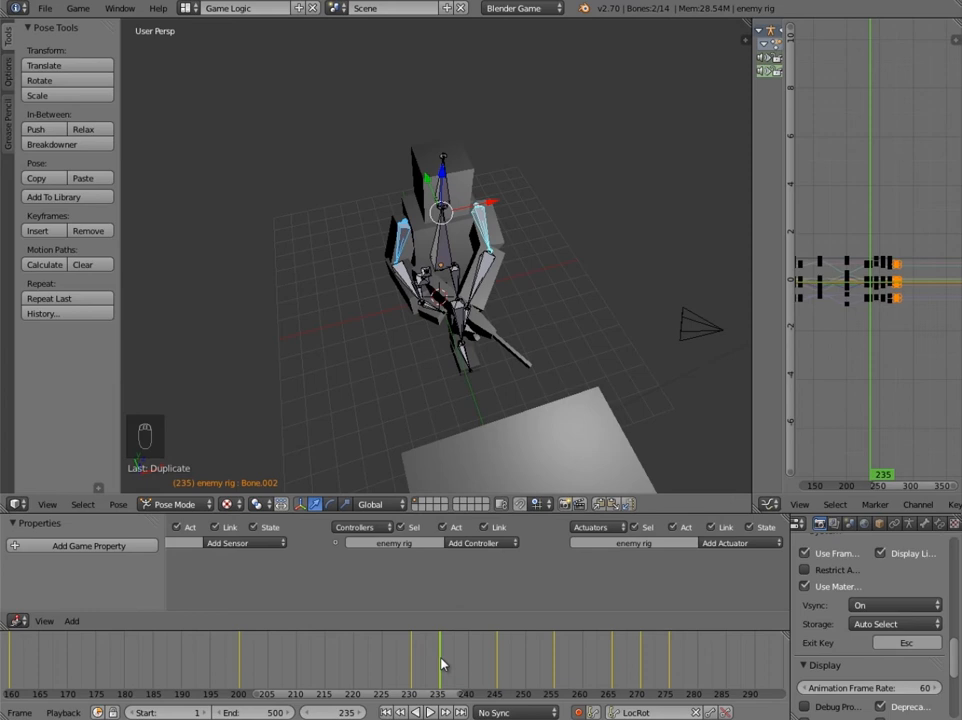
Set the current frame to 245 and rotate both upper arm bones about the global Z axis.
{"action": "left_click_drag", "start_coordinate": [443, 665], "coordinate": [496, 663]}
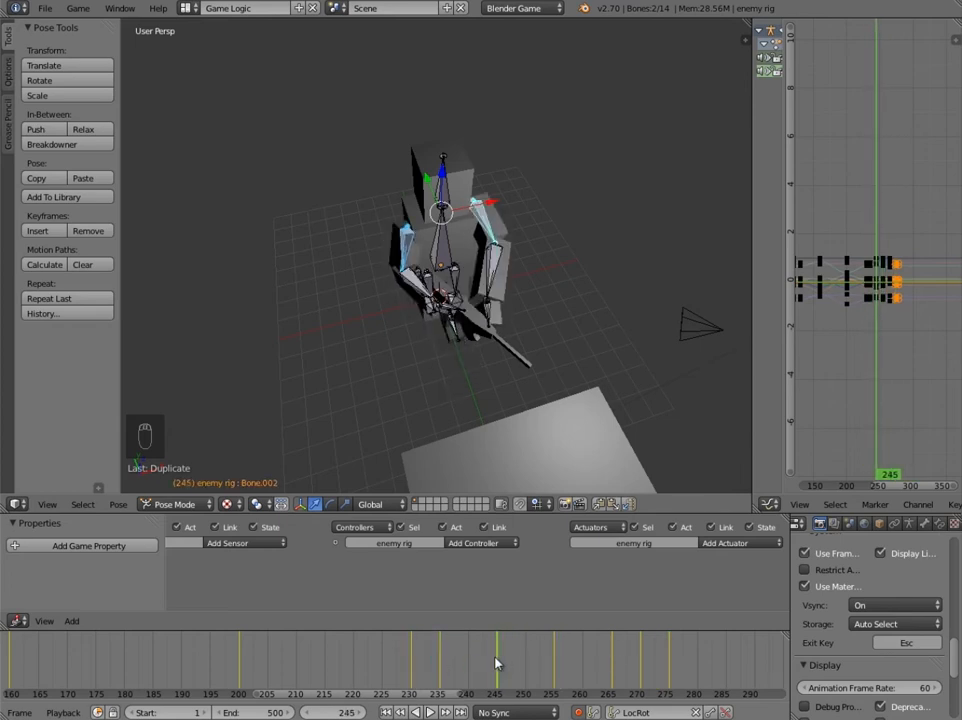
{"action": "mouse_move", "coordinate": [522, 307]}
{"action": "middle_mouse_down"}
{"action": "mouse_move", "coordinate": [524, 279]}
{"action": "mouse_move", "coordinate": [533, 293]}
{"action": "middle_mouse_up"}
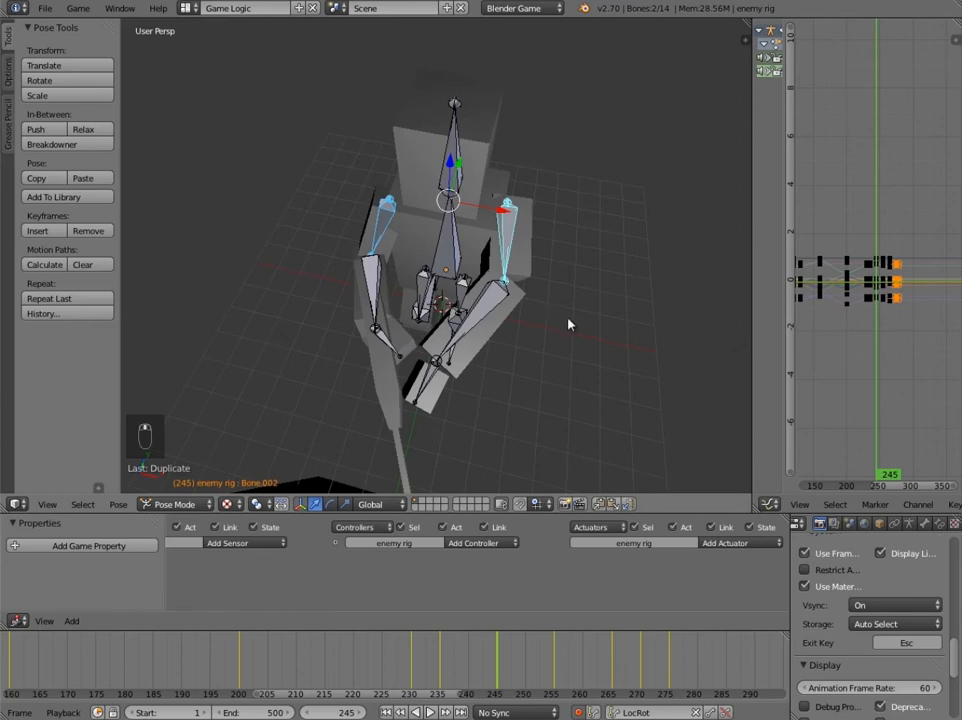
{"action": "key", "text": "r"}
{"action": "key", "text": "z"}
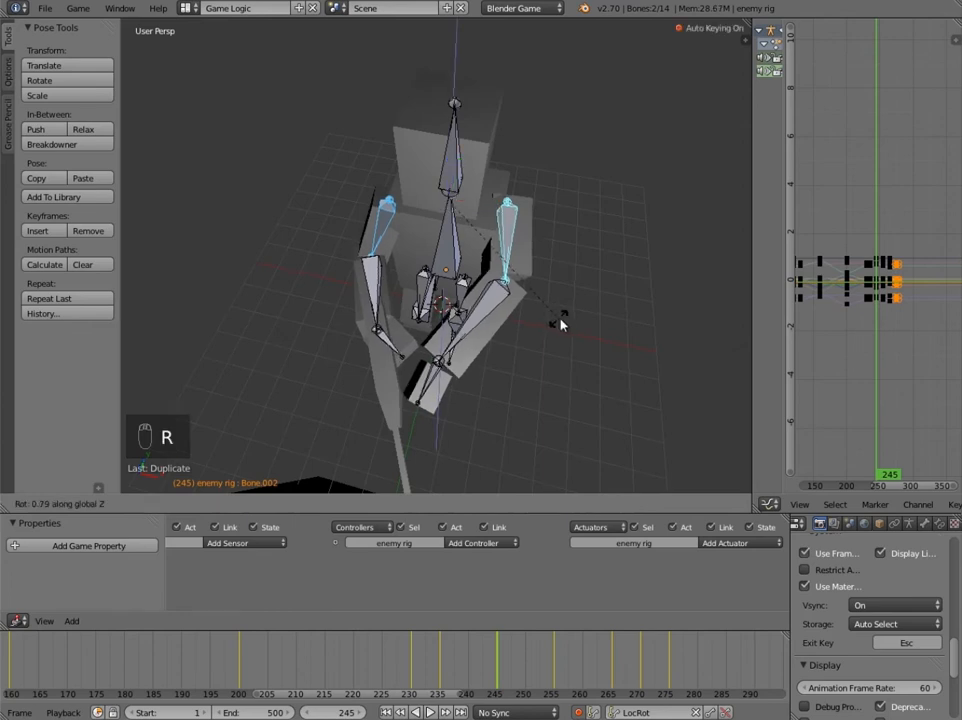
{"action": "left_click", "coordinate": [577, 317]}
Set the current frame to 265 and adjust both upper arm bones by rotating them about the global Z axis.
{"action": "left_click_drag", "start_coordinate": [486, 680], "coordinate": [615, 671]}
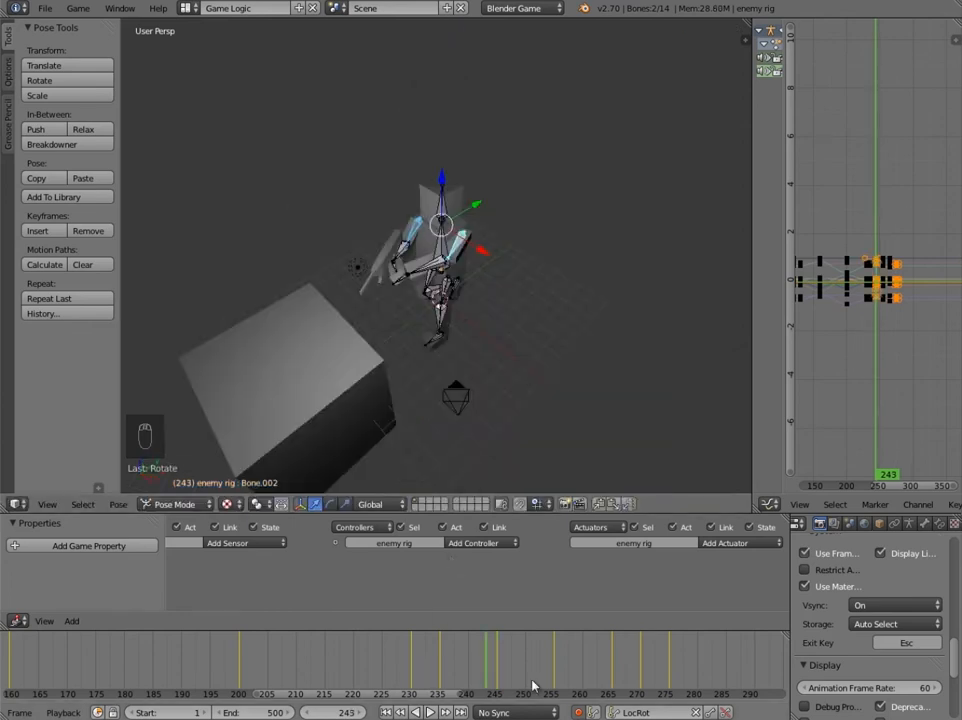
{"action": "middle_click_drag", "start_coordinate": [432, 338], "coordinate": [507, 361]}
{"action": "scroll", "coordinate": [509, 361], "scroll_direction": "up", "scroll_amount": 5}
{"action": "key", "text": "r"}
{"action": "key", "text": "z"}
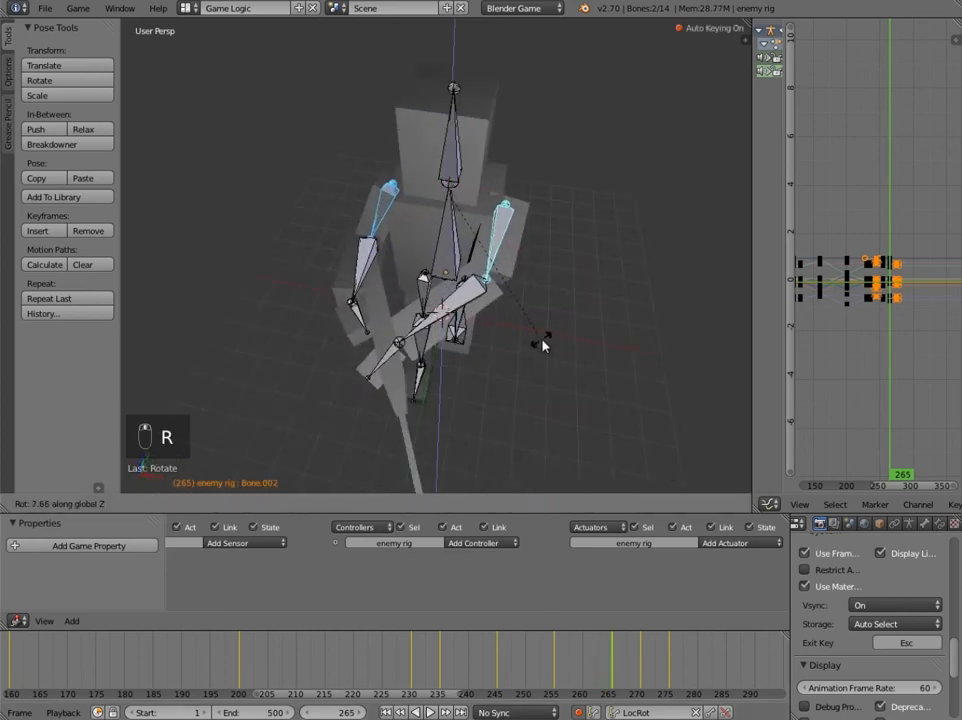
{"action": "left_click", "coordinate": [543, 345]}
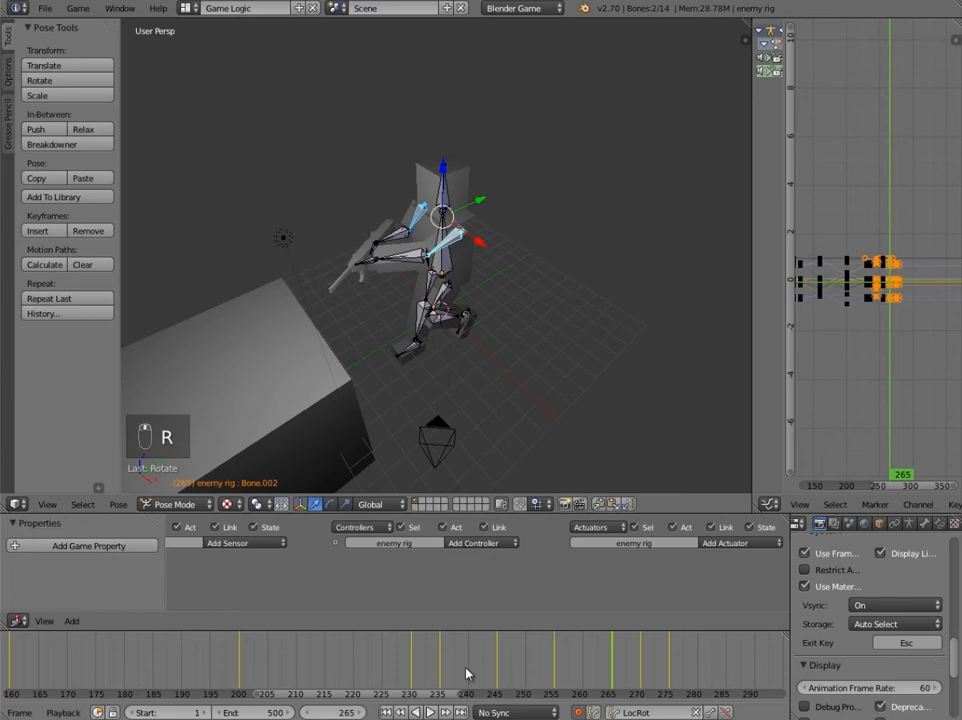
Play back and scrub the walk from frame 235 to check the arm swing.
{"action": "key", "text": "alt+a"}
{"action": "left_click_drag", "start_coordinate": [696, 643], "coordinate": [713, 698]}
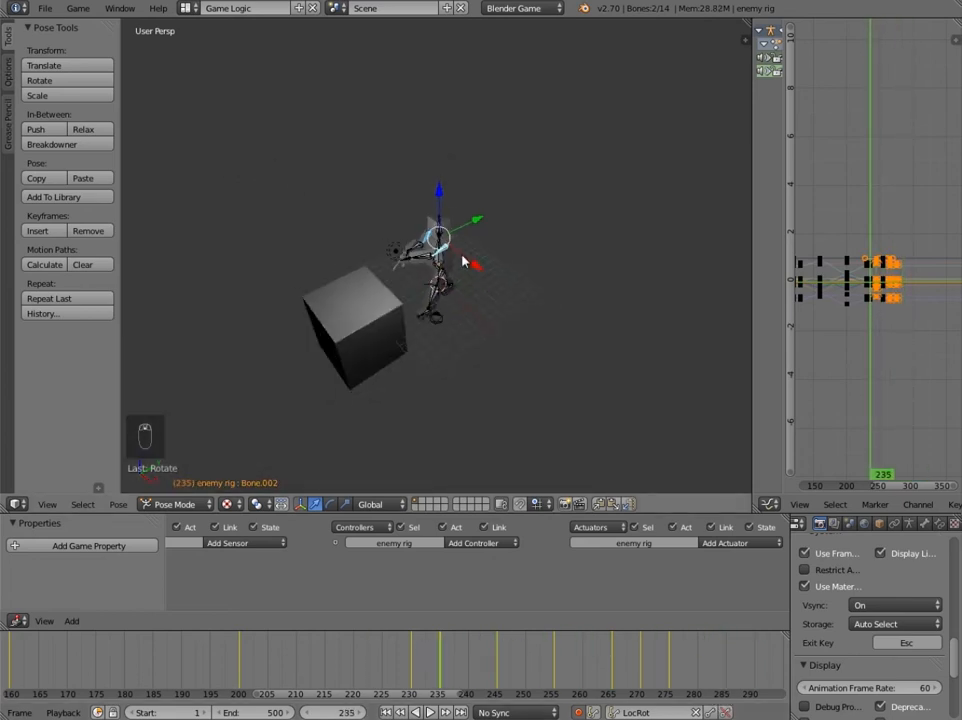
{"action": "middle_click_drag", "start_coordinate": [464, 260], "coordinate": [420, 248]}
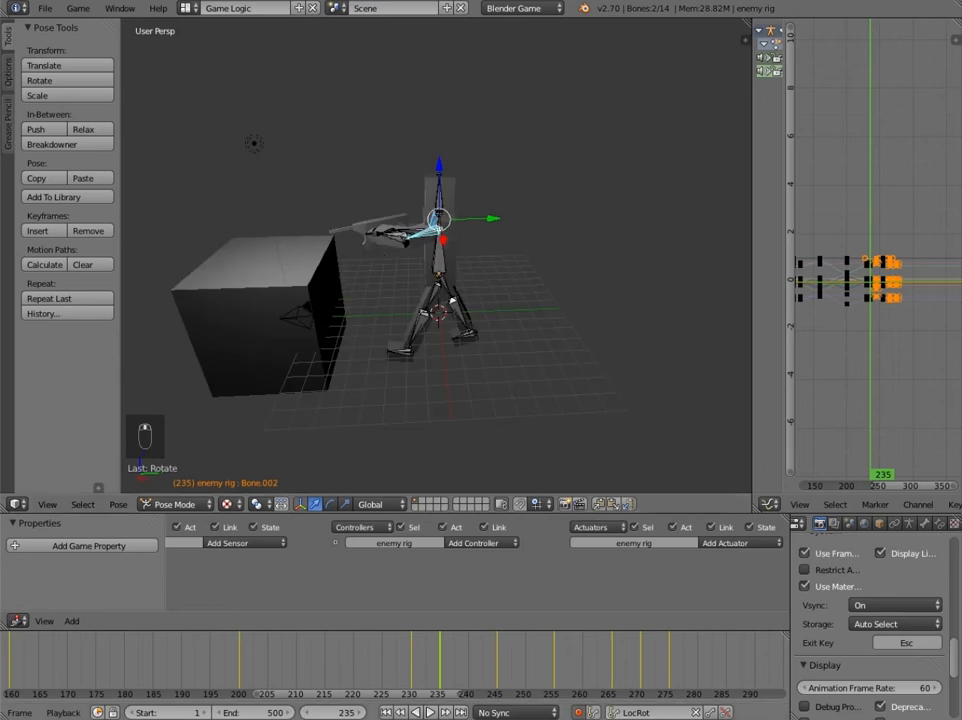
{"action": "scroll", "coordinate": [277, 326], "scroll_direction": "down", "scroll_amount": 5}
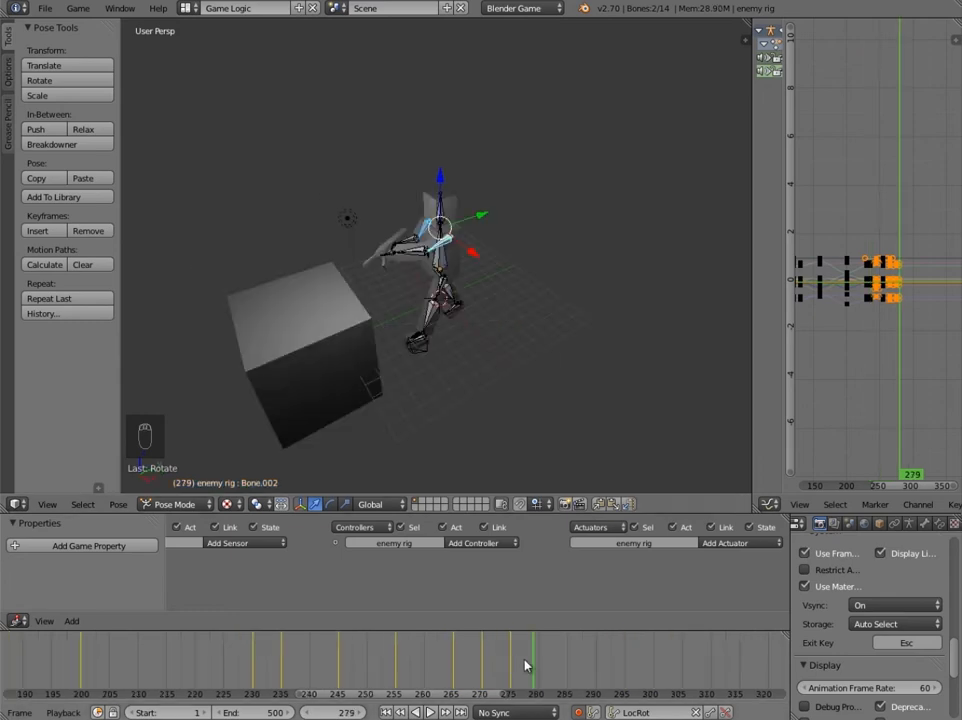
Switch to Object Mode and move the cover cube along the global Y axis closer to the enemy character.
{"action": "middle_click_drag", "start_coordinate": [361, 294], "coordinate": [432, 295]}
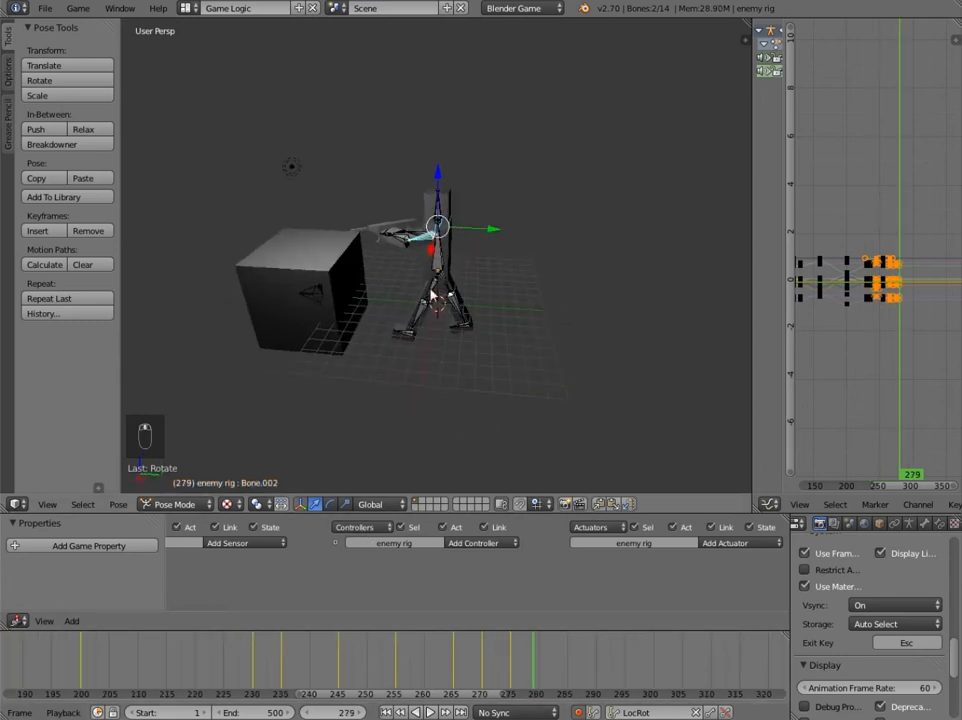
{"action": "key", "text": "ctrl+Tab"}
{"action": "right_click", "coordinate": [325, 257]}
{"action": "key", "text": "g"}
{"action": "key", "text": "y"}
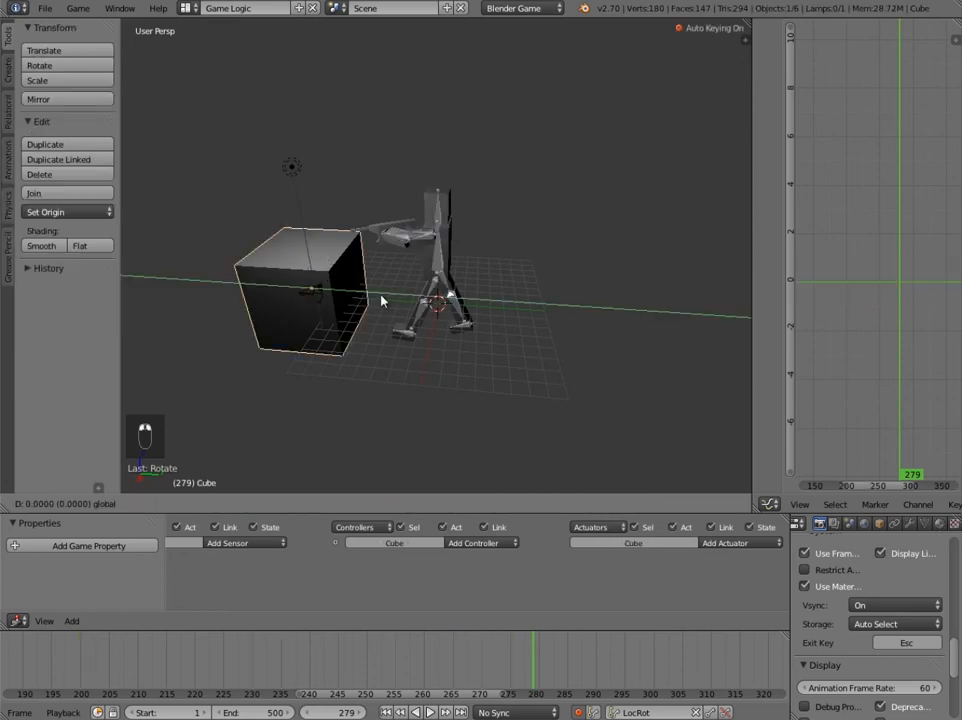
{"action": "left_click_drag", "start_coordinate": [406, 305], "coordinate": [398, 307]}
{"action": "middle_click_drag", "start_coordinate": [401, 343], "coordinate": [402, 302]}
{"action": "left_click_drag", "start_coordinate": [402, 302], "coordinate": [403, 300]}
{"action": "middle_click_drag", "start_coordinate": [433, 341], "coordinate": [438, 316]}
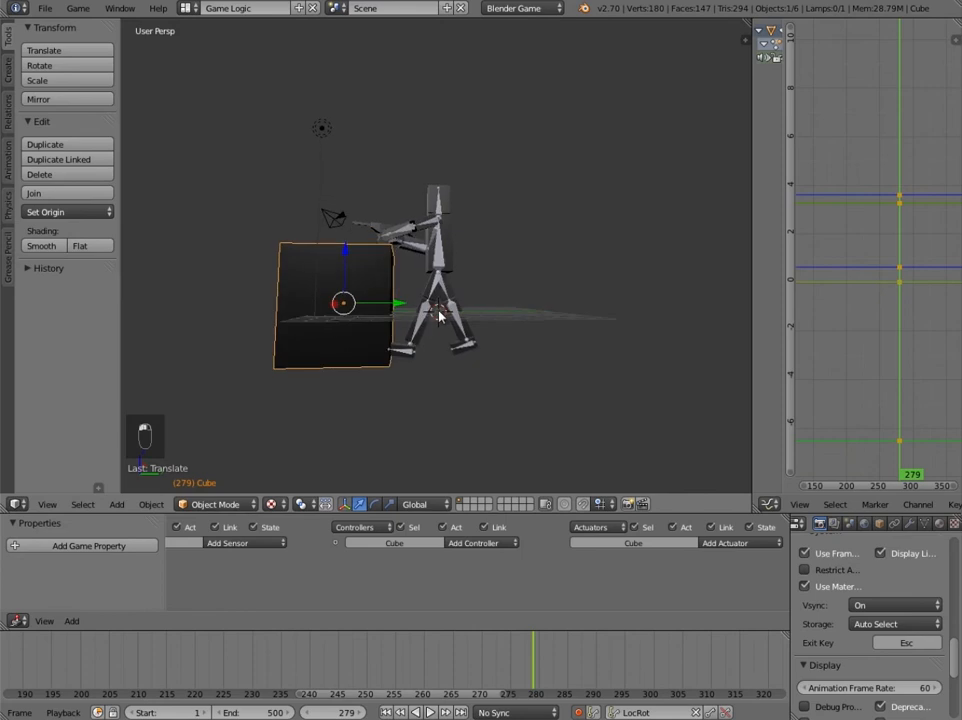
Return the enemy rig to Pose Mode, set the current frame to 280, and show it in right orthographic view.
{"action": "right_click", "coordinate": [440, 289]}
{"action": "key", "text": "ctrl+Tab"}
{"action": "left_click_drag", "start_coordinate": [510, 655], "coordinate": [541, 666]}
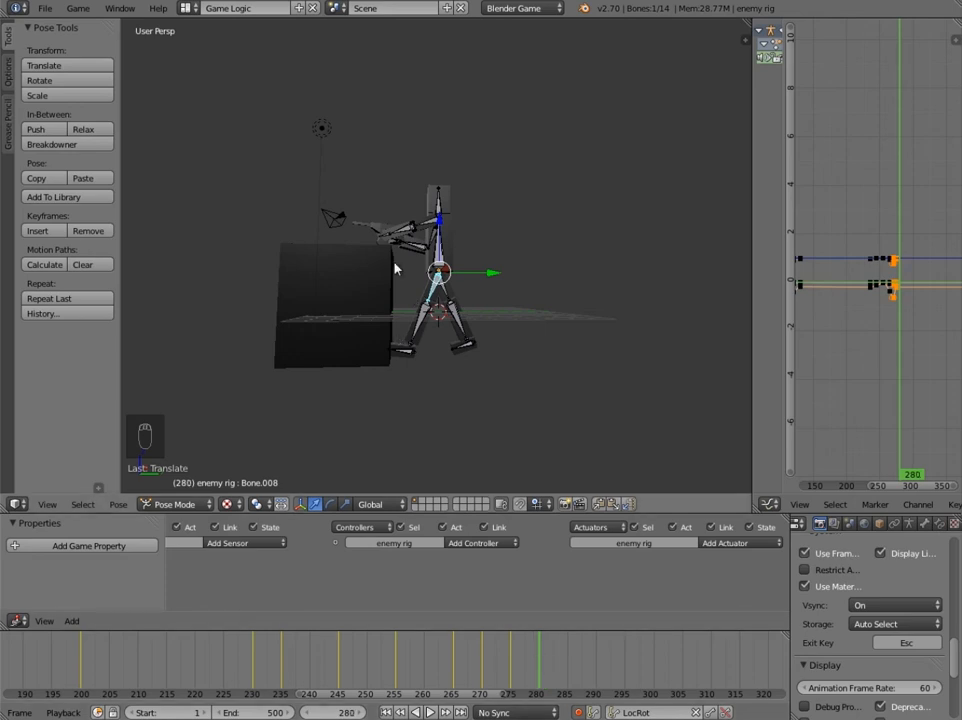
{"action": "scroll", "coordinate": [395, 268], "scroll_direction": "down", "scroll_amount": 3}
{"action": "key", "text": "KP_3"}
{"action": "scroll", "coordinate": [415, 338], "scroll_direction": "up", "scroll_amount": 4}
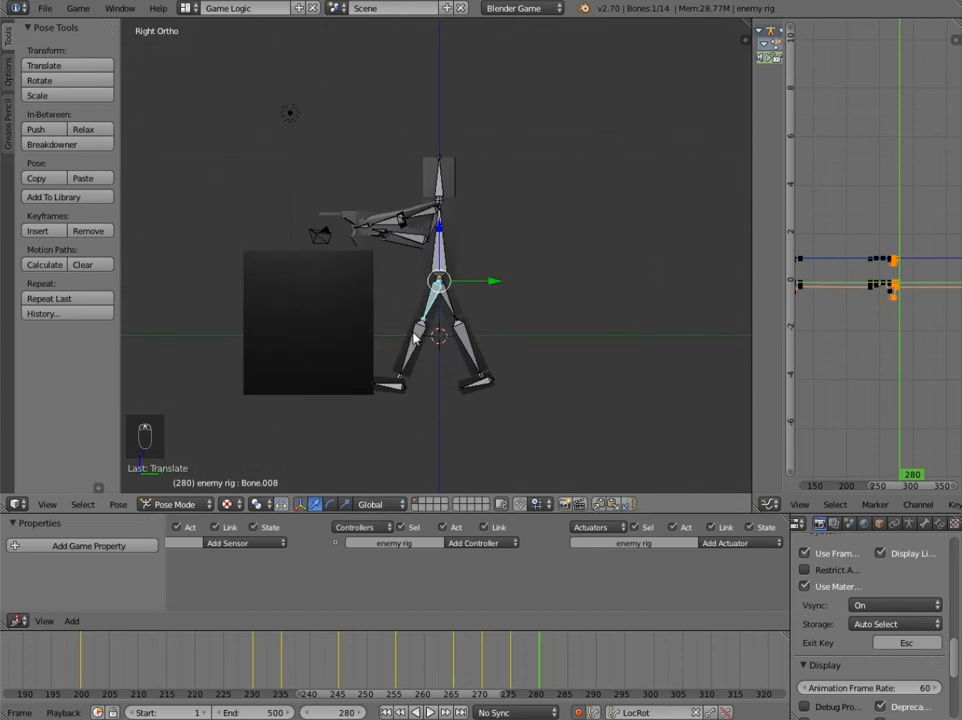
Select all the bones of the enemy rig and insert a LocRot keyframe on them at frame 280.
{"action": "scroll", "coordinate": [427, 341], "scroll_direction": "up", "scroll_amount": 2}
{"action": "key", "text": "a"}
{"action": "key", "text": "a"}
{"action": "key", "text": "a"}
{"action": "key", "text": "a"}
{"action": "key", "text": "a"}
{"action": "key", "text": "a"}
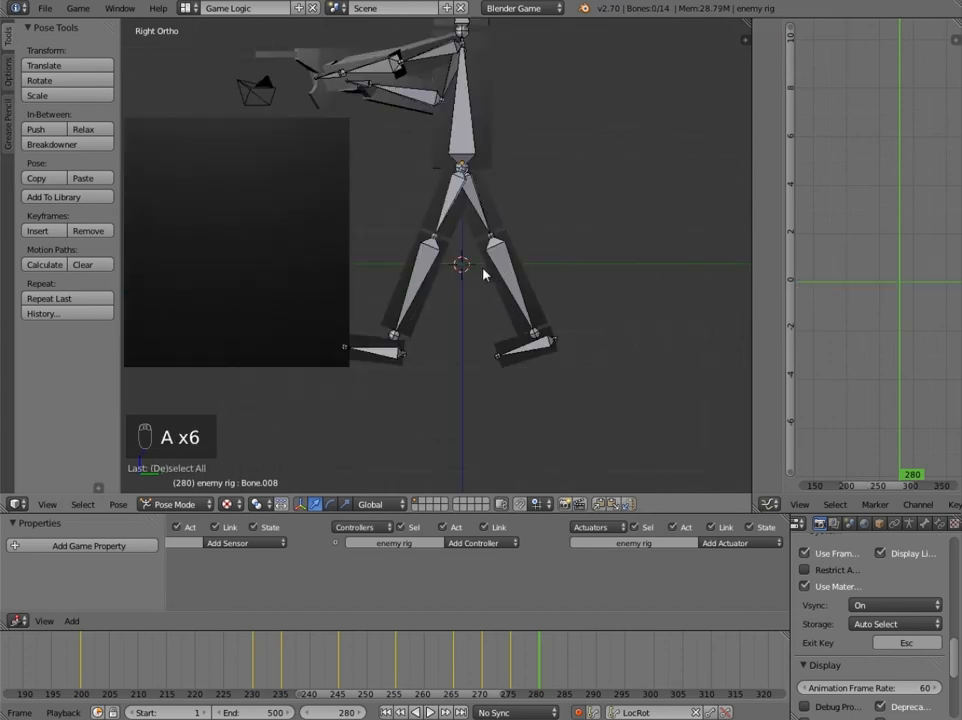
{"action": "key", "text": "a"}
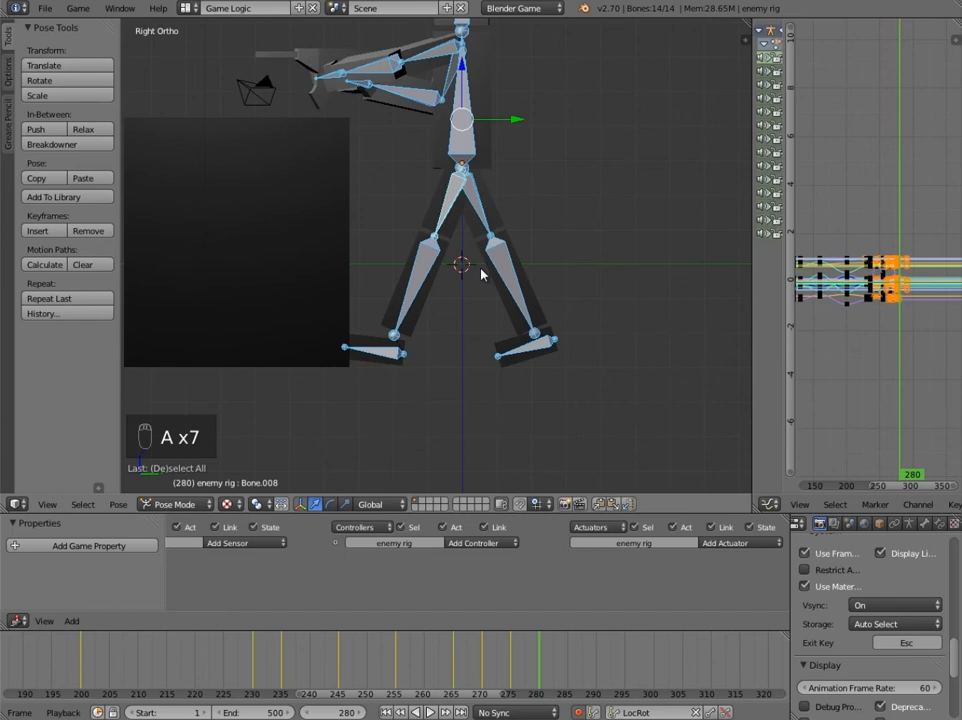
{"action": "key", "text": "i"}
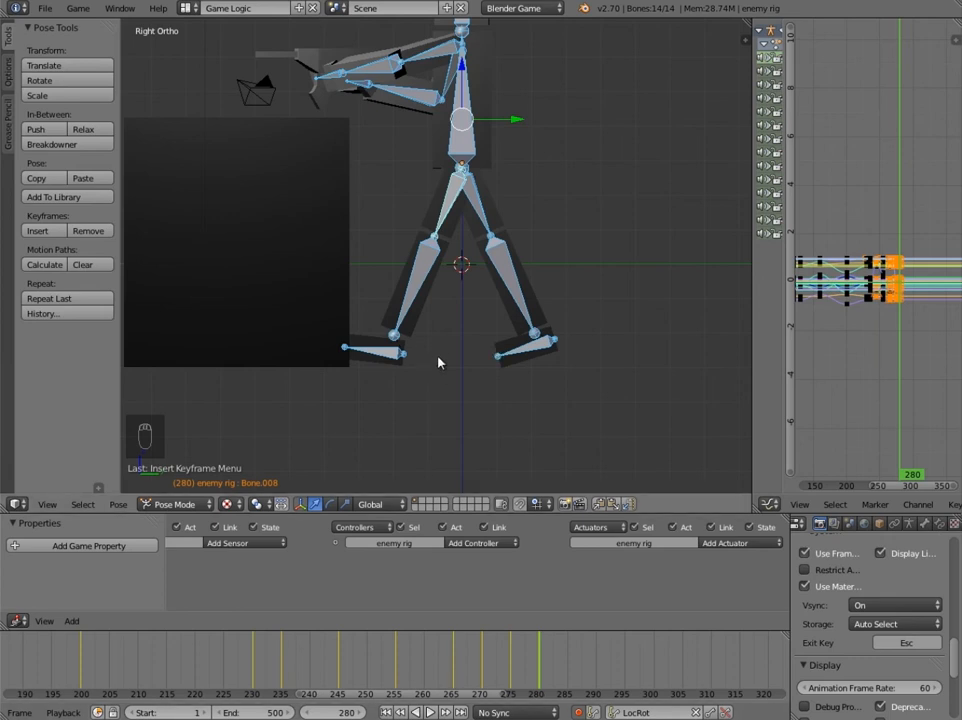
Set the current frame to 290 and move the front leg's shin bone backward, away from the cube.
{"action": "left_click_drag", "start_coordinate": [548, 668], "coordinate": [598, 677]}
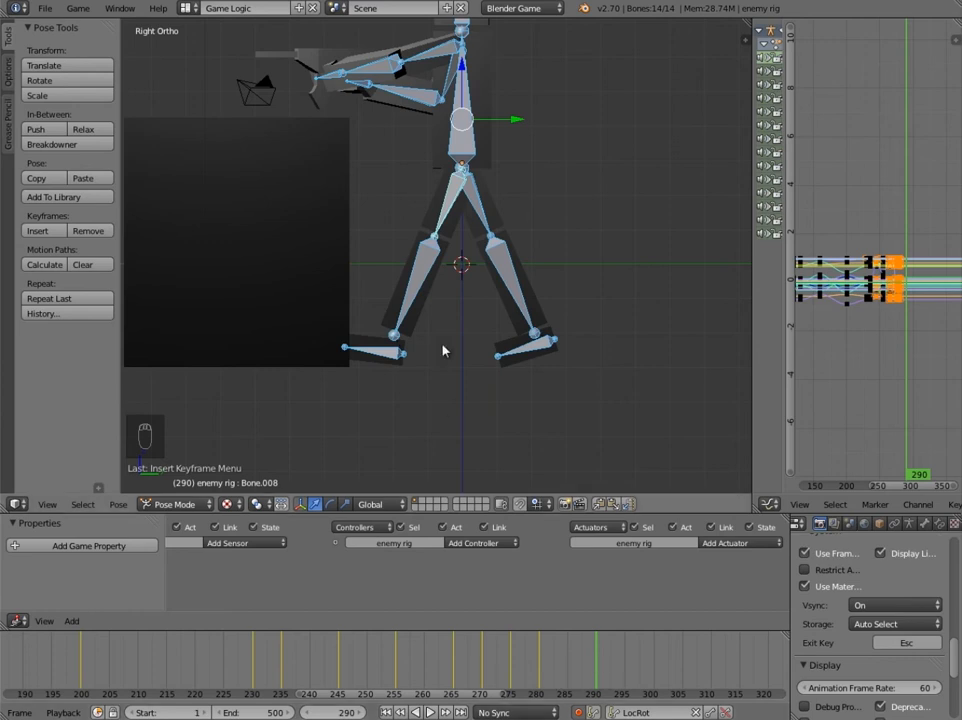
{"action": "right_click", "coordinate": [430, 285]}
{"action": "key", "text": "g"}
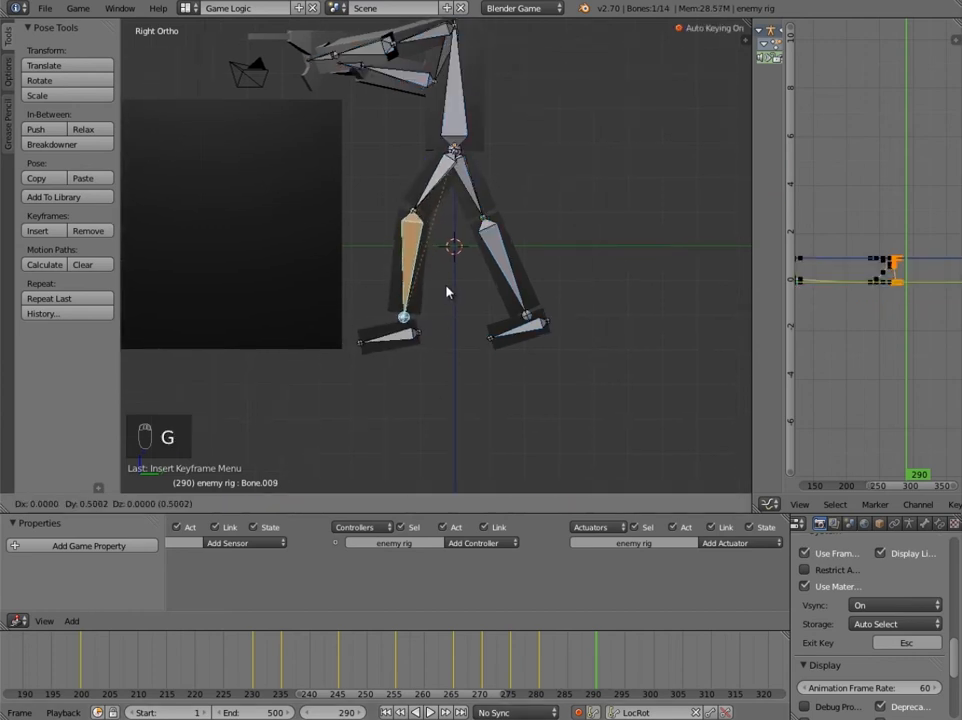
{"action": "left_click", "coordinate": [446, 290]}
{"action": "scroll", "coordinate": [414, 320], "scroll_direction": "up", "scroll_amount": 4}
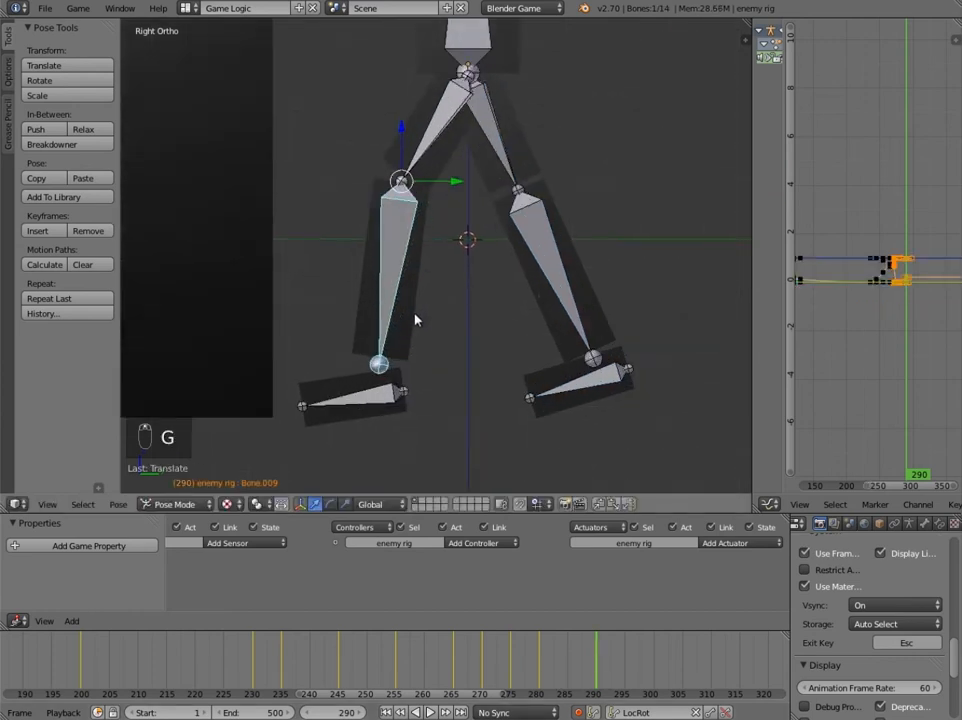
Rotate the front foot bone flat to the ground and reposition the front shin bone to straighten the leg.
{"action": "right_click", "coordinate": [397, 420]}
{"action": "key", "text": "r"}
{"action": "left_click", "coordinate": [407, 408]}
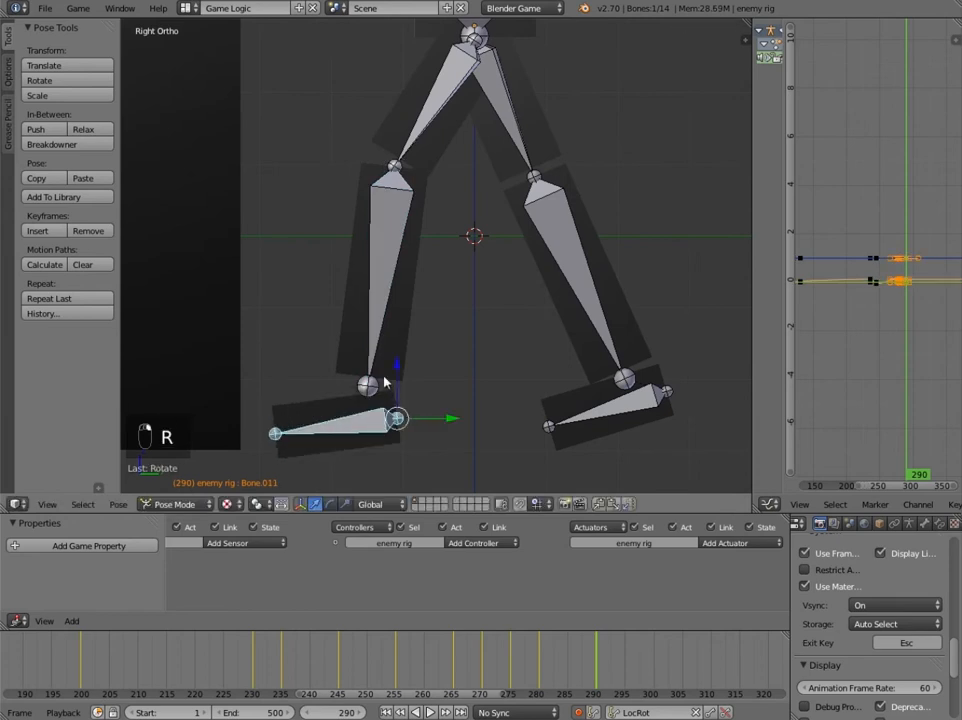
{"action": "right_click", "coordinate": [373, 377]}
{"action": "key", "text": "g"}
{"action": "left_click", "coordinate": [373, 377]}
{"action": "scroll", "coordinate": [450, 287], "scroll_direction": "down", "scroll_amount": 3}
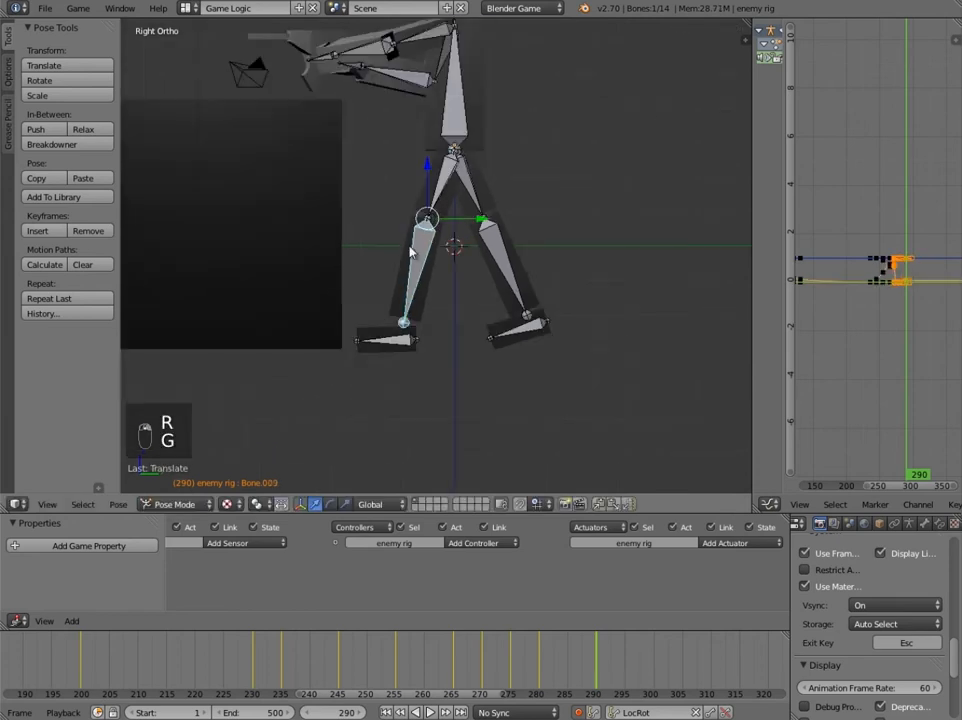
Move the rear leg's shin bone toward the front leg, and rotate it backward to lift the rear foot.
{"action": "right_click", "coordinate": [480, 285]}
{"action": "key", "text": "g"}
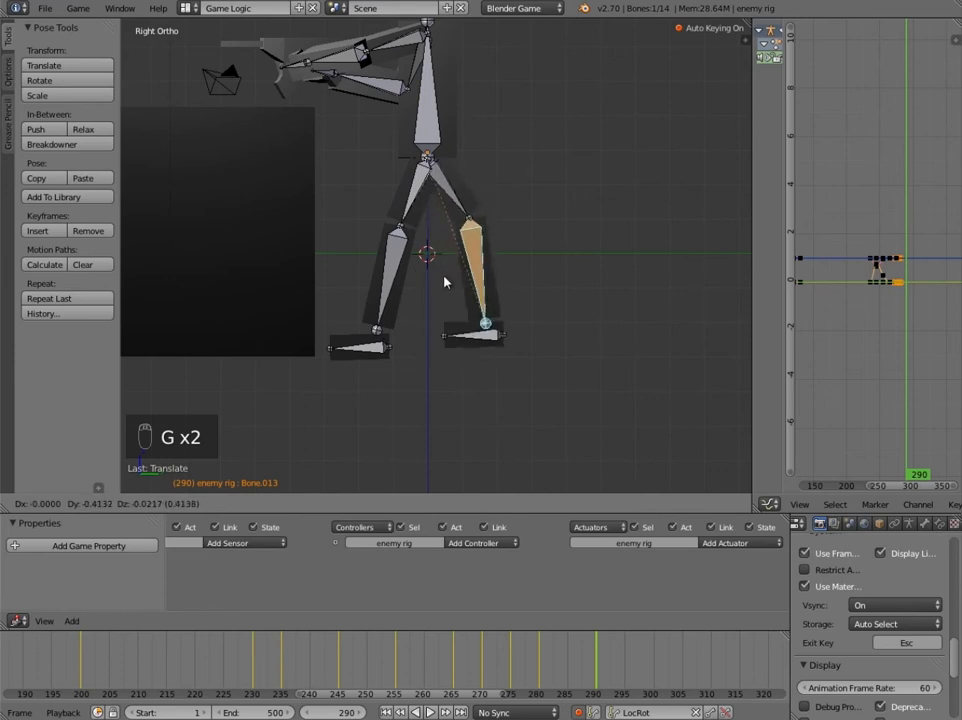
{"action": "left_click", "coordinate": [446, 281]}
{"action": "key", "text": "r"}
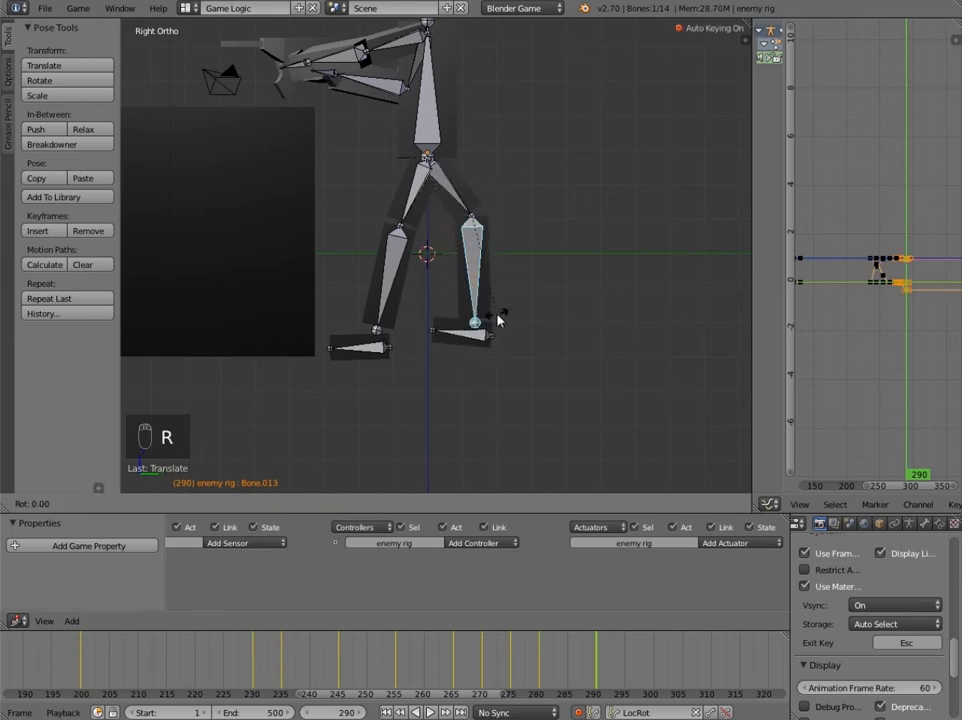
{"action": "left_click", "coordinate": [550, 275]}
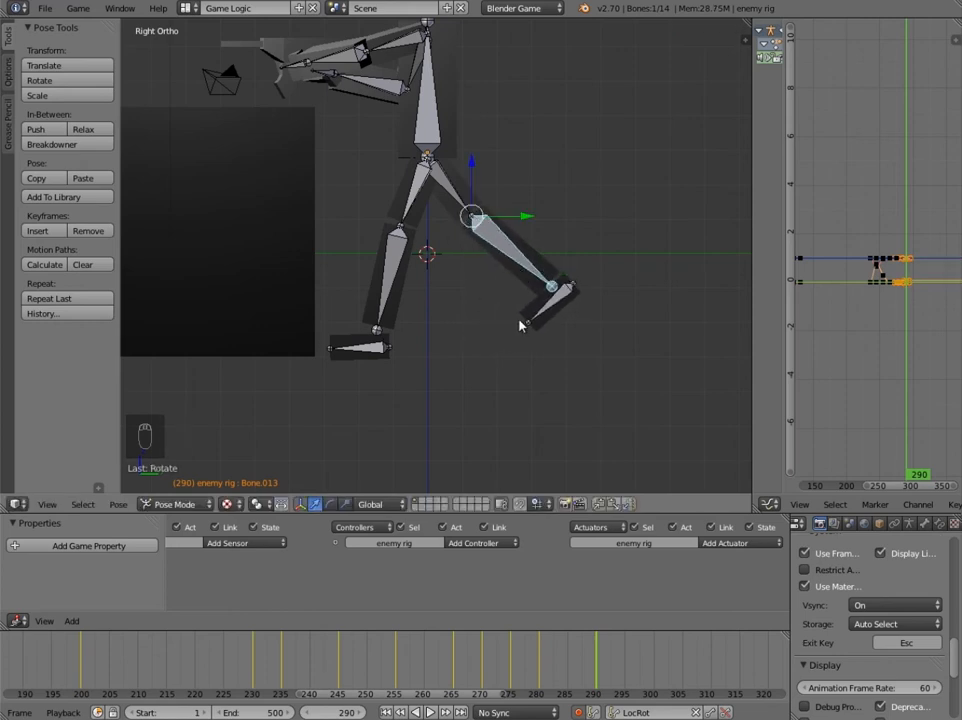
Move the rear leg's shin bone forward and down until its foot rests flat beside the front foot.
{"action": "key", "text": "g"}
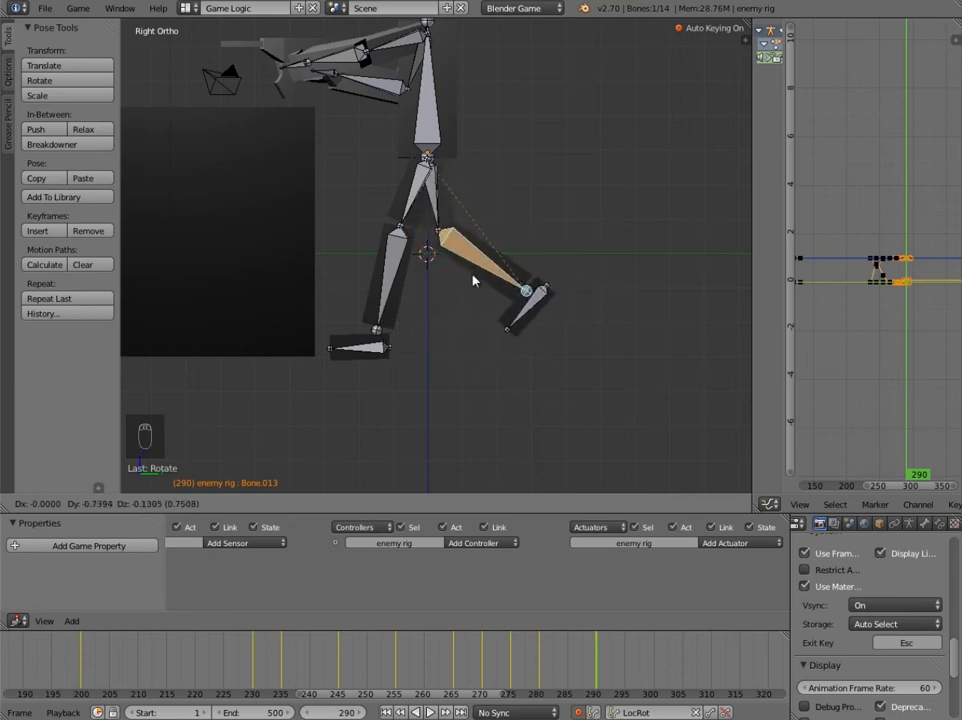
{"action": "left_click", "coordinate": [505, 313]}
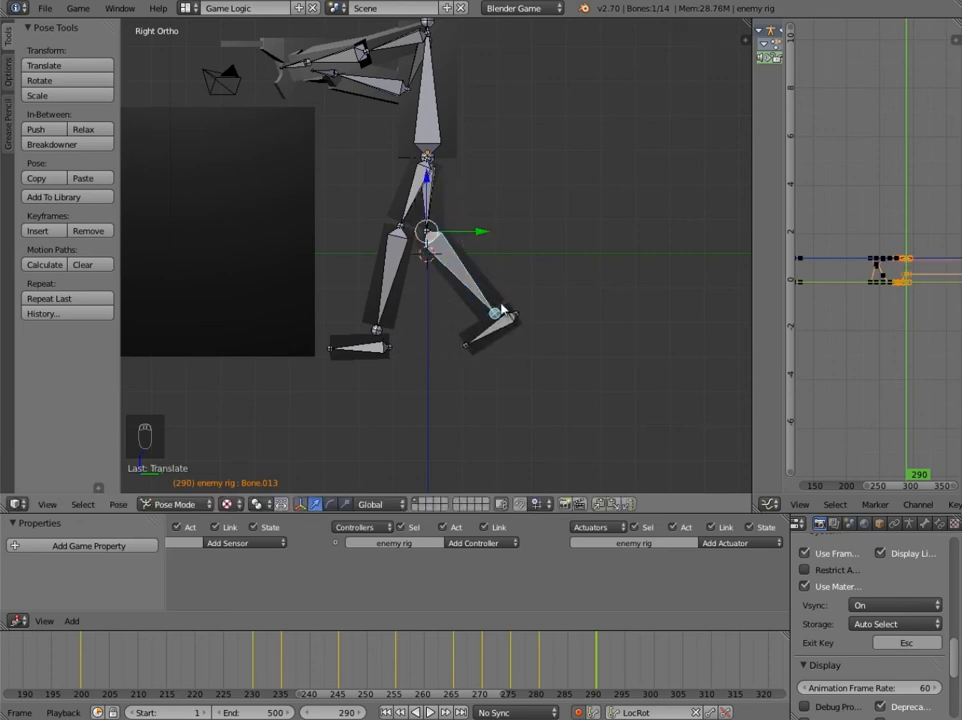
{"action": "key", "text": "g"}
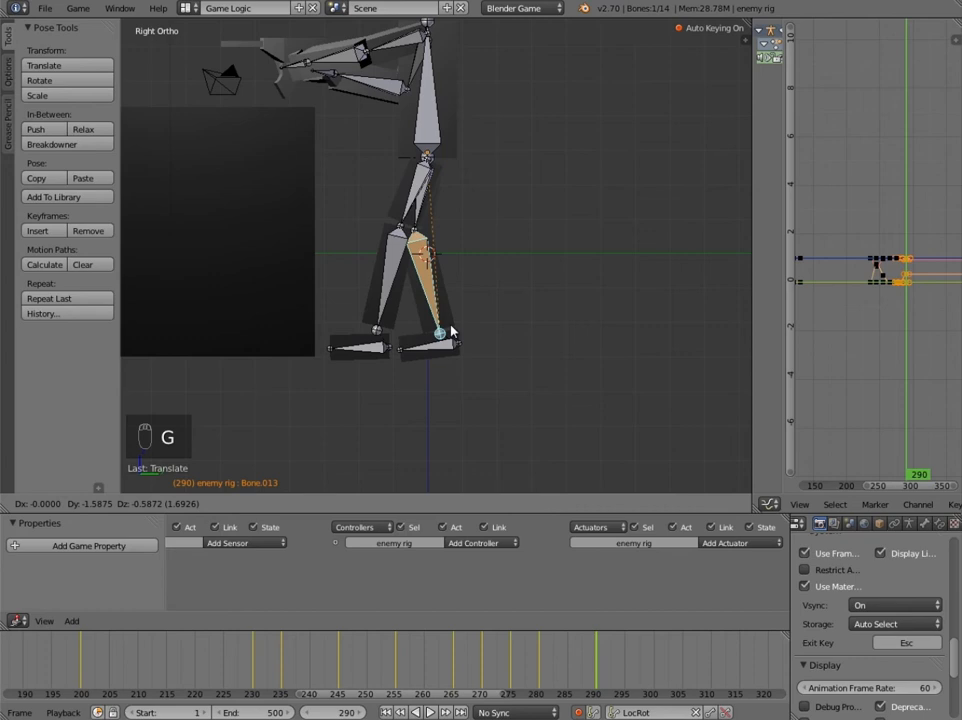
{"action": "left_click", "coordinate": [451, 331]}
{"action": "scroll", "coordinate": [443, 278], "scroll_direction": "down", "scroll_amount": 1}
Box-select the head, torso and arm bones of the enemy rig.
{"action": "right_click", "coordinate": [428, 185]}
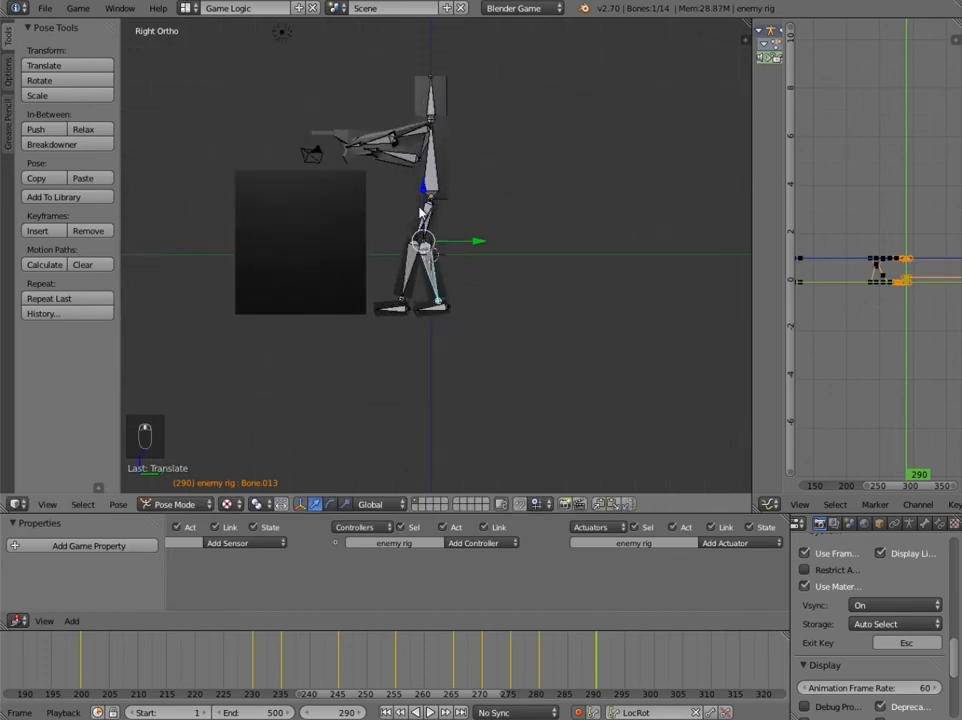
{"action": "scroll", "coordinate": [434, 139], "scroll_direction": "up", "scroll_amount": 2}
{"action": "scroll", "coordinate": [436, 142], "scroll_direction": "down", "scroll_amount": 2}
{"action": "key", "text": "b"}
{"action": "key", "text": "b"}
{"action": "left_click_drag", "start_coordinate": [285, 50], "coordinate": [505, 265]}
Try to lower the selected upper-body bones along the Z axis.
{"action": "key", "text": "g"}
{"action": "key", "text": "z"}
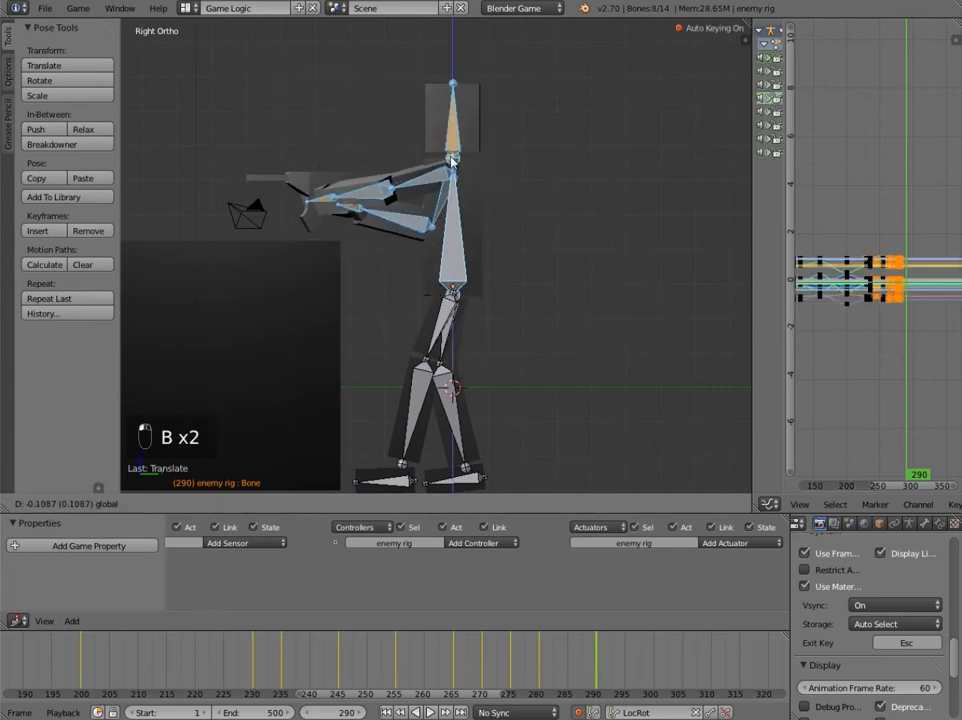
{"action": "left_click", "coordinate": [452, 200]}
{"action": "key", "text": "ctrl+z"}
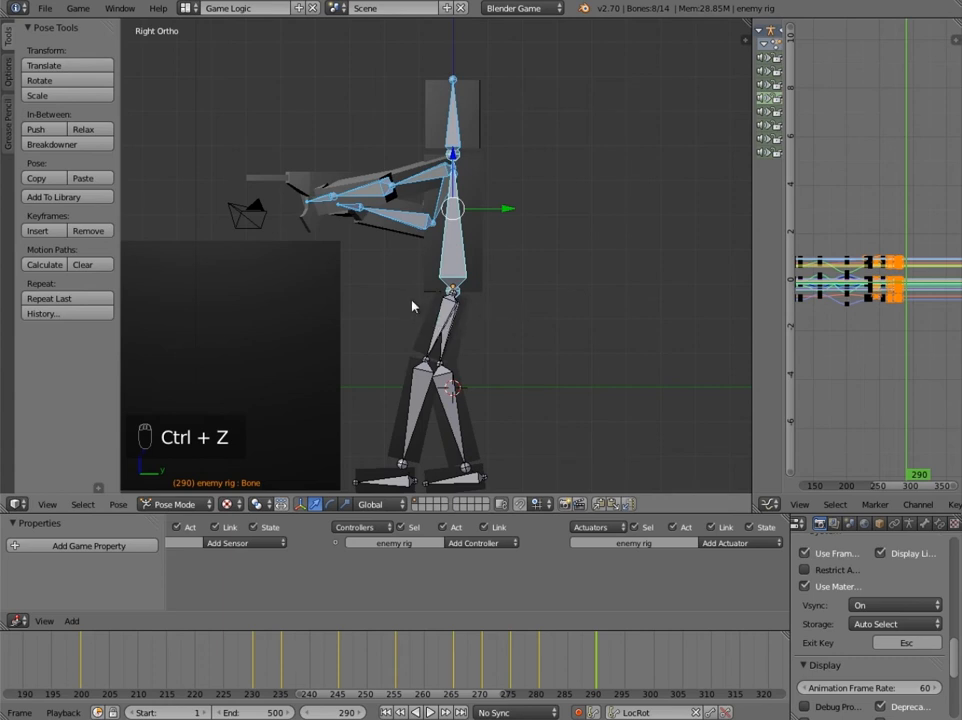
Add both thigh bones to the selection and move the selected bones down and toward the cube to bend the knees.
{"action": "key", "text": "b"}
{"action": "left_click_drag", "start_coordinate": [402, 298], "coordinate": [507, 328]}
{"action": "middle_click_drag", "start_coordinate": [507, 328], "coordinate": [400, 260]}
{"action": "key", "text": "KP_3"}
{"action": "scroll", "coordinate": [456, 280], "scroll_direction": "up", "scroll_amount": 4}
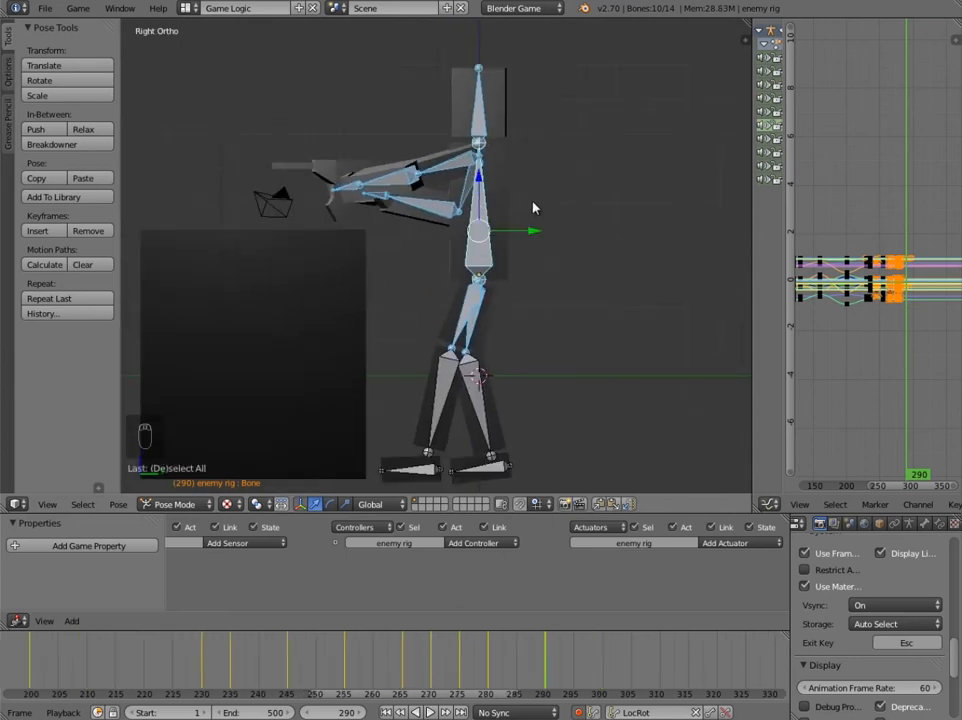
{"action": "key", "text": "g"}
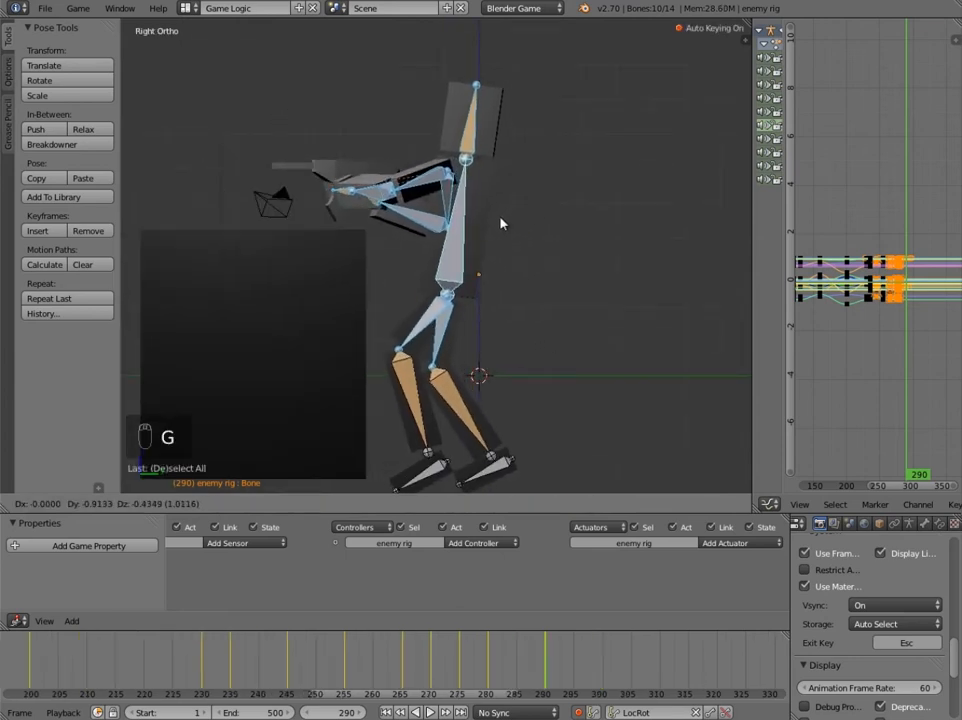
{"action": "left_click", "coordinate": [505, 233]}
Rotate the selected bones to bring the torso and head upright, and adjust their position slightly.
{"action": "key", "text": "r"}
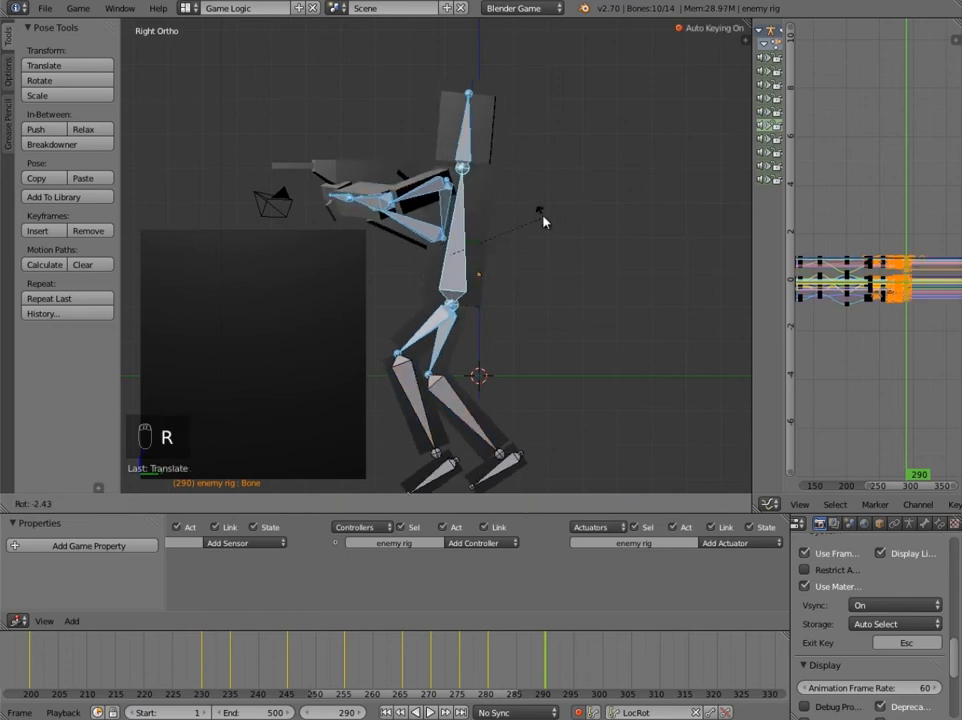
{"action": "left_click", "coordinate": [543, 217]}
{"action": "key", "text": "g"}
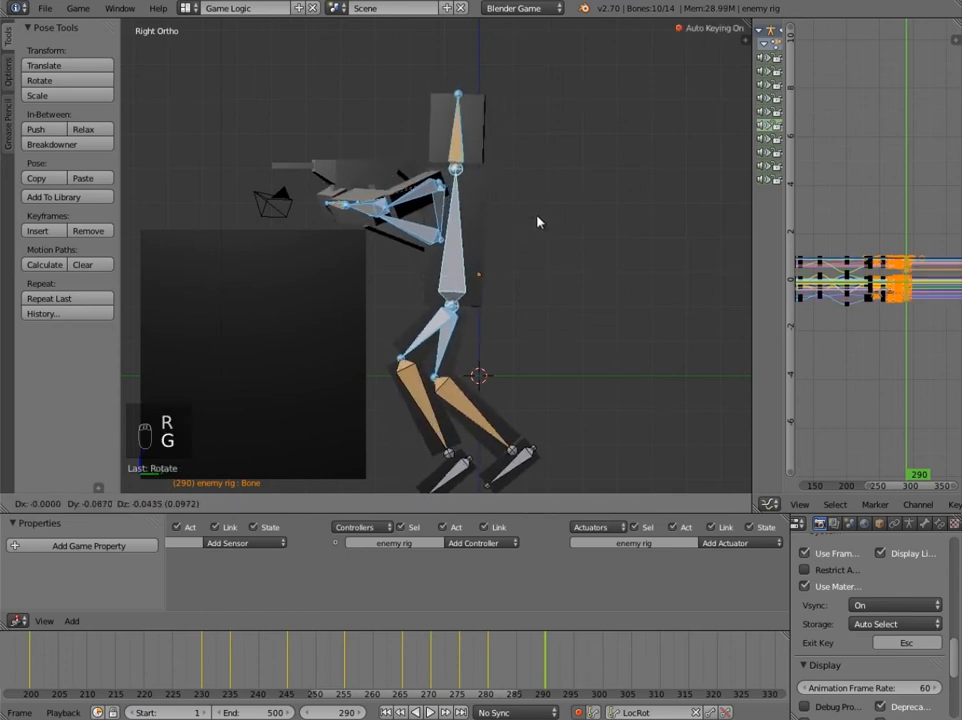
{"action": "left_click", "coordinate": [539, 217]}
{"action": "key", "text": "r"}
{"action": "left_click", "coordinate": [539, 217]}
{"action": "key", "text": "g"}
{"action": "left_click", "coordinate": [539, 217]}
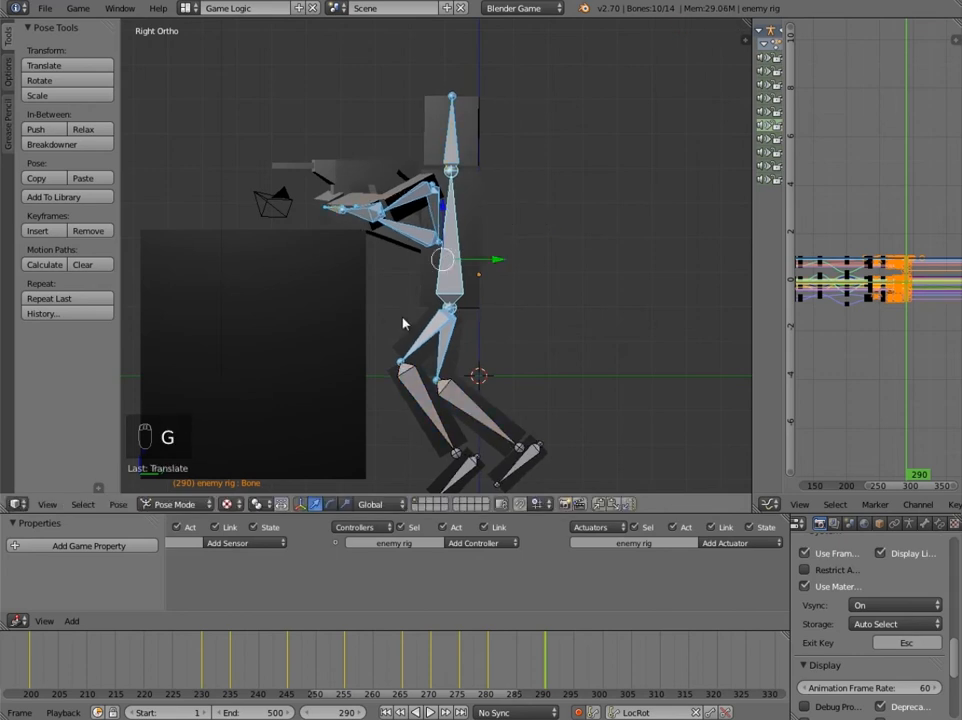
Rotate the selected bones about the global Z axis to turn the body sideways to the cube.
{"action": "middle_click_drag", "start_coordinate": [405, 323], "coordinate": [431, 249]}
{"action": "key", "text": "r"}
{"action": "key", "text": "z"}
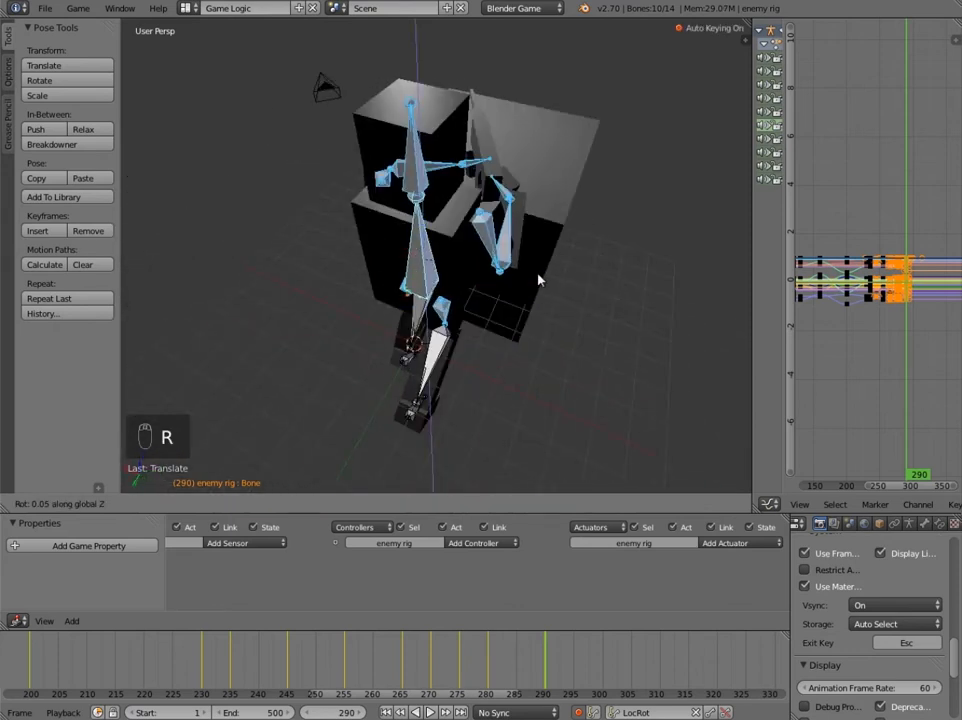
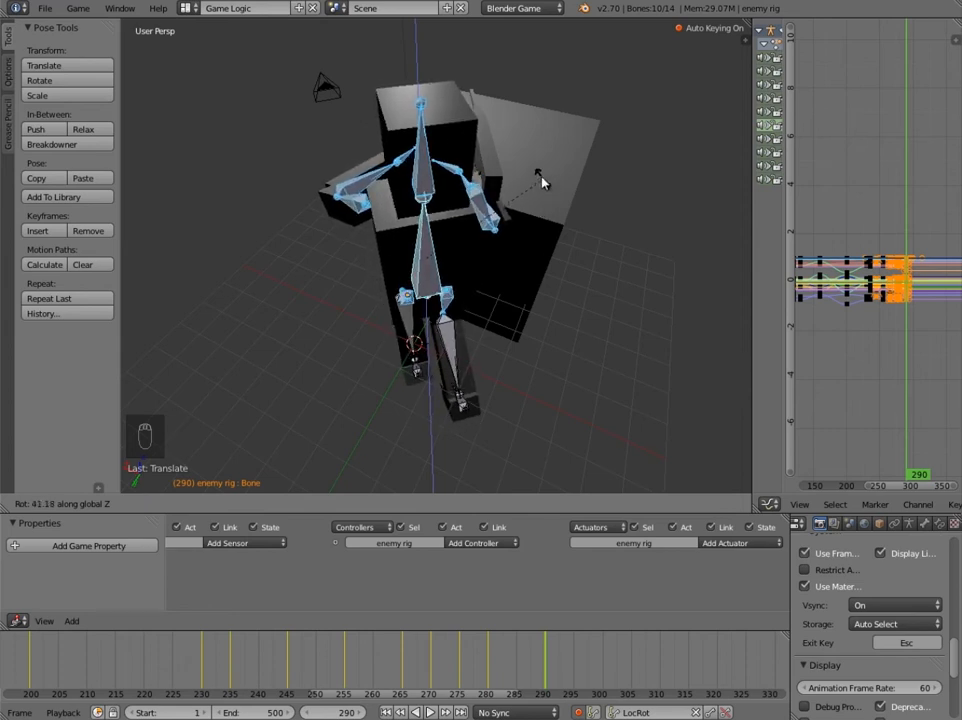
{"action": "left_click", "coordinate": [524, 157]}
{"action": "middle_click_drag", "start_coordinate": [524, 157], "coordinate": [520, 224]}
{"action": "key", "text": "r"}
{"action": "key", "text": "z"}
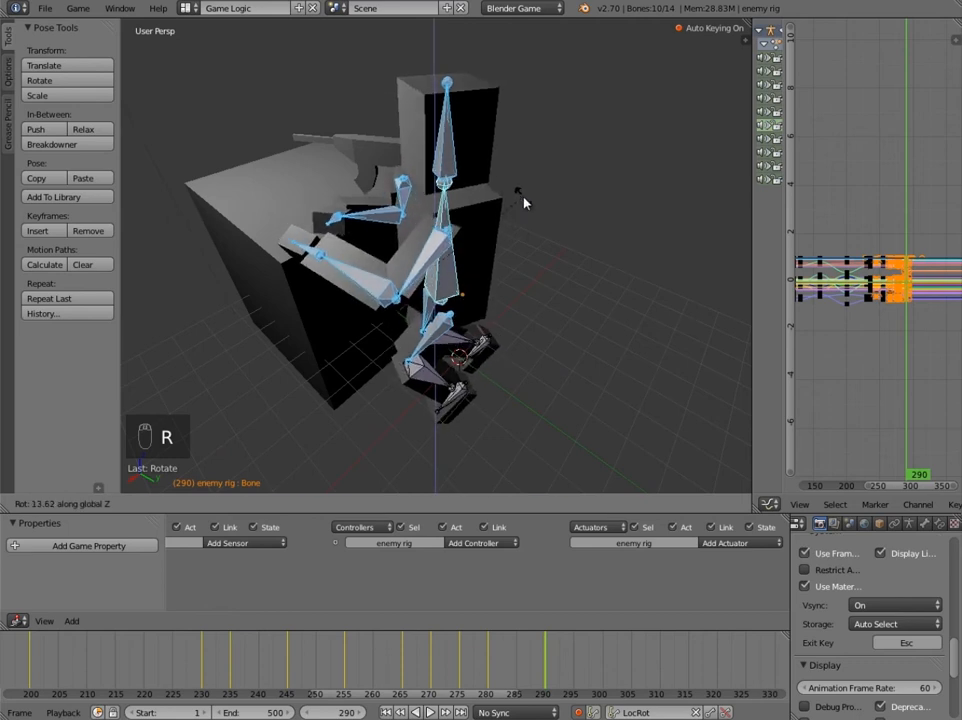
{"action": "left_click", "coordinate": [526, 210]}
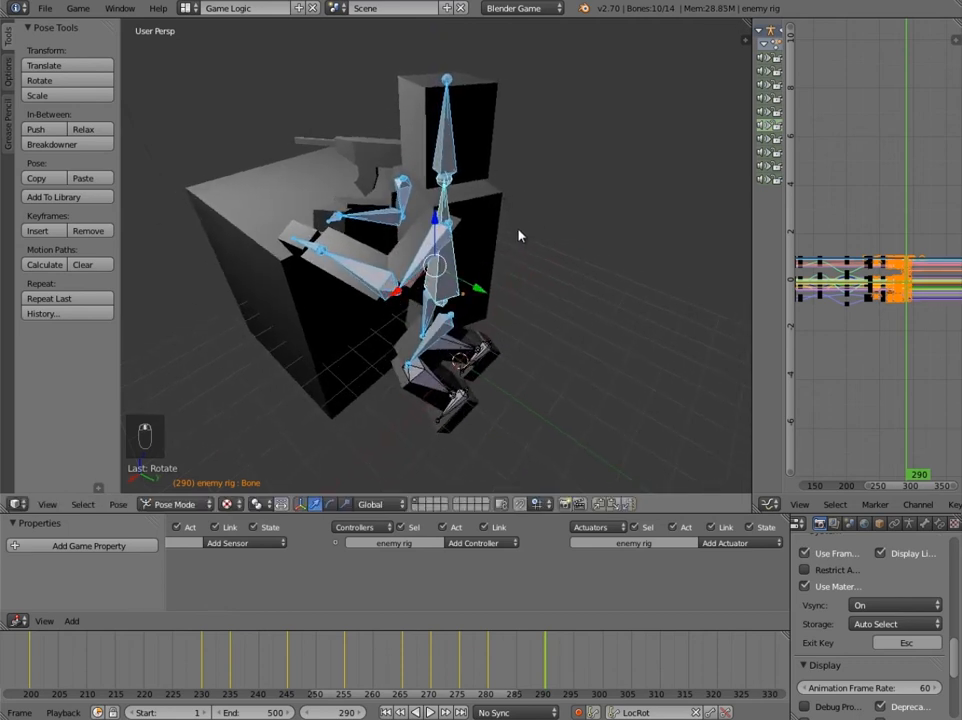
Set the current frame to 300 and turn the selected bones further about the global Z axis.
{"action": "left_click_drag", "start_coordinate": [428, 665], "coordinate": [548, 688]}
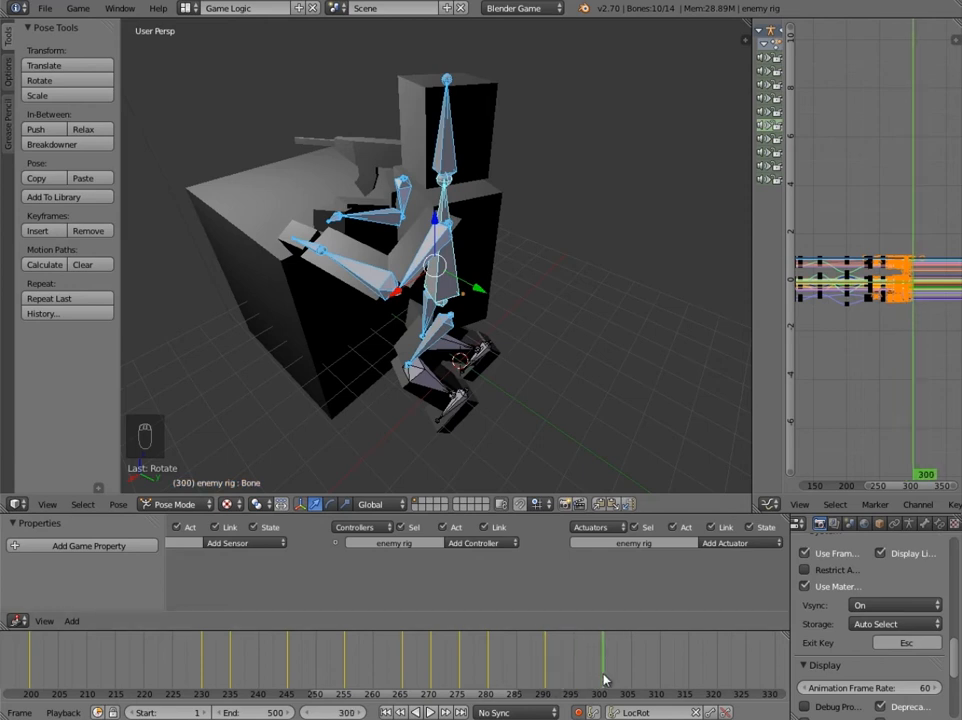
{"action": "middle_click_drag", "start_coordinate": [407, 202], "coordinate": [363, 287]}
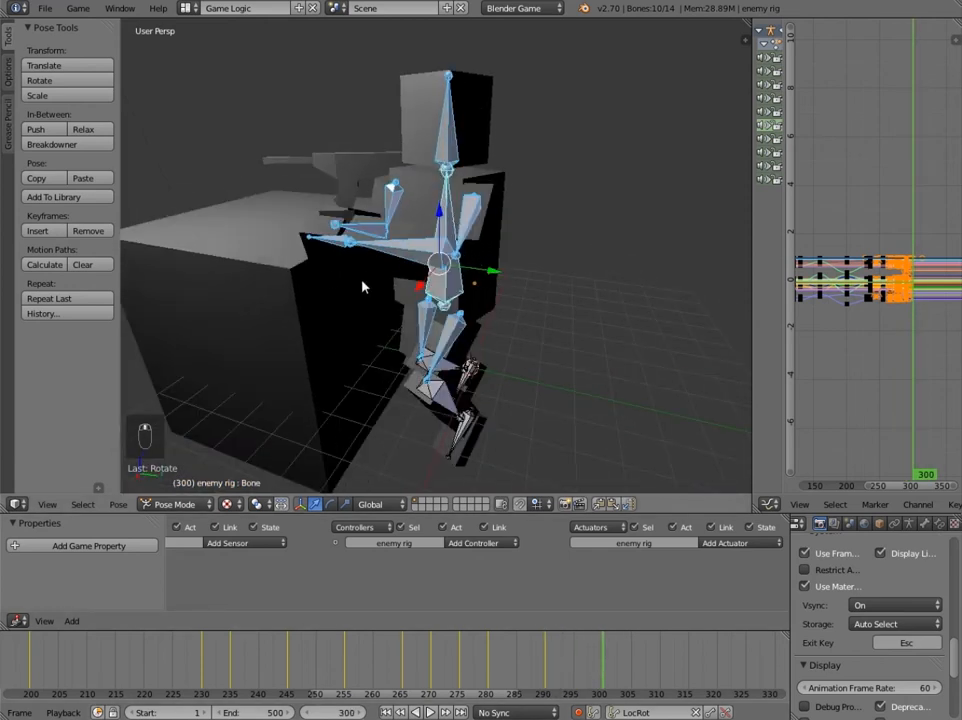
{"action": "middle_click_drag", "start_coordinate": [537, 324], "coordinate": [522, 322]}
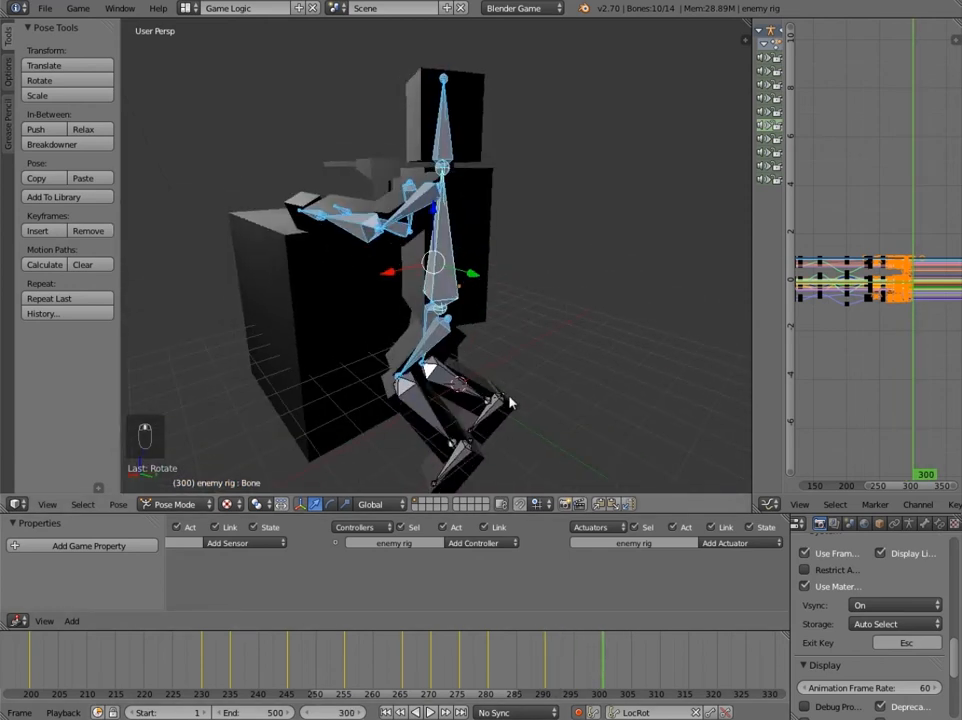
{"action": "middle_click_drag", "start_coordinate": [509, 399], "coordinate": [517, 284]}
{"action": "key", "text": "r"}
{"action": "key", "text": "z"}
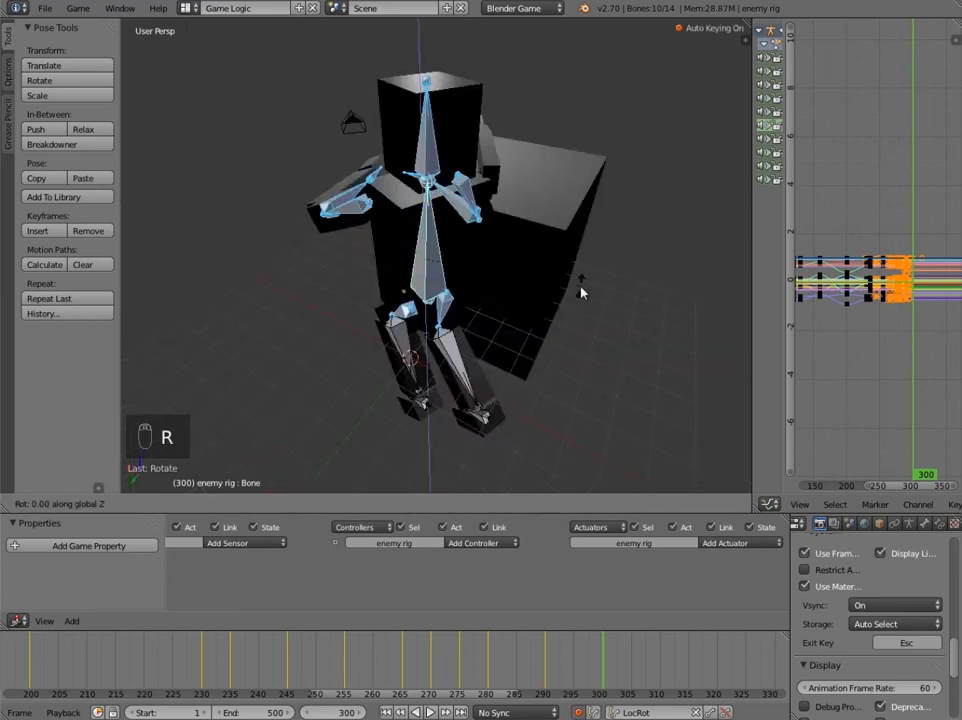
{"action": "left_click", "coordinate": [590, 264]}
{"action": "mouse_move", "coordinate": [588, 266]}
{"action": "middle_mouse_down"}
{"action": "mouse_move", "coordinate": [612, 262]}
{"action": "mouse_move", "coordinate": [568, 281]}
{"action": "mouse_move", "coordinate": [603, 275]}
{"action": "middle_mouse_up"}
{"action": "key", "text": "r"}
{"action": "key", "text": "z"}
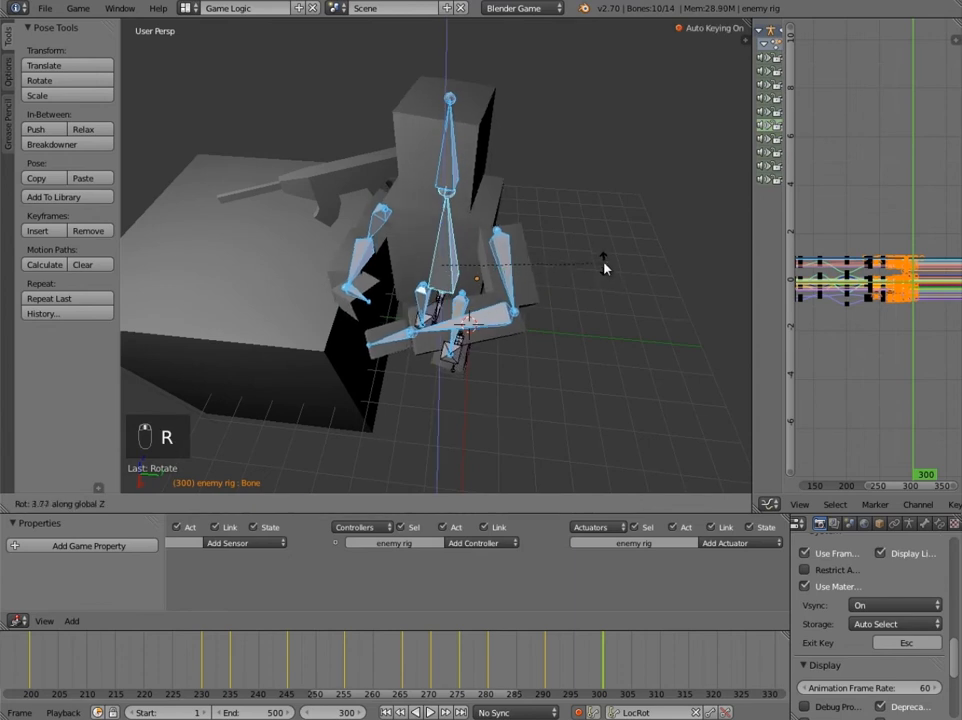
{"action": "left_click", "coordinate": [611, 241]}
Lower the selected bones along the global Z axis to put the body in a deeper crouch at frame 300.
{"action": "middle_click_drag", "start_coordinate": [276, 328], "coordinate": [491, 218]}
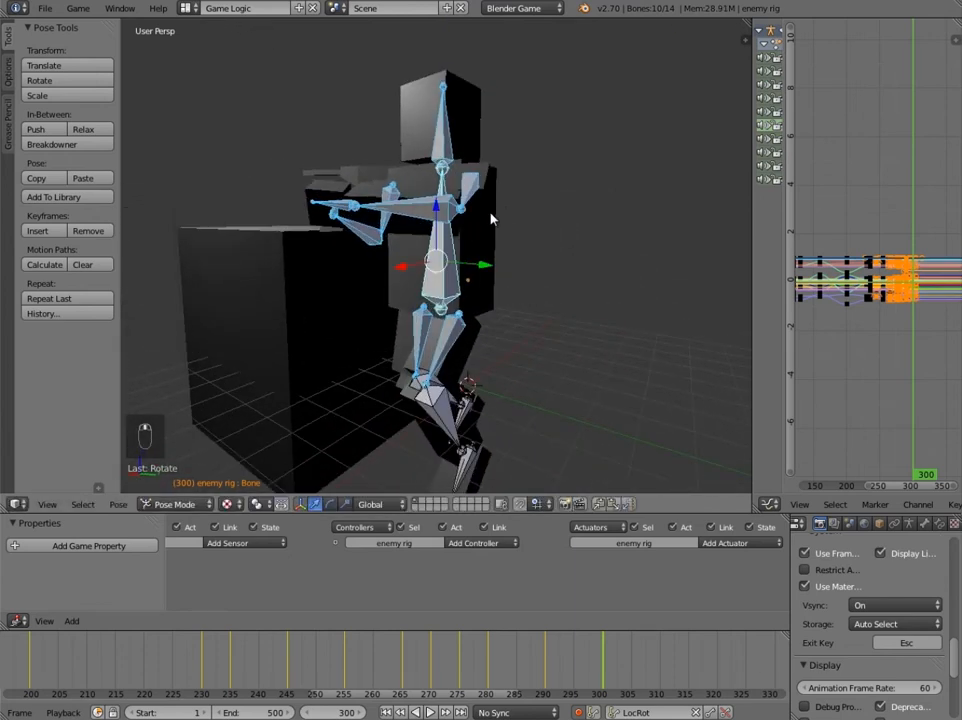
{"action": "key", "text": "g"}
{"action": "key", "text": "z"}
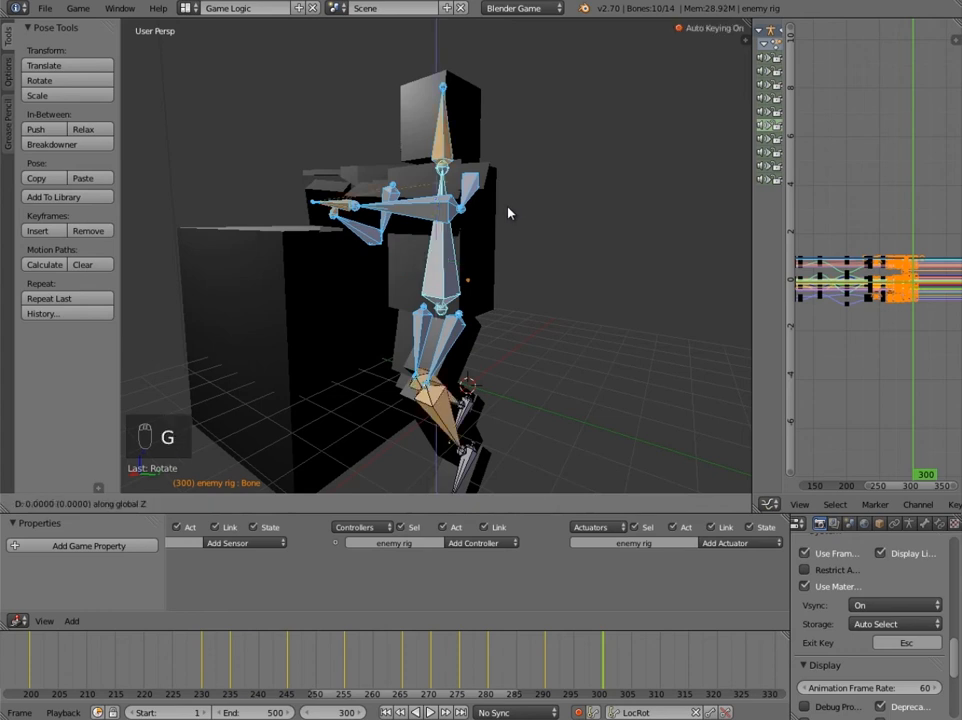
{"action": "left_click", "coordinate": [496, 269]}
Select both hand bones and lower them along the global Z axis below the top of the cube.
{"action": "middle_click_drag", "start_coordinate": [327, 205], "coordinate": [316, 236]}
{"action": "right_click", "coordinate": [316, 236]}
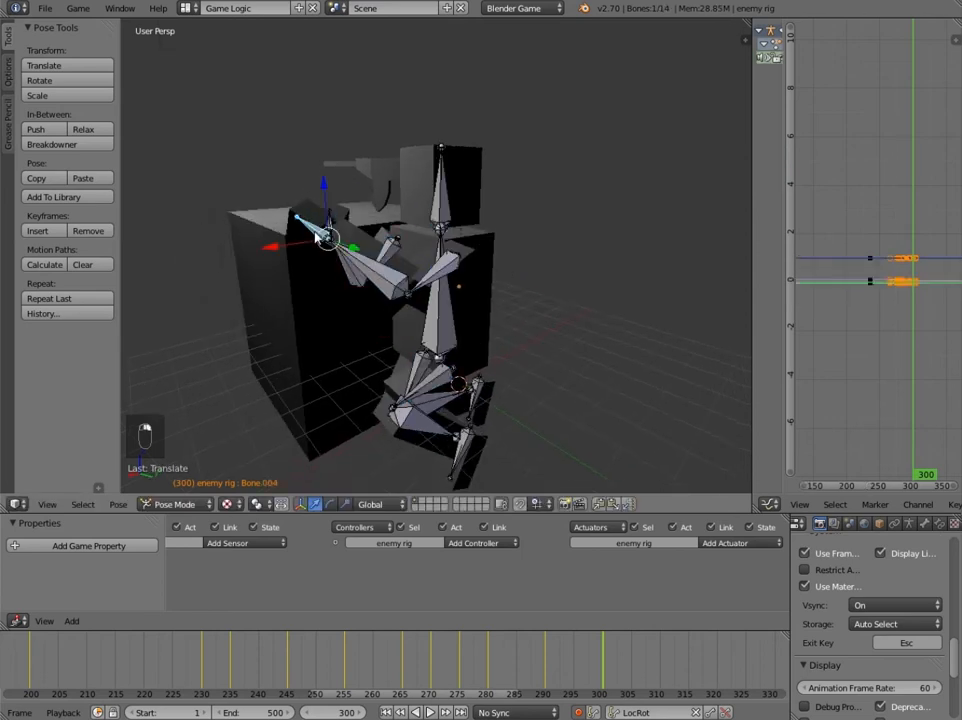
{"action": "key", "text": "g"}
{"action": "key", "text": "z"}
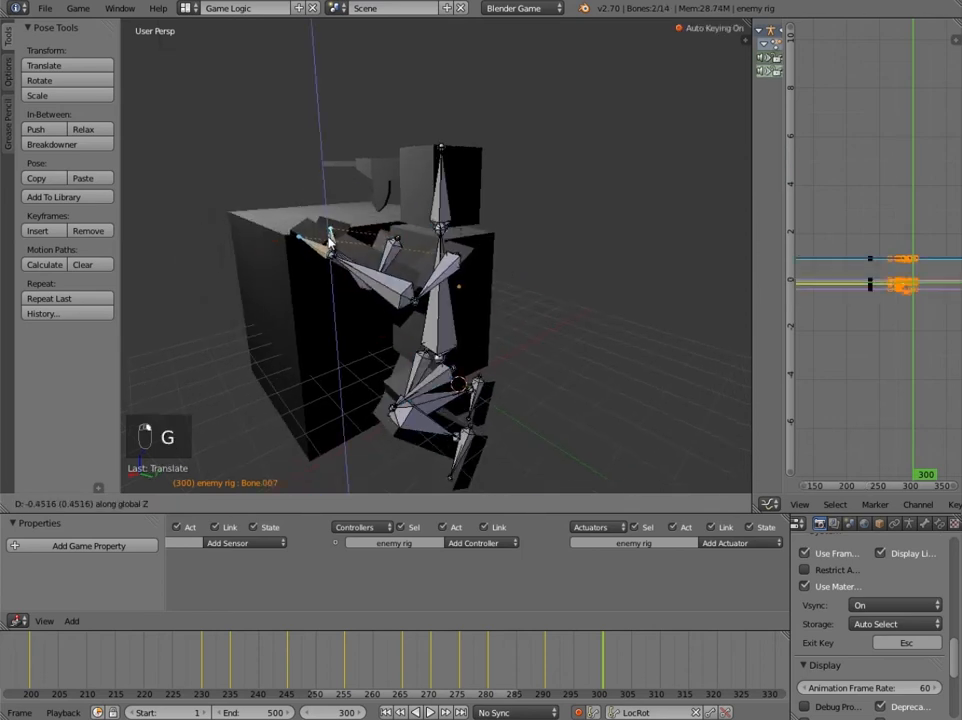
{"action": "left_click", "coordinate": [330, 287]}
{"action": "middle_click_drag", "start_coordinate": [333, 285], "coordinate": [410, 305]}
Set the current frame to 310, box-select the head, torso, arm and thigh bones, and lower them along the global Z axis.
{"action": "left_click_drag", "start_coordinate": [621, 668], "coordinate": [658, 671]}
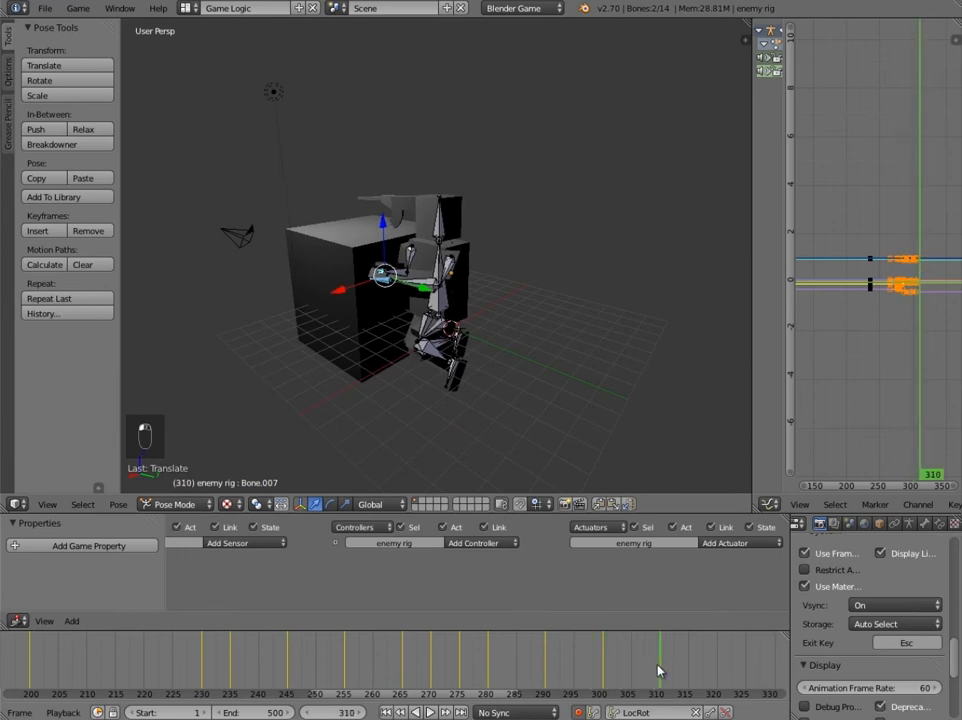
{"action": "mouse_move", "coordinate": [494, 240]}
{"action": "middle_mouse_down"}
{"action": "mouse_move", "coordinate": [363, 248]}
{"action": "mouse_move", "coordinate": [507, 264]}
{"action": "mouse_move", "coordinate": [382, 301]}
{"action": "mouse_move", "coordinate": [440, 294]}
{"action": "mouse_move", "coordinate": [468, 271]}
{"action": "mouse_move", "coordinate": [221, 251]}
{"action": "mouse_move", "coordinate": [125, 262]}
{"action": "mouse_move", "coordinate": [326, 284]}
{"action": "mouse_move", "coordinate": [535, 279]}
{"action": "mouse_move", "coordinate": [478, 250]}
{"action": "middle_mouse_up"}
{"action": "key", "text": "a"}
{"action": "scroll", "coordinate": [535, 279], "scroll_direction": "up", "scroll_amount": 4}
{"action": "scroll", "coordinate": [530, 280], "scroll_direction": "down", "scroll_amount": 4}
{"action": "left_click_drag", "start_coordinate": [432, 188], "coordinate": [490, 264]}
{"action": "left_click_drag", "start_coordinate": [521, 308], "coordinate": [505, 316]}
{"action": "scroll", "coordinate": [526, 303], "scroll_direction": "up", "scroll_amount": 6}
{"action": "middle_click_drag", "start_coordinate": [584, 294], "coordinate": [518, 283]}
{"action": "scroll", "coordinate": [530, 278], "scroll_direction": "down", "scroll_amount": 3}
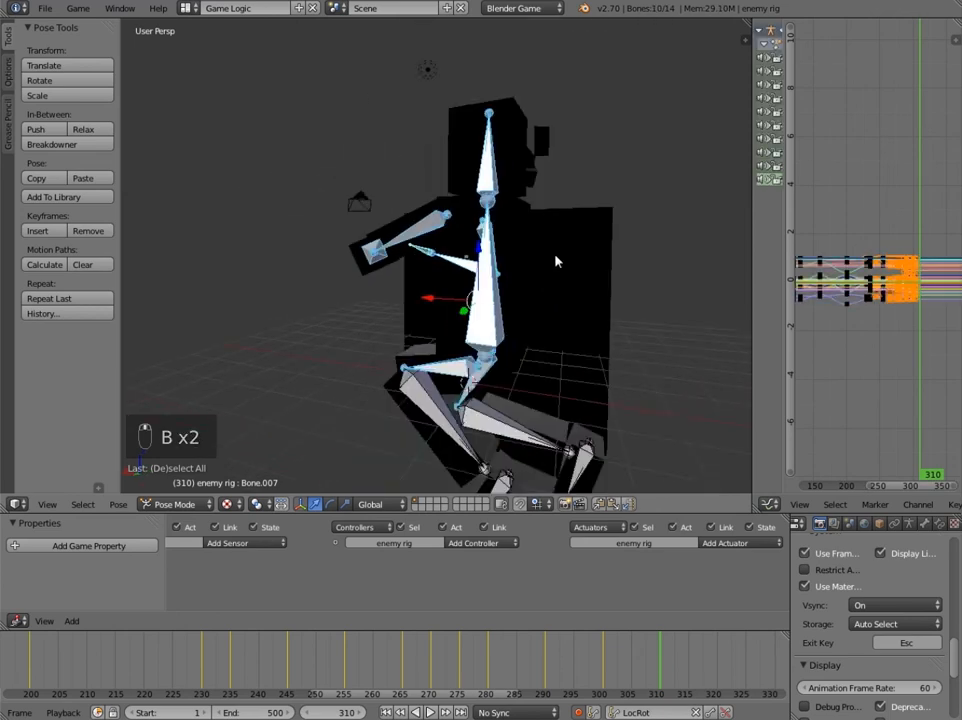
{"action": "key", "text": "g"}
{"action": "key", "text": "z"}
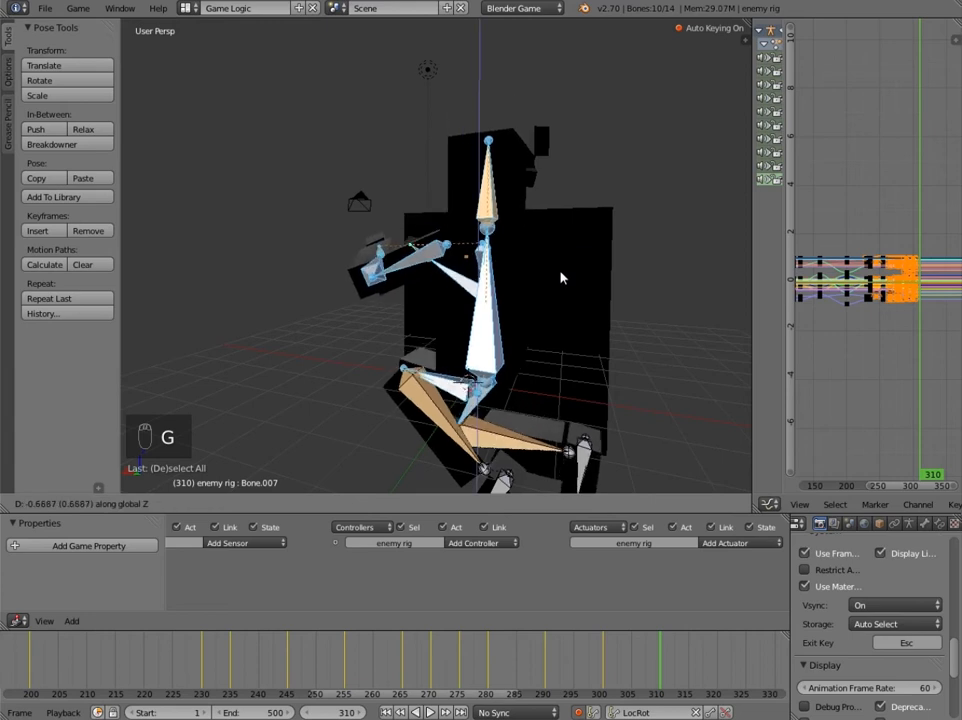
{"action": "left_click", "coordinate": [584, 322]}
Rotate the selected bones about the global Z axis and shift them along the Y axis.
{"action": "middle_click_drag", "start_coordinate": [584, 322], "coordinate": [462, 371]}
{"action": "key", "text": "r"}
{"action": "key", "text": "z"}
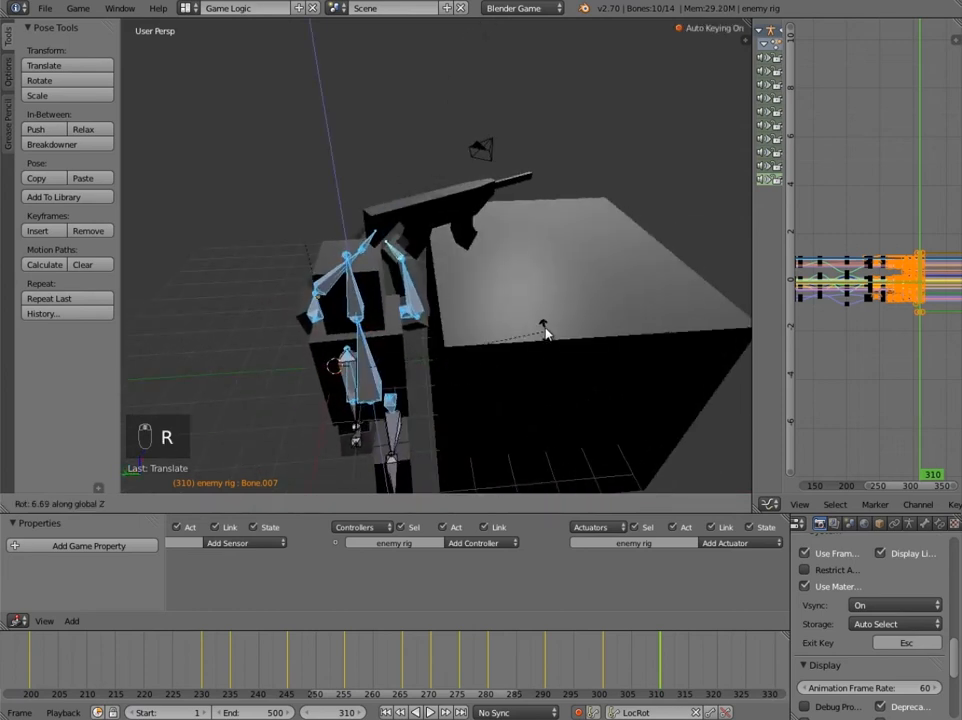
{"action": "left_click", "coordinate": [545, 320]}
{"action": "key", "text": "g"}
{"action": "key", "text": "y"}
{"action": "left_click", "coordinate": [330, 372]}
Select the two hand bones and lower them along the global Z axis at frame 310.
{"action": "middle_click_drag", "start_coordinate": [330, 372], "coordinate": [405, 302]}
{"action": "right_click", "coordinate": [408, 300]}
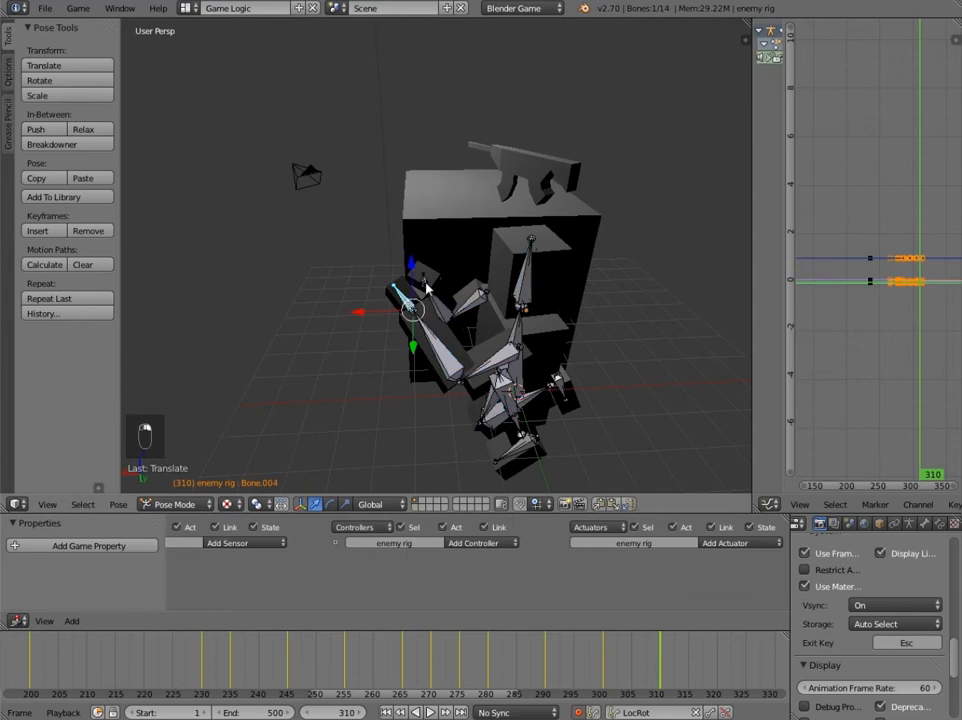
{"action": "right_click", "coordinate": [422, 284], "text": "shift"}
{"action": "key", "text": "a"}
{"action": "right_click", "coordinate": [424, 283]}
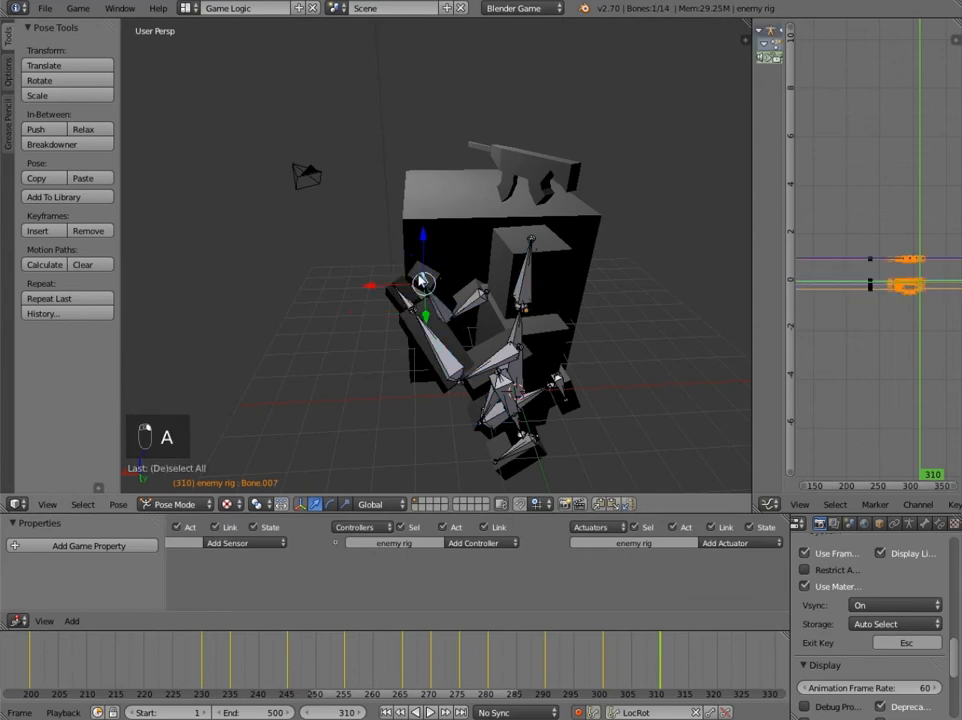
{"action": "middle_click_drag", "start_coordinate": [428, 322], "coordinate": [541, 317]}
{"action": "key", "text": "ctrl+z"}
{"action": "key", "text": "g"}
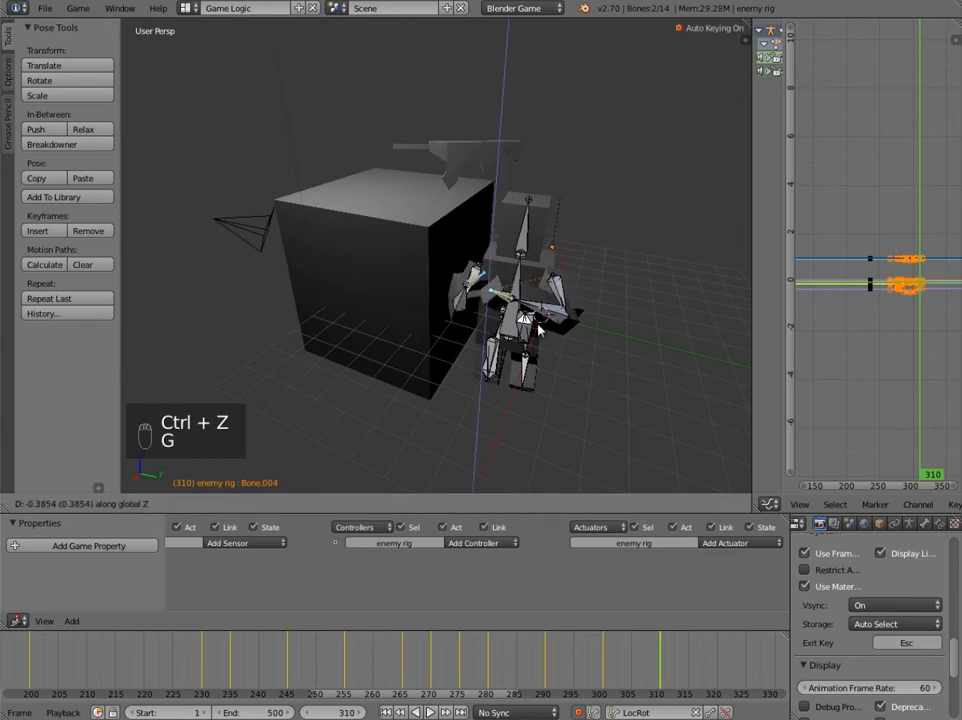
{"action": "left_click", "coordinate": [534, 352]}
{"action": "middle_click_drag", "start_coordinate": [534, 352], "coordinate": [410, 349]}
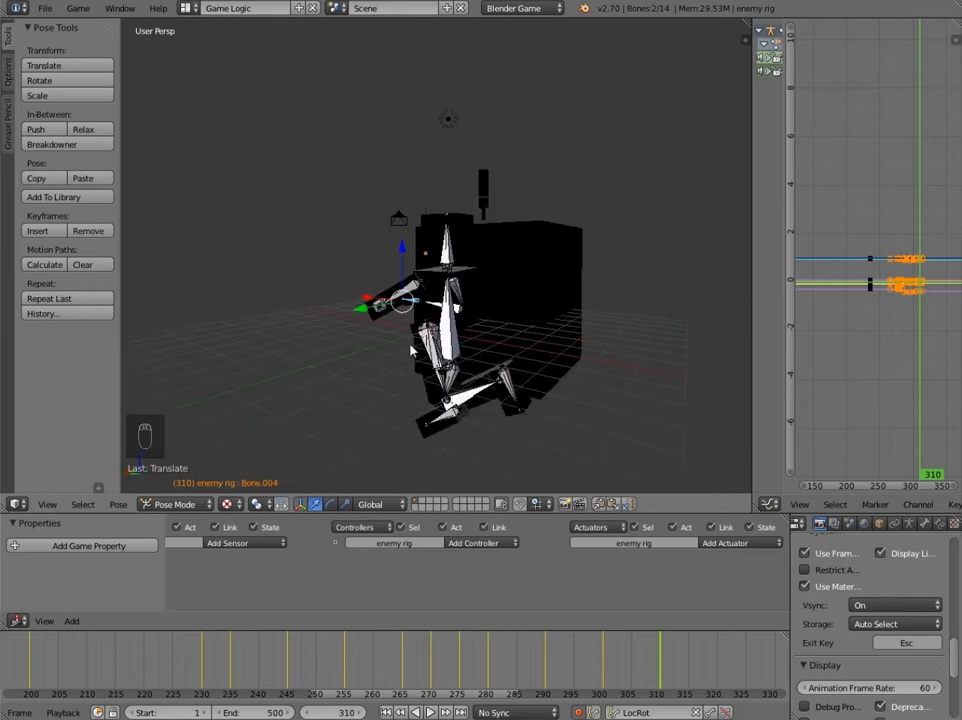
{"action": "middle_click_drag", "start_coordinate": [345, 380], "coordinate": [464, 372]}
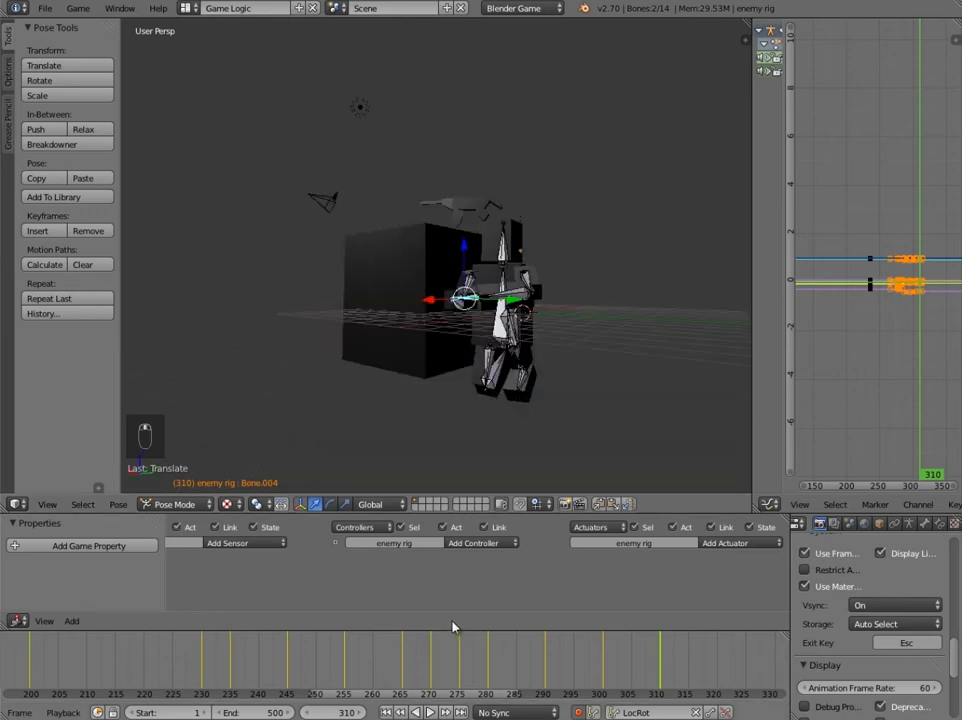
Set the current frame to 290 and select the forward leg's shin bone in the front view.
{"action": "left_click", "coordinate": [438, 678]}
{"action": "left_click_drag", "start_coordinate": [438, 678], "coordinate": [543, 645]}
{"action": "key", "text": "KP_3"}
{"action": "key", "text": "KP_1"}
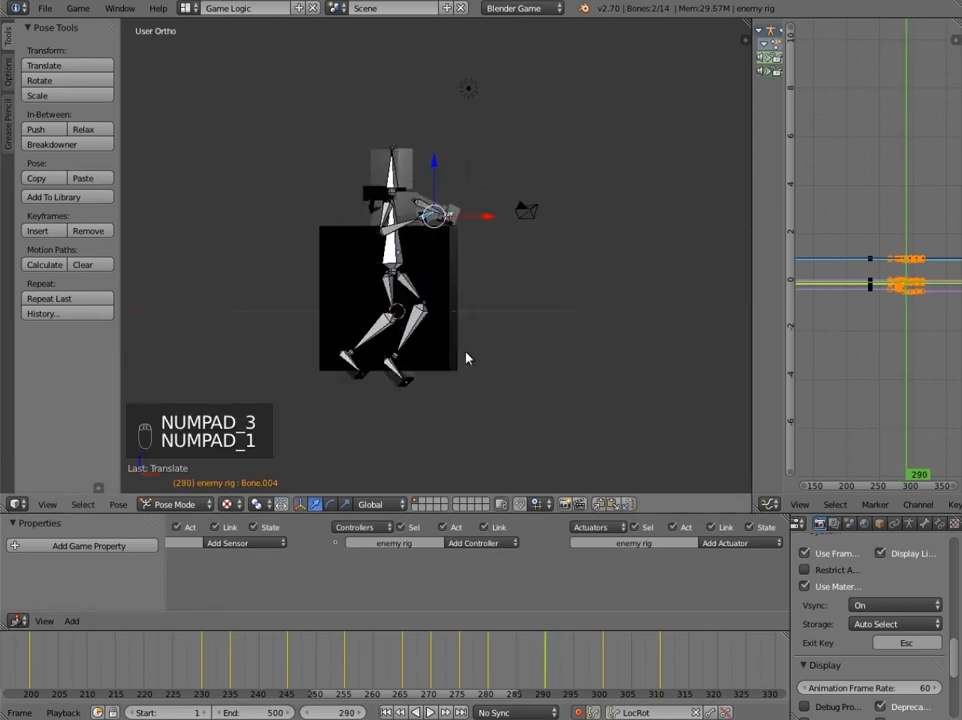
{"action": "right_click", "coordinate": [430, 377]}
{"action": "key", "text": "r"}
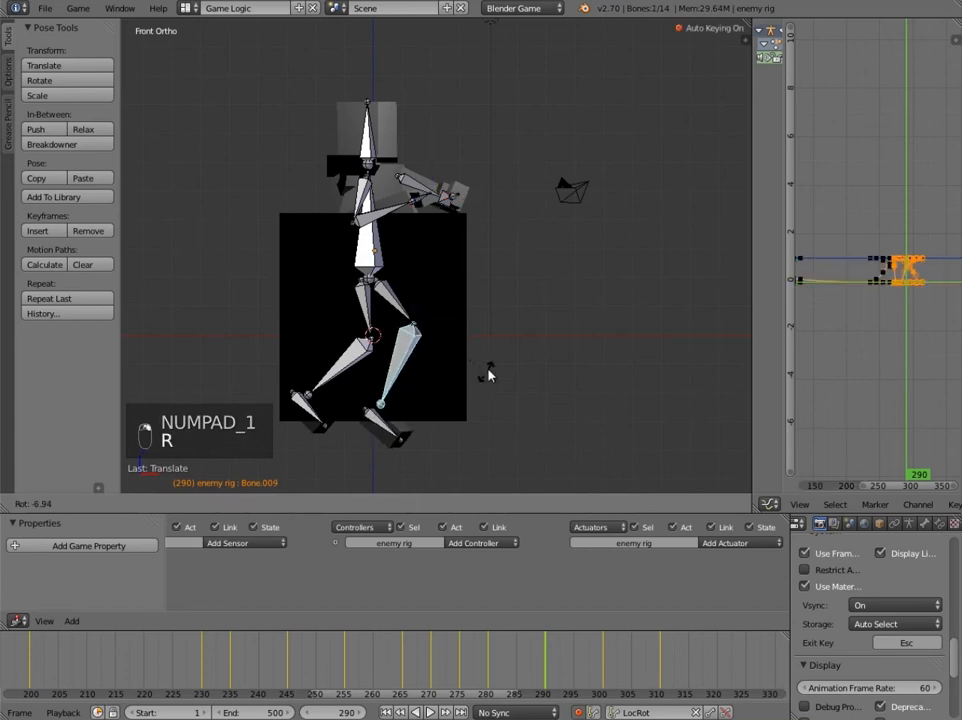
{"action": "left_click", "coordinate": [482, 355]}
{"action": "key", "text": "ctrl+z"}
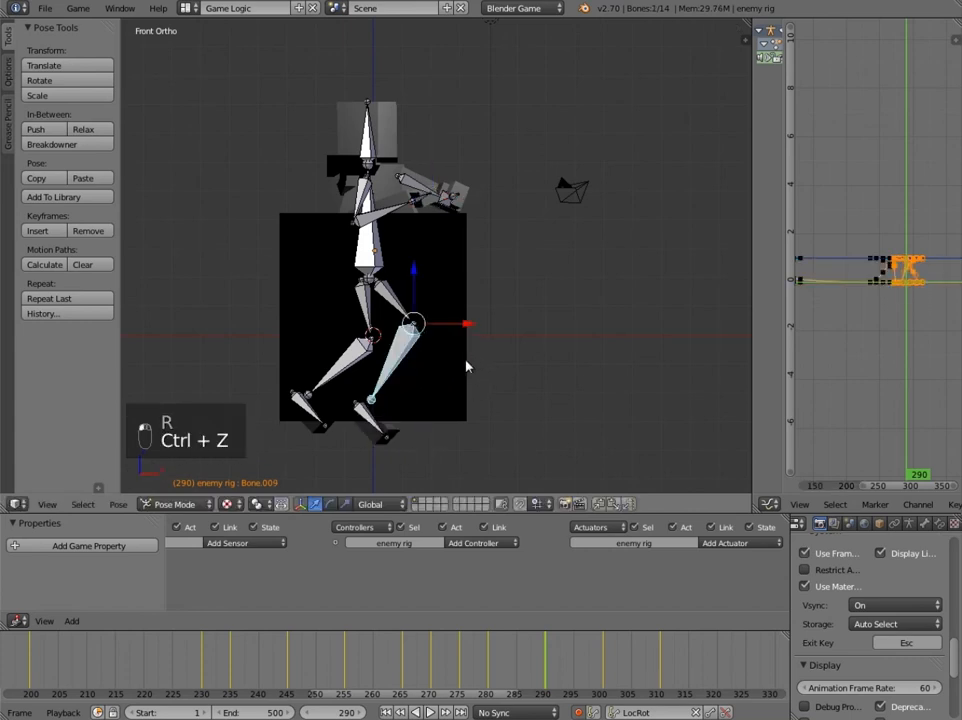
Move the forward leg's shin bone ahead and rotate it until it stands nearly upright below the knee.
{"action": "key", "text": "g"}
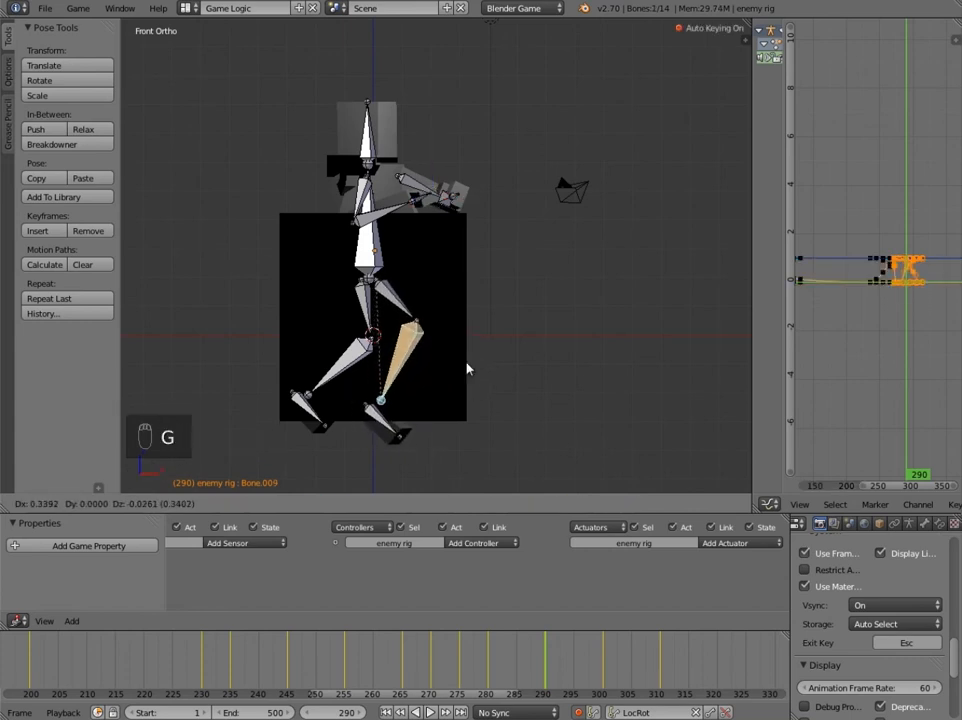
{"action": "left_click", "coordinate": [471, 356]}
{"action": "key", "text": "r"}
{"action": "left_click", "coordinate": [479, 337]}
{"action": "key", "text": "g"}
{"action": "left_click", "coordinate": [468, 334]}
{"action": "key", "text": "g"}
{"action": "left_click", "coordinate": [470, 346]}
{"action": "key", "text": "r"}
{"action": "left_click", "coordinate": [472, 320]}
{"action": "key", "text": "g"}
{"action": "left_click", "coordinate": [471, 319]}
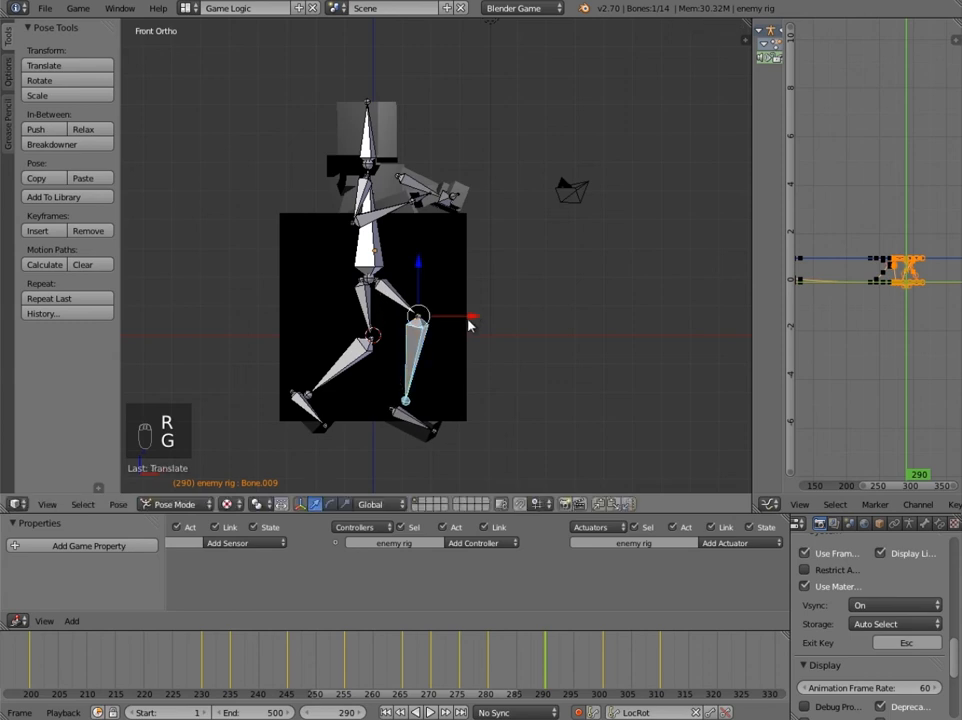
{"action": "key", "text": "g"}
{"action": "left_click", "coordinate": [463, 318]}
Rotate the forward leg's thigh bone, then rotate and reposition its shin bone to line up with the knee.
{"action": "right_click", "coordinate": [410, 312]}
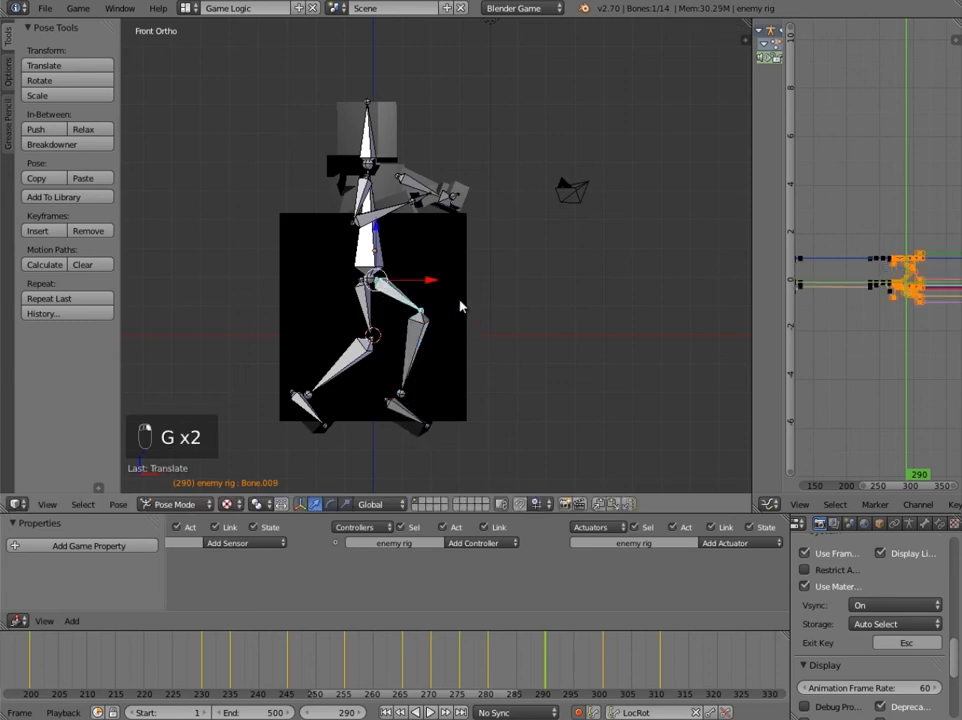
{"action": "key", "text": "r"}
{"action": "left_click", "coordinate": [455, 319]}
{"action": "key", "text": "r"}
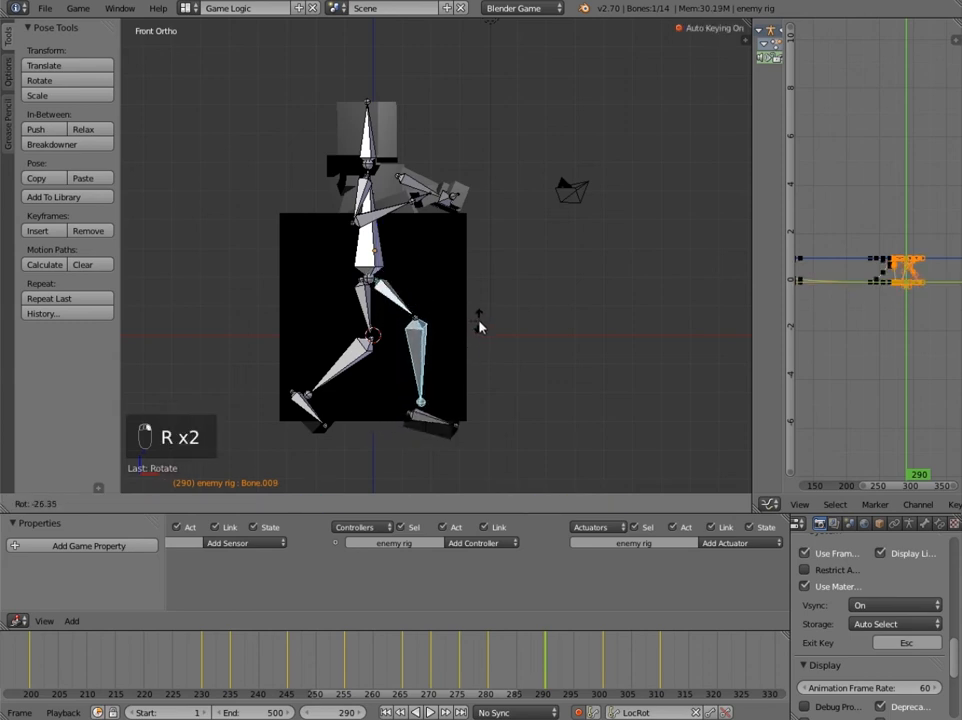
{"action": "key", "text": "g"}
{"action": "left_click", "coordinate": [465, 313]}
{"action": "key", "text": "r"}
{"action": "left_click", "coordinate": [488, 331]}
{"action": "key", "text": "g"}
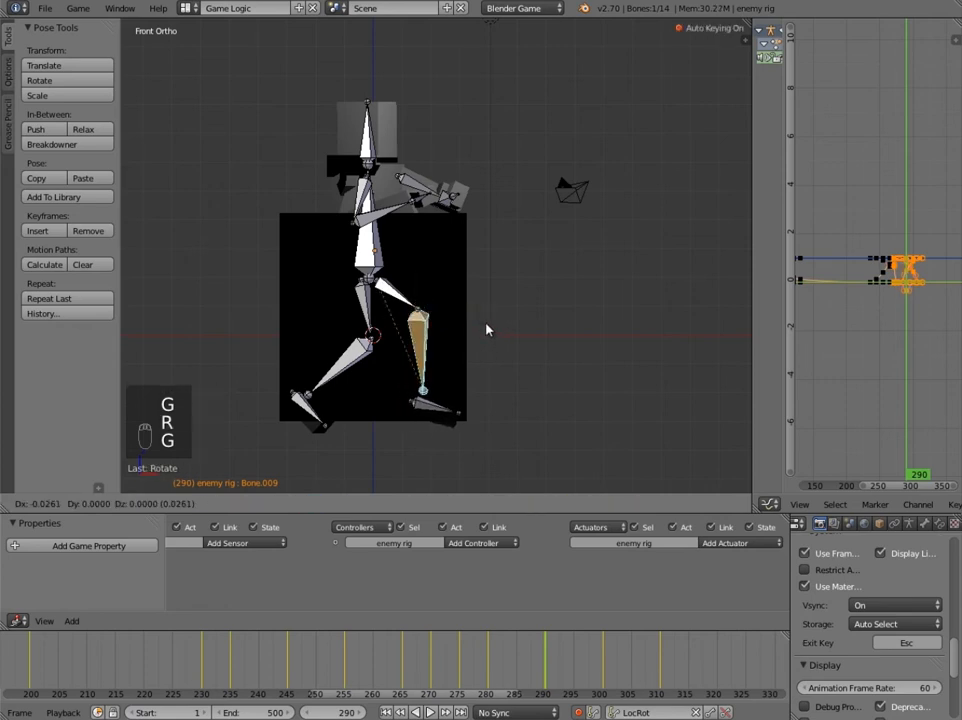
{"action": "left_click", "coordinate": [469, 320]}
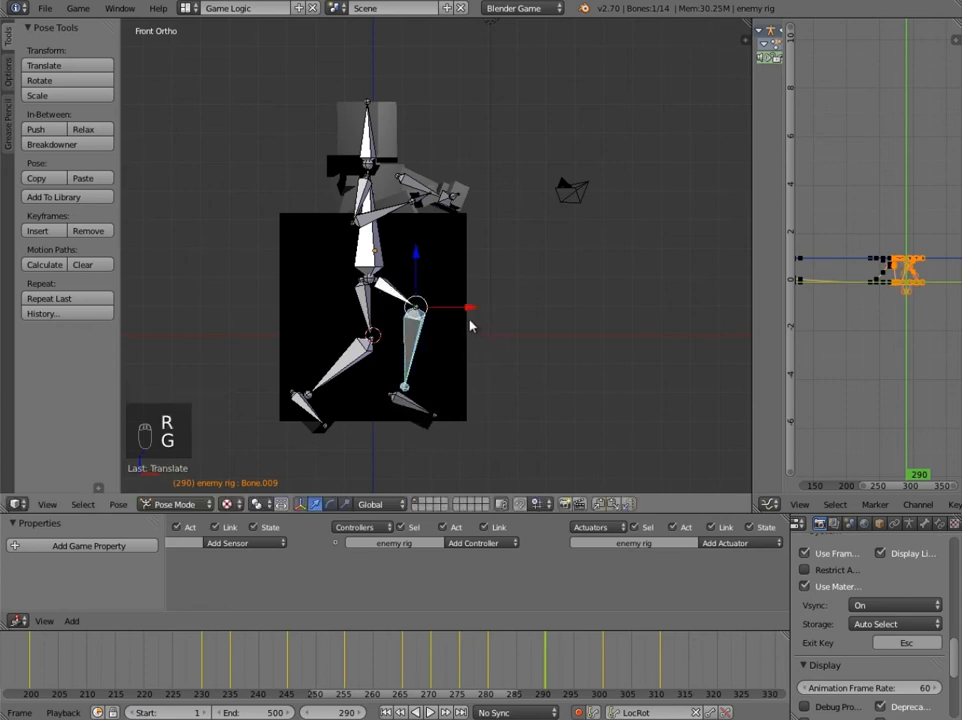
Rotate the forward leg's foot bone to adjust its angle below the shin.
{"action": "right_click", "coordinate": [416, 410]}
{"action": "key", "text": "r"}
{"action": "left_click", "coordinate": [472, 389]}
Rotate the forward leg's shin bone about the global X axis to bring it closer to vertical.
{"action": "middle_click_drag", "start_coordinate": [401, 423], "coordinate": [549, 434]}
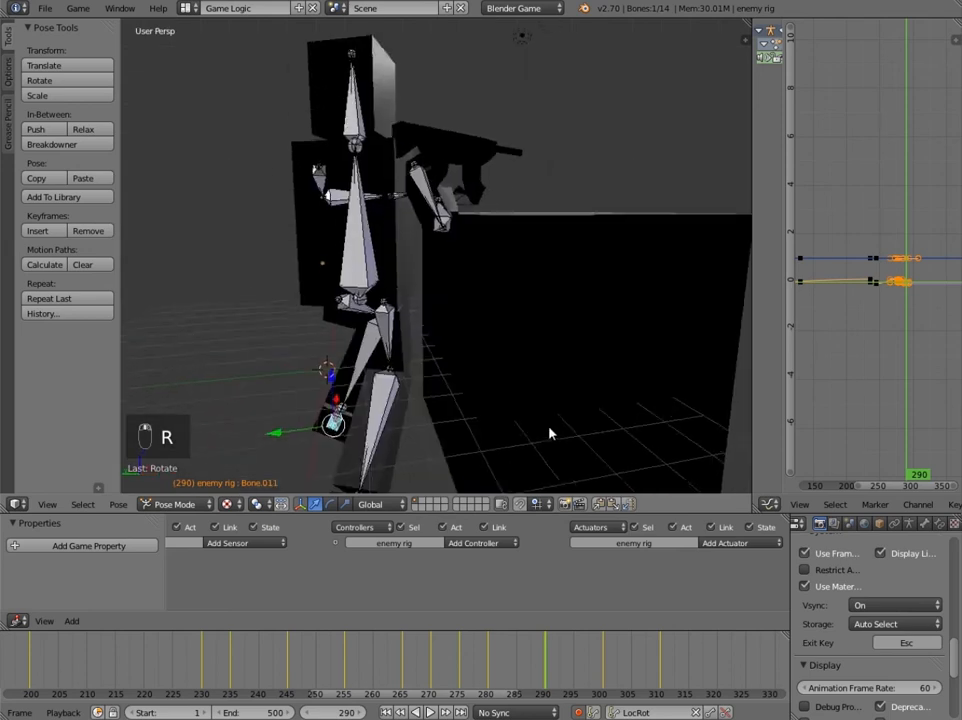
{"action": "scroll", "coordinate": [549, 434], "scroll_direction": "down", "scroll_amount": 3}
{"action": "middle_click_drag", "start_coordinate": [230, 331], "coordinate": [366, 291]}
{"action": "scroll", "coordinate": [346, 322], "scroll_direction": "up", "scroll_amount": 4}
{"action": "right_click", "coordinate": [371, 290]}
{"action": "key", "text": "r"}
{"action": "key", "text": "x"}
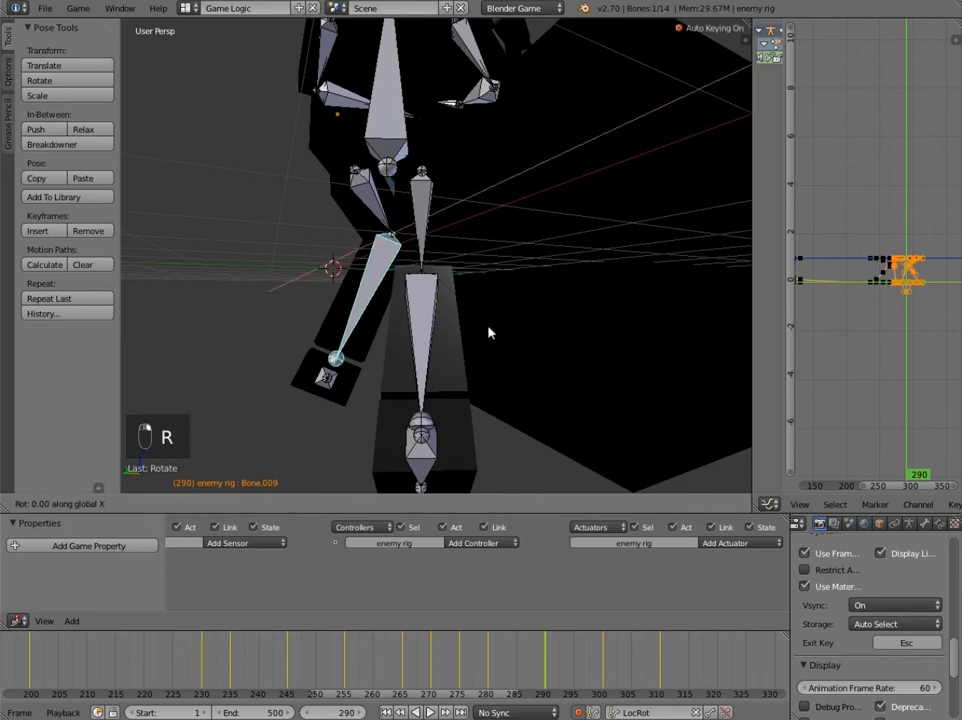
{"action": "left_click", "coordinate": [531, 318]}
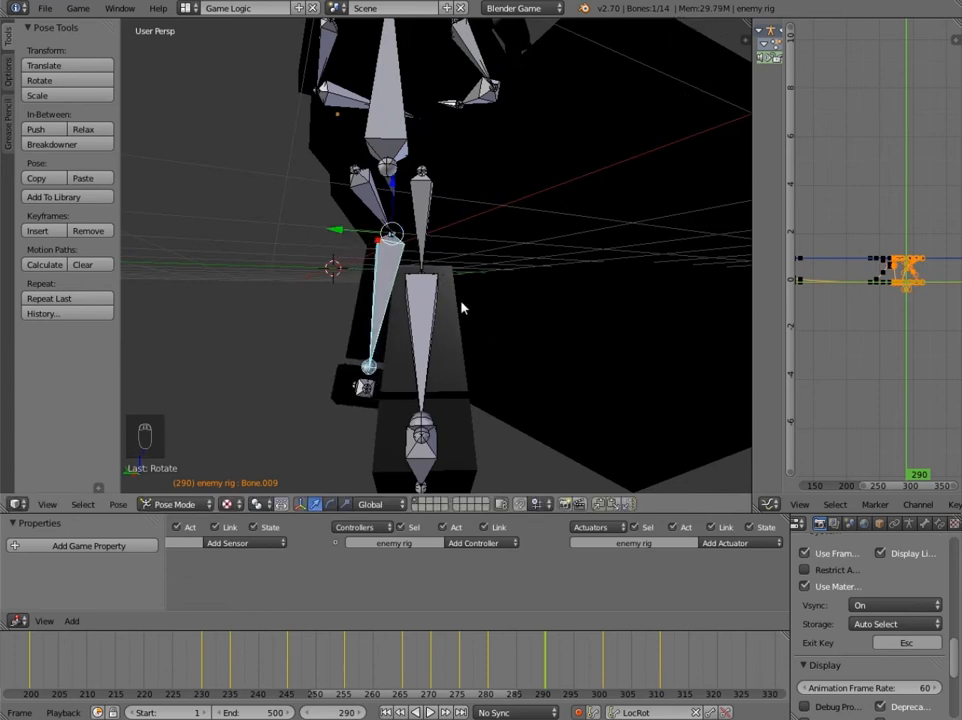
Rotate the forward leg's thigh bone about the global Z axis so that it points straight ahead.
{"action": "right_click", "coordinate": [383, 214]}
{"action": "key", "text": "r"}
{"action": "key", "text": "x"}
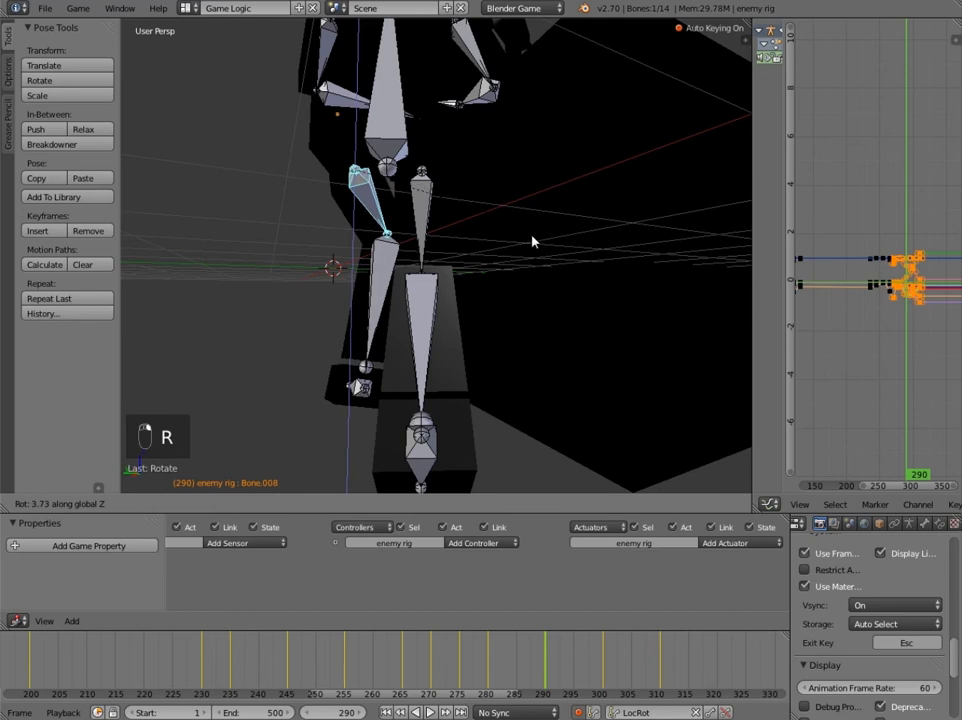
{"action": "left_click", "coordinate": [384, 289]}
Rotate the forward leg's shin bone about the global Z axis and about the global X axis.
{"action": "key", "text": "r"}
{"action": "key", "text": "z"}
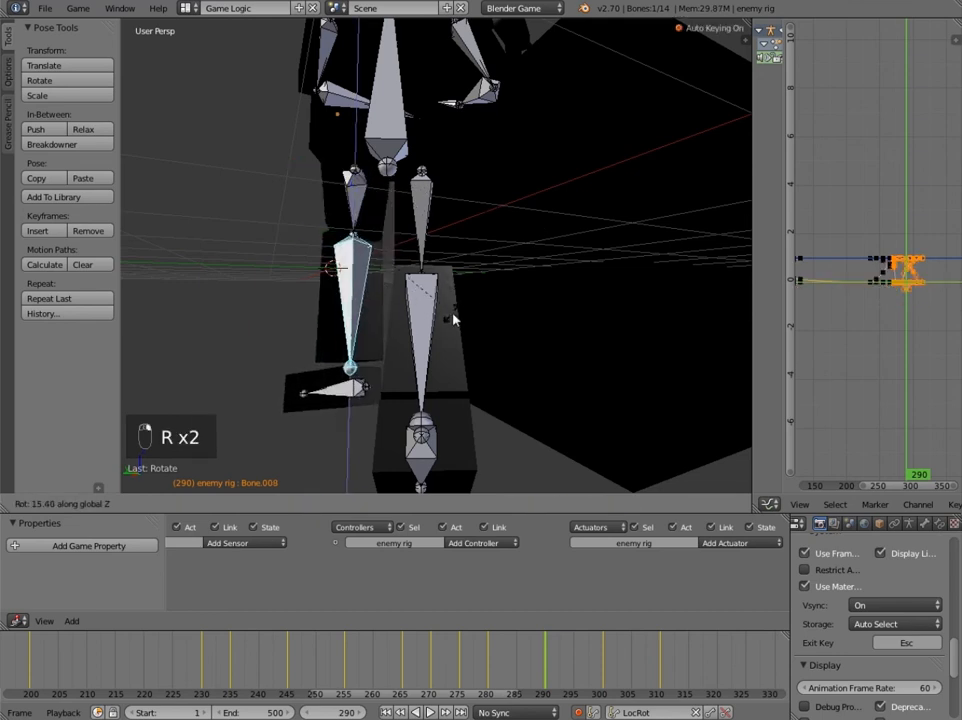
{"action": "left_click", "coordinate": [455, 240]}
{"action": "key", "text": "r"}
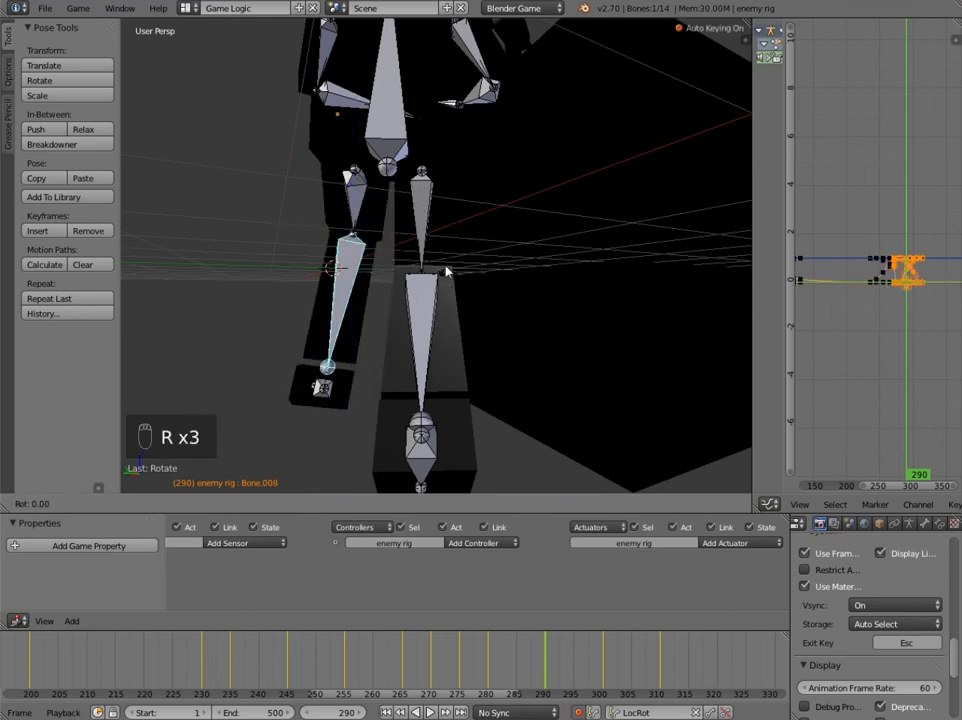
{"action": "key", "text": "x"}
{"action": "left_click", "coordinate": [336, 282]}
Rotate the other leg's thigh bone forward by about 25 degrees about the global Y axis.
{"action": "middle_click_drag", "start_coordinate": [336, 282], "coordinate": [529, 329]}
{"action": "right_click", "coordinate": [510, 243]}
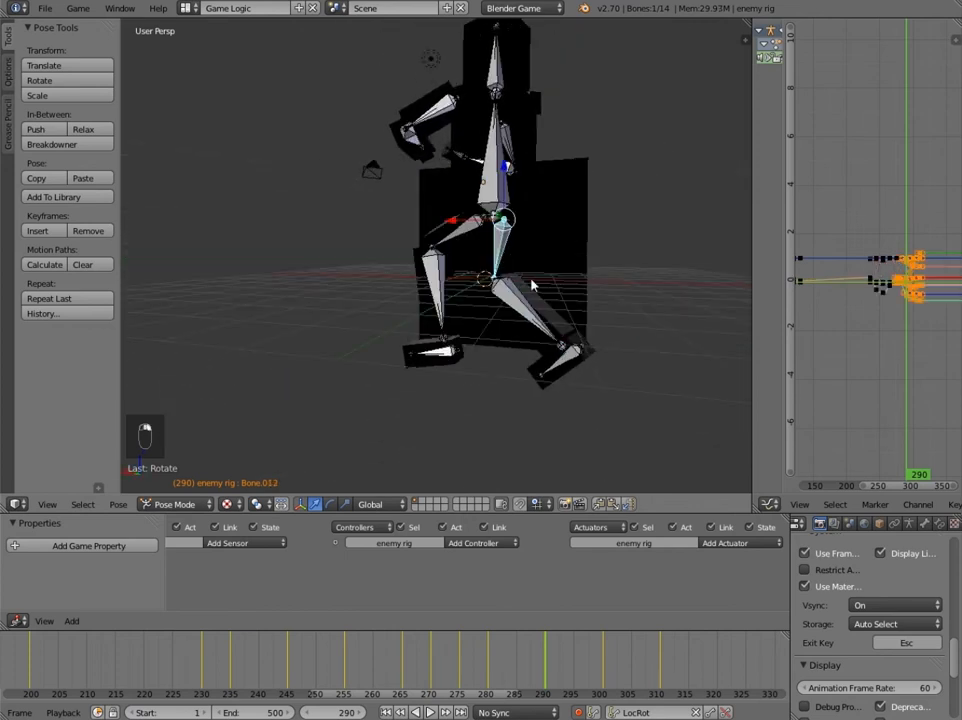
{"action": "key", "text": "r"}
{"action": "key", "text": "y"}
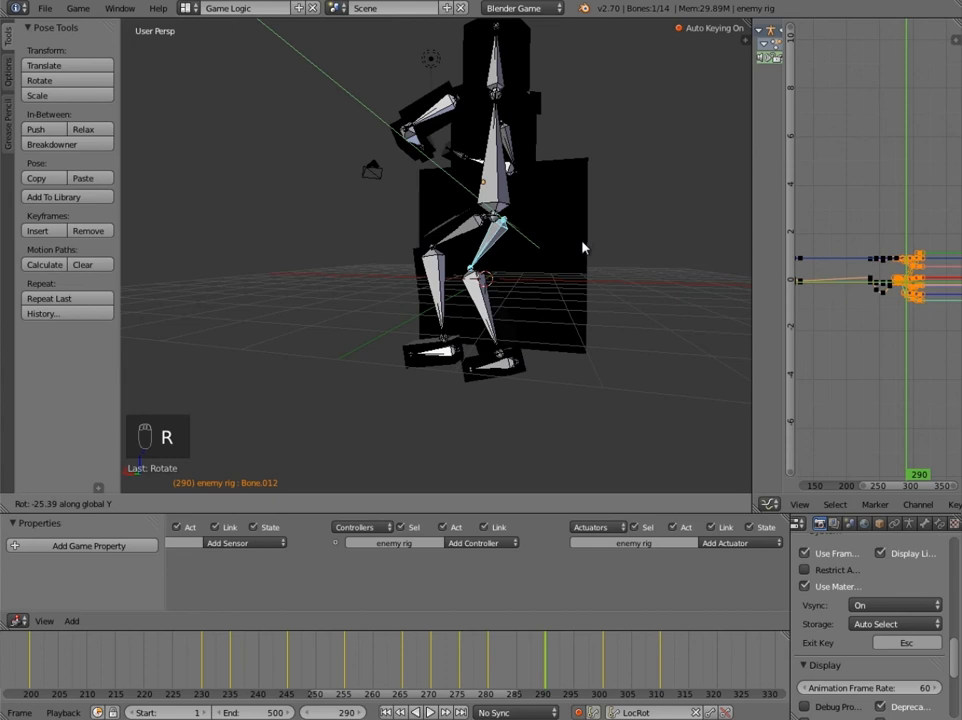
{"action": "left_click", "coordinate": [581, 247]}
{"action": "key", "text": "ctrl+z"}
Move the rear leg's shin bone along the global Z and Y axes to align it with the knee.
{"action": "right_click", "coordinate": [494, 288]}
{"action": "key", "text": "g"}
{"action": "key", "text": "z"}
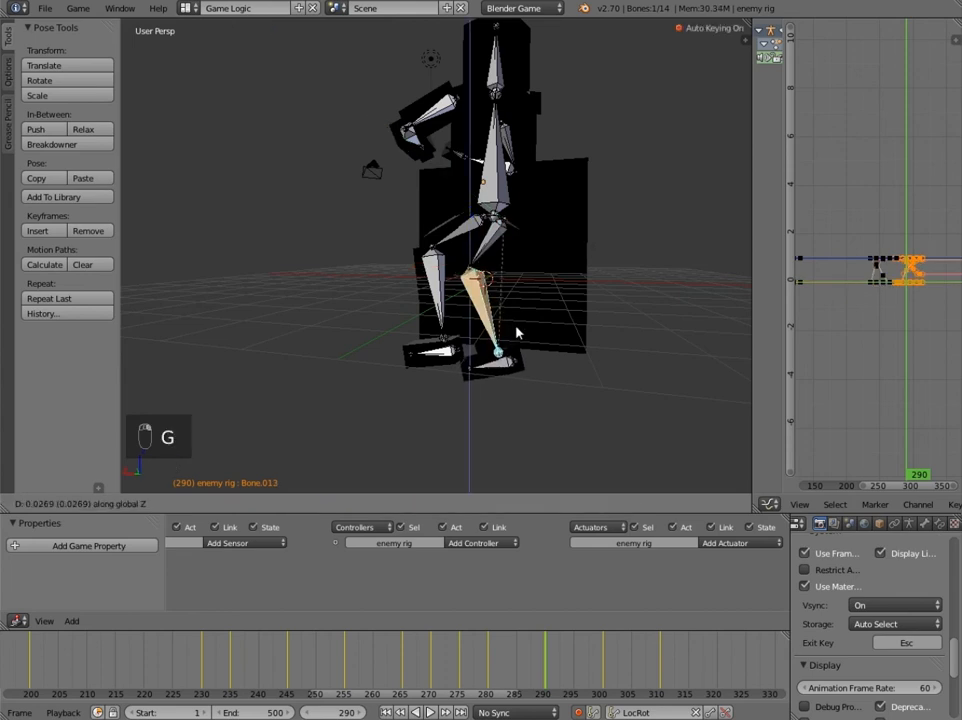
{"action": "left_click", "coordinate": [524, 300]}
{"action": "middle_click_drag", "start_coordinate": [505, 322], "coordinate": [445, 333]}
{"action": "key", "text": "g"}
{"action": "key", "text": "y"}
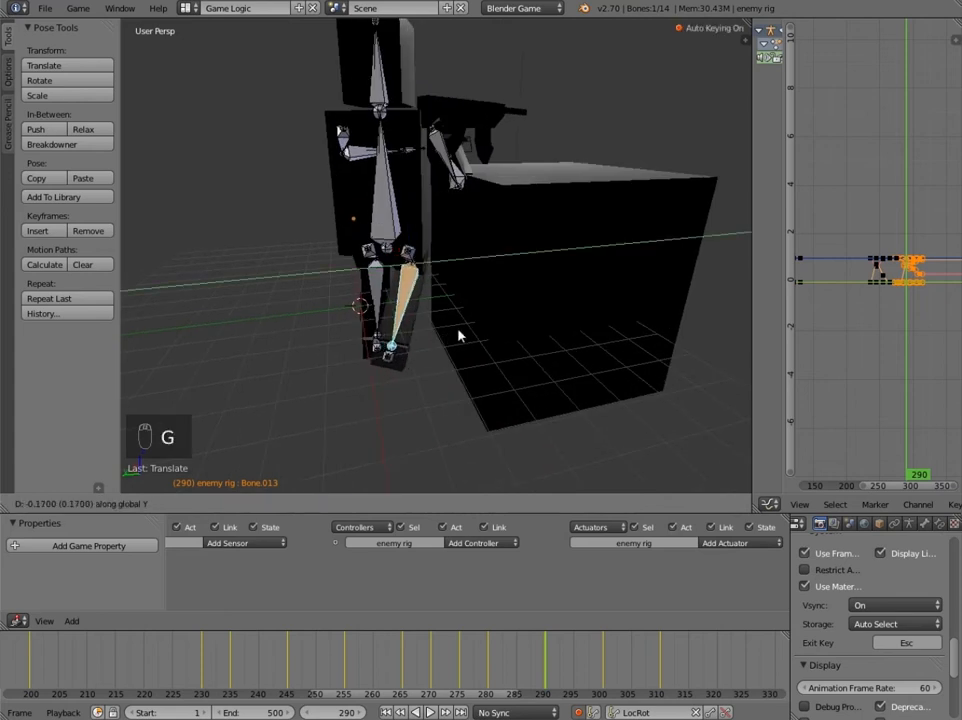
{"action": "left_click", "coordinate": [477, 340]}
{"action": "middle_click_drag", "start_coordinate": [437, 343], "coordinate": [552, 304]}
{"action": "key", "text": "g"}
{"action": "key", "text": "z"}
{"action": "left_click", "coordinate": [552, 340]}
Rotate the rear leg's foot bone and the forward leg's foot bone to level them at frame 290.
{"action": "right_click", "coordinate": [552, 326]}
{"action": "key", "text": "r"}
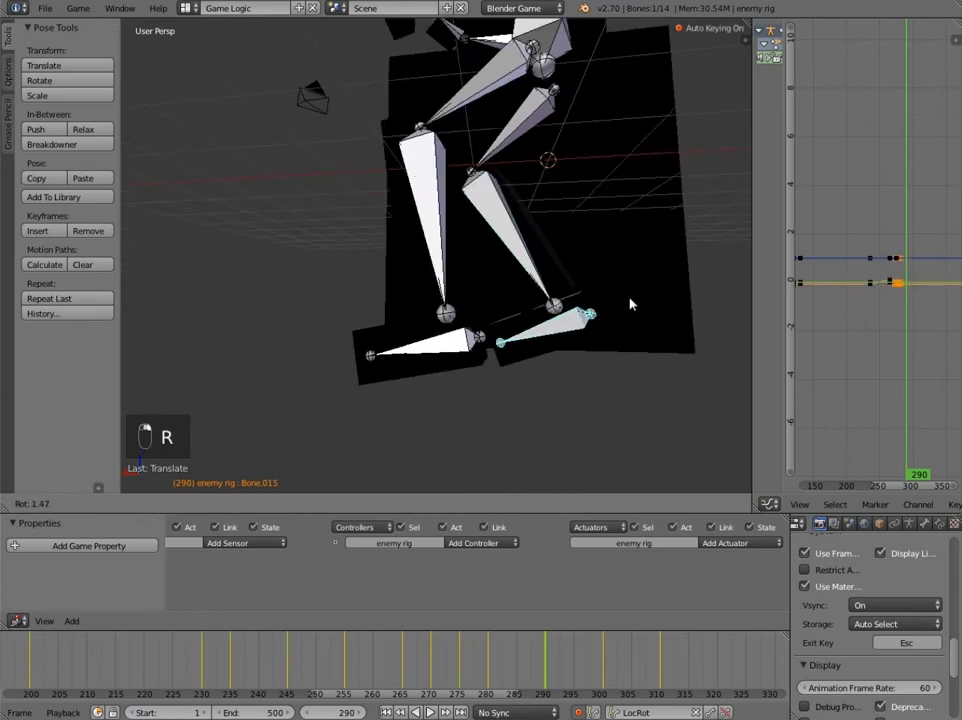
{"action": "key", "text": "x"}
{"action": "left_click", "coordinate": [627, 311]}
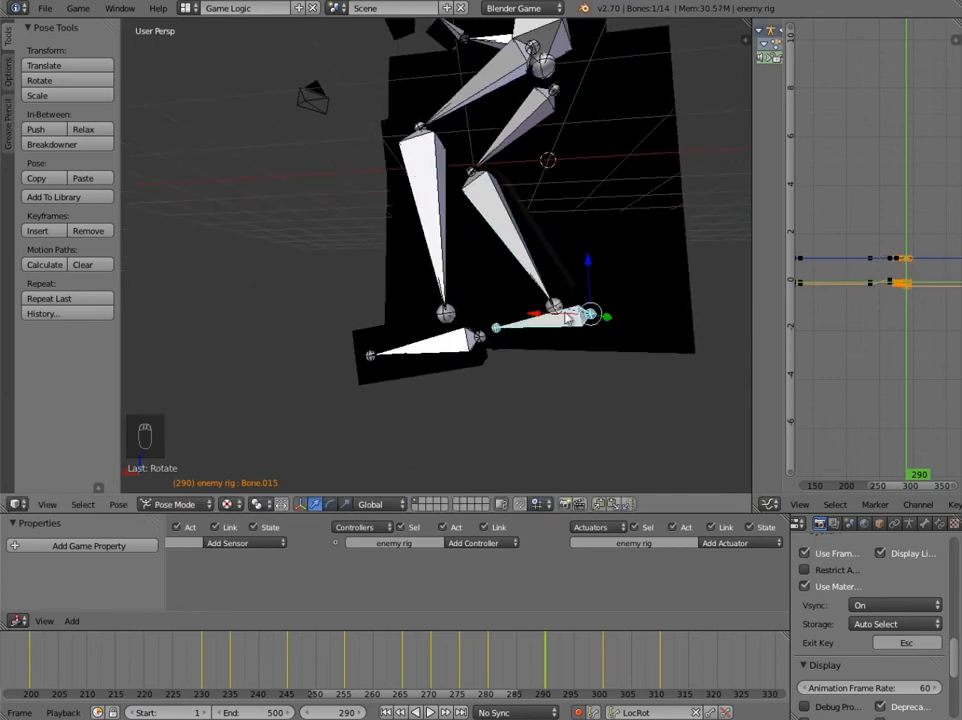
{"action": "right_click", "coordinate": [551, 333]}
{"action": "key", "text": "r"}
{"action": "key", "text": "y"}
Set the current frame to 300 and, in the front view, move the trailing shin bone forward beneath its knee.
{"action": "left_click", "coordinate": [547, 667]}
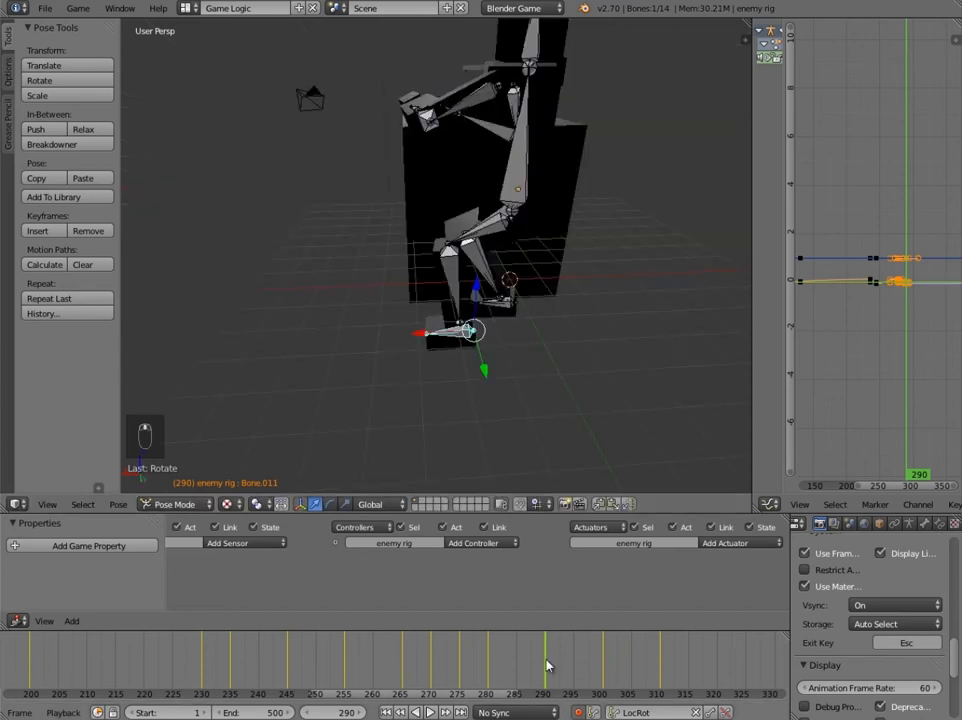
{"action": "left_click_drag", "start_coordinate": [519, 669], "coordinate": [601, 660]}
{"action": "middle_click_drag", "start_coordinate": [555, 420], "coordinate": [335, 348]}
{"action": "key", "text": "KP_1"}
{"action": "scroll", "coordinate": [335, 349], "scroll_direction": "up", "scroll_amount": 4}
{"action": "right_click", "coordinate": [358, 285]}
{"action": "right_click", "coordinate": [362, 264]}
{"action": "right_click", "coordinate": [338, 307]}
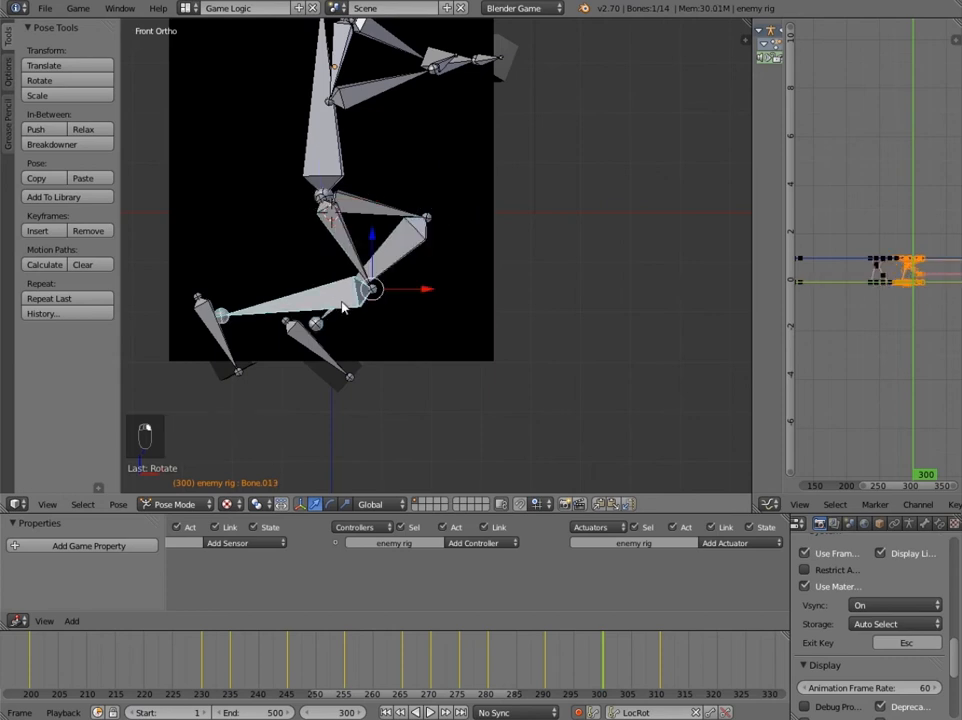
{"action": "key", "text": "g"}
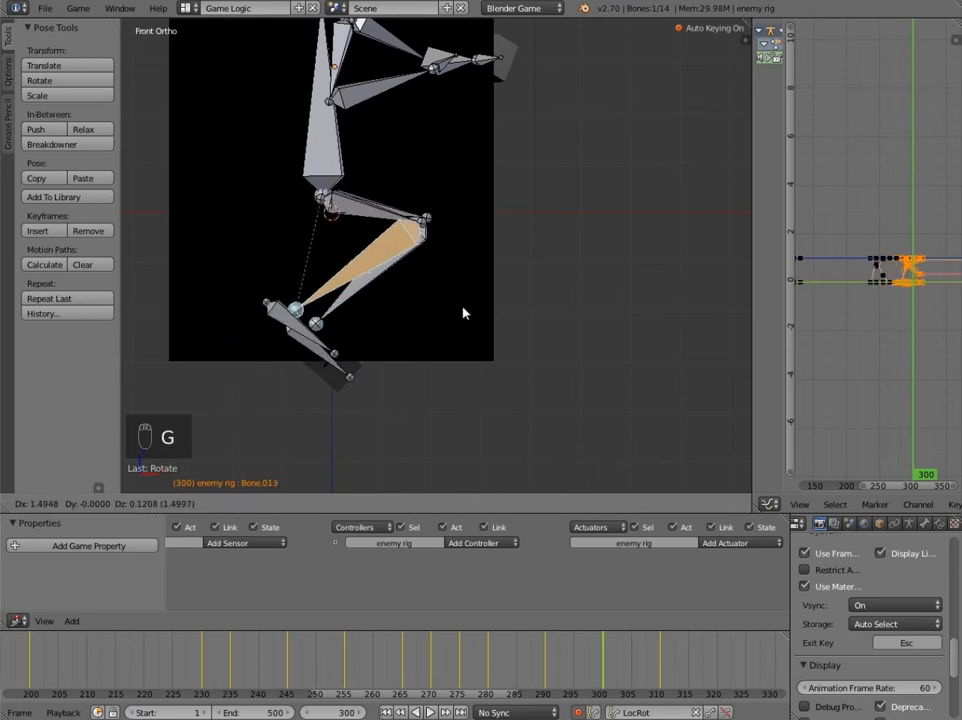
{"action": "left_click", "coordinate": [465, 309]}
Move both shin bones slightly upward to meet the ends of the thigh bones at frame 300.
{"action": "right_click", "coordinate": [382, 300]}
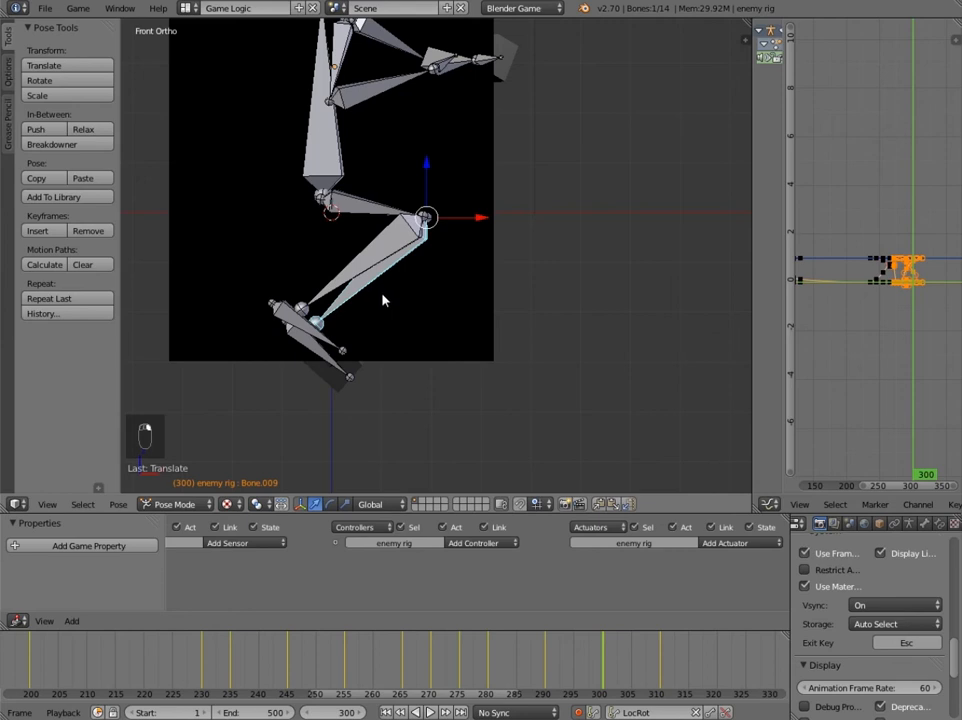
{"action": "key", "text": "g"}
{"action": "left_click", "coordinate": [386, 272]}
{"action": "right_click", "coordinate": [390, 266]}
{"action": "key", "text": "g"}
{"action": "left_click", "coordinate": [393, 262]}
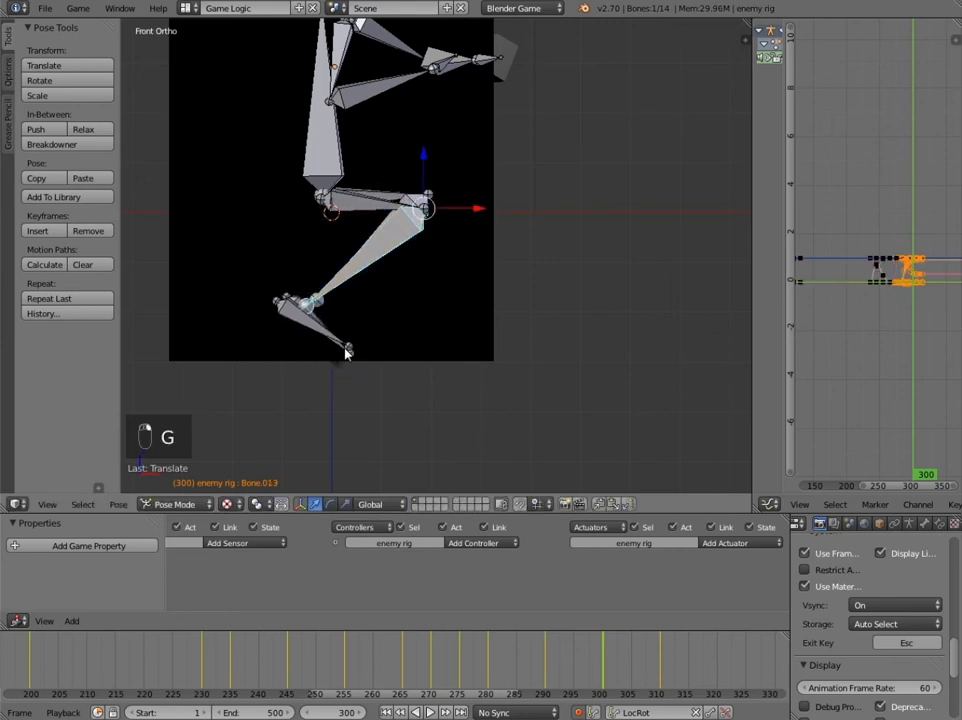
Rotate the foot bone slightly and raise its leg's shin bone until both legs line up.
{"action": "right_click", "coordinate": [347, 349]}
{"action": "key", "text": "r"}
{"action": "left_click", "coordinate": [376, 348]}
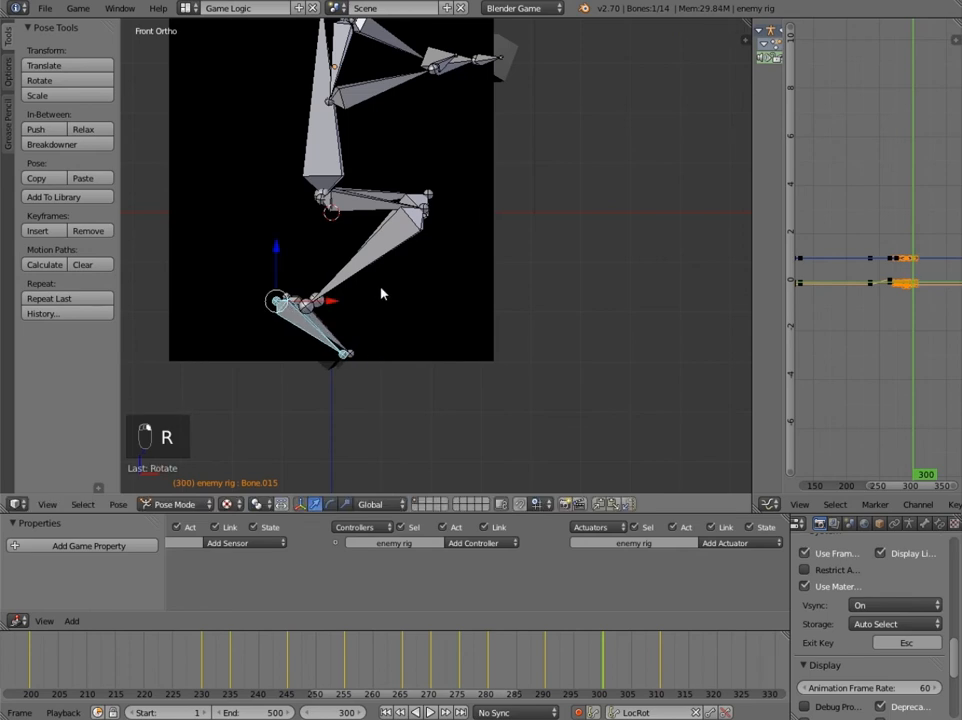
{"action": "right_click", "coordinate": [397, 258]}
{"action": "key", "text": "g"}
{"action": "left_click", "coordinate": [403, 246]}
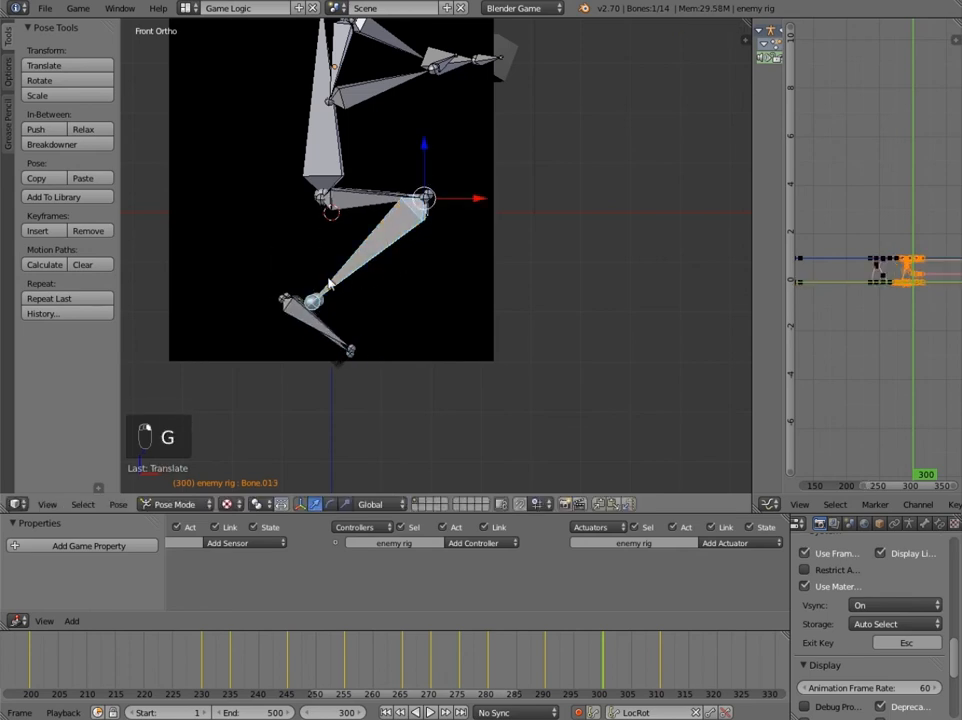
Set the current frame to 310.
{"action": "middle_click_drag", "start_coordinate": [328, 279], "coordinate": [455, 319]}
{"action": "scroll", "coordinate": [395, 332], "scroll_direction": "down", "scroll_amount": 4}
{"action": "middle_click_drag", "start_coordinate": [392, 338], "coordinate": [505, 335]}
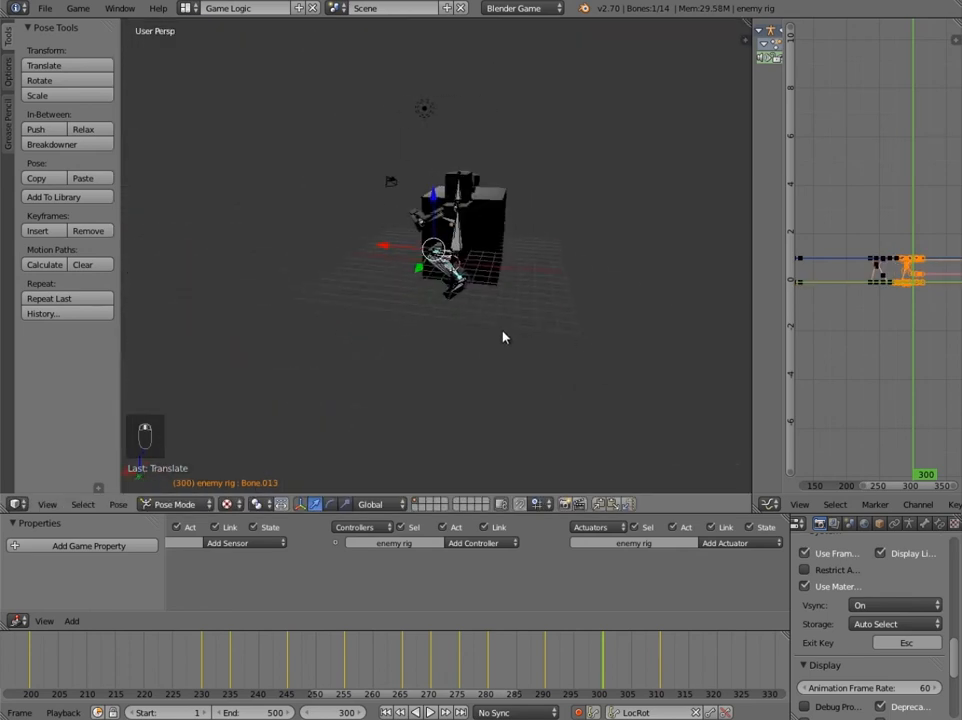
{"action": "left_click_drag", "start_coordinate": [603, 660], "coordinate": [660, 662]}
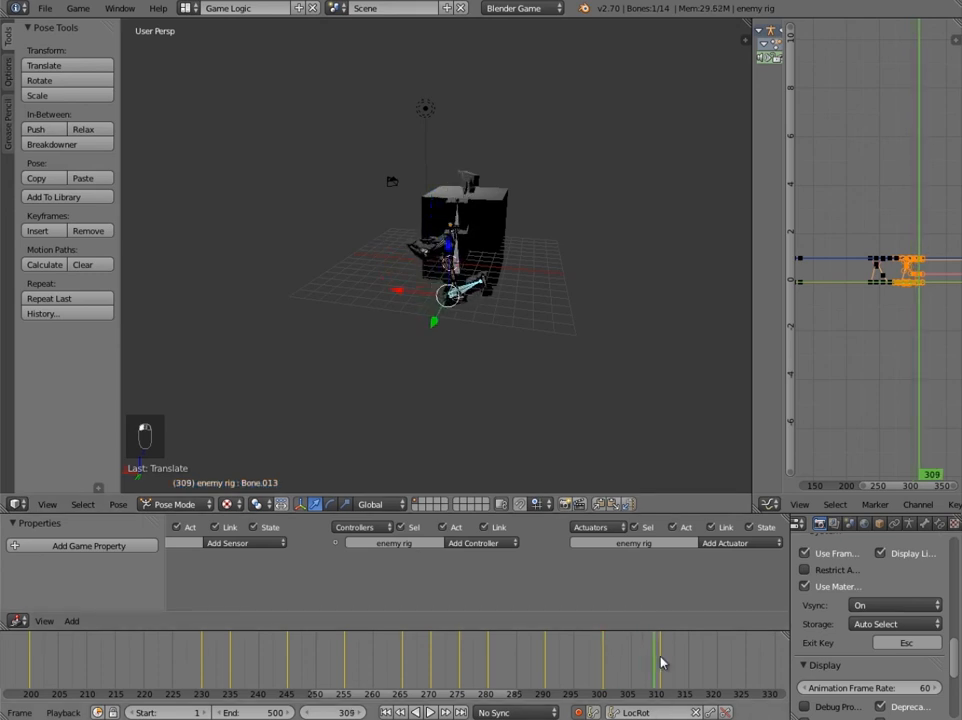
{"action": "scroll", "coordinate": [484, 357], "scroll_direction": "up", "scroll_amount": 4}
{"action": "middle_click_drag", "start_coordinate": [401, 364], "coordinate": [427, 322]}
{"action": "scroll", "coordinate": [427, 322], "scroll_direction": "up", "scroll_amount": 5}
{"action": "right_click", "coordinate": [558, 297]}
{"action": "right_click", "coordinate": [555, 246]}
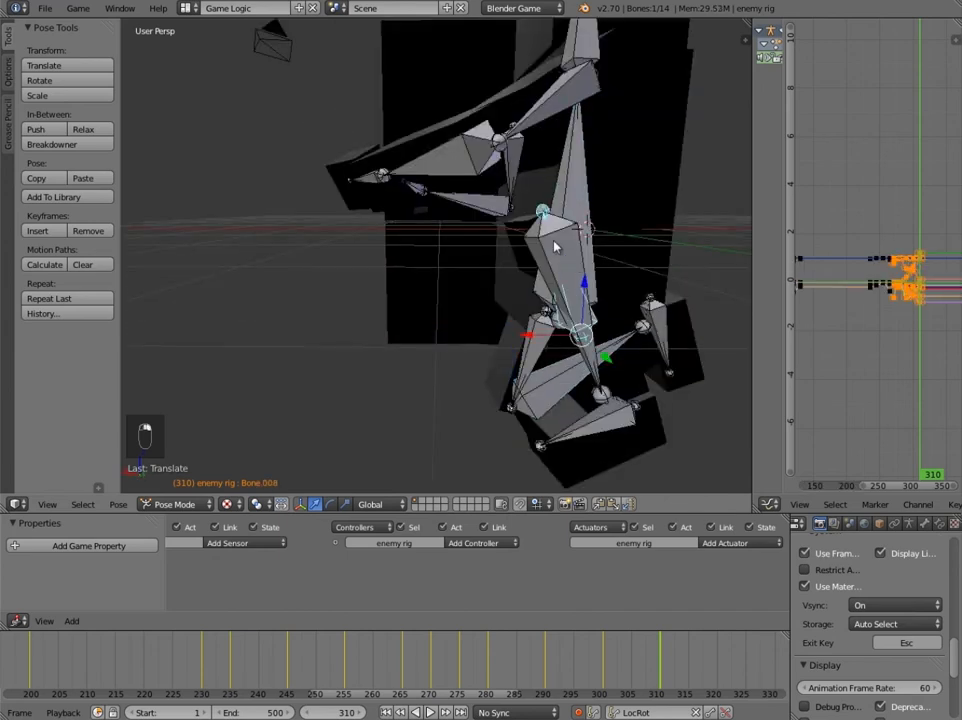
{"action": "key", "text": "g"}
{"action": "left_click", "coordinate": [512, 334]}
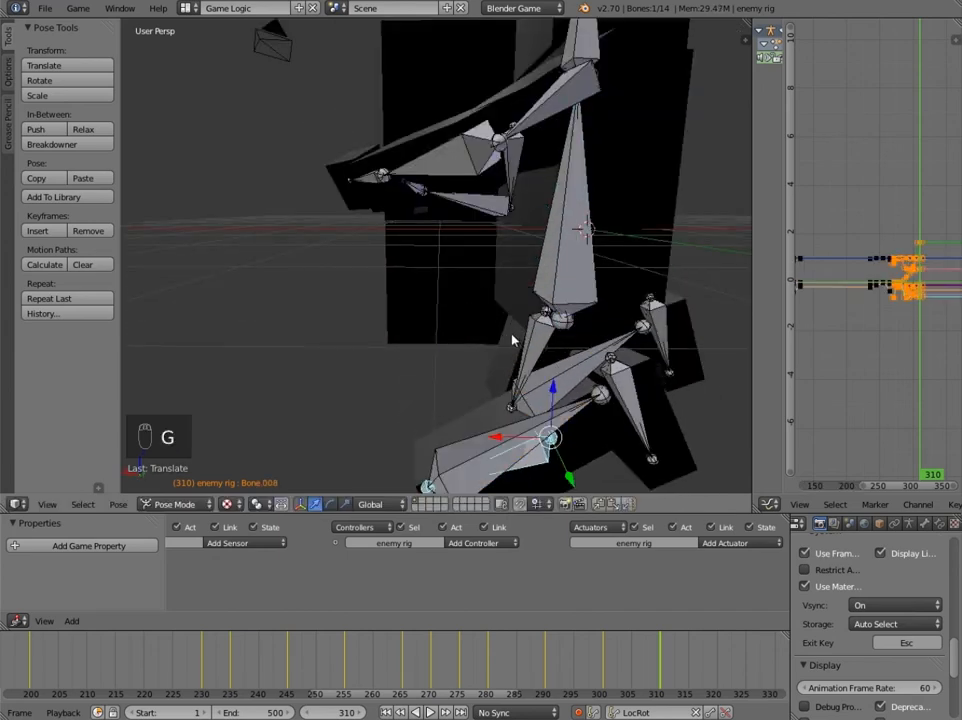
{"action": "key", "text": "ctrl+z"}
In front wireframe view at frame 310, select the out-of-line shin bone and move it toward the opposite leg.
{"action": "key", "text": "KP_1"}
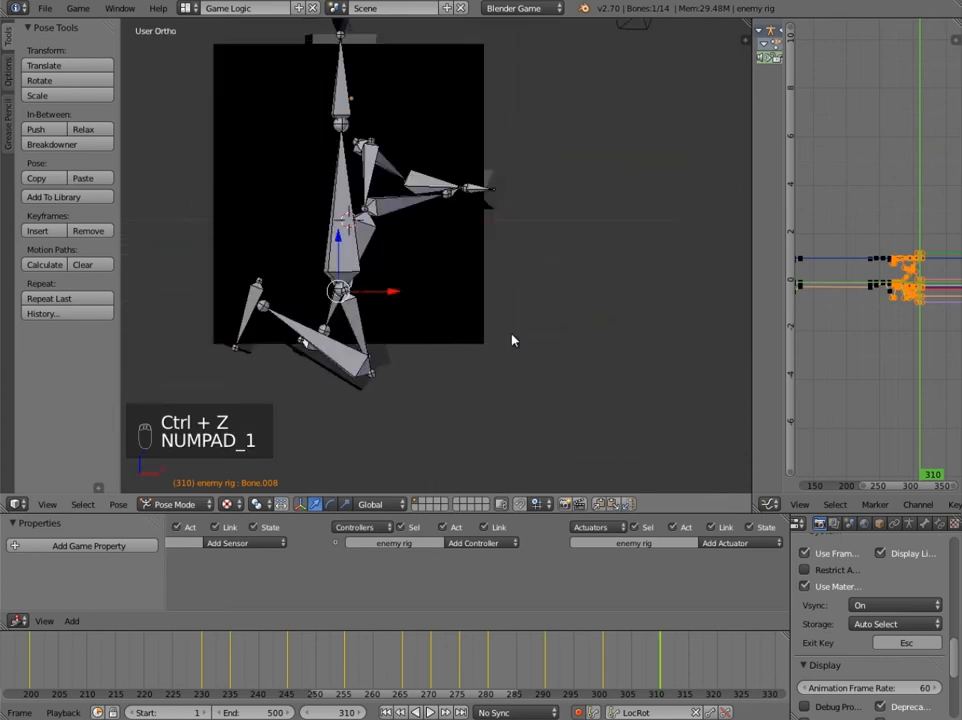
{"action": "key", "text": "z"}
{"action": "middle_click_drag", "start_coordinate": [364, 304], "coordinate": [565, 234], "text": "shift"}
{"action": "scroll", "coordinate": [423, 283], "scroll_direction": "up", "scroll_amount": 2}
{"action": "right_click", "coordinate": [481, 195]}
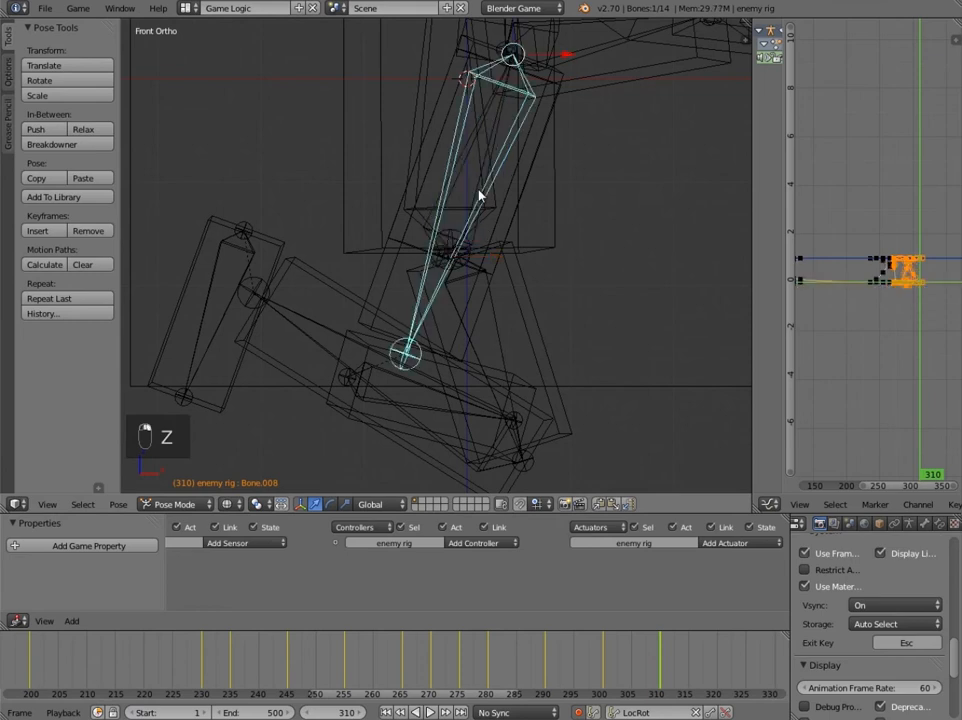
{"action": "right_click", "coordinate": [484, 190]}
{"action": "right_click", "coordinate": [492, 181]}
{"action": "right_click", "coordinate": [492, 188]}
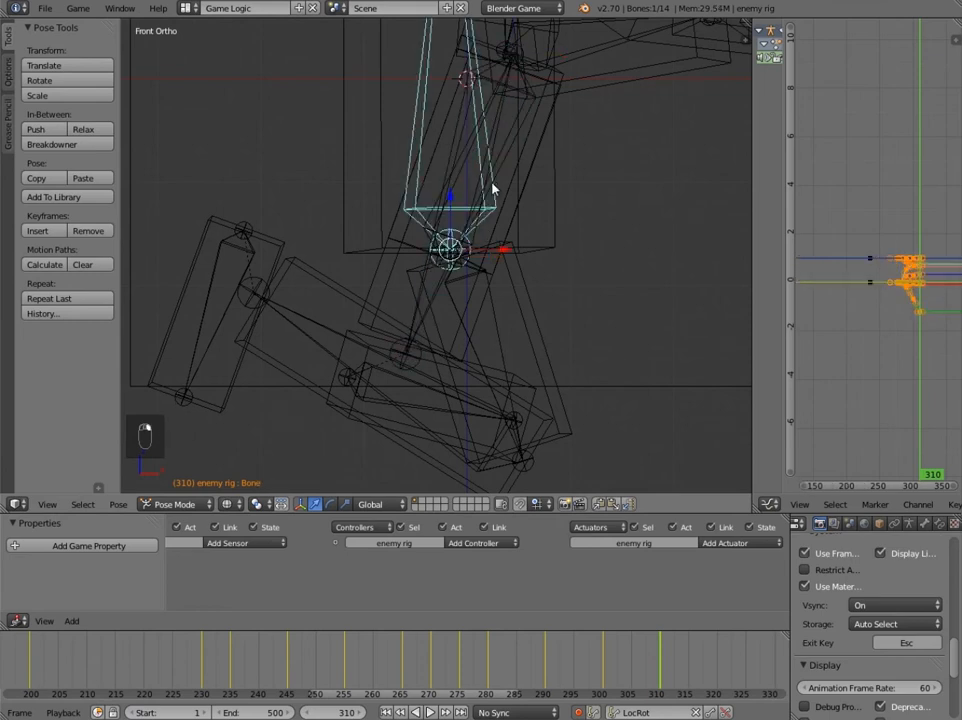
{"action": "right_click", "coordinate": [467, 243]}
{"action": "key", "text": "g"}
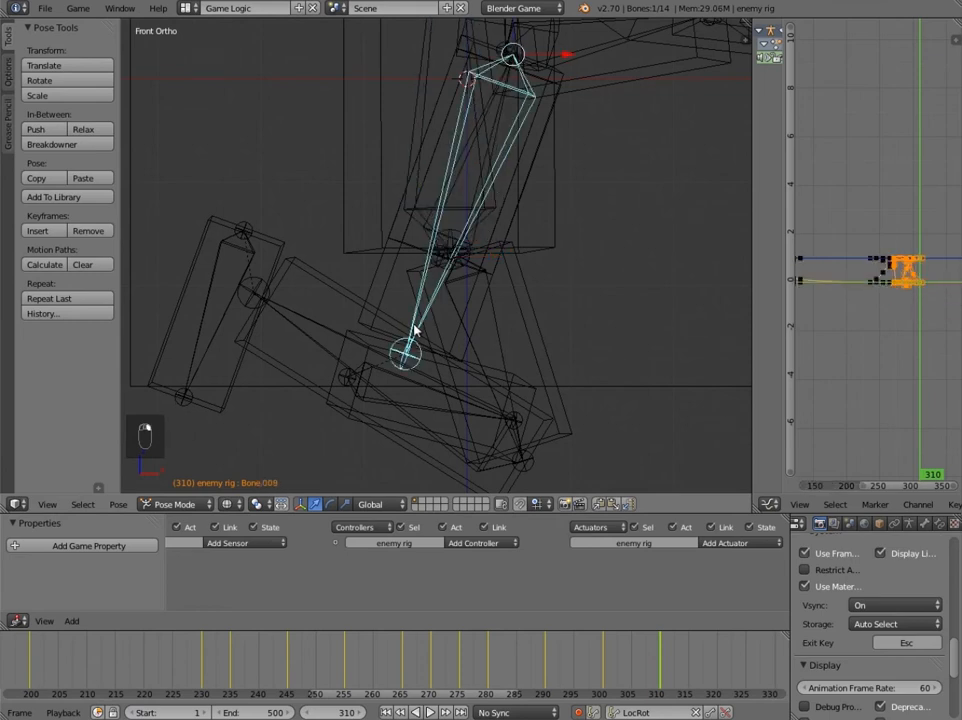
{"action": "key", "text": "ctrl+z"}
{"action": "key", "text": "g"}
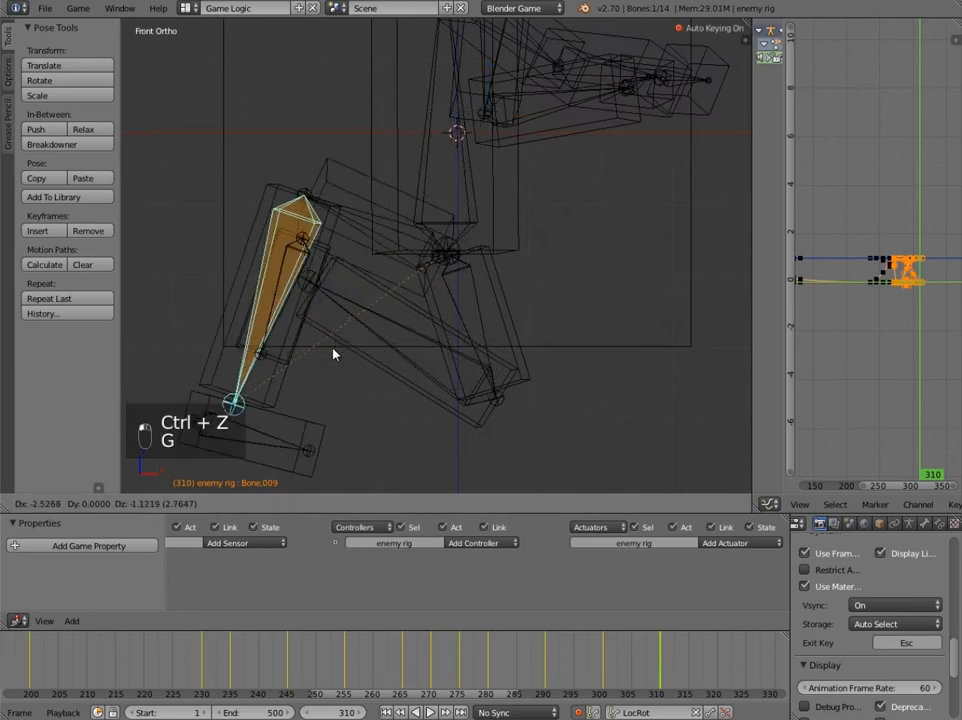
{"action": "left_click", "coordinate": [306, 210]}
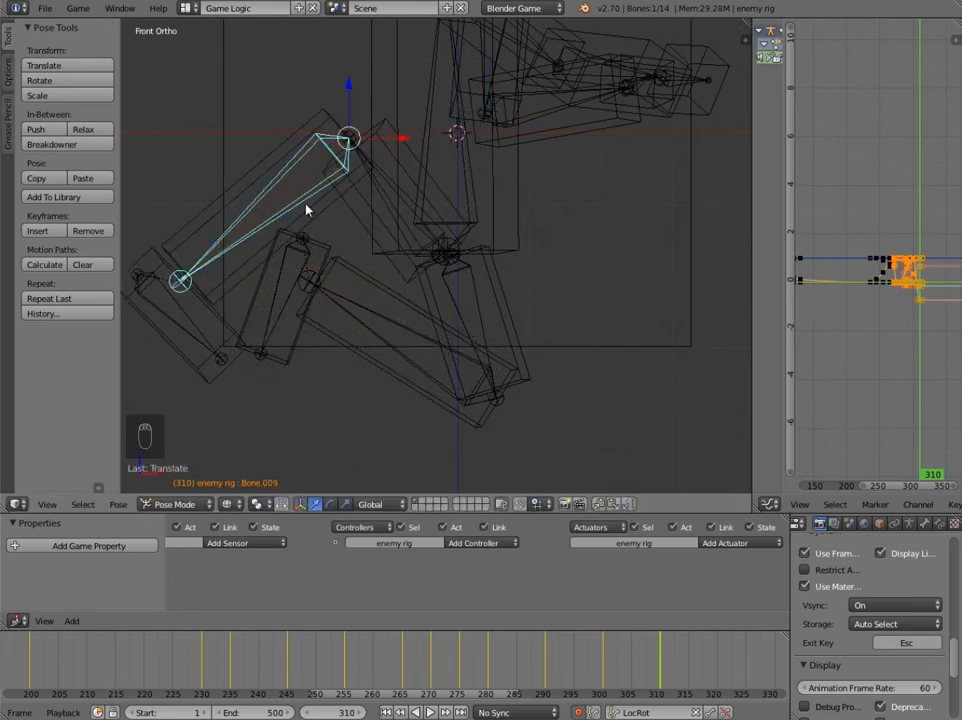
Rotate and reposition the same shin bone until its whole leg overlaps the other leg.
{"action": "key", "text": "r"}
{"action": "left_click", "coordinate": [326, 228]}
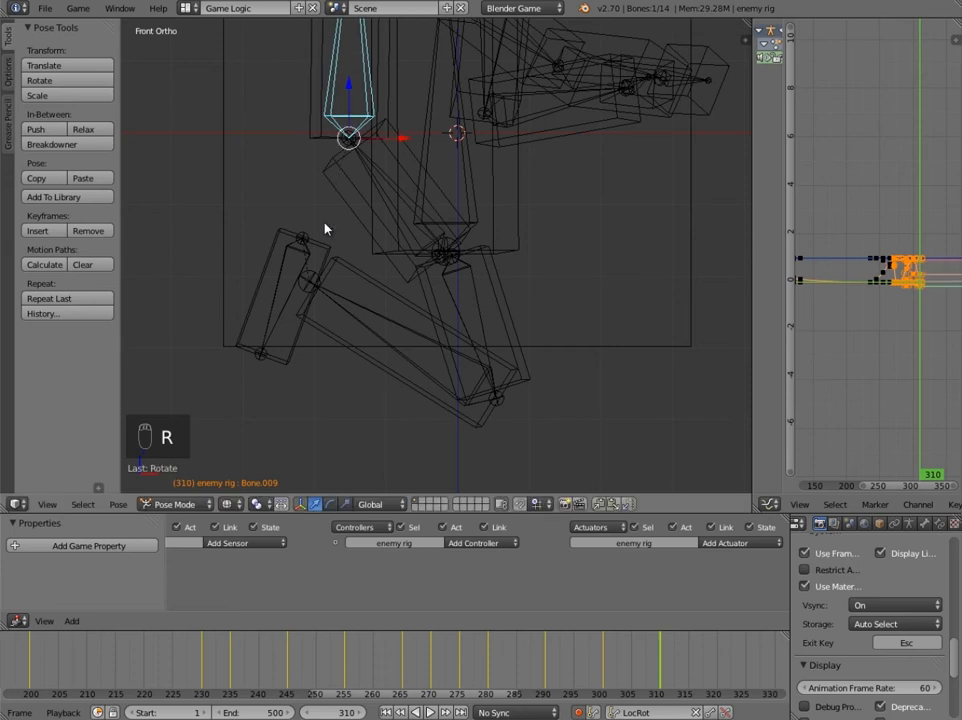
{"action": "key", "text": "r"}
{"action": "key", "text": "g"}
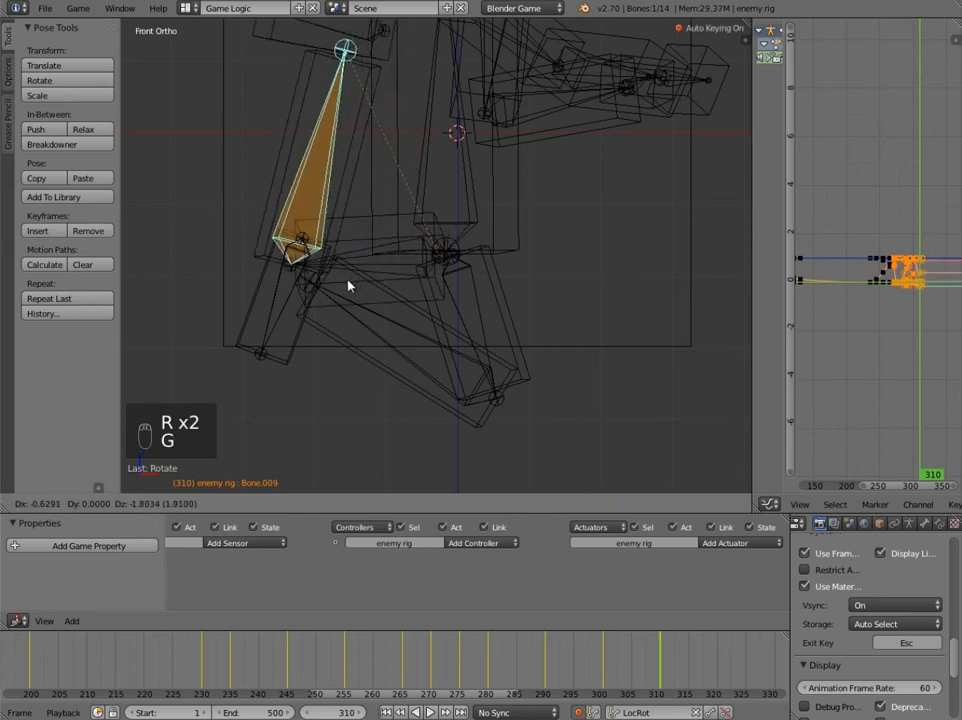
{"action": "left_click", "coordinate": [346, 395]}
{"action": "scroll", "coordinate": [419, 369], "scroll_direction": "down", "scroll_amount": 4}
{"action": "key", "text": "g"}
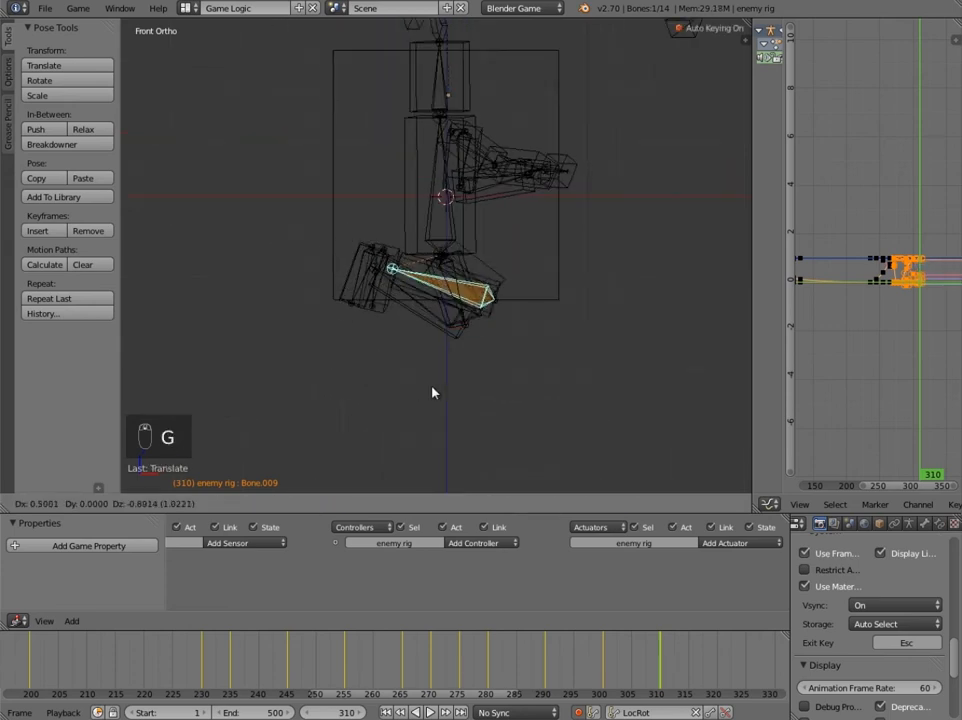
{"action": "left_click", "coordinate": [397, 393]}
Select both thigh bones and rotate them forward and up in front of the hips for the crouch.
{"action": "right_click", "coordinate": [459, 313]}
{"action": "scroll", "coordinate": [459, 313], "scroll_direction": "up", "scroll_amount": 2}
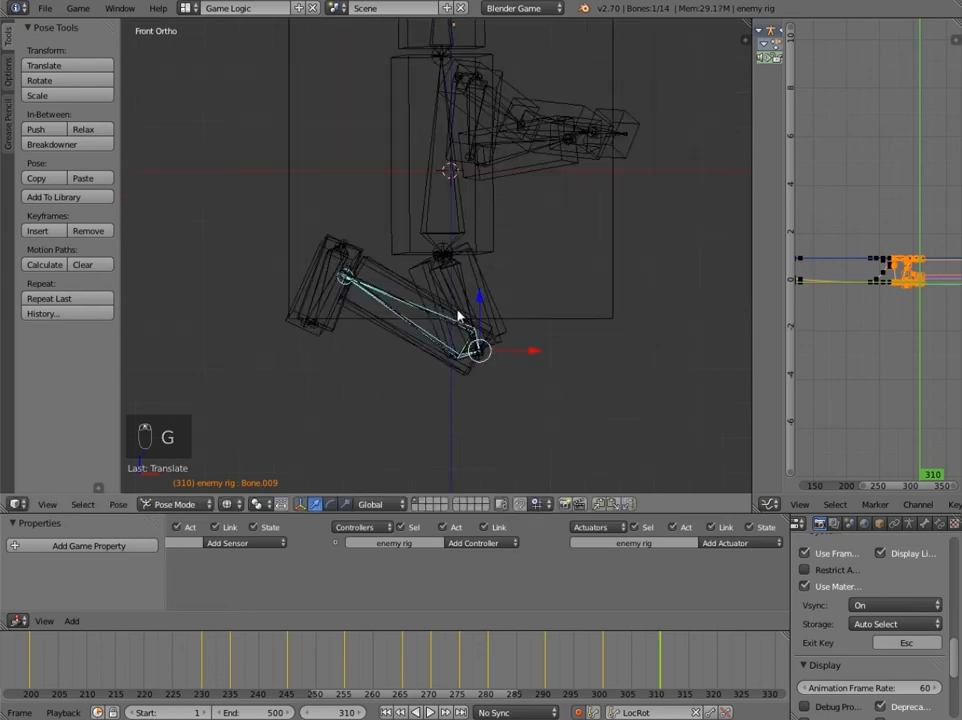
{"action": "right_click", "coordinate": [505, 320], "text": "shift"}
{"action": "key", "text": "r"}
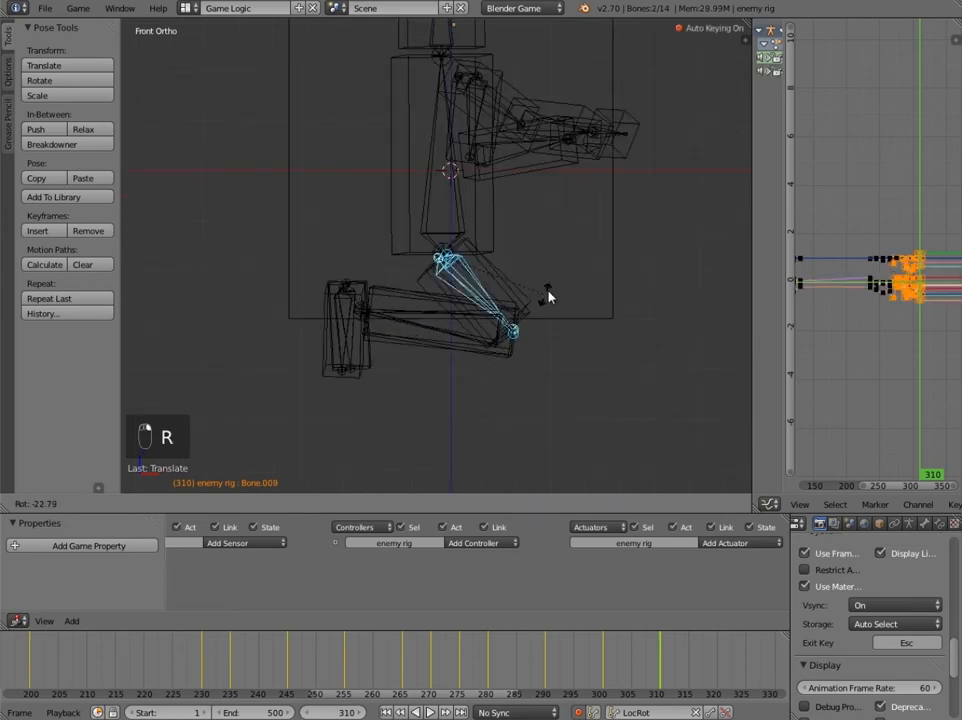
{"action": "left_click", "coordinate": [547, 229]}
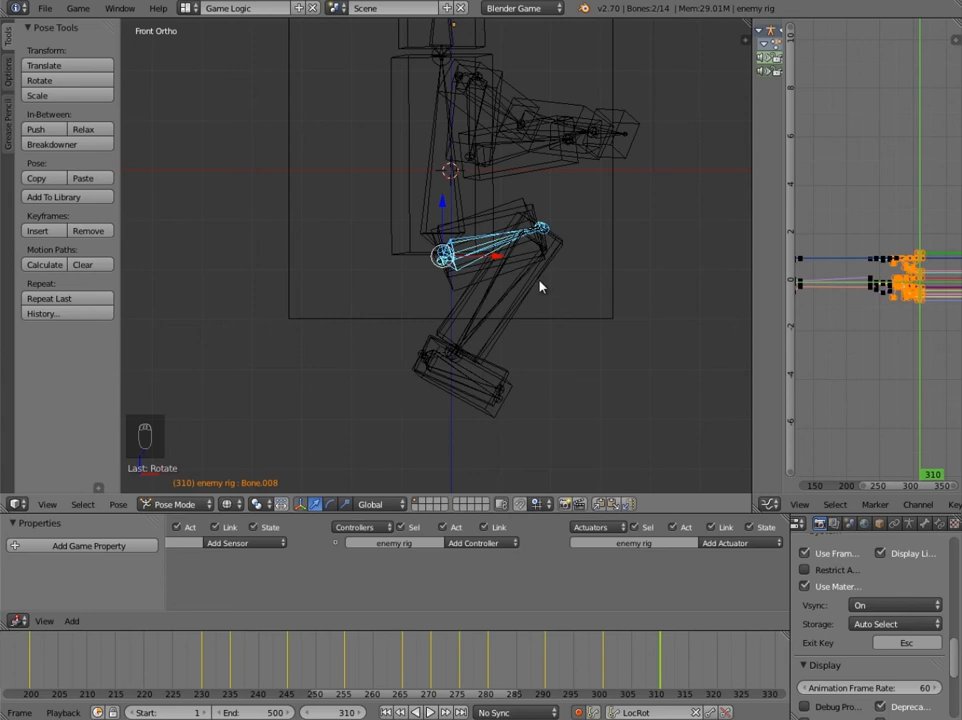
Select both shin bones and rotate them about 18° so the lower legs fold back beneath the thighs.
{"action": "right_click", "coordinate": [503, 298]}
{"action": "right_click", "coordinate": [502, 310], "text": "shift"}
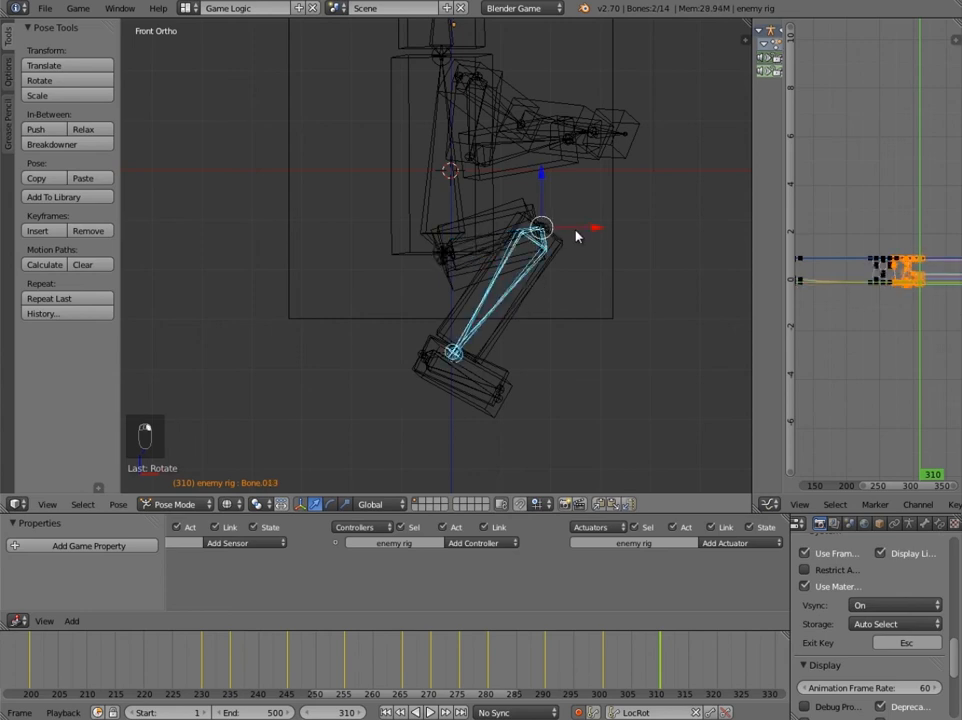
{"action": "key", "text": "r"}
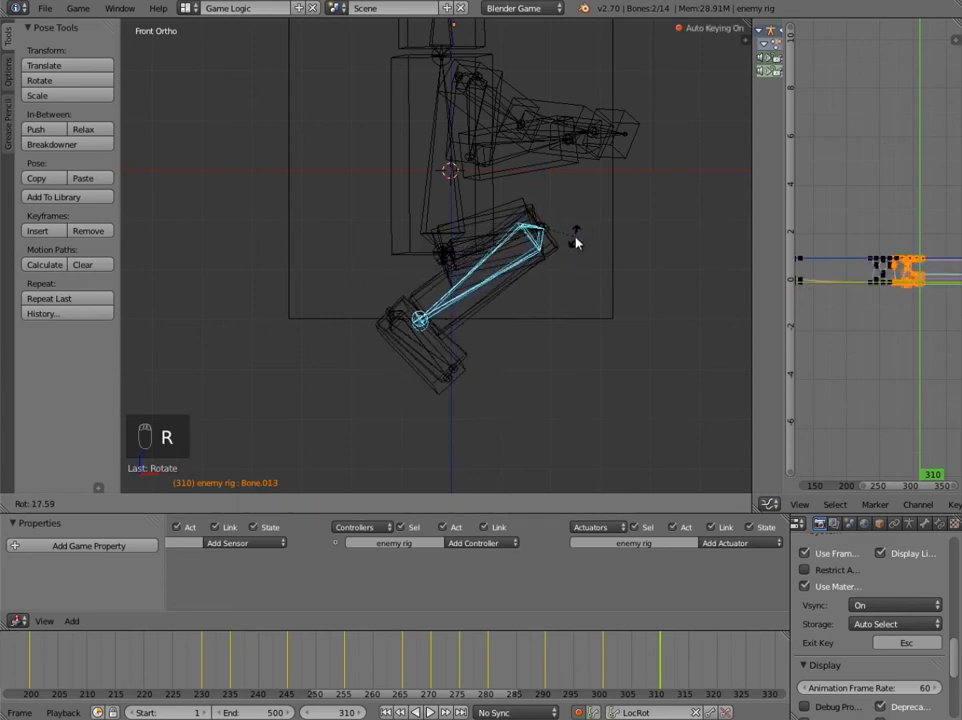
{"action": "left_click", "coordinate": [576, 242]}
In solid shading, select both foot bones and rotate them around the global Y axis to nearly level the feet.
{"action": "right_click", "coordinate": [447, 236]}
{"action": "scroll", "coordinate": [357, 245], "scroll_direction": "down", "scroll_amount": 1}
{"action": "key", "text": "z"}
{"action": "mouse_move", "coordinate": [357, 245]}
{"action": "middle_mouse_down"}
{"action": "mouse_move", "coordinate": [541, 283]}
{"action": "mouse_move", "coordinate": [348, 318]}
{"action": "mouse_move", "coordinate": [511, 305]}
{"action": "mouse_move", "coordinate": [484, 282]}
{"action": "mouse_move", "coordinate": [338, 236]}
{"action": "mouse_move", "coordinate": [332, 255]}
{"action": "mouse_move", "coordinate": [485, 350]}
{"action": "mouse_move", "coordinate": [432, 346]}
{"action": "middle_mouse_up"}
{"action": "right_click", "coordinate": [515, 326]}
{"action": "right_click", "coordinate": [440, 333]}
{"action": "right_click", "coordinate": [450, 335]}
{"action": "right_click", "coordinate": [501, 349], "text": "shift"}
{"action": "key", "text": "r"}
{"action": "key", "text": "y"}
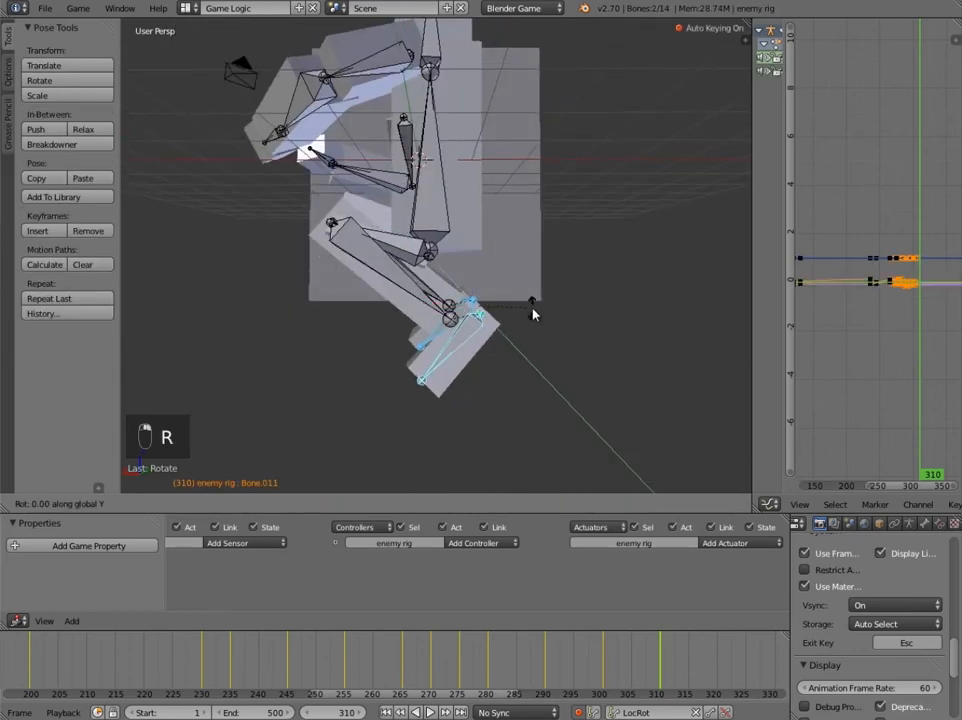
{"action": "left_click", "coordinate": [526, 350]}
In the front view, select both thigh bones and rotate them slightly further upward around the global Y axis.
{"action": "middle_click_drag", "start_coordinate": [447, 338], "coordinate": [601, 333]}
{"action": "key", "text": "KP_1"}
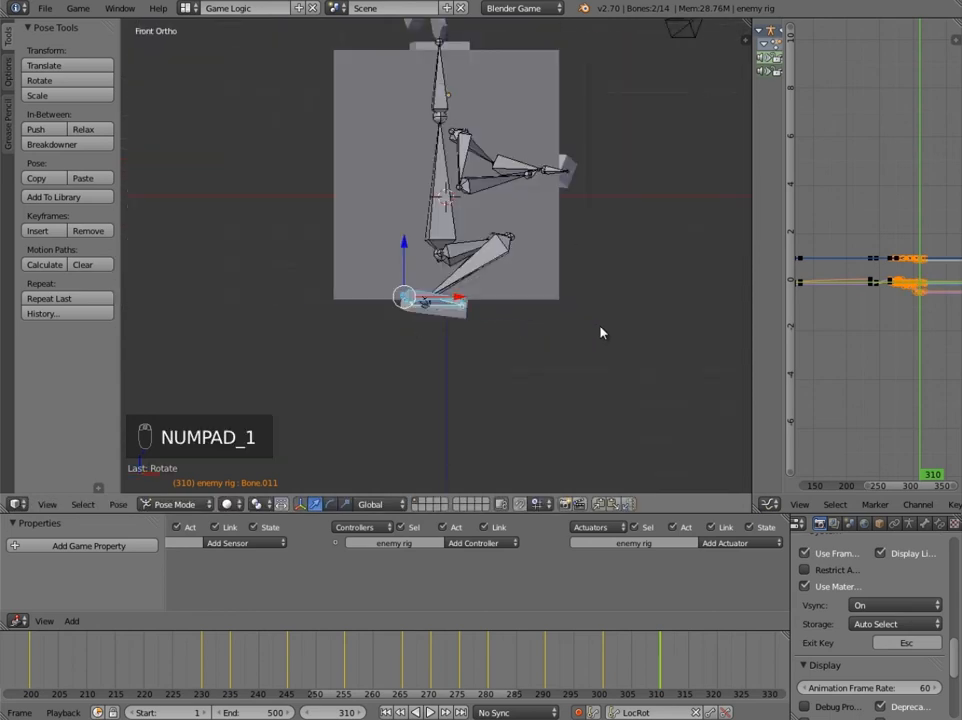
{"action": "scroll", "coordinate": [601, 333], "scroll_direction": "up", "scroll_amount": 4}
{"action": "right_click", "coordinate": [494, 262]}
{"action": "right_click", "coordinate": [488, 255]}
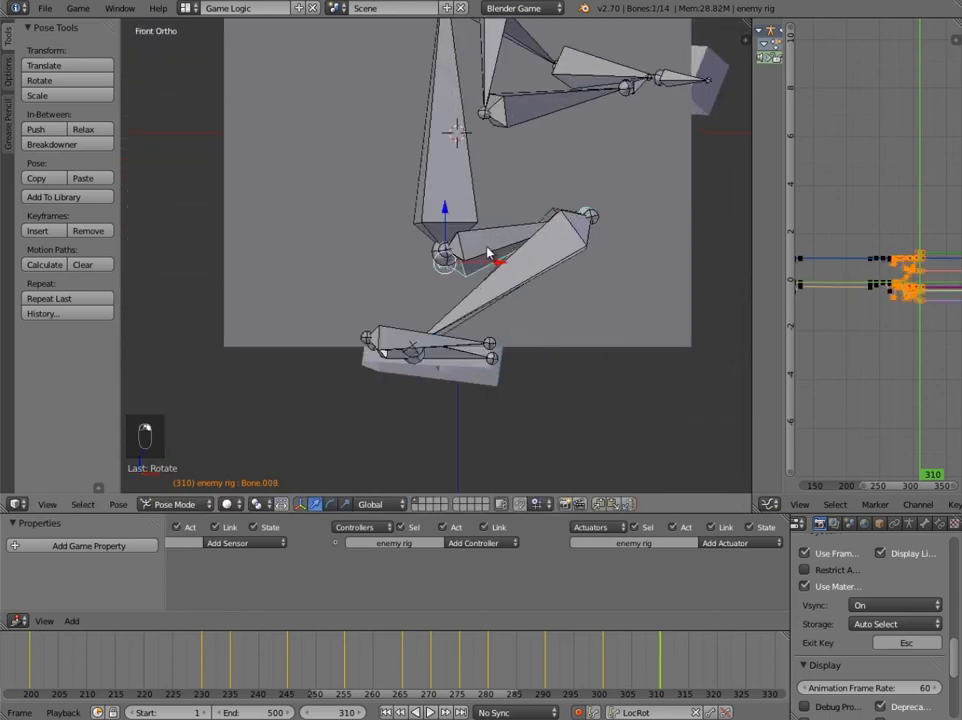
{"action": "right_click", "coordinate": [488, 255], "text": "shift"}
{"action": "key", "text": "r"}
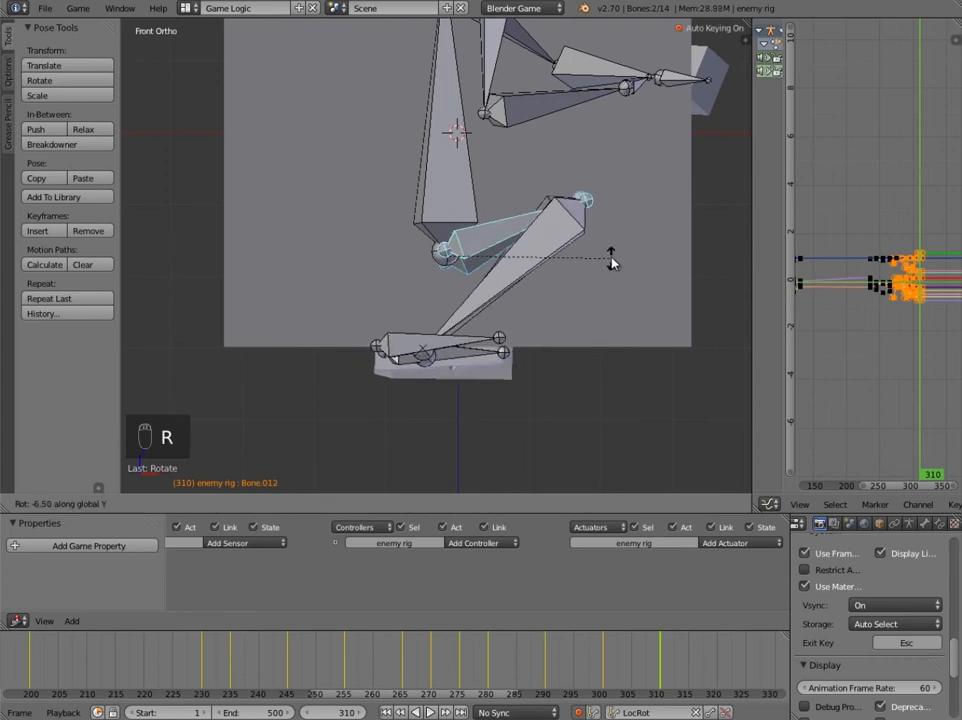
{"action": "left_click", "coordinate": [605, 224]}
Rotate both shin bones slightly to readjust the lower legs and feet under the raised knees.
{"action": "right_click", "coordinate": [532, 262]}
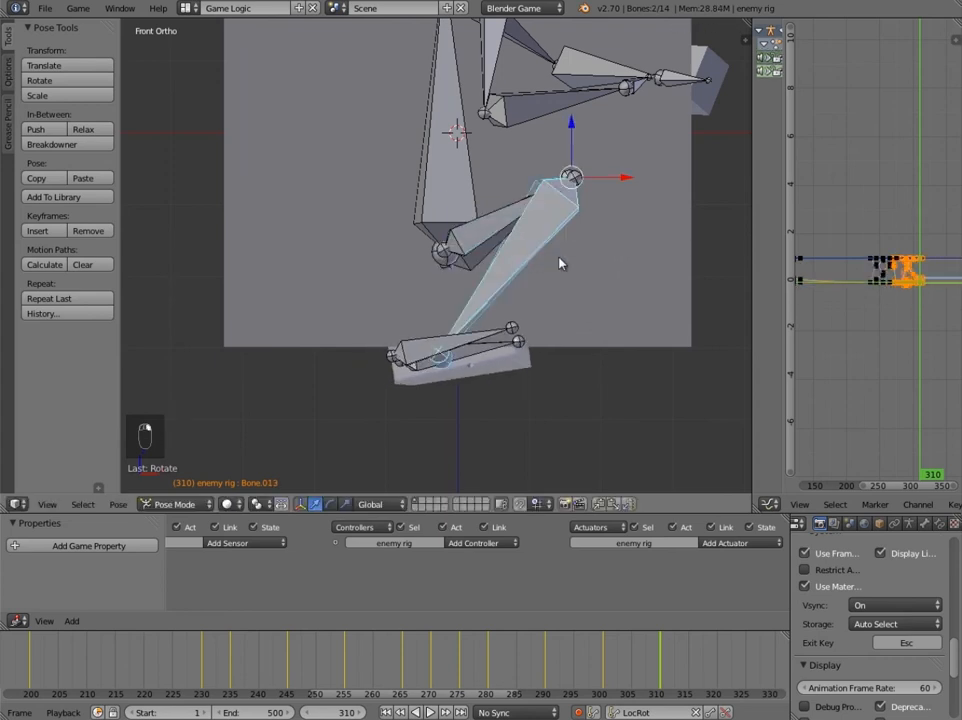
{"action": "key", "text": "r"}
{"action": "left_click", "coordinate": [612, 268]}
{"action": "key", "text": "z"}
{"action": "key", "text": "z"}
{"action": "mouse_move", "coordinate": [617, 253]}
{"action": "middle_mouse_down"}
{"action": "mouse_move", "coordinate": [496, 277]}
{"action": "mouse_move", "coordinate": [395, 320]}
{"action": "mouse_move", "coordinate": [513, 326]}
{"action": "mouse_move", "coordinate": [412, 290]}
{"action": "mouse_move", "coordinate": [313, 298]}
{"action": "mouse_move", "coordinate": [277, 326]}
{"action": "mouse_move", "coordinate": [440, 340]}
{"action": "middle_mouse_up"}
Deselect all bones, scrub the timeline to frame 314 and examine the taking-cover crouch beside the cover block.
{"action": "key", "text": "a"}
{"action": "scroll", "coordinate": [440, 340], "scroll_direction": "up", "scroll_amount": 4}
{"action": "left_click_drag", "start_coordinate": [370, 666], "coordinate": [685, 672]}
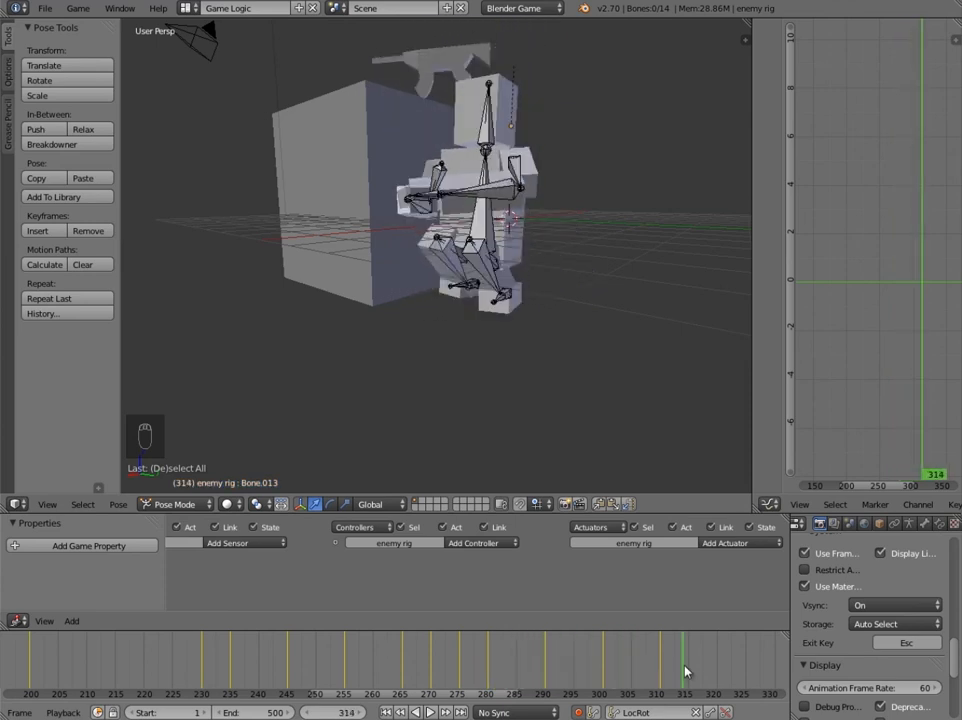
{"action": "middle_click_drag", "start_coordinate": [333, 232], "coordinate": [385, 193]}
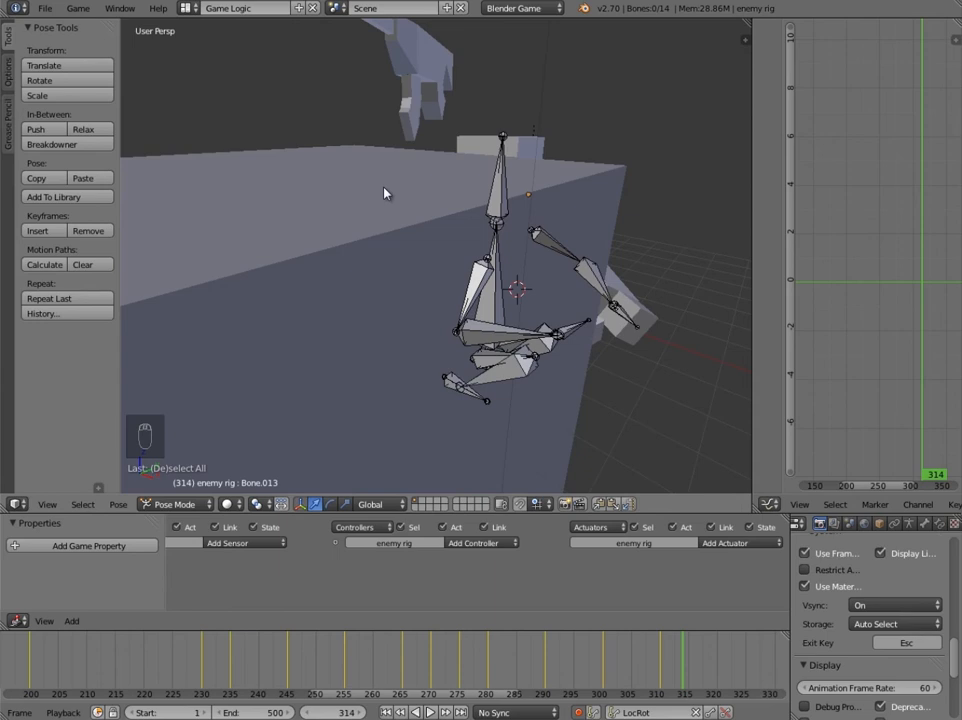
{"action": "mouse_move", "coordinate": [385, 193]}
{"action": "middle_mouse_down"}
{"action": "mouse_move", "coordinate": [356, 224]}
{"action": "mouse_move", "coordinate": [386, 211]}
{"action": "middle_mouse_up"}
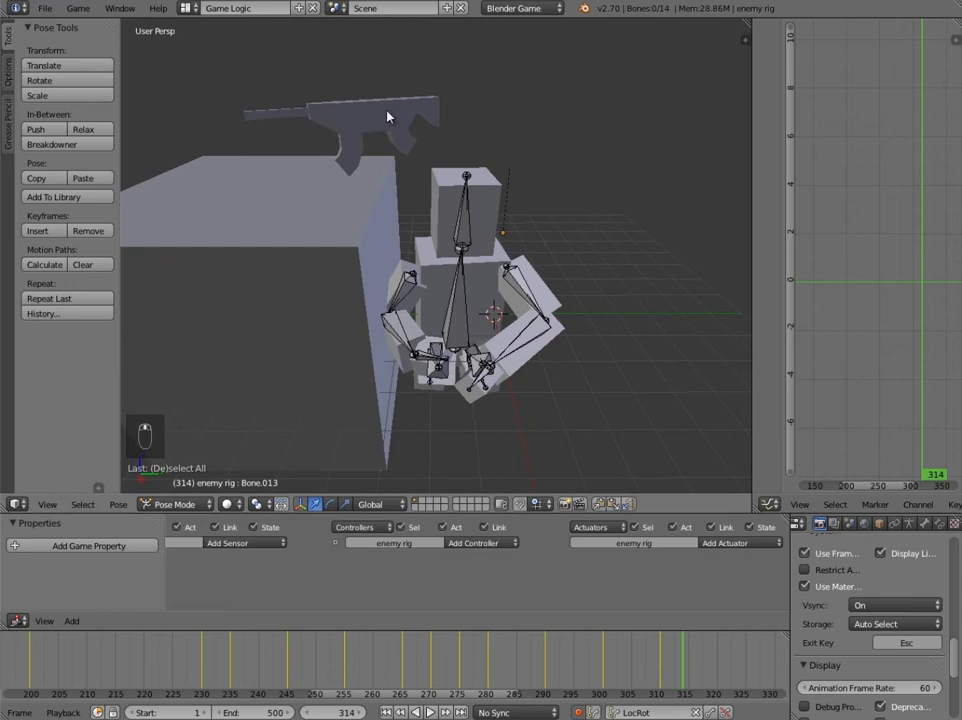
{"action": "middle_click_drag", "start_coordinate": [408, 152], "coordinate": [376, 318]}
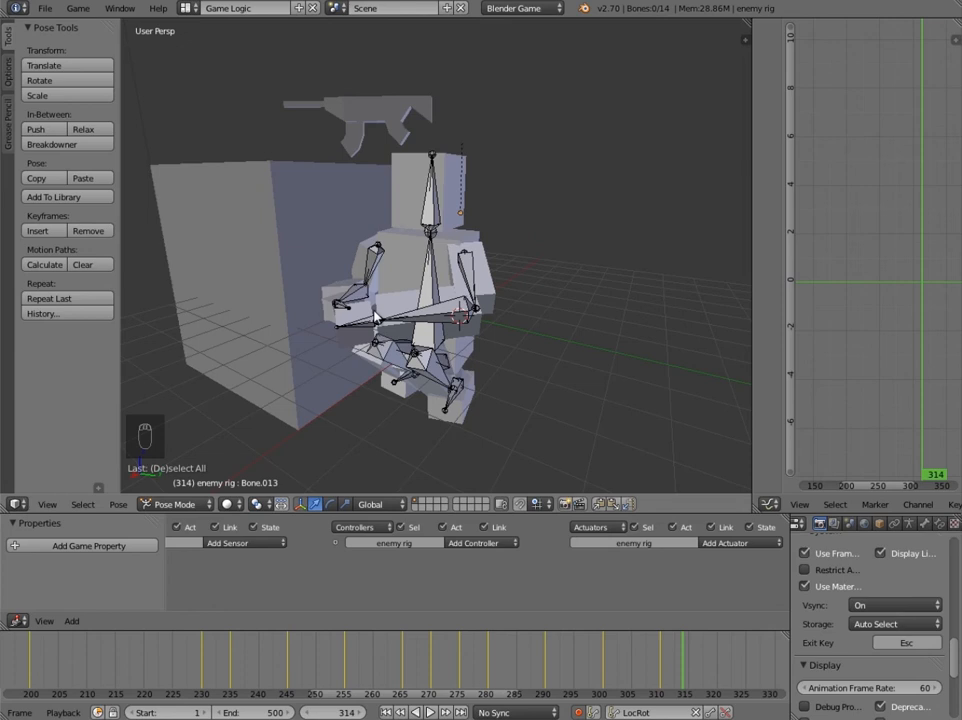
Switch to the Notepad state list and mark the Taking cover line as finished with an x.
{"action": "key", "text": "alt+Tab"}
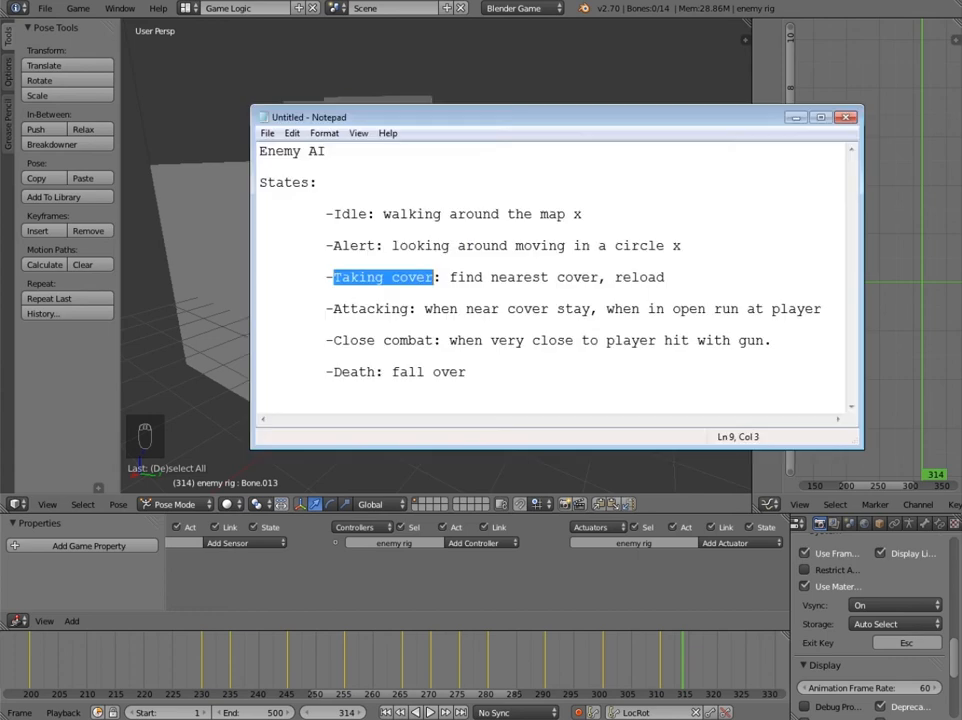
{"action": "left_click", "coordinate": [691, 278]}
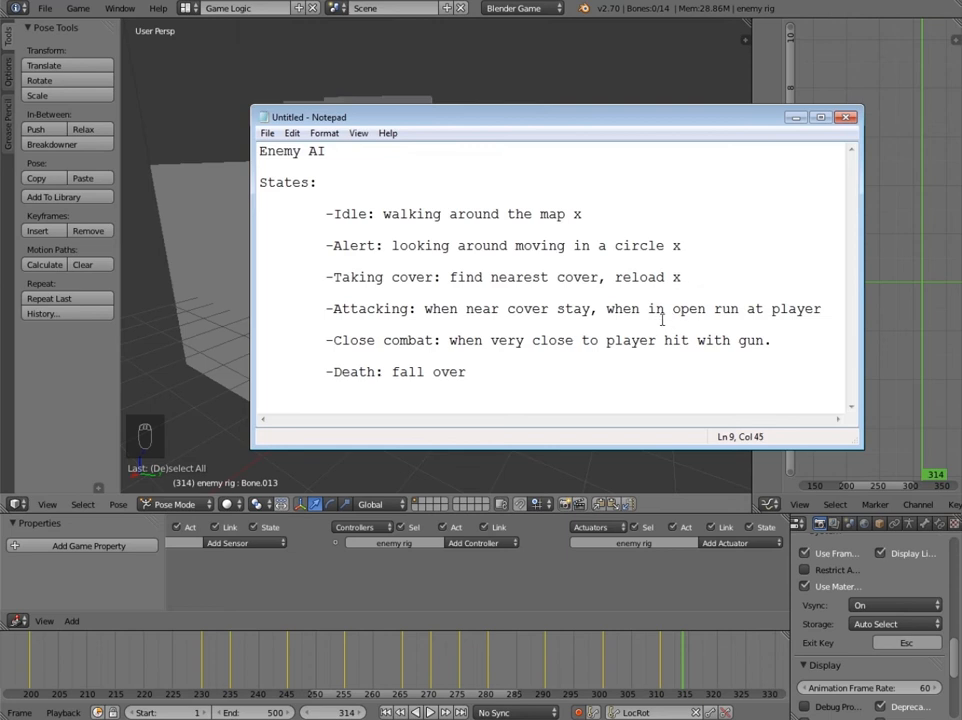
Read the Attacking state's "when in open run at player" note, then scrub the run animation in Blender to frame 262.
{"action": "double_click", "coordinate": [668, 309]}
{"action": "left_click", "coordinate": [816, 320]}
{"action": "left_click_drag", "start_coordinate": [335, 318], "coordinate": [412, 314]}
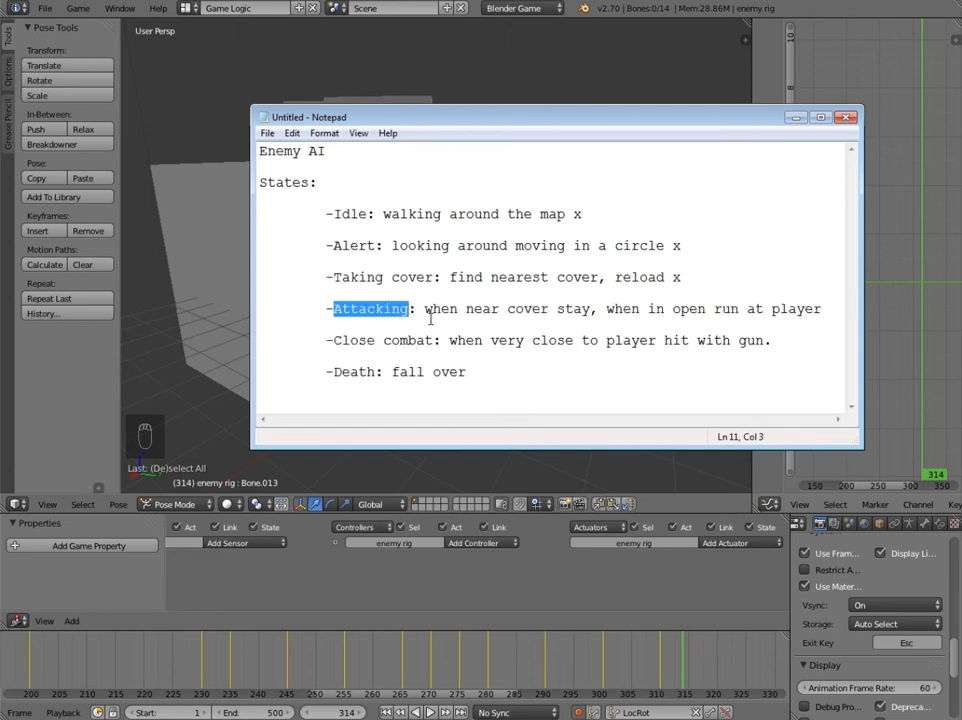
{"action": "left_click", "coordinate": [431, 318]}
{"action": "left_click_drag", "start_coordinate": [601, 313], "coordinate": [712, 320]}
{"action": "left_click", "coordinate": [770, 8]}
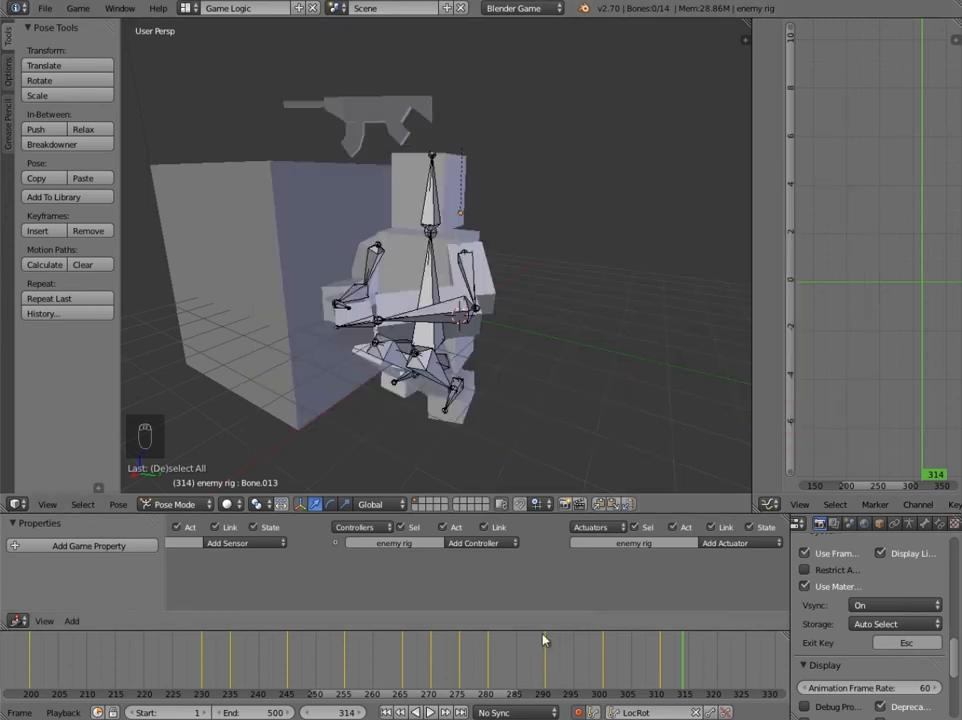
{"action": "left_click_drag", "start_coordinate": [285, 652], "coordinate": [383, 648]}
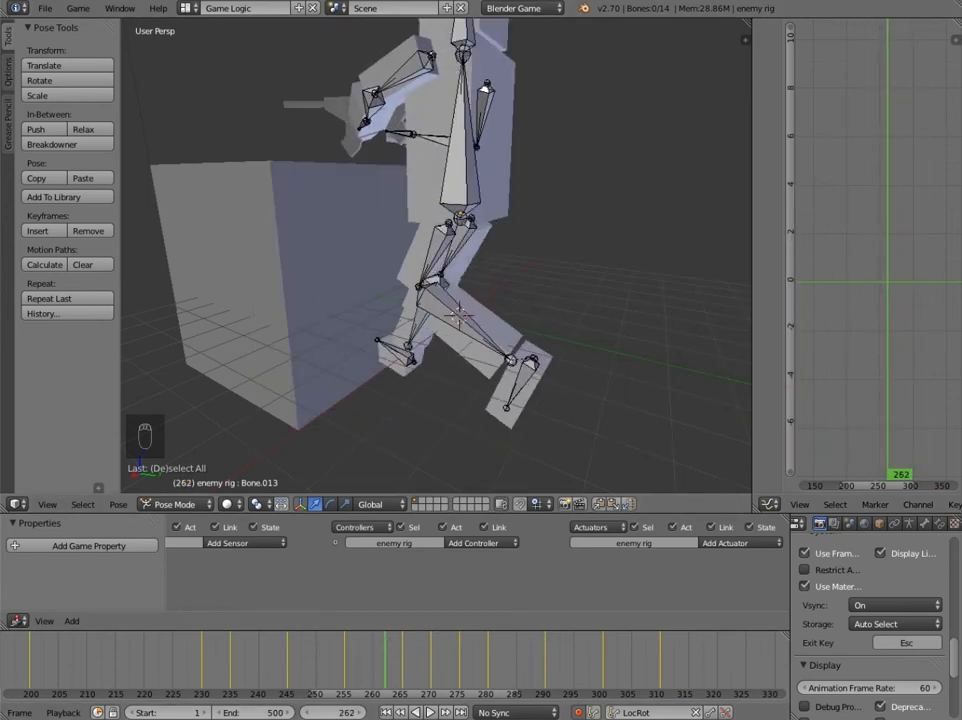
Check the "when near cover stay" part of the Attacking note in Notepad, then examine the rig beside the cover block in Blender.
{"action": "key", "text": "alt+Tab"}
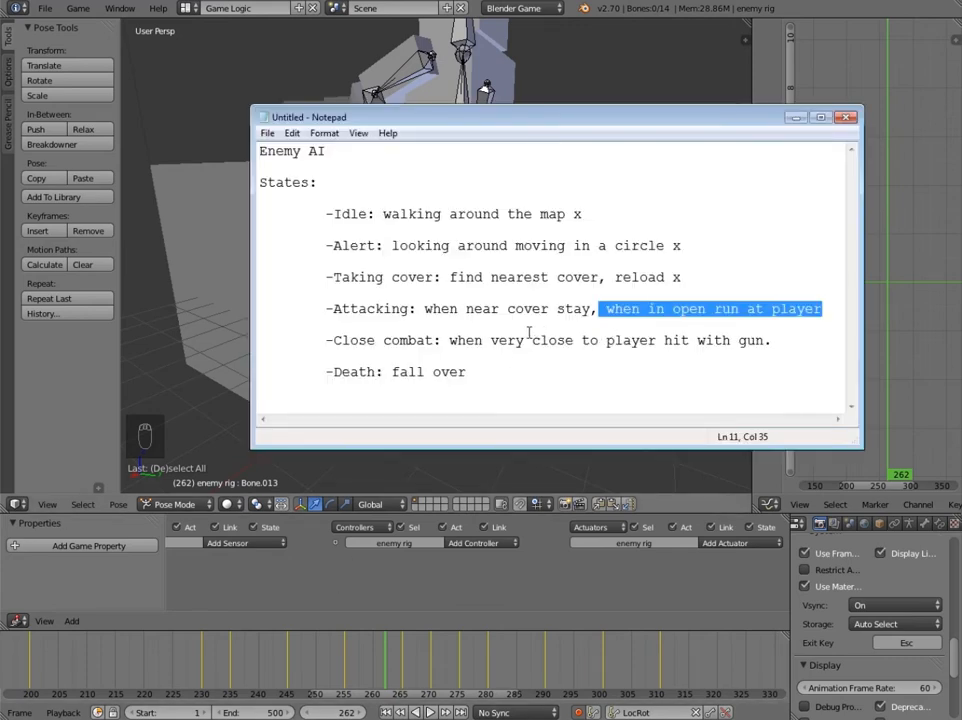
{"action": "left_click_drag", "start_coordinate": [424, 310], "coordinate": [589, 303]}
{"action": "key", "text": "alt+Tab"}
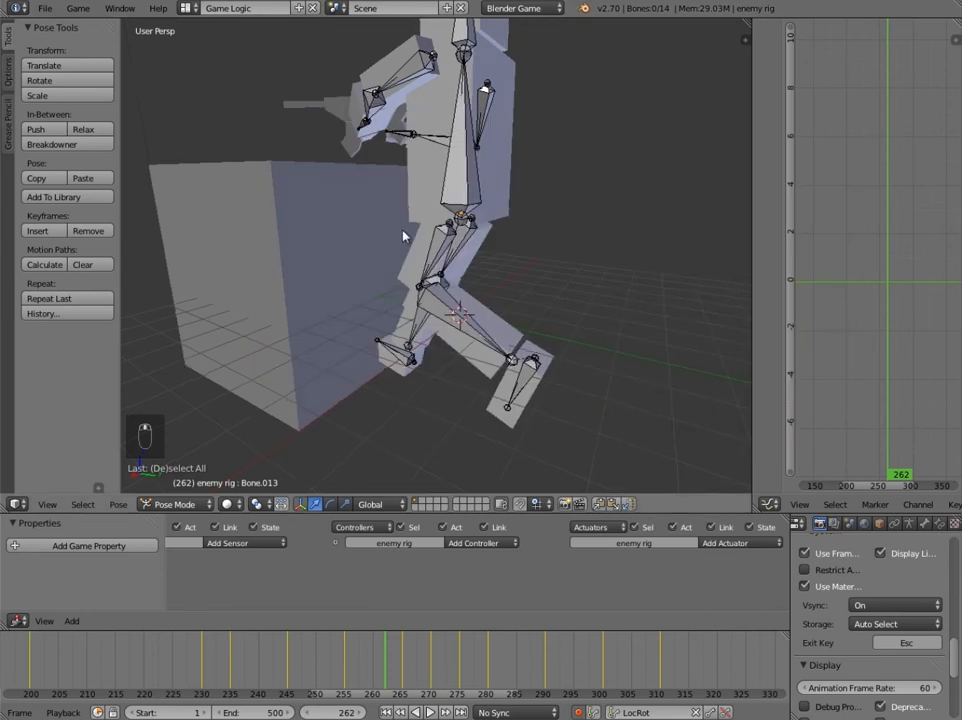
{"action": "middle_click_drag", "start_coordinate": [302, 172], "coordinate": [503, 253]}
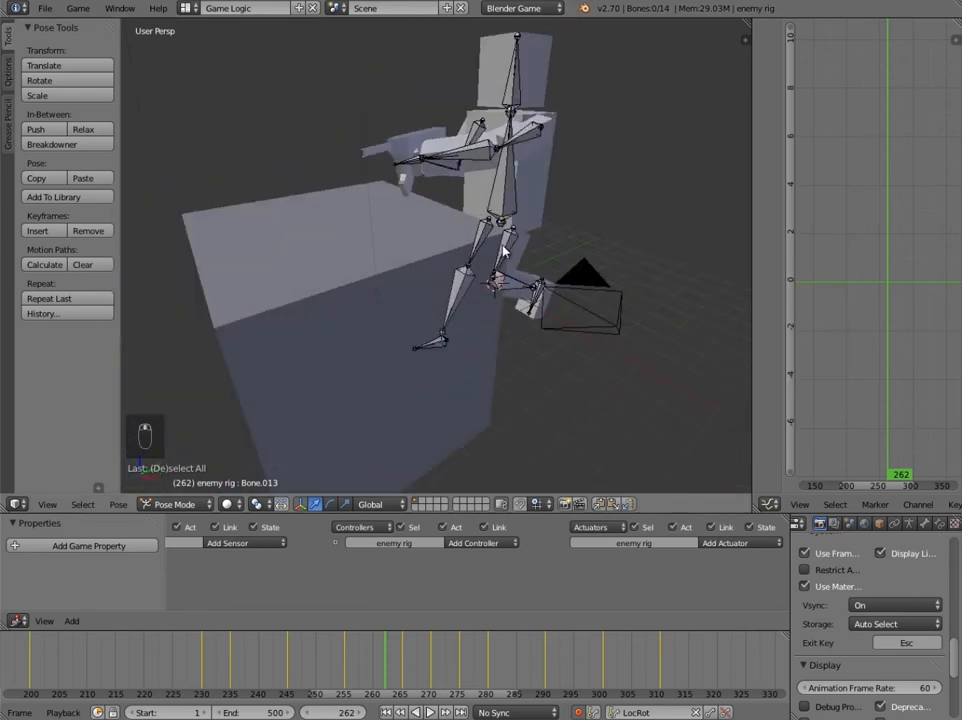
Scrub through the existing animation on the timeline and go to the keyframe at frame 280.
{"action": "scroll", "coordinate": [540, 668], "scroll_direction": "down", "scroll_amount": 5, "text": "ctrl"}
{"action": "left_click_drag", "start_coordinate": [118, 660], "coordinate": [29, 650]}
{"action": "middle_click_drag", "start_coordinate": [128, 664], "coordinate": [443, 666]}
{"action": "mouse_move", "coordinate": [322, 666]}
{"action": "left_mouse_down"}
{"action": "mouse_move", "coordinate": [537, 668]}
{"action": "mouse_move", "coordinate": [303, 668]}
{"action": "mouse_move", "coordinate": [540, 672]}
{"action": "mouse_move", "coordinate": [336, 667]}
{"action": "left_mouse_up"}
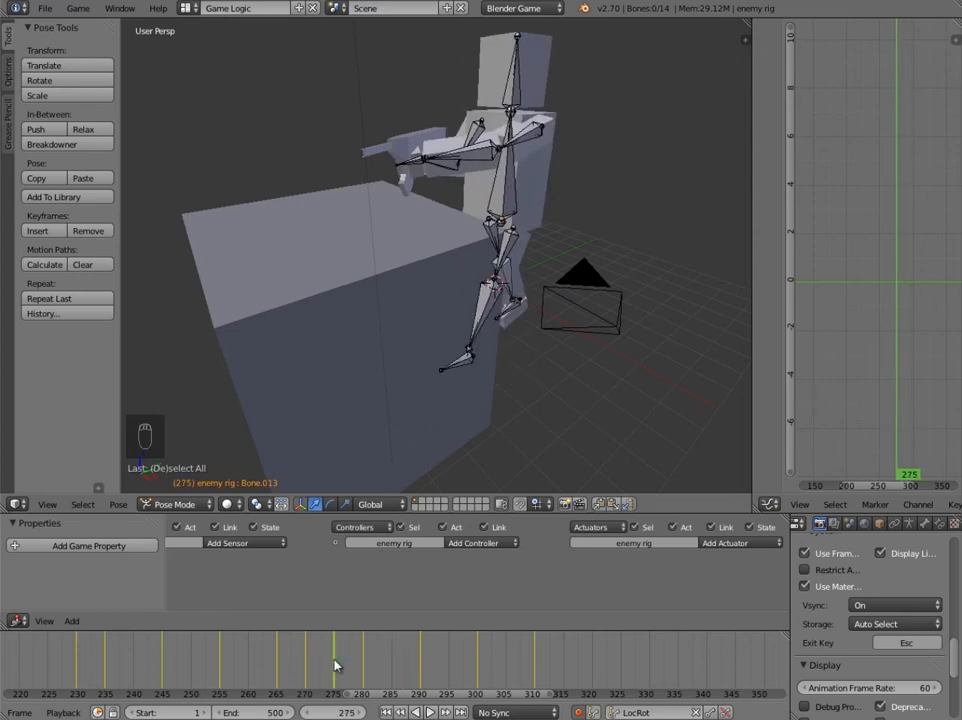
{"action": "middle_click_drag", "start_coordinate": [610, 320], "coordinate": [570, 275]}
{"action": "key", "text": "Up"}
Consult the Notepad state list again, then return to Blender and inspect the frame 280 aiming pose from the side.
{"action": "left_click", "coordinate": [240, 718]}
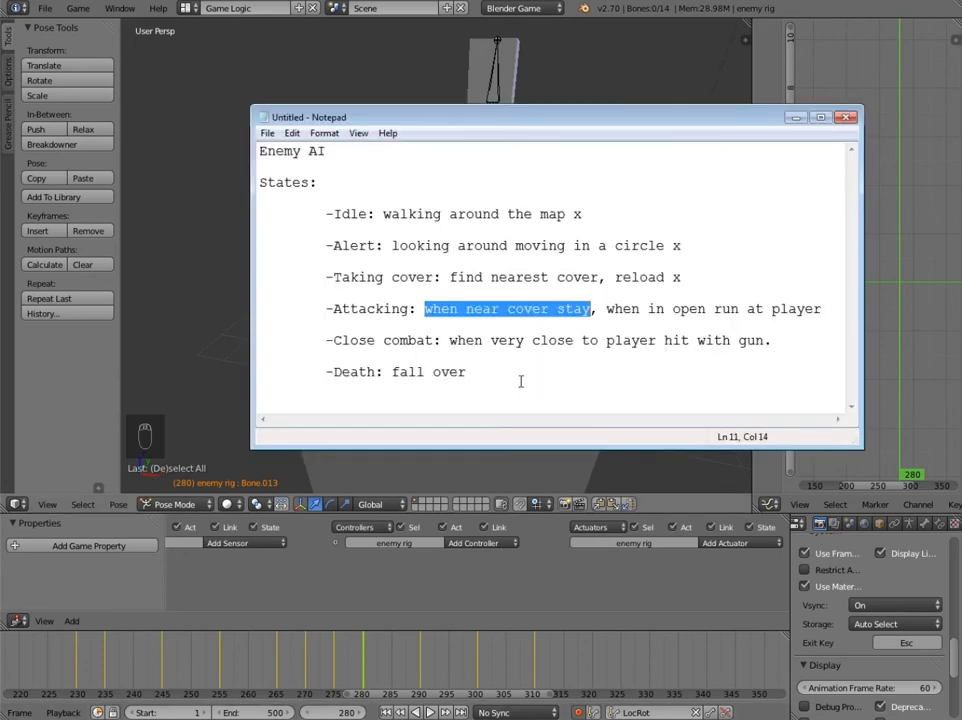
{"action": "left_click", "coordinate": [490, 3]}
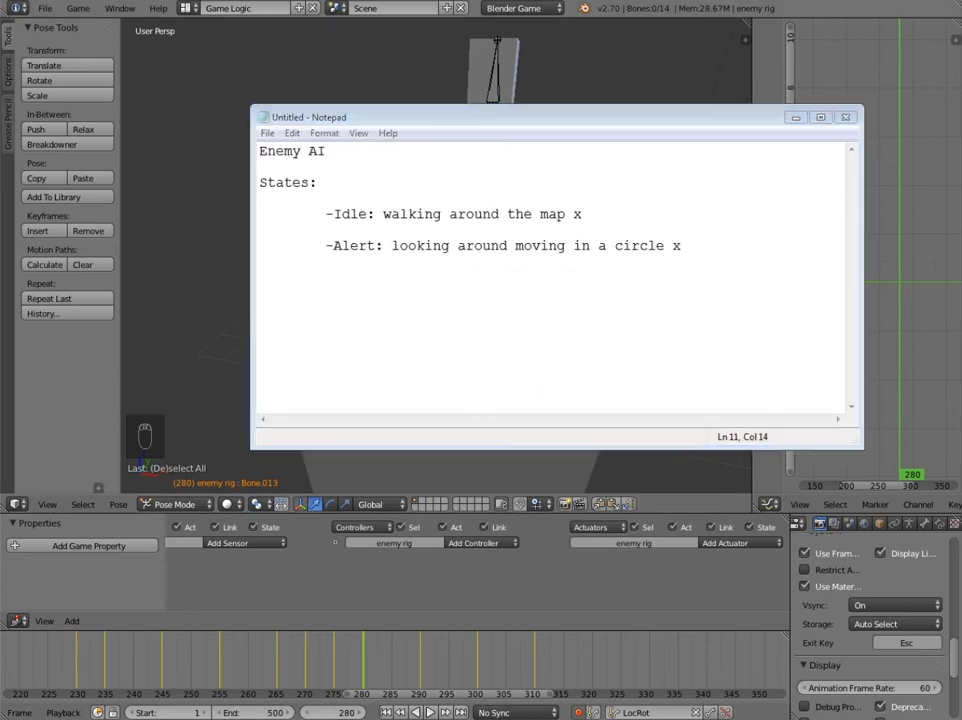
{"action": "middle_click_drag", "start_coordinate": [519, 232], "coordinate": [371, 242]}
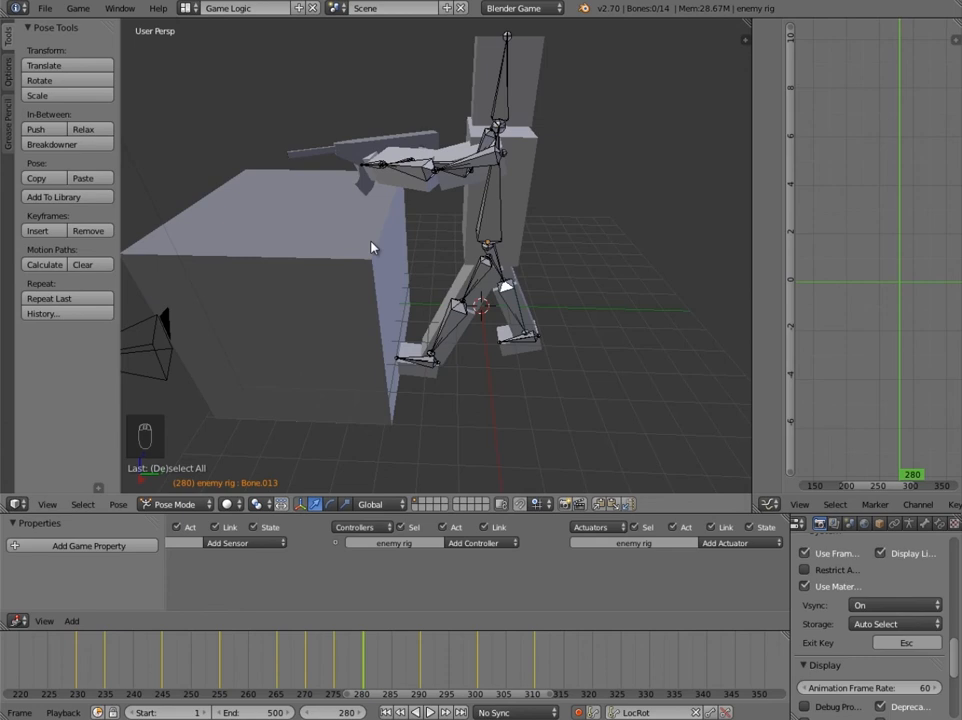
Switch to the Notepad state list, mark the Attacking line as done with an x, and highlight the start of the Close combat entry.
{"action": "middle_click_drag", "start_coordinate": [371, 248], "coordinate": [430, 260]}
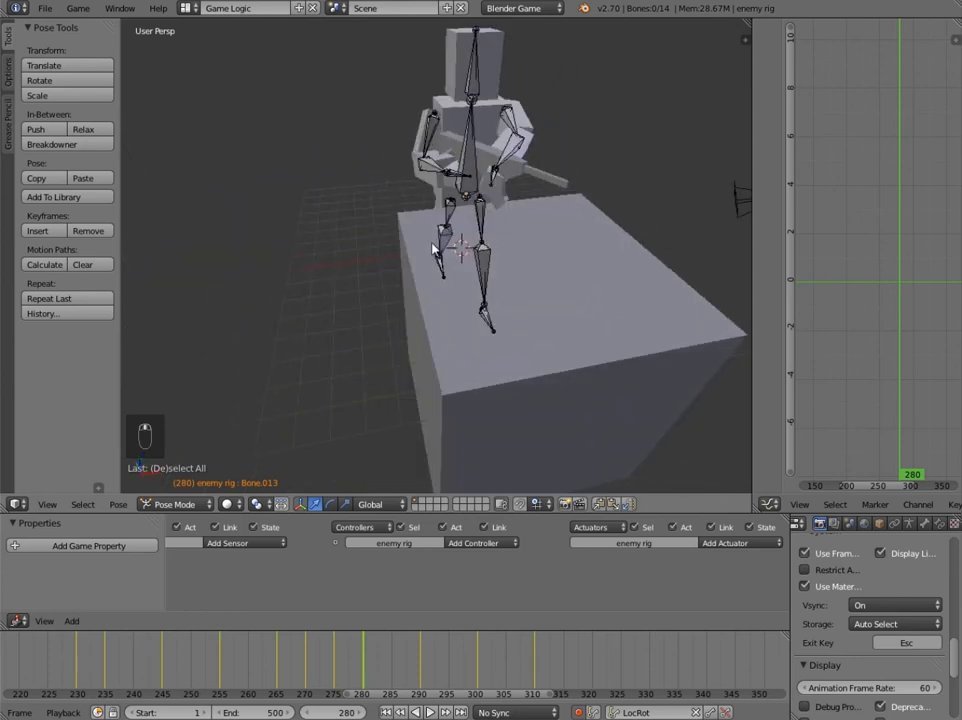
{"action": "key", "text": "alt+Tab"}
{"action": "key", "text": "End"}
{"action": "type", "text": "x"}
{"action": "left_click_drag", "start_coordinate": [318, 340], "coordinate": [422, 341]}
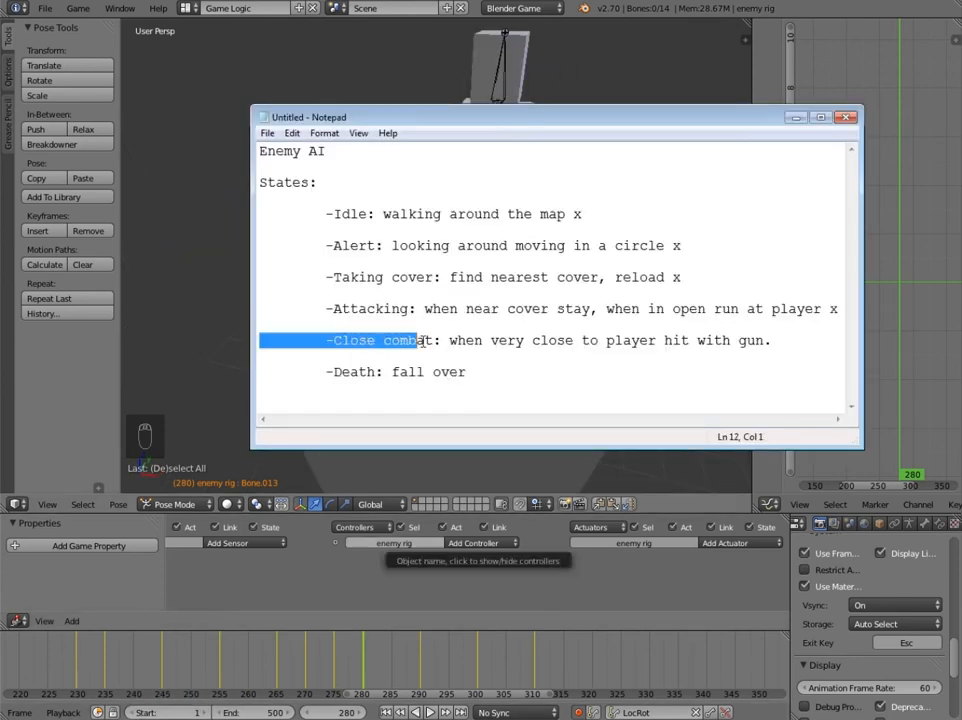
Return to Blender, select all bones of the enemy rig at frame 280, and widen the Graph Editor beside the 3D view.
{"action": "key", "text": "alt+Tab"}
{"action": "middle_click_drag", "start_coordinate": [570, 225], "coordinate": [425, 300]}
{"action": "scroll", "coordinate": [410, 397], "scroll_direction": "down", "scroll_amount": 5}
{"action": "middle_click_drag", "start_coordinate": [410, 397], "coordinate": [408, 380]}
{"action": "scroll", "coordinate": [408, 380], "scroll_direction": "up", "scroll_amount": 5}
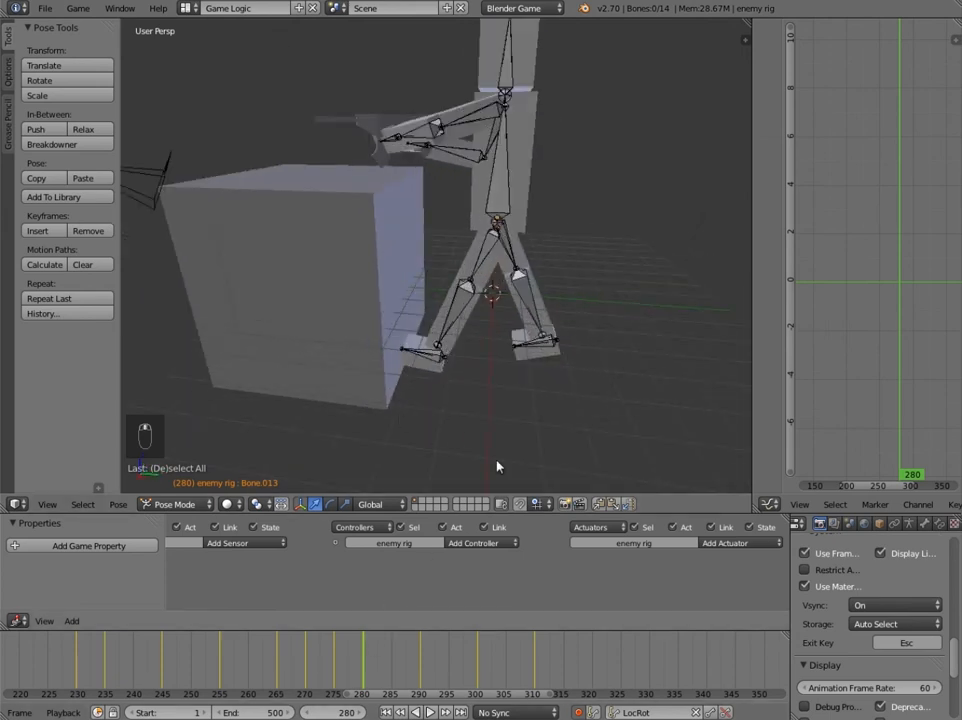
{"action": "left_click_drag", "start_coordinate": [335, 673], "coordinate": [364, 675]}
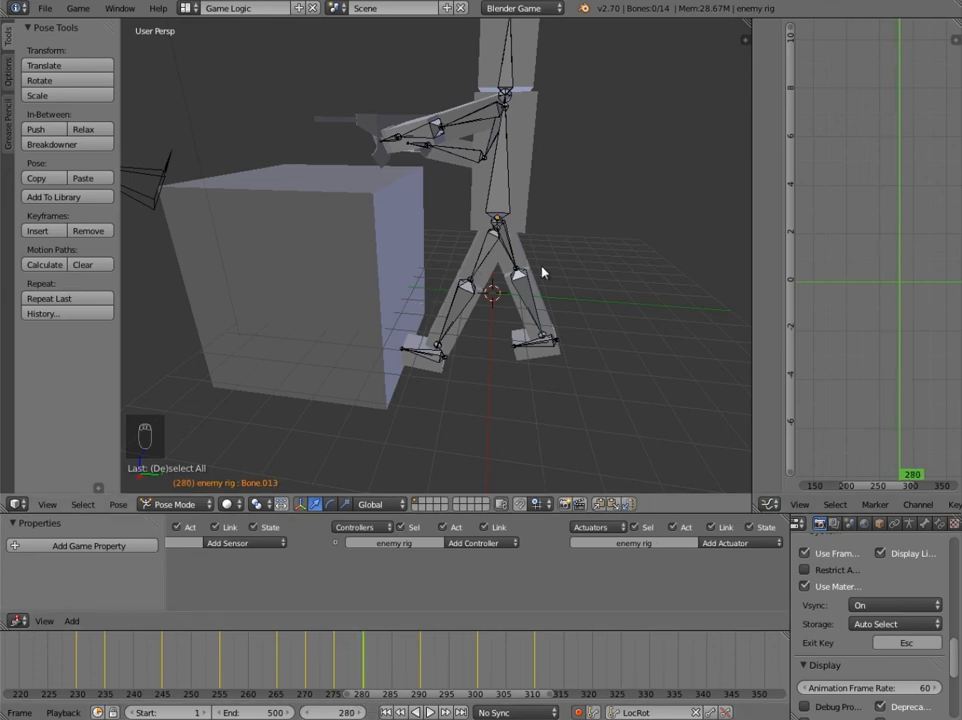
{"action": "key", "text": "a"}
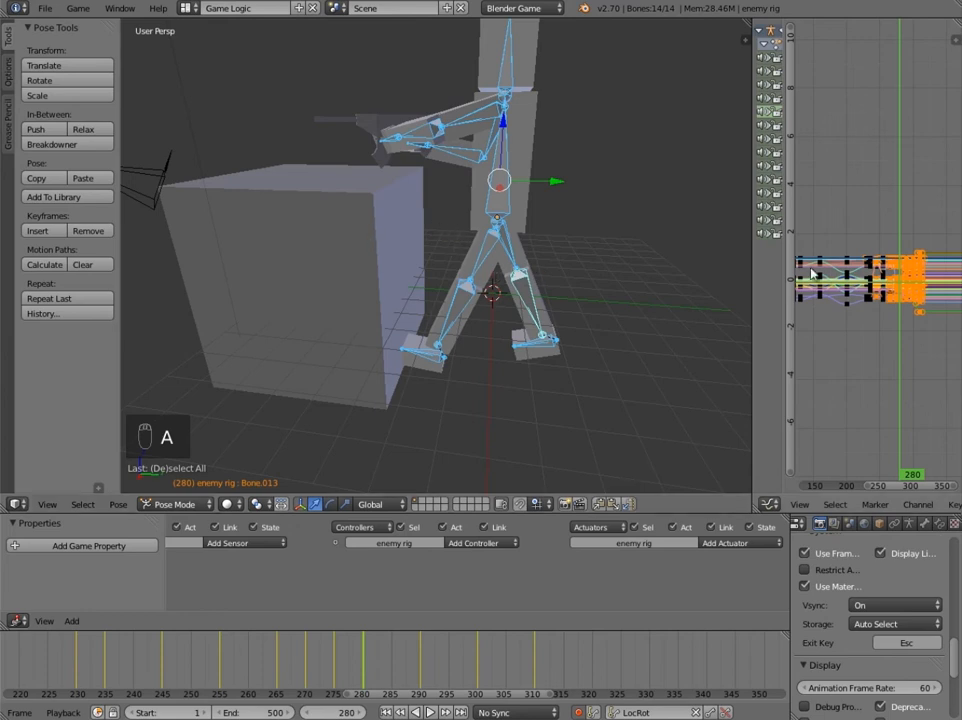
{"action": "left_click_drag", "start_coordinate": [750, 282], "coordinate": [583, 286]}
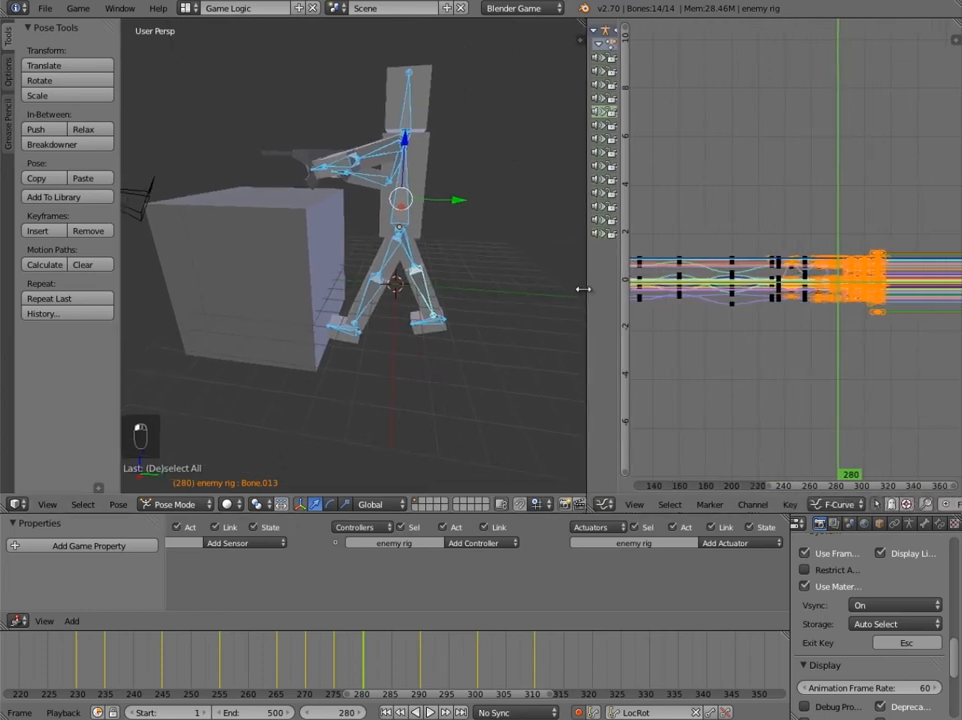
Clear the keyframe selection in the Graph Editor, select only the keyframes at frame 280, and duplicate them.
{"action": "key", "text": "a"}
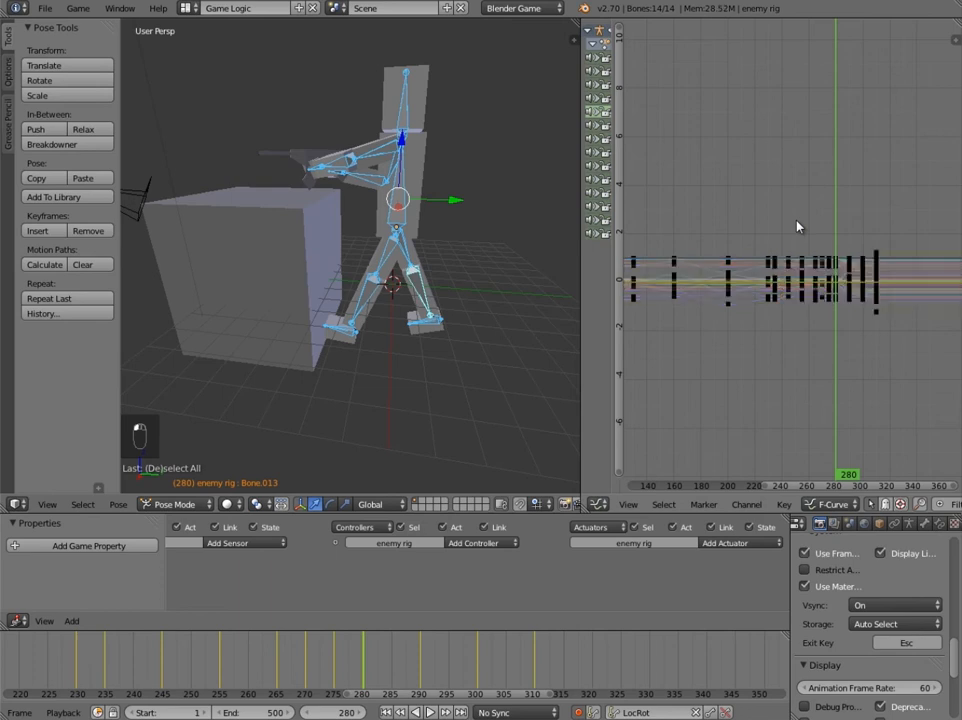
{"action": "key", "text": "ctrl+k"}
{"action": "key", "text": "shift+d"}
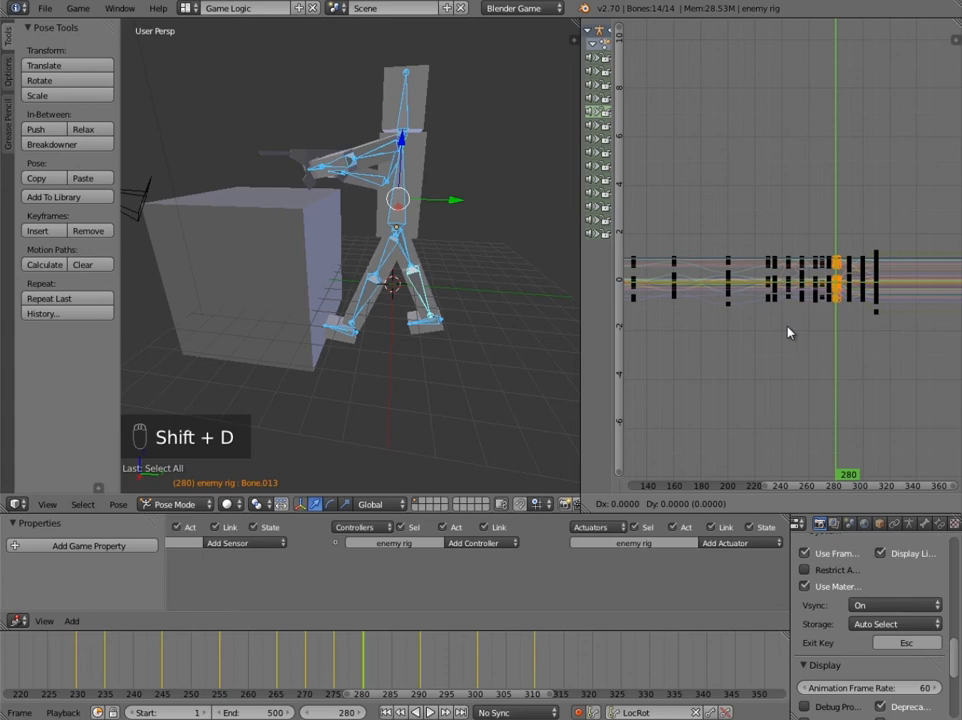
Duplicate the frame 280 pose keyframes 35 frames forward to frame 315 and scrub through the transition.
{"action": "type", "text": "35"}
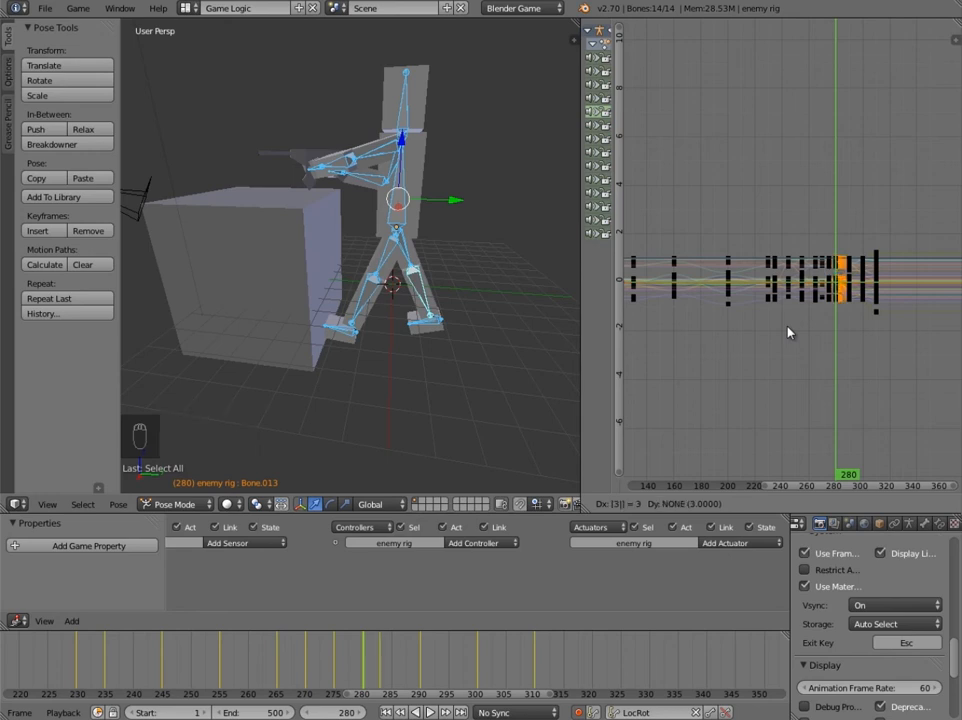
{"action": "key", "text": "Return"}
{"action": "left_click_drag", "start_coordinate": [490, 675], "coordinate": [556, 684]}
{"action": "left_click_drag", "start_coordinate": [541, 677], "coordinate": [563, 677]}
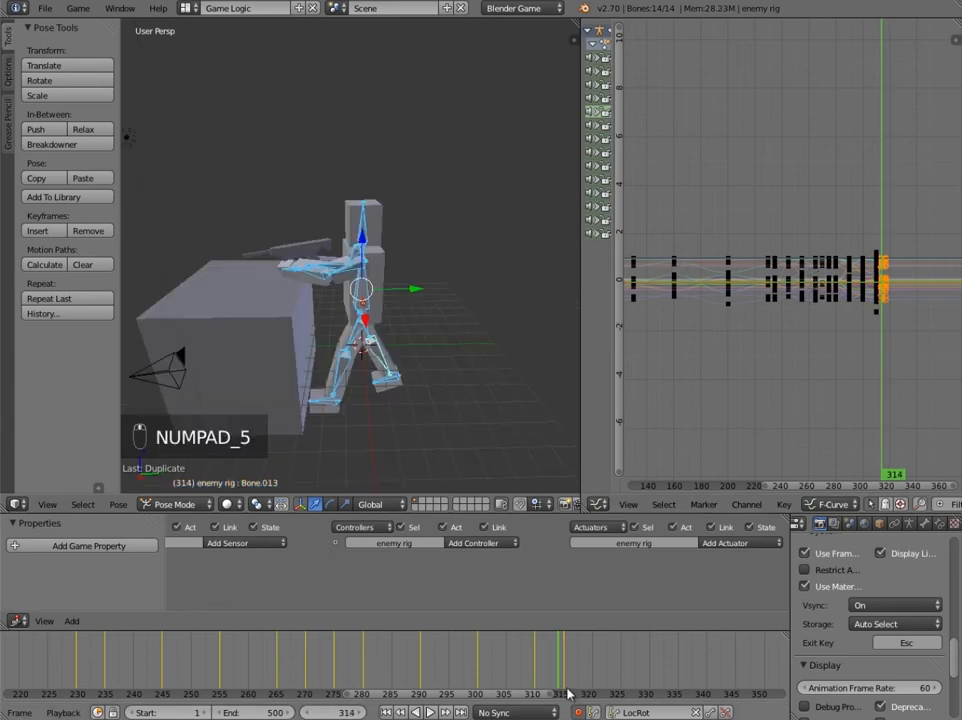
At frame 325, raise the character's upper forearm (Bone.003) off the gun in the right orthographic view.
{"action": "left_click_drag", "start_coordinate": [548, 672], "coordinate": [621, 676]}
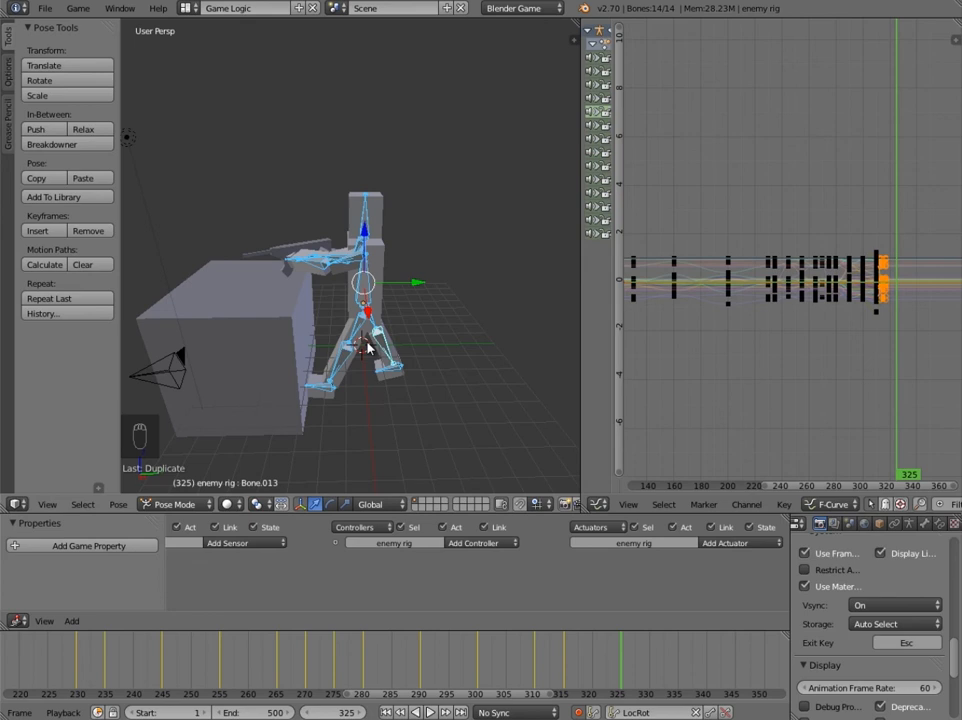
{"action": "key", "text": "KP_5"}
{"action": "scroll", "coordinate": [326, 290], "scroll_direction": "up", "scroll_amount": 4}
{"action": "middle_click_drag", "start_coordinate": [335, 322], "coordinate": [350, 297]}
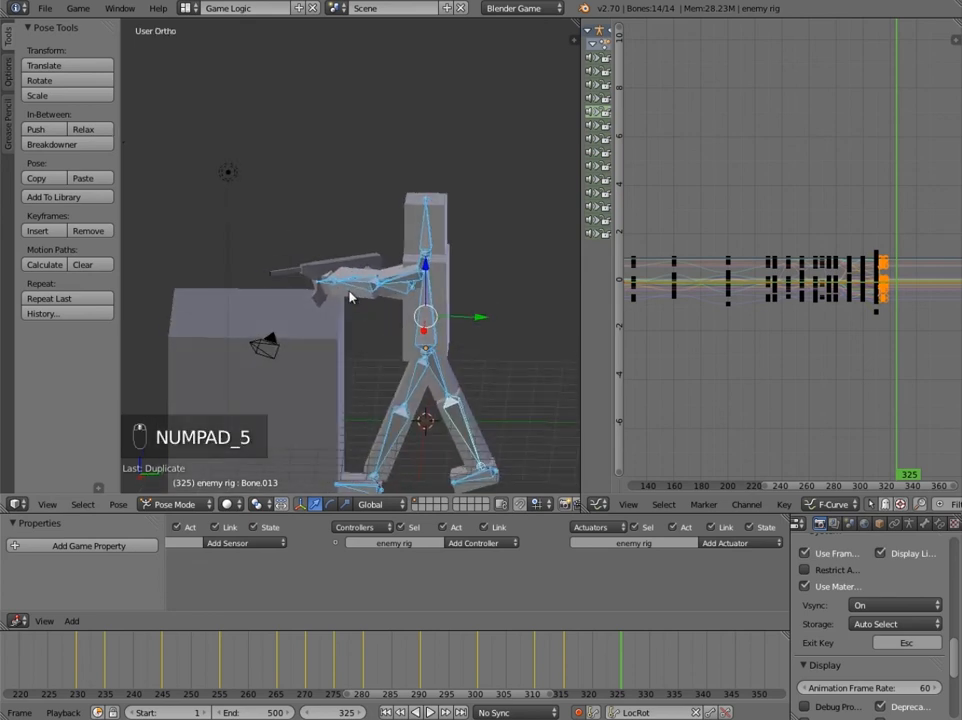
{"action": "key", "text": "KP_3"}
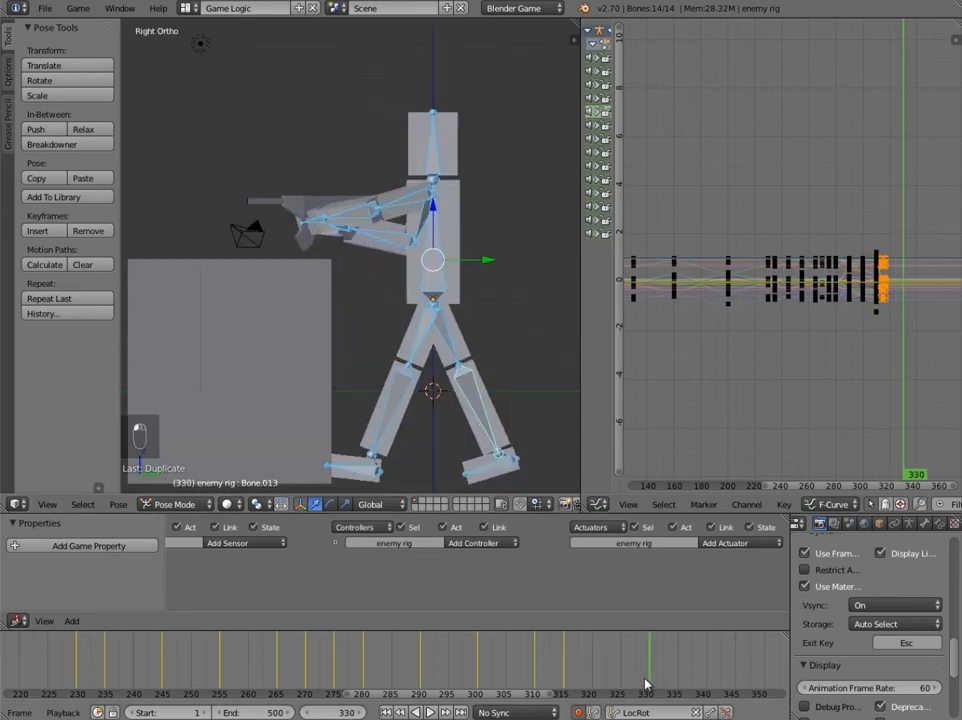
{"action": "right_click", "coordinate": [366, 217]}
{"action": "scroll", "coordinate": [366, 217], "scroll_direction": "up", "scroll_amount": 2}
{"action": "middle_click_drag", "start_coordinate": [366, 217], "coordinate": [353, 323], "text": "shift"}
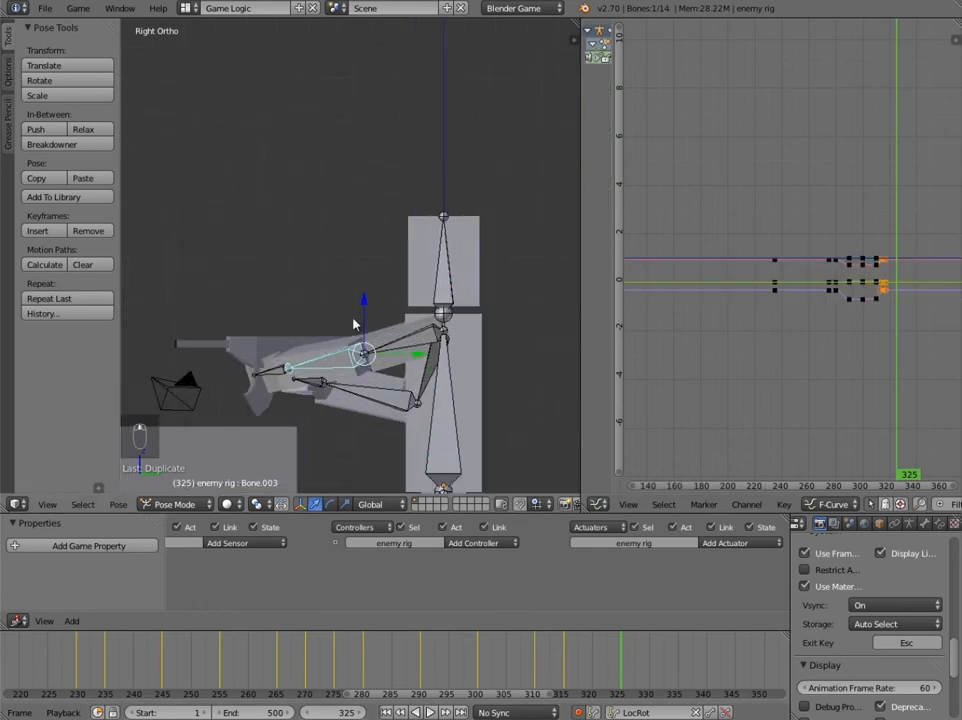
{"action": "key", "text": "g"}
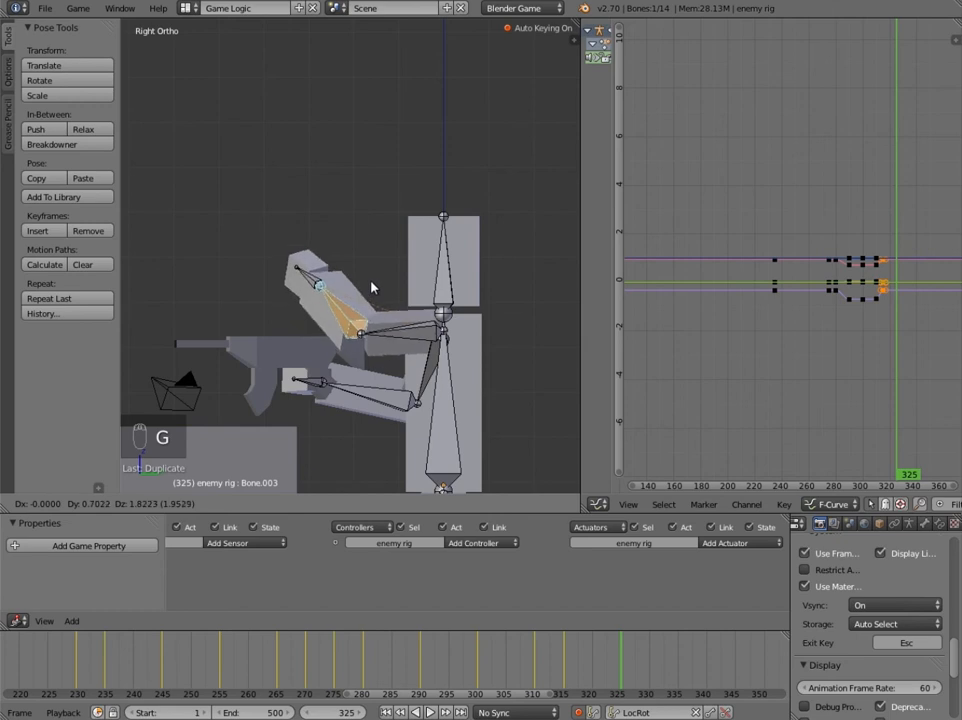
{"action": "left_click", "coordinate": [381, 270]}
Raise the other forearm (Bone.006) at frame 325 and fine-tune the arms into a hands-up pose.
{"action": "right_click", "coordinate": [377, 397]}
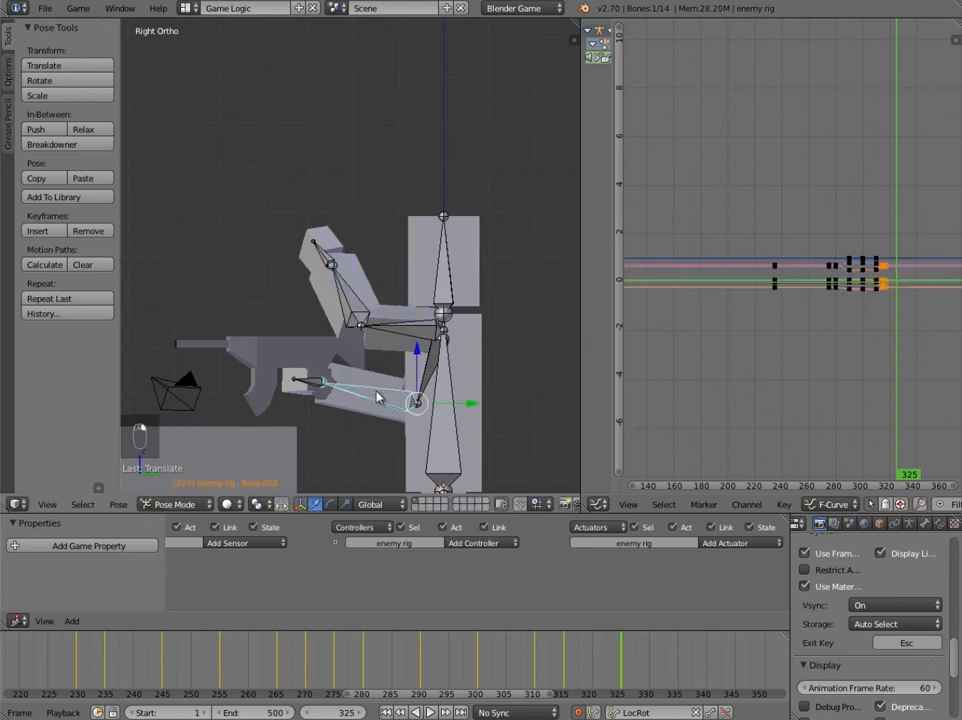
{"action": "key", "text": "g"}
{"action": "left_click", "coordinate": [372, 340]}
{"action": "middle_click_drag", "start_coordinate": [372, 340], "coordinate": [337, 361]}
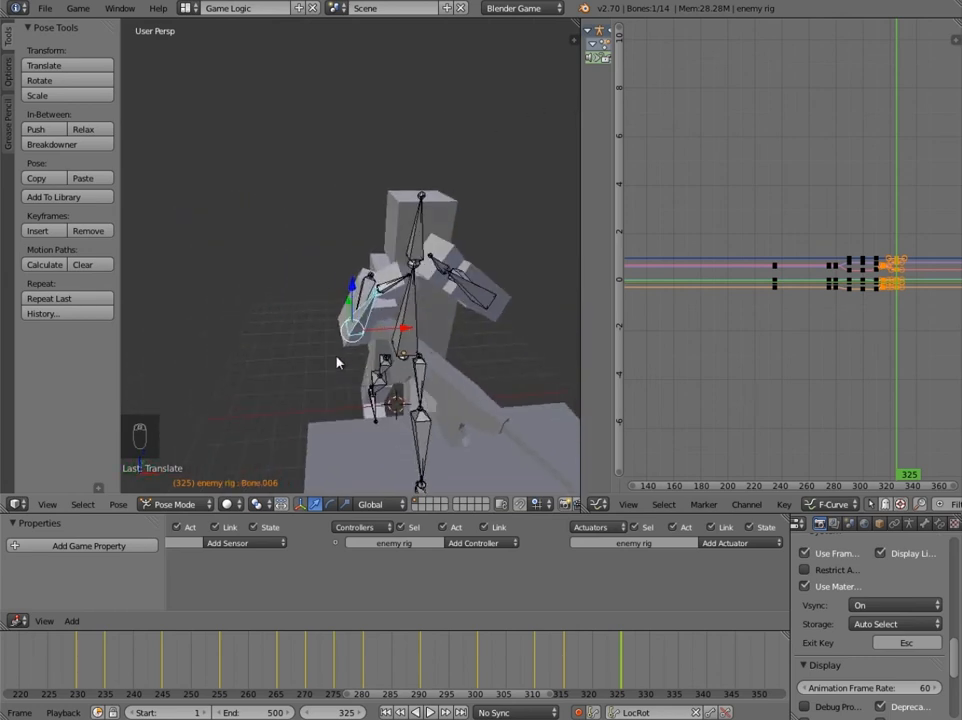
{"action": "key", "text": "KP_3"}
{"action": "key", "text": "g"}
{"action": "left_click", "coordinate": [369, 305]}
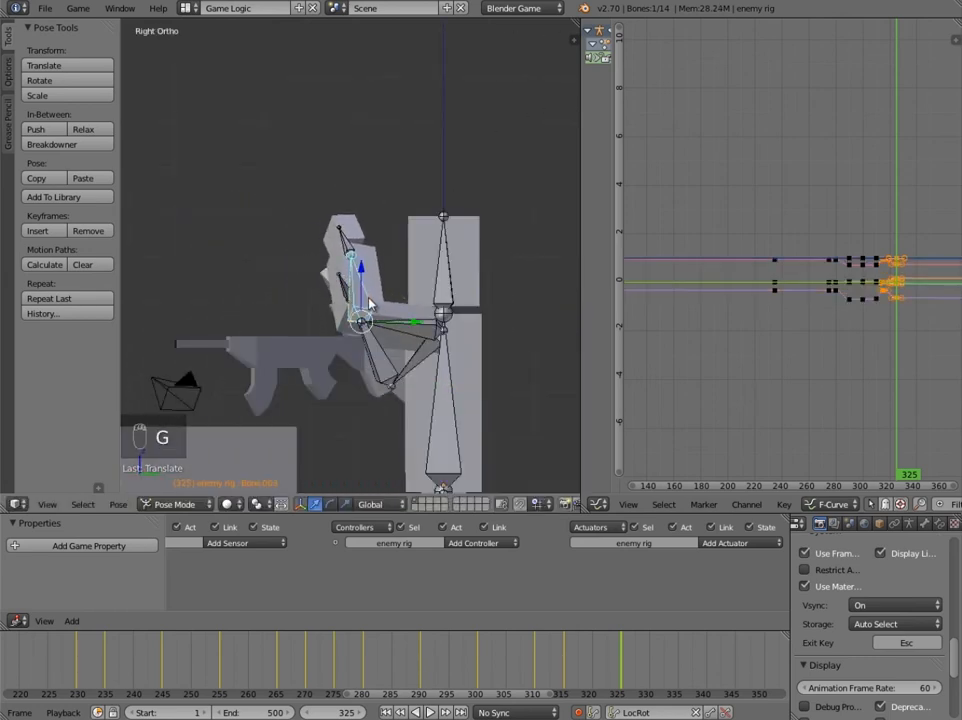
Scrub the animation between about frames 312 and 333 to review the hands-up motion.
{"action": "left_click_drag", "start_coordinate": [483, 653], "coordinate": [645, 664]}
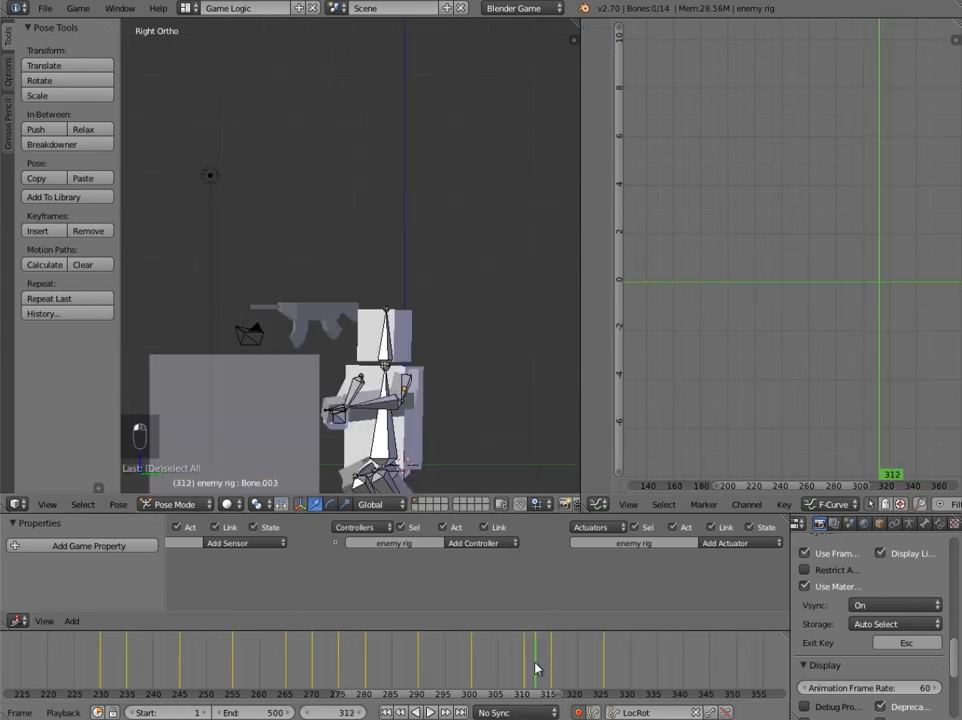
{"action": "left_click_drag", "start_coordinate": [523, 667], "coordinate": [604, 672]}
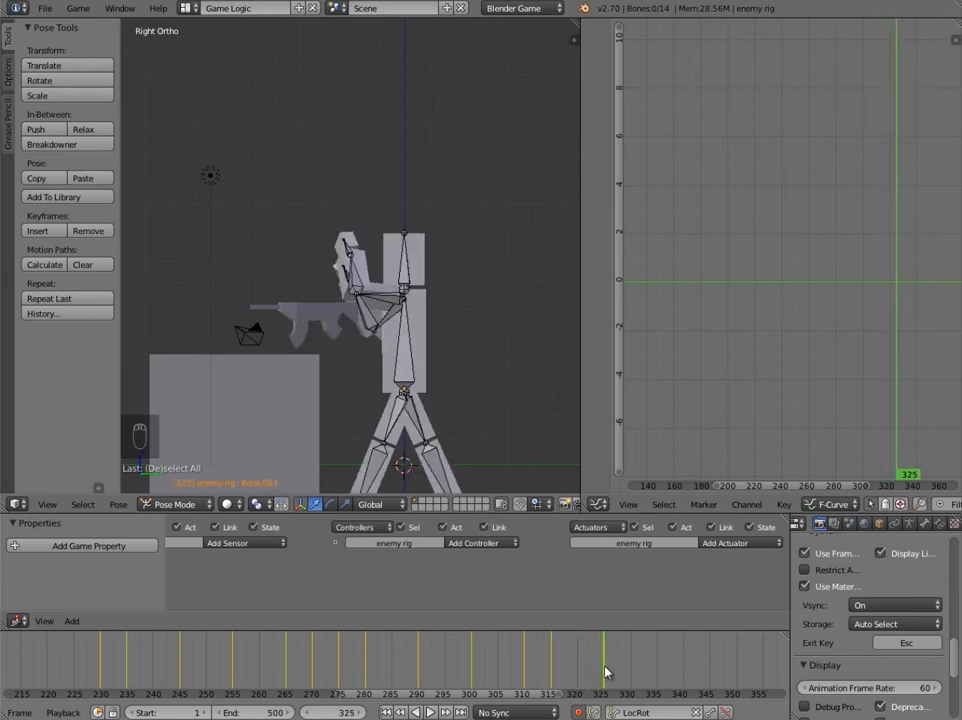
{"action": "left_click_drag", "start_coordinate": [606, 672], "coordinate": [647, 677]}
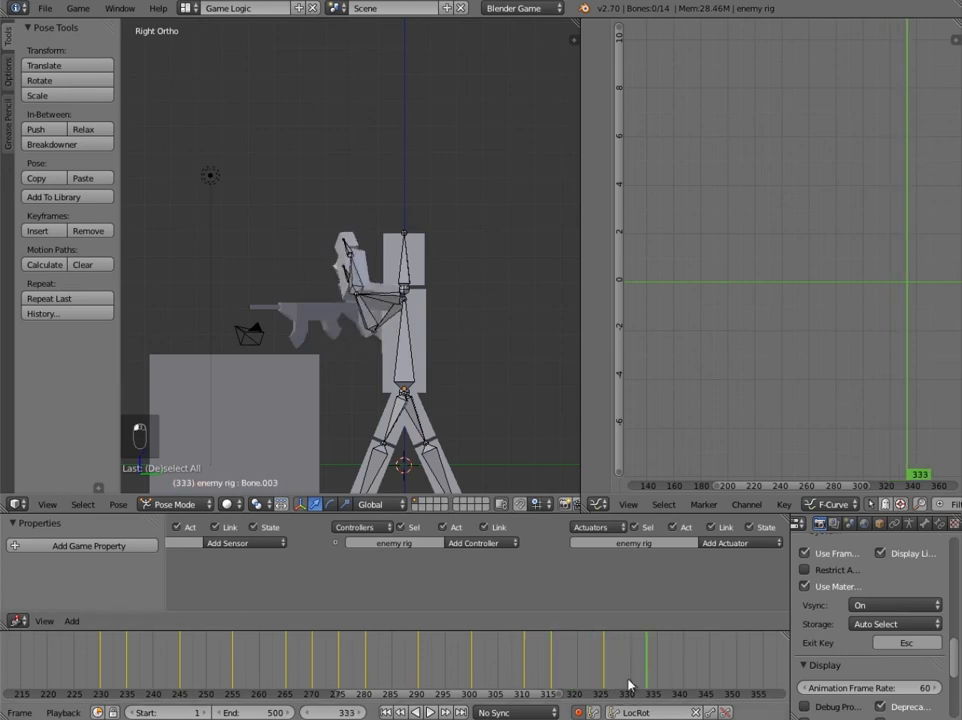
{"action": "middle_click_drag", "start_coordinate": [290, 310], "coordinate": [371, 359]}
{"action": "scroll", "coordinate": [371, 359], "scroll_direction": "up", "scroll_amount": 4}
Duplicate all bones' keyframes at frame 315 along the X axis to frame 335.
{"action": "mouse_move", "coordinate": [548, 648]}
{"action": "left_mouse_down"}
{"action": "mouse_move", "coordinate": [560, 663]}
{"action": "mouse_move", "coordinate": [552, 661]}
{"action": "left_mouse_up"}
{"action": "scroll", "coordinate": [409, 313], "scroll_direction": "down", "scroll_amount": 5}
{"action": "key", "text": "a"}
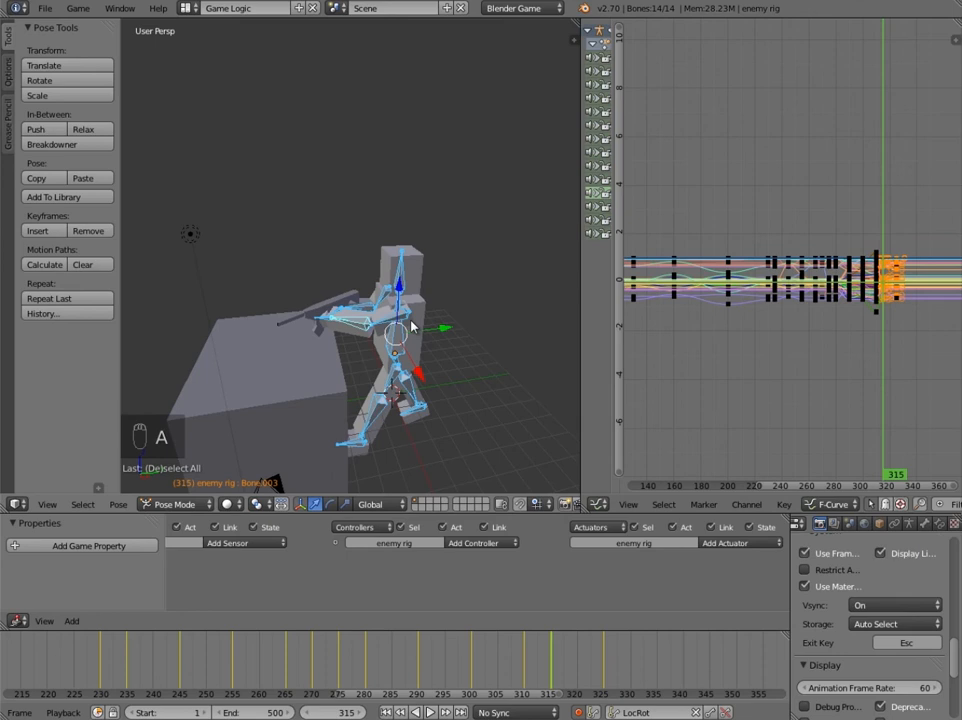
{"action": "key", "text": "a"}
{"action": "key", "text": "a"}
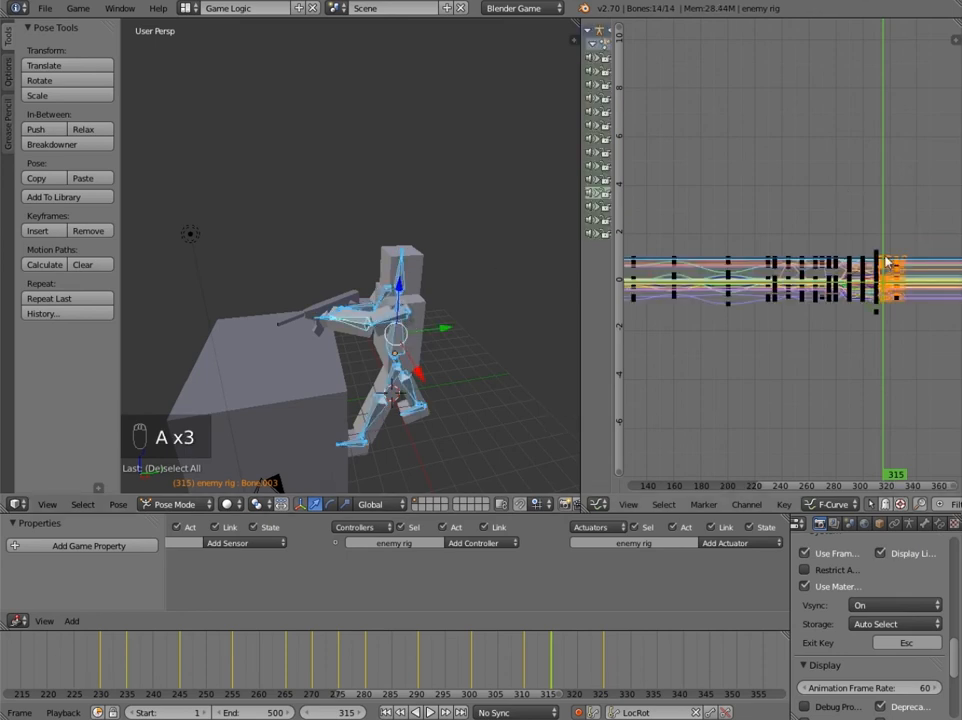
{"action": "key", "text": "a"}
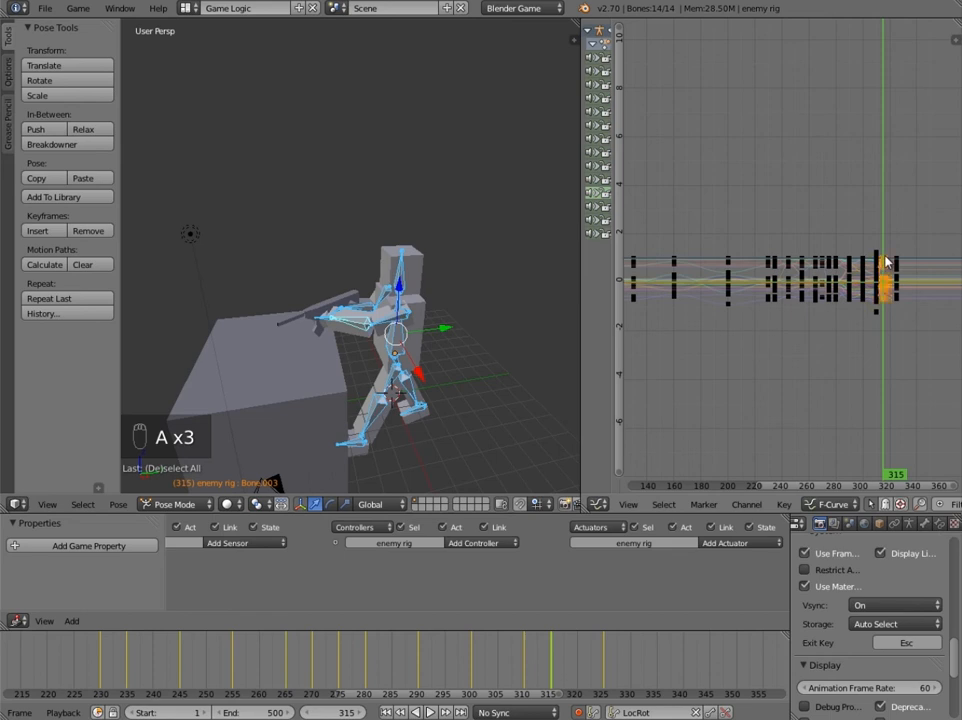
{"action": "key", "text": "shift+d"}
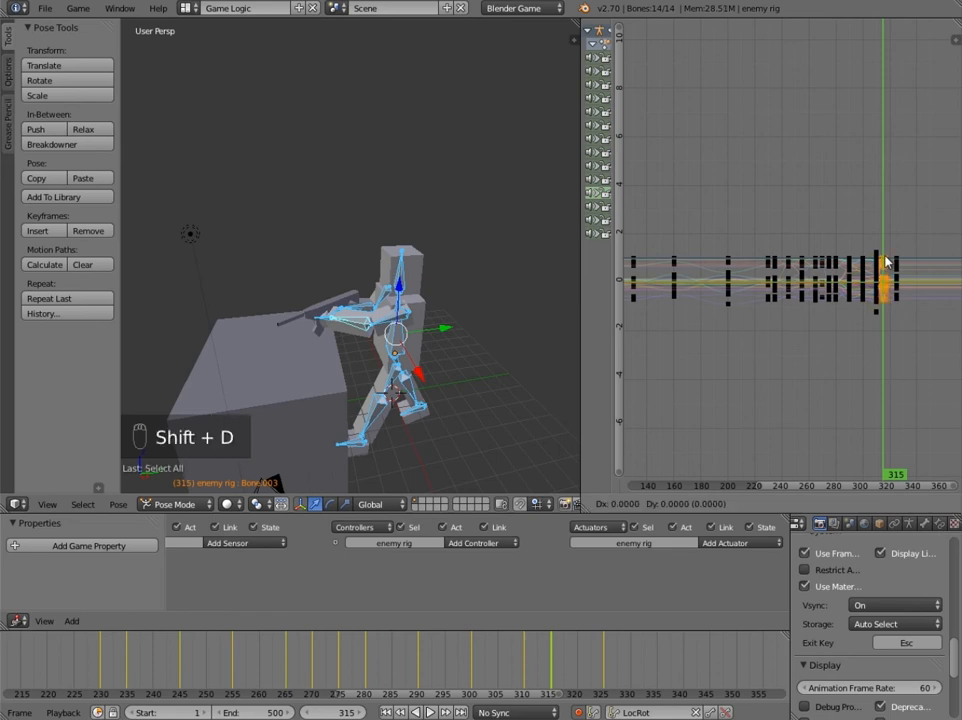
{"action": "key", "text": "x"}
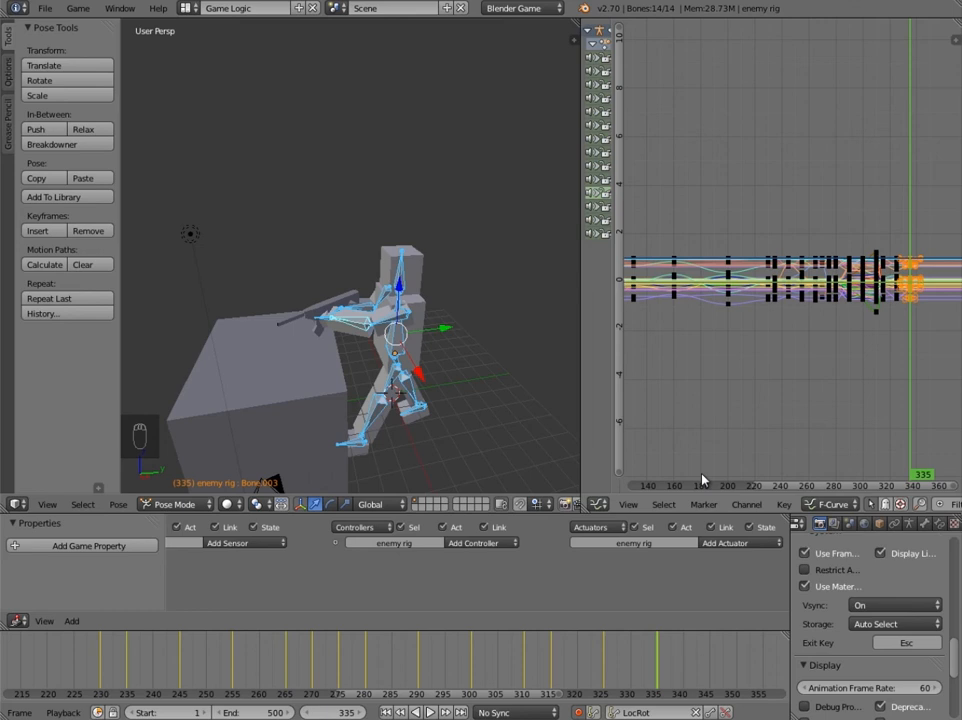
Move the duplicated keyframes back along the X axis to frame 330.
{"action": "key", "text": "g"}
{"action": "key", "text": "x"}
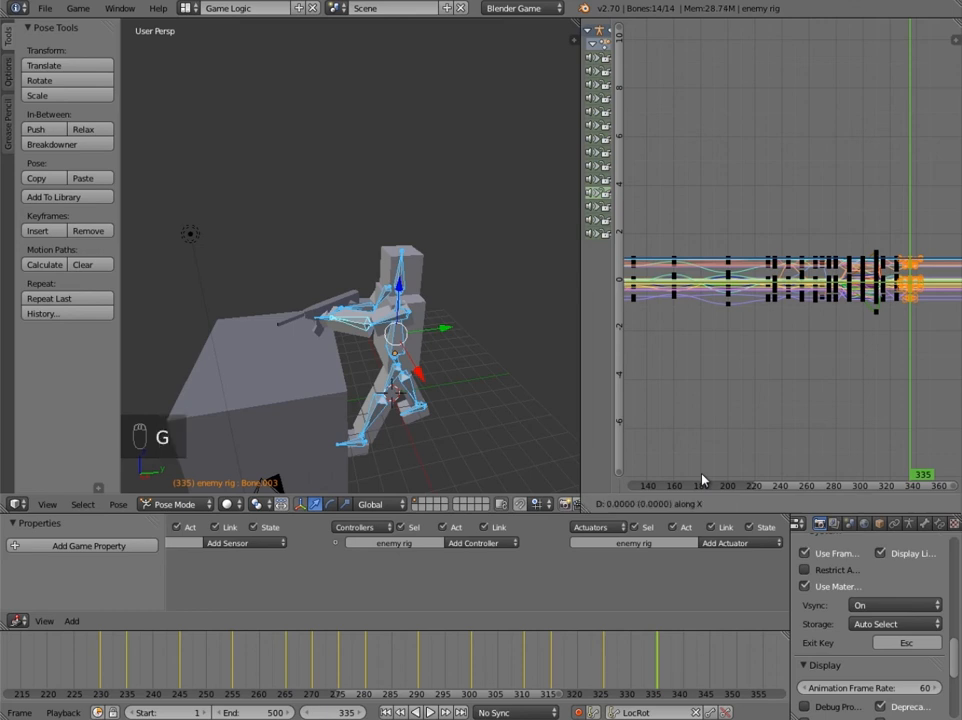
{"action": "left_click", "coordinate": [702, 479]}
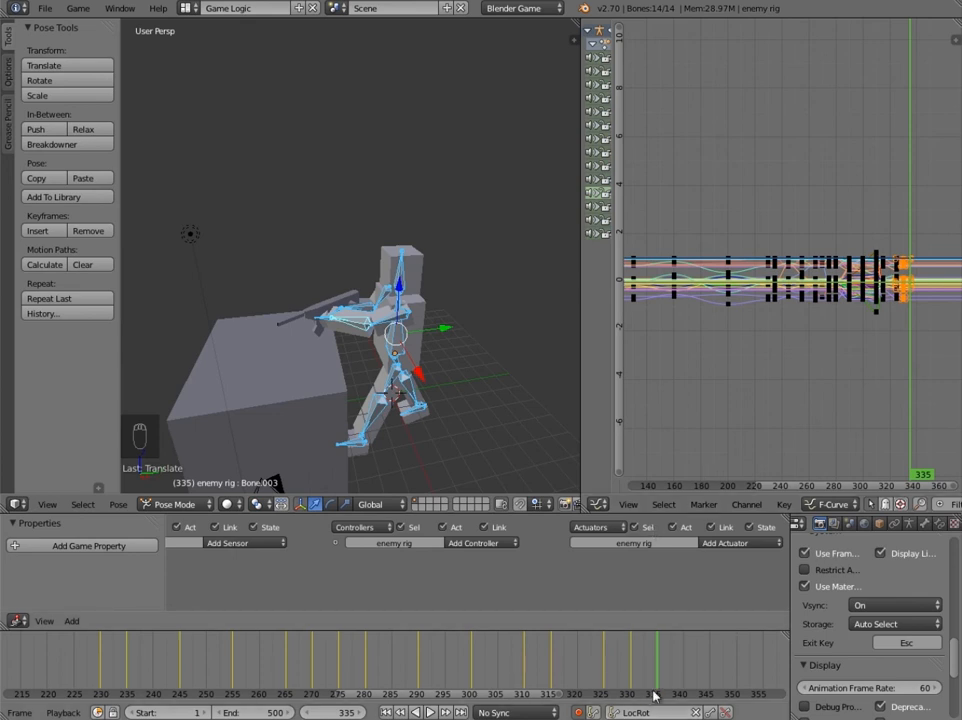
At frame 315, pull the front lower leg (Bone.009) back toward the body in the right orthographic view.
{"action": "left_click_drag", "start_coordinate": [543, 680], "coordinate": [552, 657]}
{"action": "scroll", "coordinate": [413, 354], "scroll_direction": "down", "scroll_amount": 3}
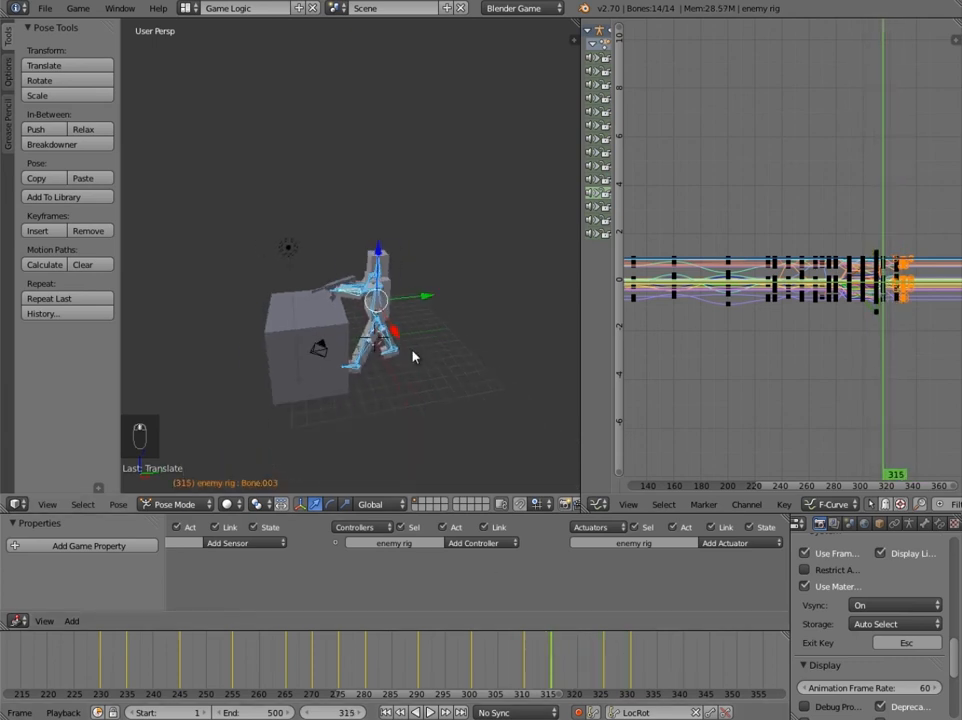
{"action": "key", "text": "KP_1"}
{"action": "key", "text": "KP_3"}
{"action": "scroll", "coordinate": [396, 433], "scroll_direction": "up", "scroll_amount": 5}
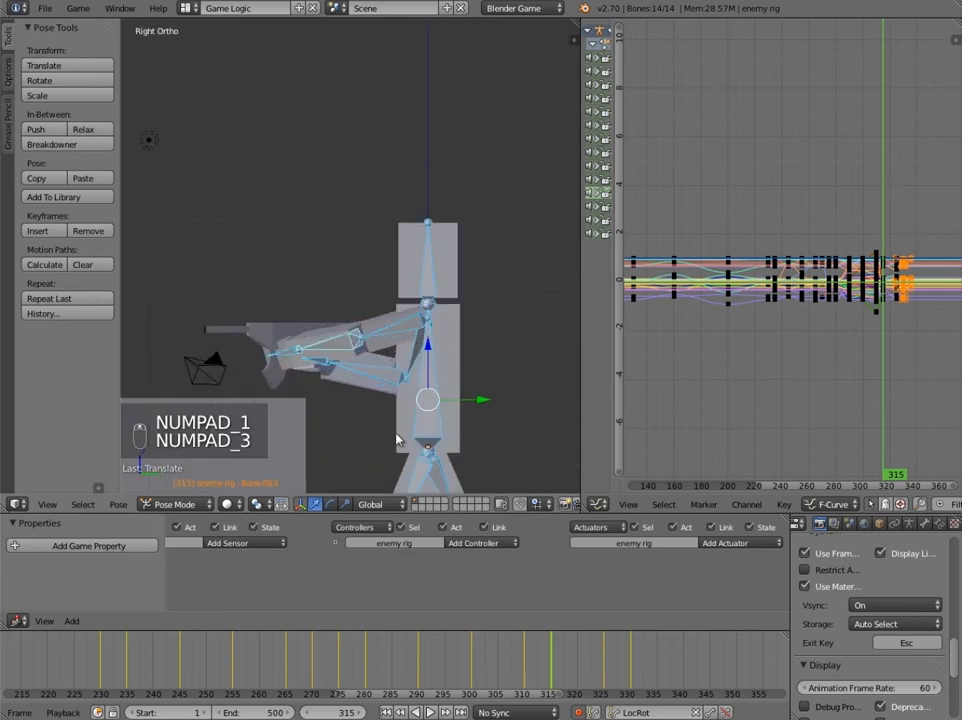
{"action": "middle_click_drag", "start_coordinate": [396, 433], "coordinate": [326, 142], "text": "shift"}
{"action": "right_click", "coordinate": [328, 311]}
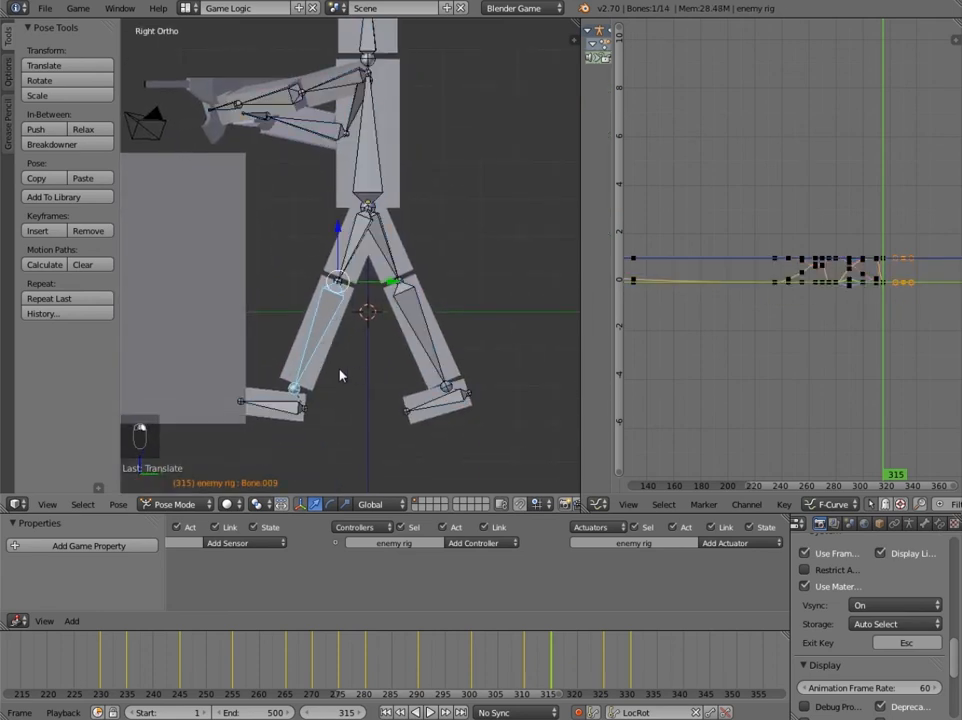
{"action": "key", "text": "g"}
{"action": "left_click", "coordinate": [376, 379]}
{"action": "middle_click_drag", "start_coordinate": [361, 334], "coordinate": [373, 274], "text": "shift"}
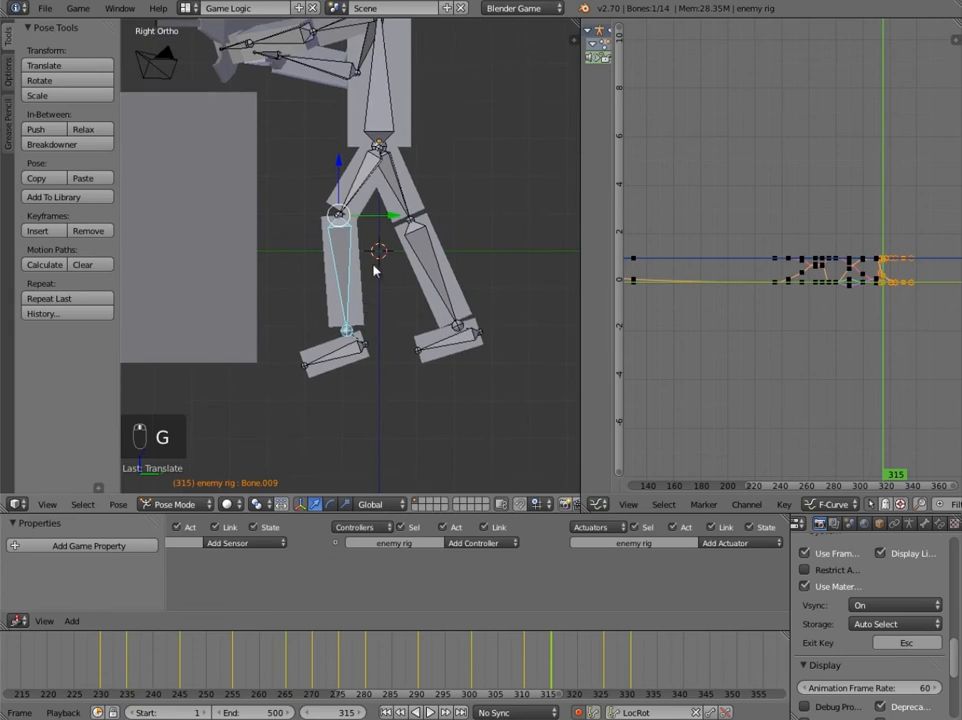
{"action": "key", "text": "g"}
{"action": "left_click", "coordinate": [389, 250]}
Level the front foot (Bone.011) at frame 315 and lower the shin so the leg stands upright.
{"action": "right_click", "coordinate": [362, 341]}
{"action": "key", "text": "r"}
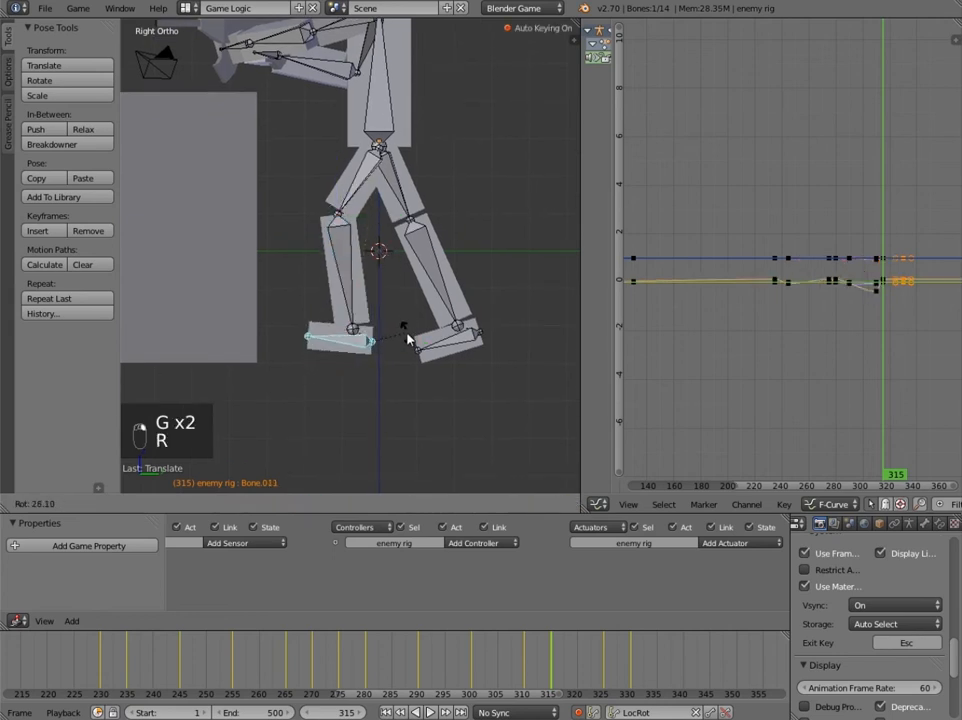
{"action": "left_click", "coordinate": [369, 337]}
{"action": "right_click", "coordinate": [339, 305]}
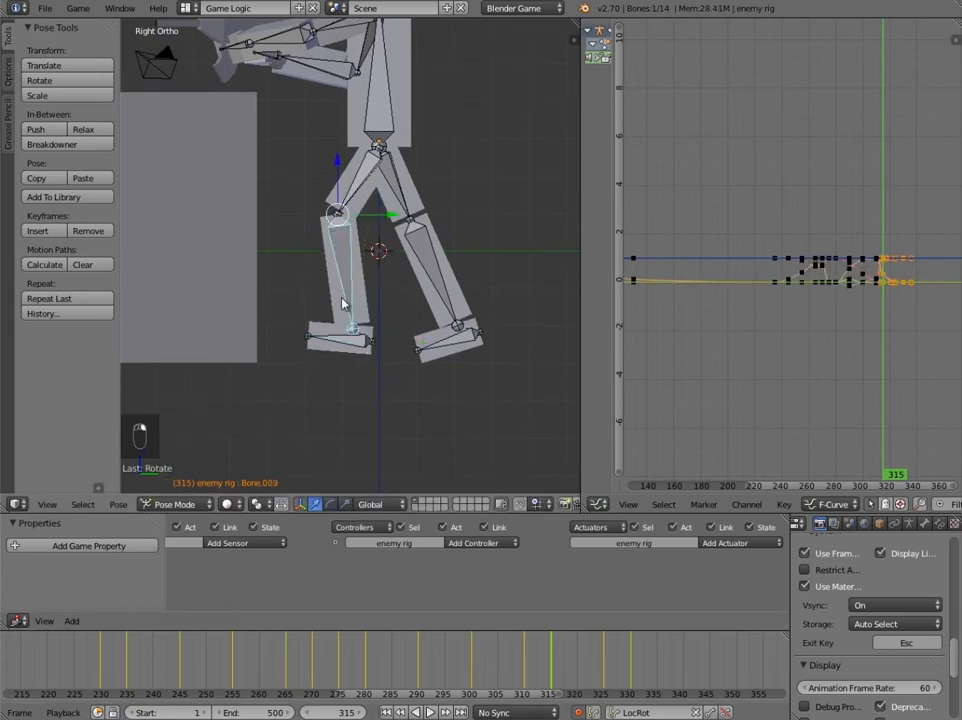
{"action": "key", "text": "g"}
{"action": "left_click", "coordinate": [341, 318]}
{"action": "right_click", "coordinate": [363, 356]}
{"action": "key", "text": "r"}
{"action": "left_click", "coordinate": [408, 338]}
{"action": "right_click", "coordinate": [434, 299]}
{"action": "key", "text": "g"}
{"action": "left_click", "coordinate": [429, 300]}
{"action": "key", "text": "ctrl+z"}
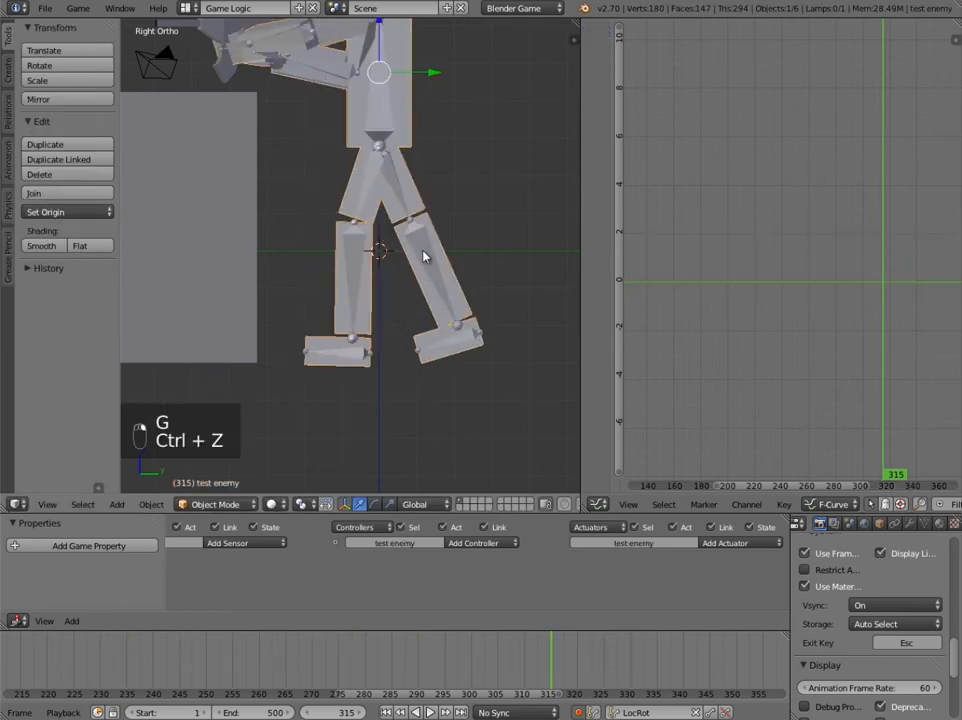
Bring the rear lower leg (Bone.013) in under the body at frame 315 and adjust its rotation.
{"action": "right_click", "coordinate": [423, 252]}
{"action": "key", "text": "g"}
{"action": "left_click", "coordinate": [380, 310]}
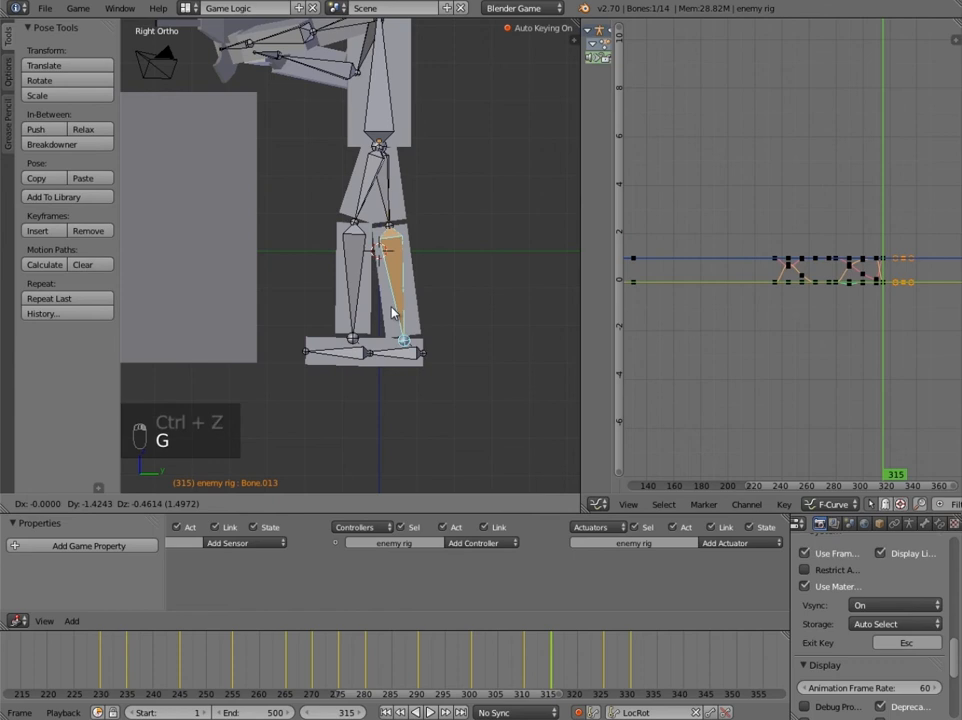
{"action": "key", "text": "r"}
{"action": "left_click", "coordinate": [468, 307]}
{"action": "key", "text": "g"}
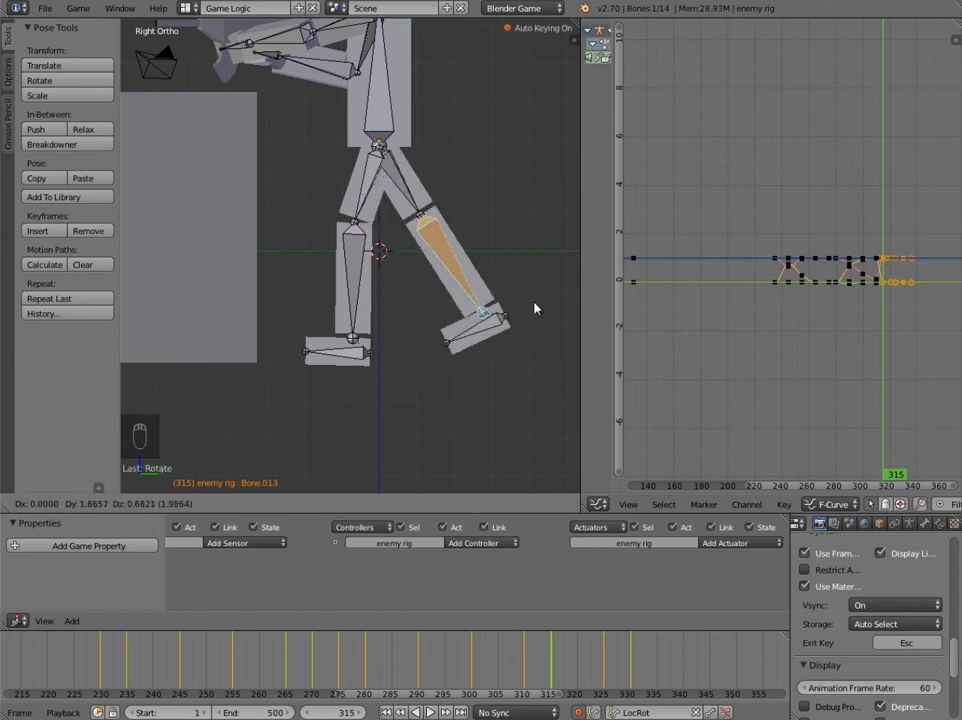
{"action": "left_click", "coordinate": [510, 308]}
{"action": "key", "text": "r"}
{"action": "left_click", "coordinate": [490, 313]}
Try swinging the rear lower leg to different positions and angles, and undo the last move.
{"action": "key", "text": "g"}
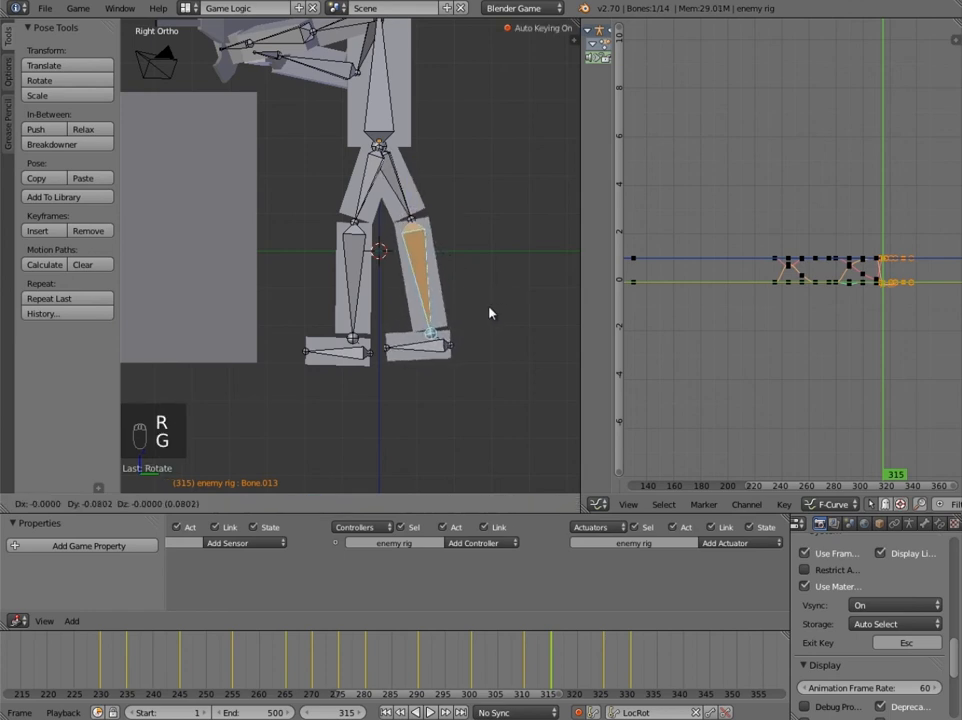
{"action": "left_click", "coordinate": [135, 255]}
{"action": "key", "text": "r"}
{"action": "left_click", "coordinate": [400, 345]}
{"action": "key", "text": "g"}
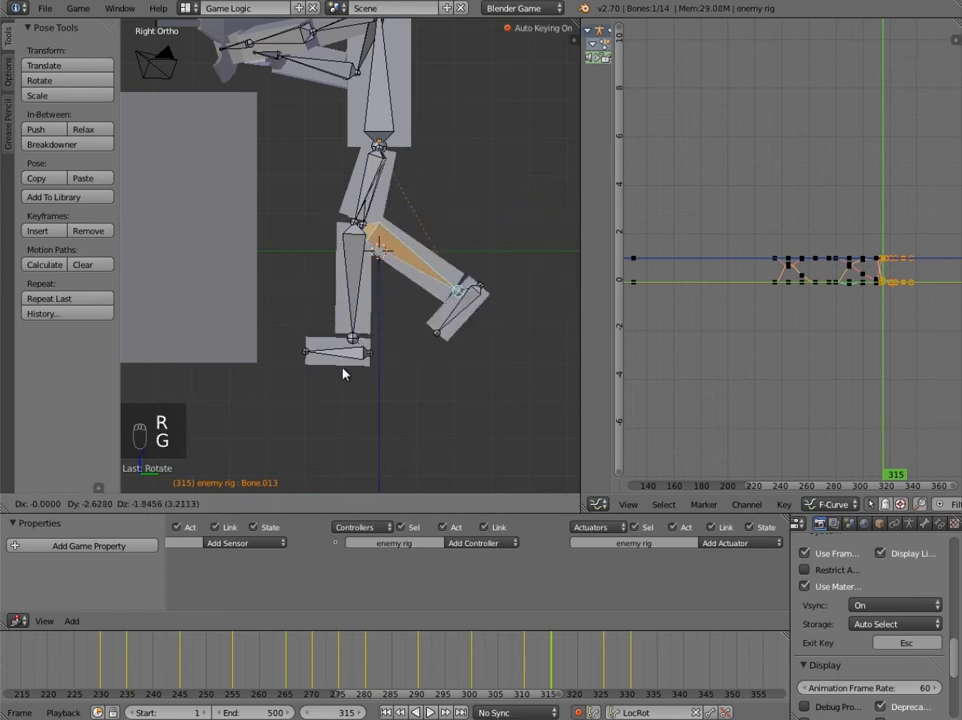
{"action": "left_click", "coordinate": [345, 411]}
{"action": "key", "text": "ctrl+z"}
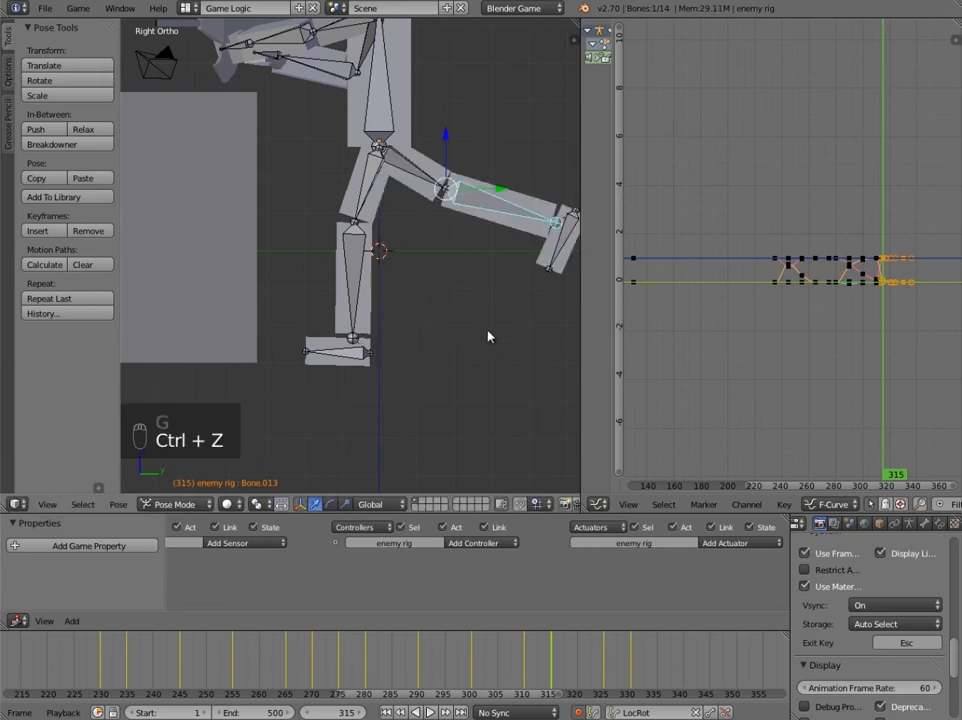
Rotate and move the rear lower leg so its foot rests flat directly behind the front foot at frame 315.
{"action": "key", "text": "r"}
{"action": "left_click", "coordinate": [507, 303]}
{"action": "key", "text": "g"}
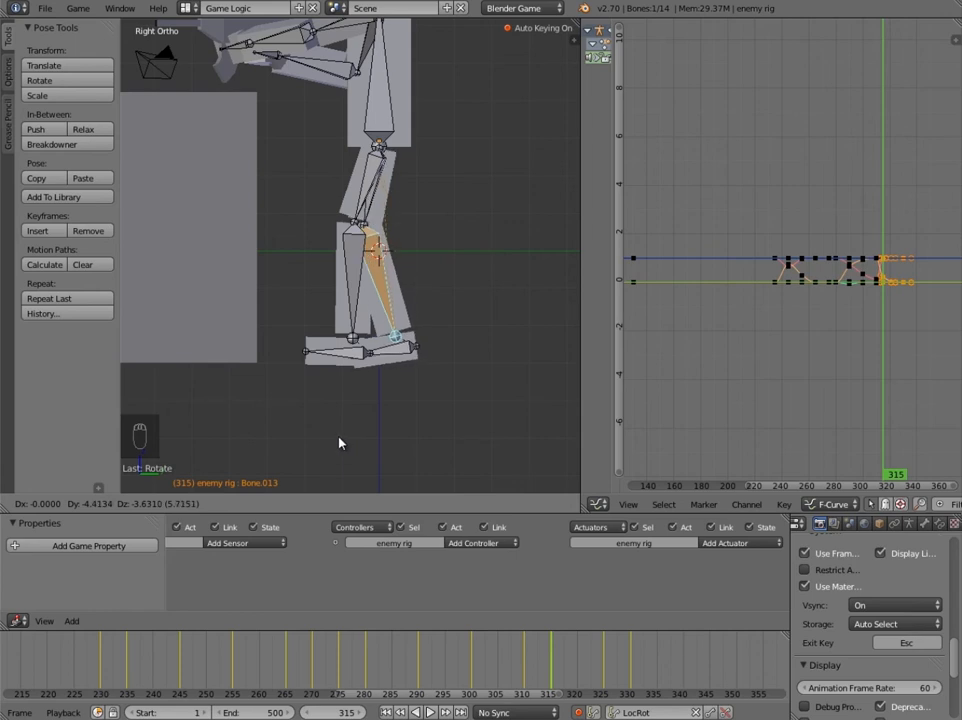
{"action": "left_click", "coordinate": [337, 445]}
{"action": "key", "text": "g"}
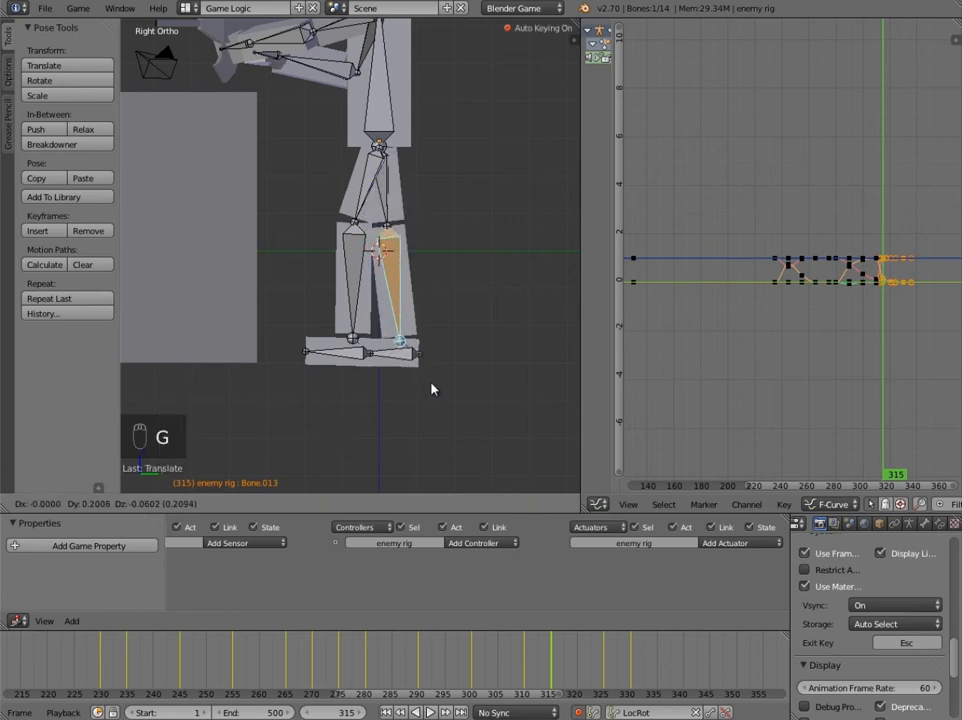
{"action": "left_click", "coordinate": [434, 389]}
{"action": "middle_click_drag", "start_coordinate": [434, 389], "coordinate": [275, 378]}
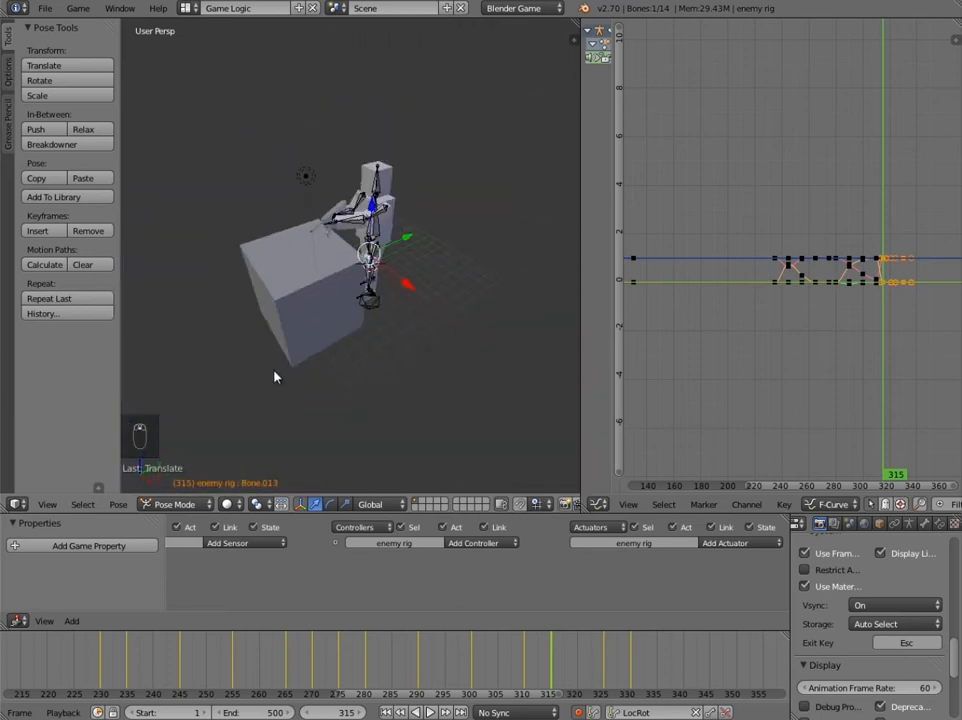
Scrub the timeline between frames 315 and 330 to check the leg poses in side view.
{"action": "key", "text": "Left"}
{"action": "scroll", "coordinate": [420, 355], "scroll_direction": "up", "scroll_amount": 5}
{"action": "left_click_drag", "start_coordinate": [496, 650], "coordinate": [631, 660]}
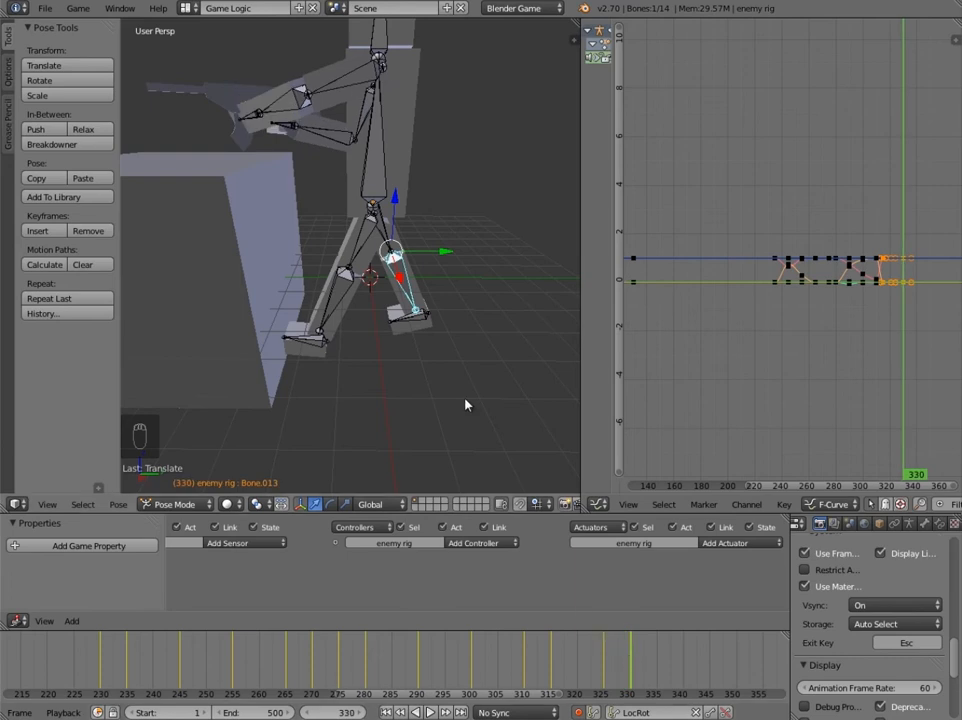
{"action": "key", "text": "KP_3"}
{"action": "scroll", "coordinate": [412, 348], "scroll_direction": "up", "scroll_amount": 5}
{"action": "scroll", "coordinate": [432, 313], "scroll_direction": "down", "scroll_amount": 4}
{"action": "mouse_move", "coordinate": [560, 665]}
{"action": "left_mouse_down"}
{"action": "mouse_move", "coordinate": [547, 669]}
{"action": "mouse_move", "coordinate": [569, 670]}
{"action": "mouse_move", "coordinate": [551, 674]}
{"action": "left_mouse_up"}
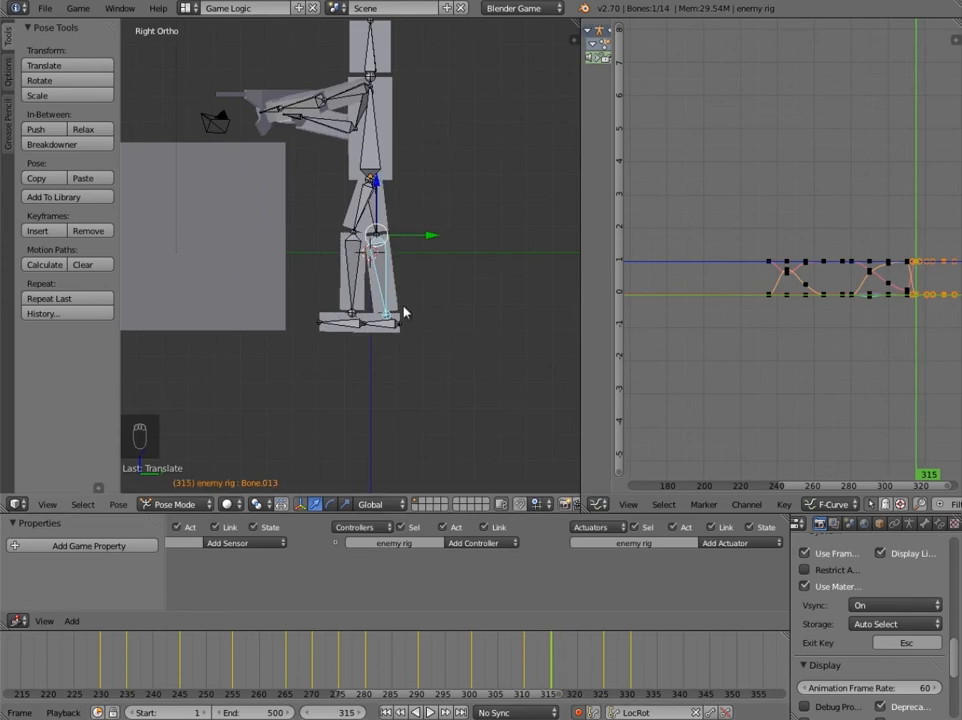
Select all bones of the rig and duplicate their frame 315 keyframes with a 15-frame offset.
{"action": "key", "text": "a"}
{"action": "key", "text": "a"}
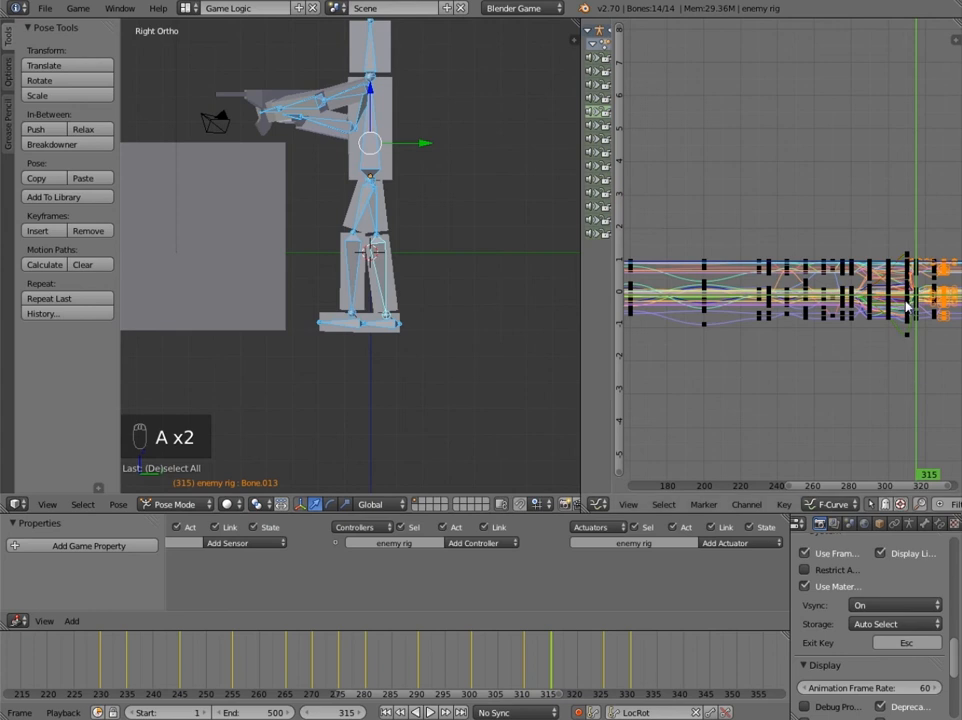
{"action": "key", "text": "a"}
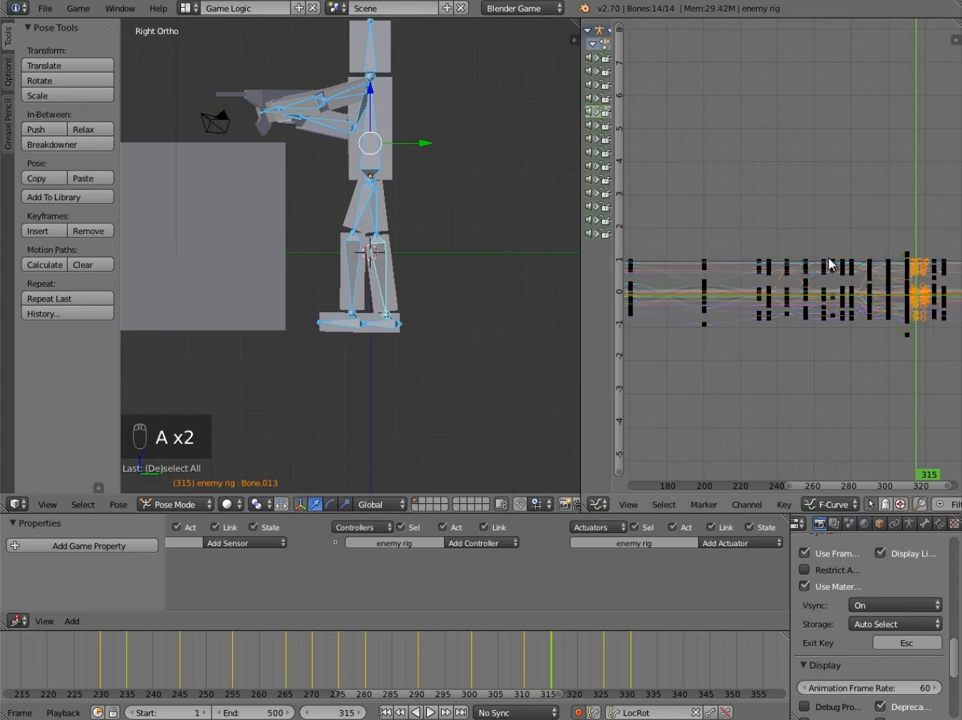
{"action": "key", "text": "shift+d"}
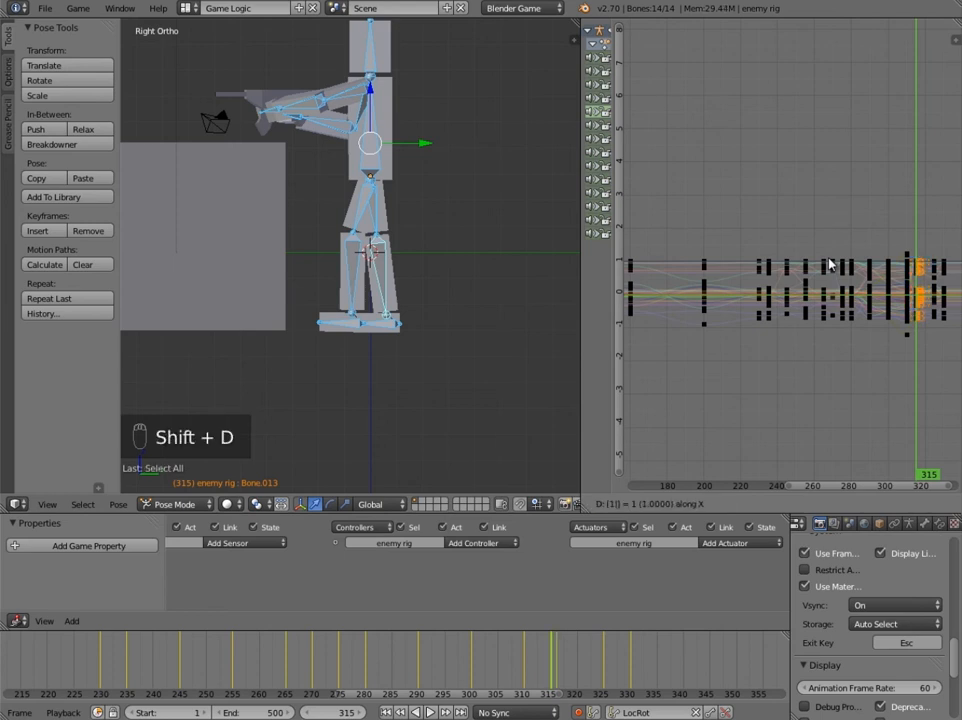
{"action": "type", "text": "15"}
{"action": "left_click", "coordinate": [830, 264]}
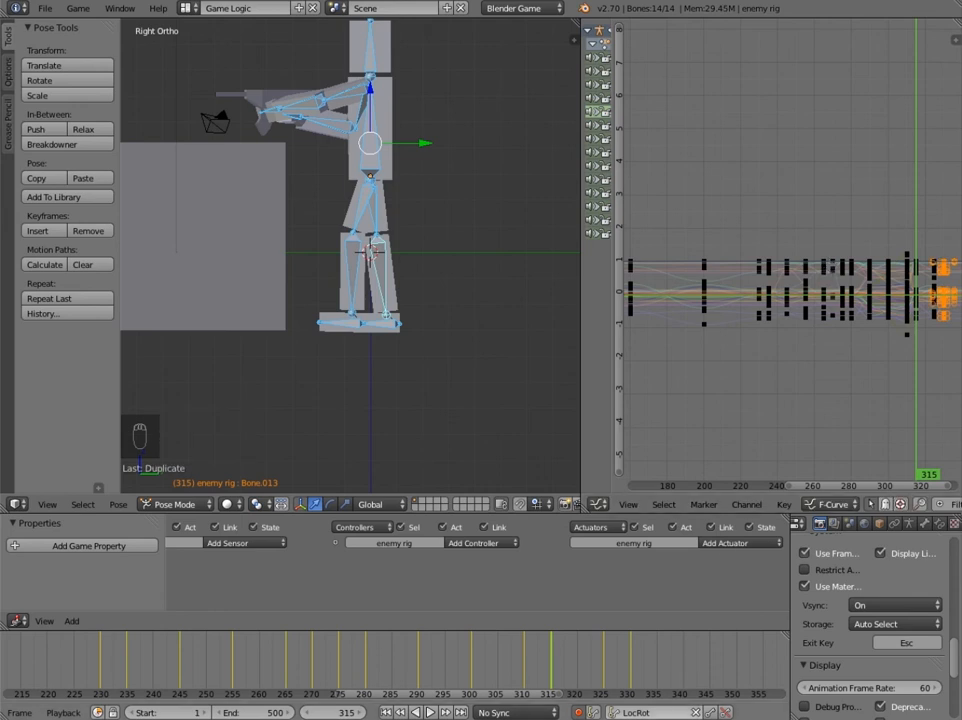
Review the duplicated motion, check the Close combat entry in the Notepad list of enemy states, and return to Blender.
{"action": "mouse_move", "coordinate": [554, 672]}
{"action": "left_mouse_down"}
{"action": "mouse_move", "coordinate": [623, 668]}
{"action": "mouse_move", "coordinate": [575, 664]}
{"action": "mouse_move", "coordinate": [549, 668]}
{"action": "mouse_move", "coordinate": [652, 672]}
{"action": "mouse_move", "coordinate": [537, 680]}
{"action": "mouse_move", "coordinate": [567, 683]}
{"action": "left_mouse_up"}
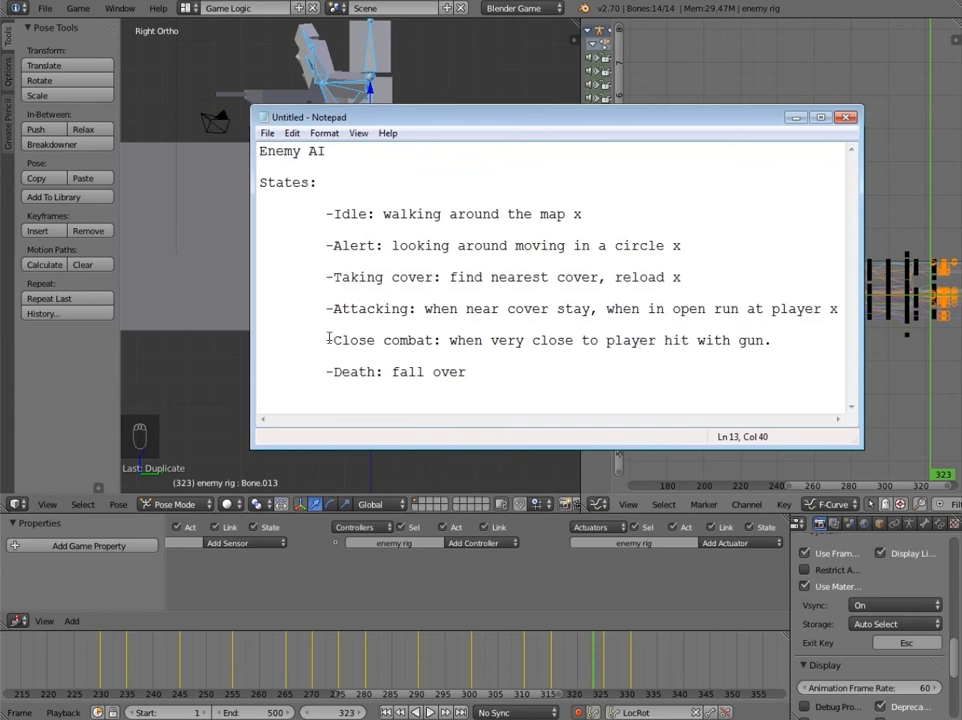
{"action": "left_click_drag", "start_coordinate": [328, 338], "coordinate": [427, 345]}
{"action": "left_click", "coordinate": [798, 337]}
{"action": "left_click", "coordinate": [353, 19]}
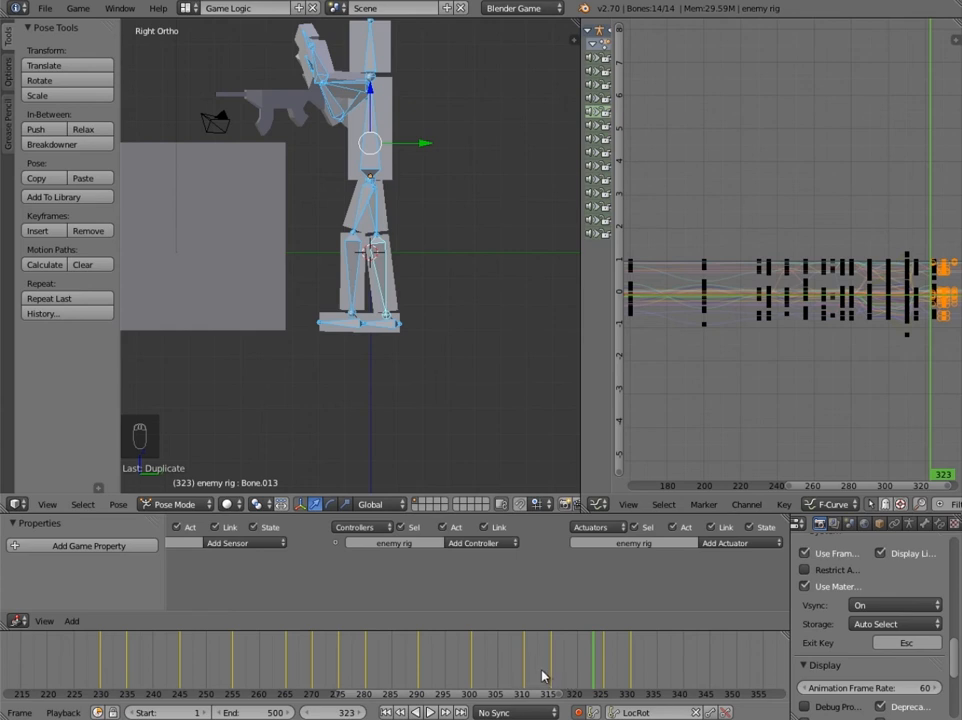
At frame 335, bring the front lower leg back under the body and rotate it closer to upright.
{"action": "middle_click_drag", "start_coordinate": [377, 318], "coordinate": [489, 313]}
{"action": "middle_click_drag", "start_coordinate": [452, 303], "coordinate": [419, 307]}
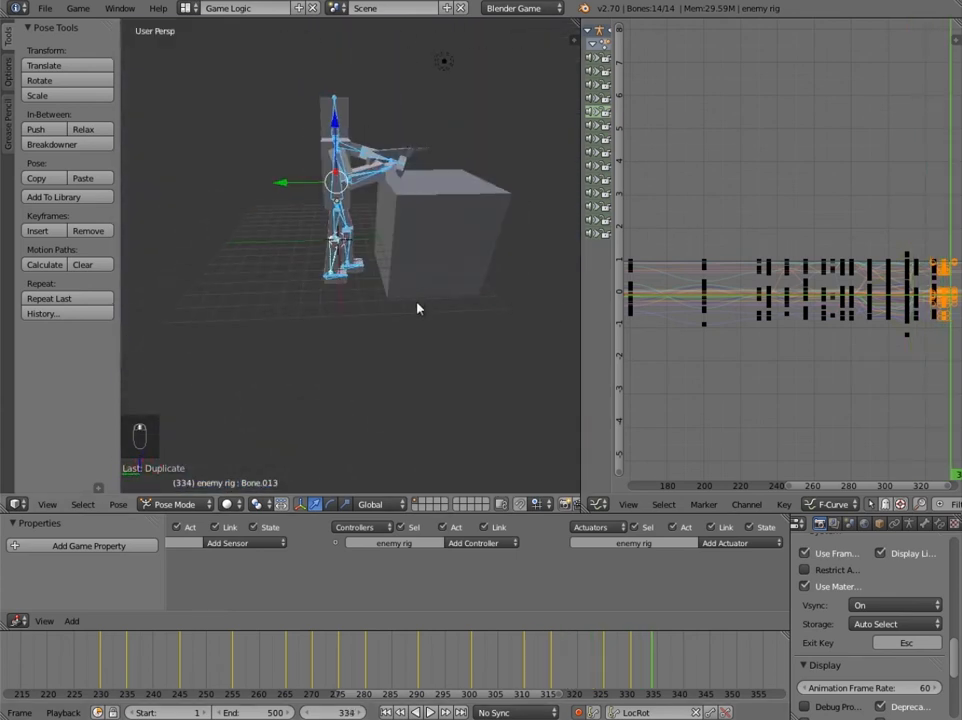
{"action": "left_click", "coordinate": [628, 660]}
{"action": "left_click_drag", "start_coordinate": [628, 660], "coordinate": [656, 664]}
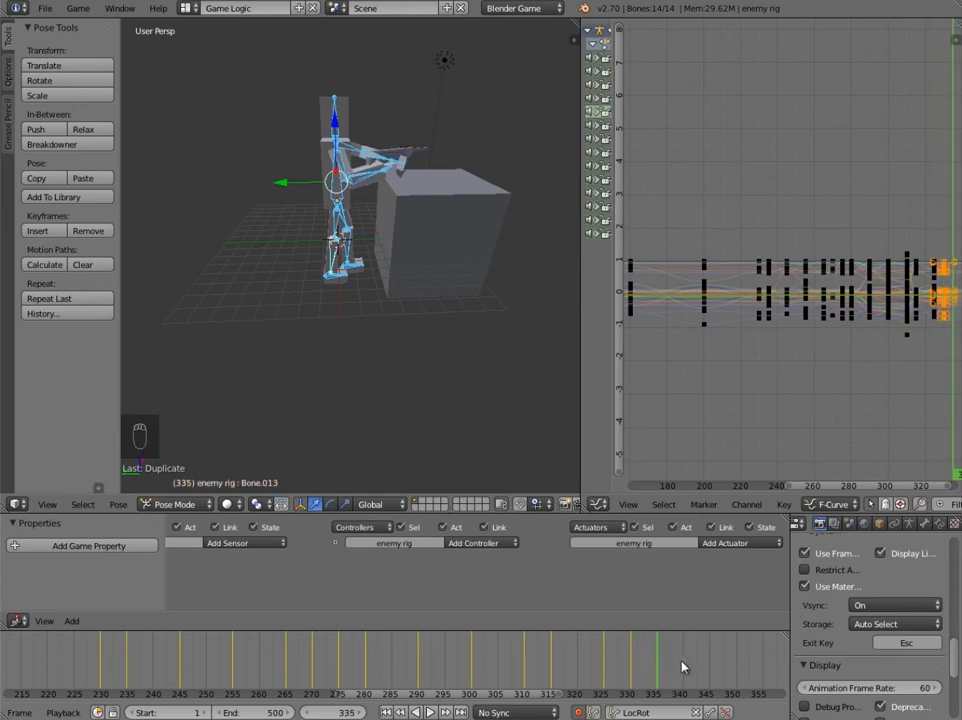
{"action": "middle_click_drag", "start_coordinate": [682, 666], "coordinate": [622, 698]}
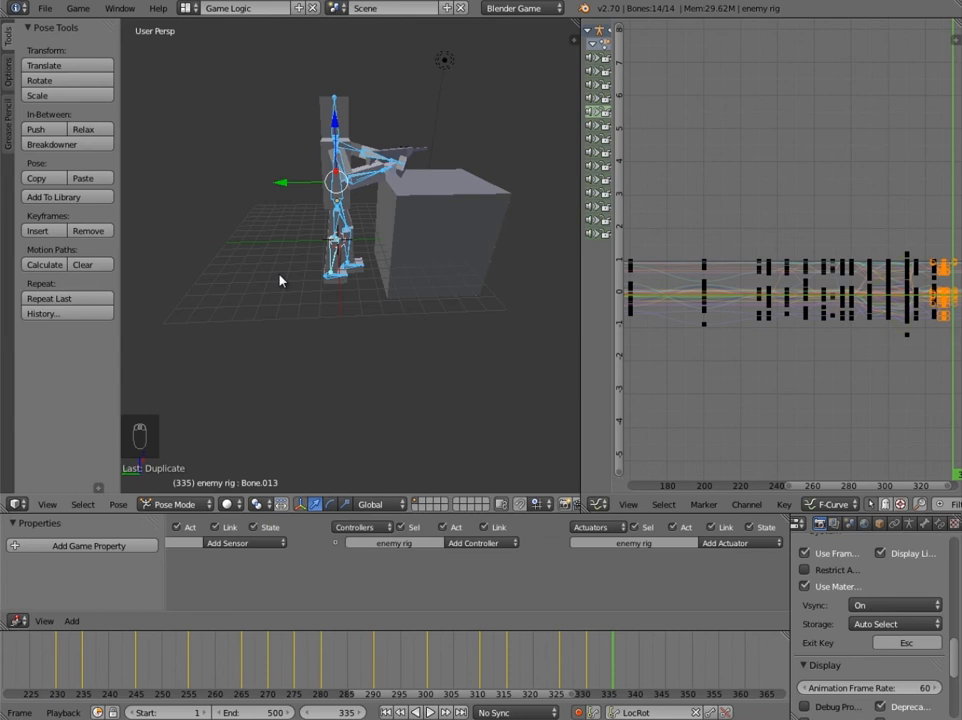
{"action": "key", "text": "KP_1"}
{"action": "key", "text": "KP_3"}
{"action": "scroll", "coordinate": [282, 275], "scroll_direction": "up", "scroll_amount": 6}
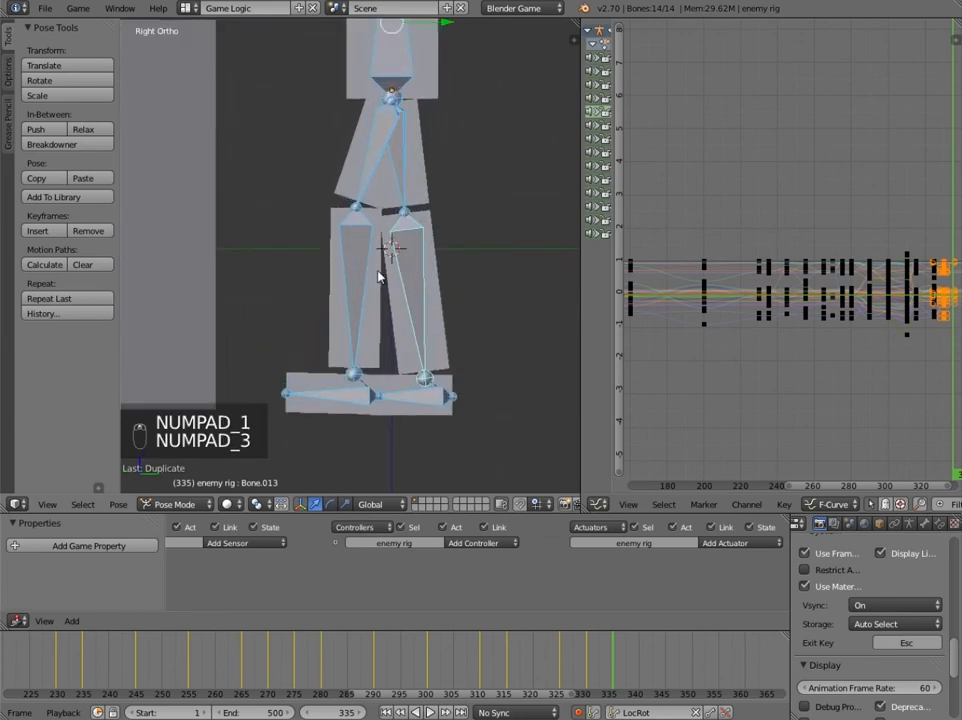
{"action": "right_click", "coordinate": [370, 275]}
{"action": "scroll", "coordinate": [400, 255], "scroll_direction": "down", "scroll_amount": 4}
{"action": "left_click_drag", "start_coordinate": [404, 230], "coordinate": [431, 234]}
{"action": "key", "text": "r"}
{"action": "left_click", "coordinate": [419, 259]}
{"action": "key", "text": "r"}
{"action": "left_click", "coordinate": [435, 241]}
Move the rear lower leg (Bone.013) forward beneath the body at frame 335 and adjust its angle.
{"action": "right_click", "coordinate": [393, 272]}
{"action": "key", "text": "g"}
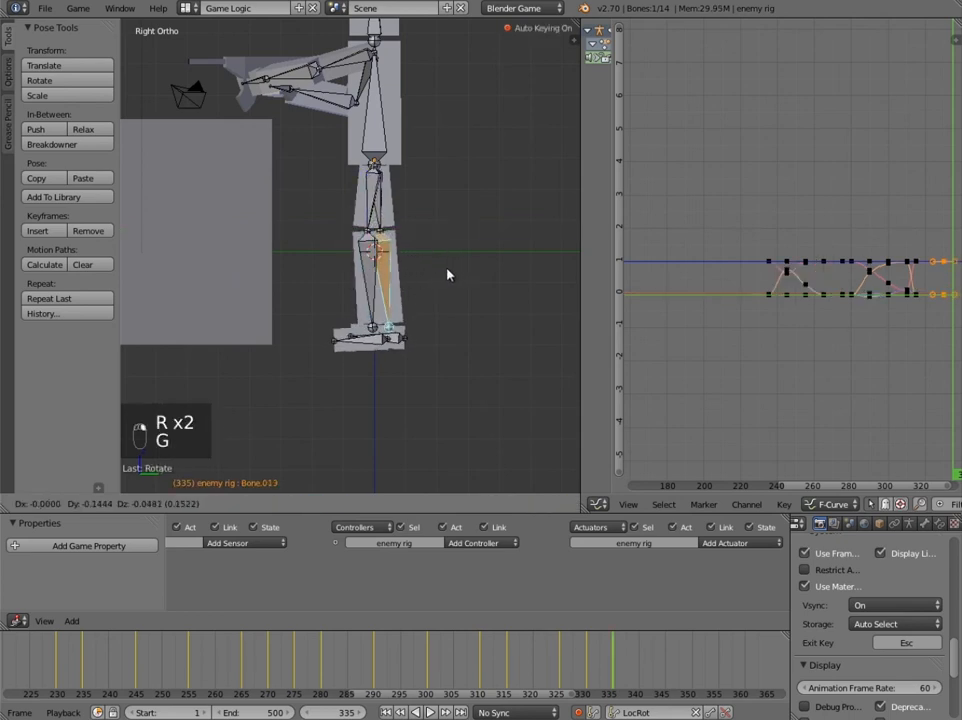
{"action": "left_click", "coordinate": [438, 273]}
{"action": "key", "text": "r"}
{"action": "right_click", "coordinate": [440, 278]}
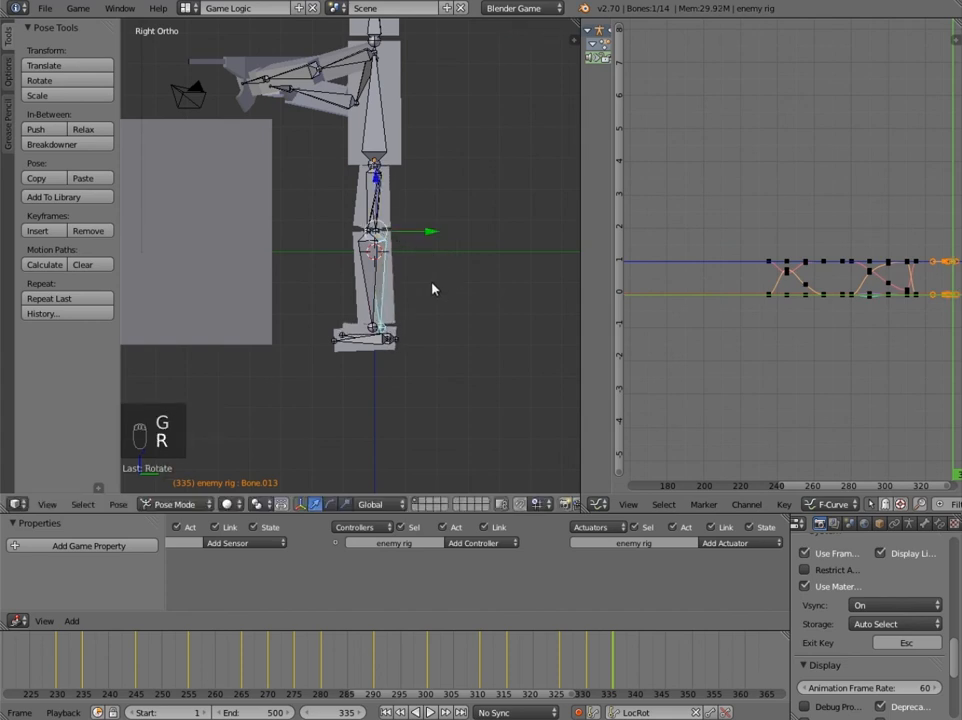
Rotate the rear foot (Bone.015) at frame 335 so it lies level beside the other foot.
{"action": "right_click", "coordinate": [385, 338]}
{"action": "key", "text": "r"}
{"action": "left_click", "coordinate": [410, 337]}
{"action": "key", "text": "r"}
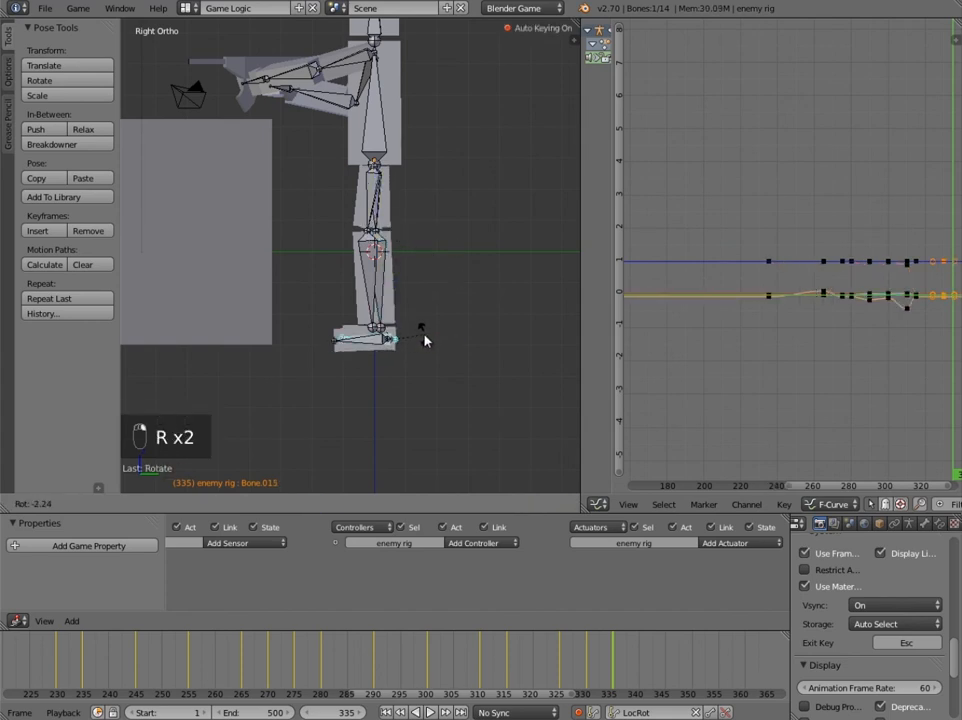
{"action": "left_click", "coordinate": [428, 337]}
{"action": "right_click", "coordinate": [438, 335]}
{"action": "key", "text": "r"}
{"action": "left_click", "coordinate": [437, 333]}
{"action": "key", "text": "a"}
{"action": "right_click", "coordinate": [391, 276]}
Delete the large cube standing in front of the enemy rig.
{"action": "middle_click_drag", "start_coordinate": [250, 228], "coordinate": [128, 311]}
{"action": "scroll", "coordinate": [127, 316], "scroll_direction": "down", "scroll_amount": 5}
{"action": "middle_click_drag", "start_coordinate": [430, 255], "coordinate": [440, 365]}
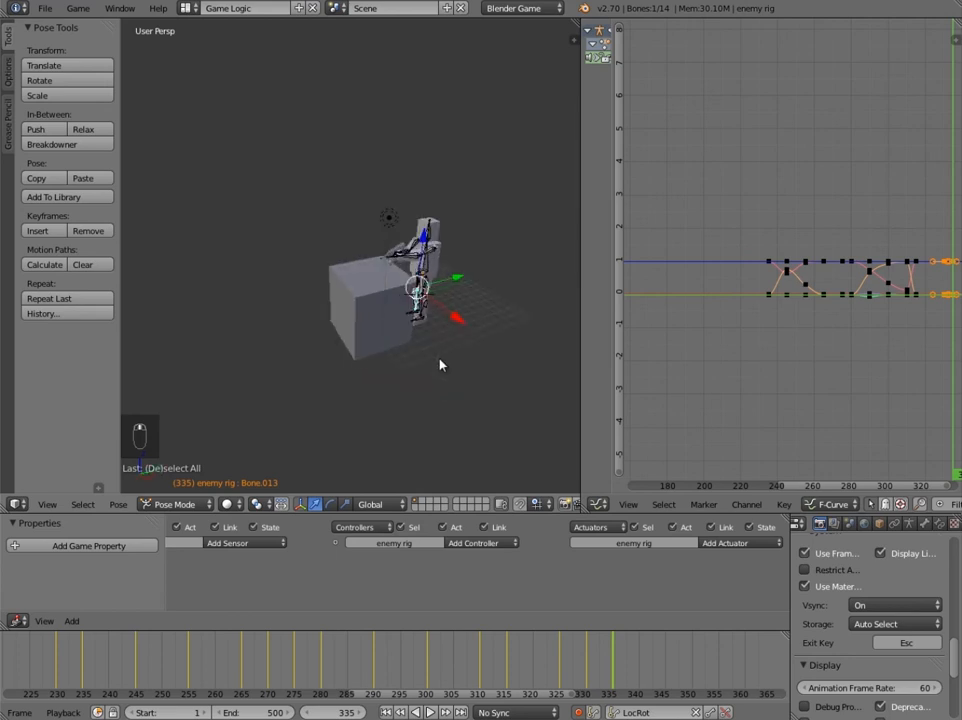
{"action": "right_click", "coordinate": [367, 325]}
{"action": "middle_click_drag", "start_coordinate": [296, 316], "coordinate": [248, 320]}
{"action": "middle_click_drag", "start_coordinate": [352, 335], "coordinate": [287, 298]}
{"action": "key", "text": "x"}
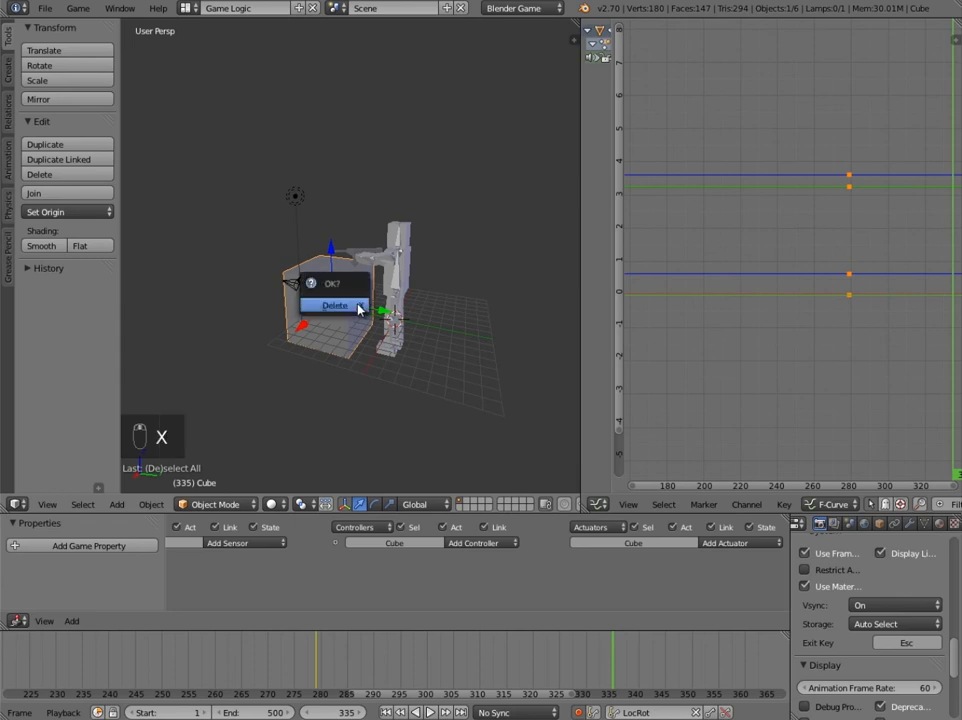
{"action": "left_click", "coordinate": [360, 309]}
Reselect the enemy rig for posing at frame 340 and undo the last change.
{"action": "scroll", "coordinate": [361, 310], "scroll_direction": "up", "scroll_amount": 4}
{"action": "right_click", "coordinate": [445, 313]}
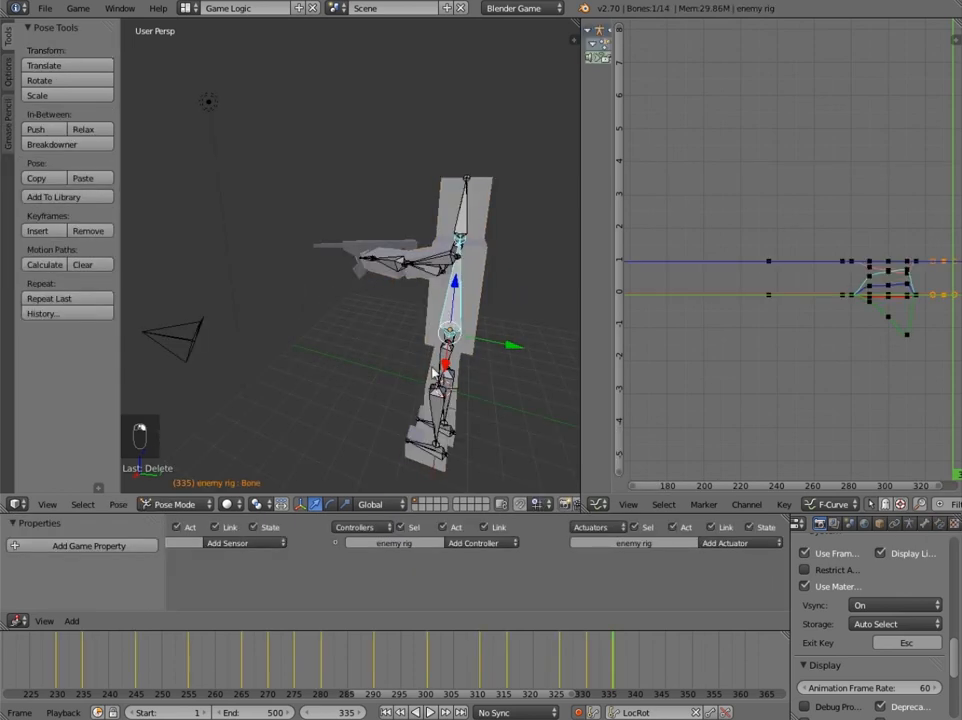
{"action": "scroll", "coordinate": [420, 450], "scroll_direction": "down", "scroll_amount": 5}
{"action": "middle_click_drag", "start_coordinate": [310, 414], "coordinate": [359, 416]}
{"action": "key", "text": "KP_3"}
{"action": "scroll", "coordinate": [359, 416], "scroll_direction": "up", "scroll_amount": 6}
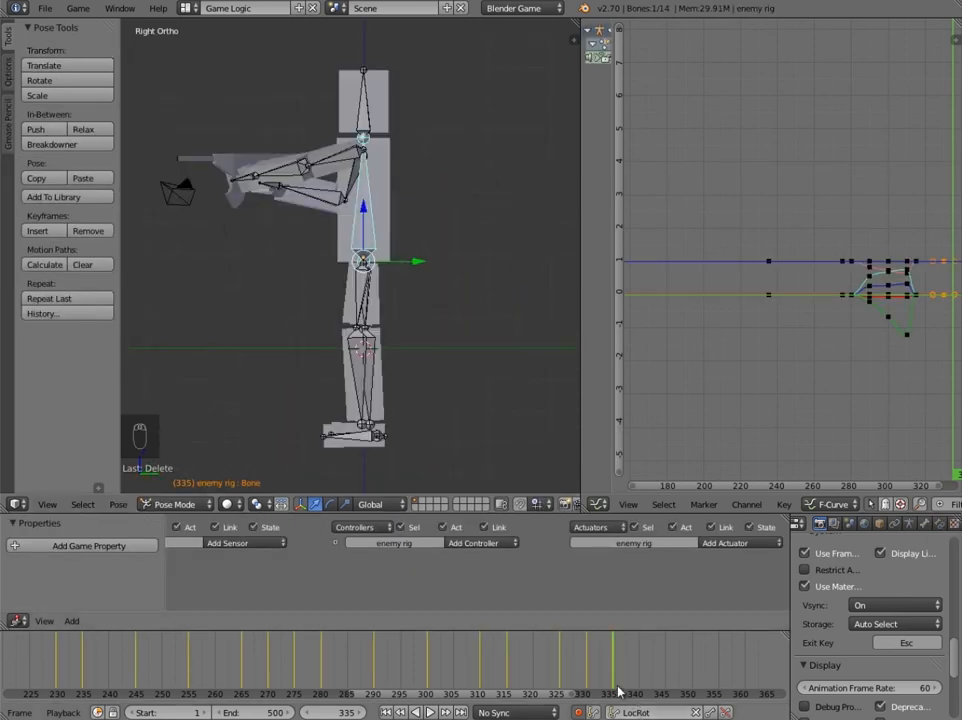
{"action": "left_click_drag", "start_coordinate": [614, 665], "coordinate": [640, 662]}
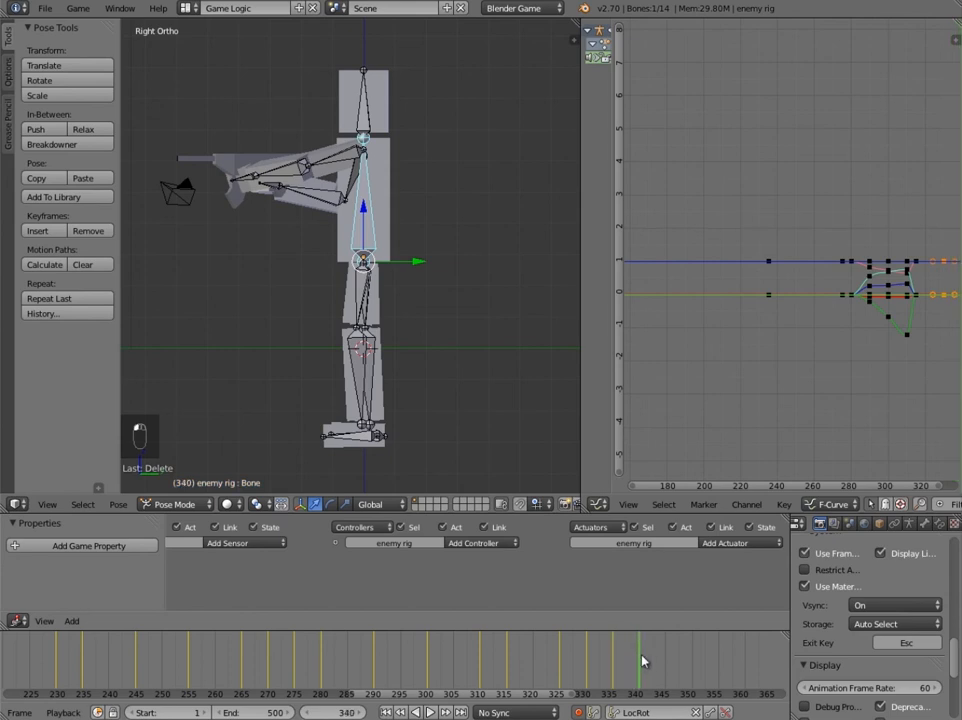
{"action": "key", "text": "ctrl+z"}
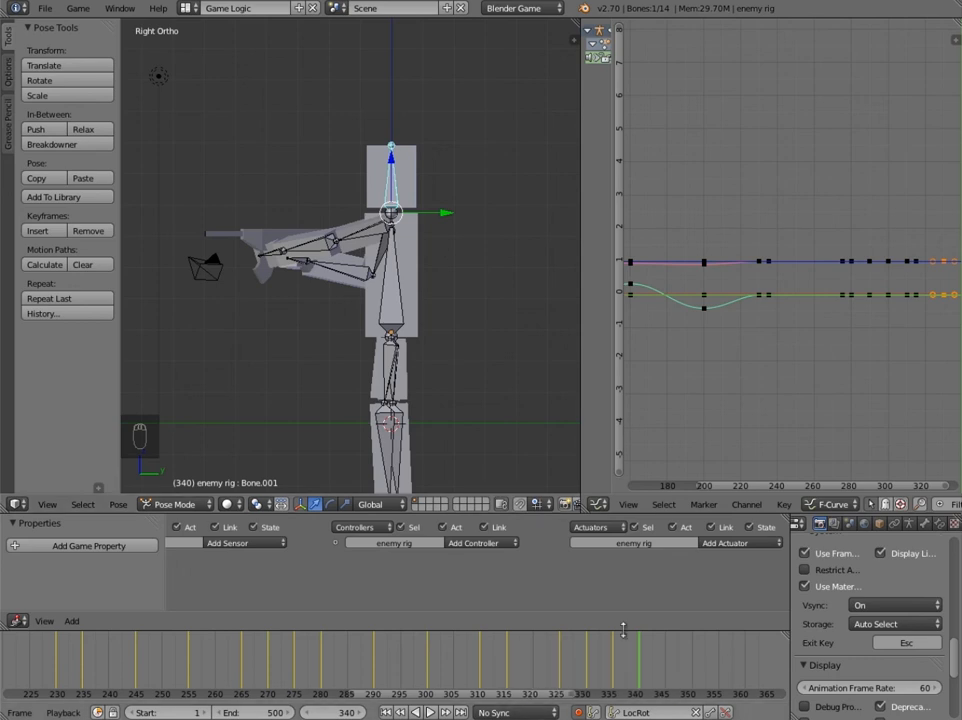
Tilt the head bone (Bone.001) backward by about 27 degrees at frame 340.
{"action": "left_click", "coordinate": [642, 668]}
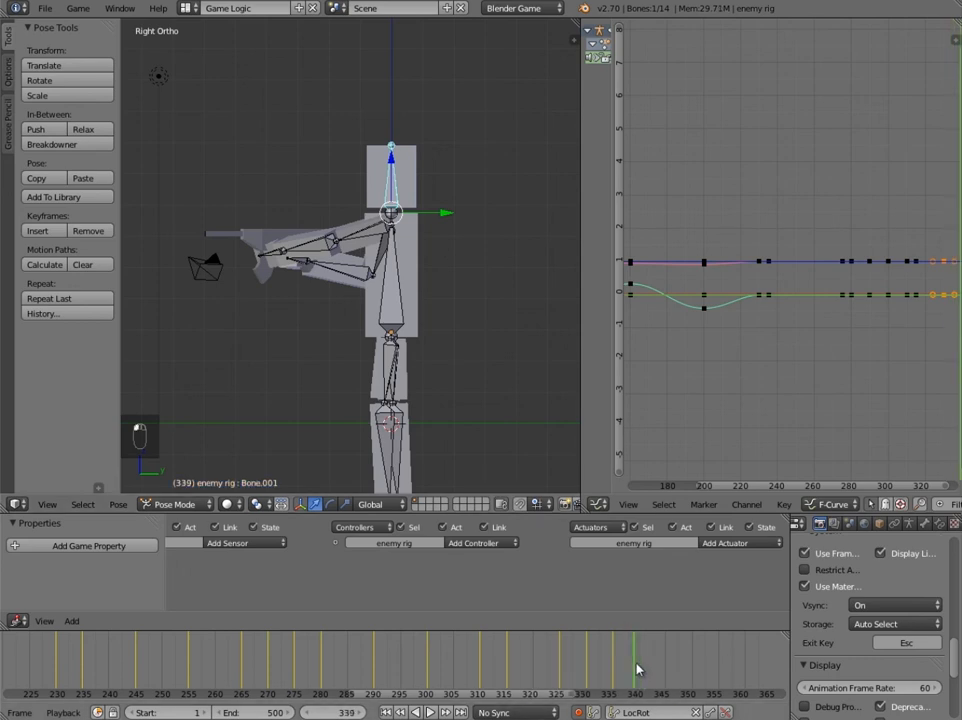
{"action": "left_click", "coordinate": [614, 668]}
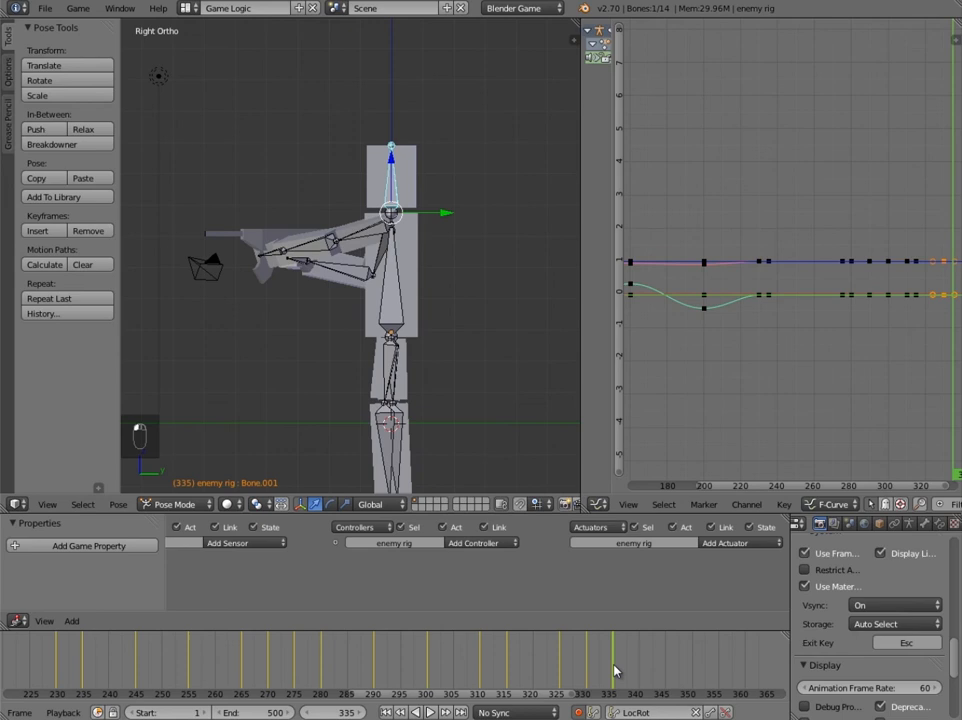
{"action": "left_click", "coordinate": [641, 668]}
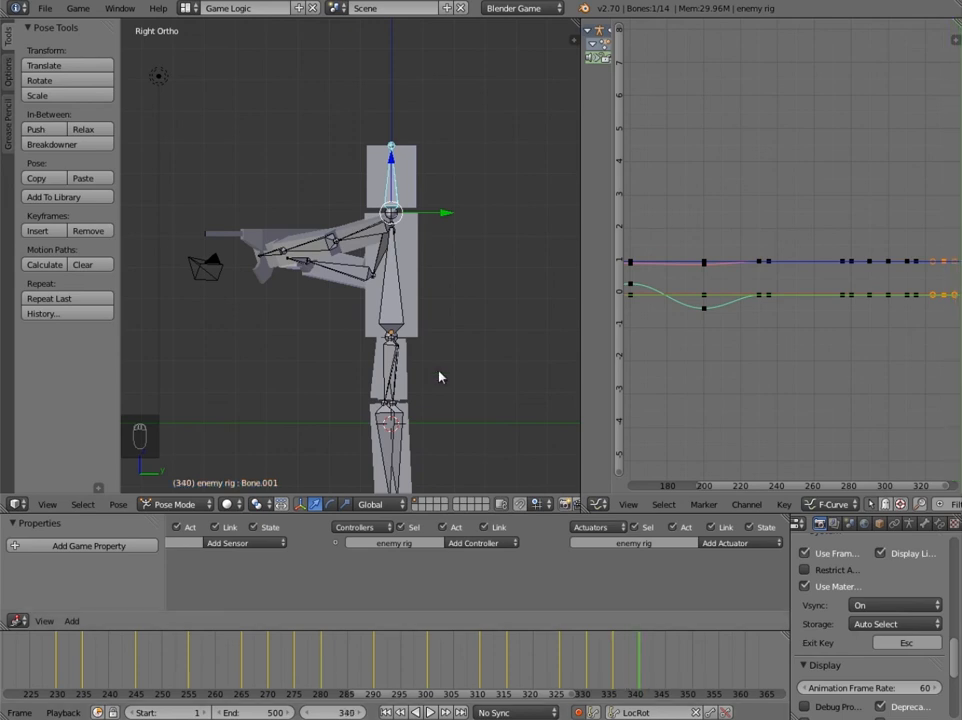
{"action": "key", "text": "r"}
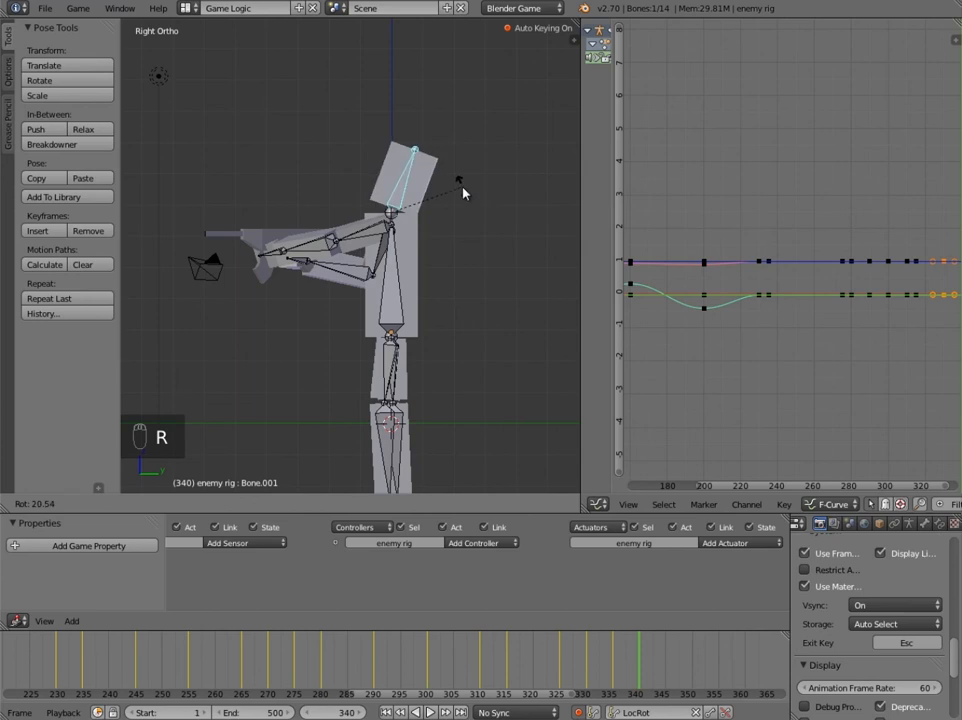
{"action": "left_click", "coordinate": [464, 192]}
{"action": "key", "text": "r"}
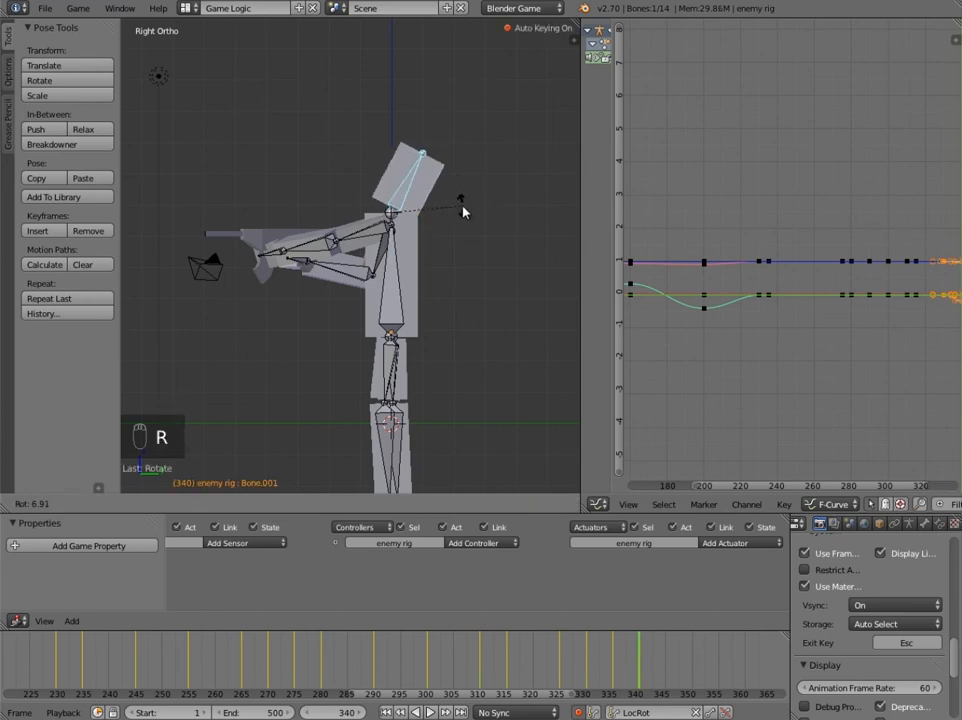
{"action": "left_click", "coordinate": [465, 212]}
Rotate the front upper arm (Bone.002) and the other forearm (Bone.006) downward, away from the gun, at frame 340.
{"action": "middle_click_drag", "start_coordinate": [402, 450], "coordinate": [408, 404], "text": "shift"}
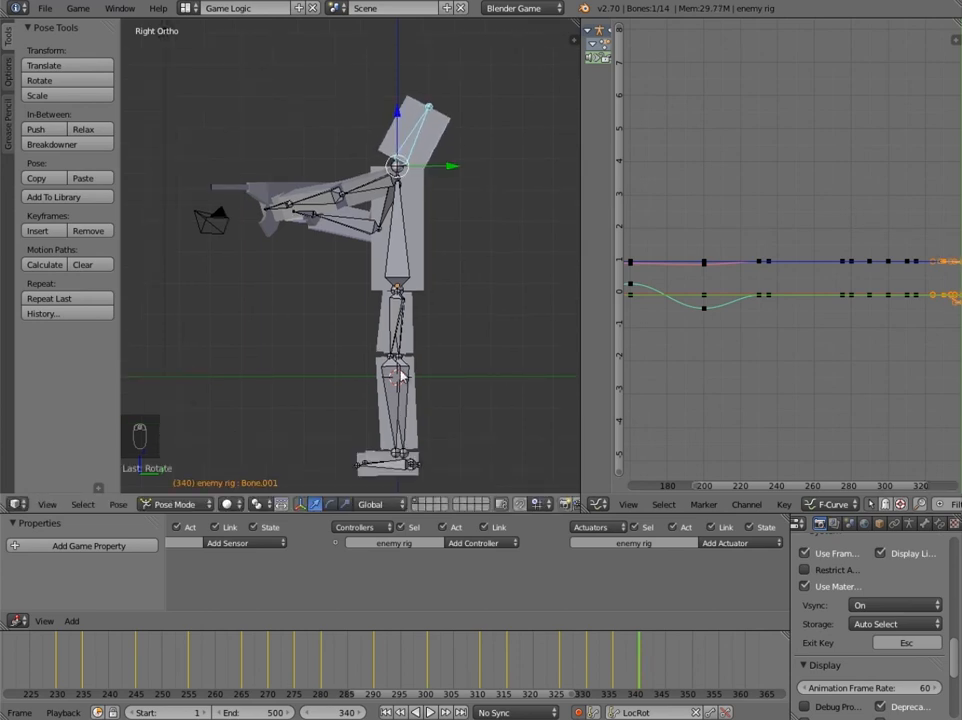
{"action": "key", "text": "a"}
{"action": "right_click", "coordinate": [365, 193]}
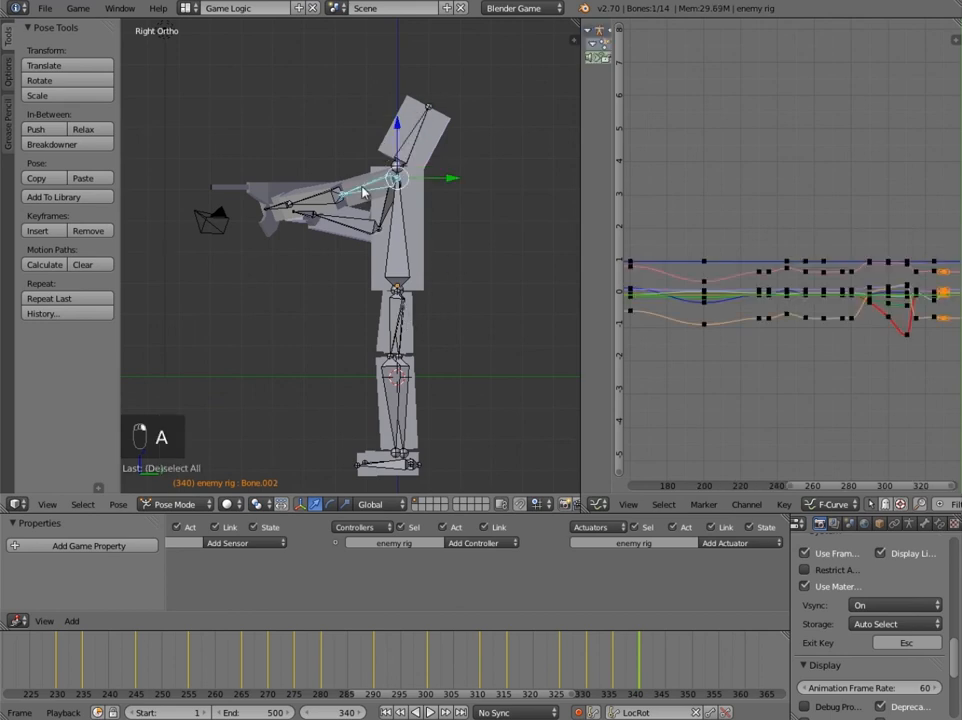
{"action": "key", "text": "r"}
{"action": "left_click", "coordinate": [487, 270]}
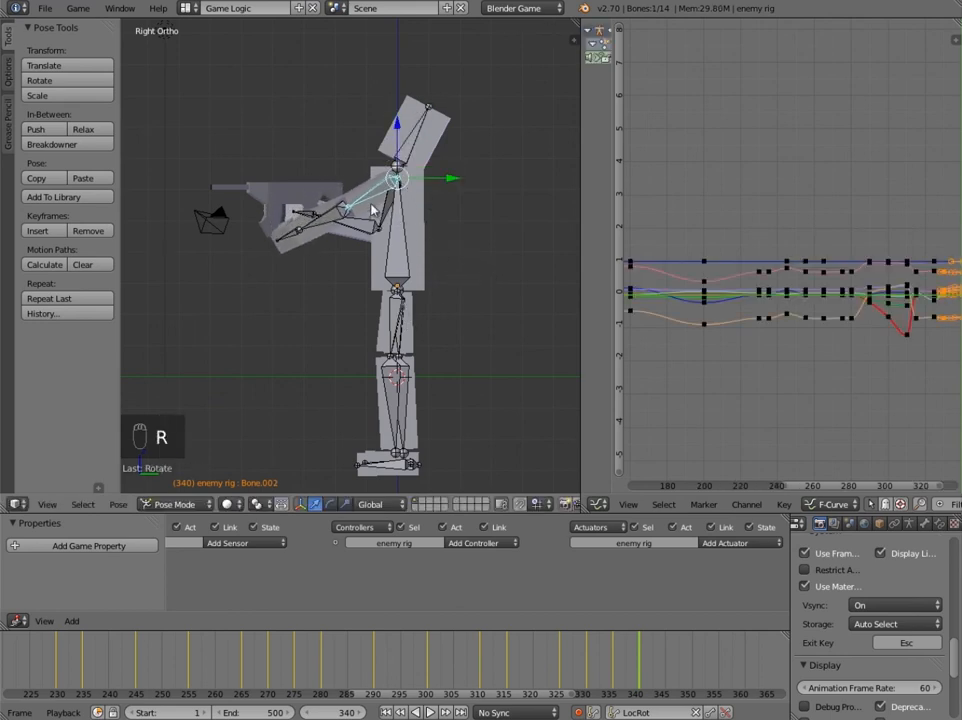
{"action": "right_click", "coordinate": [360, 232]}
{"action": "key", "text": "r"}
{"action": "left_click", "coordinate": [393, 238]}
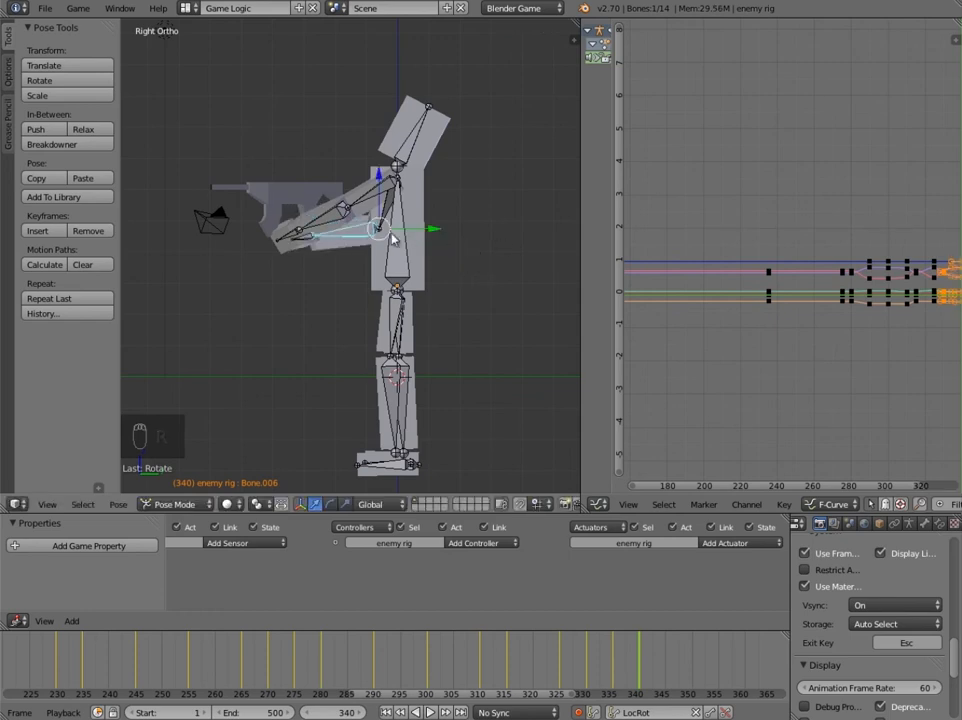
Fine-tune the rotation of both upper arms at frame 340 so the hands stay below the gun.
{"action": "right_click", "coordinate": [370, 190]}
{"action": "key", "text": "r"}
{"action": "left_click", "coordinate": [428, 218]}
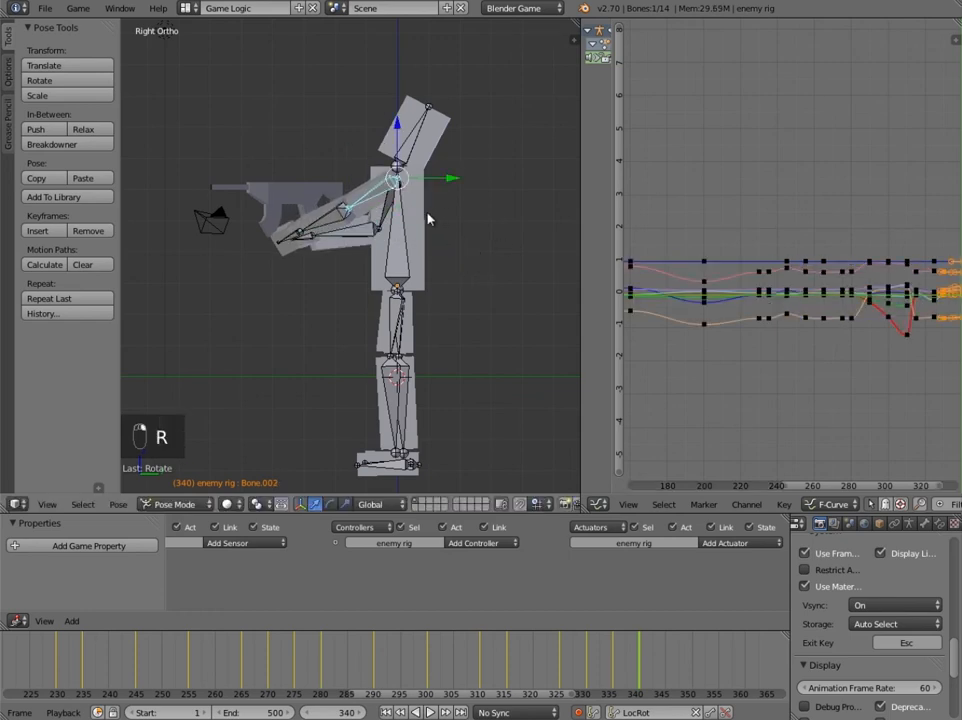
{"action": "key", "text": "r"}
{"action": "left_click", "coordinate": [433, 217]}
{"action": "right_click", "coordinate": [385, 217]}
{"action": "key", "text": "r"}
{"action": "left_click", "coordinate": [453, 227]}
Rotate the torso bone very slightly at frame 340 to key it, and move the playhead to frame 350.
{"action": "right_click", "coordinate": [405, 218]}
{"action": "key", "text": "r"}
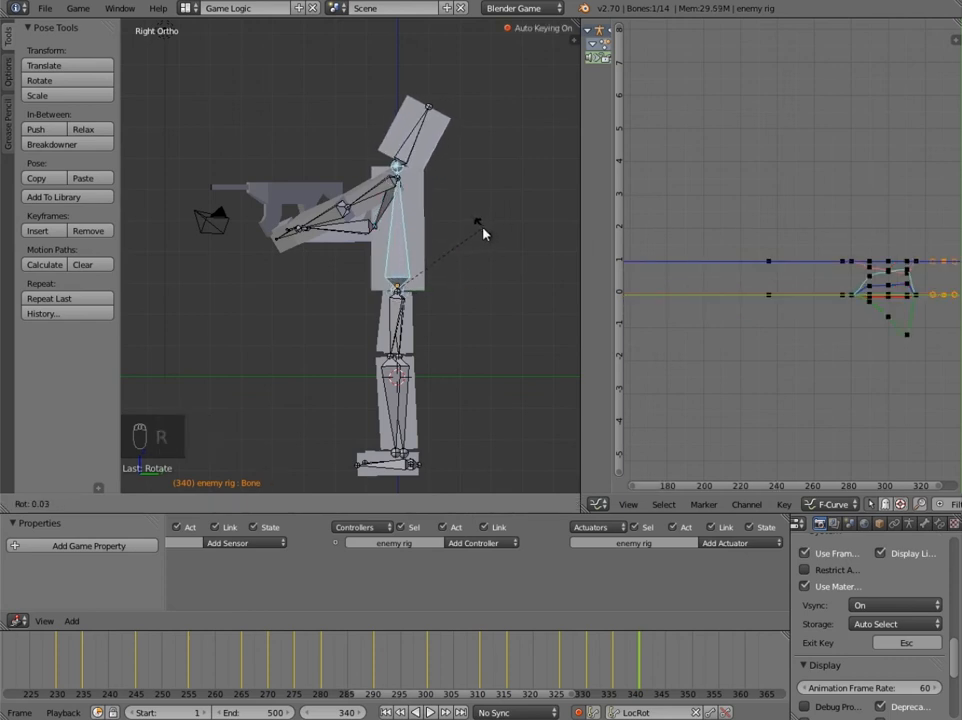
{"action": "left_click", "coordinate": [482, 227]}
{"action": "left_click", "coordinate": [664, 675]}
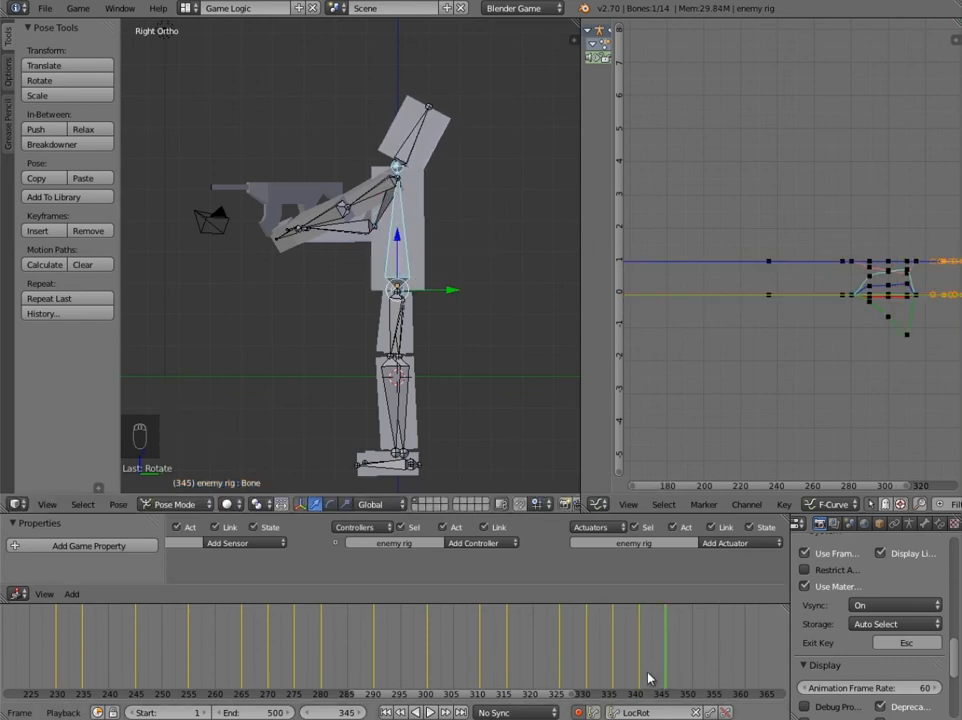
{"action": "left_click", "coordinate": [641, 667]}
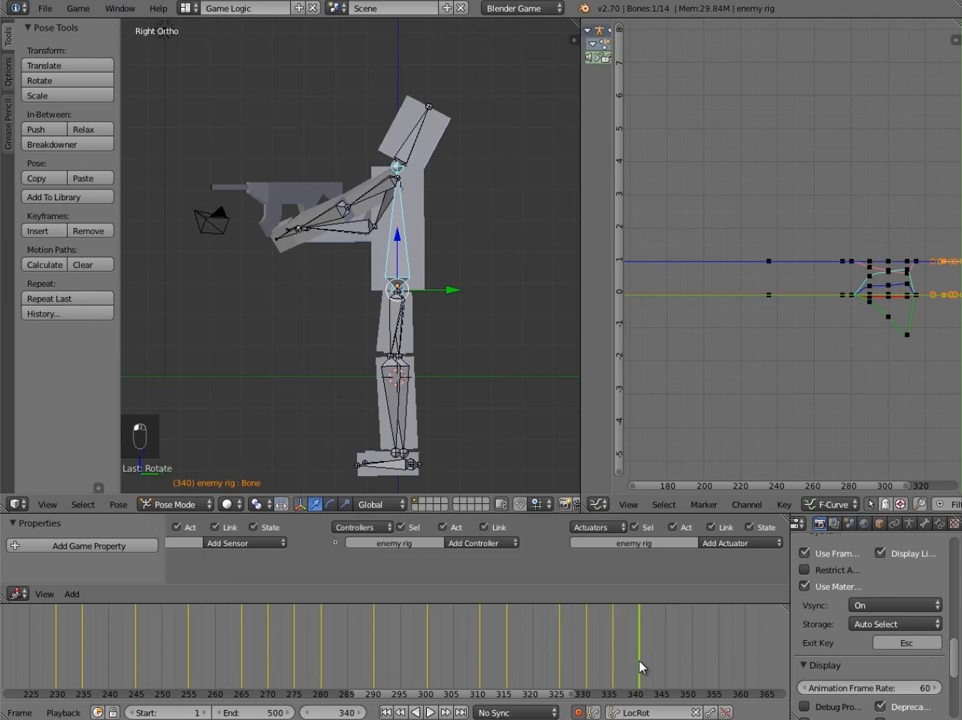
{"action": "left_click", "coordinate": [692, 667]}
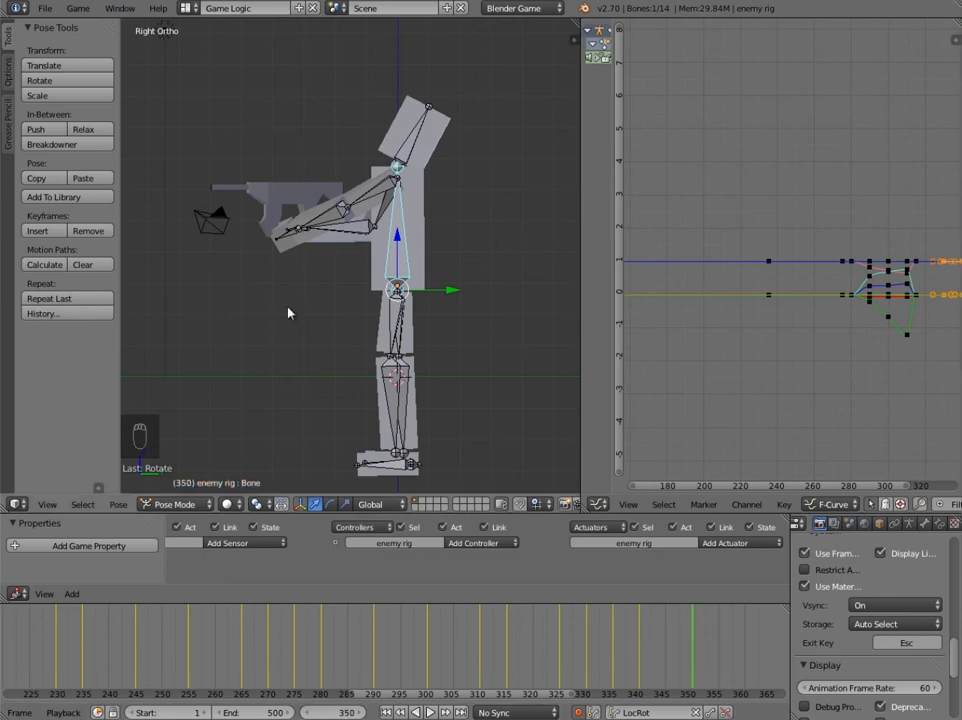
Rotate both upper arm bones (Bone.002 and Bone.005) downward toward the torso at frame 350.
{"action": "scroll", "coordinate": [365, 218], "scroll_direction": "up", "scroll_amount": 2}
{"action": "scroll", "coordinate": [405, 298], "scroll_direction": "down", "scroll_amount": 3}
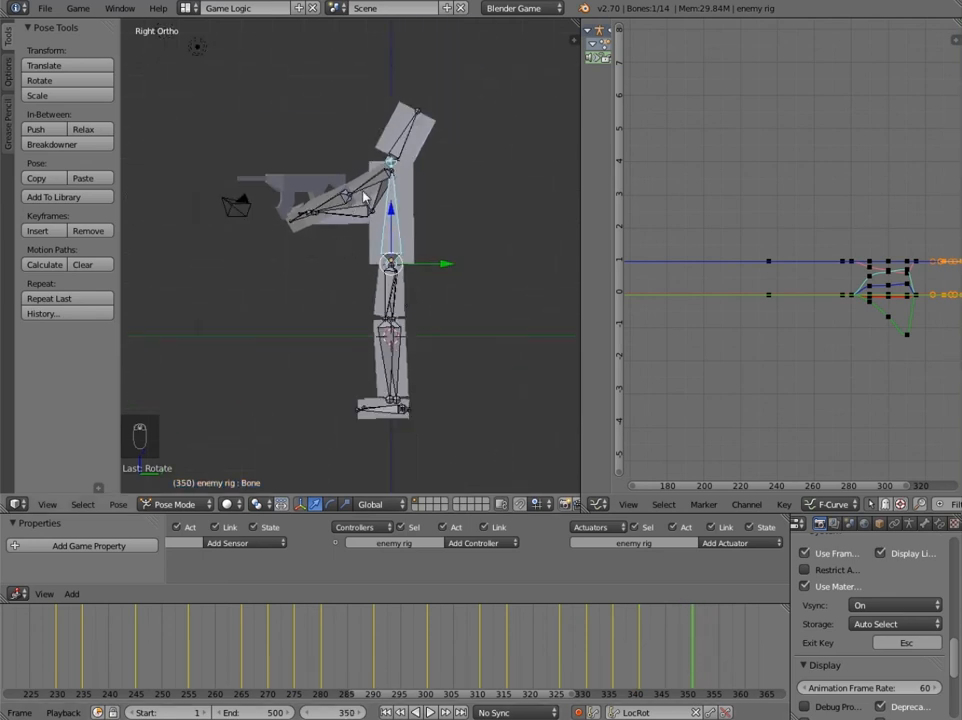
{"action": "right_click", "coordinate": [379, 232]}
{"action": "key", "text": "r"}
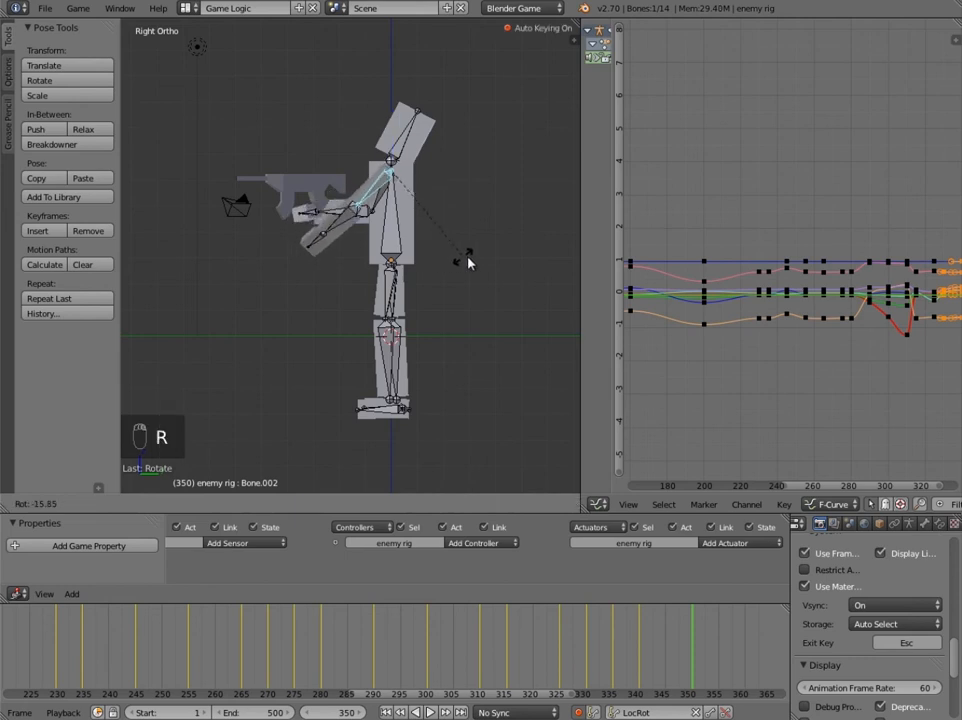
{"action": "left_click", "coordinate": [484, 260]}
{"action": "right_click", "coordinate": [384, 197]}
{"action": "key", "text": "r"}
{"action": "left_click", "coordinate": [470, 254]}
Adjust the rotation of forearm Bone.006 and upper arm Bone.005 at frame 350 so the arm hangs roughly beside the other one.
{"action": "right_click", "coordinate": [374, 219]}
{"action": "key", "text": "r"}
{"action": "left_click", "coordinate": [477, 199]}
{"action": "right_click", "coordinate": [379, 206]}
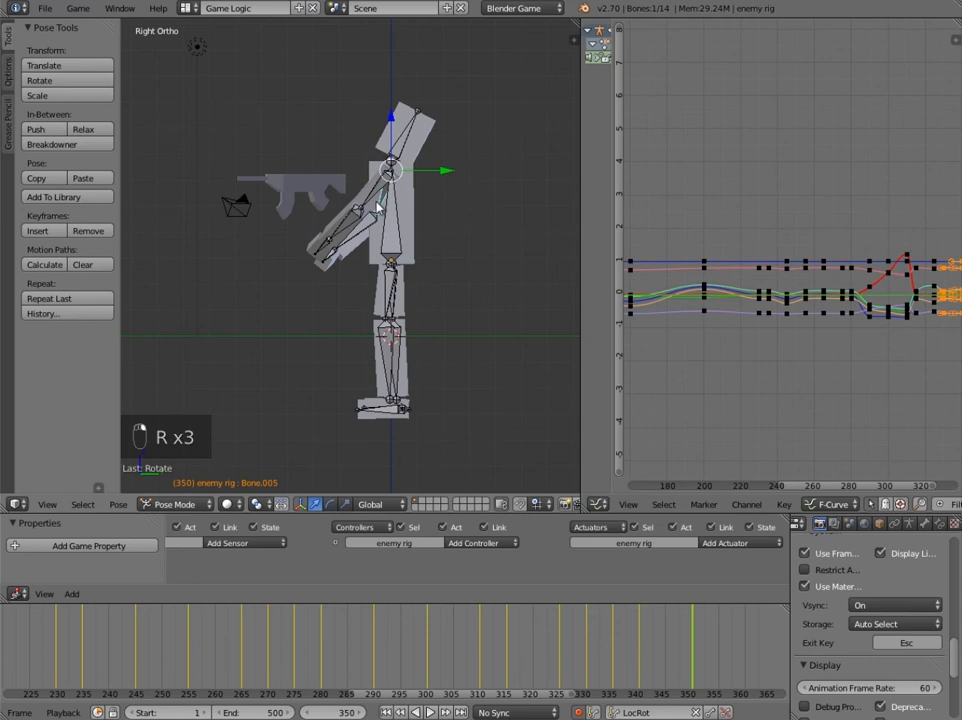
{"action": "key", "text": "r"}
{"action": "left_click", "coordinate": [476, 224]}
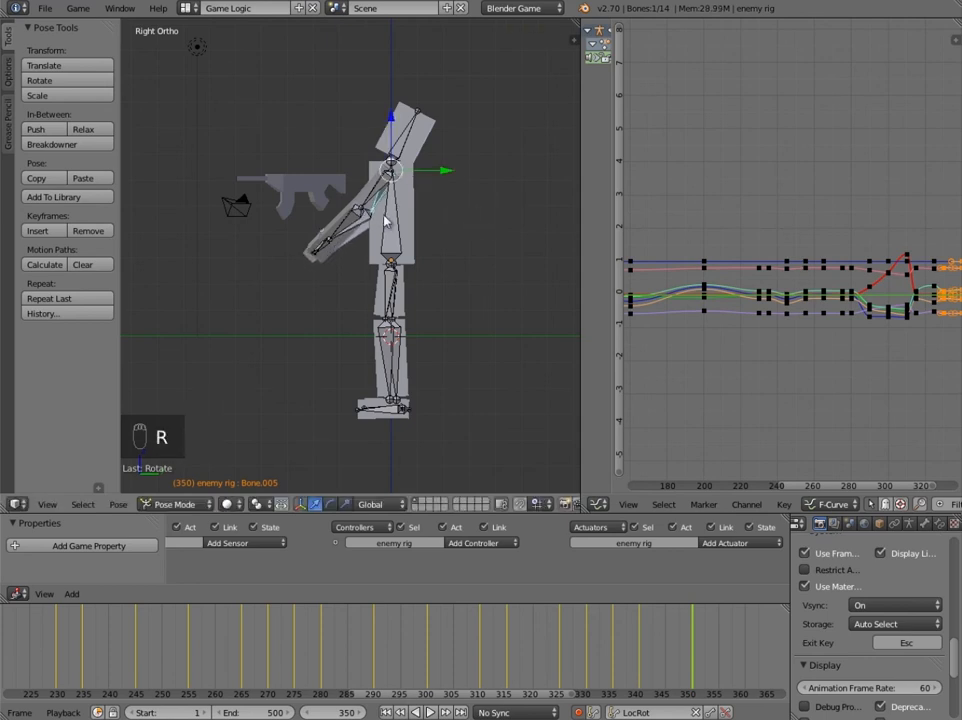
{"action": "right_click", "coordinate": [374, 219]}
{"action": "key", "text": "r"}
{"action": "left_click", "coordinate": [464, 234]}
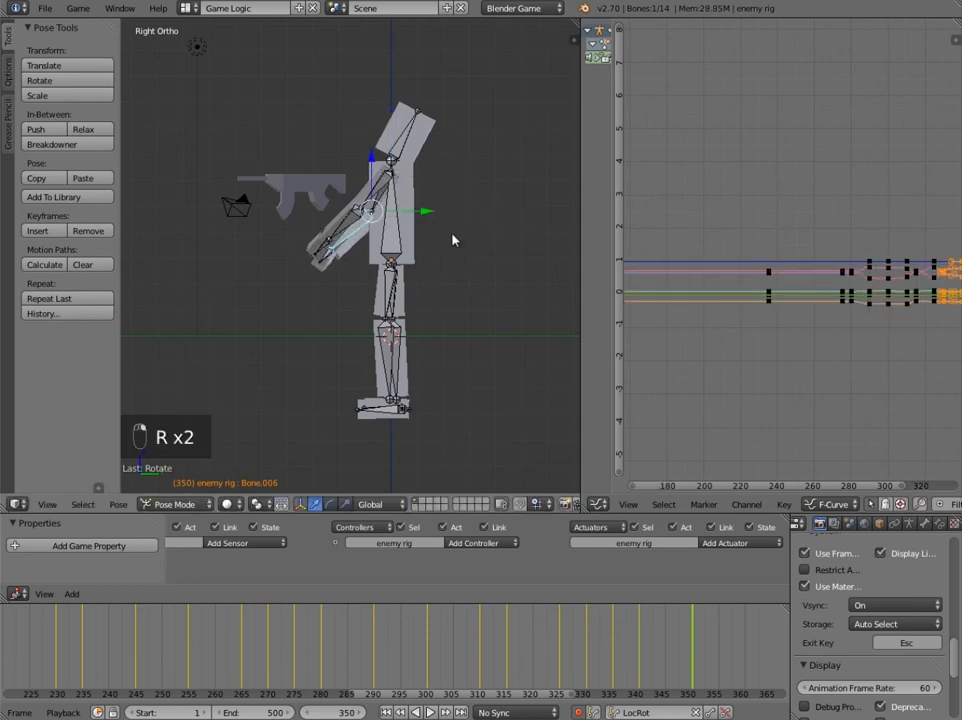
{"action": "right_click", "coordinate": [382, 203]}
{"action": "key", "text": "r"}
{"action": "left_click", "coordinate": [430, 223]}
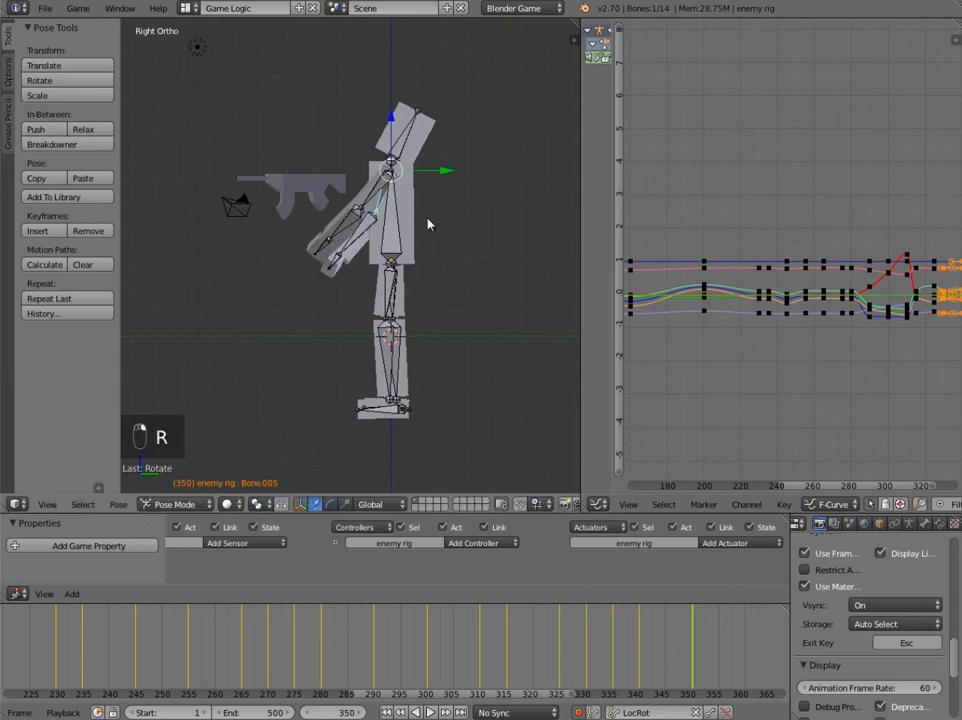
{"action": "right_click", "coordinate": [392, 215]}
{"action": "middle_click_drag", "start_coordinate": [372, 291], "coordinate": [311, 344]}
{"action": "key", "text": "KP_1"}
{"action": "key", "text": "KP_3"}
{"action": "scroll", "coordinate": [386, 303], "scroll_direction": "up", "scroll_amount": 4}
{"action": "scroll", "coordinate": [356, 270], "scroll_direction": "down", "scroll_amount": 4}
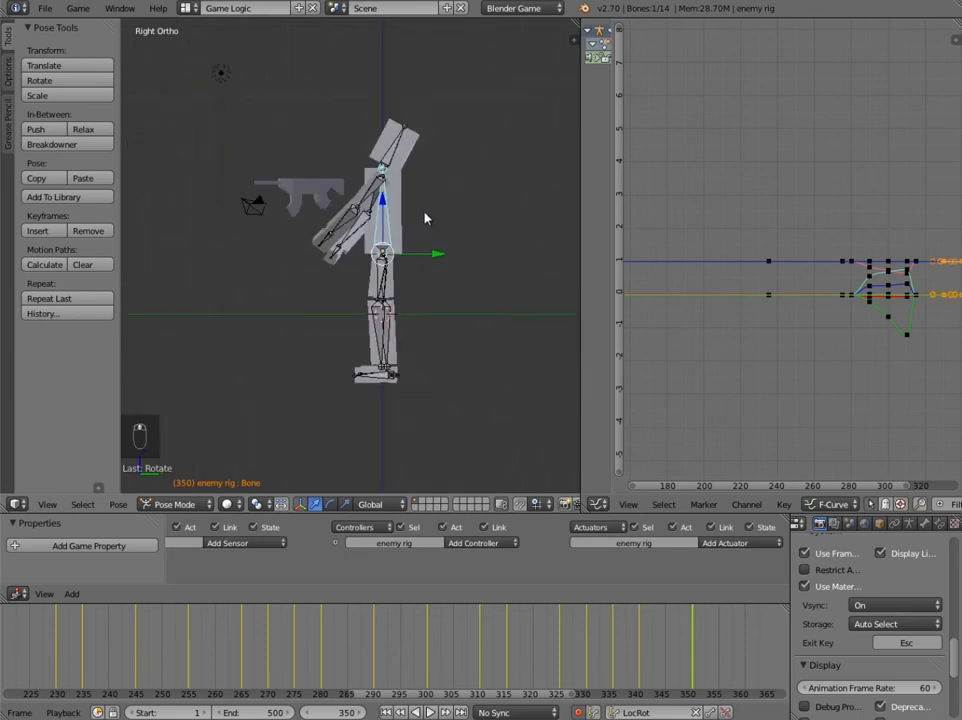
{"action": "key", "text": "b"}
{"action": "left_click_drag", "start_coordinate": [333, 154], "coordinate": [394, 190]}
{"action": "scroll", "coordinate": [419, 174], "scroll_direction": "up", "scroll_amount": 3}
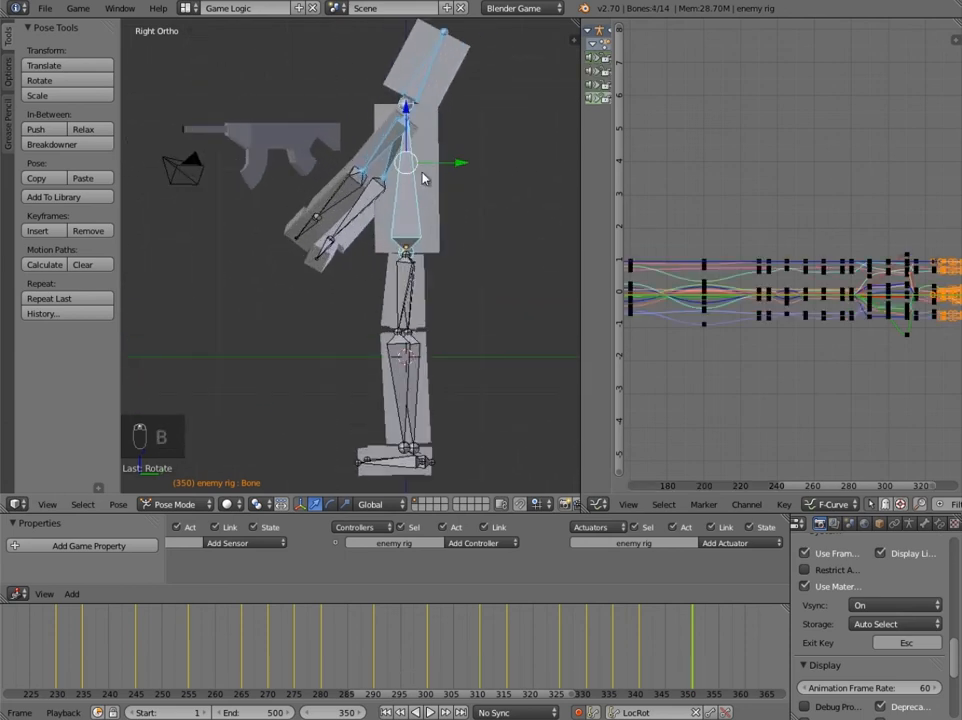
{"action": "key", "text": "g"}
{"action": "key", "text": "ctrl+z"}
Select the head, torso, arm and thigh bones and move them about 1.3 units forward and 1 unit down at frame 350.
{"action": "key", "text": "a"}
{"action": "key", "text": "b"}
{"action": "left_click_drag", "start_coordinate": [363, 64], "coordinate": [460, 160]}
{"action": "key", "text": "b"}
{"action": "left_click_drag", "start_coordinate": [226, 114], "coordinate": [420, 300]}
{"action": "key", "text": "b"}
{"action": "scroll", "coordinate": [401, 283], "scroll_direction": "down", "scroll_amount": 3}
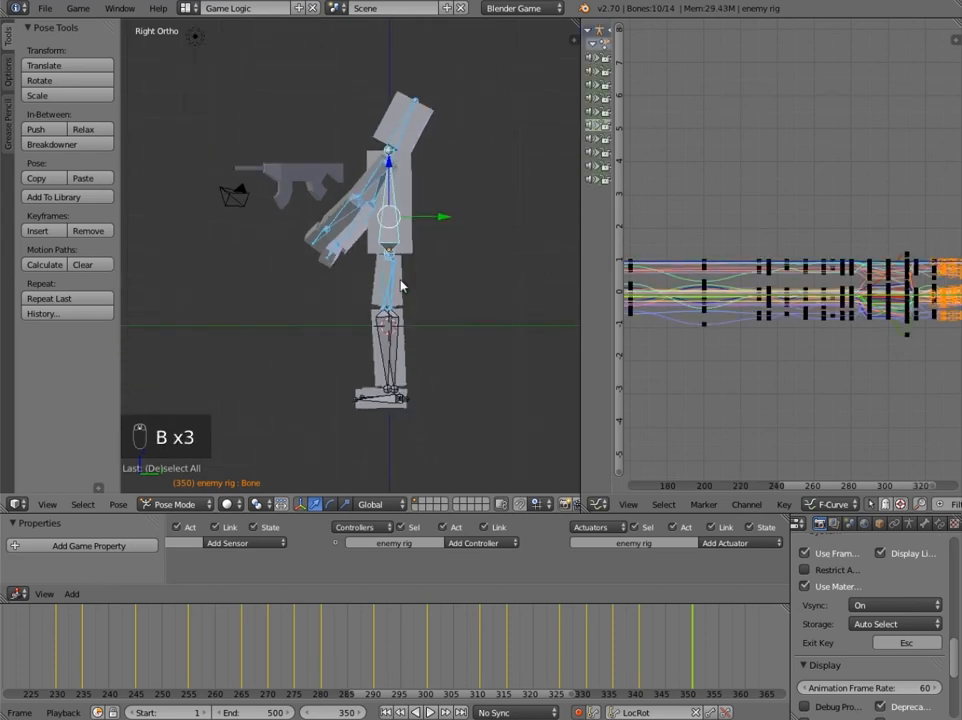
{"action": "key", "text": "g"}
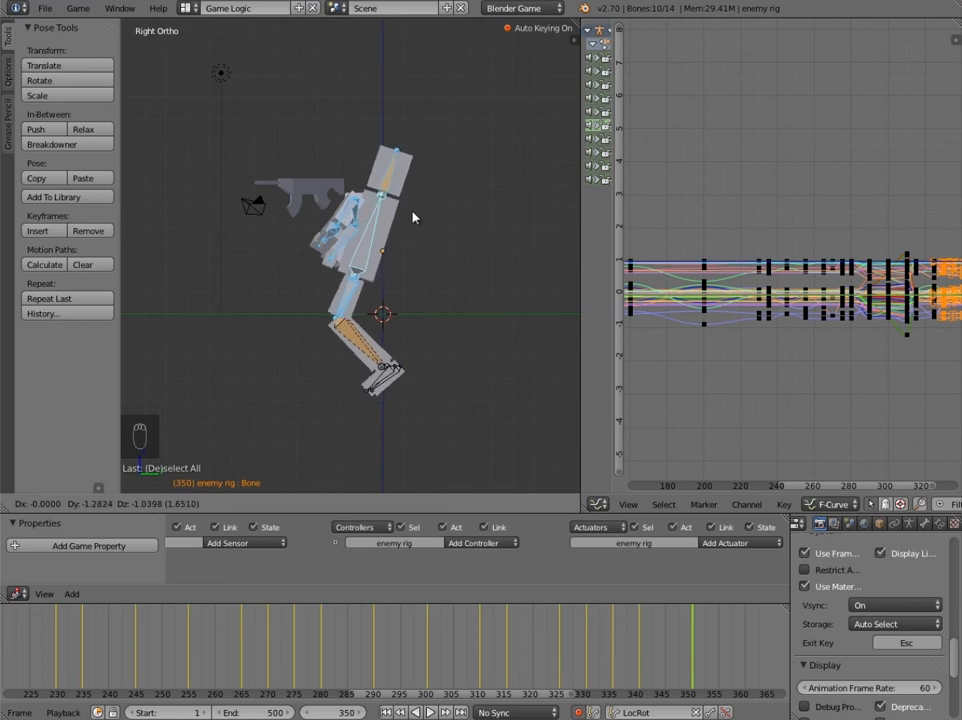
{"action": "left_click", "coordinate": [412, 220]}
Select both hand bones (Bone.007 and Bone.004) and move them forward and down at frame 350.
{"action": "scroll", "coordinate": [326, 275], "scroll_direction": "up", "scroll_amount": 4}
{"action": "right_click", "coordinate": [313, 269]}
{"action": "middle_click_drag", "start_coordinate": [304, 267], "coordinate": [358, 293]}
{"action": "scroll", "coordinate": [358, 291], "scroll_direction": "down", "scroll_amount": 3}
{"action": "right_click", "coordinate": [355, 270]}
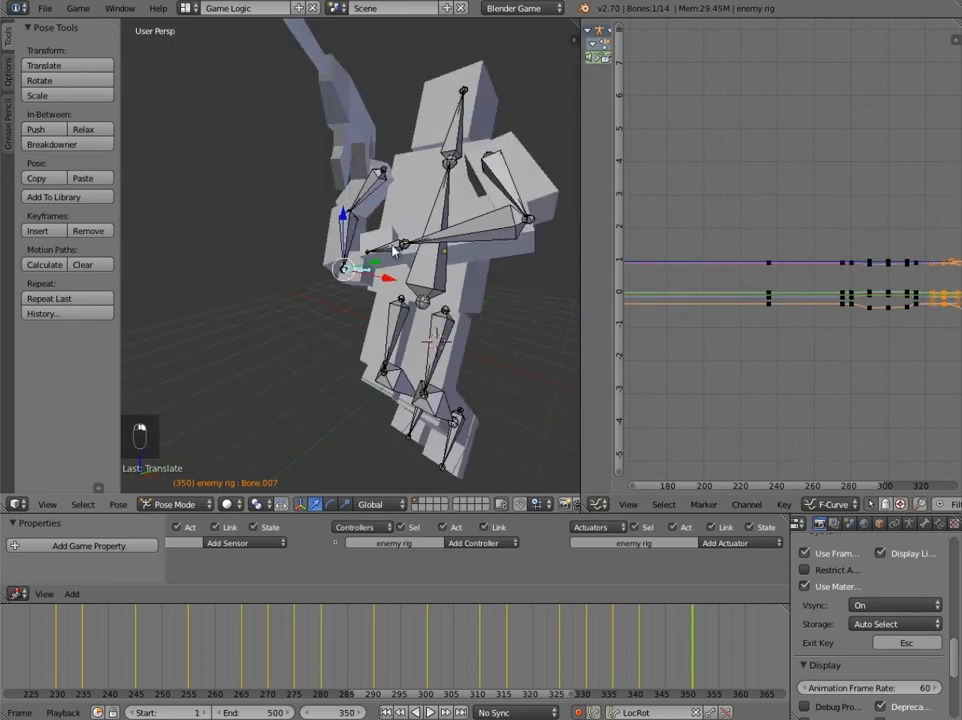
{"action": "right_click", "coordinate": [392, 252]}
{"action": "key", "text": "KP_3"}
{"action": "key", "text": "g"}
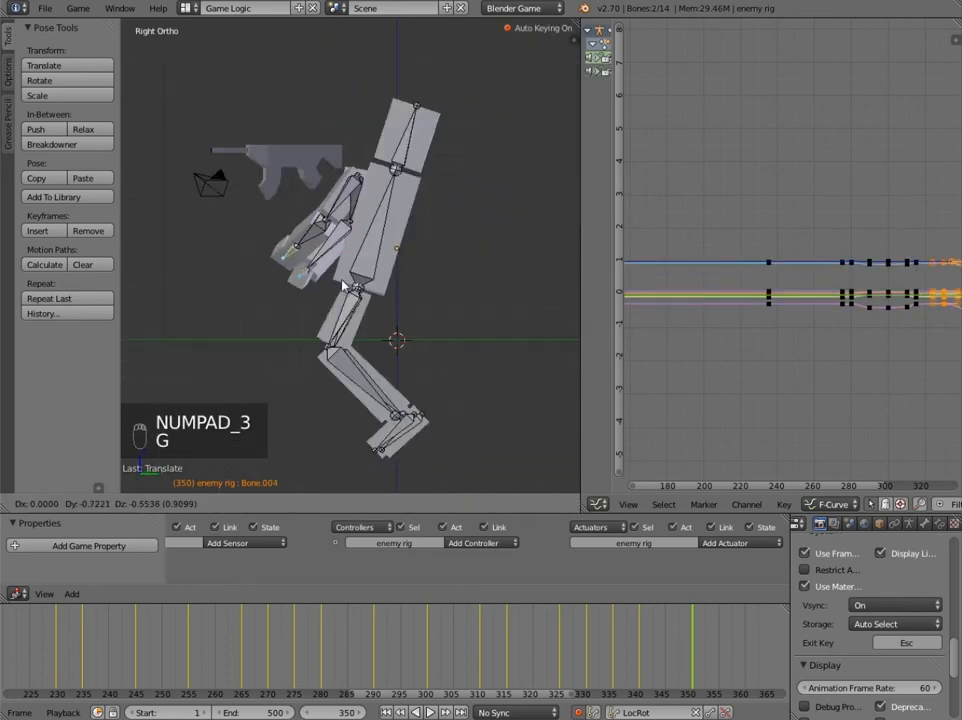
{"action": "left_click", "coordinate": [340, 282]}
Move both upper arm bones about 1.3 units backward along Y at frame 350, onto the torso's shoulders.
{"action": "right_click", "coordinate": [355, 177]}
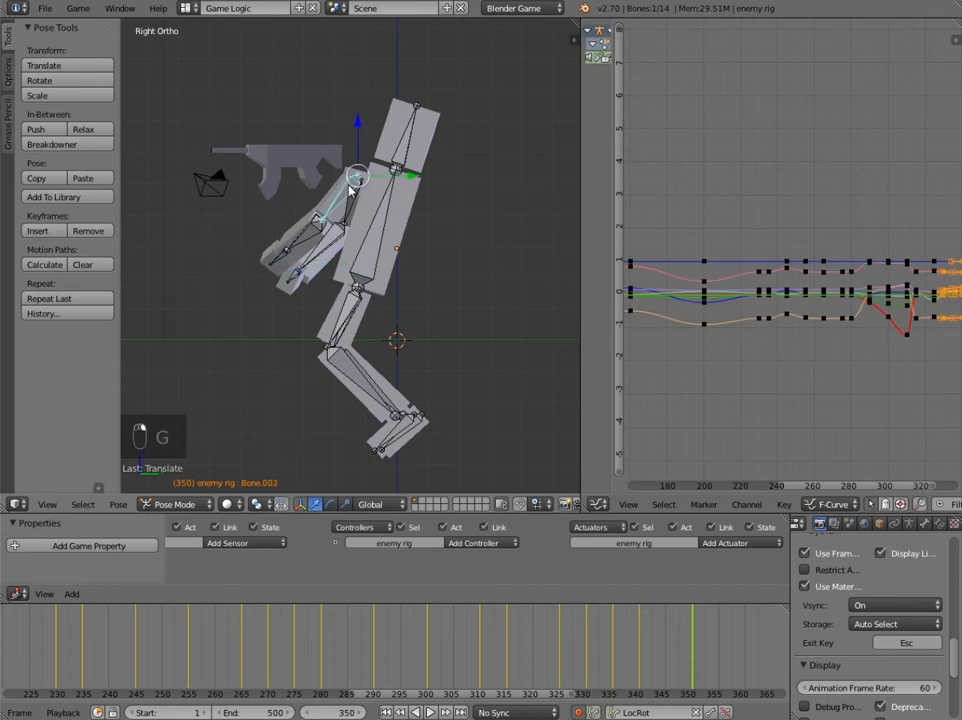
{"action": "right_click", "coordinate": [358, 195], "text": "shift"}
{"action": "key", "text": "g"}
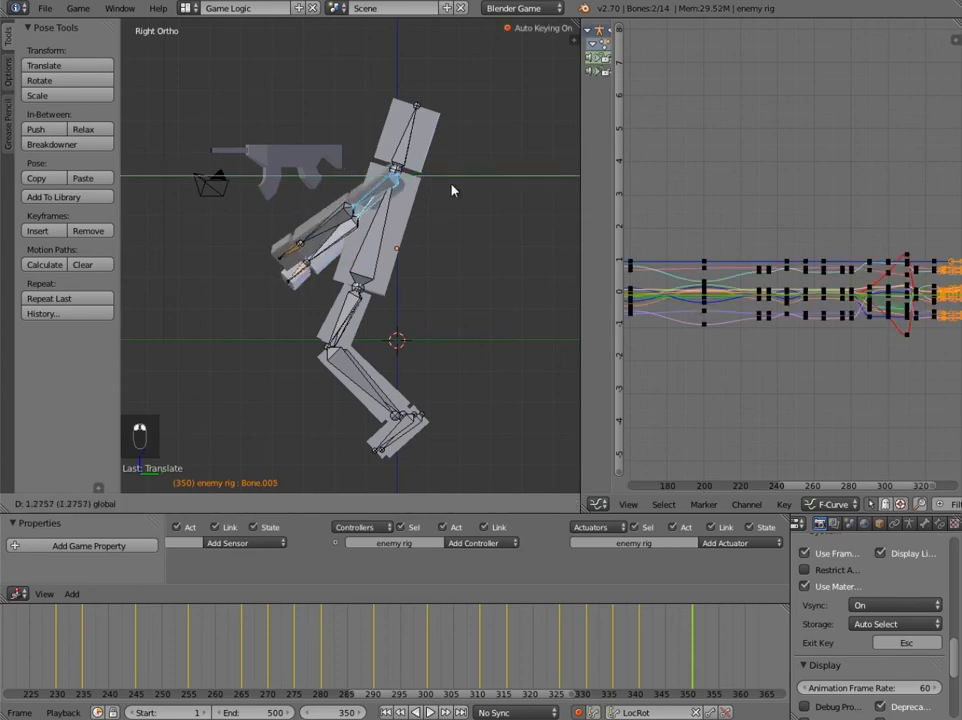
{"action": "left_click", "coordinate": [446, 193]}
{"action": "middle_click_drag", "start_coordinate": [446, 193], "coordinate": [408, 247]}
{"action": "key", "text": "KP_1"}
{"action": "key", "text": "KP_3"}
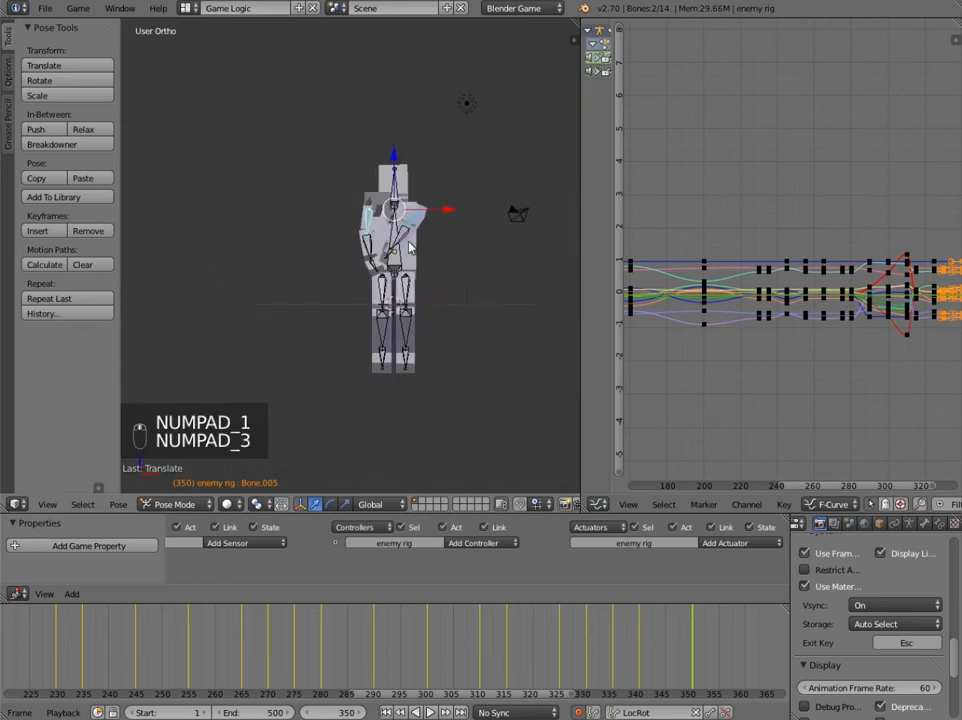
{"action": "scroll", "coordinate": [408, 243], "scroll_direction": "up", "scroll_amount": 3}
{"action": "scroll", "coordinate": [346, 408], "scroll_direction": "down", "scroll_amount": 2}
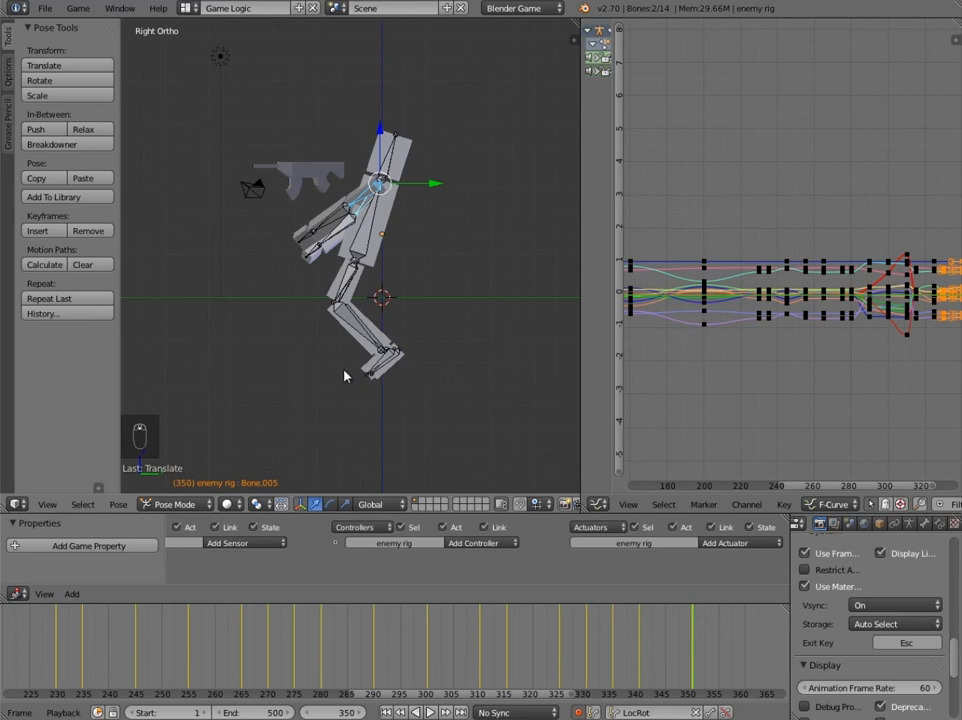
Raise both shin bones (Bone.009 and Bone.013) along the Z axis at frame 350 to bend the knees further.
{"action": "scroll", "coordinate": [366, 369], "scroll_direction": "up", "scroll_amount": 3}
{"action": "right_click", "coordinate": [358, 368]}
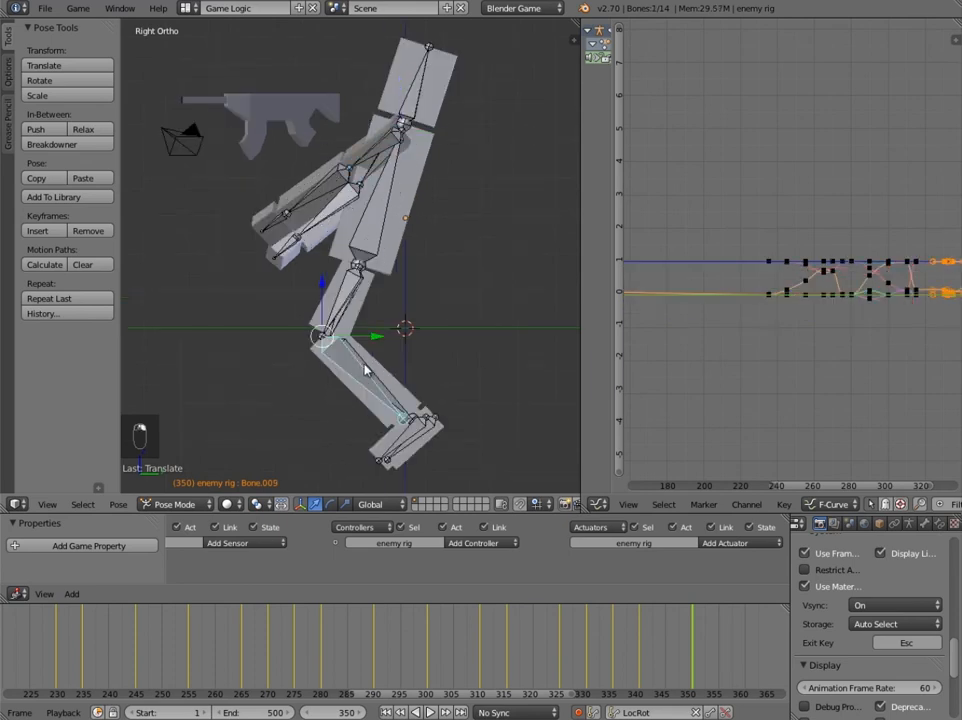
{"action": "right_click", "coordinate": [369, 371]}
{"action": "key", "text": "g"}
{"action": "key", "text": "z"}
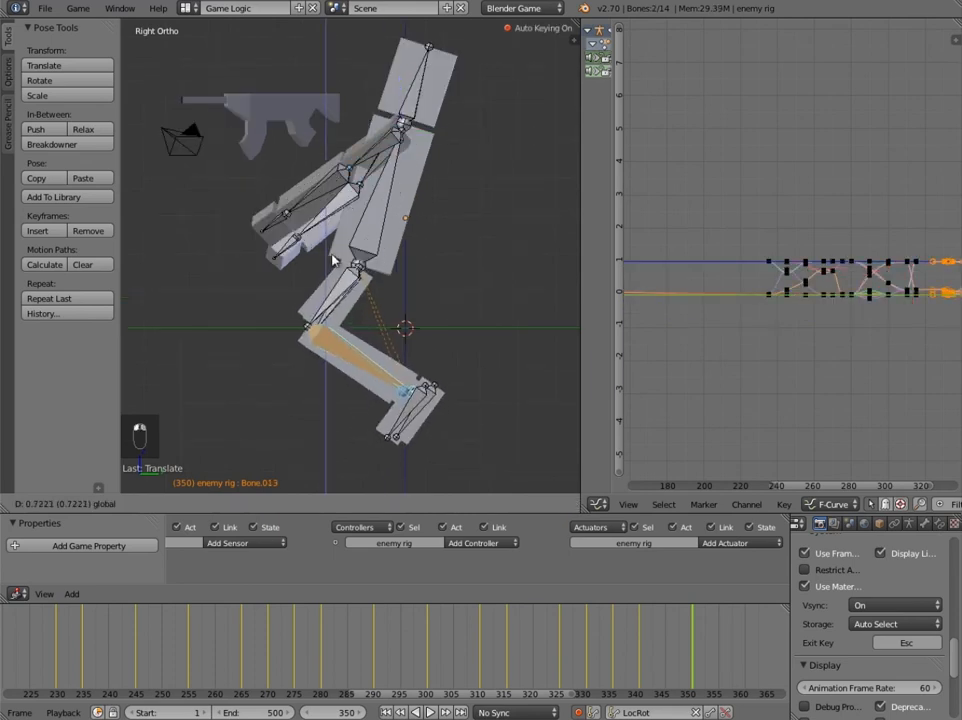
{"action": "left_click", "coordinate": [348, 290]}
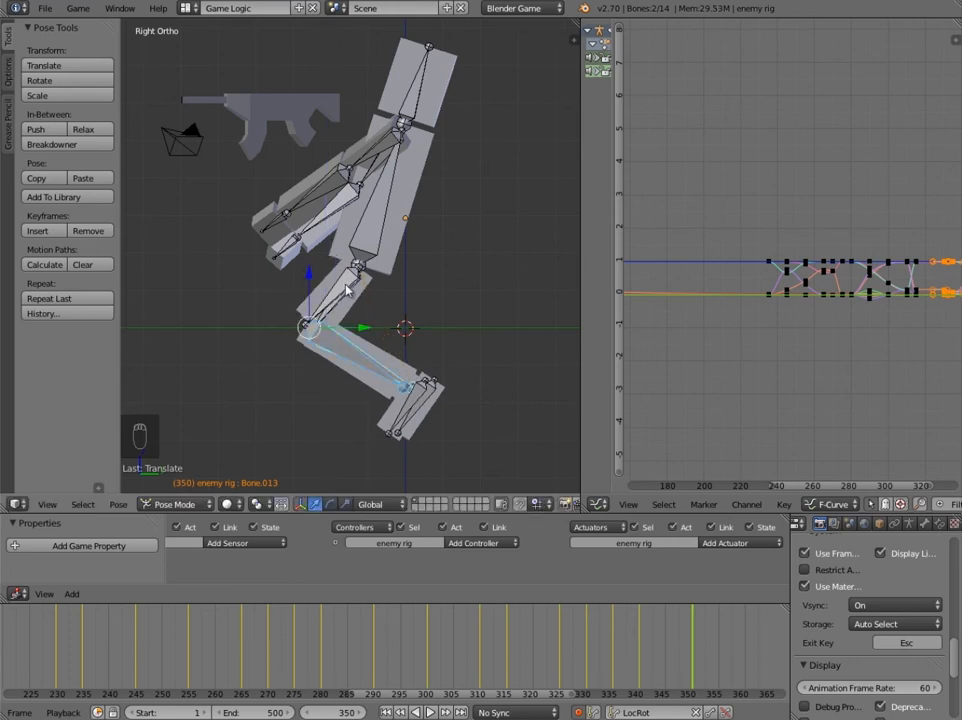
Move the playhead to frame 360 and rotate both upper arm bones about 24 degrees downward toward the torso.
{"action": "left_click_drag", "start_coordinate": [642, 648], "coordinate": [745, 700]}
{"action": "right_click", "coordinate": [380, 140]}
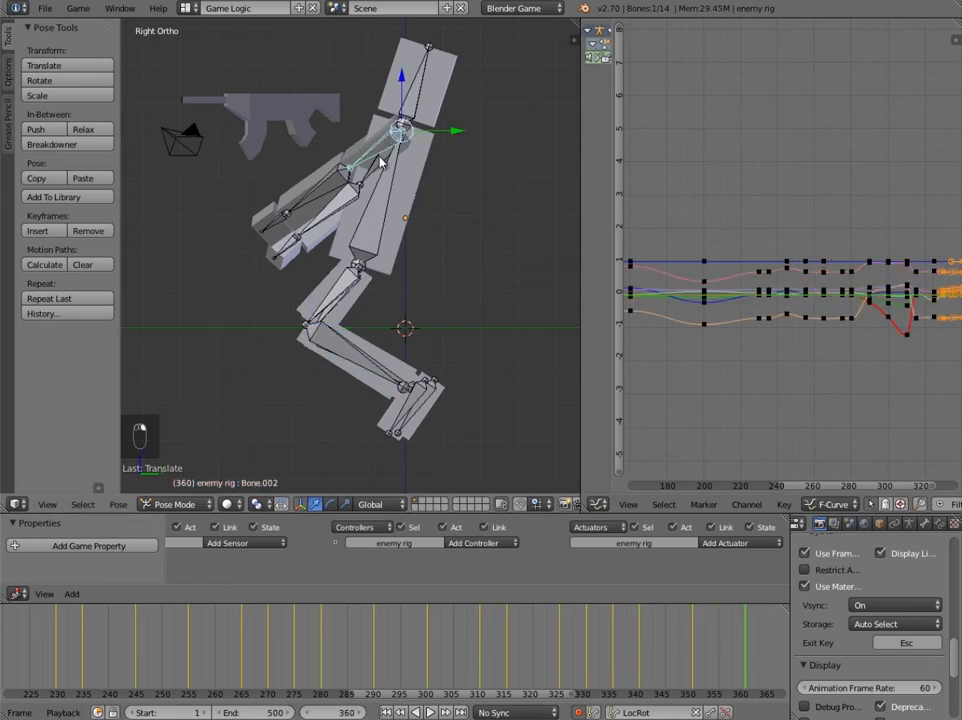
{"action": "right_click", "coordinate": [395, 165]}
{"action": "key", "text": "r"}
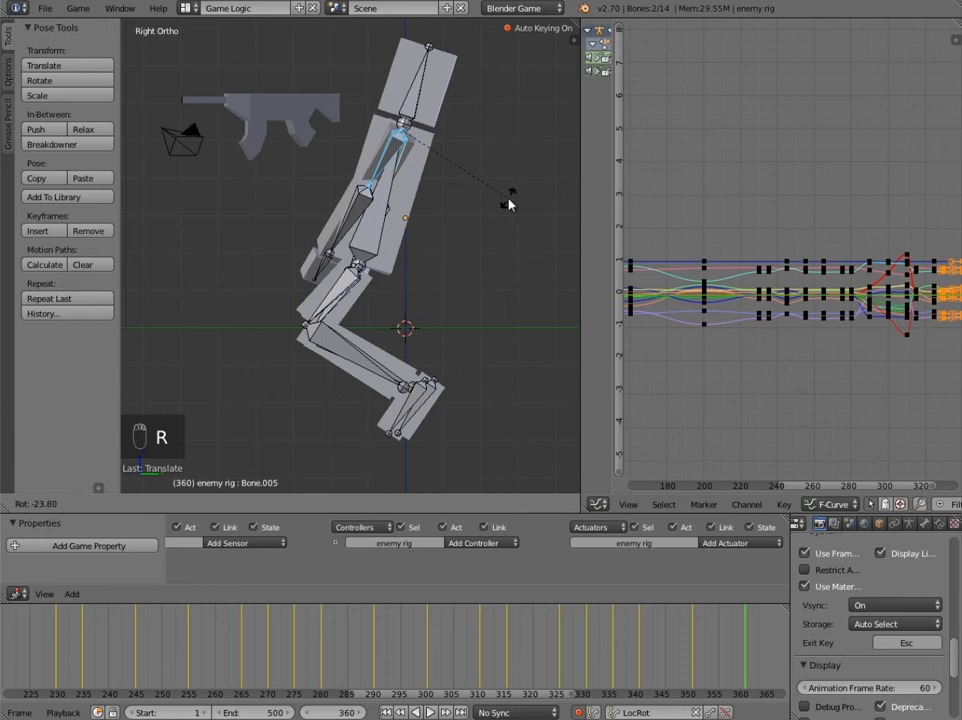
{"action": "left_click", "coordinate": [509, 204]}
{"action": "scroll", "coordinate": [341, 236], "scroll_direction": "up", "scroll_amount": 3}
{"action": "middle_click_drag", "start_coordinate": [340, 236], "coordinate": [352, 238]}
{"action": "scroll", "coordinate": [352, 238], "scroll_direction": "down", "scroll_amount": 3}
{"action": "key", "text": "KP_3"}
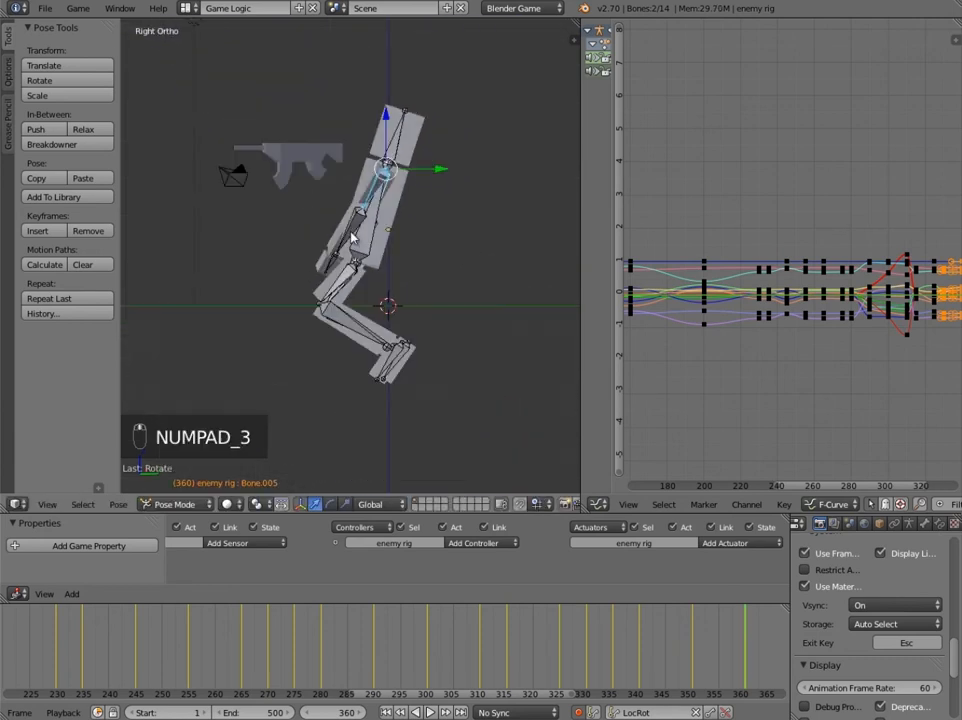
{"action": "scroll", "coordinate": [352, 237], "scroll_direction": "up", "scroll_amount": 2}
{"action": "right_click", "coordinate": [385, 245]}
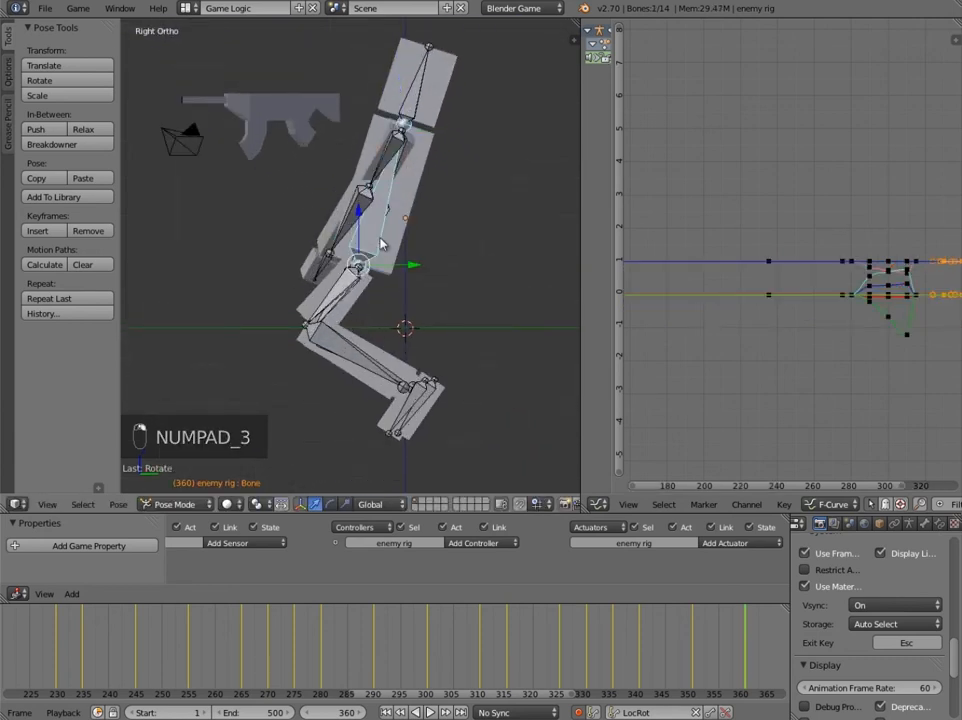
{"action": "key", "text": "b"}
{"action": "left_click_drag", "start_coordinate": [373, 80], "coordinate": [476, 225]}
{"action": "key", "text": "b"}
{"action": "left_click_drag", "start_coordinate": [249, 178], "coordinate": [386, 250]}
{"action": "middle_click_drag", "start_coordinate": [310, 260], "coordinate": [384, 256]}
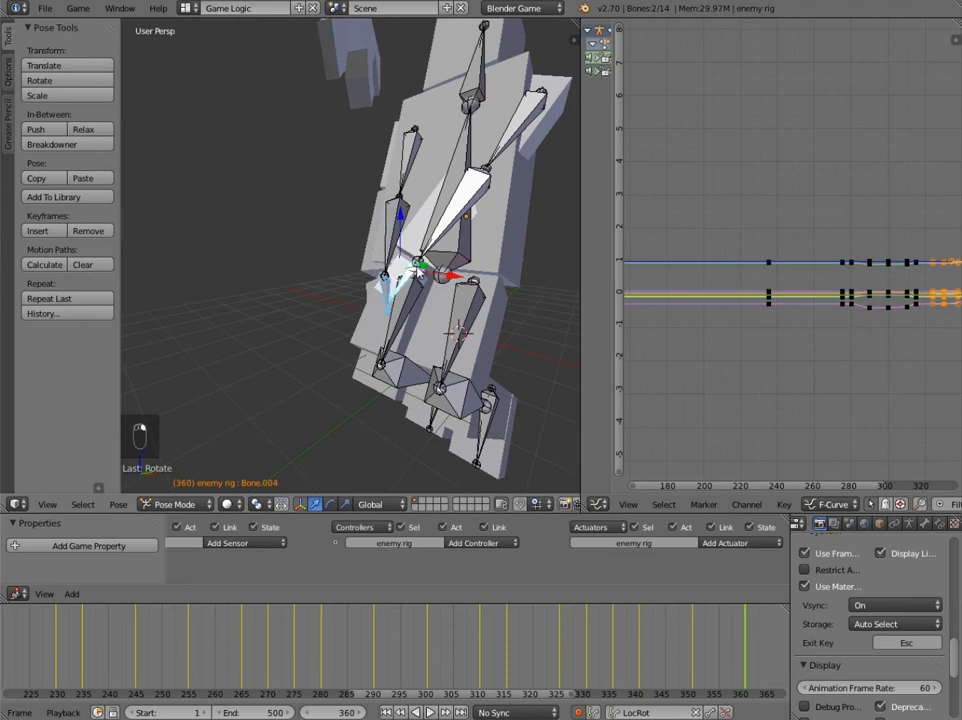
Select all bones of the rig and move them forward and down at frame 360 into a kneeling pose.
{"action": "key", "text": "a"}
{"action": "key", "text": "a"}
{"action": "key", "text": "a"}
{"action": "scroll", "coordinate": [416, 211], "scroll_direction": "down", "scroll_amount": 5}
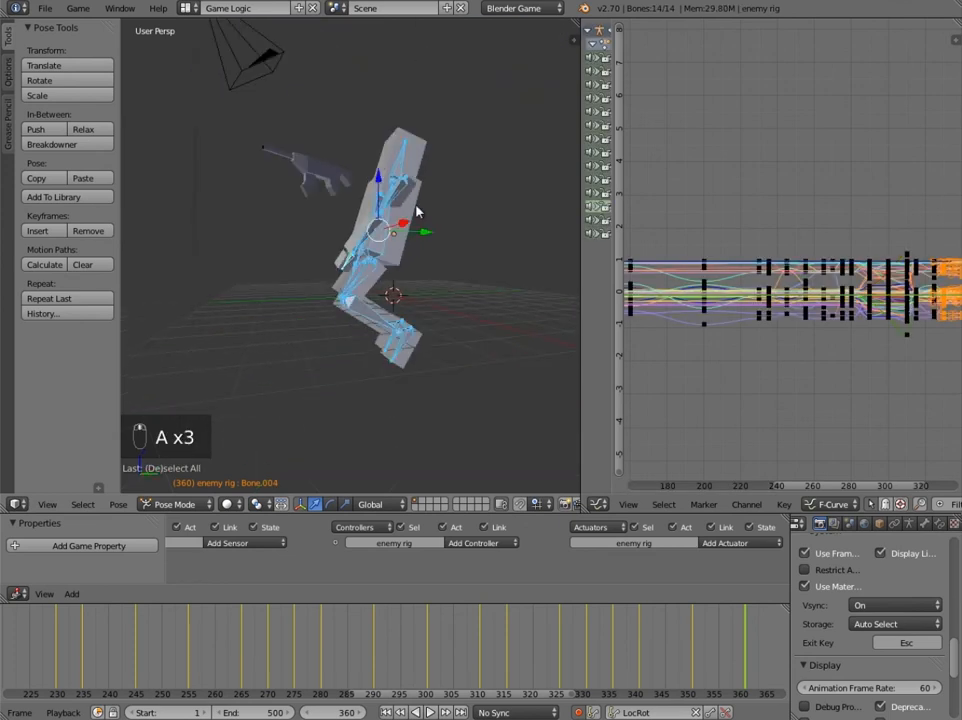
{"action": "key", "text": "KP_1"}
{"action": "key", "text": "KP_3"}
{"action": "key", "text": "ctrl+z"}
{"action": "key", "text": "ctrl+z"}
{"action": "scroll", "coordinate": [440, 272], "scroll_direction": "up", "scroll_amount": 5}
{"action": "key", "text": "g"}
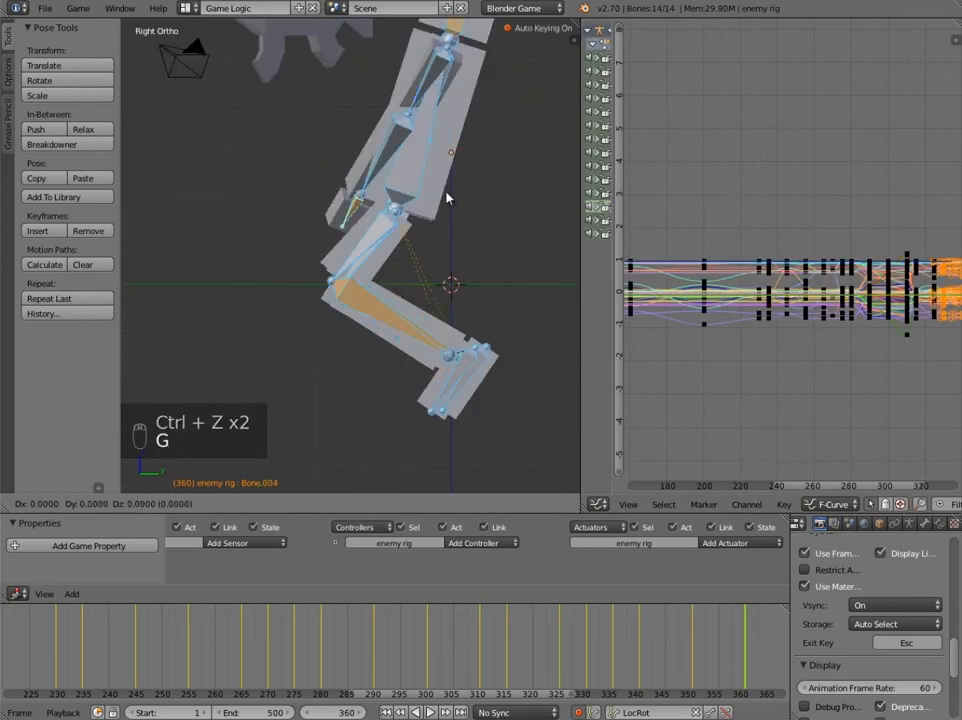
{"action": "left_click", "coordinate": [404, 249]}
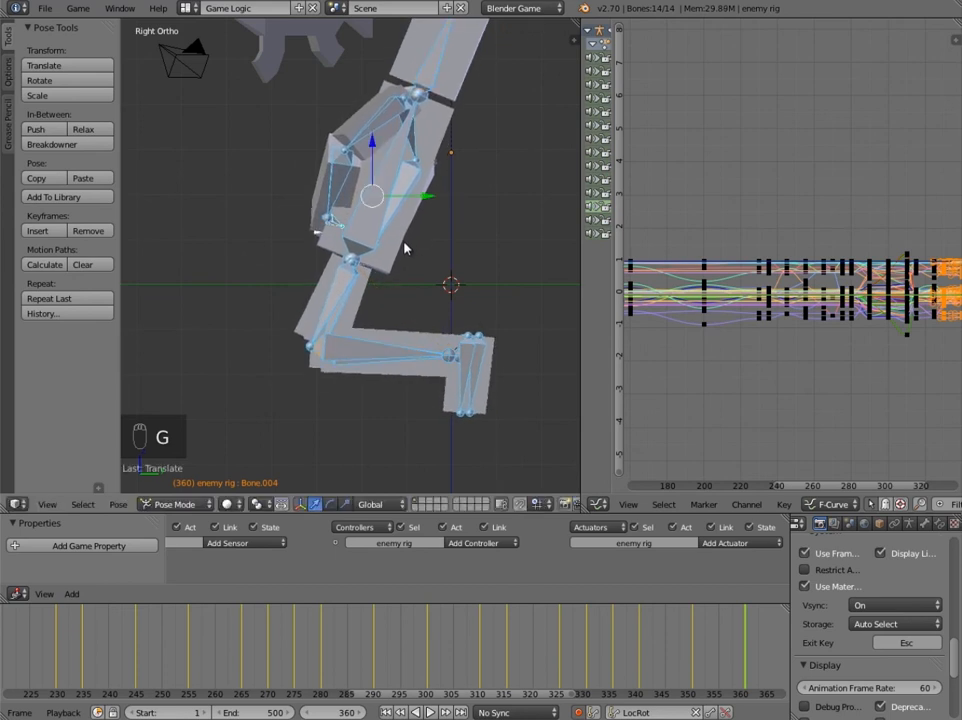
Rotate both foot bones (Bone.011 and Bone.015) to point backward at frame 360 and move them against the shin ends.
{"action": "scroll", "coordinate": [404, 249], "scroll_direction": "down", "scroll_amount": 3}
{"action": "scroll", "coordinate": [404, 249], "scroll_direction": "up", "scroll_amount": 5}
{"action": "key", "text": "a"}
{"action": "scroll", "coordinate": [408, 272], "scroll_direction": "down", "scroll_amount": 3}
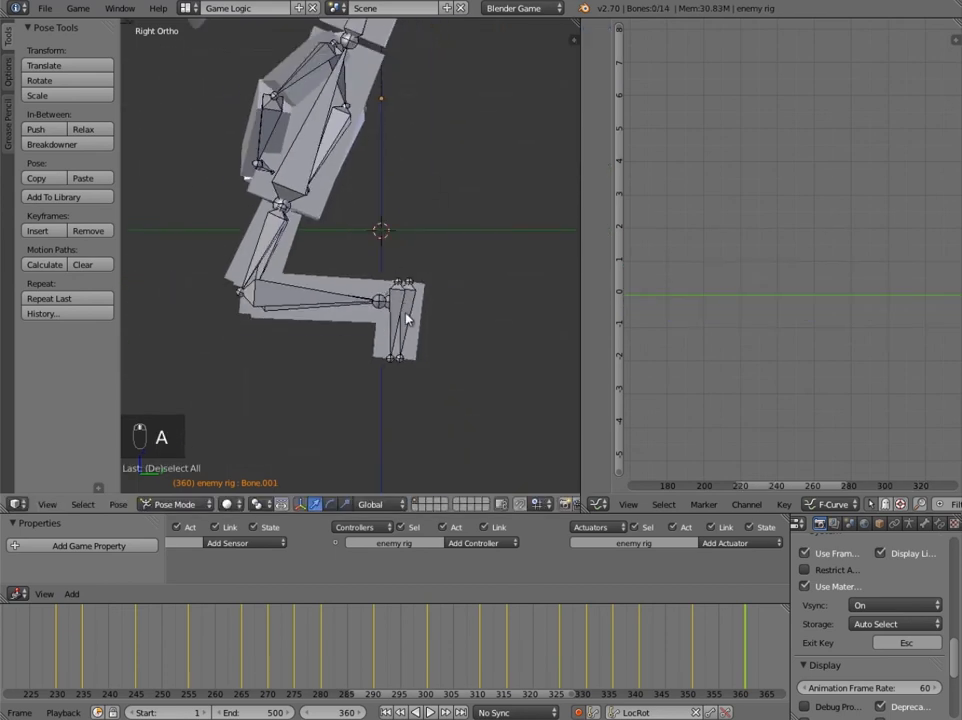
{"action": "right_click", "coordinate": [402, 325]}
{"action": "key", "text": "r"}
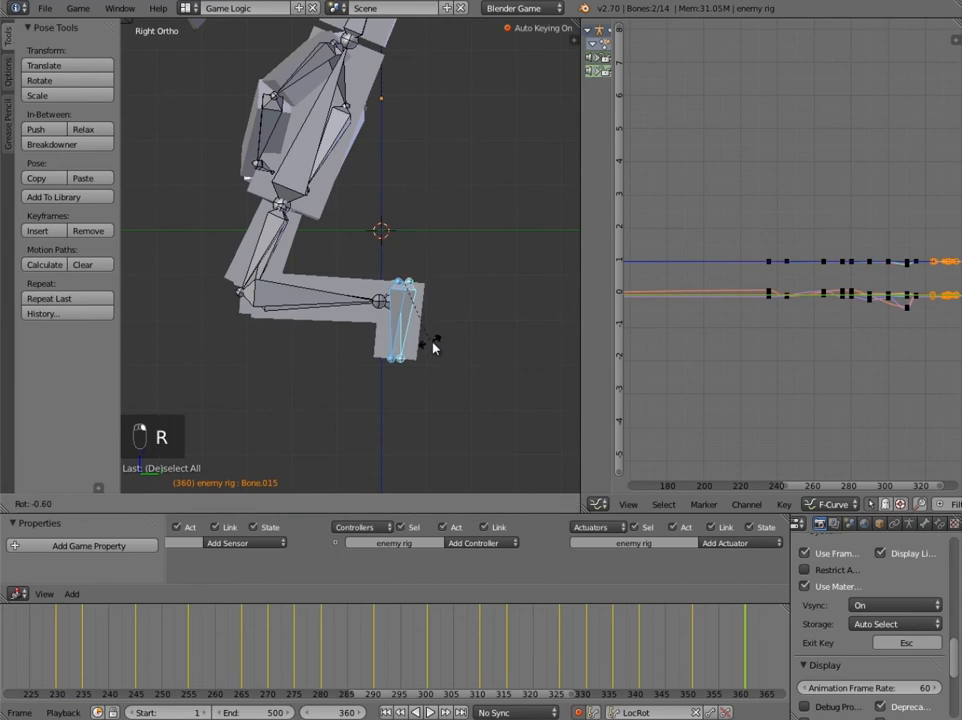
{"action": "left_click", "coordinate": [480, 272]}
{"action": "key", "text": "g"}
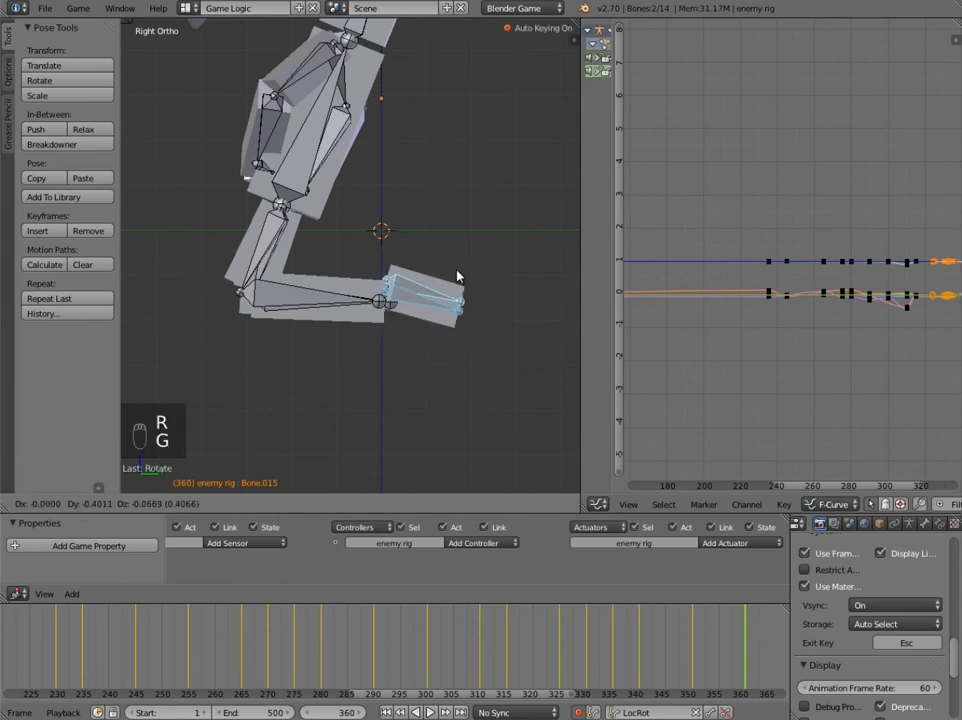
{"action": "left_click", "coordinate": [455, 280]}
Compare the leg and foot pose between frames 350 and 360, ending at frame 360.
{"action": "middle_click_drag", "start_coordinate": [476, 296], "coordinate": [360, 270]}
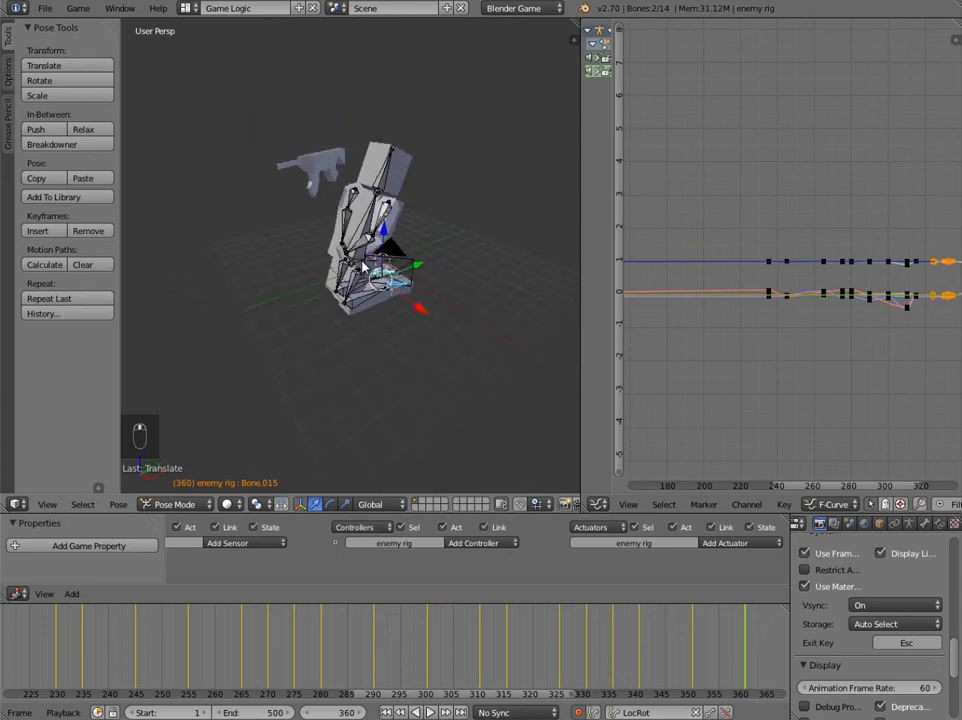
{"action": "key", "text": "KP_1"}
{"action": "key", "text": "KP_3"}
{"action": "scroll", "coordinate": [342, 283], "scroll_direction": "up", "scroll_amount": 4}
{"action": "middle_click_drag", "start_coordinate": [349, 214], "coordinate": [351, 248], "text": "shift"}
{"action": "middle_click_drag", "start_coordinate": [701, 667], "coordinate": [548, 668]}
{"action": "mouse_move", "coordinate": [548, 673]}
{"action": "left_mouse_down"}
{"action": "mouse_move", "coordinate": [644, 670]}
{"action": "mouse_move", "coordinate": [466, 649]}
{"action": "mouse_move", "coordinate": [630, 648]}
{"action": "mouse_move", "coordinate": [517, 652]}
{"action": "mouse_move", "coordinate": [537, 655]}
{"action": "left_mouse_up"}
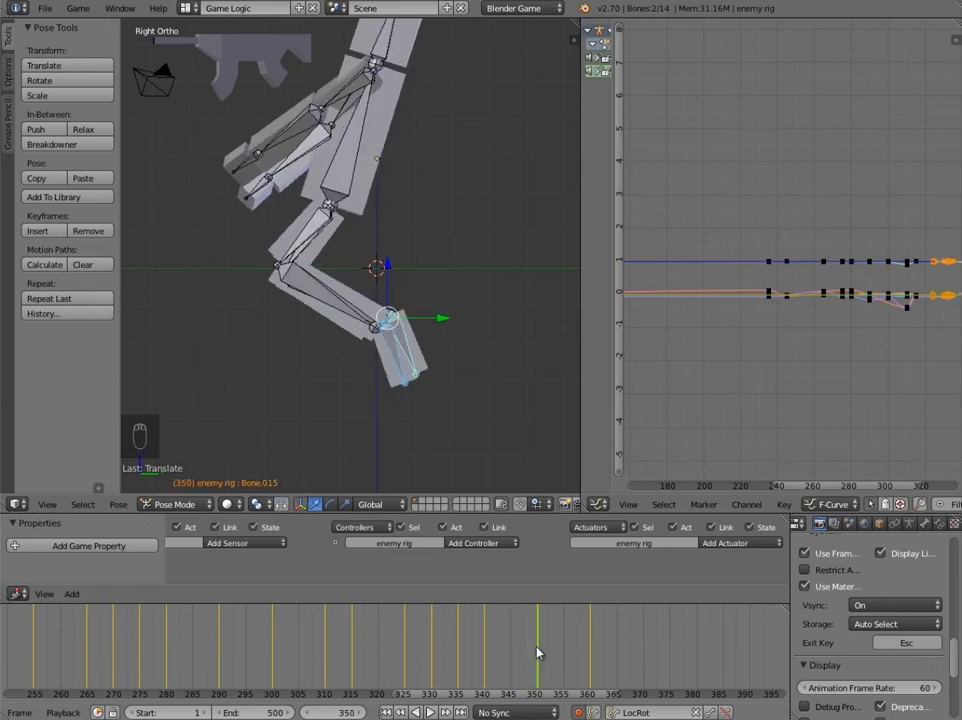
{"action": "right_click", "coordinate": [398, 362]}
{"action": "left_click_drag", "start_coordinate": [468, 634], "coordinate": [590, 656]}
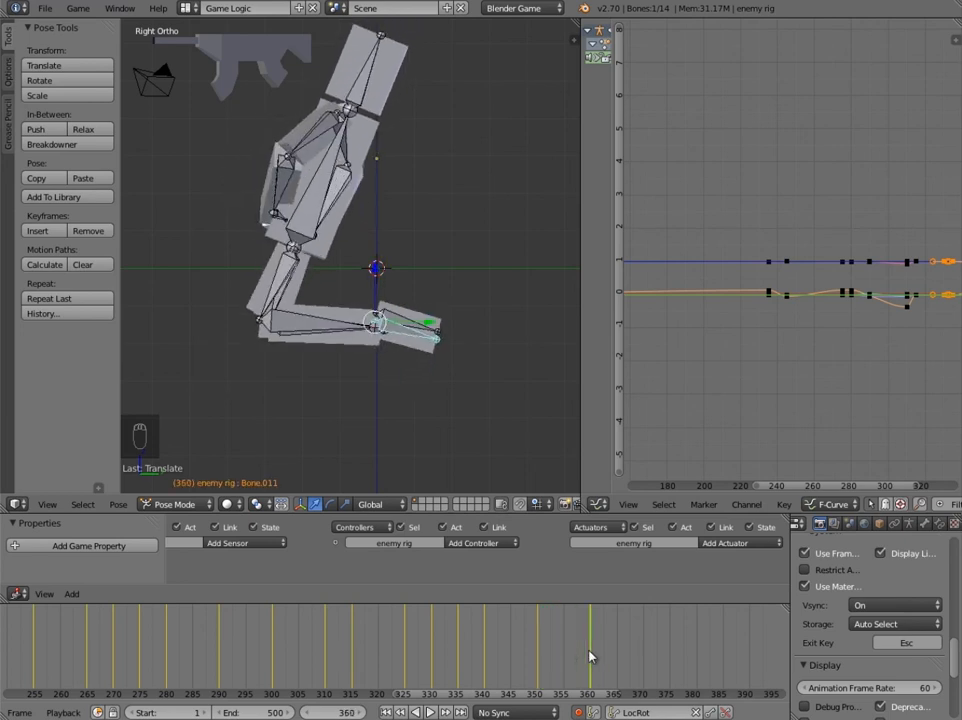
Select all bones of the rig and move them straight down about 1.15 units along Z at frame 360.
{"action": "scroll", "coordinate": [368, 346], "scroll_direction": "down", "scroll_amount": 5}
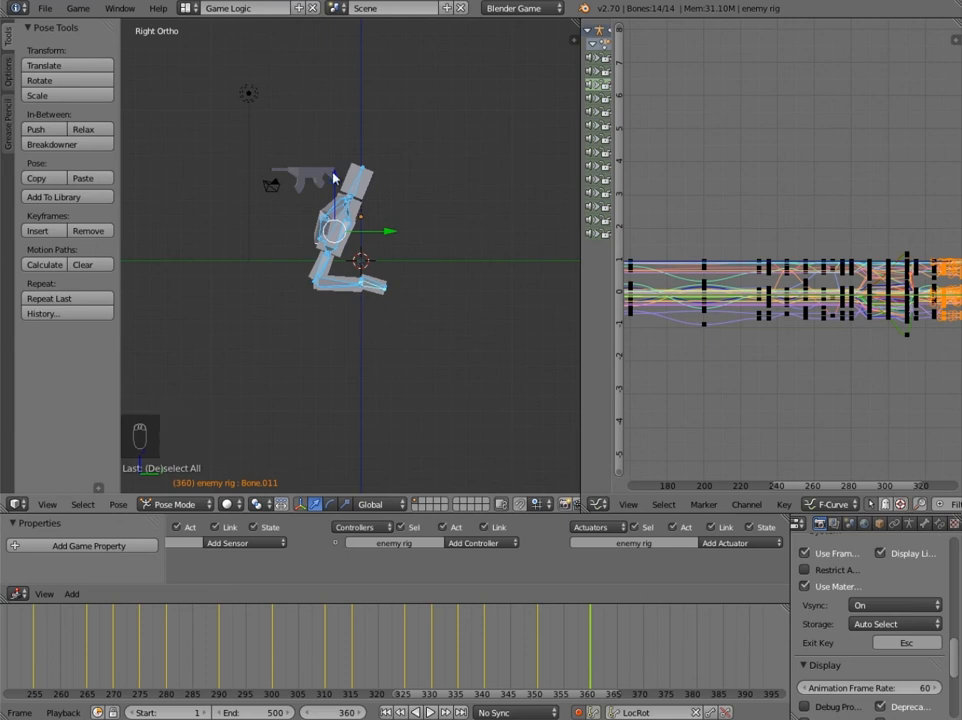
{"action": "key", "text": "g"}
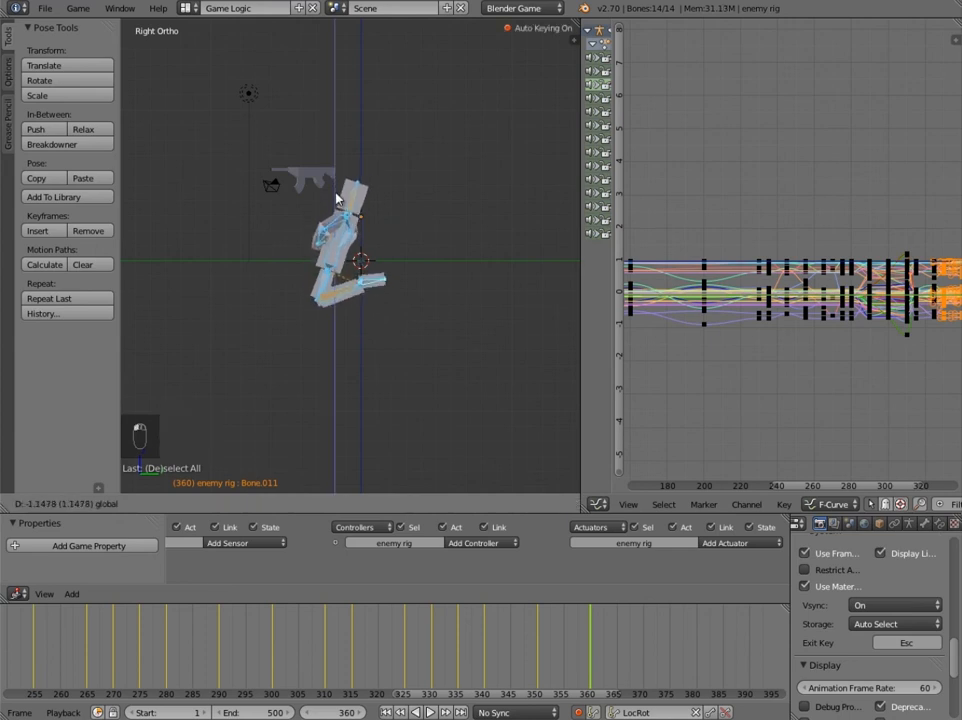
{"action": "left_click", "coordinate": [316, 302]}
{"action": "scroll", "coordinate": [316, 302], "scroll_direction": "up", "scroll_amount": 3}
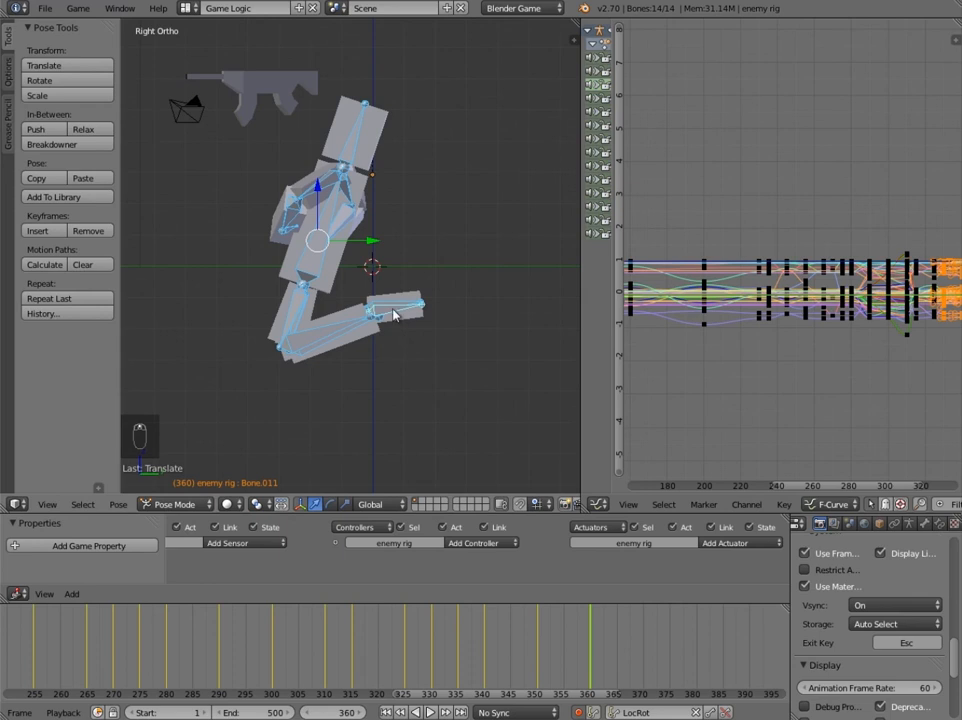
Rotate both shin bones at frame 360 so the lower legs lie roughly level behind the knees.
{"action": "scroll", "coordinate": [393, 315], "scroll_direction": "up", "scroll_amount": 3}
{"action": "key", "text": "a"}
{"action": "right_click", "coordinate": [358, 380]}
{"action": "key", "text": "r"}
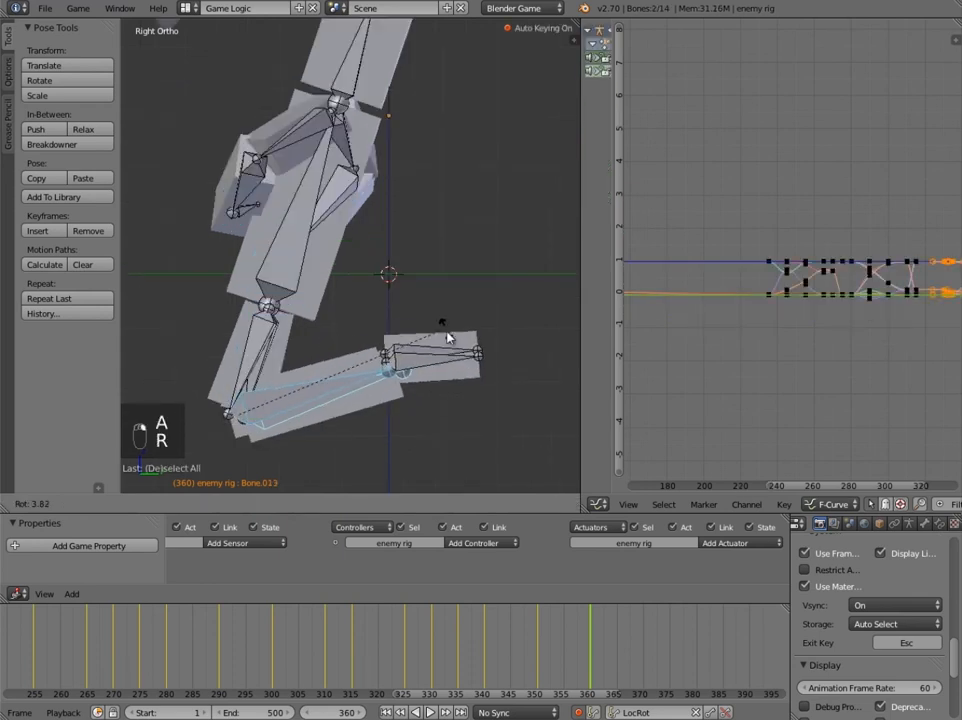
{"action": "left_click", "coordinate": [438, 378]}
{"action": "scroll", "coordinate": [420, 360], "scroll_direction": "down", "scroll_amount": 4}
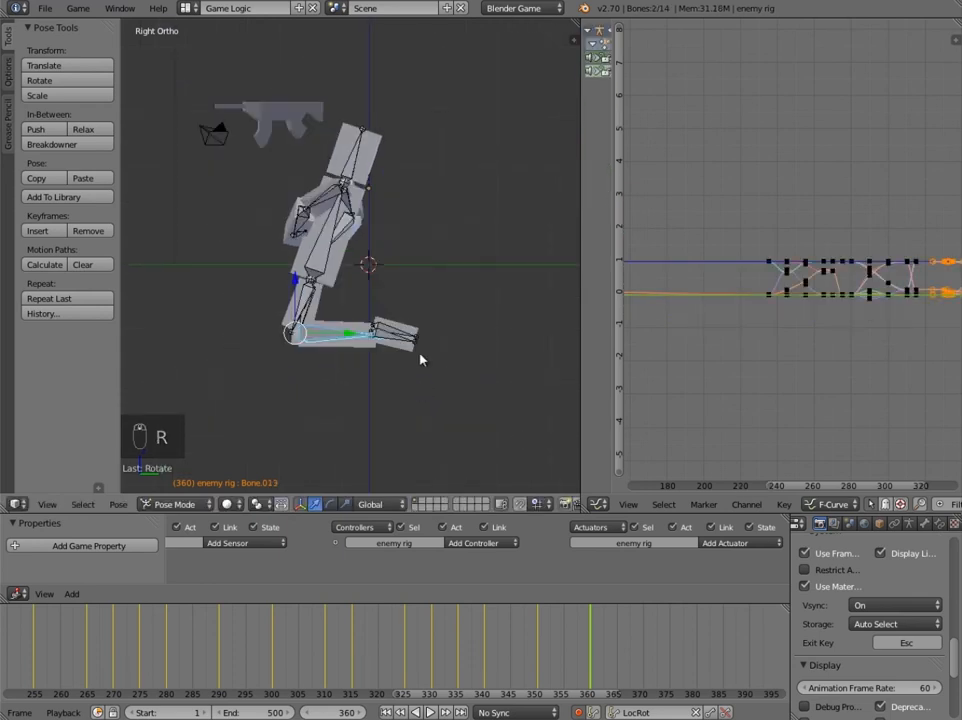
Rotate both foot bones level at frame 360 and move them in line with the shin ends.
{"action": "right_click", "coordinate": [402, 338]}
{"action": "key", "text": "r"}
{"action": "left_click", "coordinate": [450, 340]}
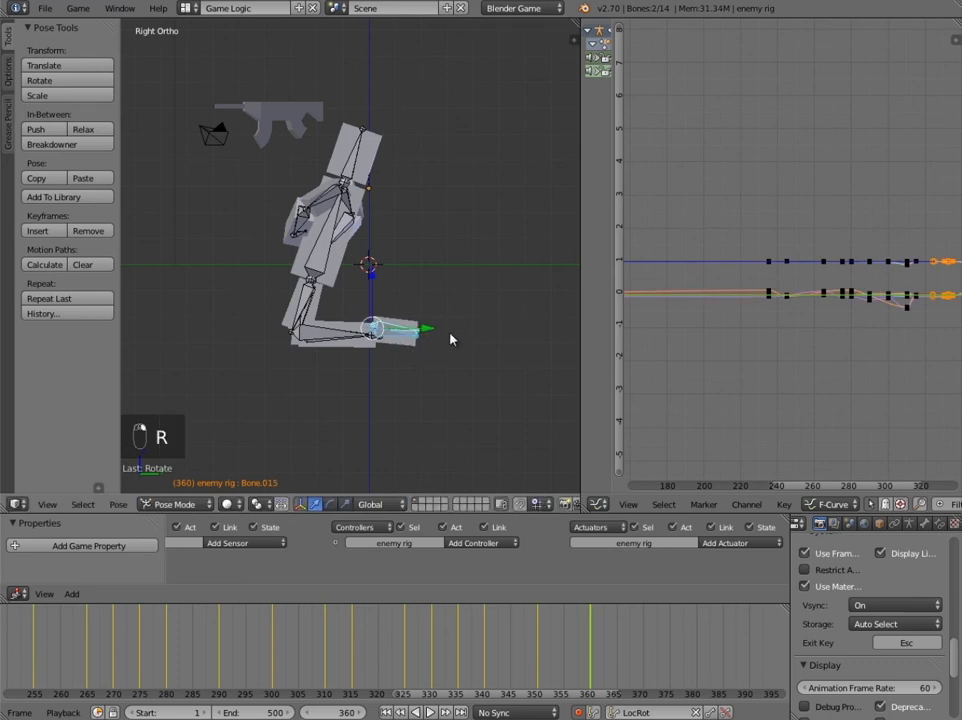
{"action": "key", "text": "g"}
{"action": "left_click", "coordinate": [444, 349]}
{"action": "scroll", "coordinate": [339, 273], "scroll_direction": "up", "scroll_amount": 3}
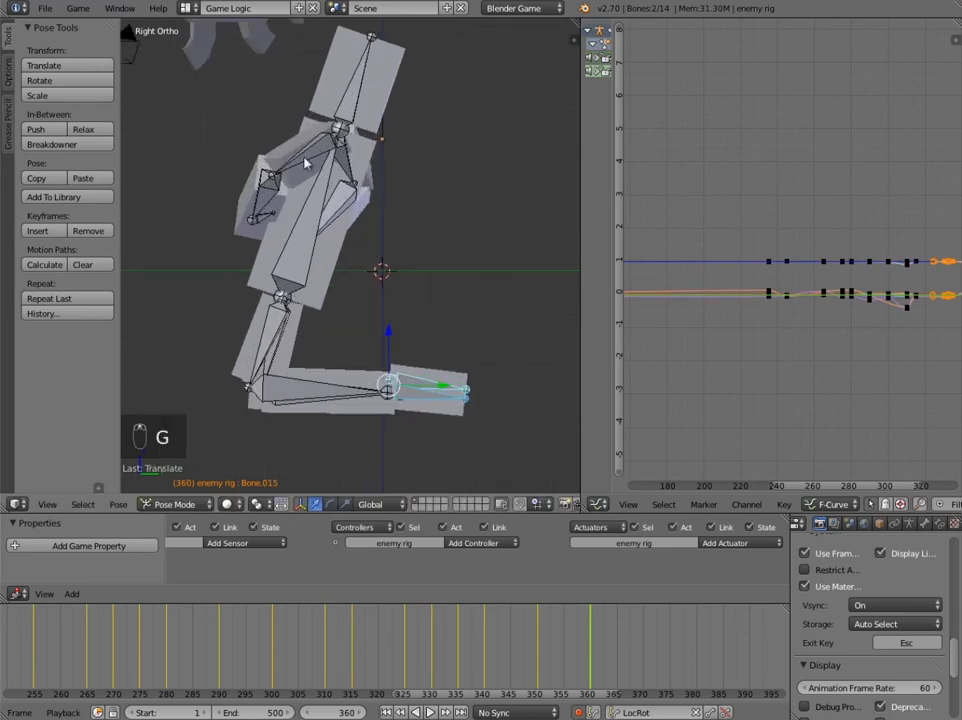
Select the eight torso, head and arm bones, tilt them backward at frame 360, and reposition them over the hips.
{"action": "middle_click_drag", "start_coordinate": [305, 163], "coordinate": [338, 186], "text": "shift"}
{"action": "right_click", "coordinate": [352, 252]}
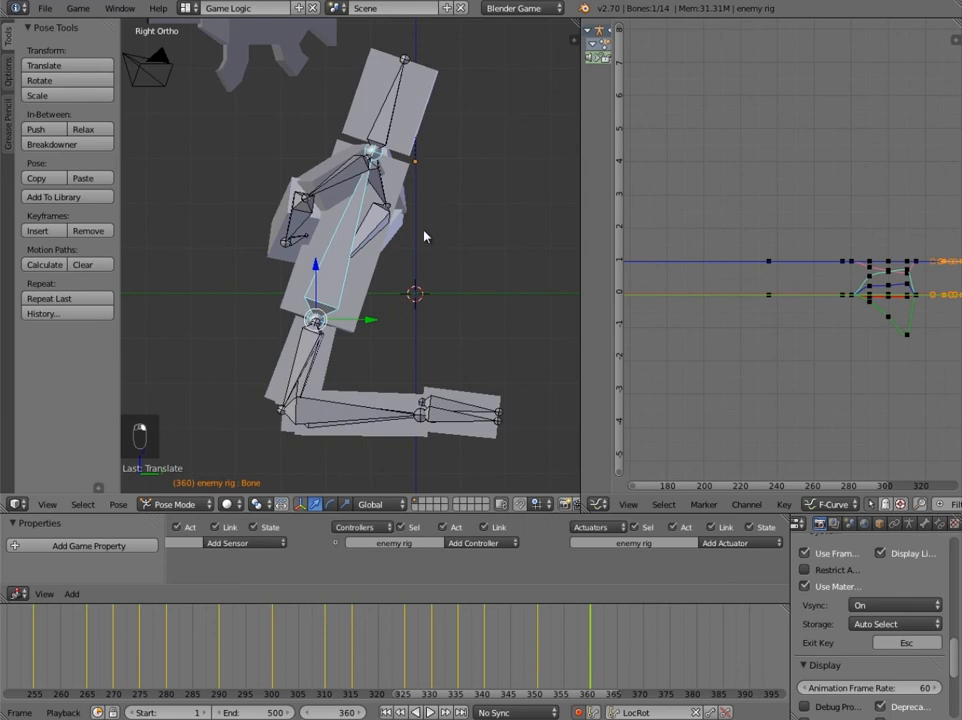
{"action": "key", "text": "a"}
{"action": "key", "text": "b"}
{"action": "left_click_drag", "start_coordinate": [200, 79], "coordinate": [446, 285]}
{"action": "key", "text": "z"}
{"action": "key", "text": "z"}
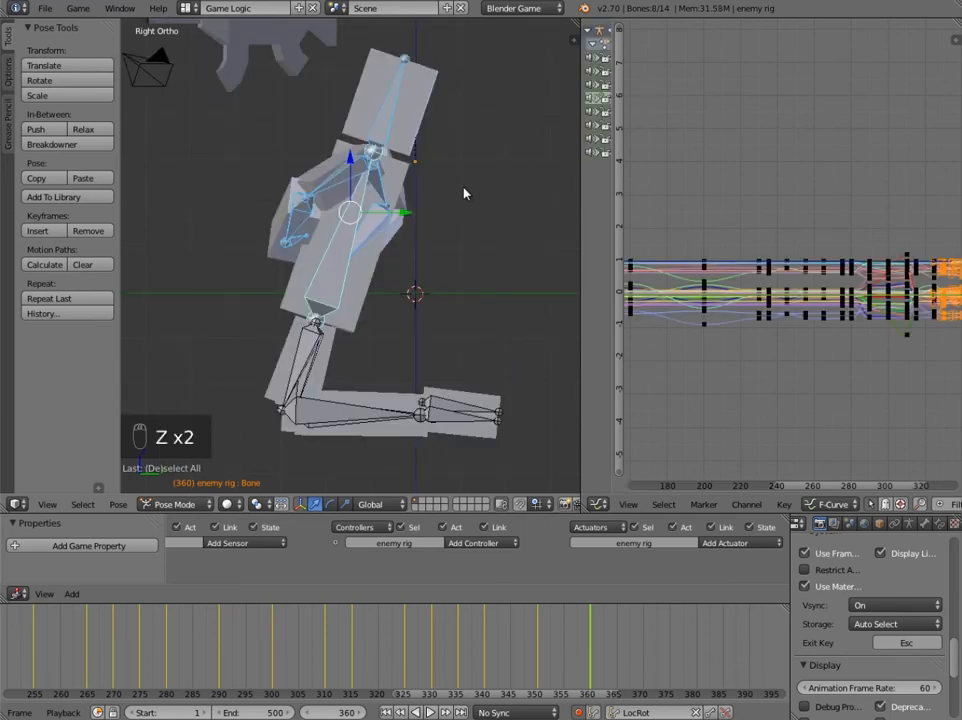
{"action": "key", "text": "r"}
{"action": "left_click", "coordinate": [470, 218]}
{"action": "key", "text": "g"}
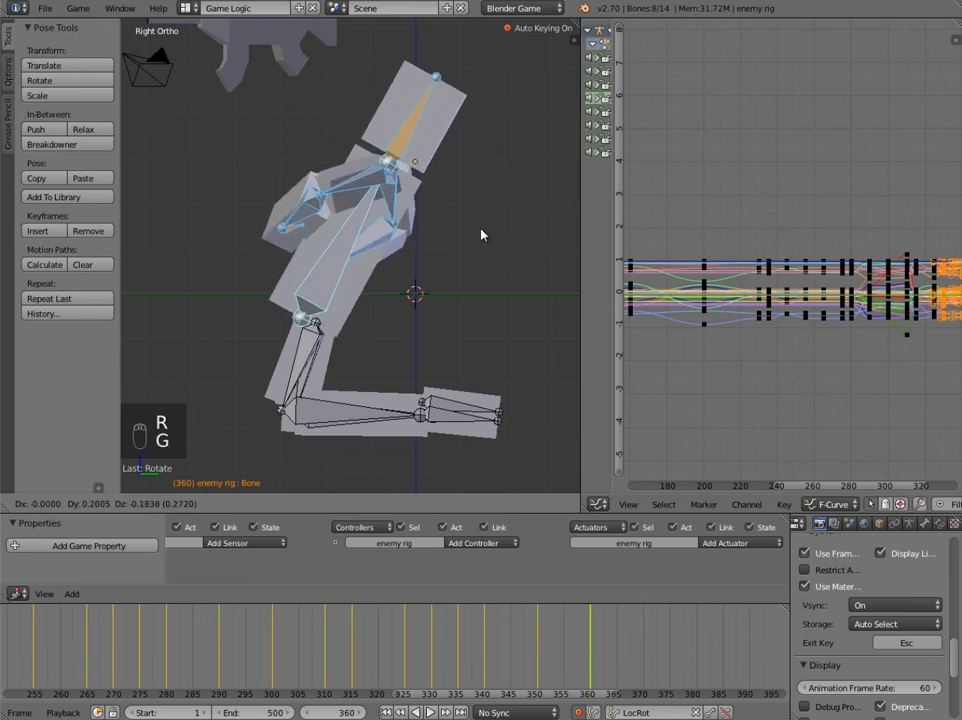
{"action": "left_click", "coordinate": [490, 236]}
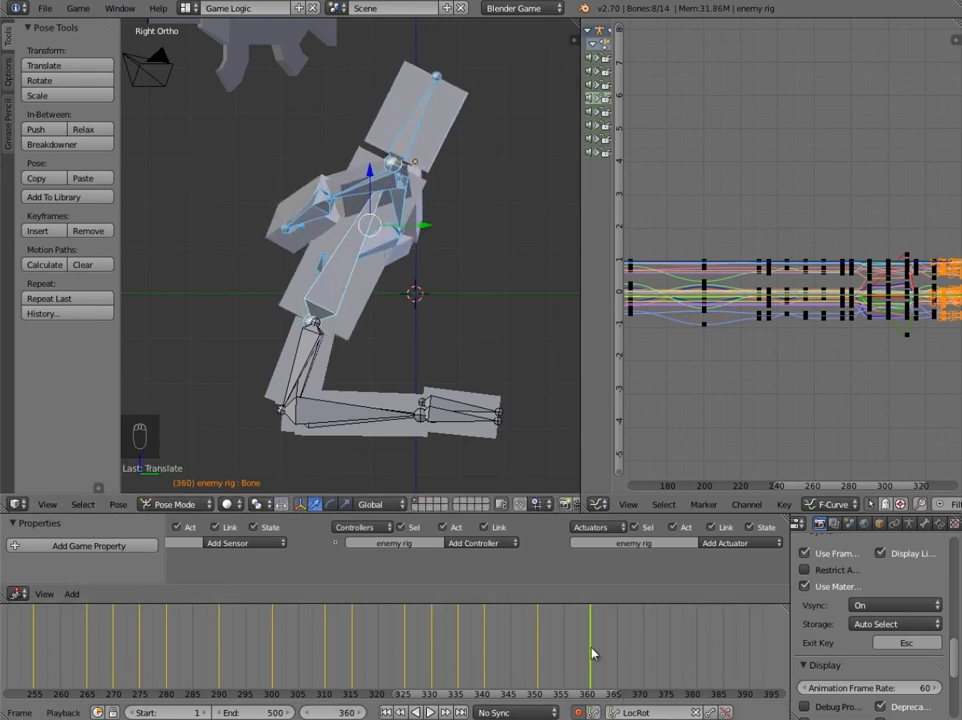
At frame 370, add both thigh bones to the upper-body selection and rotate them all backward until the torso is nearly horizontal.
{"action": "left_click_drag", "start_coordinate": [597, 653], "coordinate": [645, 655]}
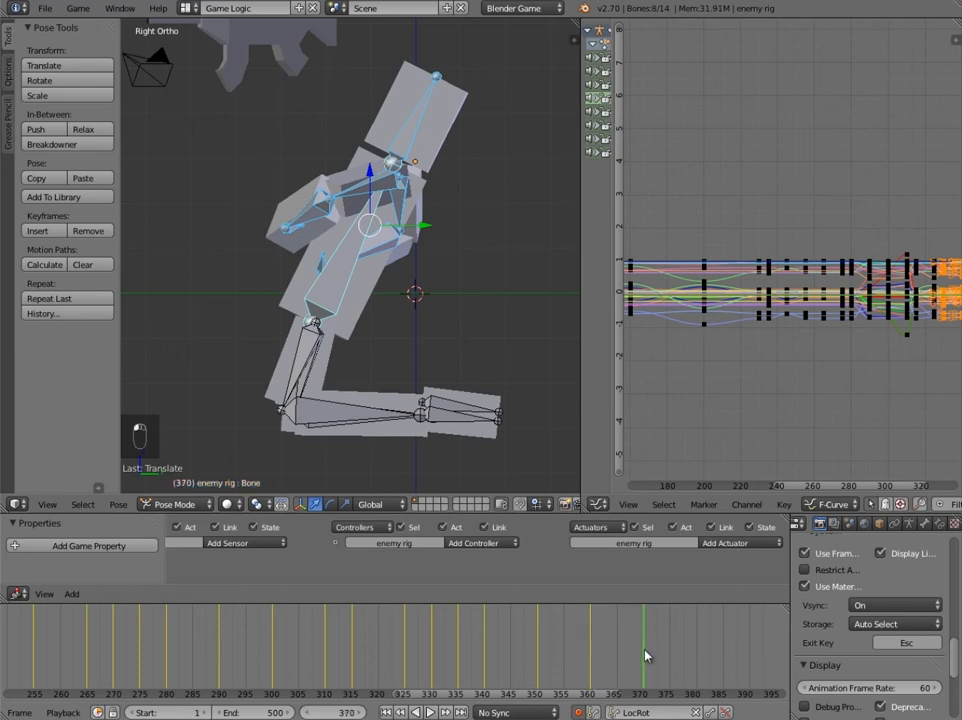
{"action": "middle_click_drag", "start_coordinate": [282, 319], "coordinate": [358, 280]}
{"action": "middle_click_drag", "start_coordinate": [394, 350], "coordinate": [356, 324]}
{"action": "right_click", "coordinate": [356, 325], "text": "shift"}
{"action": "right_click", "coordinate": [397, 348], "text": "shift"}
{"action": "middle_click_drag", "start_coordinate": [435, 323], "coordinate": [407, 305]}
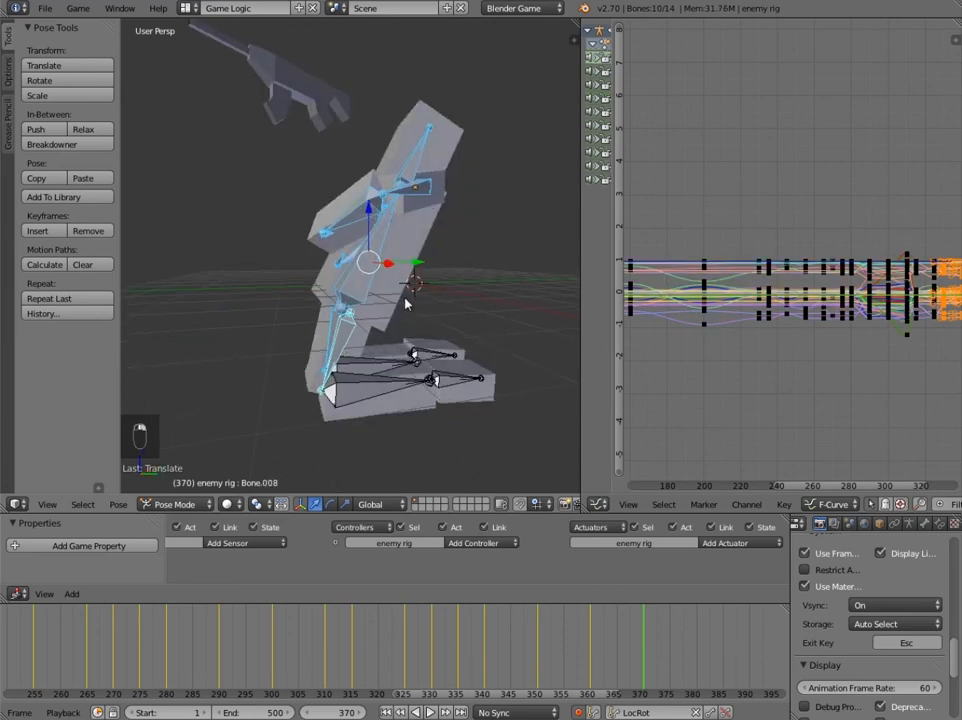
{"action": "key", "text": "ctrl+z"}
{"action": "key", "text": "r"}
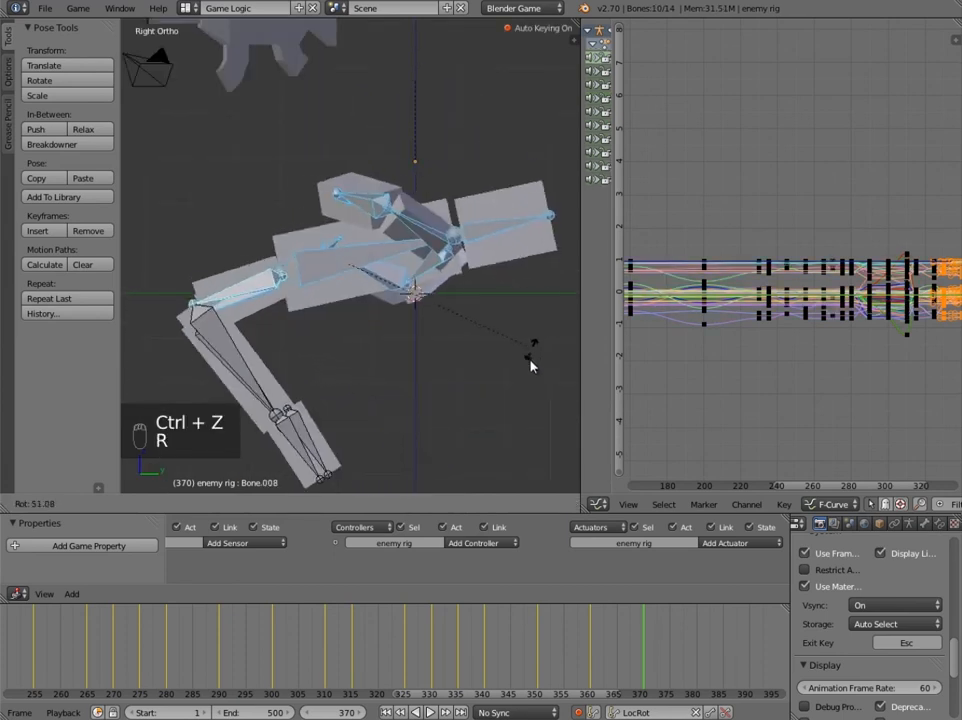
{"action": "left_click", "coordinate": [527, 388]}
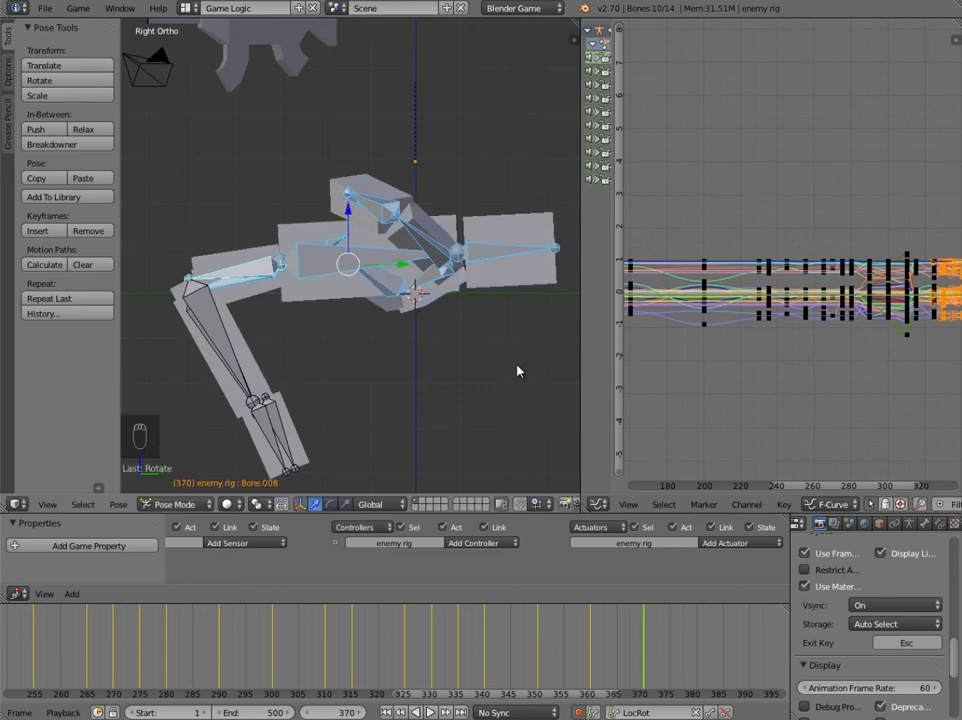
Rotate both thigh bones downward at frame 370 to bring the lower legs back beneath the torso.
{"action": "right_click", "coordinate": [236, 272]}
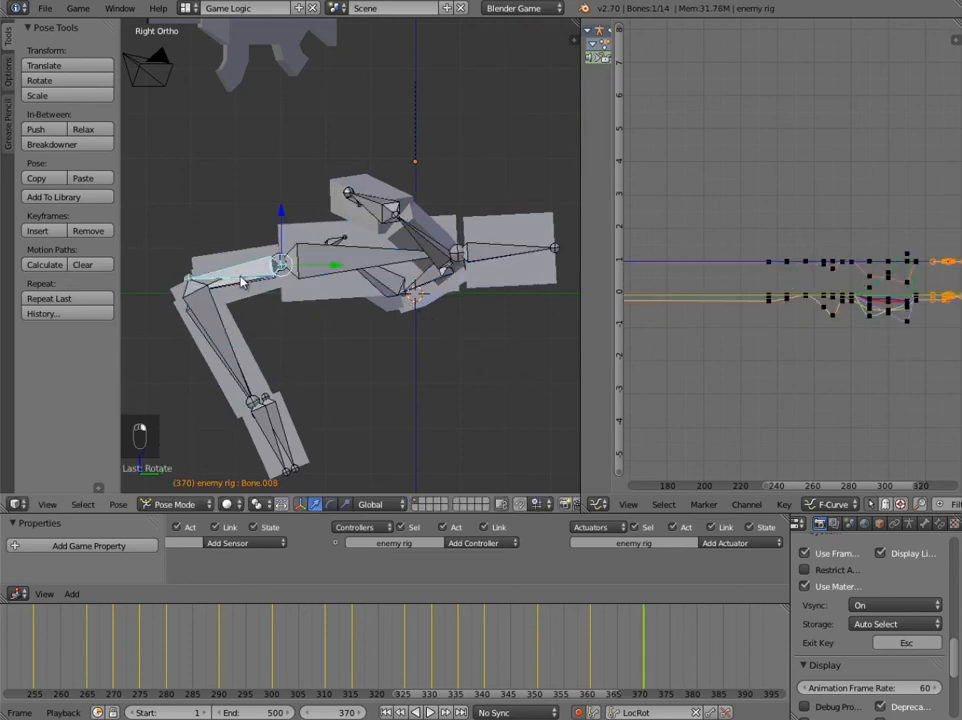
{"action": "key", "text": "r"}
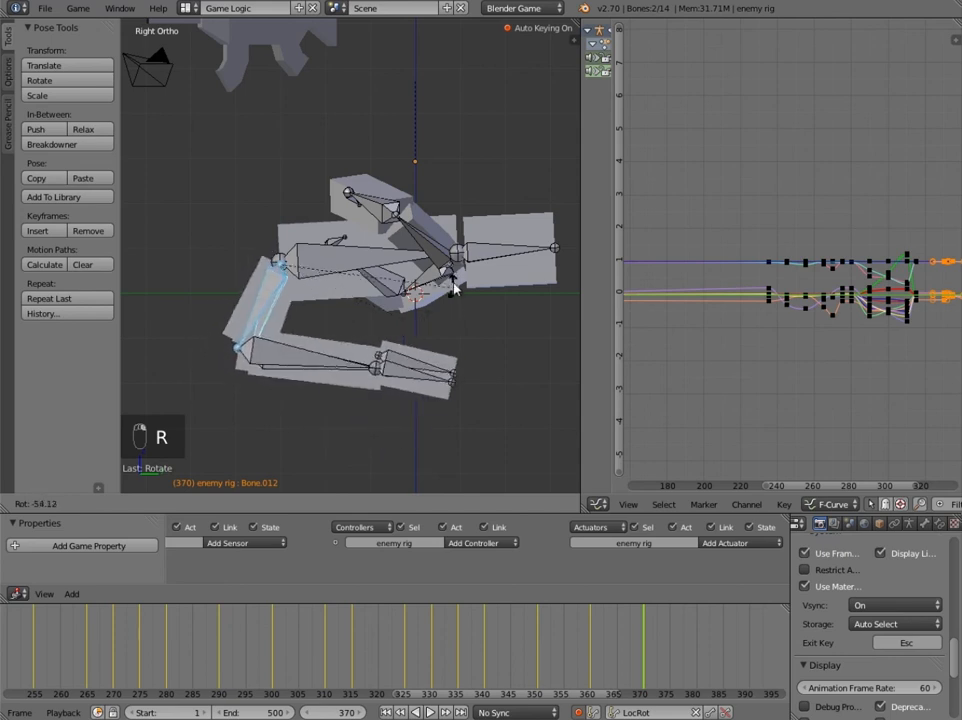
{"action": "left_click", "coordinate": [270, 310]}
Move the torso bone down about 0.6 units along Z at frame 370.
{"action": "middle_click_drag", "start_coordinate": [270, 310], "coordinate": [285, 284]}
{"action": "key", "text": "KP_1"}
{"action": "key", "text": "KP_3"}
{"action": "scroll", "coordinate": [286, 278], "scroll_direction": "up", "scroll_amount": 5}
{"action": "right_click", "coordinate": [287, 270]}
{"action": "scroll", "coordinate": [286, 270], "scroll_direction": "down", "scroll_amount": 5}
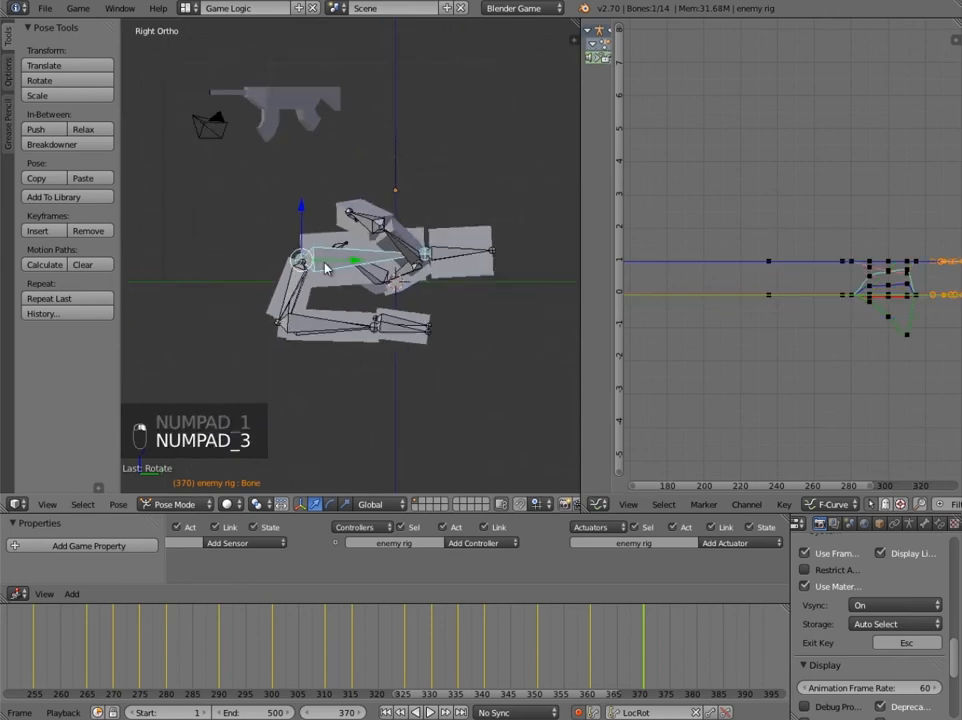
{"action": "key", "text": "g"}
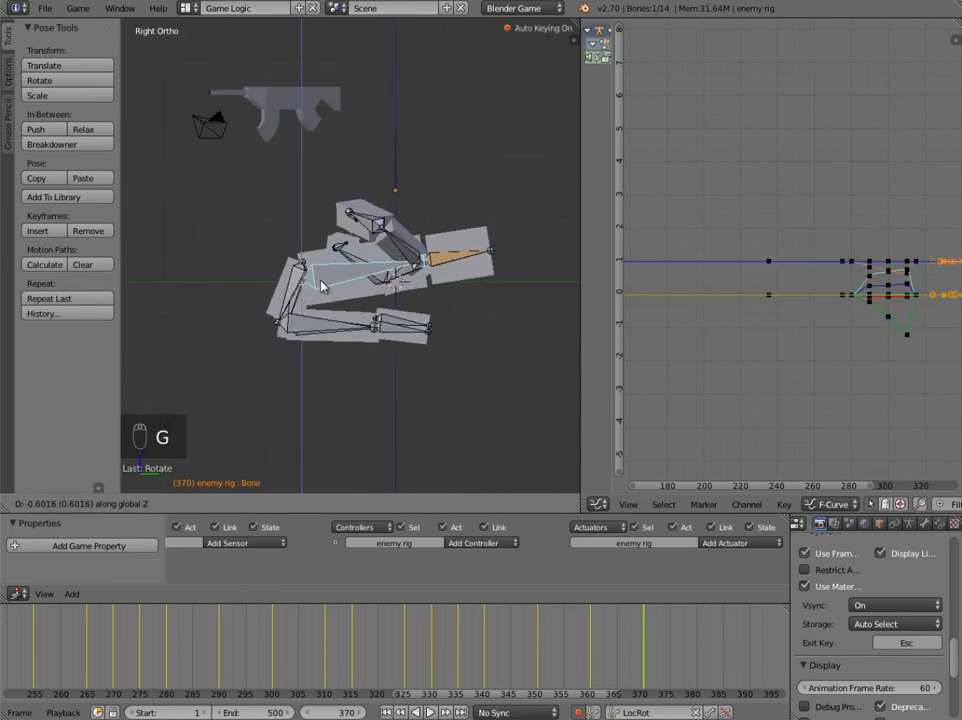
{"action": "left_click", "coordinate": [323, 285]}
Move both upper arm bones down about 0.44 units along Z at frame 370 and rotate the arms downward.
{"action": "right_click", "coordinate": [409, 276]}
{"action": "right_click", "coordinate": [411, 273]}
{"action": "right_click", "coordinate": [421, 260]}
{"action": "right_click", "coordinate": [418, 262]}
{"action": "right_click", "coordinate": [408, 278]}
{"action": "scroll", "coordinate": [408, 278], "scroll_direction": "up", "scroll_amount": 4}
{"action": "middle_click_drag", "start_coordinate": [408, 278], "coordinate": [387, 258]}
{"action": "key", "text": "g"}
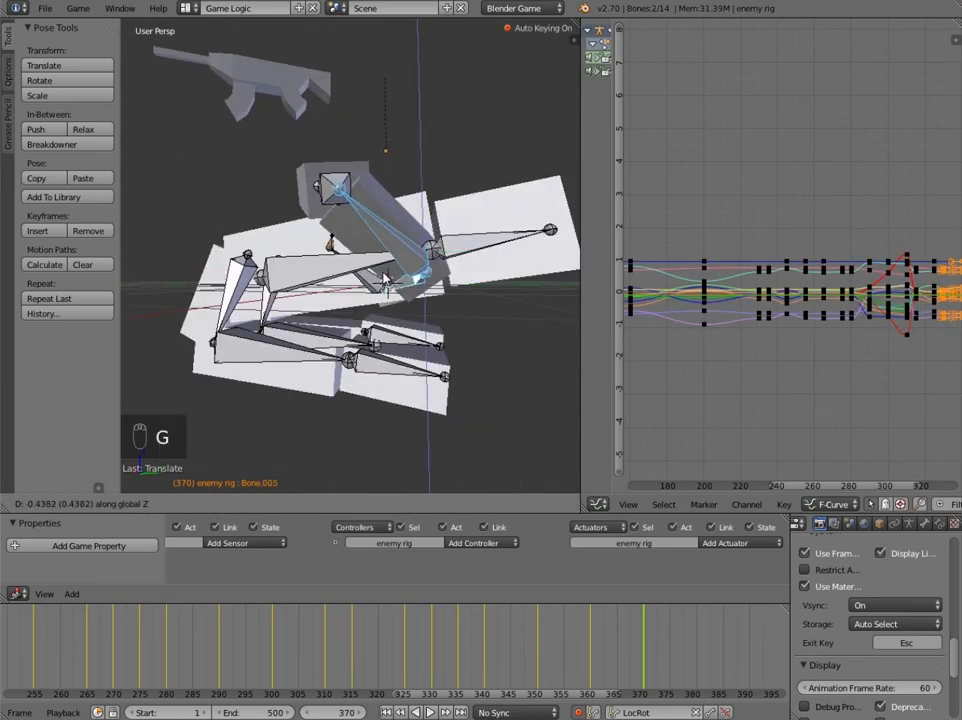
{"action": "left_click", "coordinate": [385, 281]}
{"action": "key", "text": "KP_1"}
{"action": "key", "text": "KP_3"}
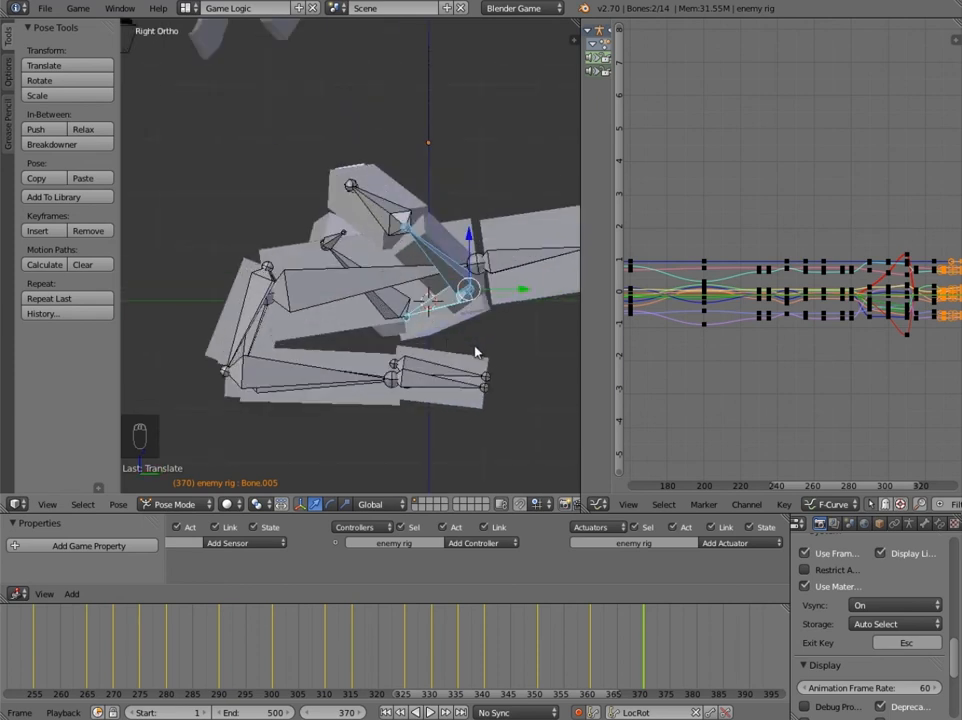
{"action": "key", "text": "r"}
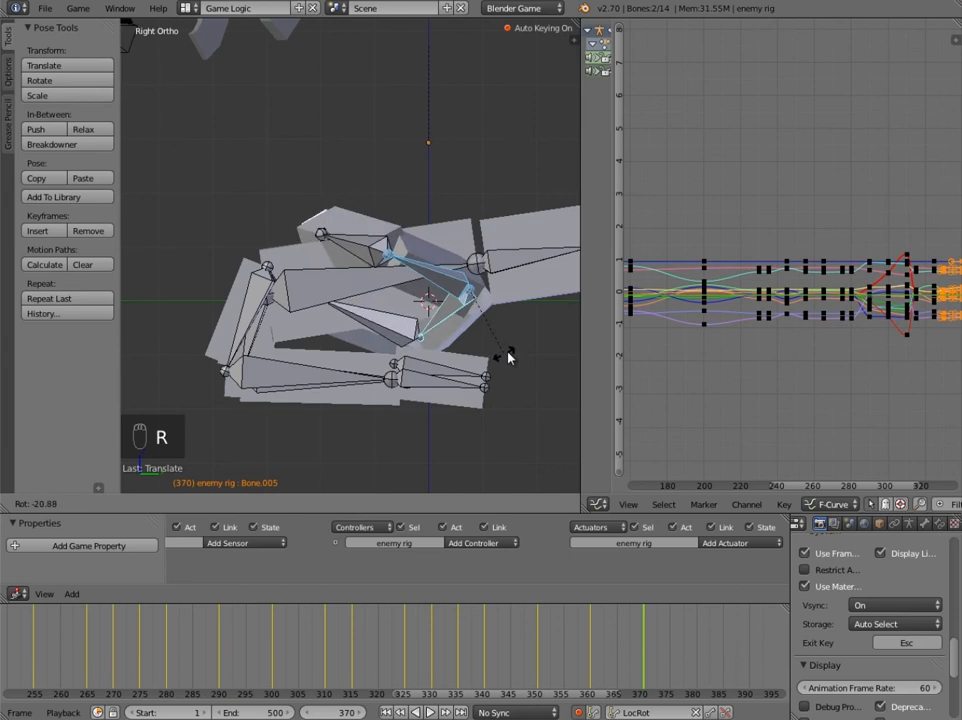
{"action": "left_click", "coordinate": [530, 327]}
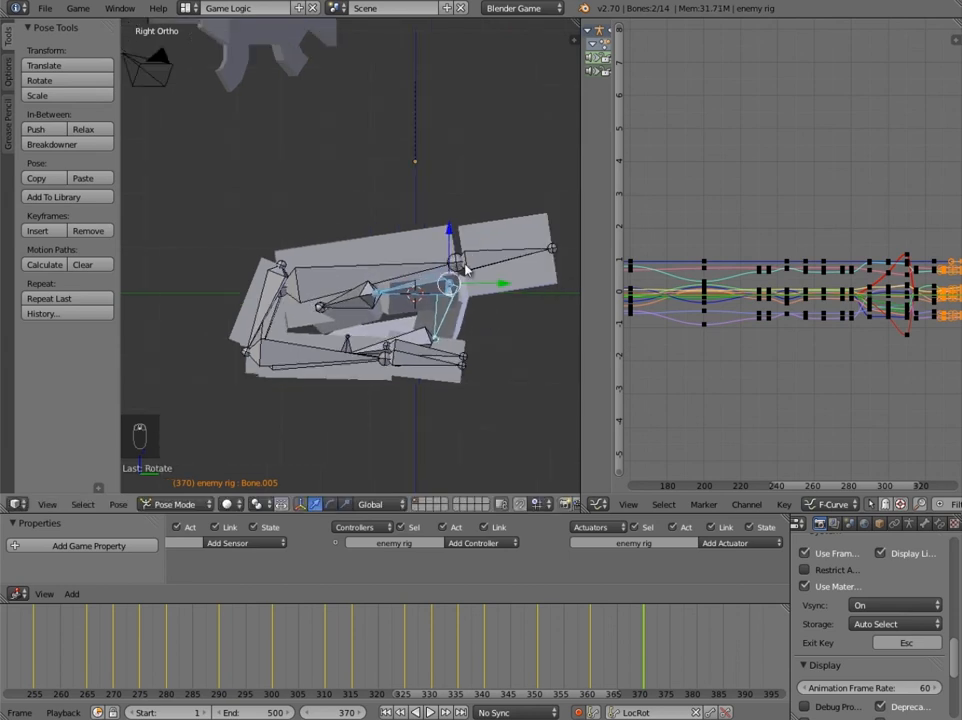
Return to frame 370, undo the last change, and move all bones of the rig straight down along Z.
{"action": "left_click_drag", "start_coordinate": [608, 655], "coordinate": [646, 658]}
{"action": "scroll", "coordinate": [407, 310], "scroll_direction": "down", "scroll_amount": 3}
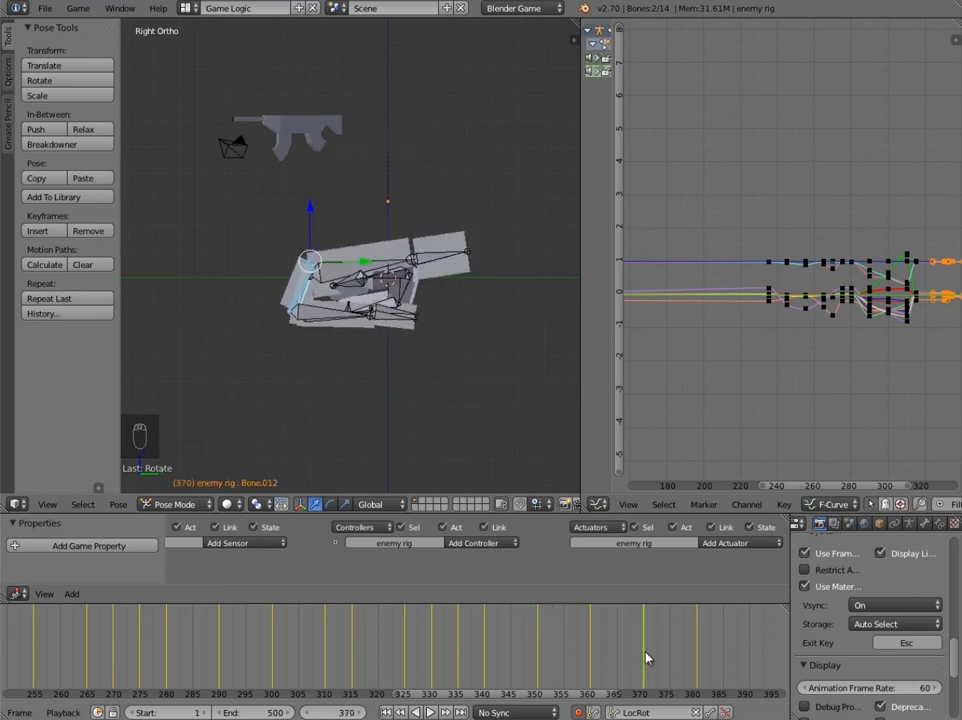
{"action": "key", "text": "ctrl+z"}
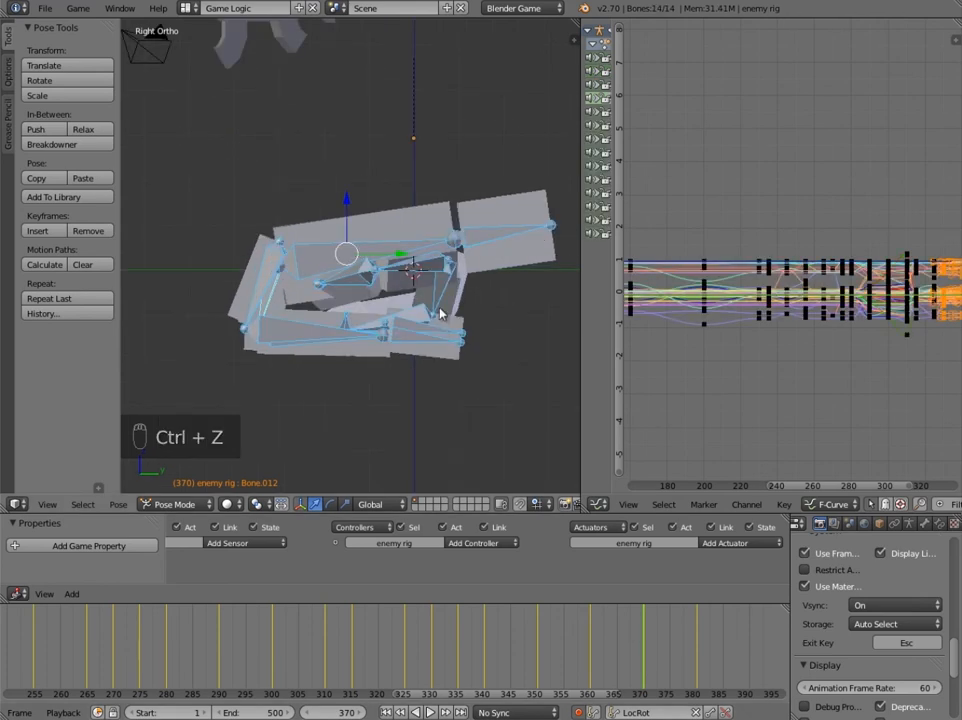
{"action": "key", "text": "g"}
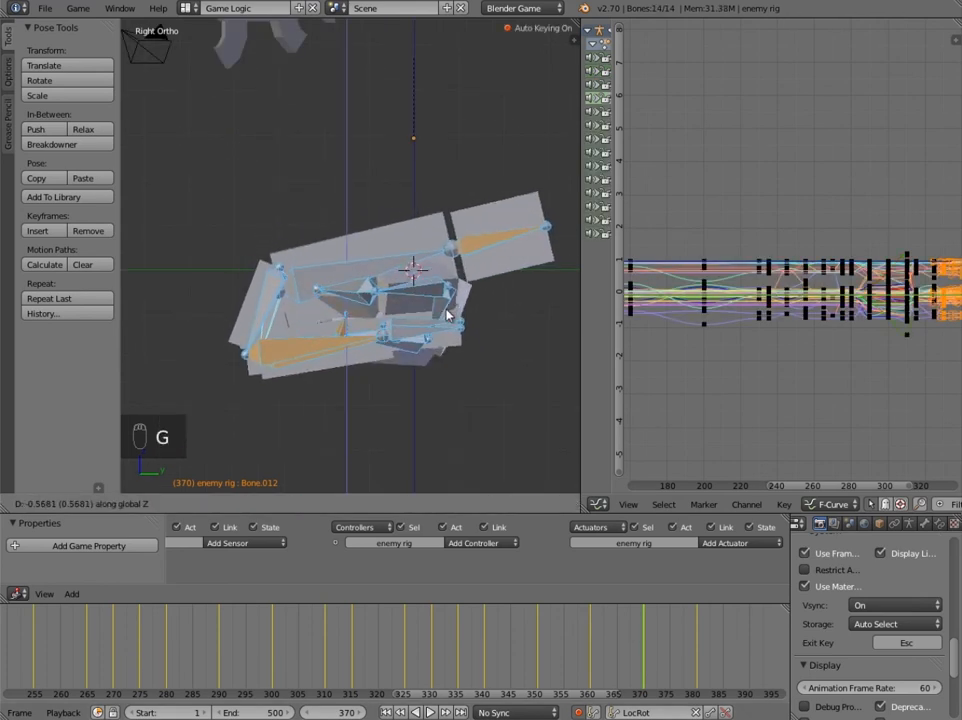
{"action": "left_click", "coordinate": [457, 347]}
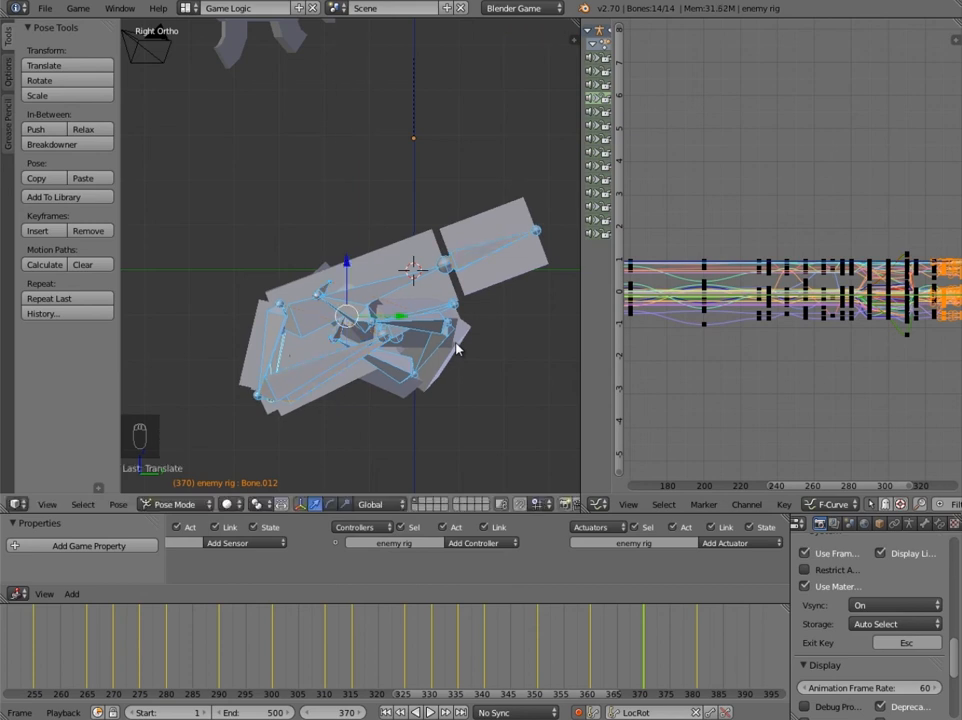
Select both shin bones and rotate them at frame 370 so the lower legs lie level.
{"action": "middle_click_drag", "start_coordinate": [420, 340], "coordinate": [378, 318]}
{"action": "scroll", "coordinate": [378, 318], "scroll_direction": "up", "scroll_amount": 5}
{"action": "right_click", "coordinate": [258, 310]}
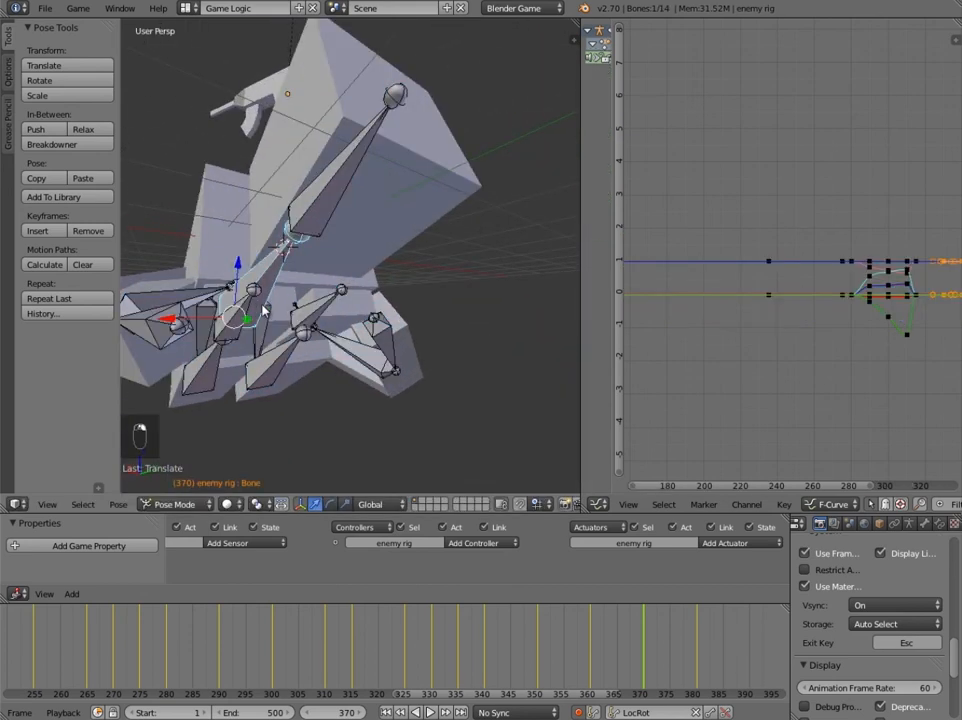
{"action": "middle_click_drag", "start_coordinate": [258, 310], "coordinate": [203, 355]}
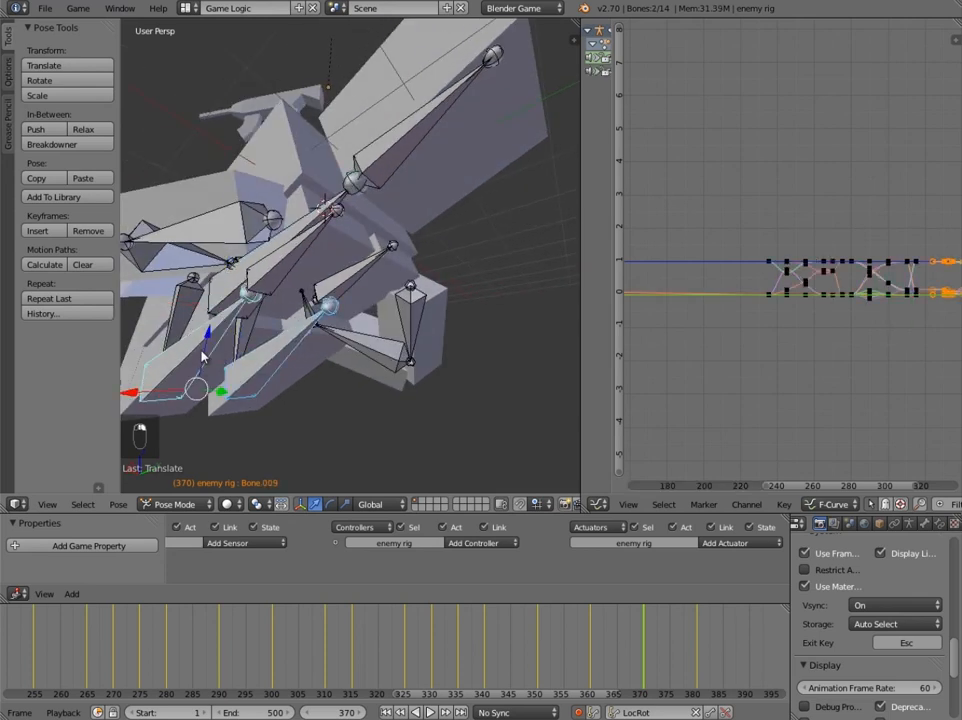
{"action": "key", "text": "KP_1"}
{"action": "key", "text": "KP_3"}
{"action": "right_click", "coordinate": [305, 360]}
{"action": "key", "text": "r"}
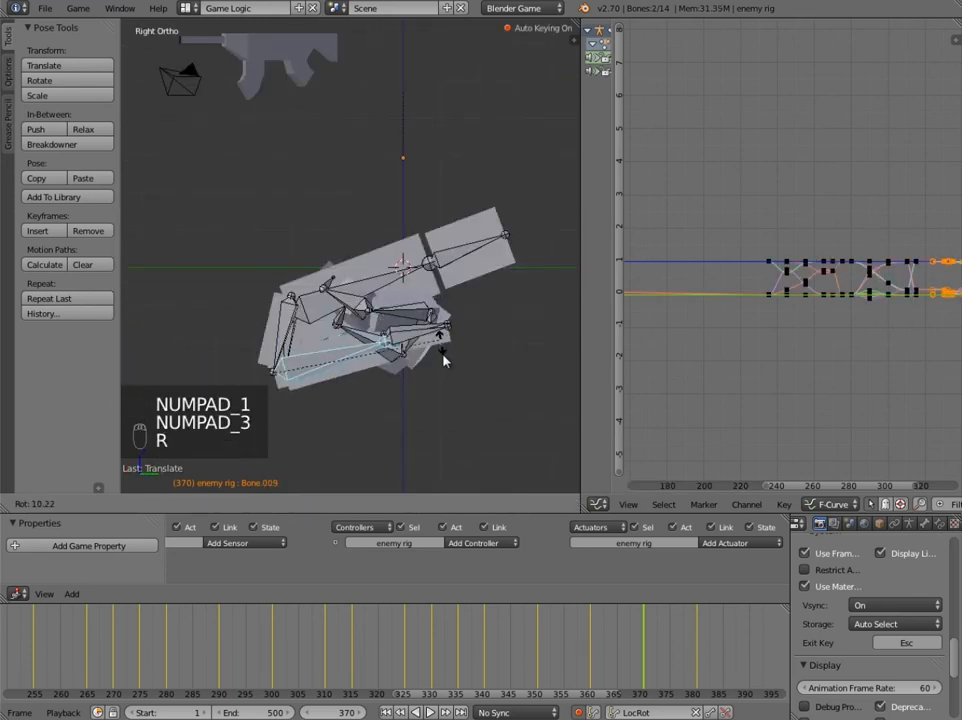
{"action": "left_click", "coordinate": [423, 369]}
Select both hand bones in wireframe shading and move them down and slightly forward at frame 370.
{"action": "scroll", "coordinate": [410, 352], "scroll_direction": "up", "scroll_amount": 2}
{"action": "middle_click_drag", "start_coordinate": [320, 355], "coordinate": [364, 272], "text": "shift"}
{"action": "scroll", "coordinate": [414, 325], "scroll_direction": "down", "scroll_amount": 3}
{"action": "key", "text": "z"}
{"action": "right_click", "coordinate": [359, 275]}
{"action": "right_click", "coordinate": [357, 283]}
{"action": "middle_click_drag", "start_coordinate": [320, 308], "coordinate": [393, 322]}
{"action": "right_click", "coordinate": [392, 303], "text": "shift"}
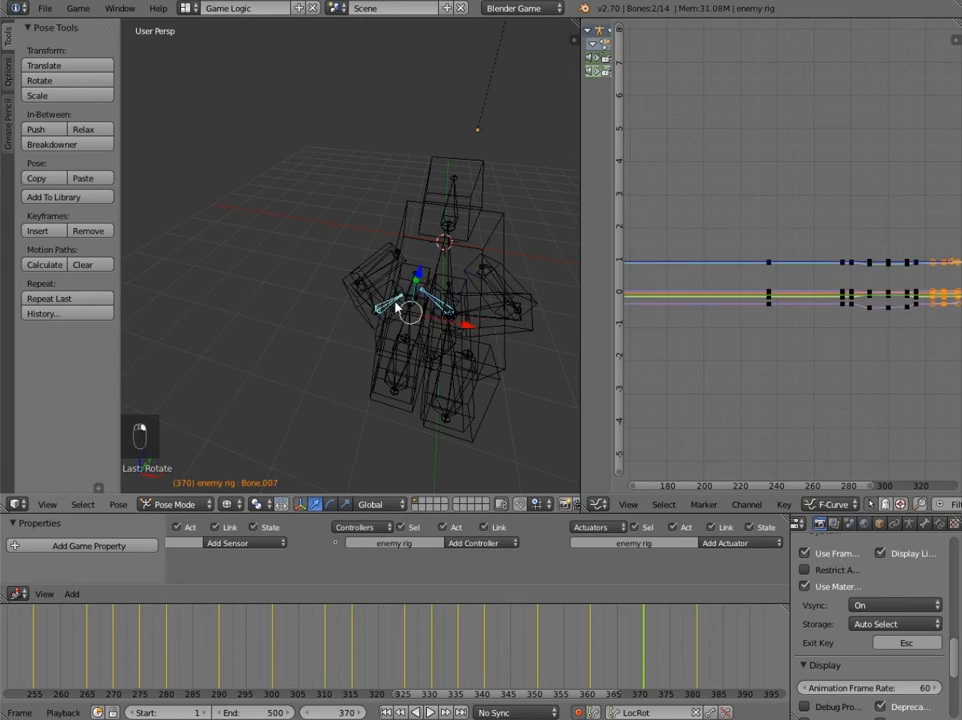
{"action": "key", "text": "KP_3"}
{"action": "scroll", "coordinate": [393, 303], "scroll_direction": "up", "scroll_amount": 2}
{"action": "key", "text": "g"}
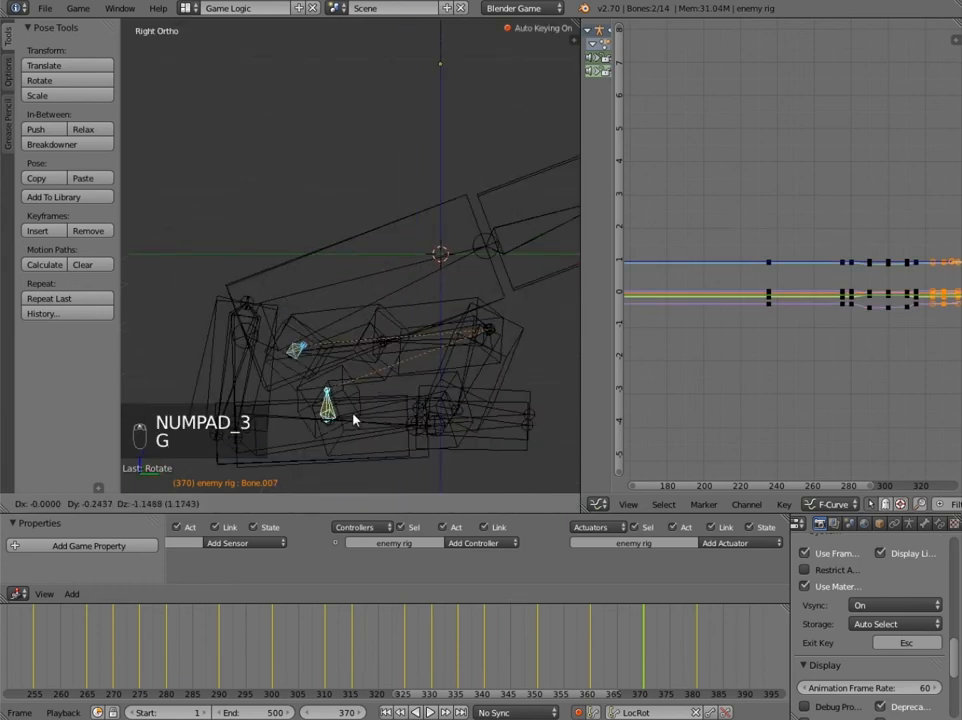
{"action": "left_click", "coordinate": [335, 428]}
Move both upper arm bones up to the shoulders at frame 370 and return the viewport to solid shading.
{"action": "right_click", "coordinate": [486, 340]}
{"action": "right_click", "coordinate": [493, 347], "text": "shift"}
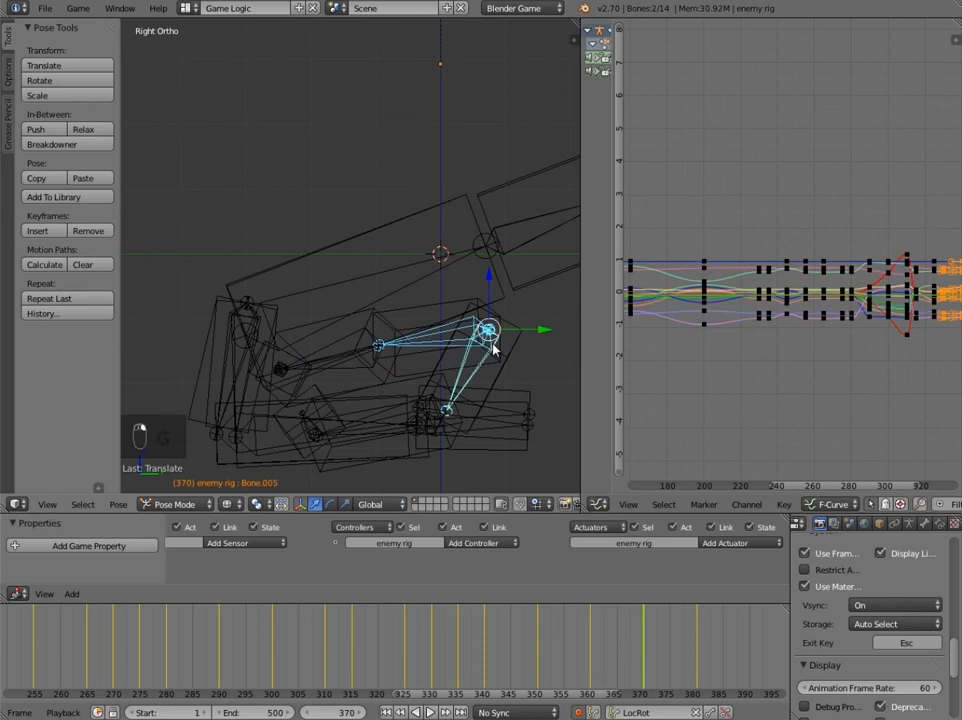
{"action": "key", "text": "g"}
{"action": "left_click", "coordinate": [475, 280]}
{"action": "key", "text": "alt+z"}
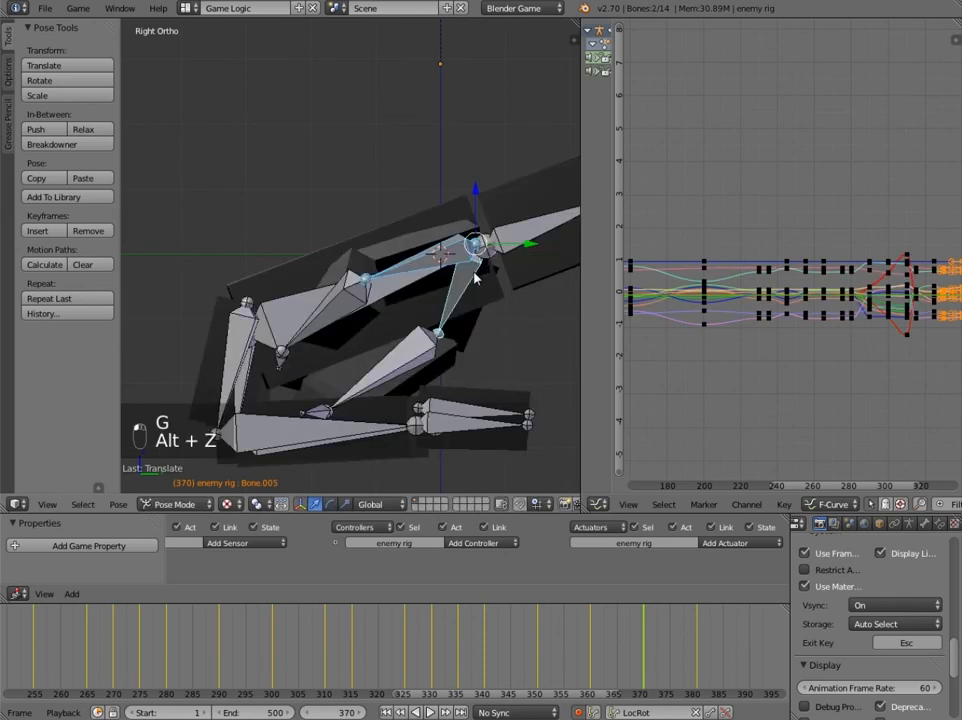
{"action": "scroll", "coordinate": [476, 295], "scroll_direction": "down", "scroll_amount": 1}
{"action": "key", "text": "alt+z"}
{"action": "scroll", "coordinate": [335, 365], "scroll_direction": "down", "scroll_amount": 1}
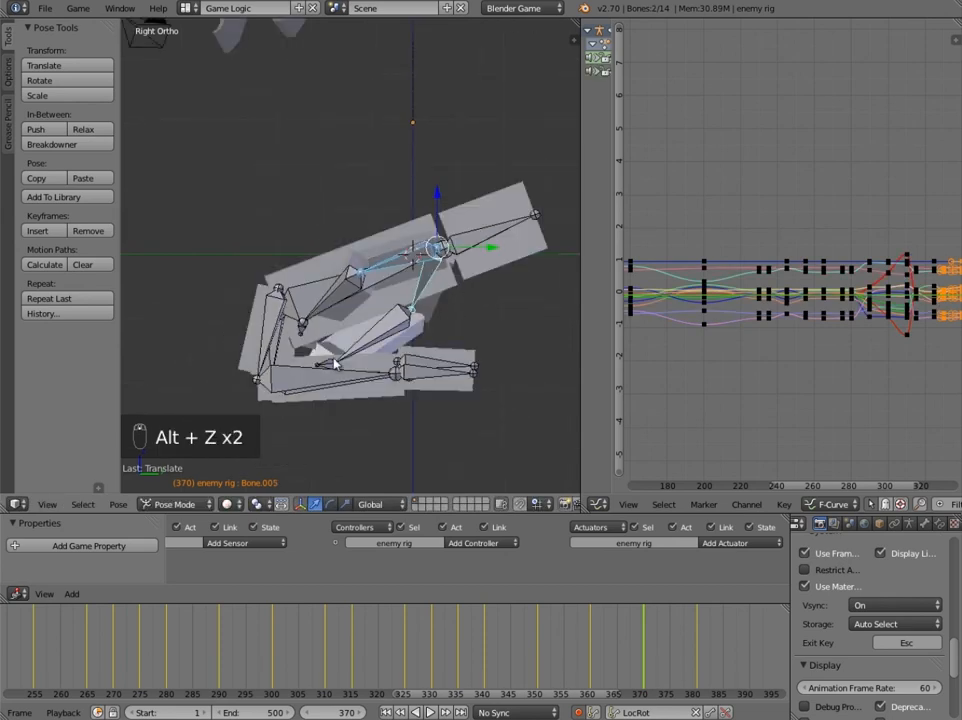
Go to frame 380, select both thigh bones in the right side view, and move them down to the hips.
{"action": "middle_click_drag", "start_coordinate": [335, 364], "coordinate": [378, 376]}
{"action": "scroll", "coordinate": [377, 375], "scroll_direction": "down", "scroll_amount": 4}
{"action": "key", "text": "KP_3"}
{"action": "scroll", "coordinate": [377, 375], "scroll_direction": "up", "scroll_amount": 5}
{"action": "left_click_drag", "start_coordinate": [563, 648], "coordinate": [695, 655]}
{"action": "right_click", "coordinate": [251, 254]}
{"action": "right_click", "coordinate": [256, 252]}
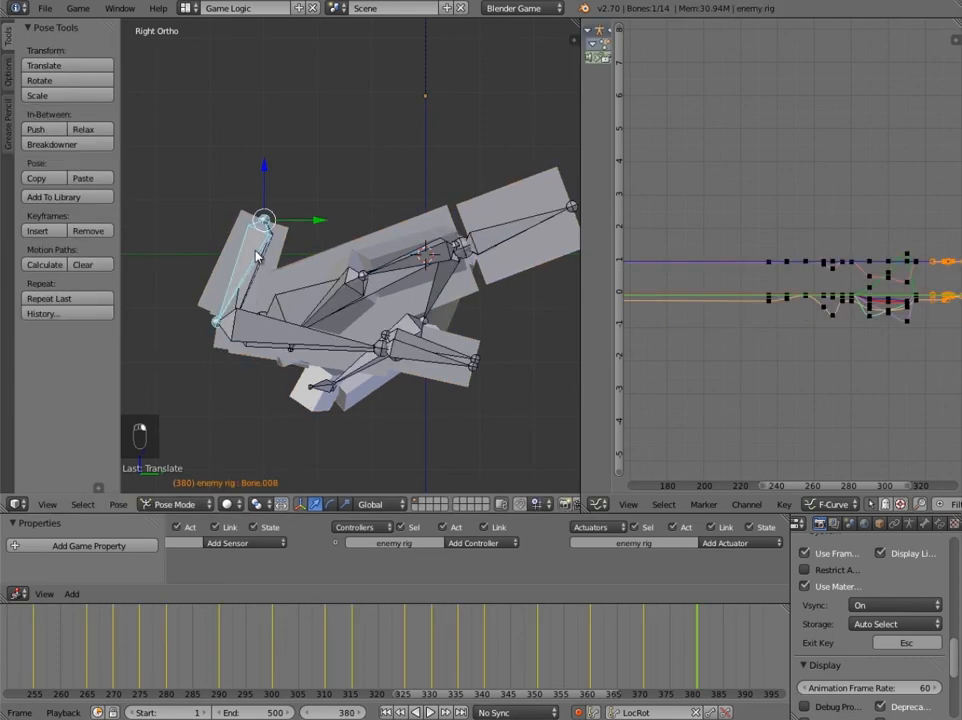
{"action": "right_click", "coordinate": [258, 258], "text": "shift"}
{"action": "key", "text": "g"}
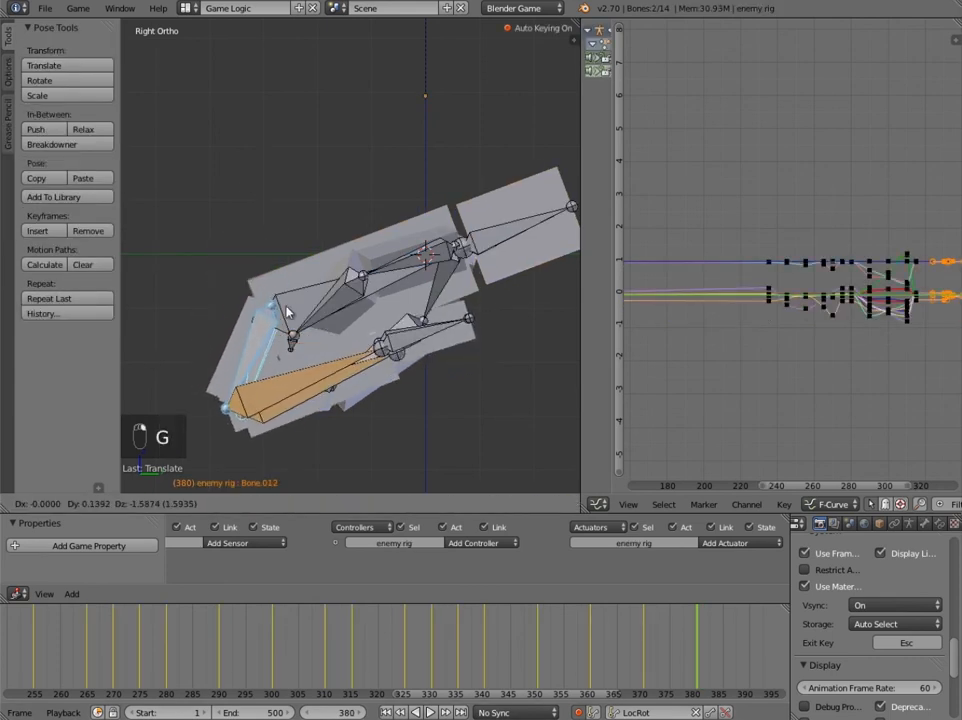
{"action": "left_click", "coordinate": [330, 370]}
Rotate both shin bones at frame 380 so the lower legs lie level, and scrub through the fall back to frame 380.
{"action": "key", "text": "r"}
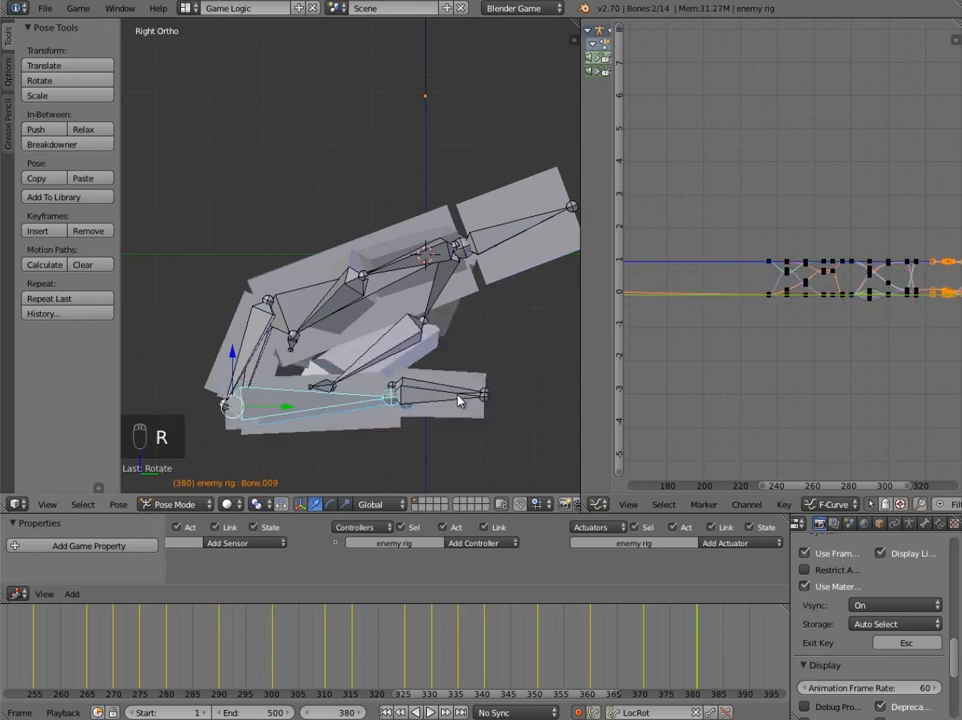
{"action": "key", "text": "ctrl+z"}
{"action": "key", "text": "r"}
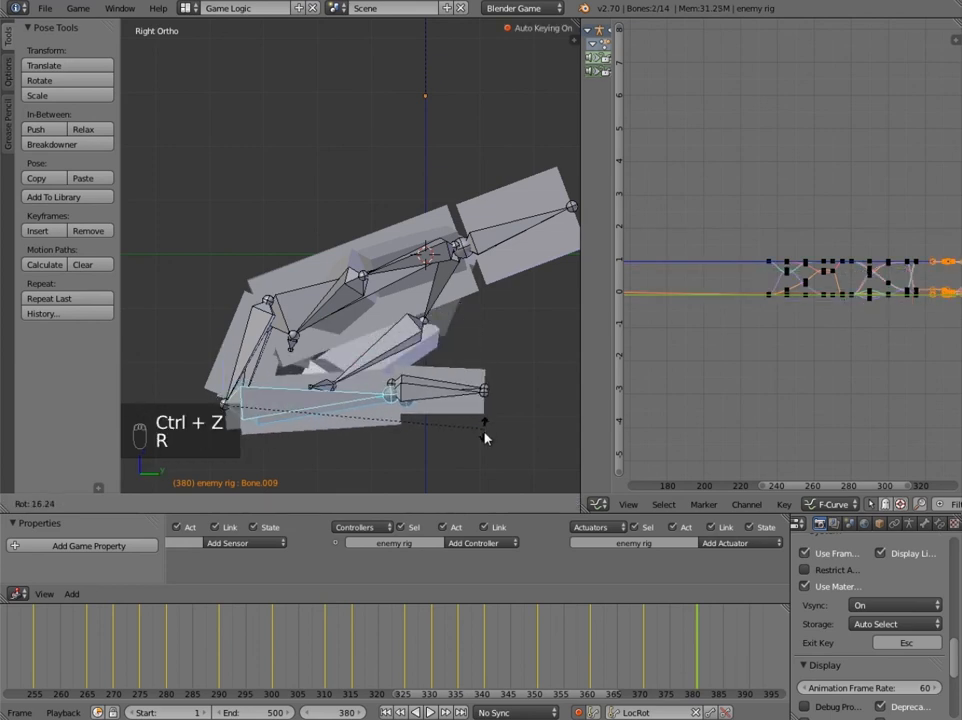
{"action": "left_click", "coordinate": [421, 385]}
{"action": "scroll", "coordinate": [400, 410], "scroll_direction": "down", "scroll_amount": 2}
{"action": "left_click_drag", "start_coordinate": [545, 655], "coordinate": [698, 675]}
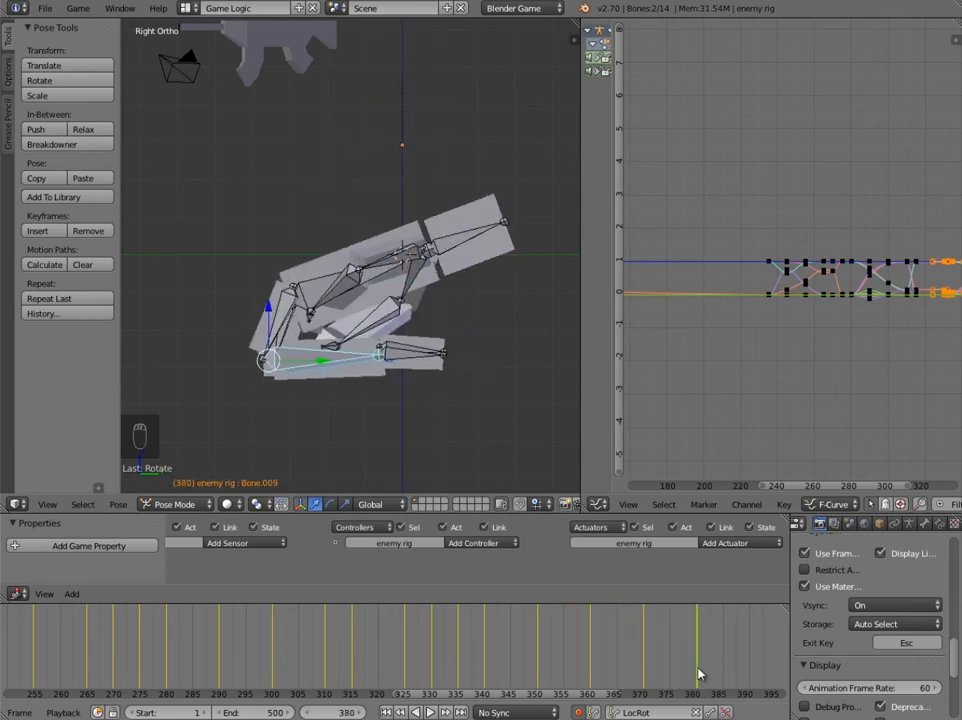
Select the torso and head bones and rotate them about 25 degrees backward so the body lies almost flat at frame 380.
{"action": "scroll", "coordinate": [419, 296], "scroll_direction": "up", "scroll_amount": 4}
{"action": "scroll", "coordinate": [425, 272], "scroll_direction": "down", "scroll_amount": 4}
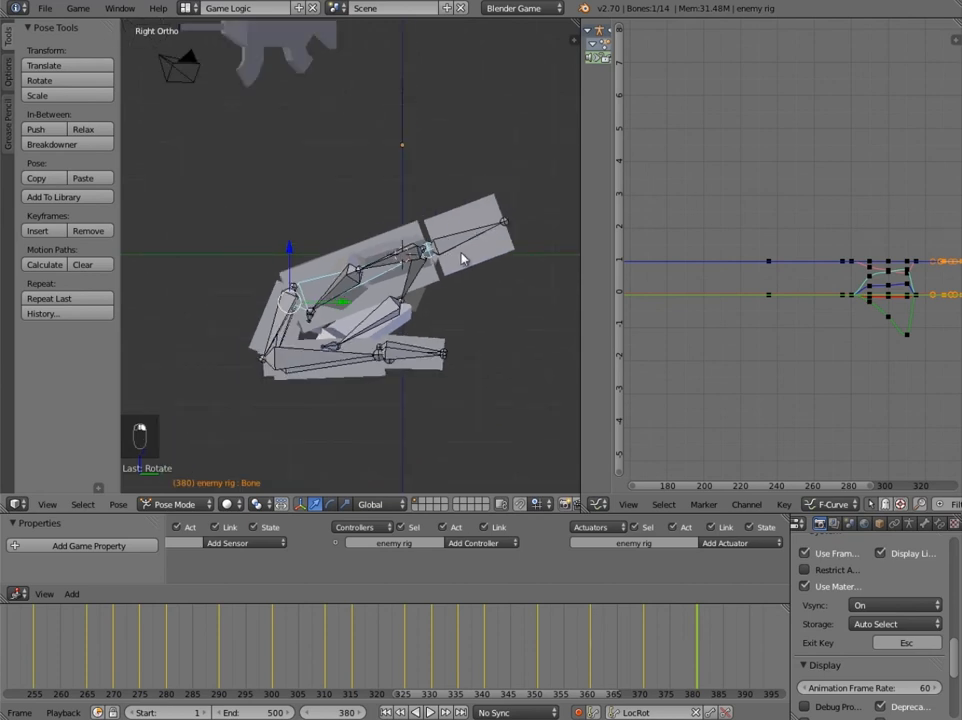
{"action": "right_click", "coordinate": [452, 248], "text": "shift"}
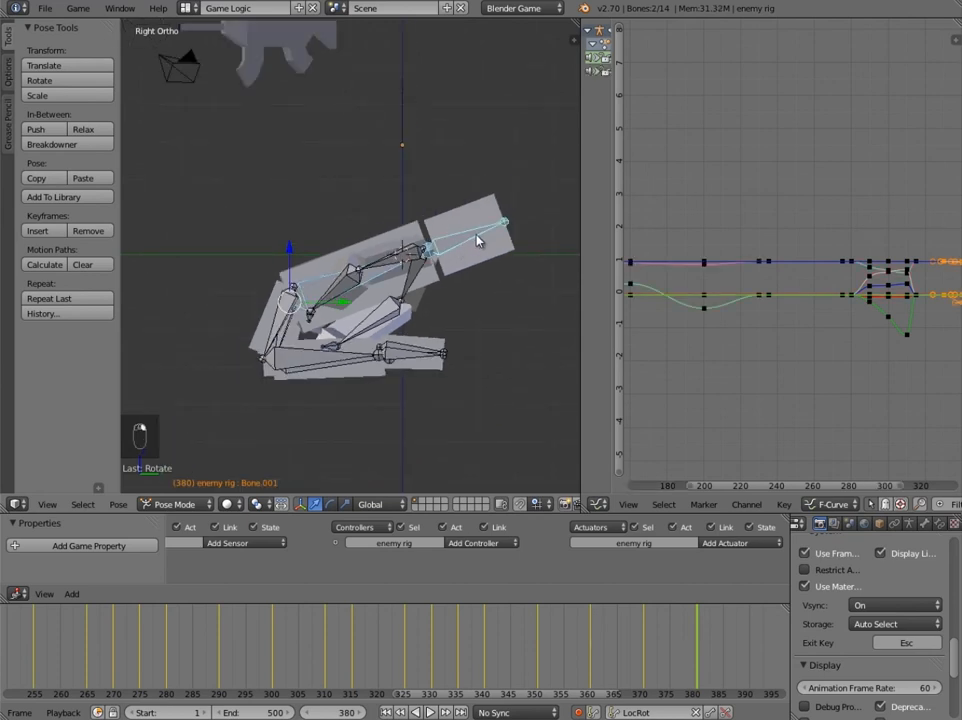
{"action": "key", "text": "r"}
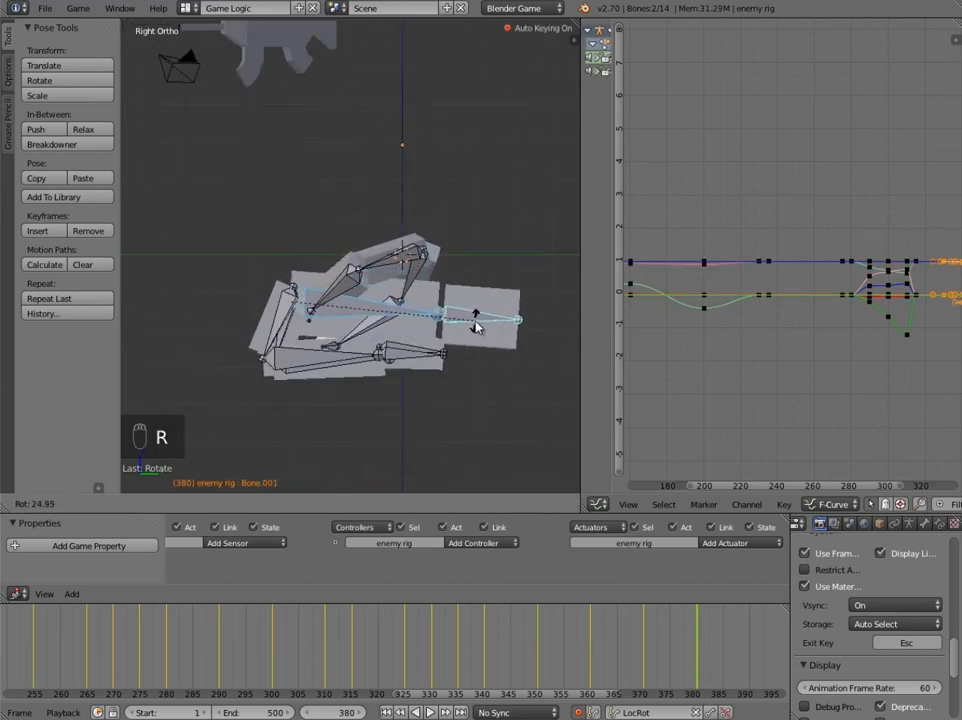
{"action": "left_click", "coordinate": [476, 327]}
Select both upper arm bones and move them down along Z to the lowered shoulders at frame 380.
{"action": "middle_click_drag", "start_coordinate": [476, 327], "coordinate": [386, 252]}
{"action": "right_click", "coordinate": [386, 258]}
{"action": "right_click", "coordinate": [322, 297], "text": "shift"}
{"action": "left_click_drag", "start_coordinate": [403, 185], "coordinate": [414, 250]}
Select the hand bone of one arm, move it outward from the torso, and rotate it into a resting position at frame 380.
{"action": "middle_click_drag", "start_coordinate": [414, 258], "coordinate": [293, 438]}
{"action": "key", "text": "a"}
{"action": "scroll", "coordinate": [333, 341], "scroll_direction": "up", "scroll_amount": 5}
{"action": "right_click", "coordinate": [308, 411]}
{"action": "scroll", "coordinate": [308, 414], "scroll_direction": "down", "scroll_amount": 6}
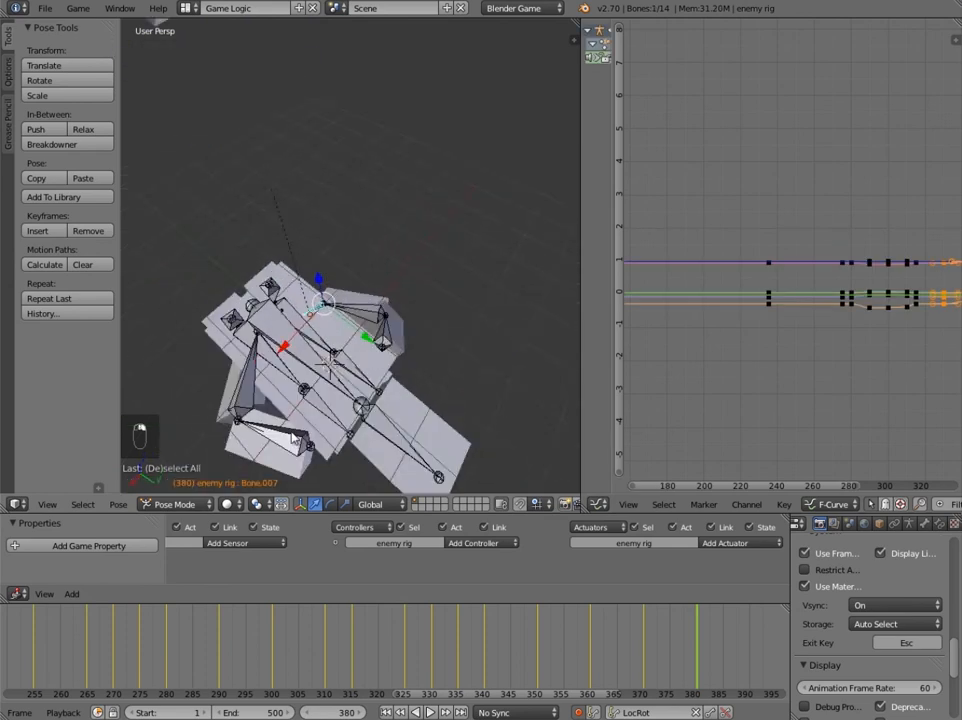
{"action": "scroll", "coordinate": [303, 380], "scroll_direction": "up", "scroll_amount": 2}
{"action": "middle_click_drag", "start_coordinate": [311, 326], "coordinate": [326, 320], "text": "shift"}
{"action": "middle_click_drag", "start_coordinate": [400, 232], "coordinate": [353, 258]}
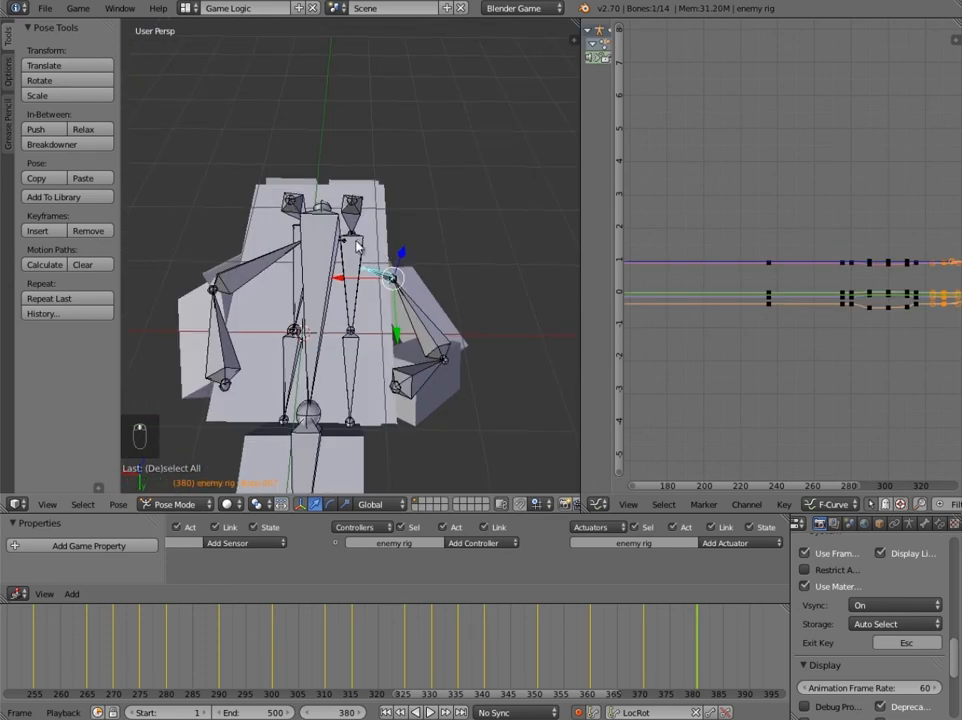
{"action": "left_click_drag", "start_coordinate": [340, 279], "coordinate": [367, 271]}
{"action": "key", "text": "r"}
{"action": "left_click", "coordinate": [471, 251]}
{"action": "middle_click_drag", "start_coordinate": [471, 257], "coordinate": [252, 256]}
{"action": "key", "text": "g"}
{"action": "left_click", "coordinate": [376, 360]}
Select the opposite arm's hand bone, move it outward along X, and rotate it at frame 380.
{"action": "right_click", "coordinate": [292, 251]}
{"action": "right_click", "coordinate": [323, 245]}
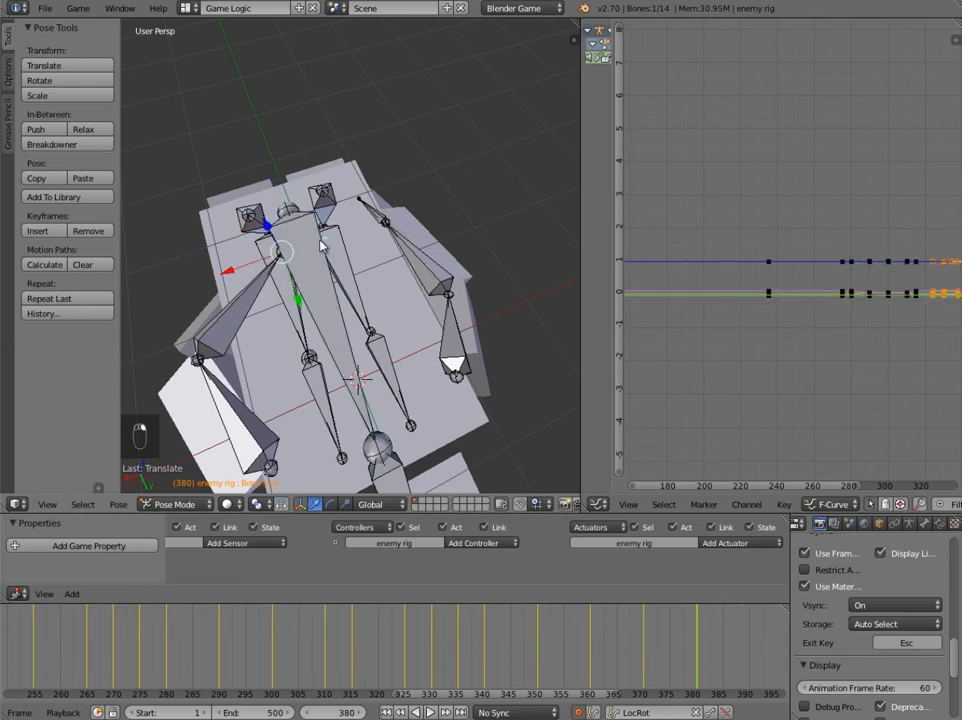
{"action": "left_click_drag", "start_coordinate": [235, 272], "coordinate": [166, 265]}
{"action": "middle_click_drag", "start_coordinate": [228, 298], "coordinate": [344, 311]}
{"action": "key", "text": "r"}
{"action": "left_click", "coordinate": [341, 283]}
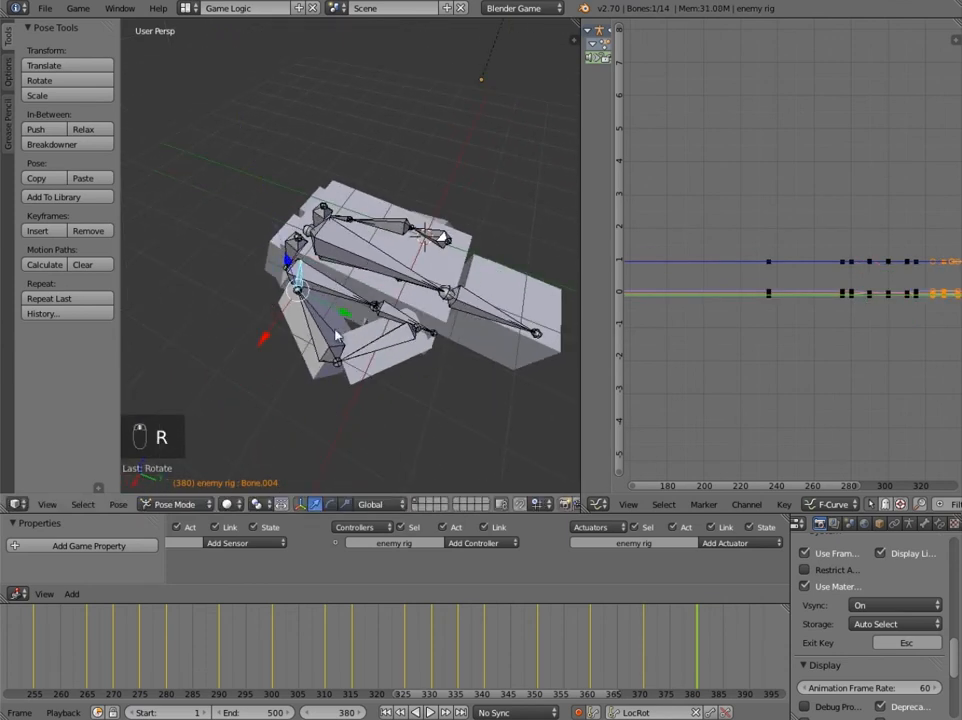
Rotate the same arm's forearm bone outward, adjust it around the Z axis at frame 380, and deselect all bones.
{"action": "right_click", "coordinate": [315, 348]}
{"action": "key", "text": "r"}
{"action": "left_click", "coordinate": [387, 296]}
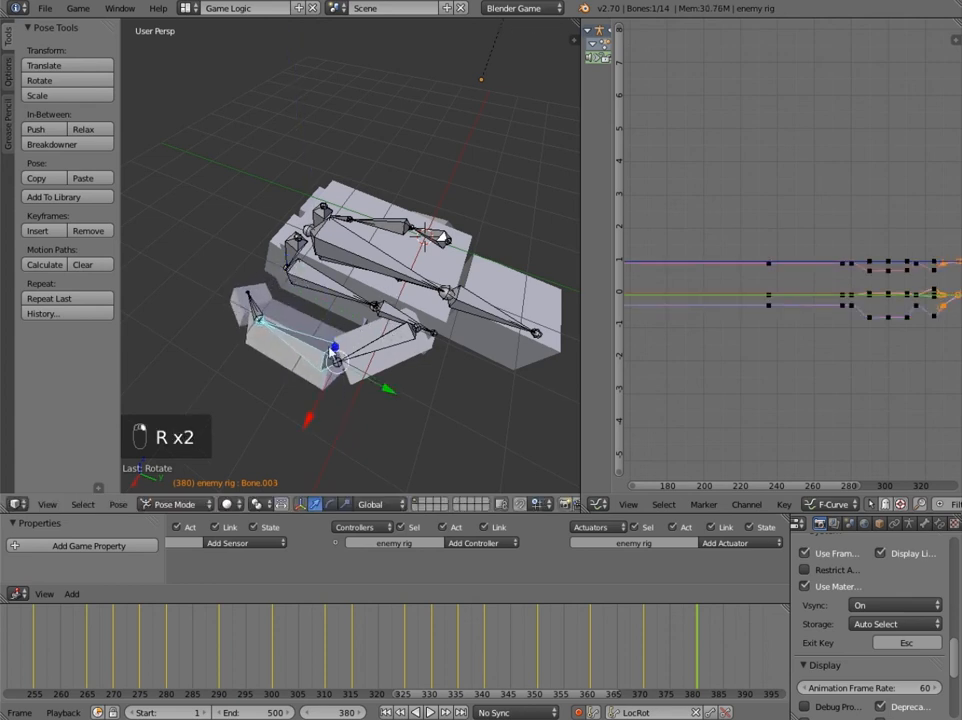
{"action": "middle_click_drag", "start_coordinate": [387, 296], "coordinate": [475, 369]}
{"action": "left_click_drag", "start_coordinate": [511, 312], "coordinate": [474, 307]}
{"action": "key", "text": "r"}
{"action": "key", "text": "z"}
{"action": "left_click", "coordinate": [484, 300]}
{"action": "scroll", "coordinate": [471, 307], "scroll_direction": "down", "scroll_amount": 2}
{"action": "key", "text": "a"}
{"action": "middle_click_drag", "start_coordinate": [470, 307], "coordinate": [381, 268]}
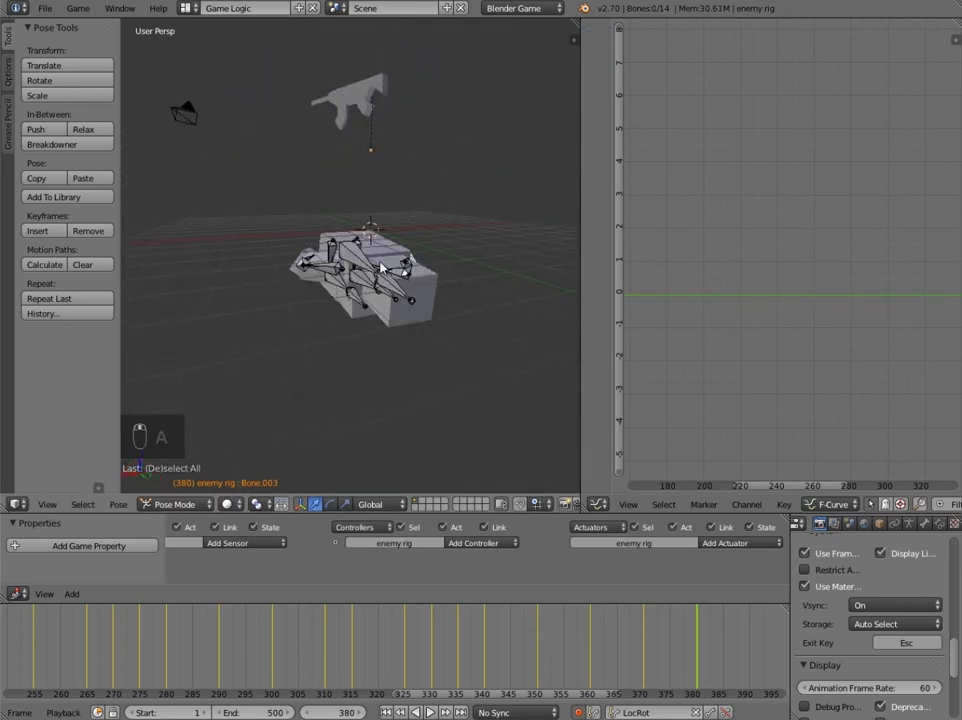
Play back and scrub the death fall from about frame 330 to 385 to check the motion from the side.
{"action": "left_click", "coordinate": [488, 645]}
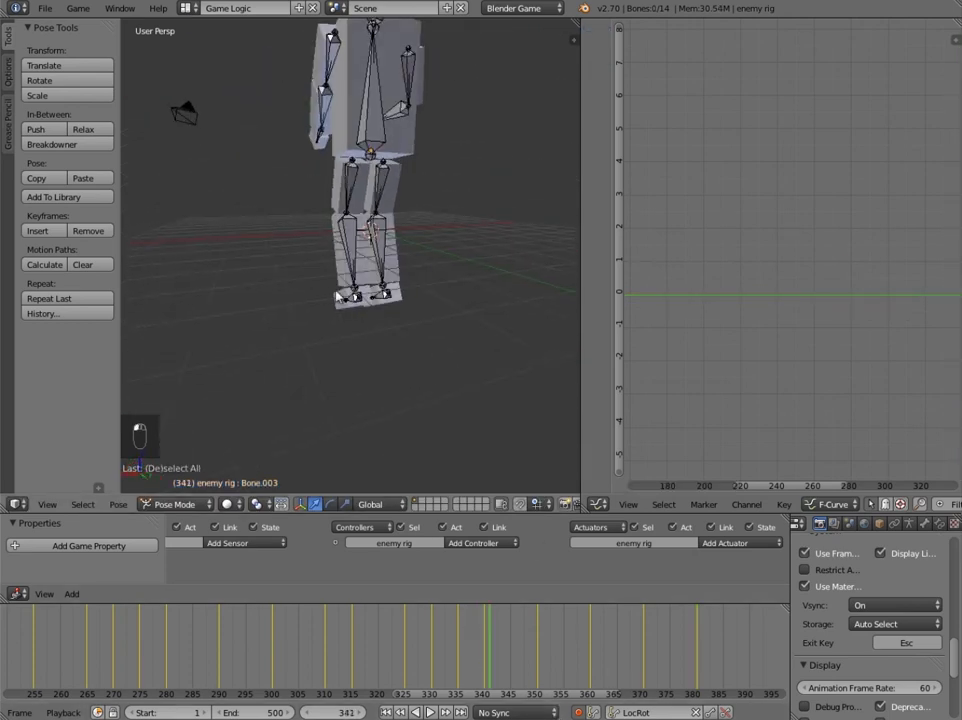
{"action": "scroll", "coordinate": [338, 296], "scroll_direction": "down", "scroll_amount": 6}
{"action": "left_click", "coordinate": [458, 650]}
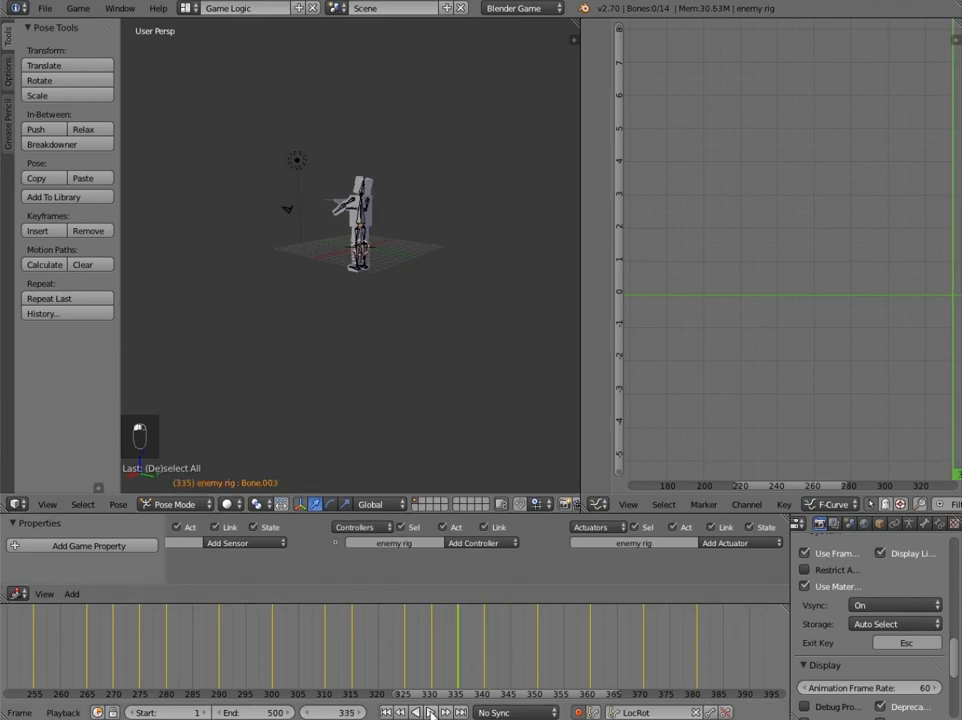
{"action": "left_click", "coordinate": [431, 712]}
{"action": "left_click", "coordinate": [435, 657]}
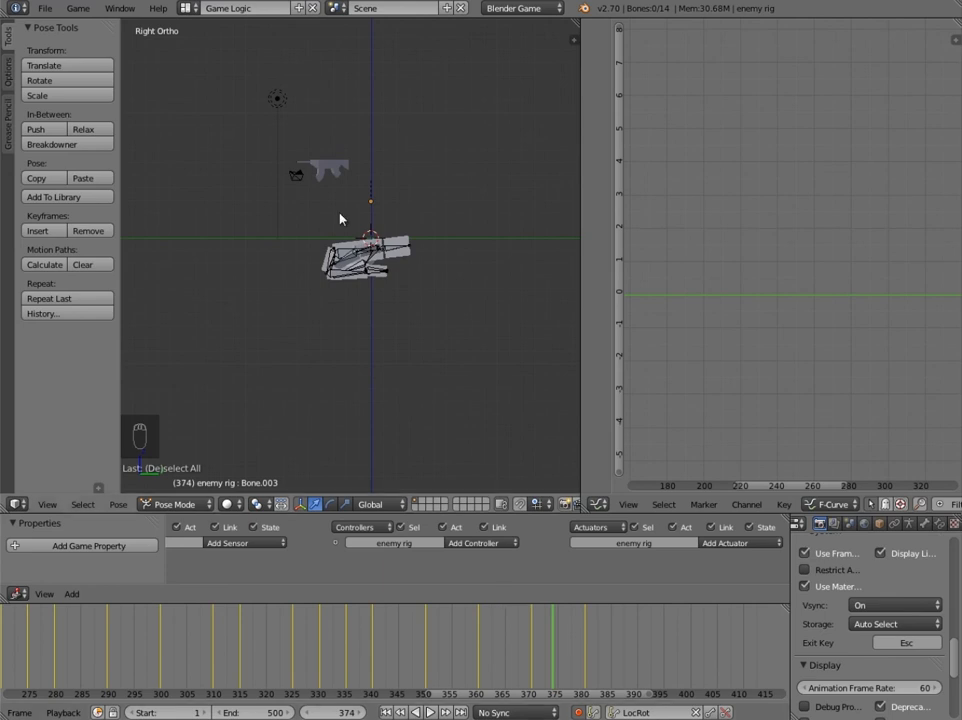
{"action": "scroll", "coordinate": [347, 242], "scroll_direction": "up", "scroll_amount": 2}
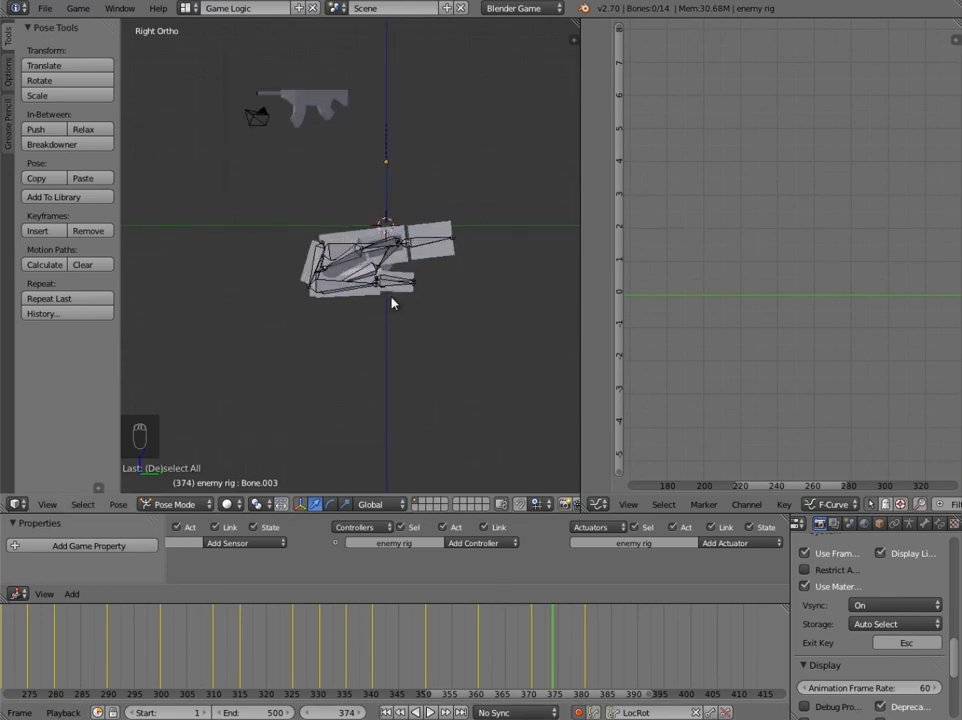
{"action": "left_click", "coordinate": [589, 659]}
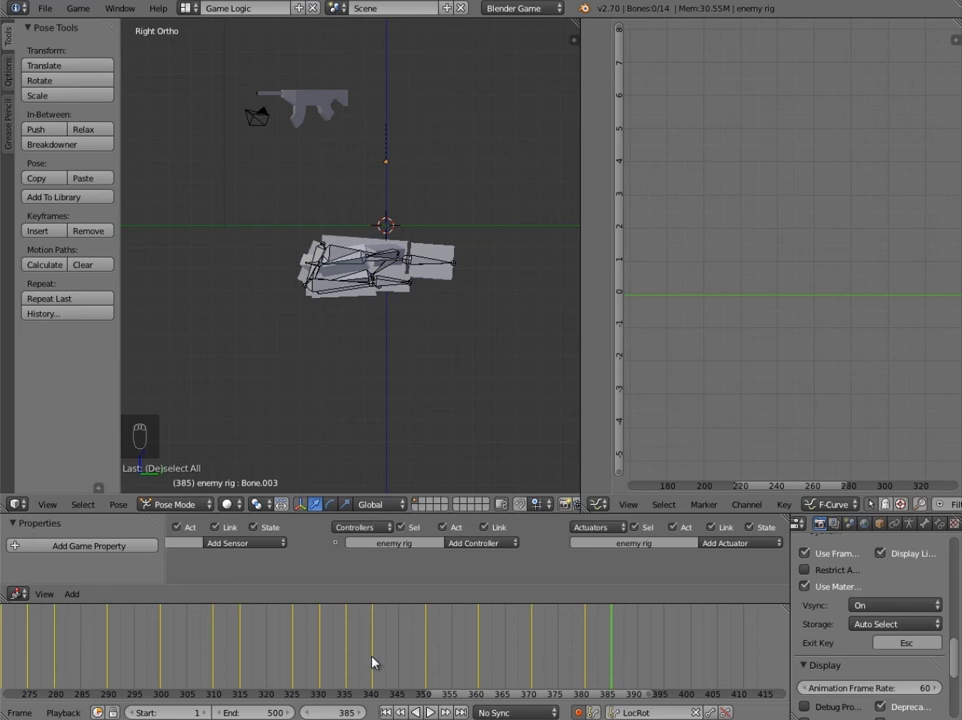
Return to frame 330, select all bones of the rig, and select only their keyframes at frame 330 in the graph editor.
{"action": "left_click", "coordinate": [320, 657]}
{"action": "scroll", "coordinate": [370, 225], "scroll_direction": "down", "scroll_amount": 3}
{"action": "scroll", "coordinate": [368, 240], "scroll_direction": "up", "scroll_amount": 4}
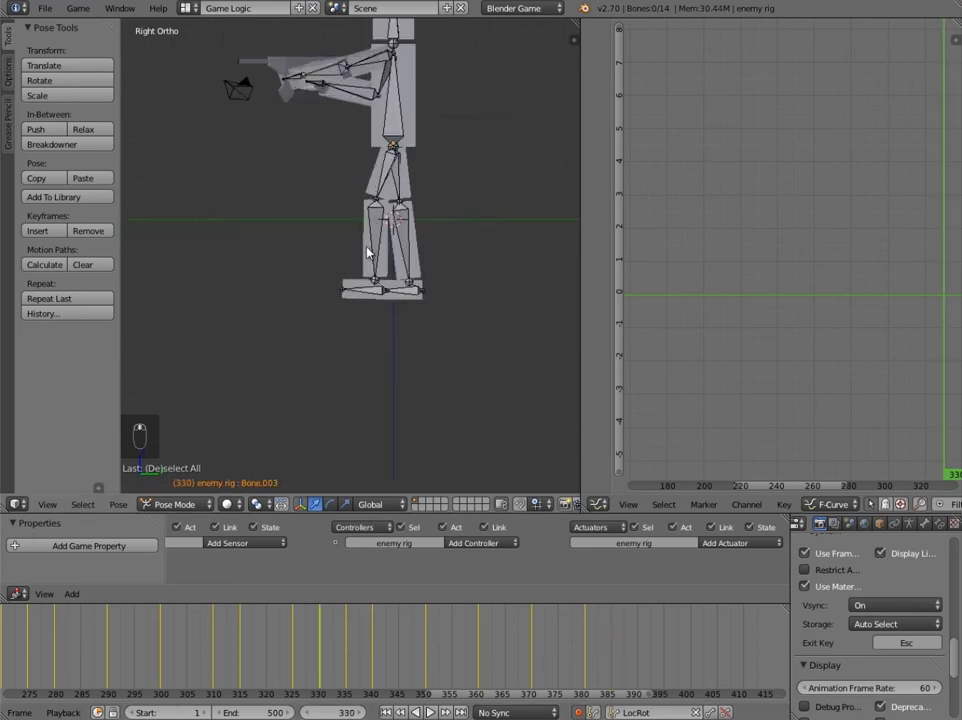
{"action": "middle_click_drag", "start_coordinate": [371, 180], "coordinate": [367, 285], "text": "shift"}
{"action": "scroll", "coordinate": [400, 420], "scroll_direction": "down", "scroll_amount": 2}
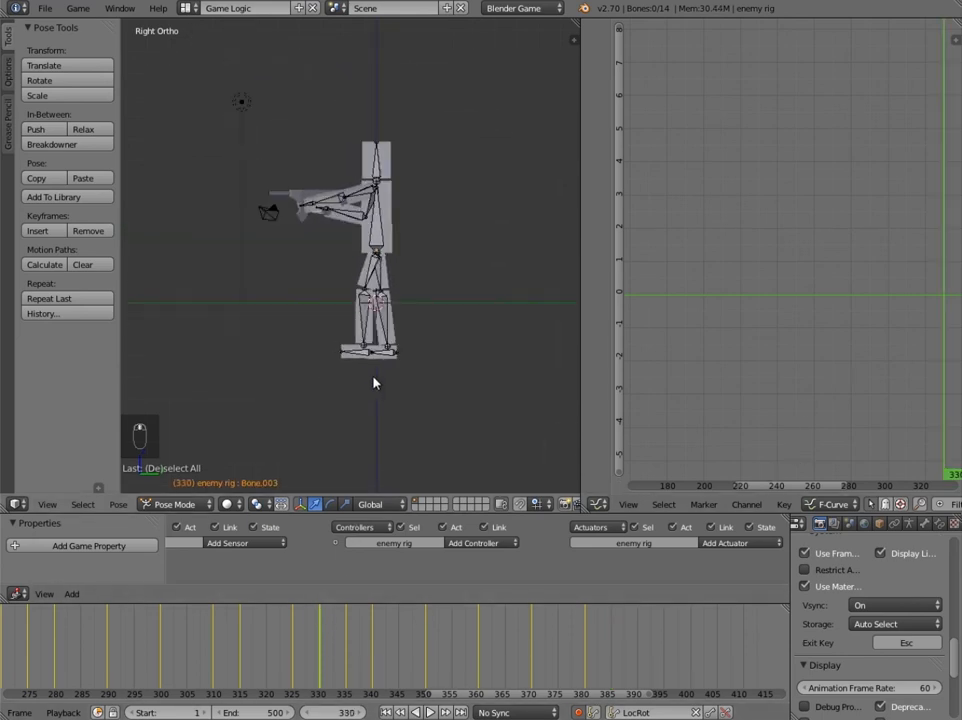
{"action": "key", "text": "a"}
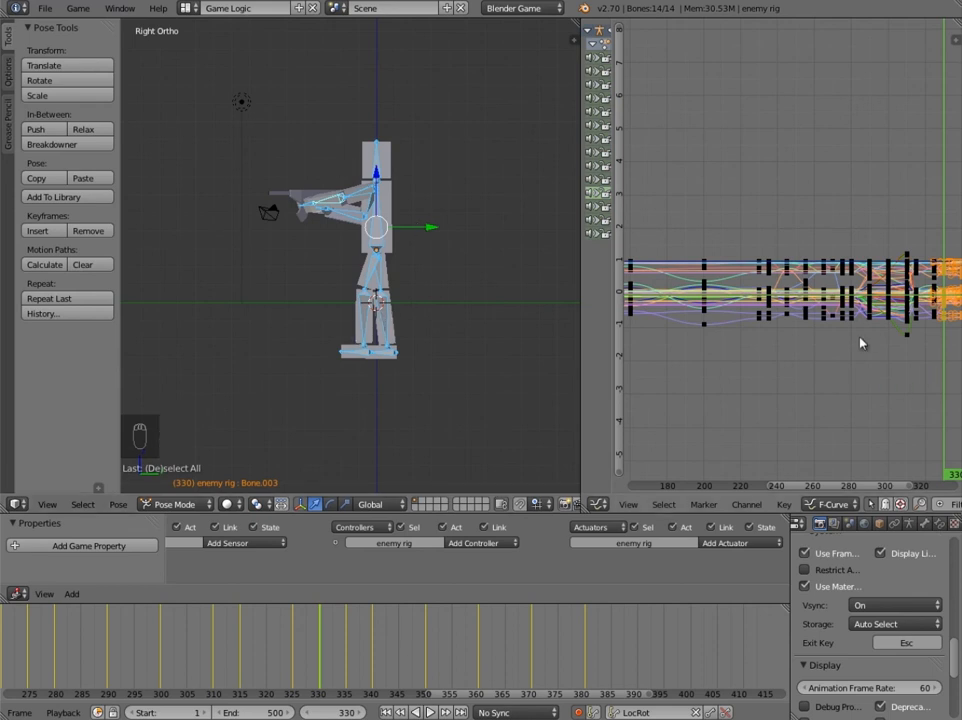
{"action": "key", "text": "a"}
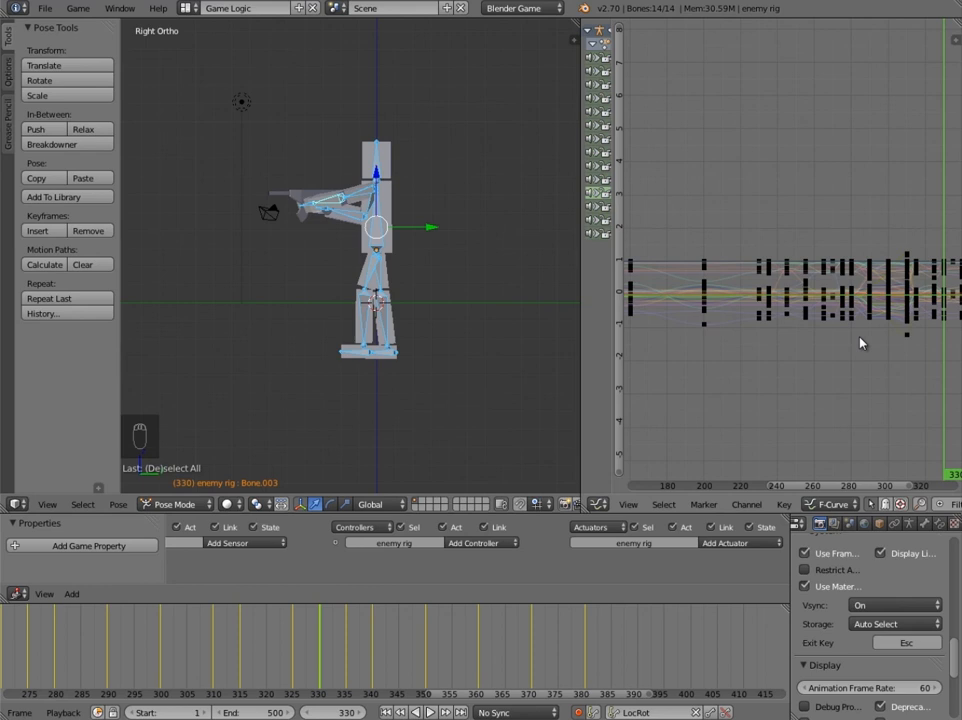
{"action": "key", "text": "ctrl+k"}
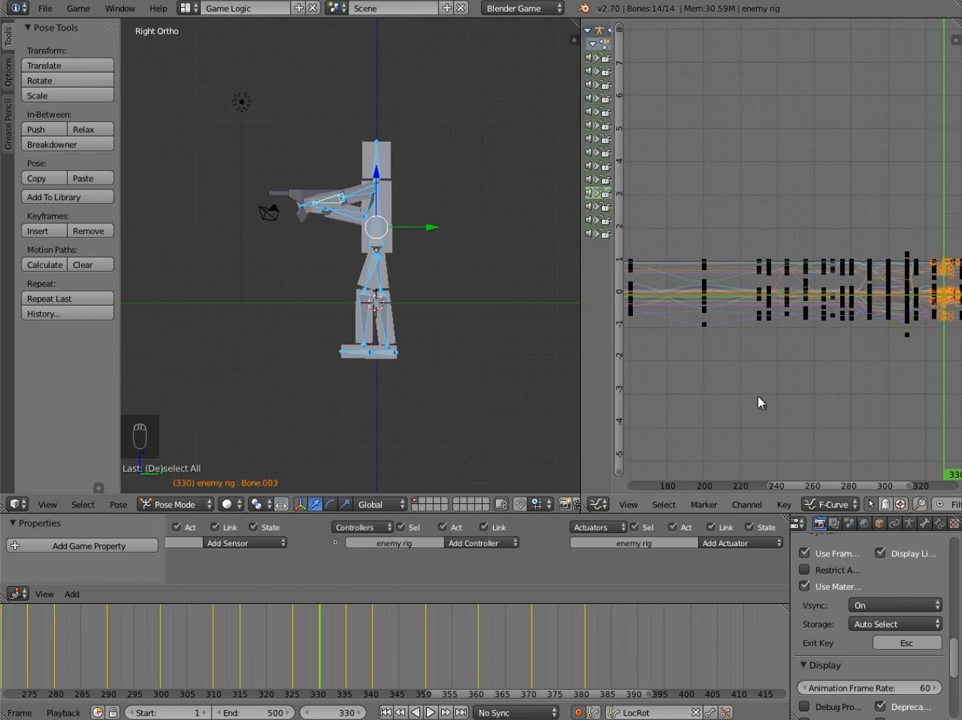
Duplicate the selected standing-pose keyframes 60 frames along X and go to frame 390.
{"action": "scroll", "coordinate": [760, 403], "scroll_direction": "down", "scroll_amount": 5}
{"action": "middle_click_drag", "start_coordinate": [853, 333], "coordinate": [682, 378]}
{"action": "key", "text": "ctrl+z"}
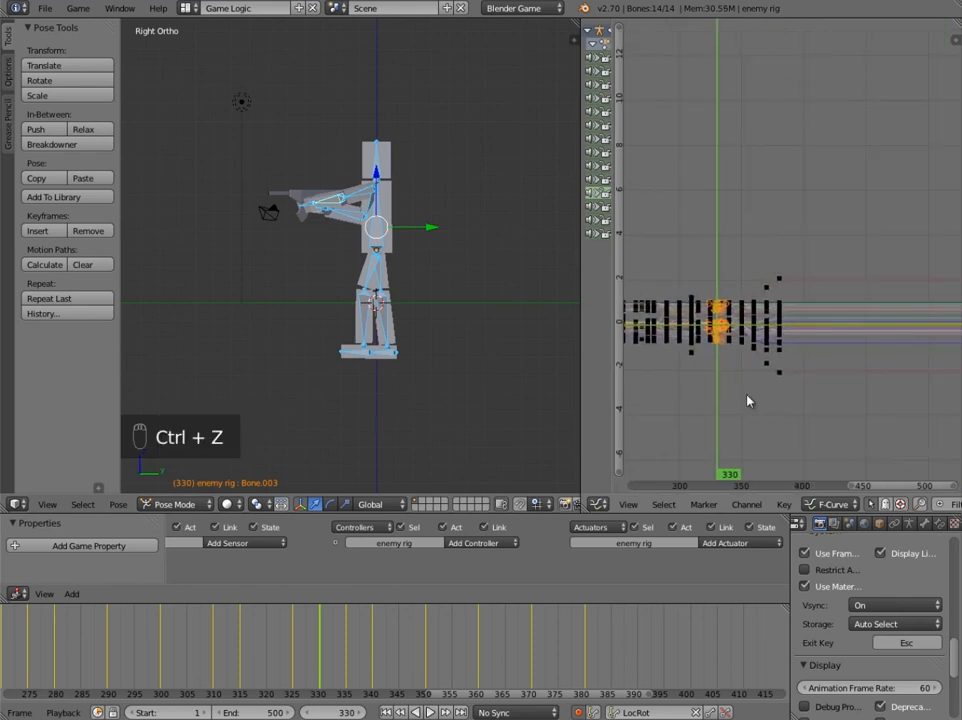
{"action": "key", "text": "shift+d"}
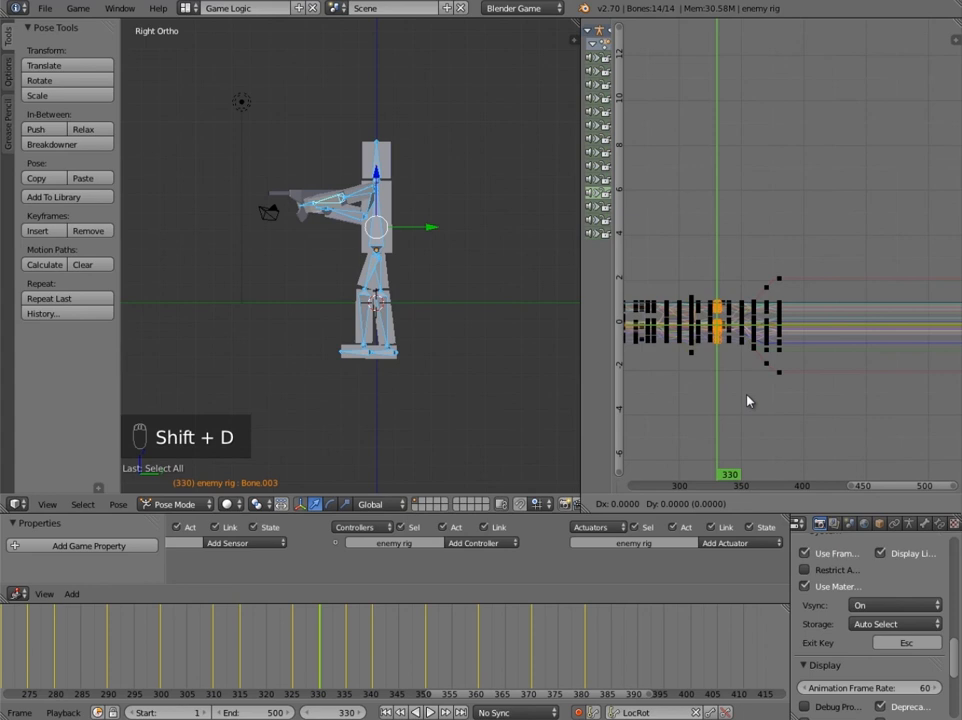
{"action": "type", "text": "x"}
{"action": "type", "text": "60"}
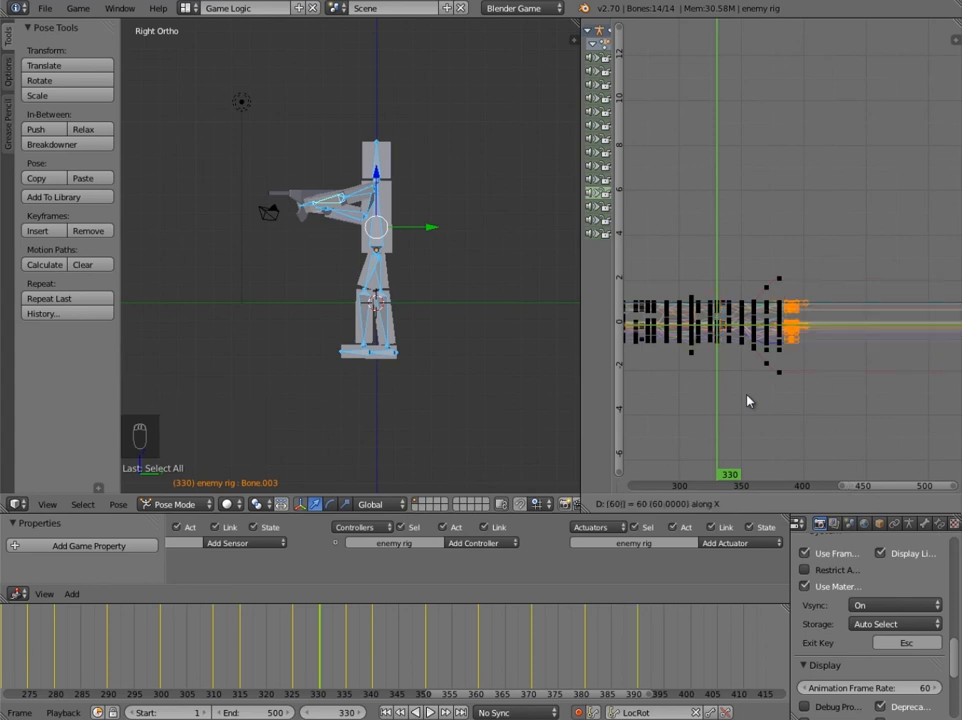
{"action": "left_click", "coordinate": [637, 679]}
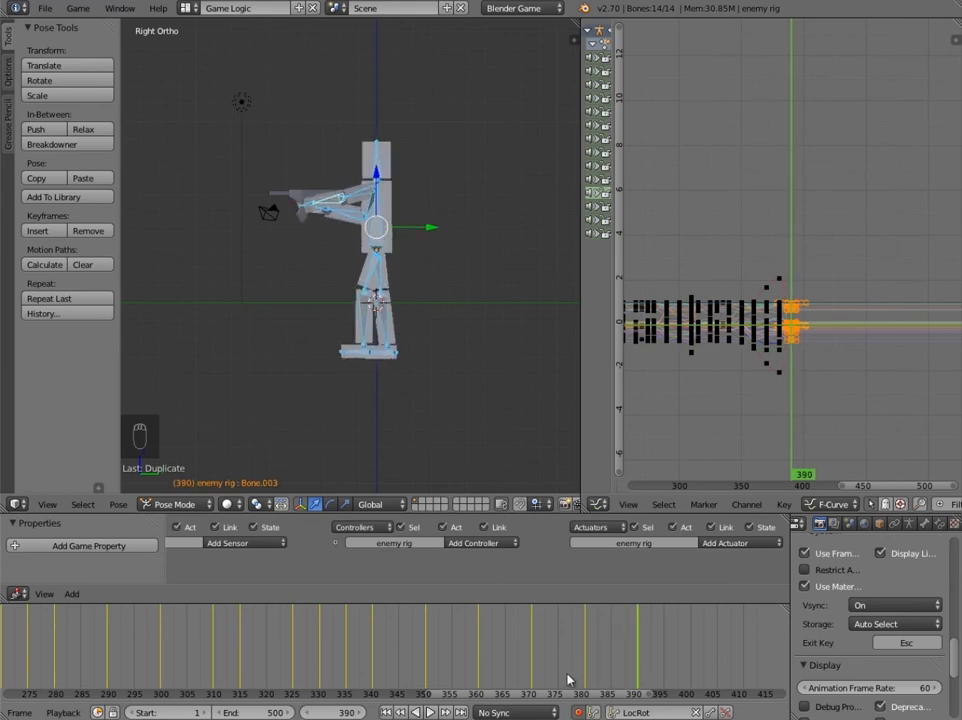
Select only the torso bone of the rig in the side view and go to frame 400.
{"action": "scroll", "coordinate": [575, 680], "scroll_direction": "up", "scroll_amount": 2}
{"action": "scroll", "coordinate": [660, 667], "scroll_direction": "down", "scroll_amount": 1}
{"action": "middle_click_drag", "start_coordinate": [660, 667], "coordinate": [453, 657]}
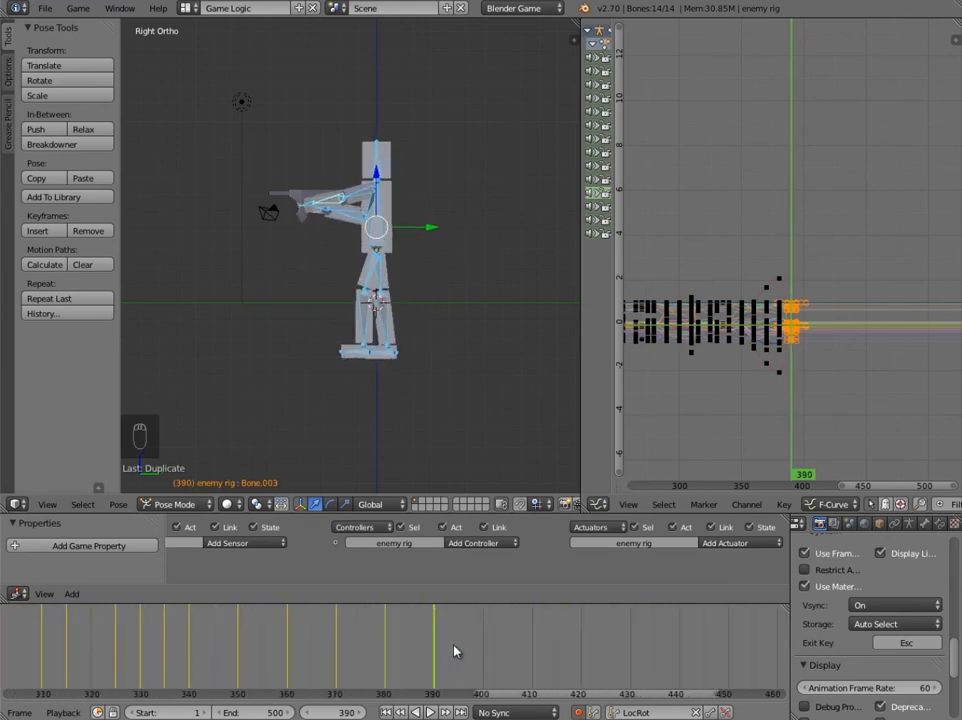
{"action": "scroll", "coordinate": [460, 650], "scroll_direction": "up", "scroll_amount": 2}
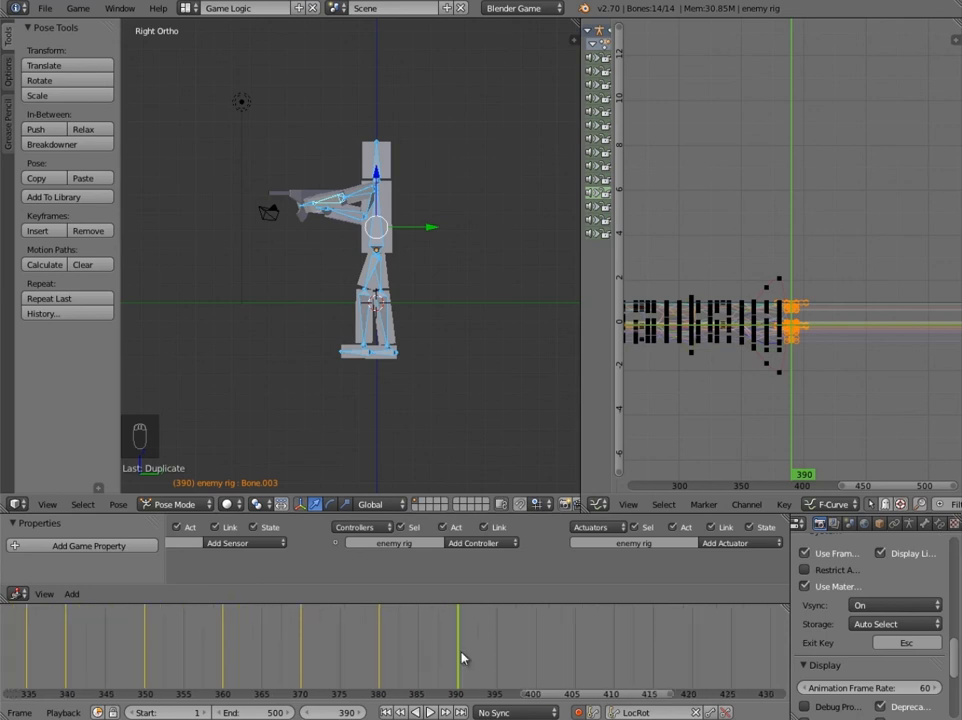
{"action": "scroll", "coordinate": [280, 265], "scroll_direction": "up", "scroll_amount": 3}
{"action": "scroll", "coordinate": [280, 265], "scroll_direction": "down", "scroll_amount": 3}
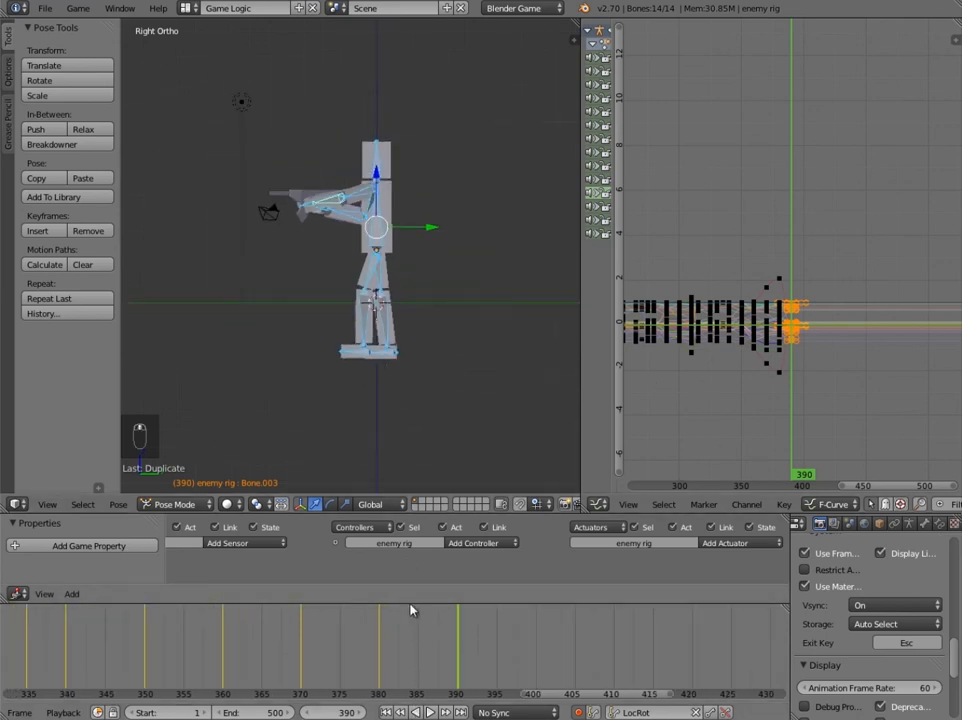
{"action": "scroll", "coordinate": [370, 260], "scroll_direction": "down", "scroll_amount": 3}
{"action": "scroll", "coordinate": [376, 290], "scroll_direction": "up", "scroll_amount": 2}
{"action": "key", "text": "KP_3"}
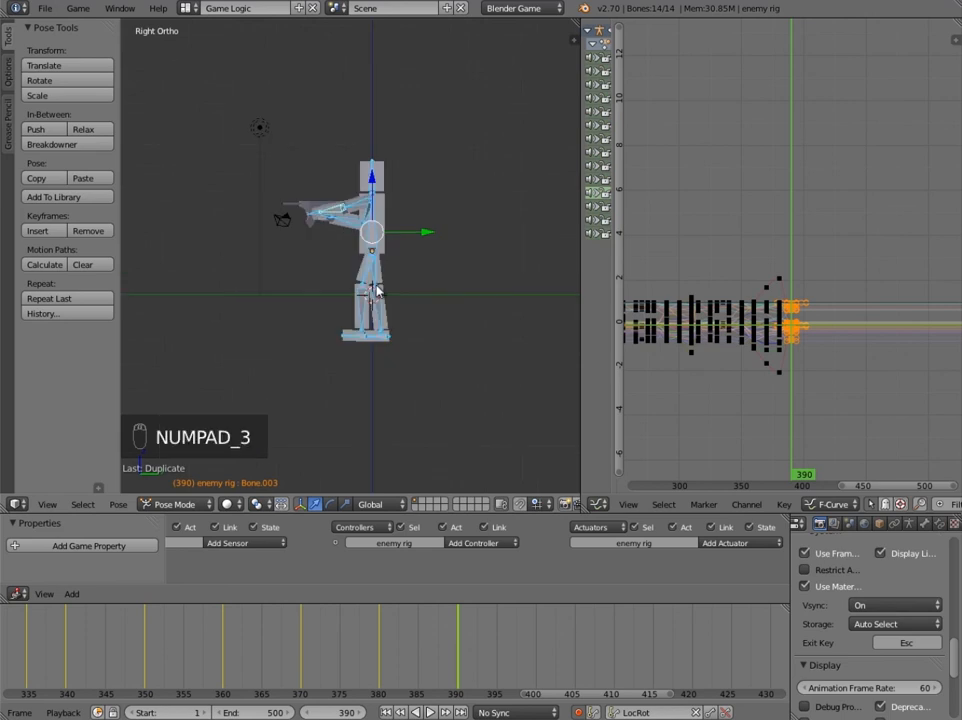
{"action": "scroll", "coordinate": [360, 270], "scroll_direction": "up", "scroll_amount": 4}
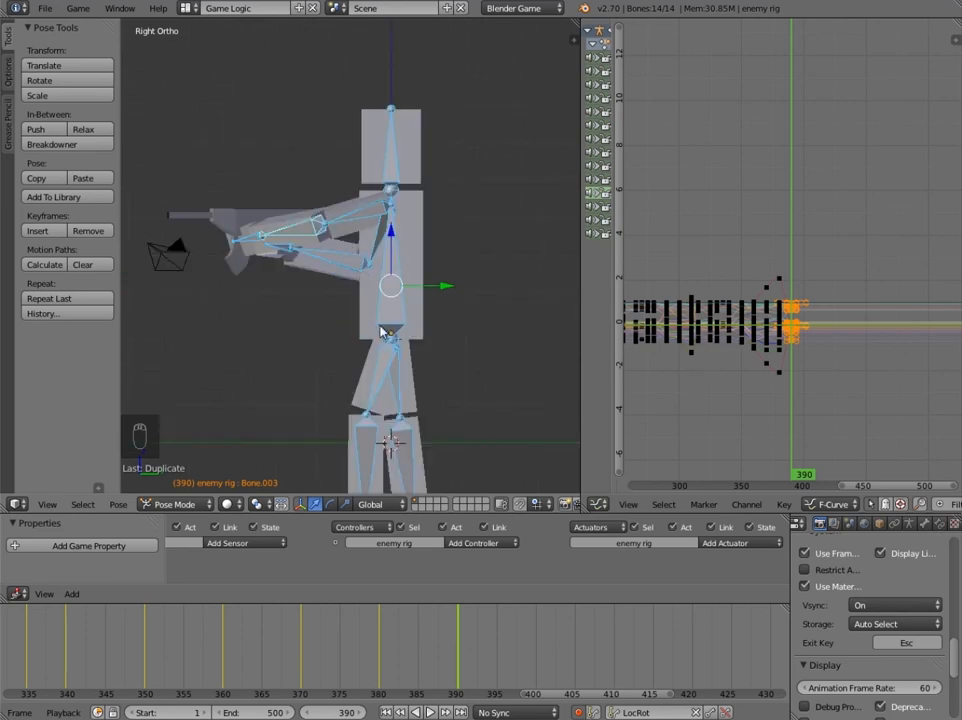
{"action": "scroll", "coordinate": [440, 243], "scroll_direction": "down", "scroll_amount": 3}
{"action": "right_click", "coordinate": [429, 262]}
{"action": "scroll", "coordinate": [423, 261], "scroll_direction": "up", "scroll_amount": 3}
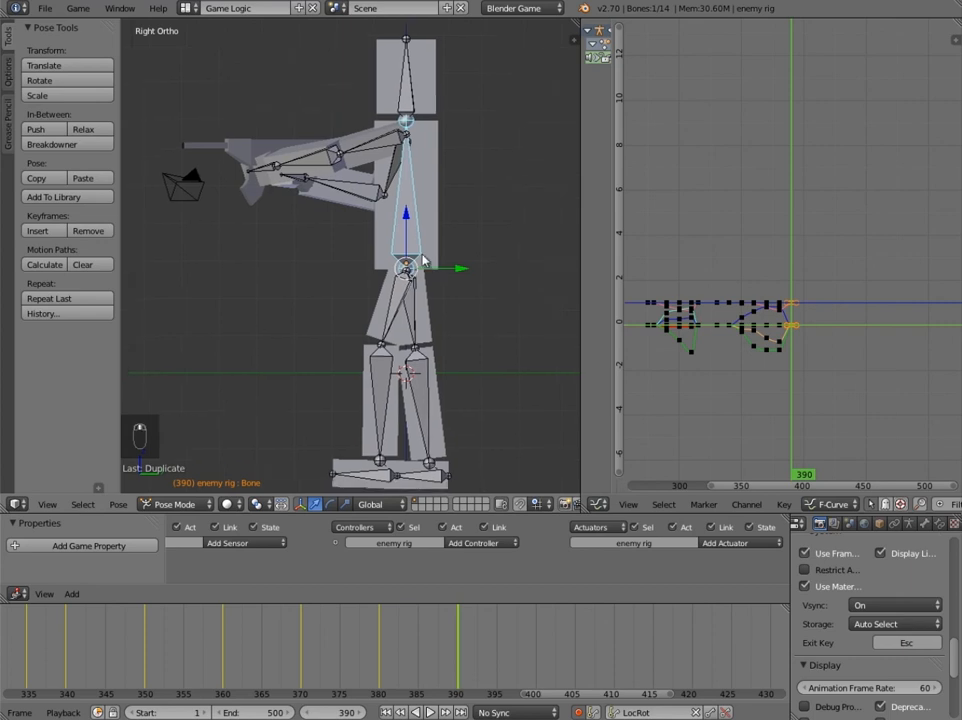
{"action": "middle_click_drag", "start_coordinate": [422, 255], "coordinate": [412, 235], "text": "shift"}
{"action": "left_click_drag", "start_coordinate": [461, 669], "coordinate": [556, 672]}
{"action": "left_click", "coordinate": [536, 668]}
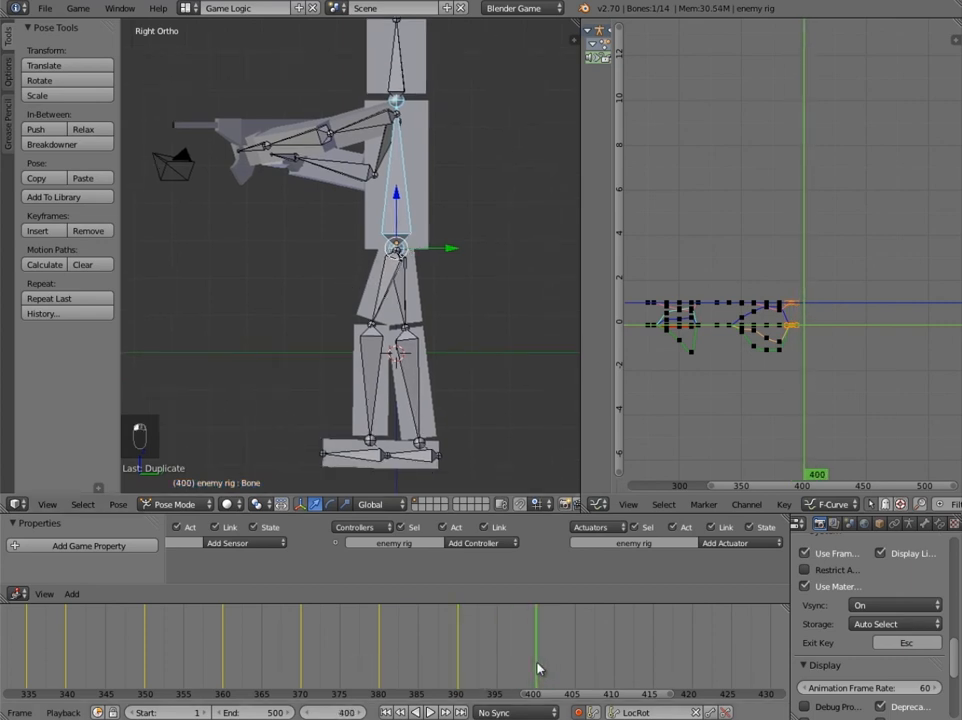
Add both upper-arm bones to the torso selection, then lean them forward and shift them into place at frame 400.
{"action": "key", "text": "r"}
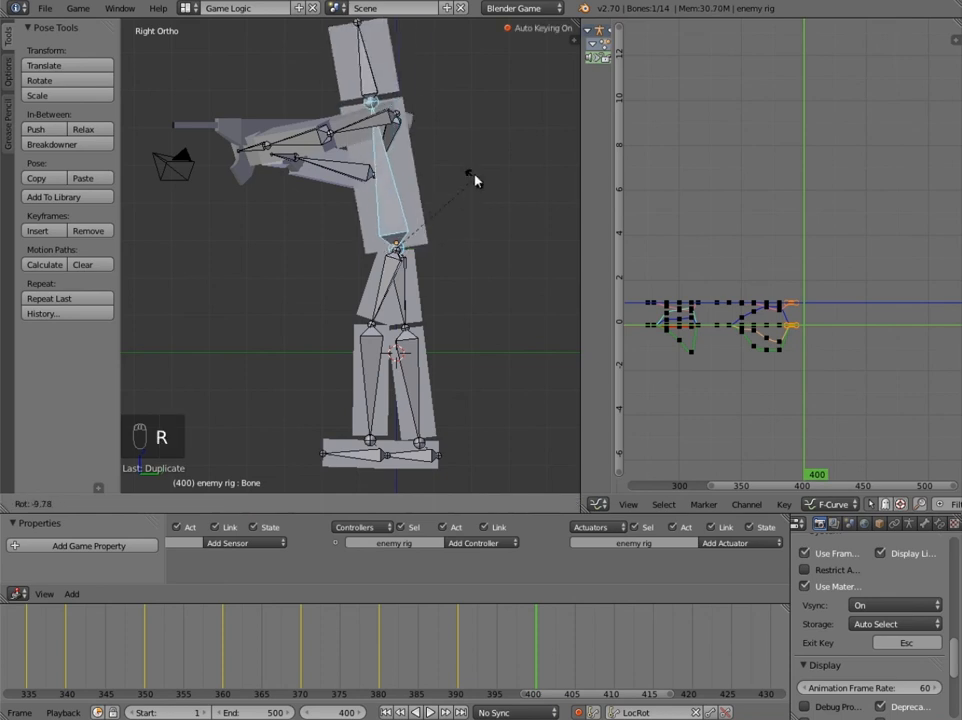
{"action": "key", "text": "ctrl+z"}
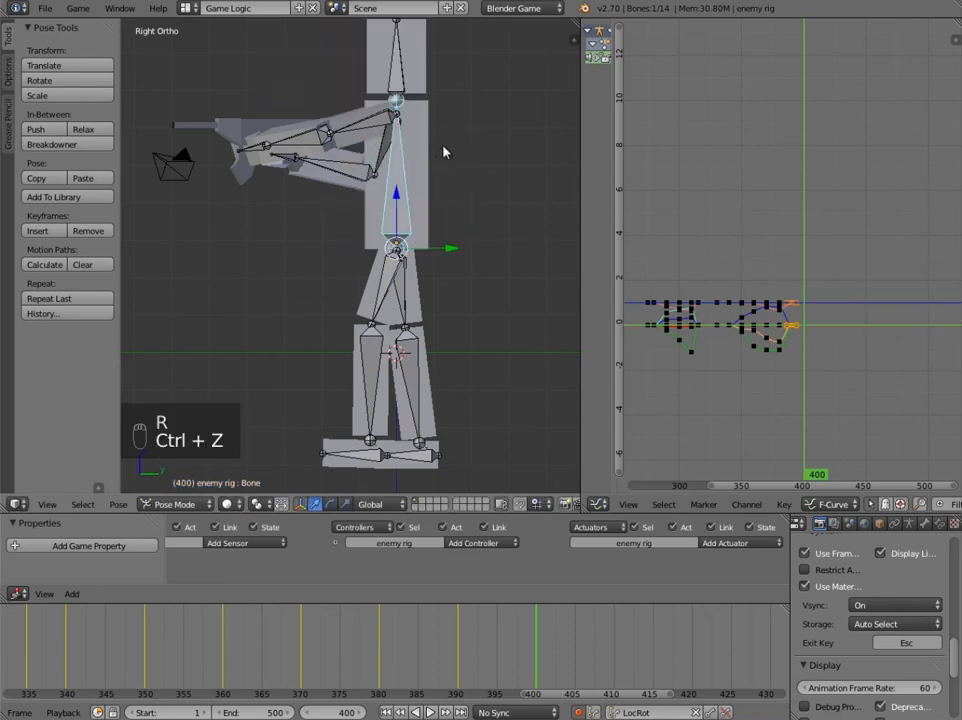
{"action": "right_click", "coordinate": [375, 128], "text": "shift"}
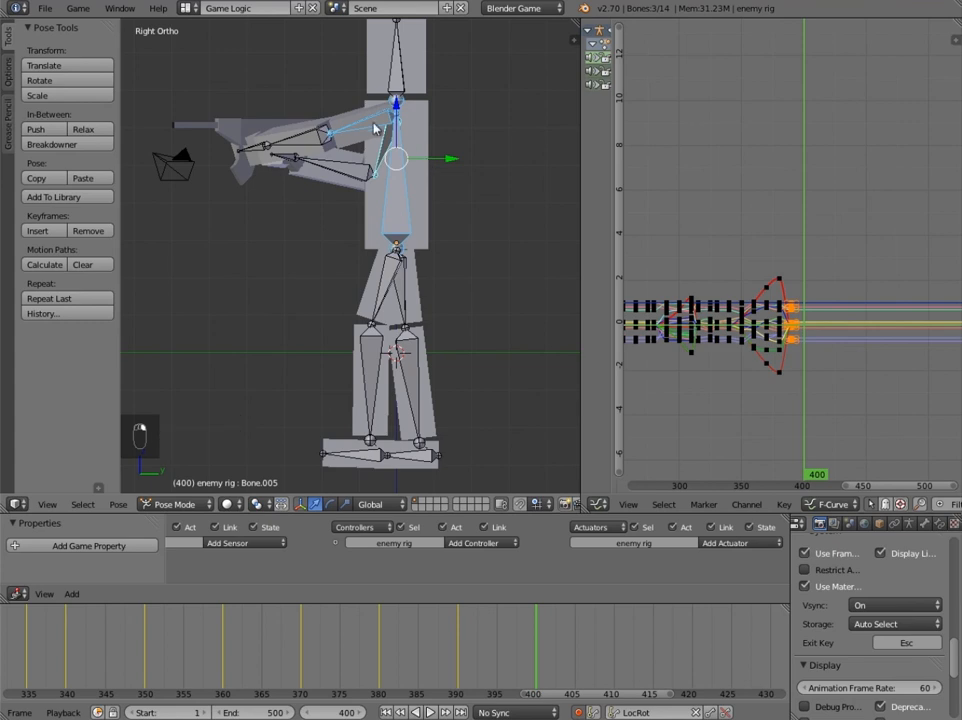
{"action": "key", "text": "r"}
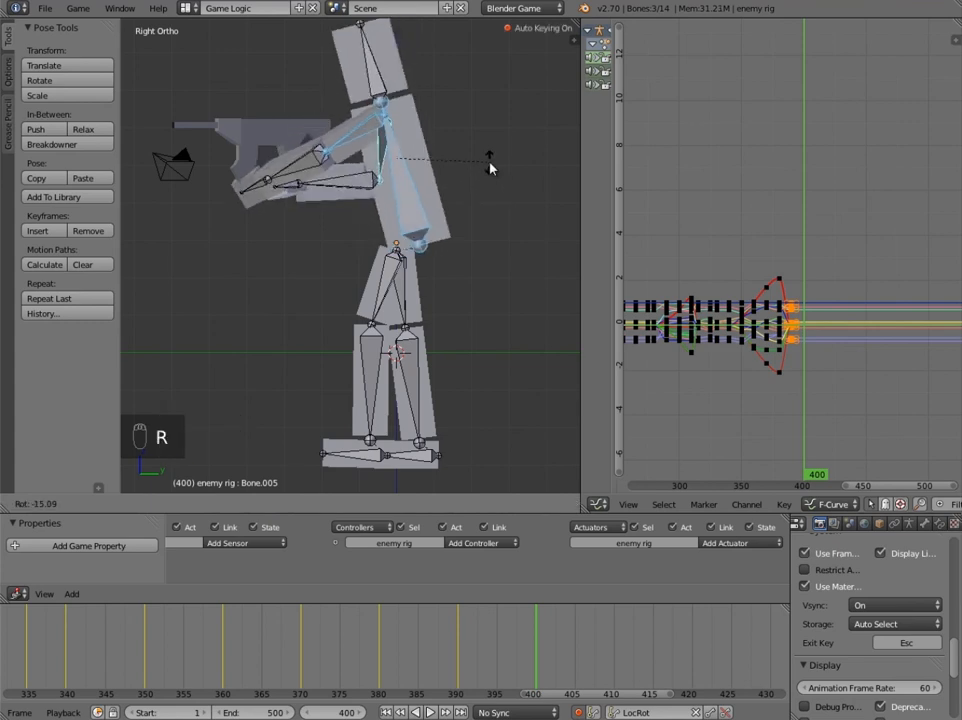
{"action": "left_click", "coordinate": [450, 155]}
{"action": "left_click_drag", "start_coordinate": [450, 155], "coordinate": [413, 161]}
{"action": "key", "text": "g"}
{"action": "left_click", "coordinate": [413, 164]}
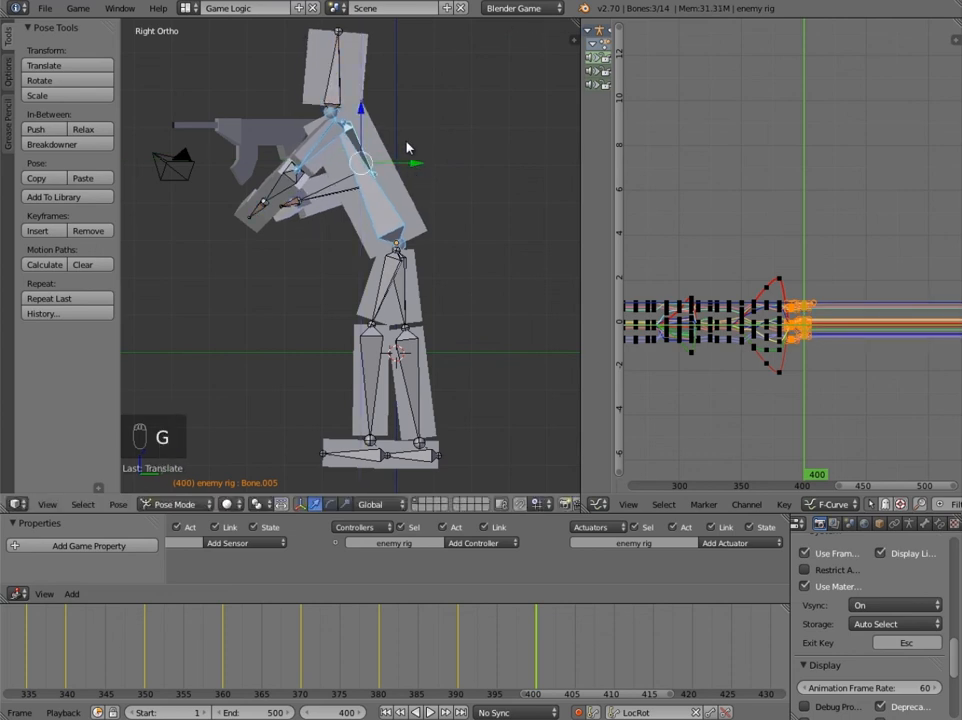
Select the head bone and tilt it forward in line with the leaning torso at frame 400.
{"action": "right_click", "coordinate": [325, 79]}
{"action": "right_click", "coordinate": [345, 99]}
{"action": "key", "text": "r"}
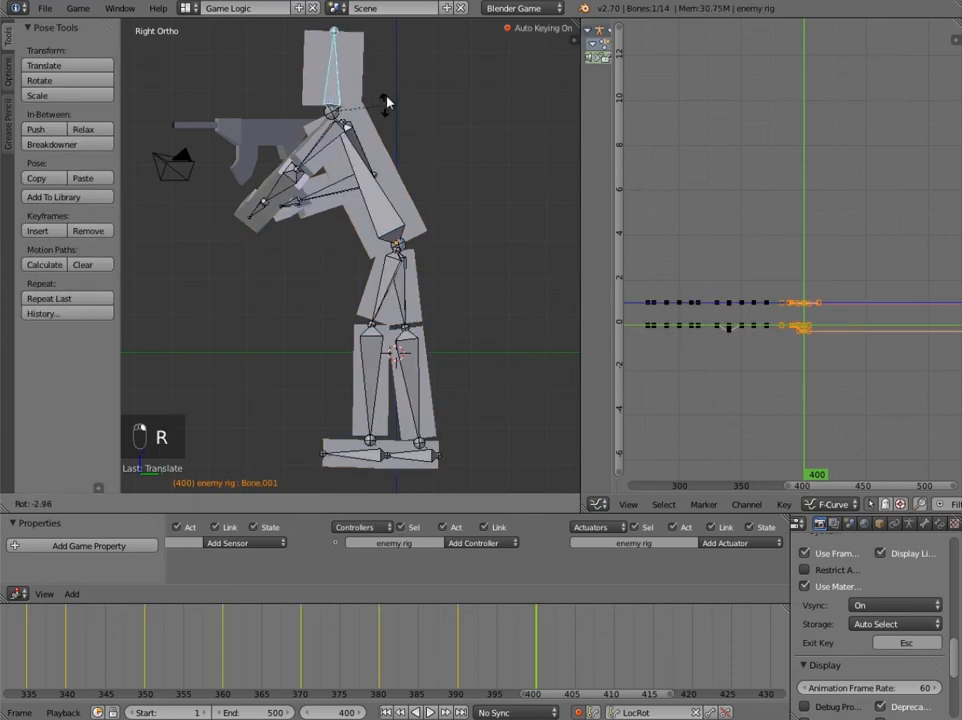
{"action": "left_click", "coordinate": [374, 88]}
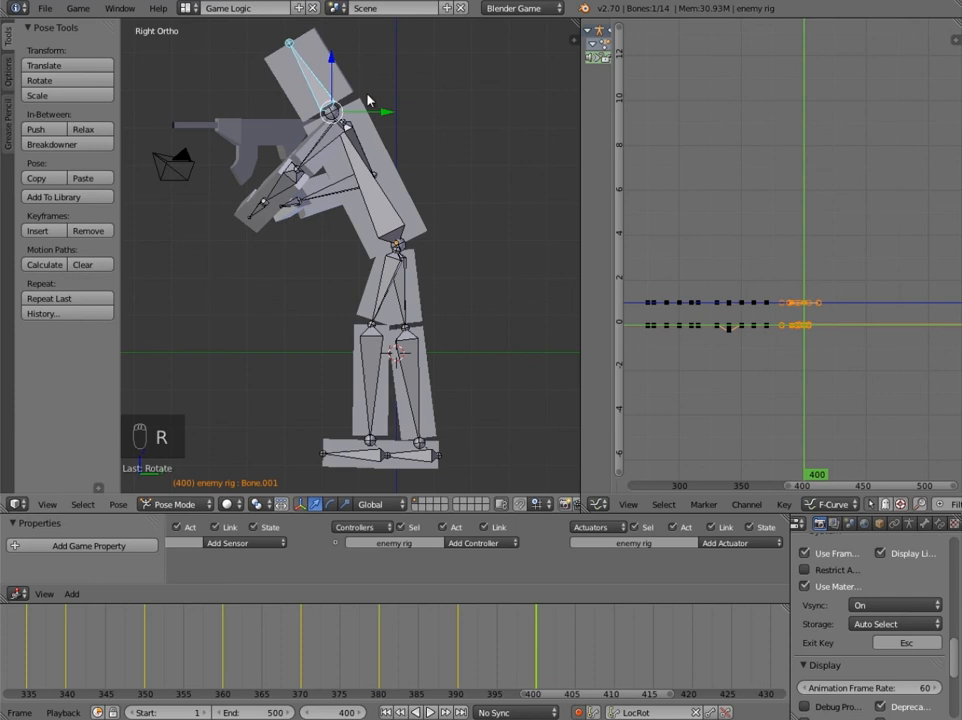
Go to frame 410 and select the torso, head, arm and hand bones for the deeper bend.
{"action": "left_click", "coordinate": [559, 652]}
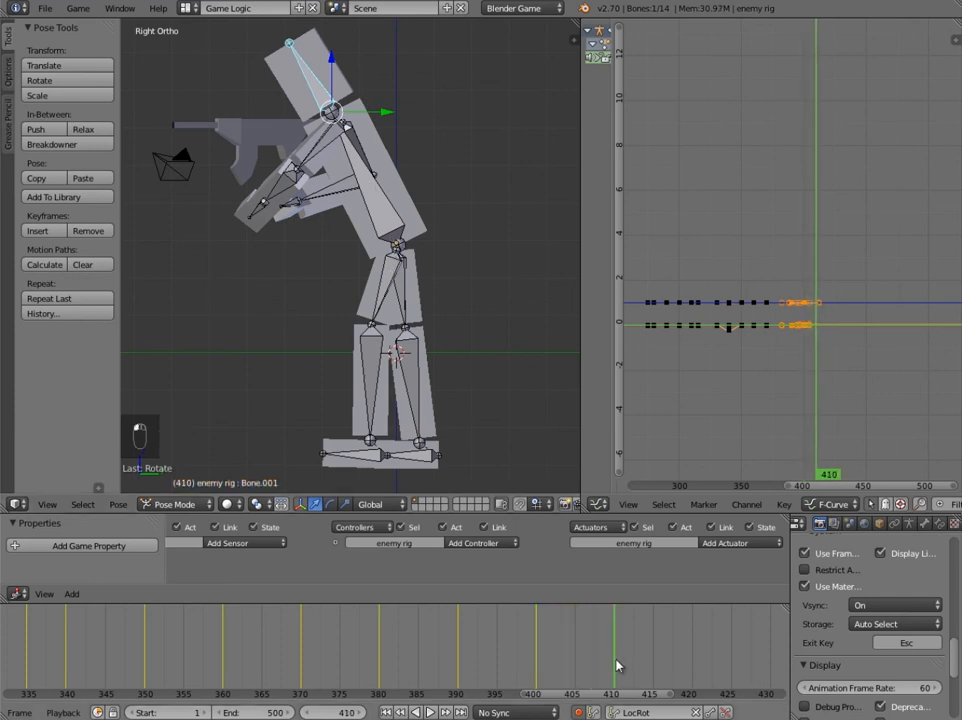
{"action": "right_click", "coordinate": [442, 180]}
{"action": "right_click", "coordinate": [418, 160], "text": "shift"}
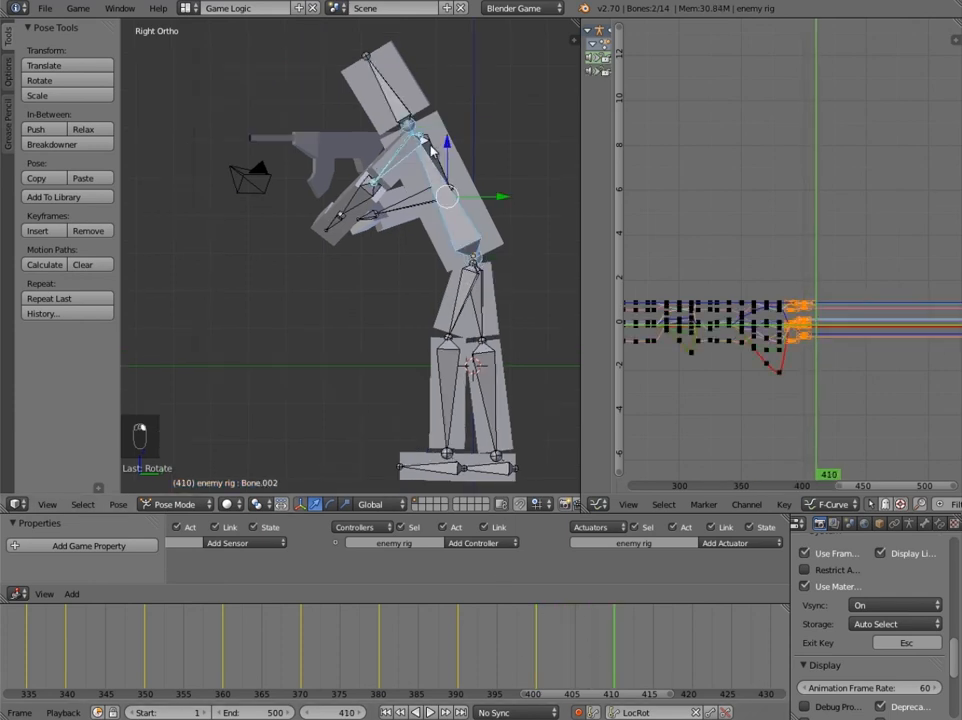
{"action": "right_click", "coordinate": [463, 177], "text": "shift"}
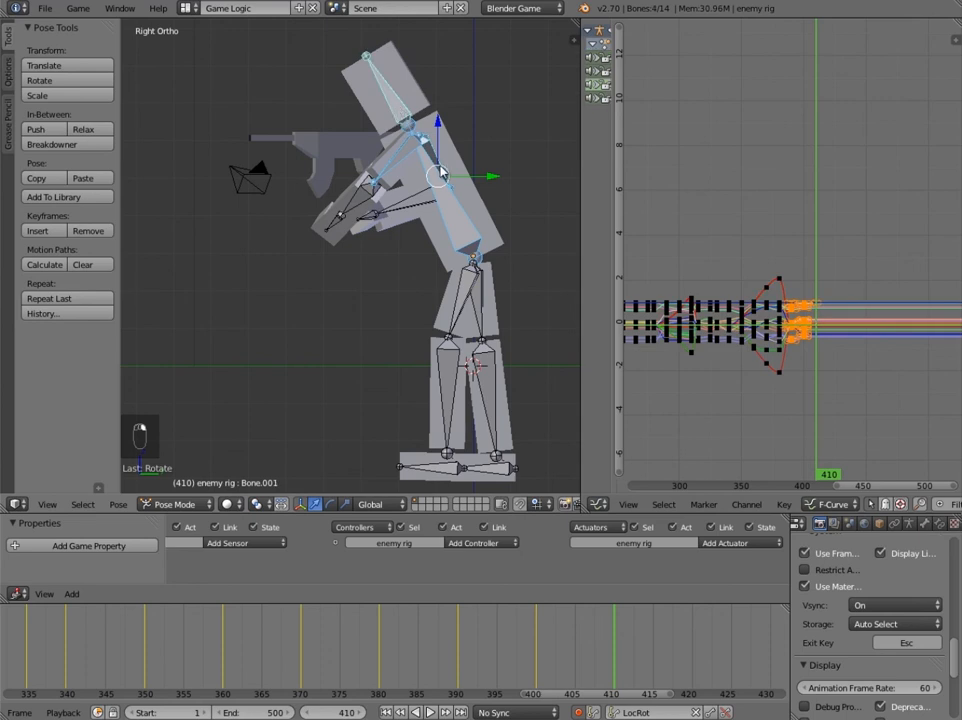
{"action": "key", "text": "g"}
{"action": "left_click", "coordinate": [433, 172]}
{"action": "key", "text": "ctrl+z"}
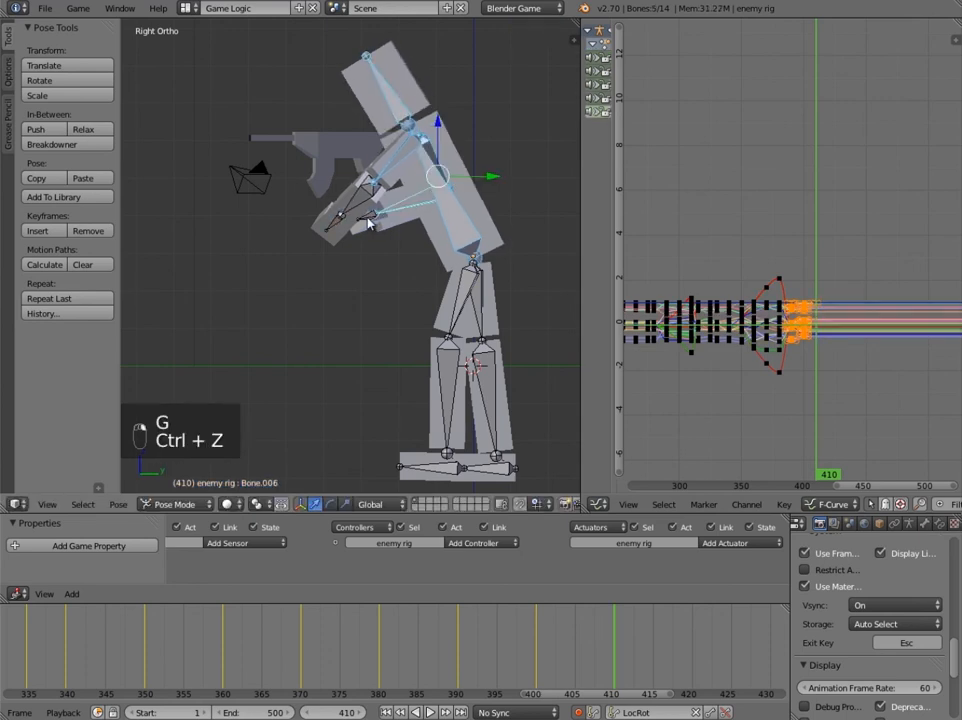
{"action": "right_click", "coordinate": [343, 222], "text": "shift"}
{"action": "middle_click_drag", "start_coordinate": [335, 215], "coordinate": [311, 232]}
{"action": "key", "text": "KP_3"}
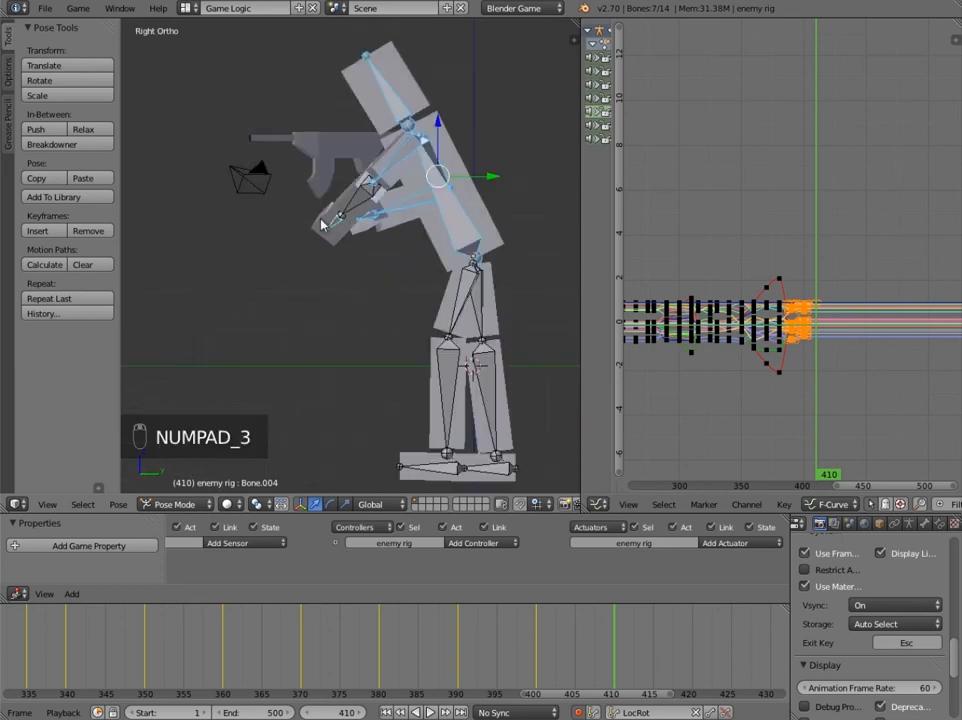
Rotate the selected upper-body bones further forward and reposition them over the hips at frame 410.
{"action": "key", "text": "r"}
{"action": "key", "text": "ctrl+z"}
{"action": "key", "text": "c"}
{"action": "key", "text": "r"}
{"action": "left_click", "coordinate": [543, 247]}
{"action": "key", "text": "g"}
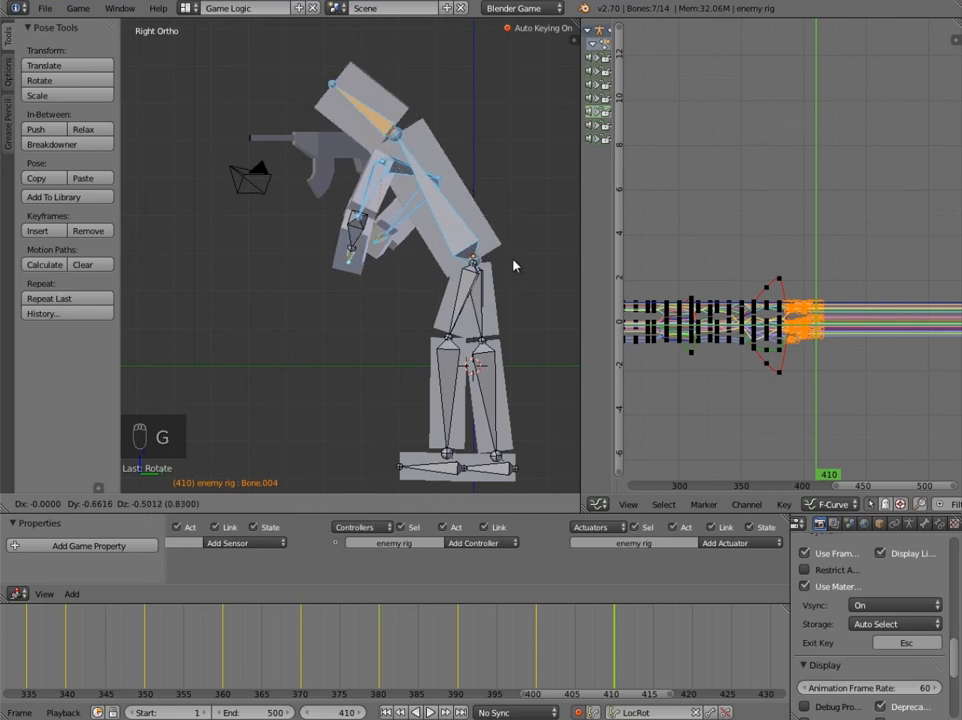
{"action": "left_click", "coordinate": [515, 265]}
Select both hand bones and lower them along the global Z axis at frame 410.
{"action": "right_click", "coordinate": [370, 140]}
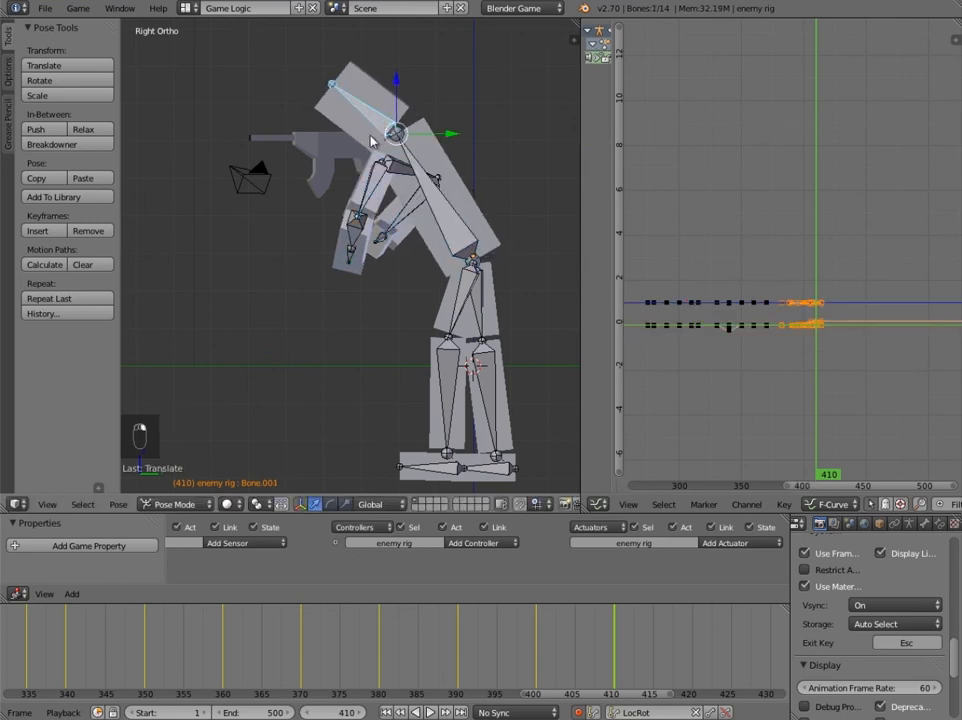
{"action": "right_click", "coordinate": [352, 255]}
{"action": "right_click", "coordinate": [380, 239]}
{"action": "right_click", "coordinate": [380, 243]}
{"action": "right_click", "coordinate": [351, 260], "text": "shift"}
{"action": "key", "text": "g"}
{"action": "key", "text": "z"}
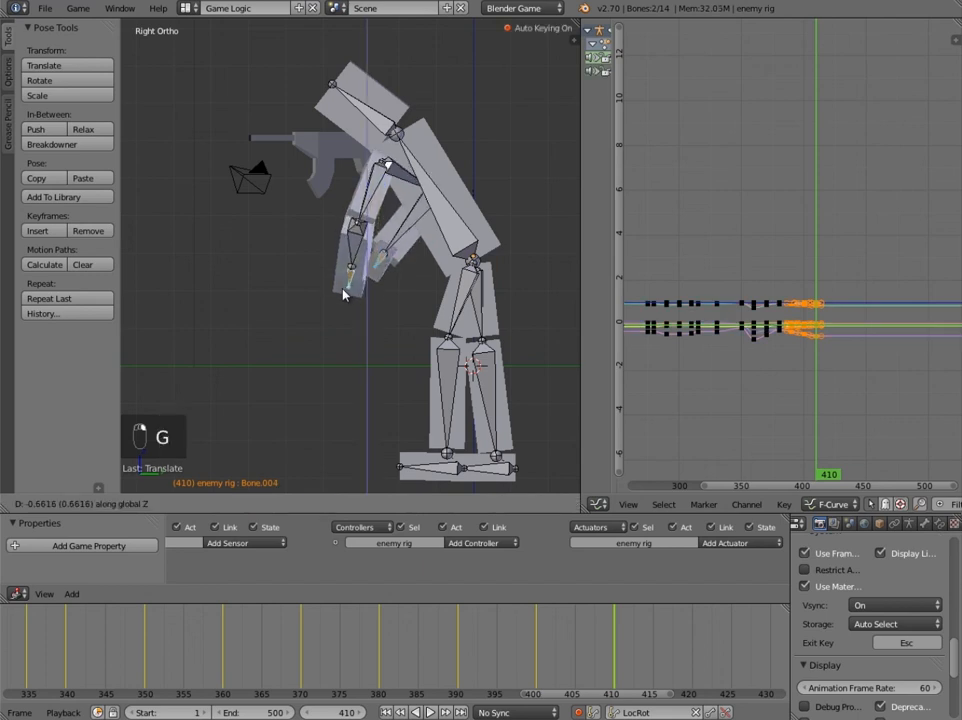
{"action": "left_click", "coordinate": [335, 302]}
Select both upper-arm bones and move them back and up to the shoulders at frame 410.
{"action": "right_click", "coordinate": [384, 170]}
{"action": "right_click", "coordinate": [386, 179], "text": "shift"}
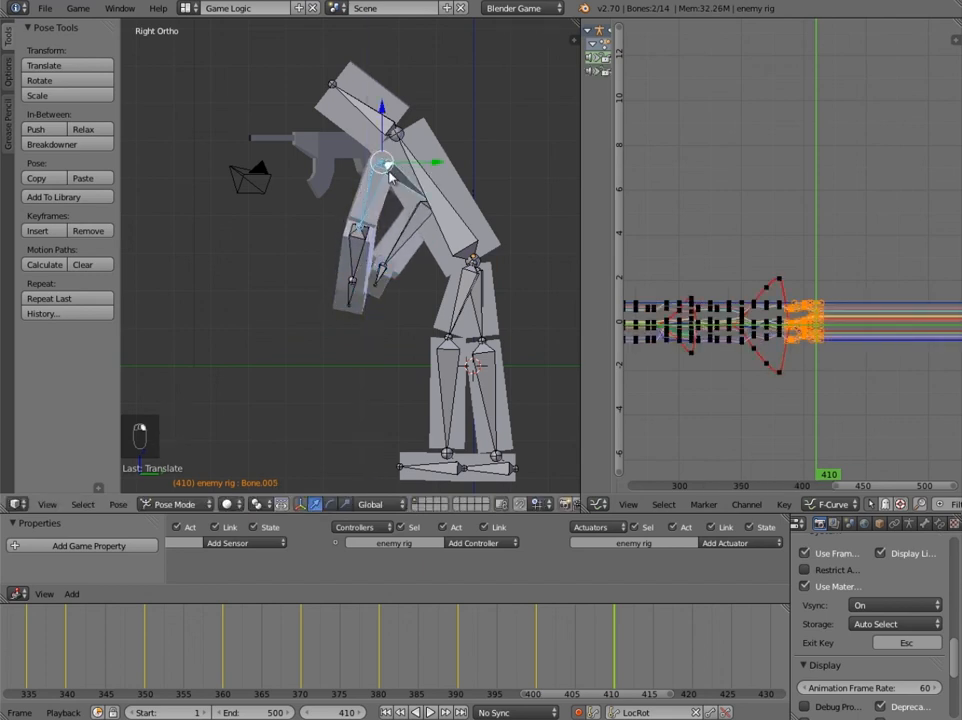
{"action": "key", "text": "g"}
{"action": "left_click", "coordinate": [420, 160]}
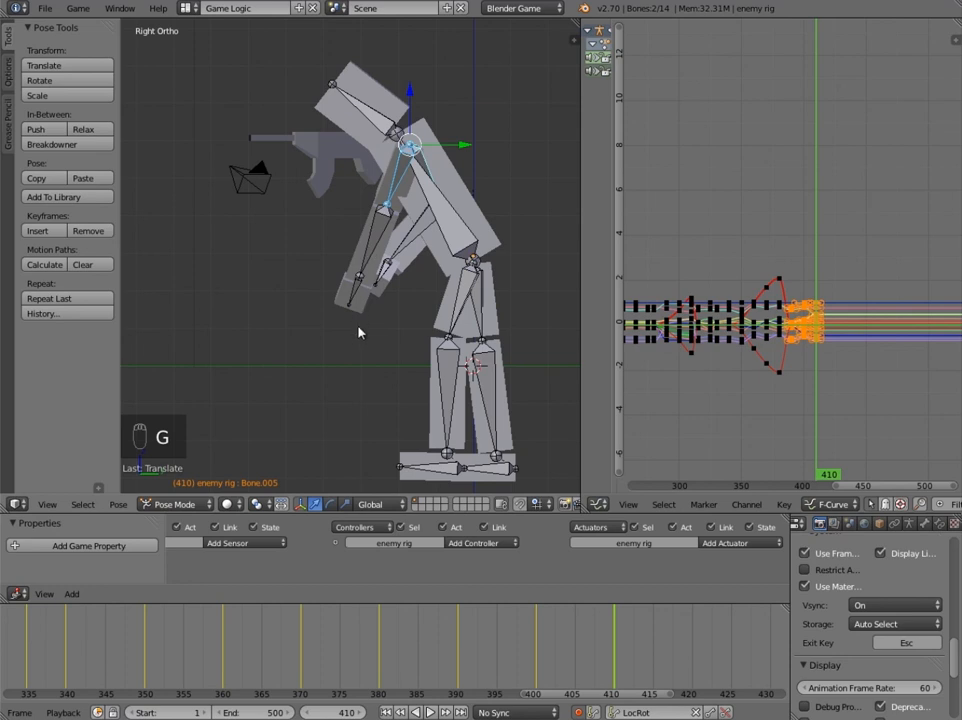
Select both hand bones and scrub from about frame 400 to 410 to check the bending motion.
{"action": "right_click", "coordinate": [344, 299]}
{"action": "right_click", "coordinate": [375, 285], "text": "shift"}
{"action": "left_click_drag", "start_coordinate": [548, 640], "coordinate": [614, 660]}
{"action": "middle_click_drag", "start_coordinate": [467, 290], "coordinate": [445, 276], "text": "shift"}
Select the enemy rig's head, torso, arm and hand bones together and move them down at frame 410.
{"action": "right_click", "coordinate": [455, 315]}
{"action": "key", "text": "a"}
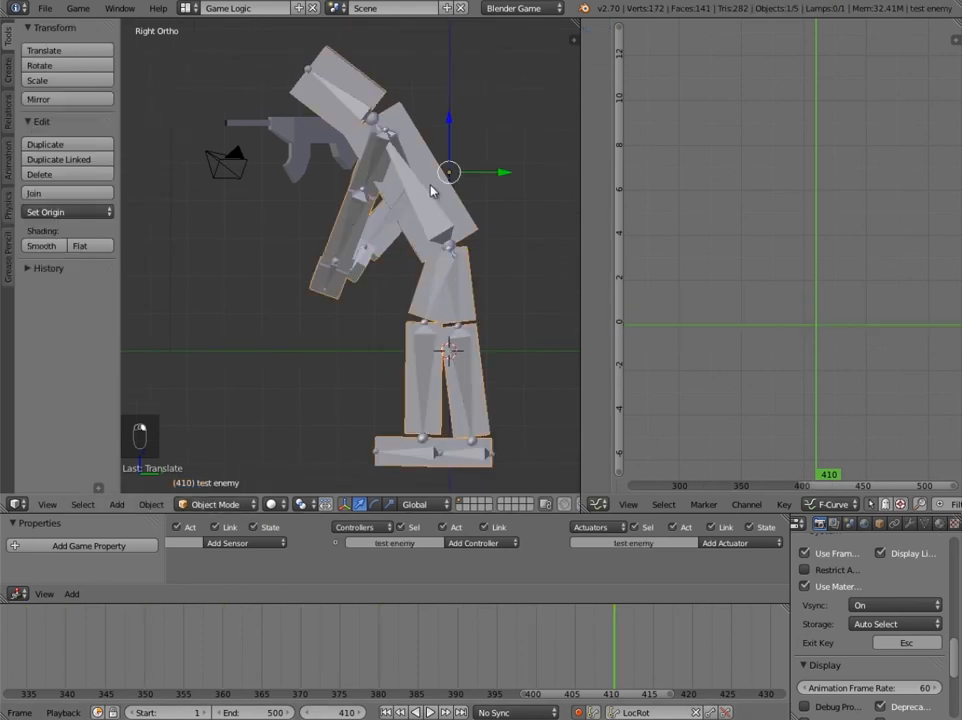
{"action": "right_click", "coordinate": [418, 207]}
{"action": "key", "text": "a"}
{"action": "key", "text": "a"}
{"action": "key", "text": "a"}
{"action": "key", "text": "a"}
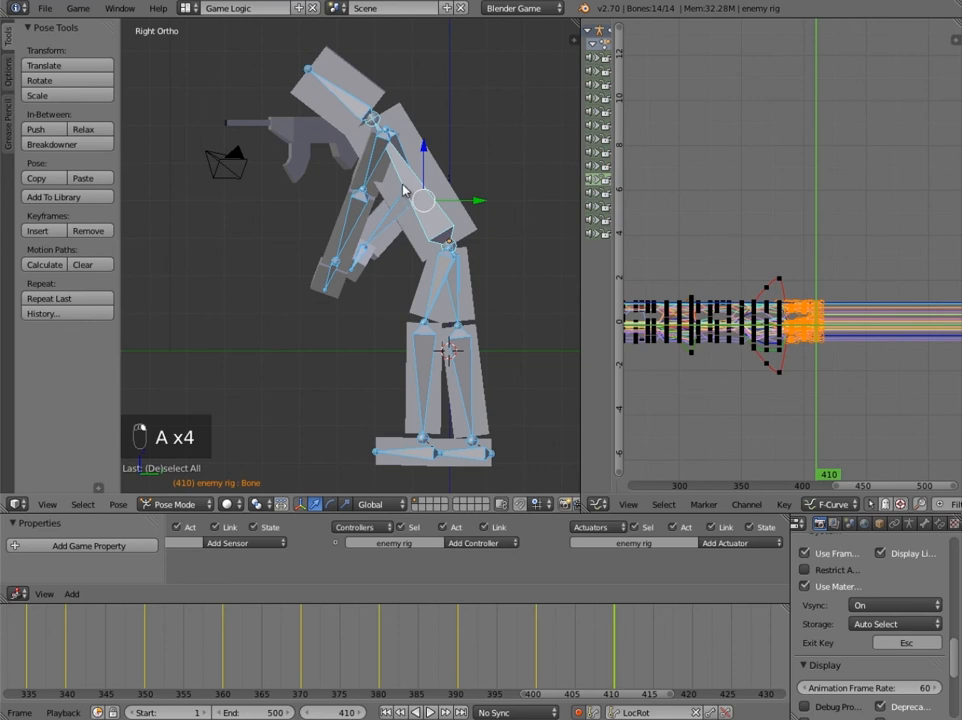
{"action": "key", "text": "b"}
{"action": "key", "text": "b"}
{"action": "left_click_drag", "start_coordinate": [294, 60], "coordinate": [444, 316]}
{"action": "key", "text": "b"}
{"action": "key", "text": "g"}
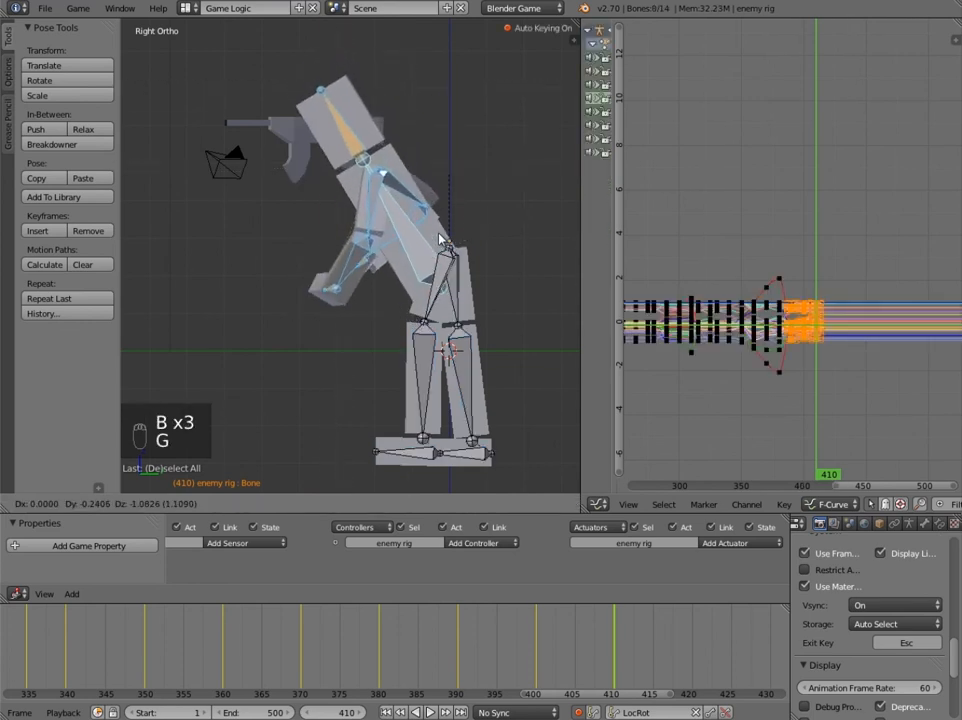
{"action": "left_click", "coordinate": [444, 230]}
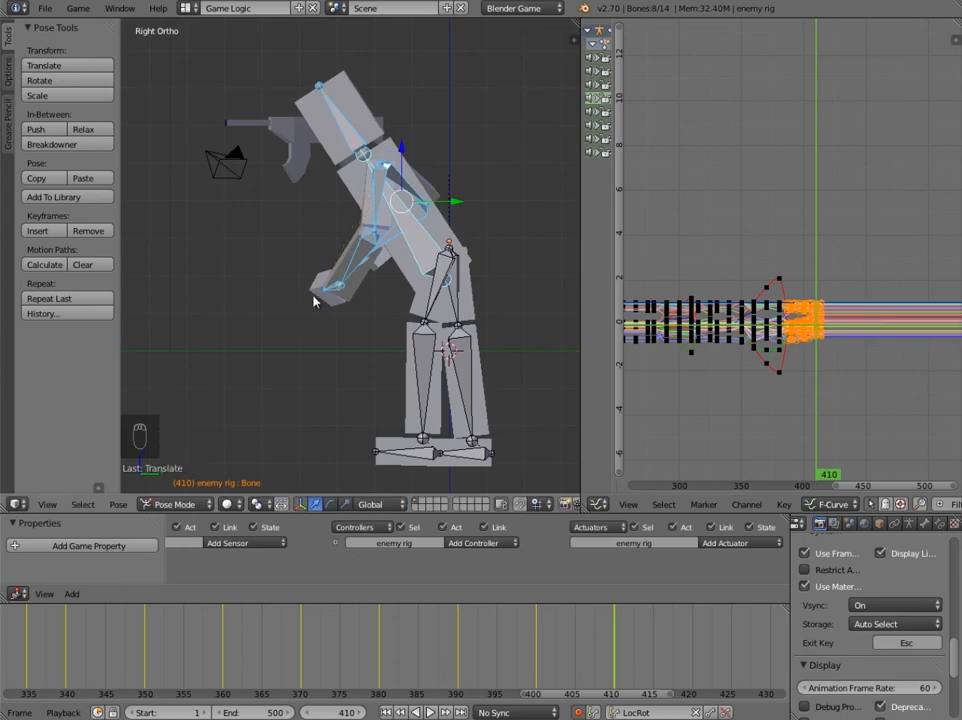
Select both hand bones in wireframe display, move them down so the arms hang straighter, and restore the solid shading.
{"action": "right_click", "coordinate": [322, 294]}
{"action": "key", "text": "z"}
{"action": "right_click", "coordinate": [328, 287]}
{"action": "right_click", "coordinate": [352, 267]}
{"action": "right_click", "coordinate": [353, 267]}
{"action": "right_click", "coordinate": [331, 291], "text": "shift"}
{"action": "key", "text": "g"}
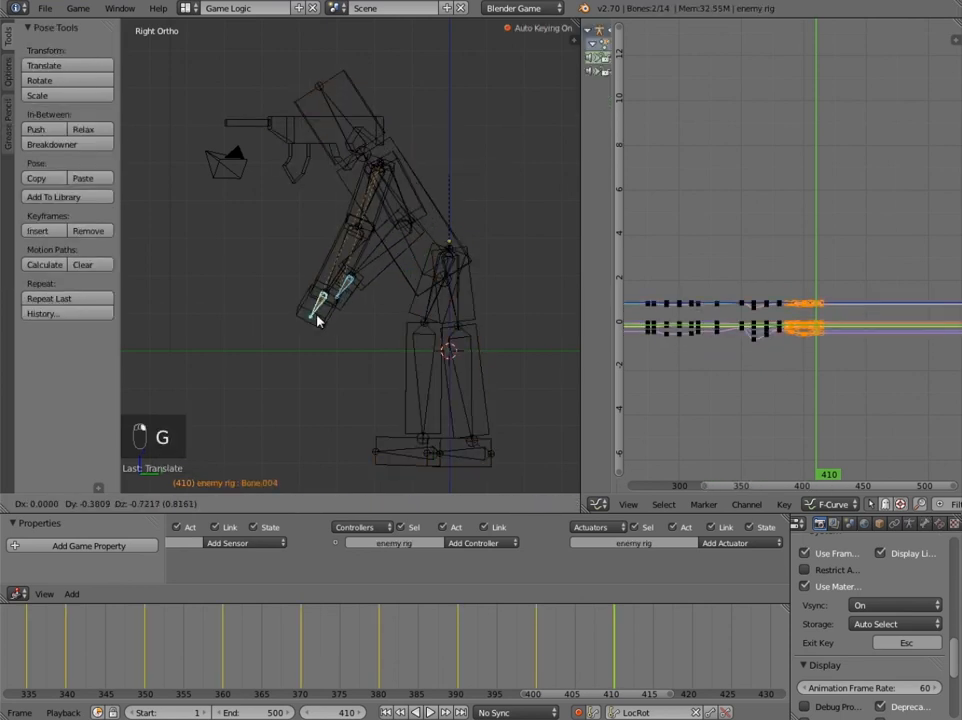
{"action": "left_click", "coordinate": [320, 318]}
{"action": "key", "text": "alt+z"}
{"action": "key", "text": "alt+z"}
Select the head bone and tilt it further down at frame 410.
{"action": "right_click", "coordinate": [335, 125]}
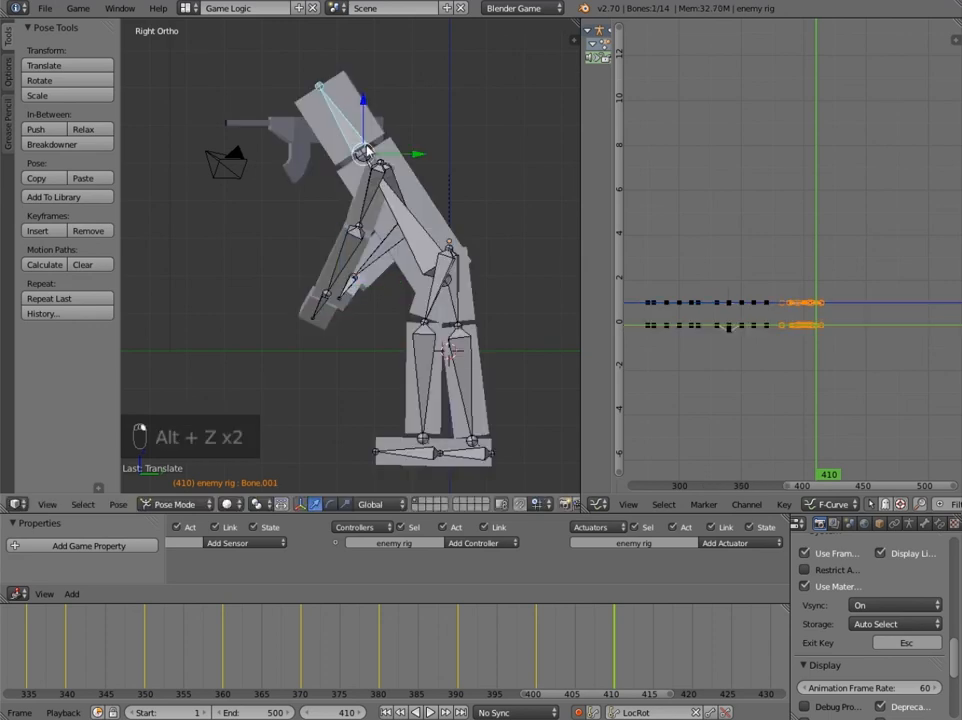
{"action": "key", "text": "r"}
{"action": "left_click", "coordinate": [408, 141]}
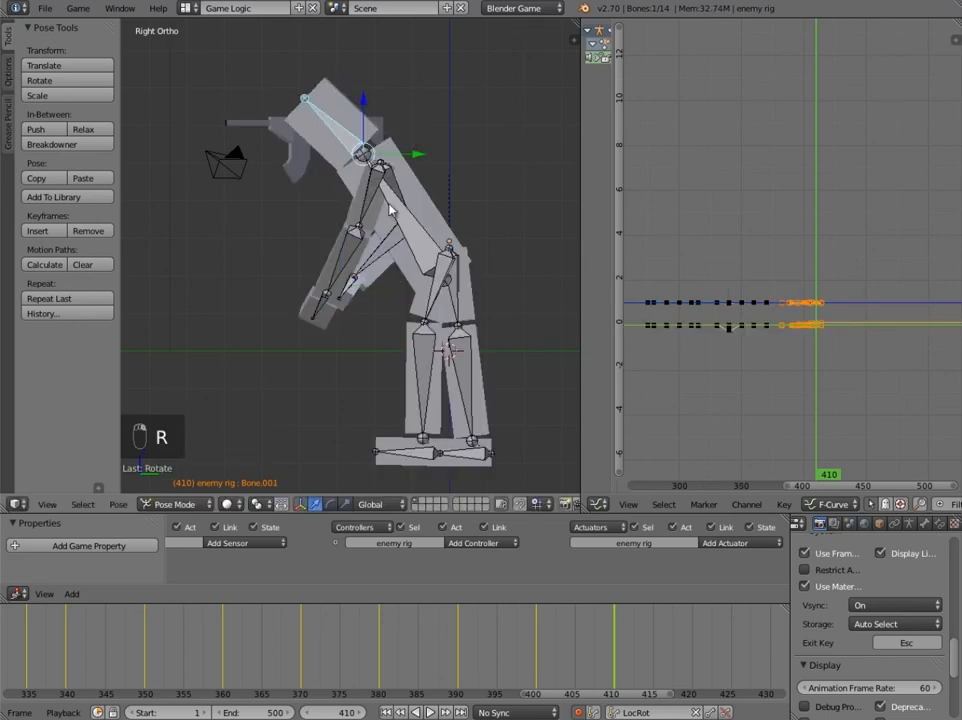
Move each thigh bone in turn to meet the lowered torso and bend the legs at frame 410.
{"action": "right_click", "coordinate": [437, 298]}
{"action": "key", "text": "g"}
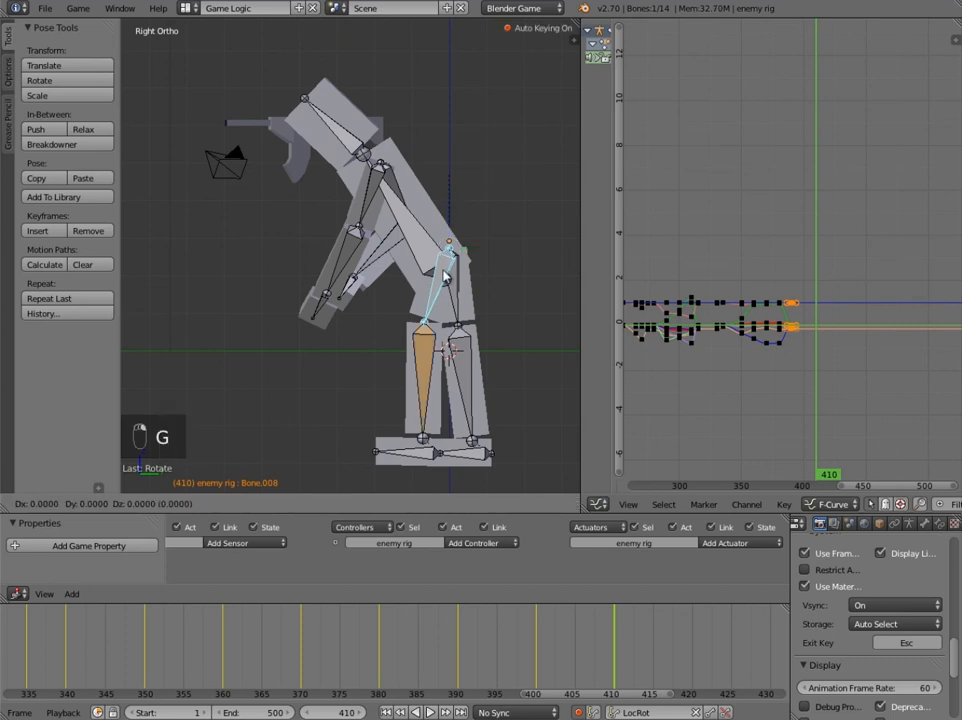
{"action": "left_click", "coordinate": [463, 296]}
{"action": "right_click", "coordinate": [462, 298]}
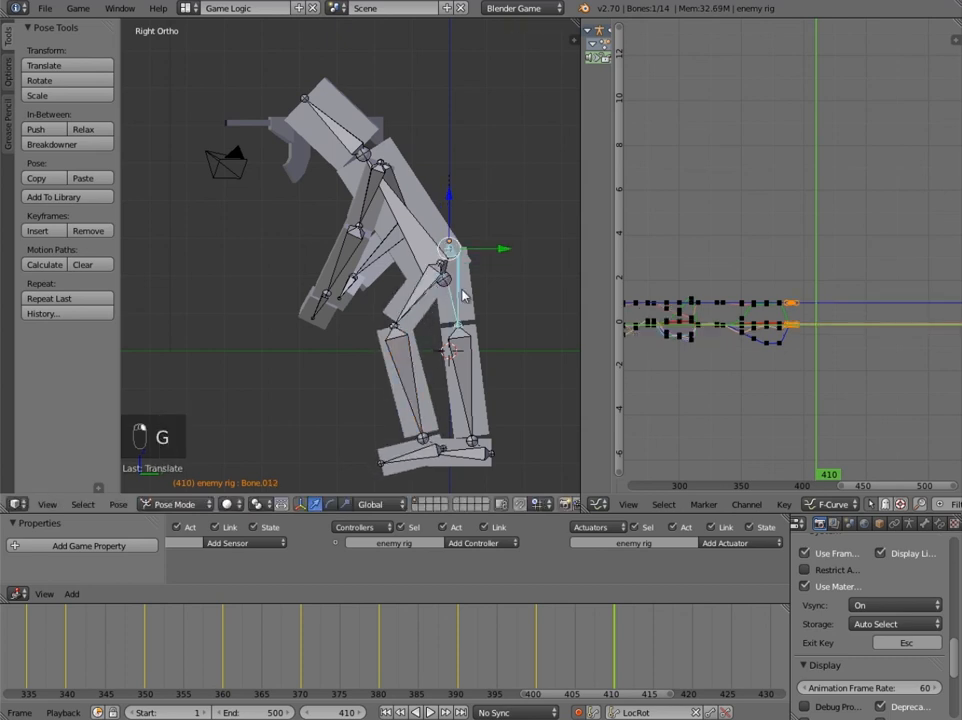
{"action": "key", "text": "g"}
{"action": "left_click", "coordinate": [453, 309]}
Move each shin bone in turn up and backward to bend the knees further at frame 410.
{"action": "right_click", "coordinate": [475, 442]}
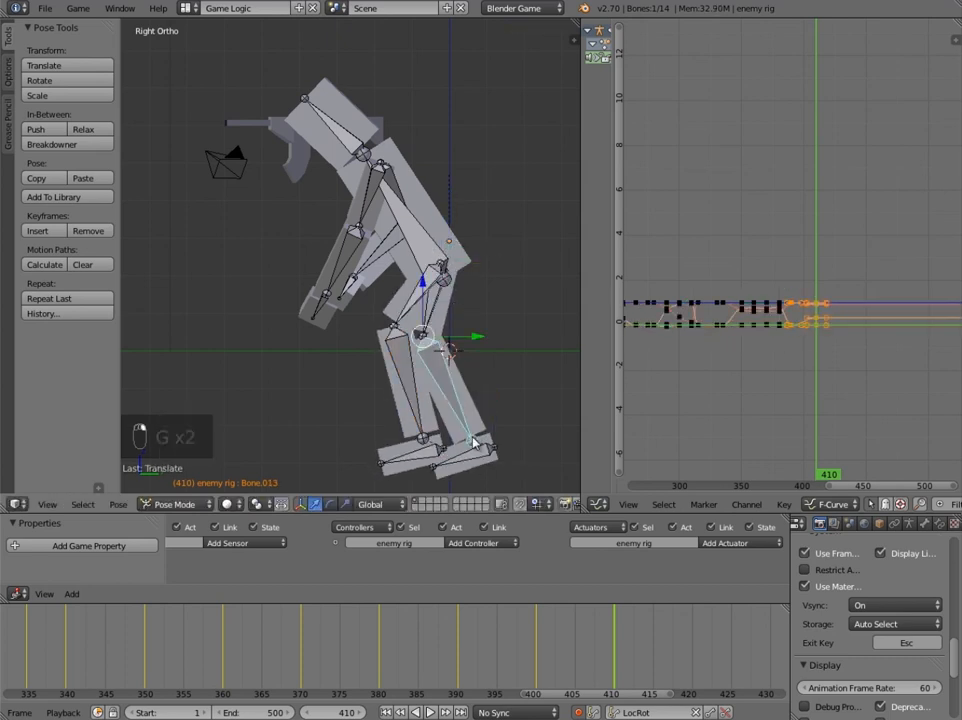
{"action": "key", "text": "g"}
{"action": "left_click", "coordinate": [476, 420]}
{"action": "right_click", "coordinate": [424, 415]}
{"action": "right_click", "coordinate": [420, 418]}
{"action": "key", "text": "g"}
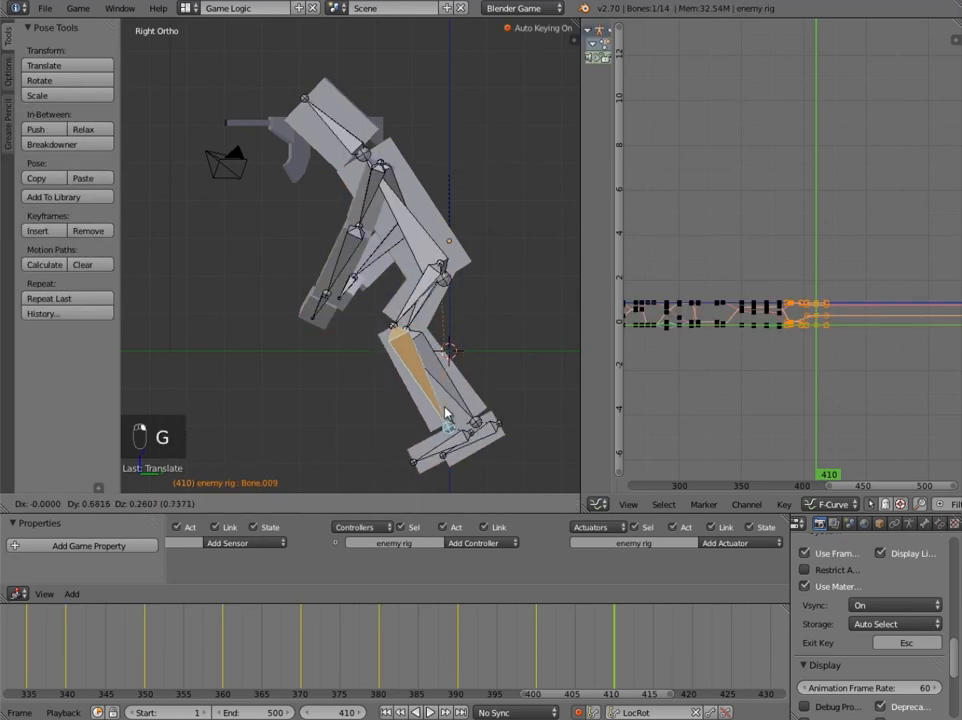
{"action": "left_click", "coordinate": [446, 408]}
Go to frame 400 and move the two shin bones slightly up and backward.
{"action": "left_click_drag", "start_coordinate": [455, 640], "coordinate": [535, 645]}
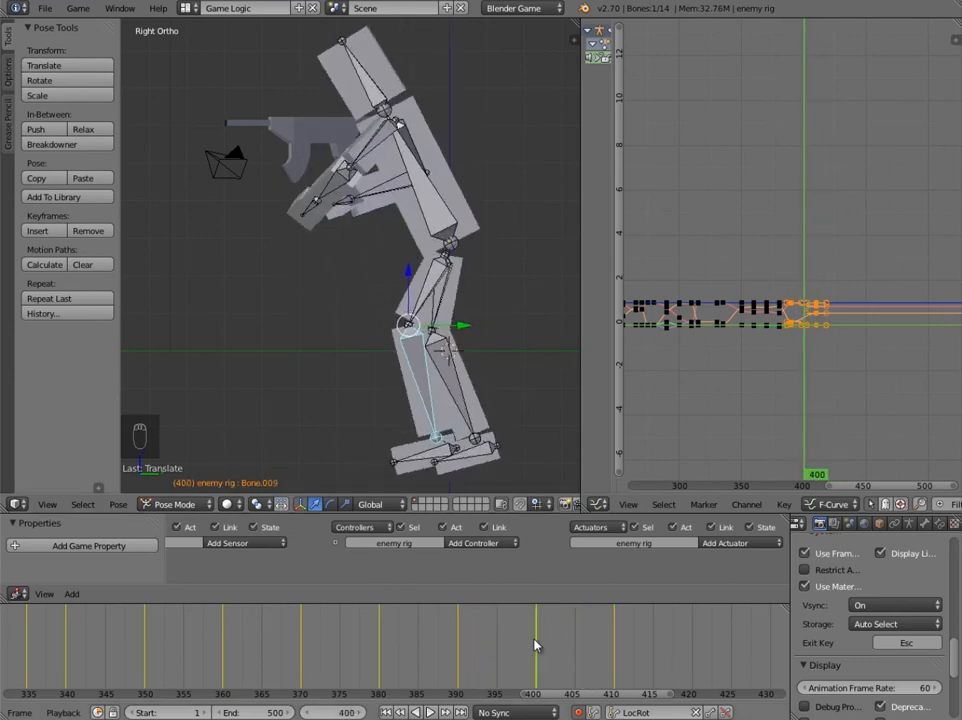
{"action": "right_click", "coordinate": [449, 440]}
{"action": "key", "text": "g"}
{"action": "key", "text": "g"}
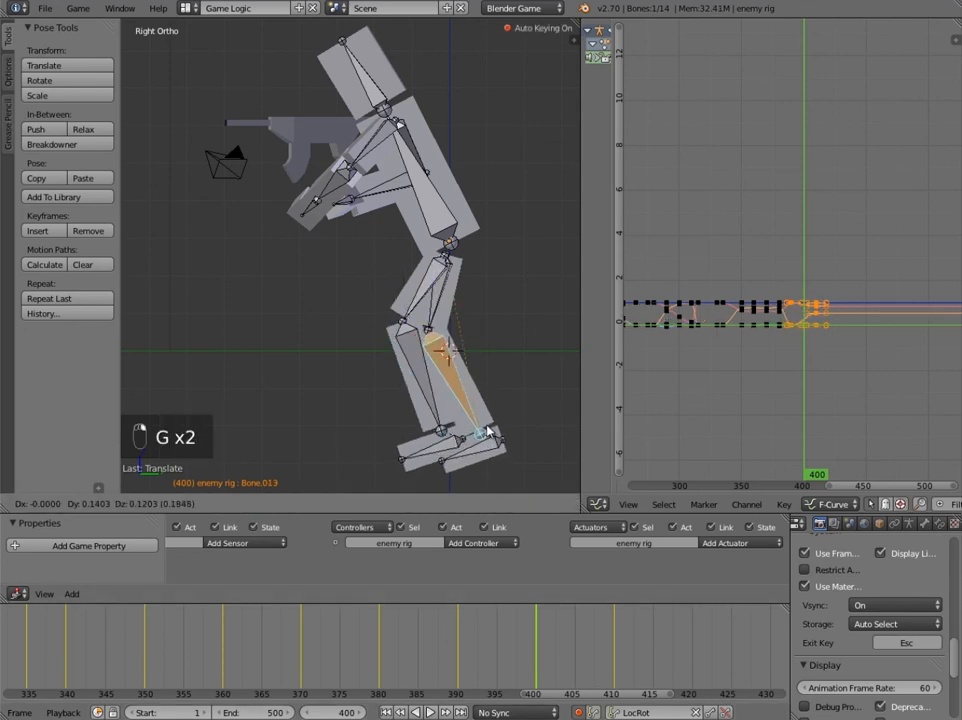
{"action": "left_click", "coordinate": [451, 440]}
Nudge the thigh bones to line up with the bottom of the torso at frame 400.
{"action": "right_click", "coordinate": [442, 263]}
{"action": "key", "text": "g"}
{"action": "left_click", "coordinate": [448, 282]}
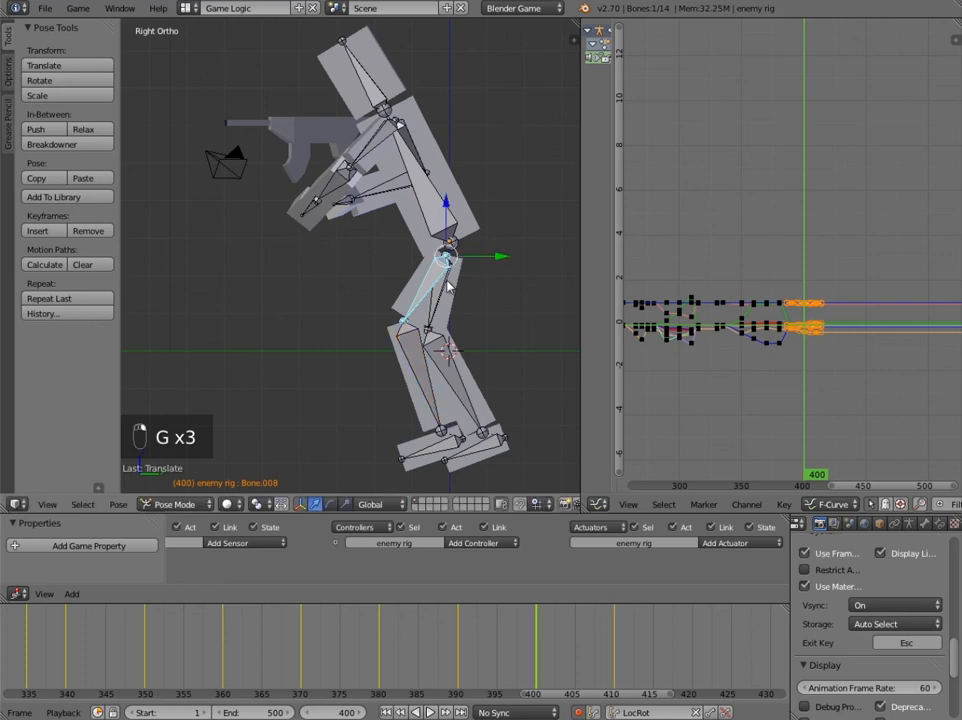
{"action": "right_click", "coordinate": [448, 282]}
{"action": "key", "text": "g"}
{"action": "left_click", "coordinate": [448, 286]}
Rotate the rear foot bone to match the bent leg at frame 400.
{"action": "right_click", "coordinate": [478, 443]}
{"action": "key", "text": "r"}
{"action": "left_click", "coordinate": [494, 443]}
{"action": "key", "text": "r"}
{"action": "left_click", "coordinate": [526, 449]}
At frame 410, move and rotate both thigh bones together so they meet the bottom of the torso.
{"action": "left_click", "coordinate": [608, 660]}
{"action": "left_click", "coordinate": [613, 662]}
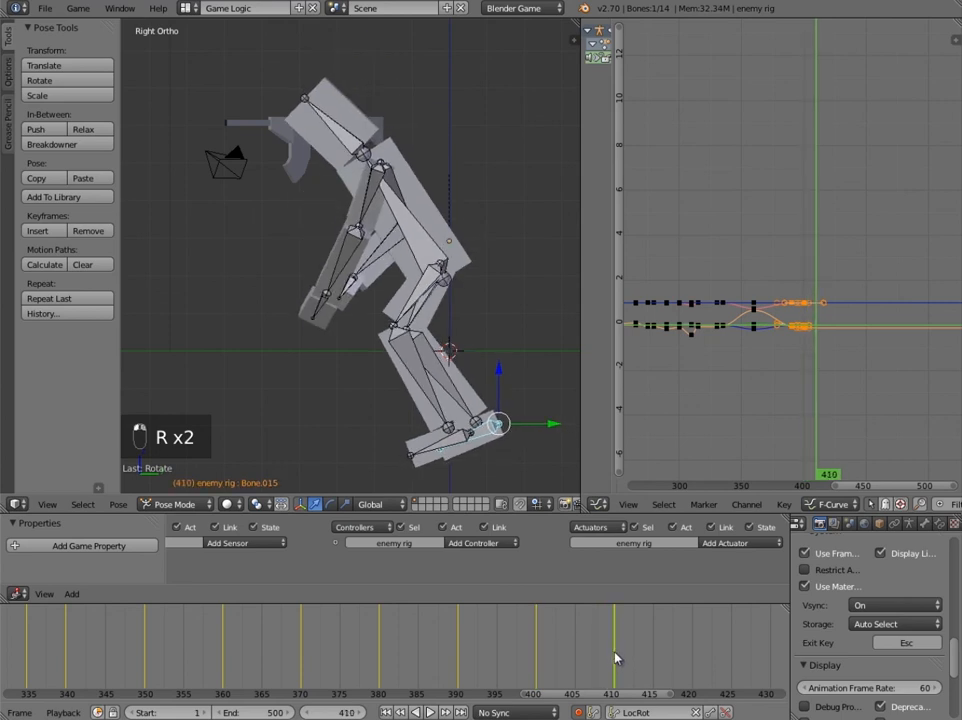
{"action": "right_click", "coordinate": [428, 288], "text": "shift"}
{"action": "key", "text": "g"}
{"action": "left_click", "coordinate": [461, 310]}
{"action": "key", "text": "r"}
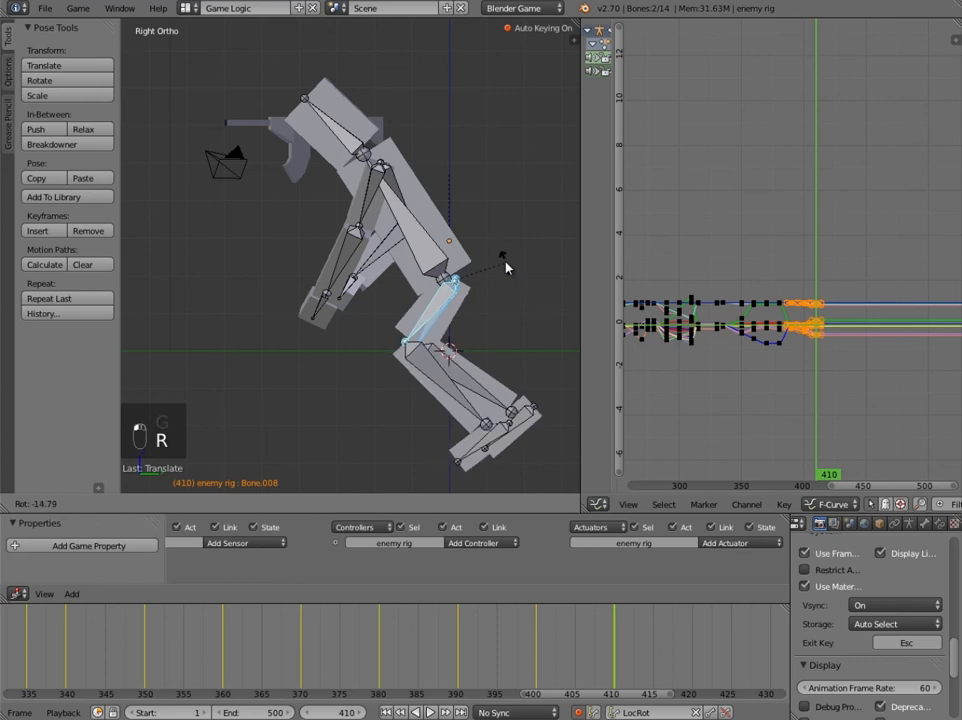
{"action": "left_click", "coordinate": [507, 281]}
{"action": "key", "text": "g"}
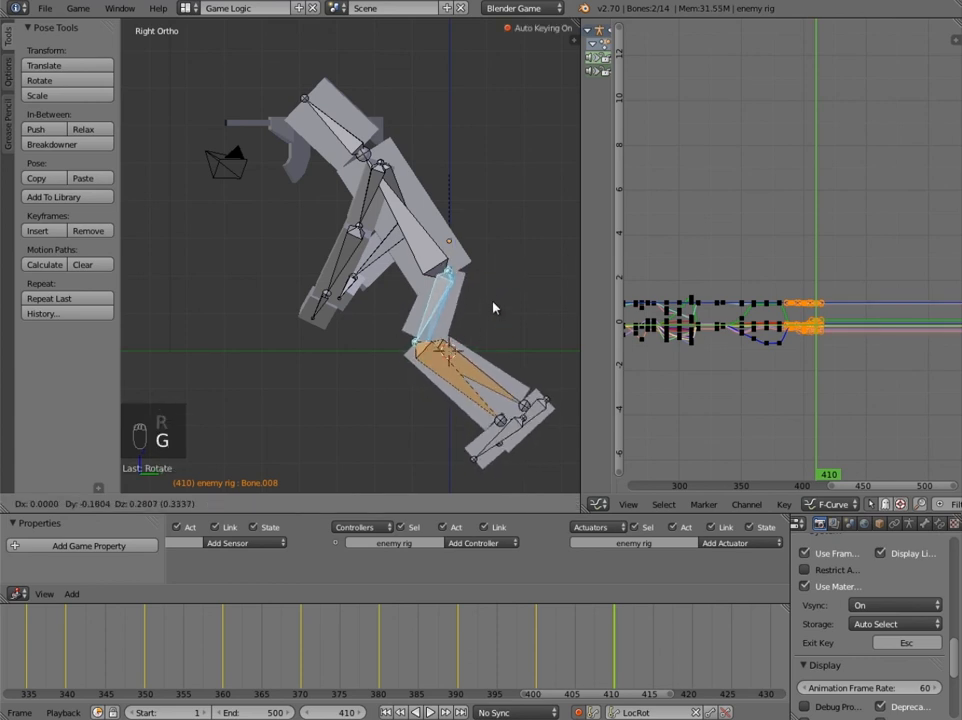
{"action": "left_click", "coordinate": [493, 305]}
Rotate both shin bones together, then move each forward under its thigh at frame 410.
{"action": "right_click", "coordinate": [447, 376]}
{"action": "right_click", "coordinate": [474, 371], "text": "shift"}
{"action": "key", "text": "r"}
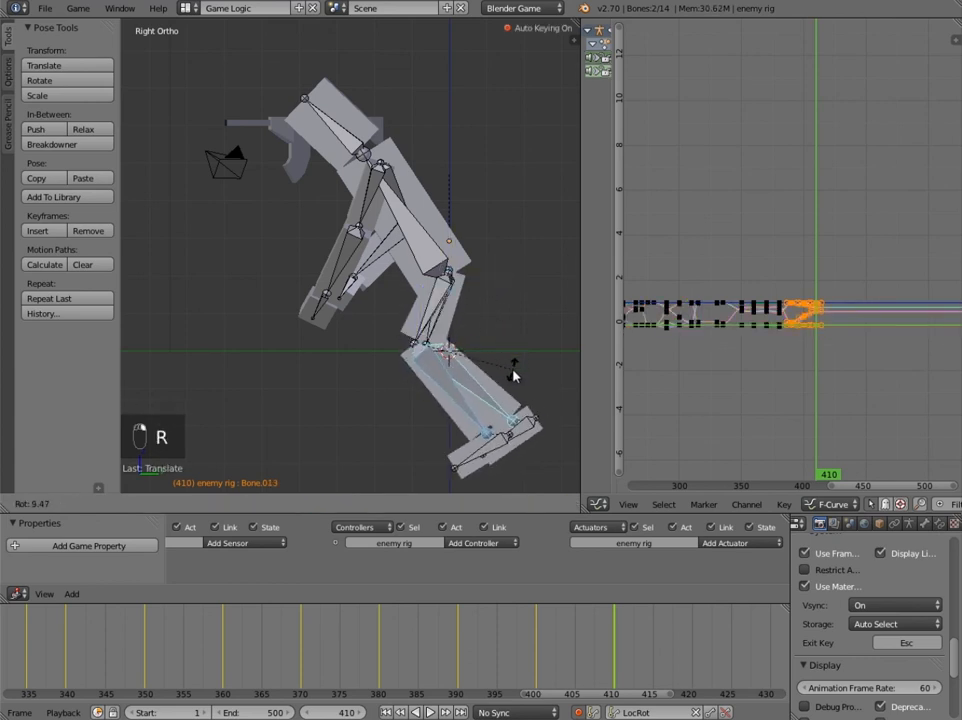
{"action": "left_click", "coordinate": [505, 390]}
{"action": "right_click", "coordinate": [475, 437]}
{"action": "right_click", "coordinate": [460, 437]}
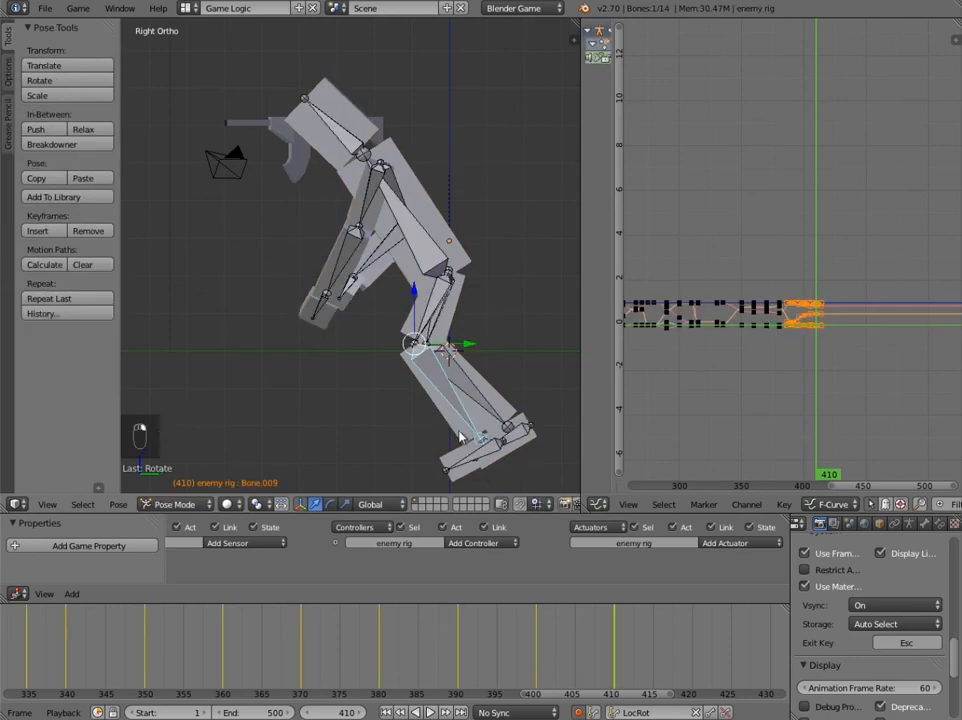
{"action": "key", "text": "g"}
{"action": "left_click", "coordinate": [493, 420]}
{"action": "key", "text": "g"}
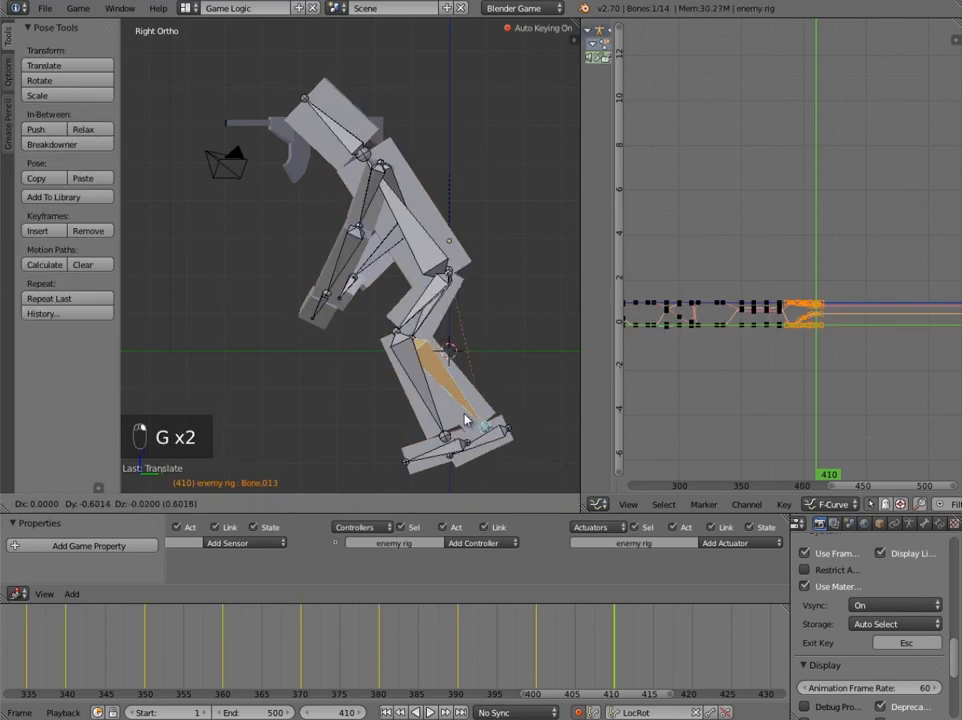
{"action": "left_click", "coordinate": [349, 315]}
At frame 420, select the head, torso, arm and hand bones together, move them down and rotate them forward.
{"action": "left_click_drag", "start_coordinate": [524, 674], "coordinate": [692, 651]}
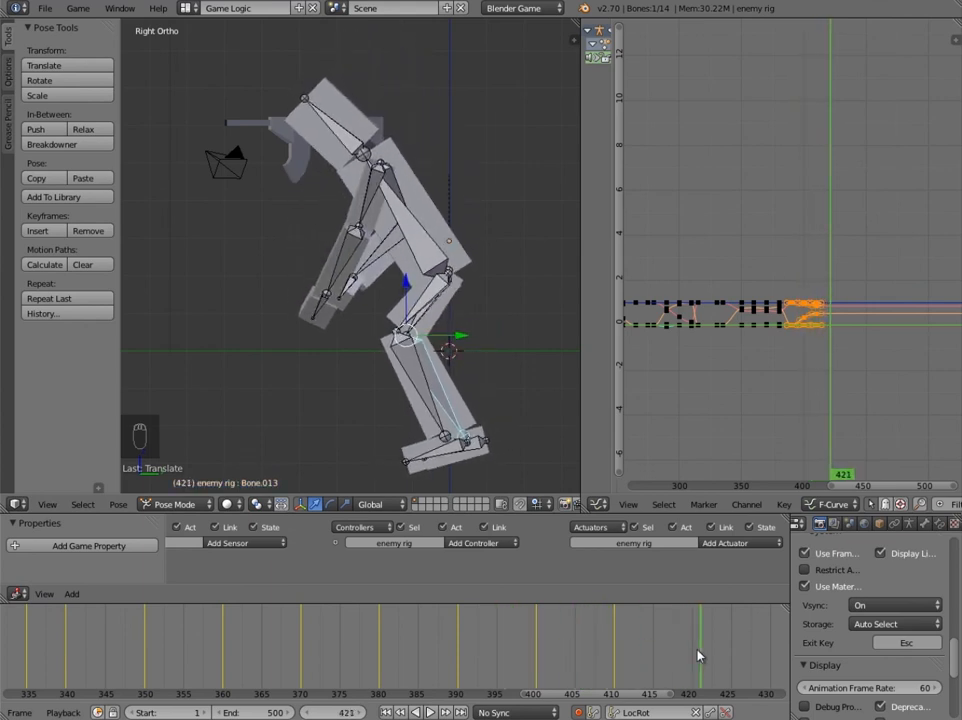
{"action": "right_click", "coordinate": [416, 224]}
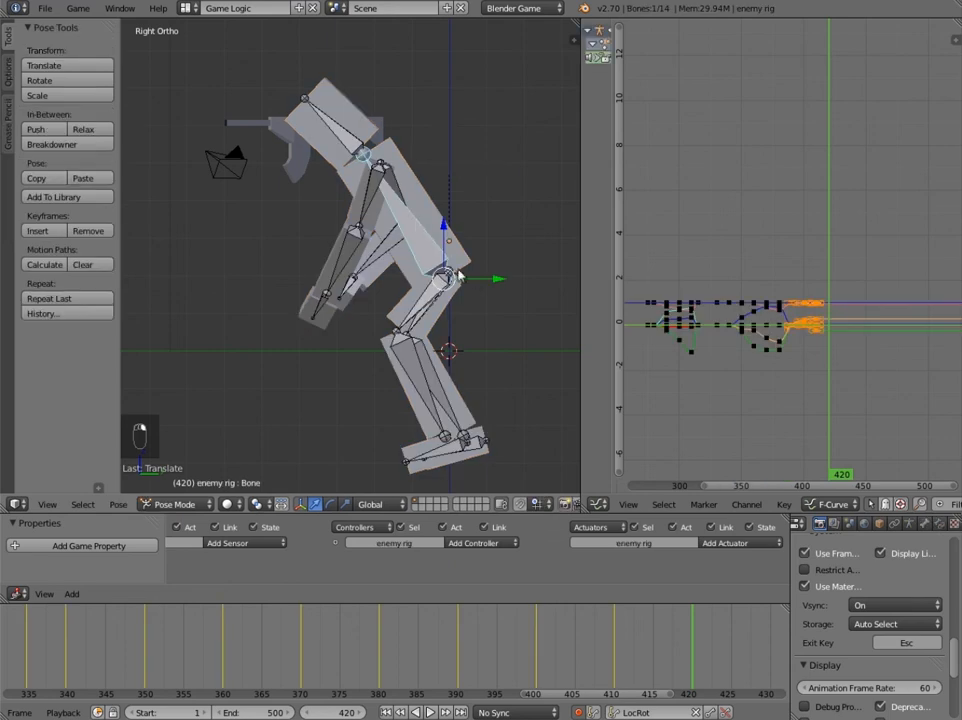
{"action": "left_click_drag", "start_coordinate": [278, 130], "coordinate": [401, 266]}
{"action": "key", "text": "b"}
{"action": "left_click_drag", "start_coordinate": [290, 292], "coordinate": [355, 316]}
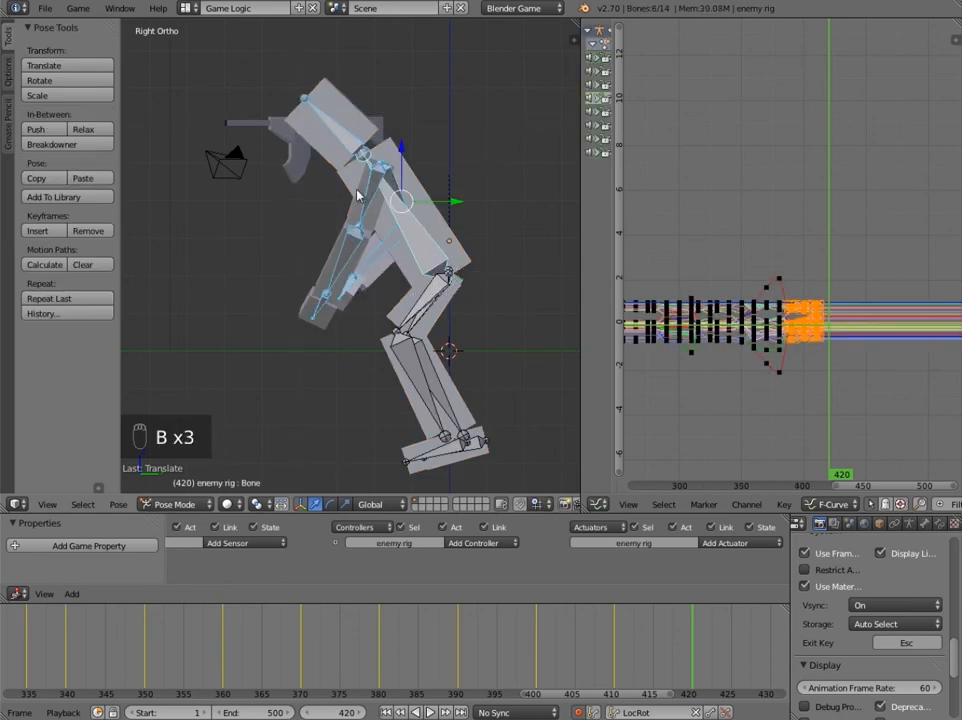
{"action": "key", "text": "g"}
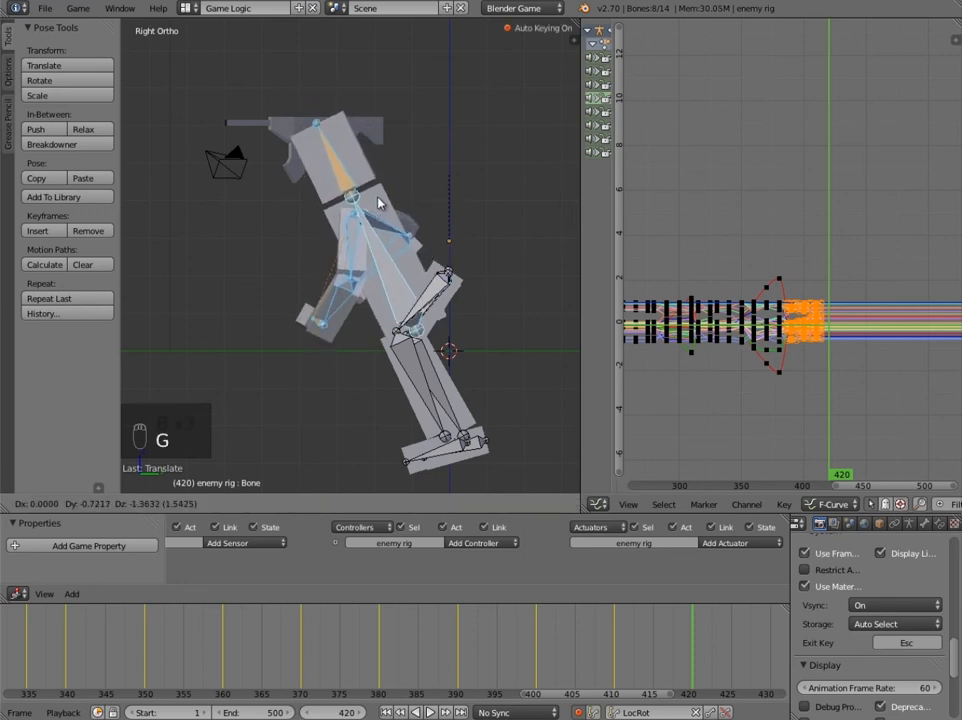
{"action": "left_click", "coordinate": [486, 256]}
{"action": "key", "text": "r"}
{"action": "left_click", "coordinate": [470, 201]}
Reposition the selected upper body bones down and forward over the knees at frame 420.
{"action": "key", "text": "g"}
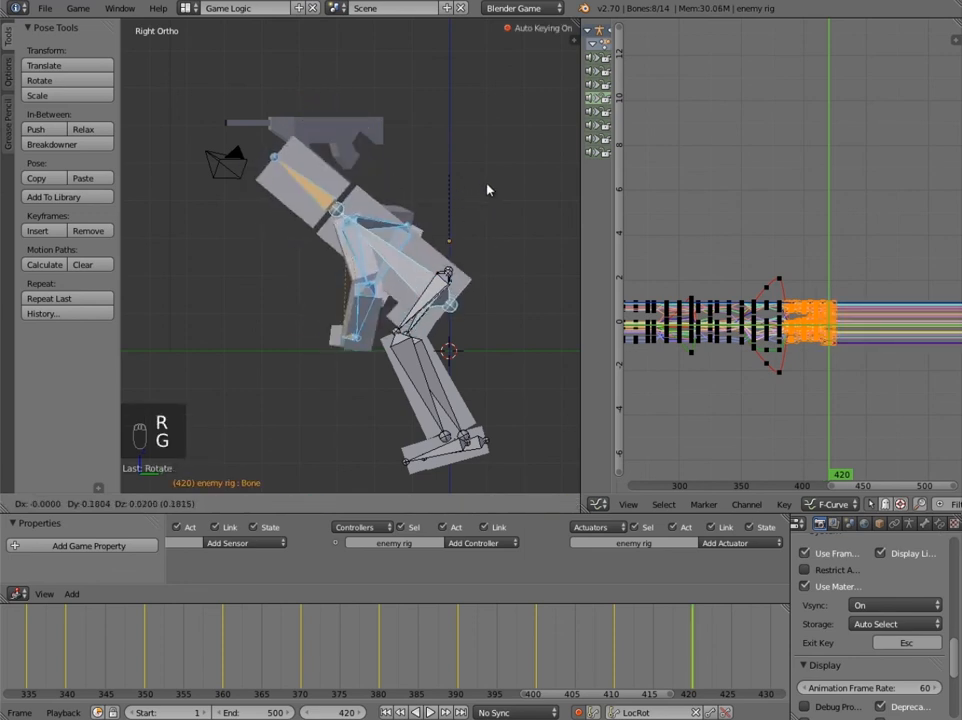
{"action": "left_click", "coordinate": [483, 177]}
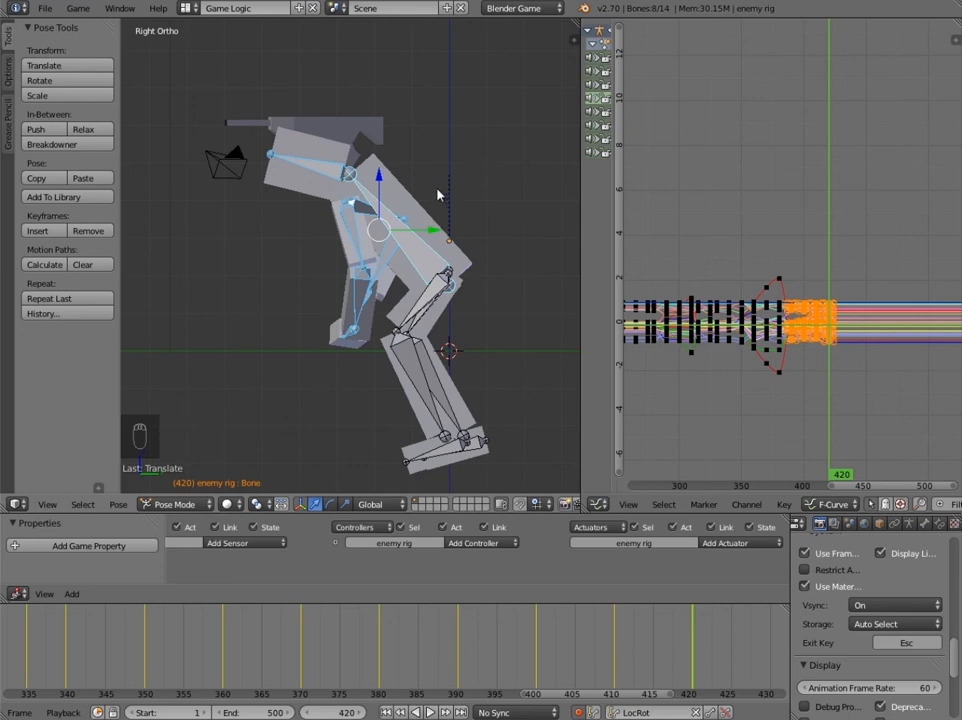
{"action": "key", "text": "g"}
{"action": "left_click", "coordinate": [320, 236]}
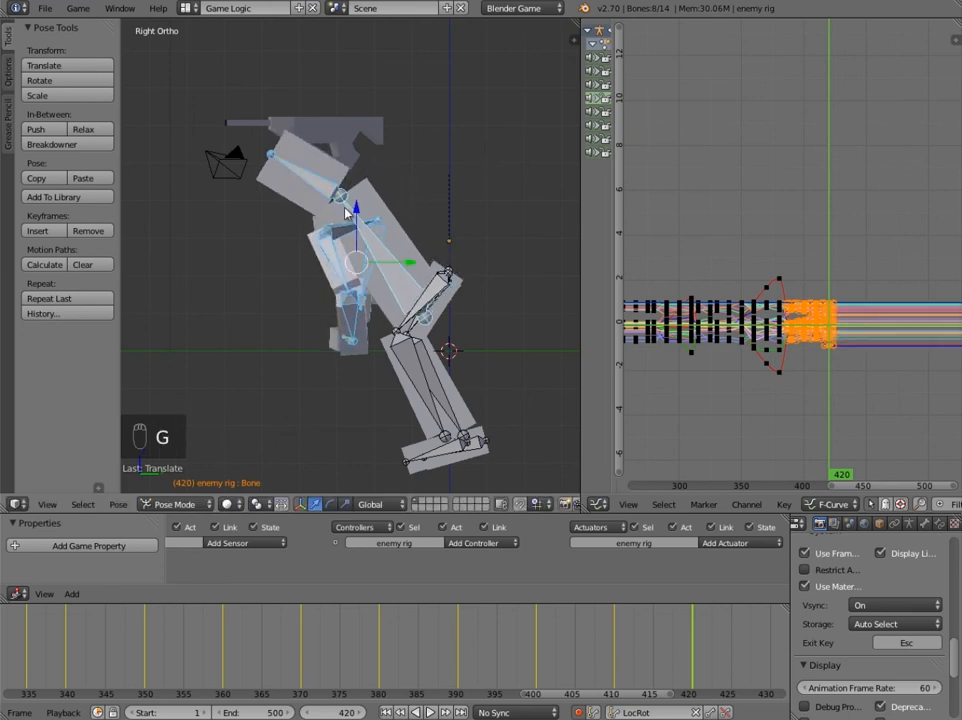
Select both hand bones and move them forward and down to extend the arms at frame 420.
{"action": "right_click", "coordinate": [318, 196]}
{"action": "key", "text": "b"}
{"action": "left_click_drag", "start_coordinate": [243, 204], "coordinate": [380, 294]}
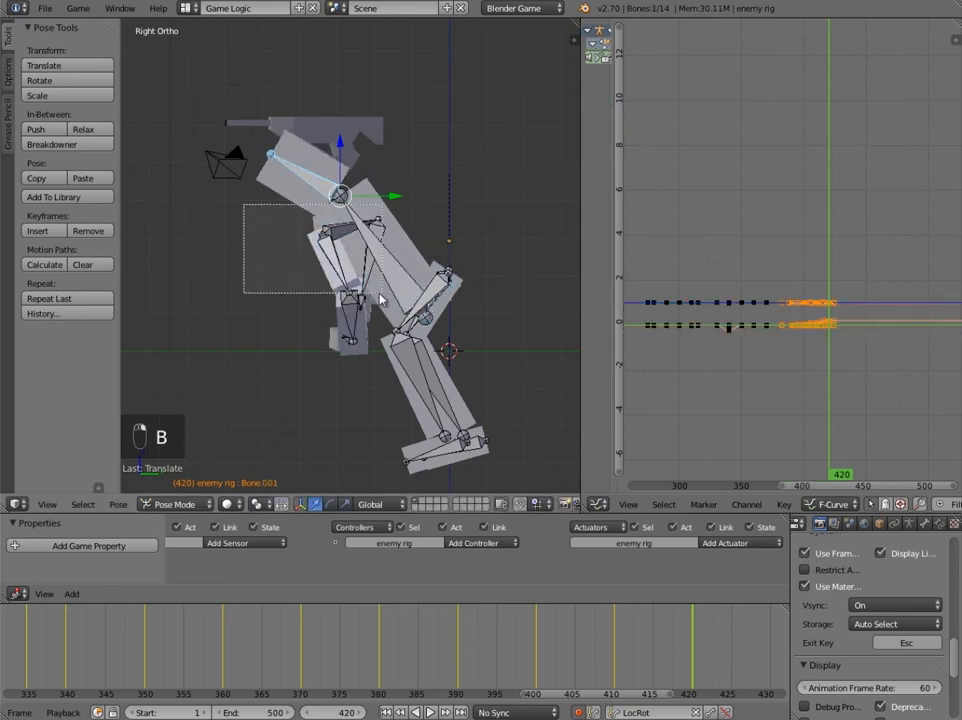
{"action": "right_click", "coordinate": [343, 341]}
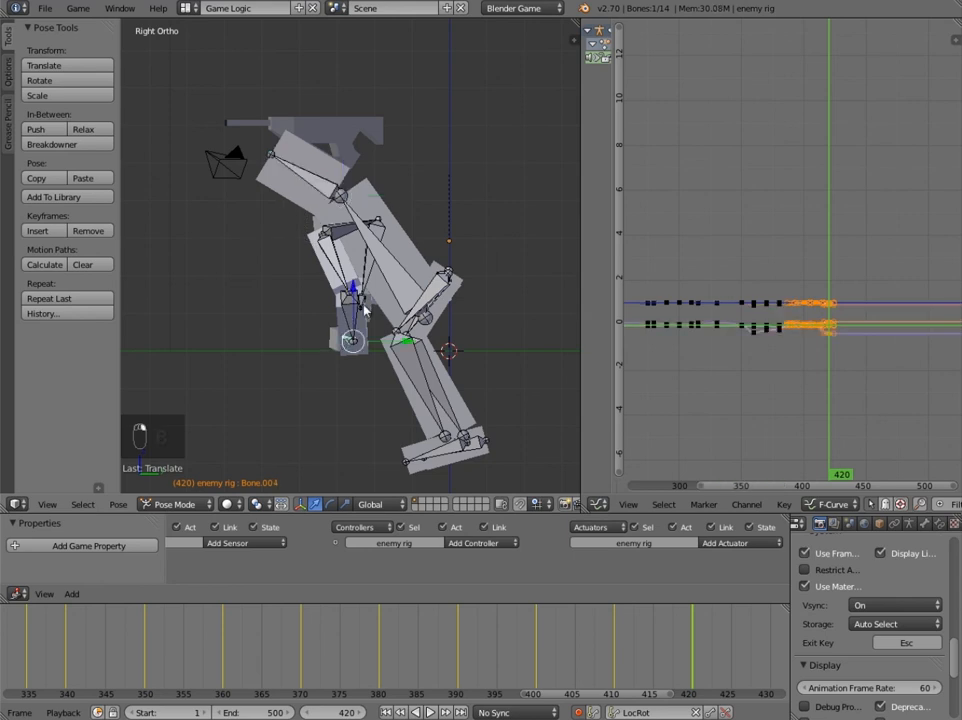
{"action": "right_click", "coordinate": [365, 310], "text": "shift"}
{"action": "right_click", "coordinate": [361, 310]}
{"action": "right_click", "coordinate": [341, 341], "text": "shift"}
{"action": "key", "text": "g"}
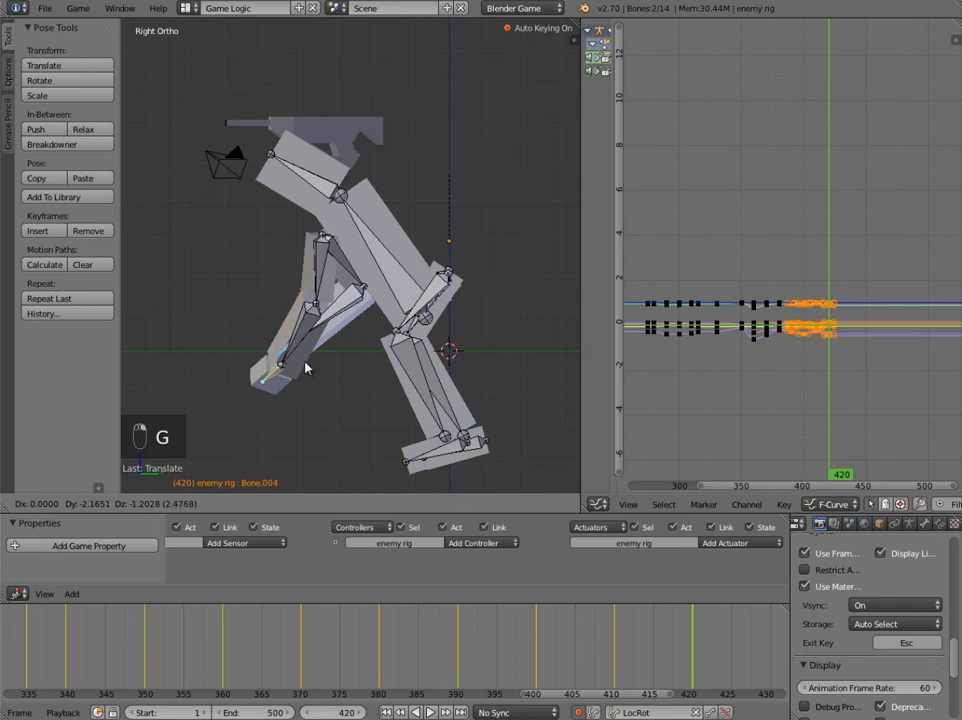
{"action": "left_click", "coordinate": [304, 365]}
Select both upper arm bones and move them up to the torso's shoulder area at frame 420.
{"action": "right_click", "coordinate": [321, 254]}
{"action": "right_click", "coordinate": [336, 254], "text": "shift"}
{"action": "key", "text": "g"}
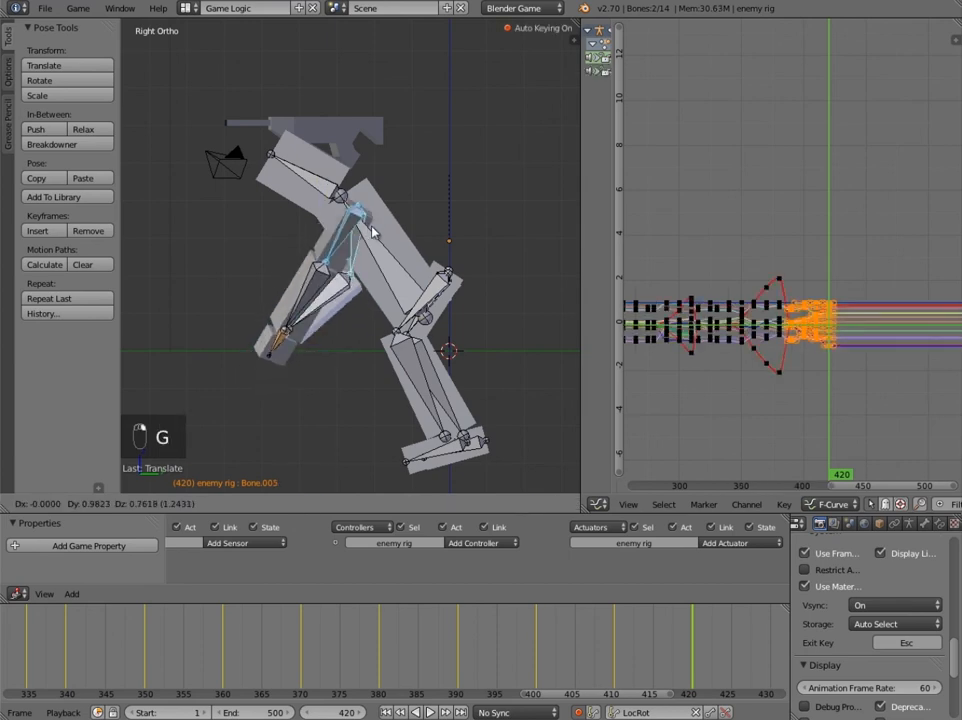
{"action": "left_click", "coordinate": [369, 236]}
Move both thigh bones down and forward to meet the lowered torso at frame 420.
{"action": "key", "text": "a"}
{"action": "right_click", "coordinate": [448, 277]}
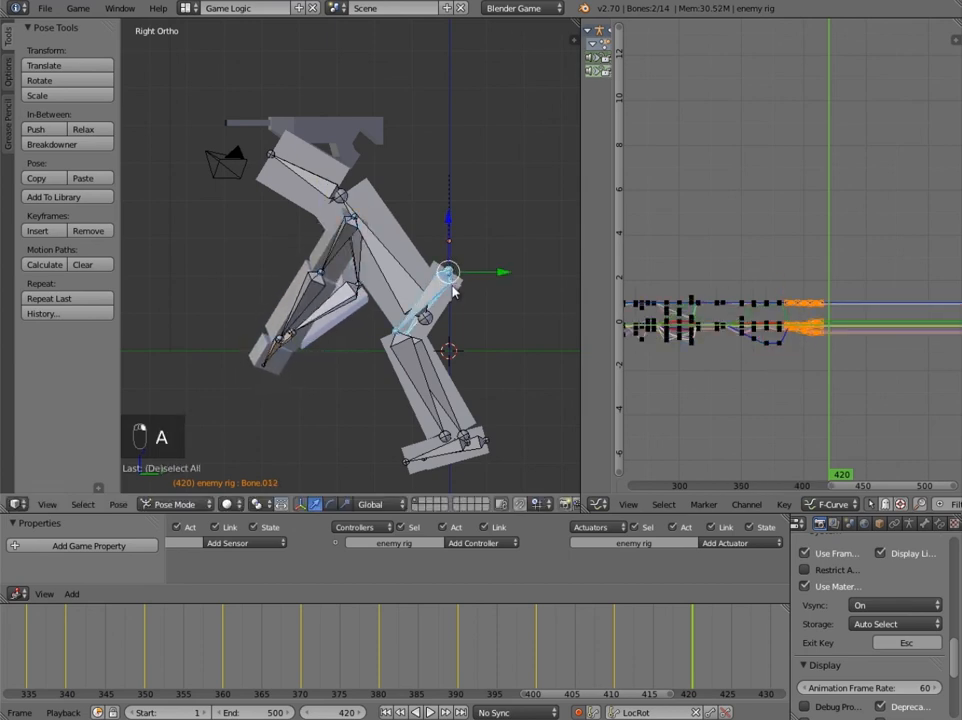
{"action": "key", "text": "g"}
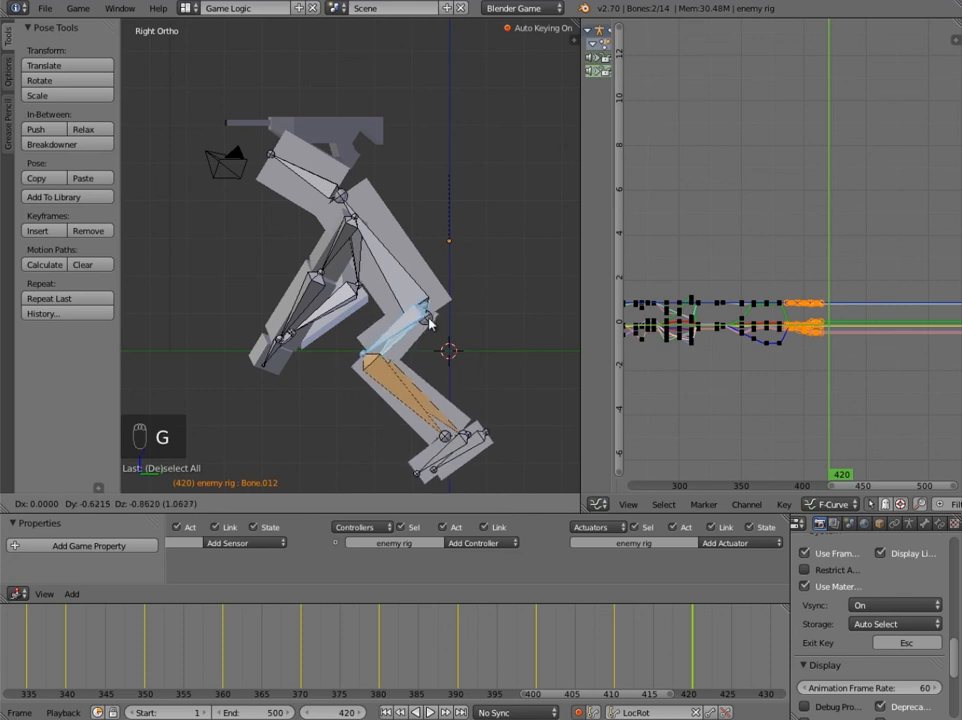
{"action": "left_click", "coordinate": [430, 321]}
Raise both shin bones slightly to follow the lowered thighs at frame 420.
{"action": "key", "text": "ctrl+z"}
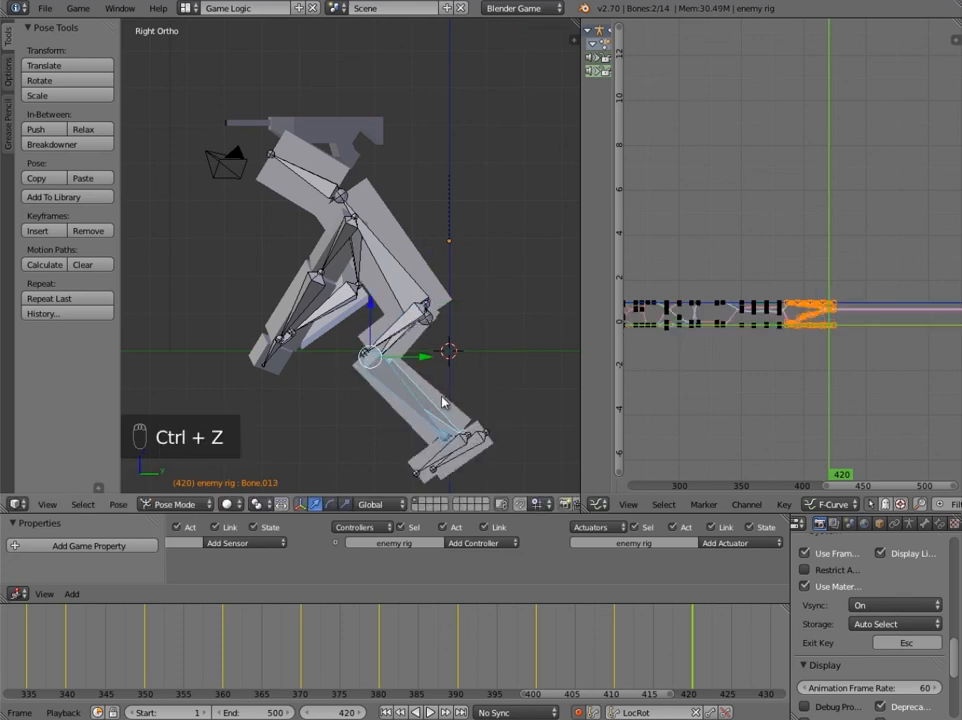
{"action": "key", "text": "g"}
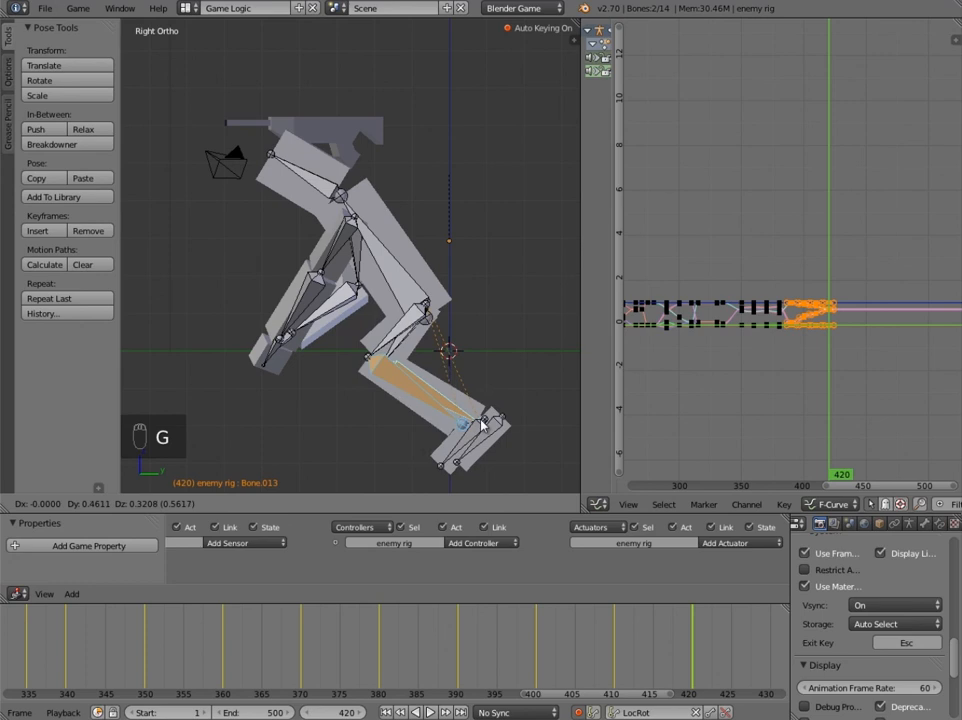
{"action": "left_click", "coordinate": [464, 421]}
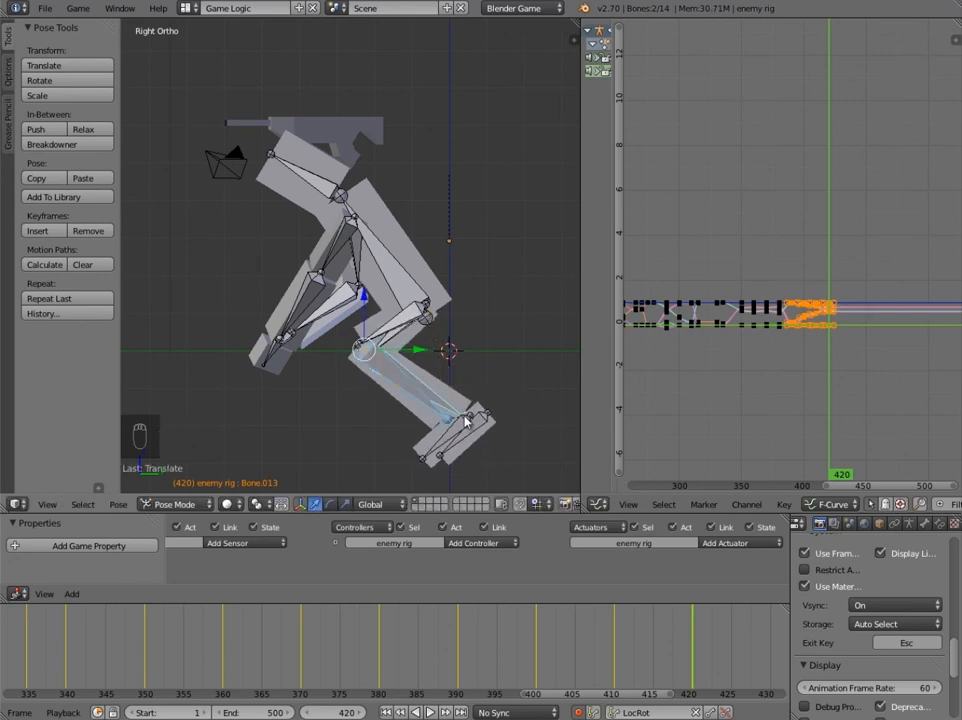
Move both thigh bones to fit between the torso and the raised shins at frame 420.
{"action": "right_click", "coordinate": [403, 333]}
{"action": "key", "text": "g"}
{"action": "left_click", "coordinate": [480, 322]}
{"action": "key", "text": "g"}
{"action": "left_click", "coordinate": [476, 324]}
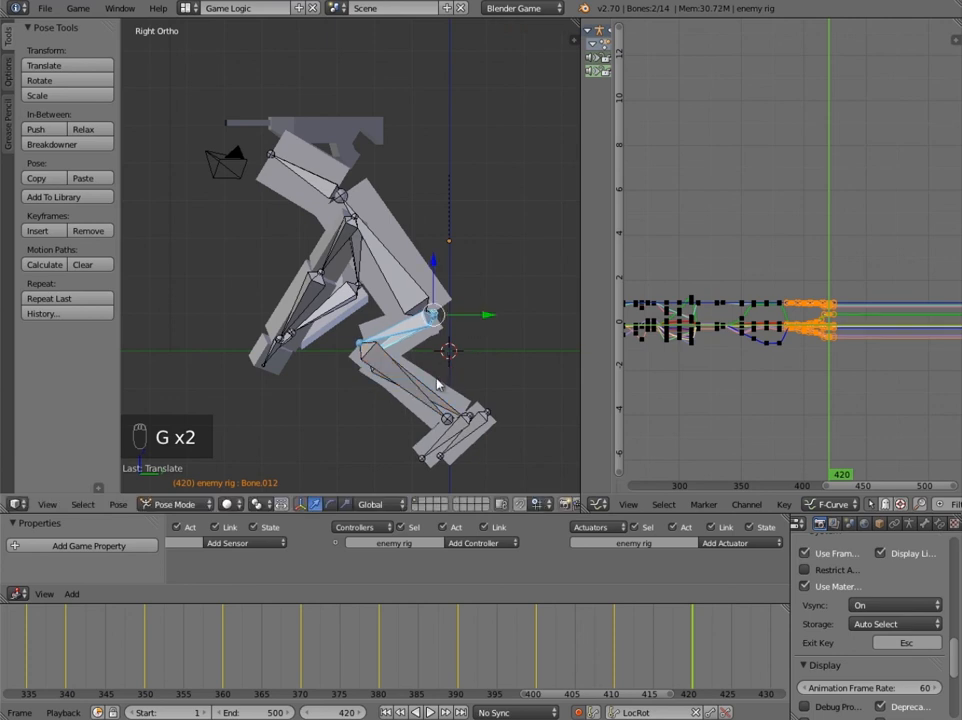
Move the timeline on to frame 440 for the next collapse pose.
{"action": "scroll", "coordinate": [393, 350], "scroll_direction": "down", "scroll_amount": 4}
{"action": "left_click_drag", "start_coordinate": [610, 667], "coordinate": [664, 670]}
{"action": "middle_click_drag", "start_coordinate": [672, 664], "coordinate": [532, 660]}
{"action": "left_click_drag", "start_coordinate": [532, 660], "coordinate": [709, 663]}
{"action": "scroll", "coordinate": [404, 298], "scroll_direction": "up", "scroll_amount": 4}
{"action": "middle_click_drag", "start_coordinate": [409, 335], "coordinate": [434, 275], "text": "shift"}
{"action": "scroll", "coordinate": [425, 262], "scroll_direction": "down", "scroll_amount": 3}
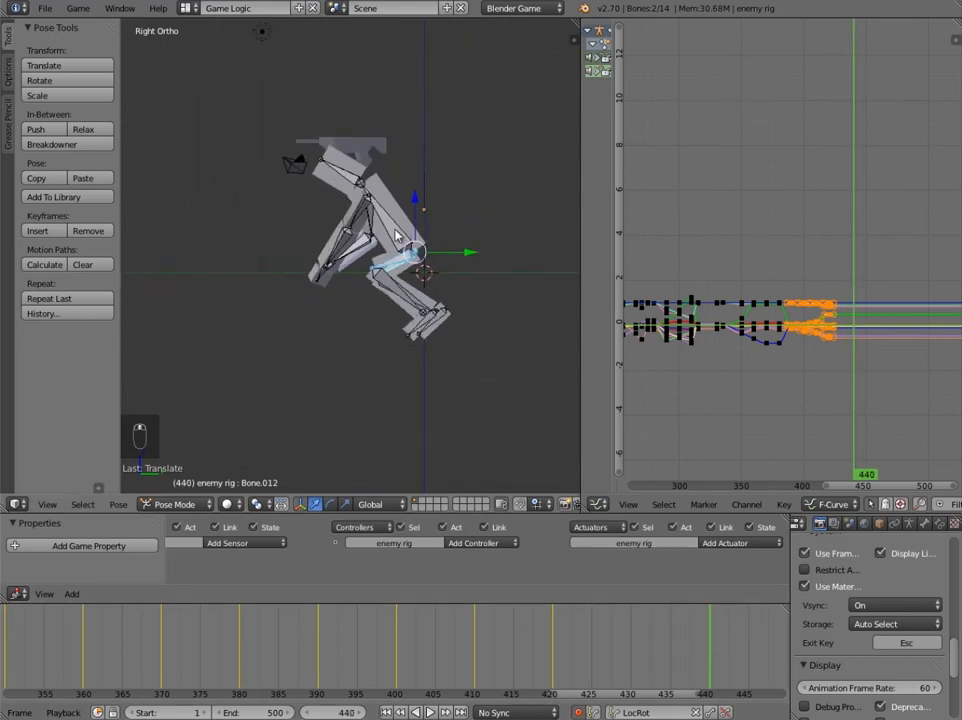
Select the head, torso, arm and hand bones together and move them down and forward at frame 440.
{"action": "scroll", "coordinate": [395, 234], "scroll_direction": "up", "scroll_amount": 4}
{"action": "right_click", "coordinate": [366, 163]}
{"action": "right_click", "coordinate": [367, 168]}
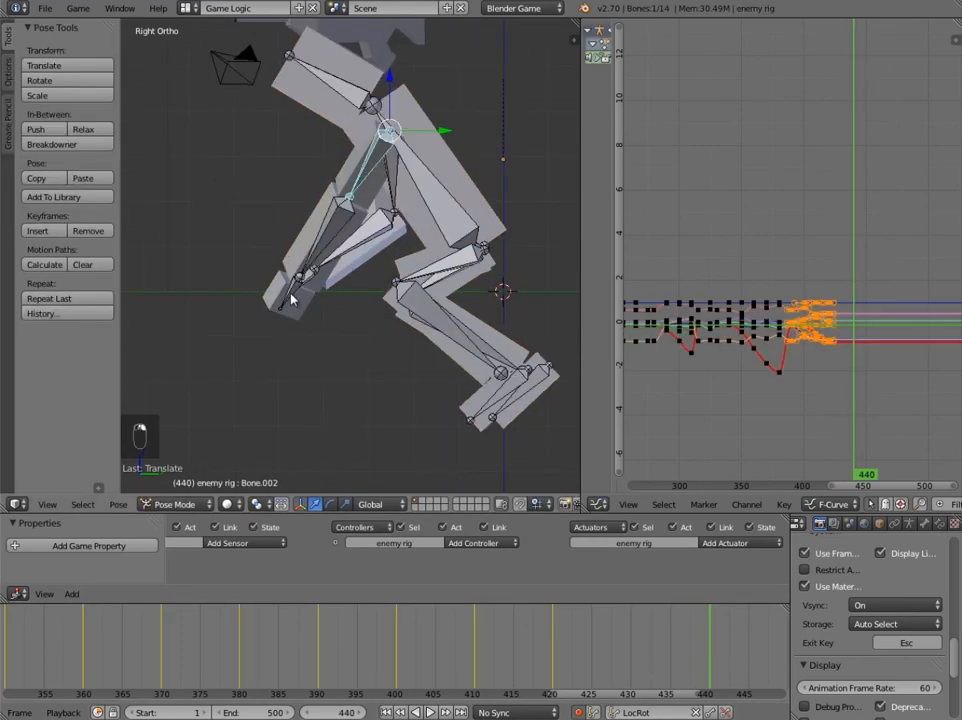
{"action": "right_click", "coordinate": [292, 295]}
{"action": "right_click", "coordinate": [345, 248]}
{"action": "scroll", "coordinate": [394, 202], "scroll_direction": "down", "scroll_amount": 2}
{"action": "middle_click_drag", "start_coordinate": [394, 202], "coordinate": [507, 170], "text": "shift"}
{"action": "right_click", "coordinate": [507, 170]}
{"action": "key", "text": "a"}
{"action": "key", "text": "b"}
{"action": "left_click_drag", "start_coordinate": [440, 88], "coordinate": [492, 195]}
{"action": "key", "text": "g"}
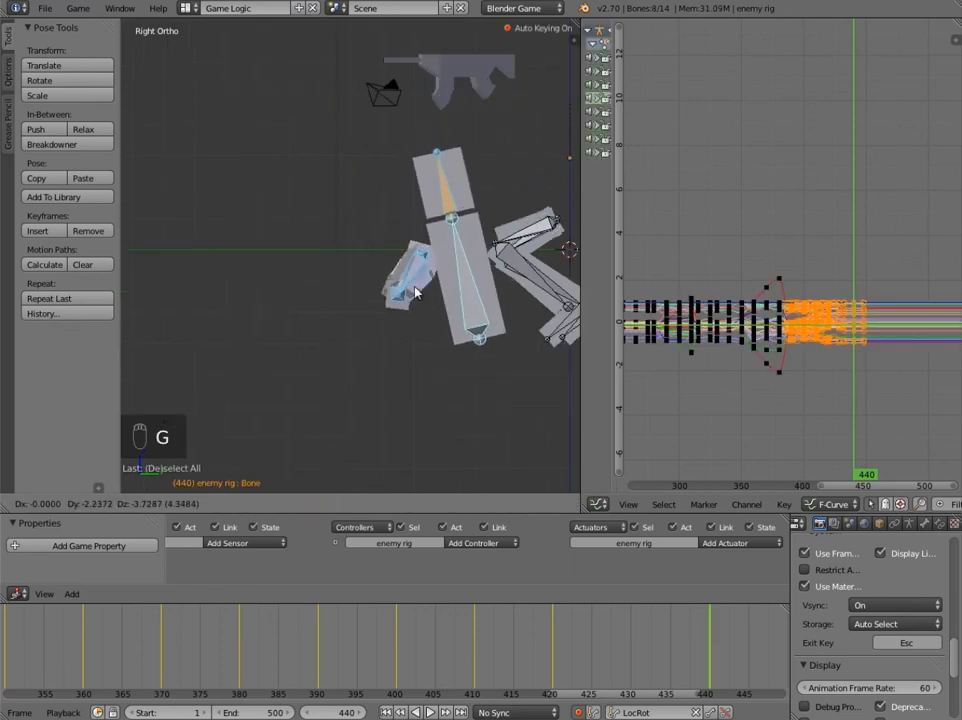
{"action": "left_click", "coordinate": [423, 273]}
Rotate the selected upper body bones forward until nearly horizontal and lower them at frame 440.
{"action": "key", "text": "r"}
{"action": "left_click", "coordinate": [517, 269]}
{"action": "key", "text": "g"}
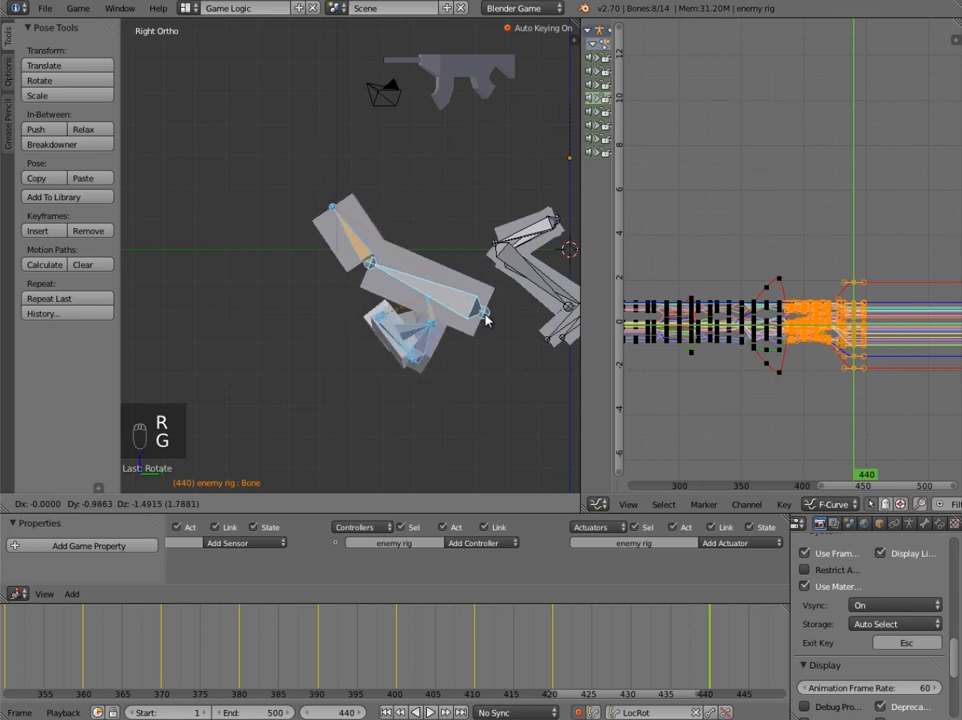
{"action": "left_click", "coordinate": [484, 318]}
{"action": "key", "text": "r"}
{"action": "left_click", "coordinate": [507, 289]}
{"action": "key", "text": "g"}
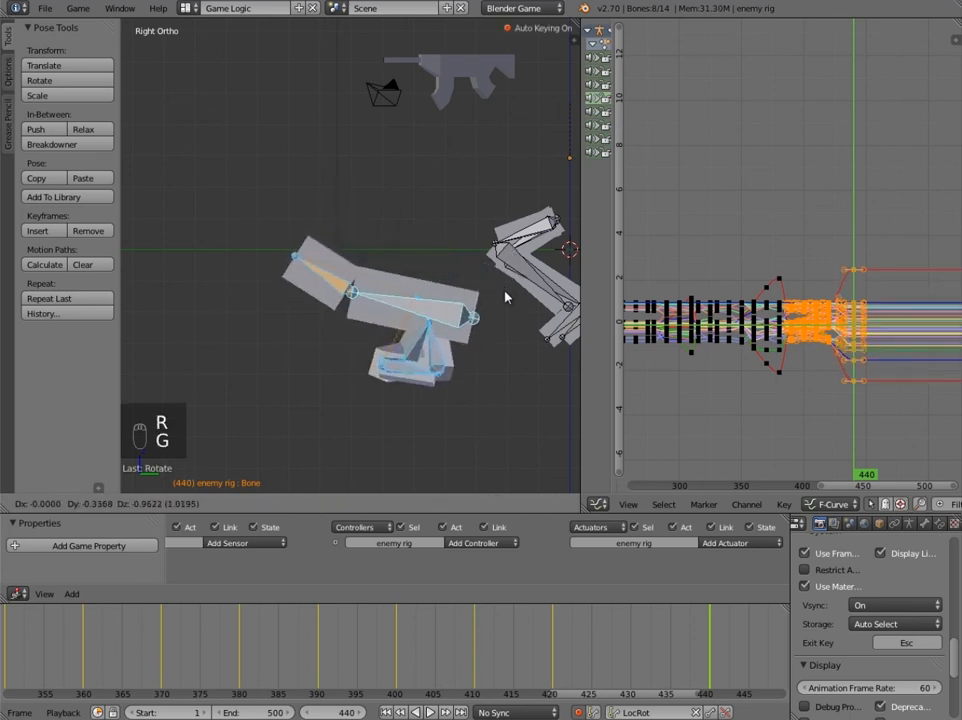
{"action": "left_click", "coordinate": [504, 297]}
Rotate the head bone to roughly horizontal in line with the torso at frame 440.
{"action": "right_click", "coordinate": [343, 291]}
{"action": "key", "text": "r"}
{"action": "left_click", "coordinate": [408, 261]}
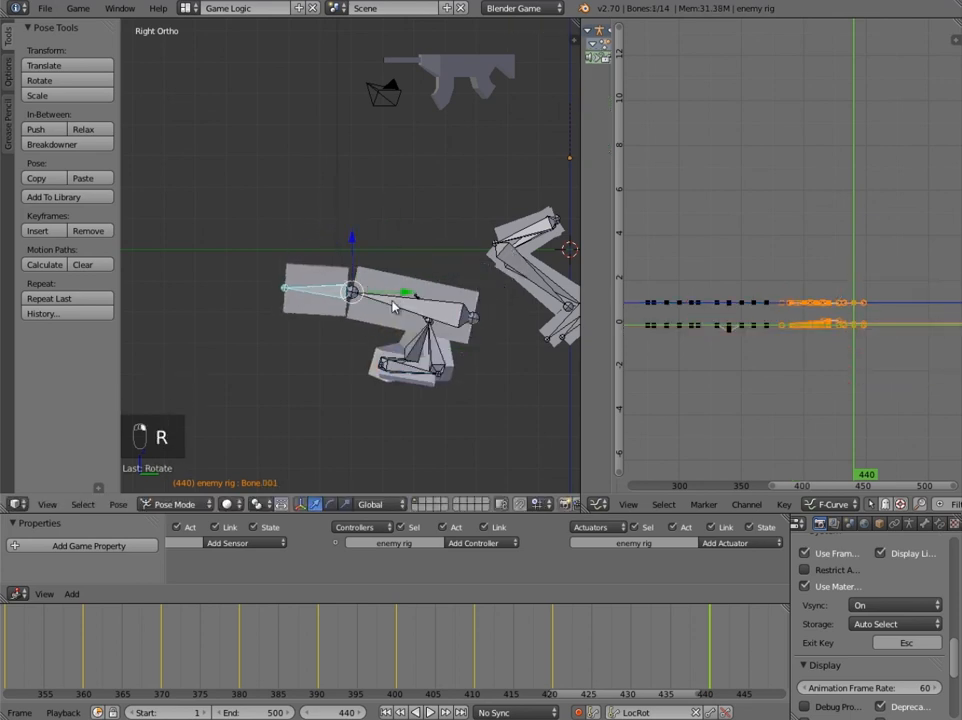
Select the torso bone and raise it slightly at frame 440.
{"action": "right_click", "coordinate": [400, 303]}
{"action": "key", "text": "r"}
{"action": "key", "text": "g"}
{"action": "left_click", "coordinate": [367, 284]}
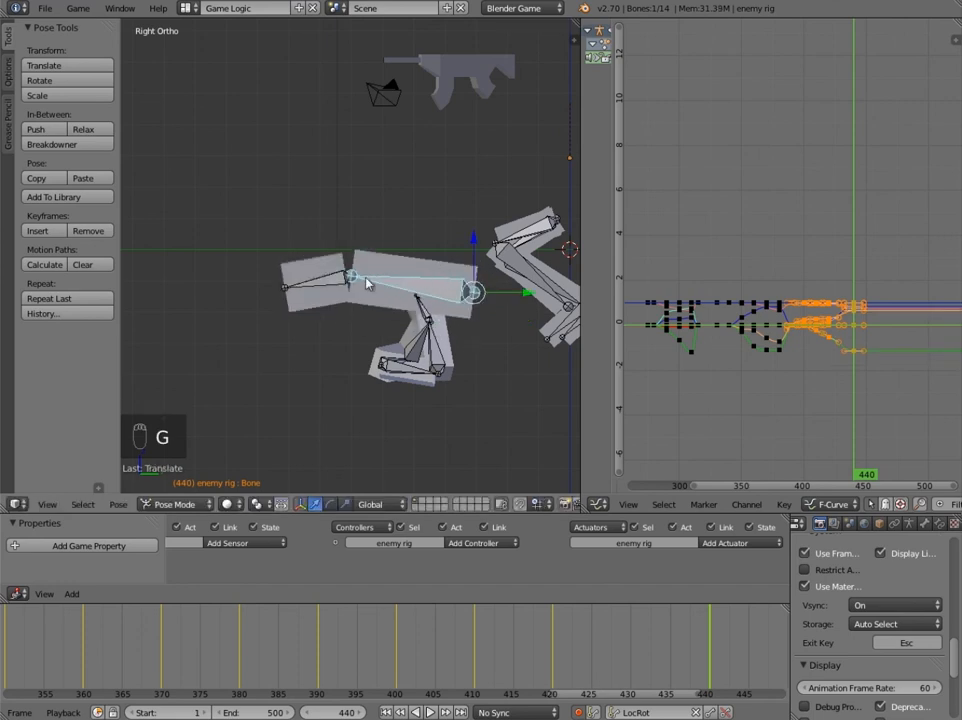
Lower the head and torso bones slightly at frame 440 until the torso lies nearly flat.
{"action": "right_click", "coordinate": [345, 284]}
{"action": "key", "text": "g"}
{"action": "left_click", "coordinate": [352, 302]}
{"action": "right_click", "coordinate": [436, 297]}
{"action": "key", "text": "g"}
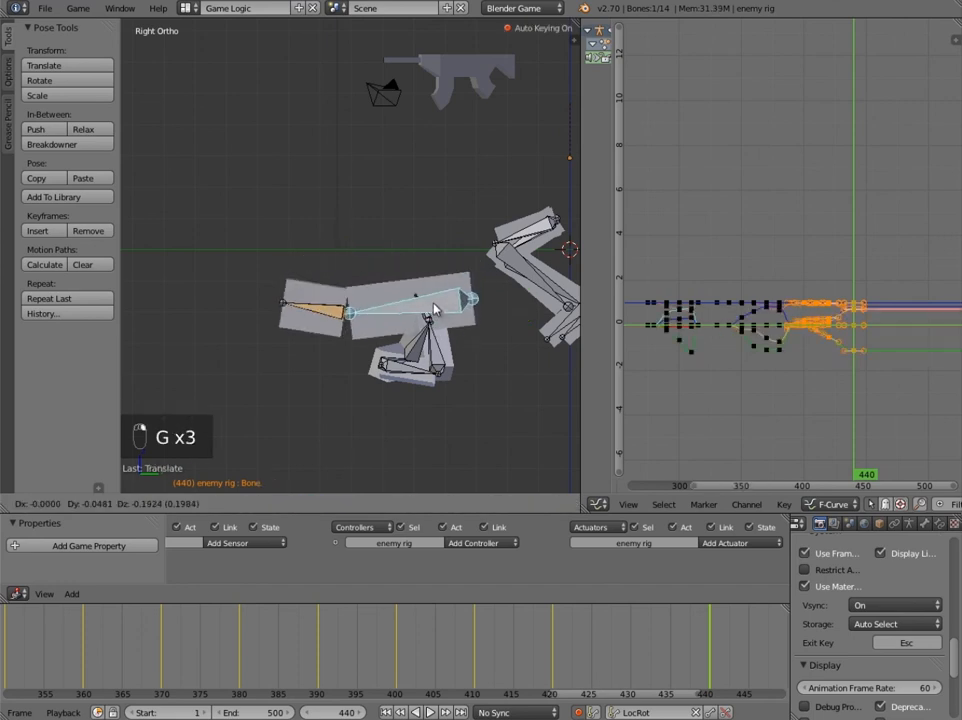
{"action": "left_click", "coordinate": [437, 313]}
{"action": "middle_click_drag", "start_coordinate": [420, 287], "coordinate": [415, 272], "text": "shift"}
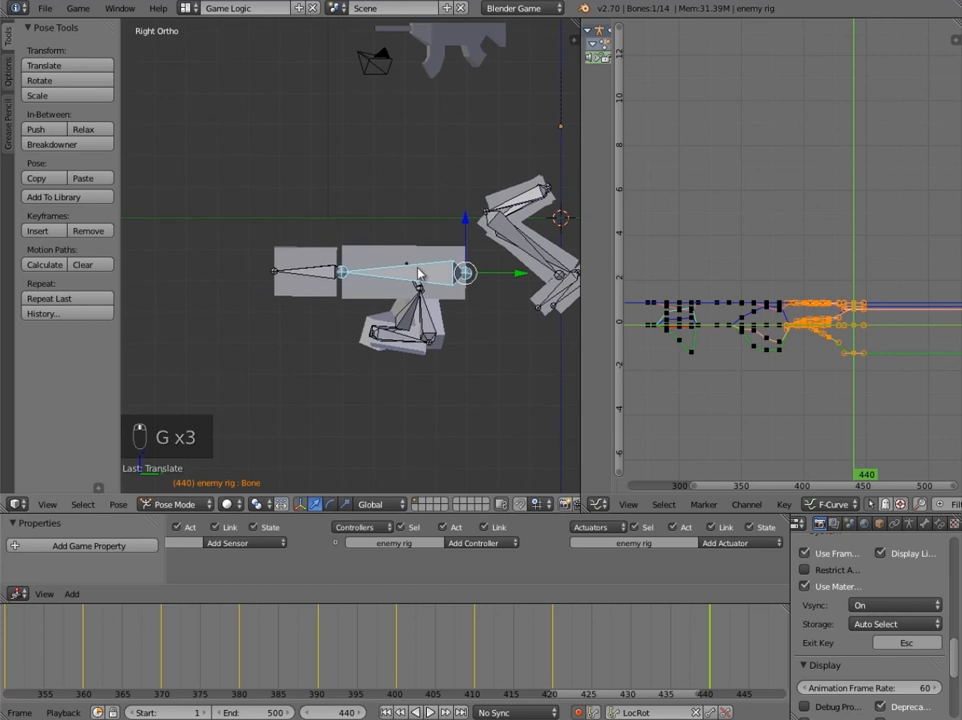
{"action": "key", "text": "g"}
{"action": "left_click", "coordinate": [395, 290]}
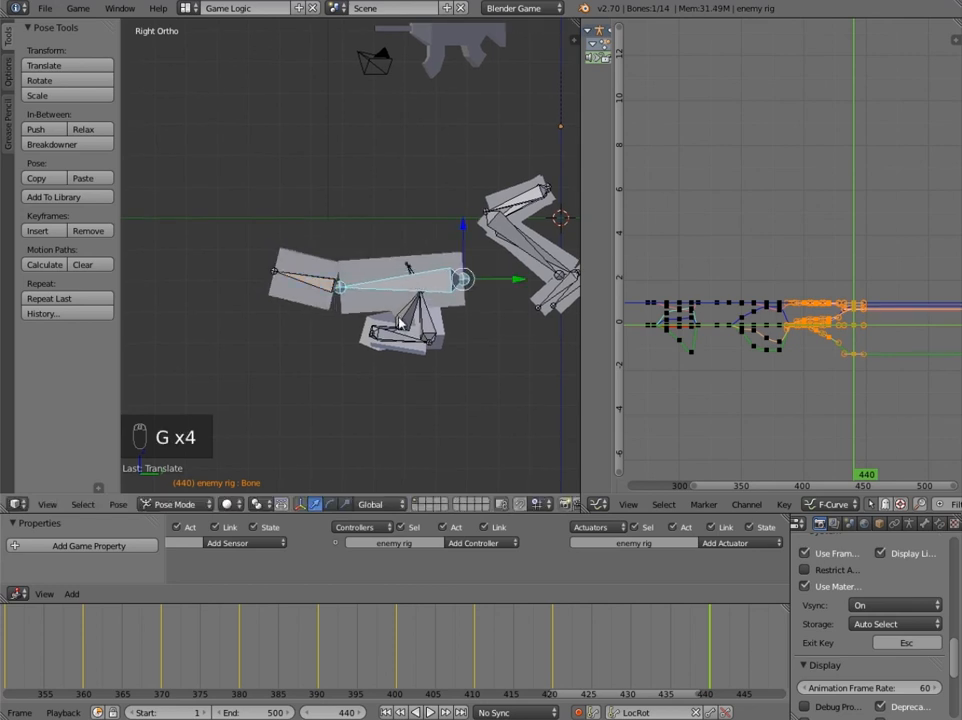
Select both upper arm bones and move them up and forward toward the shoulders at frame 440.
{"action": "scroll", "coordinate": [399, 322], "scroll_direction": "up", "scroll_amount": 3}
{"action": "right_click", "coordinate": [401, 396]}
{"action": "right_click", "coordinate": [390, 392], "text": "shift"}
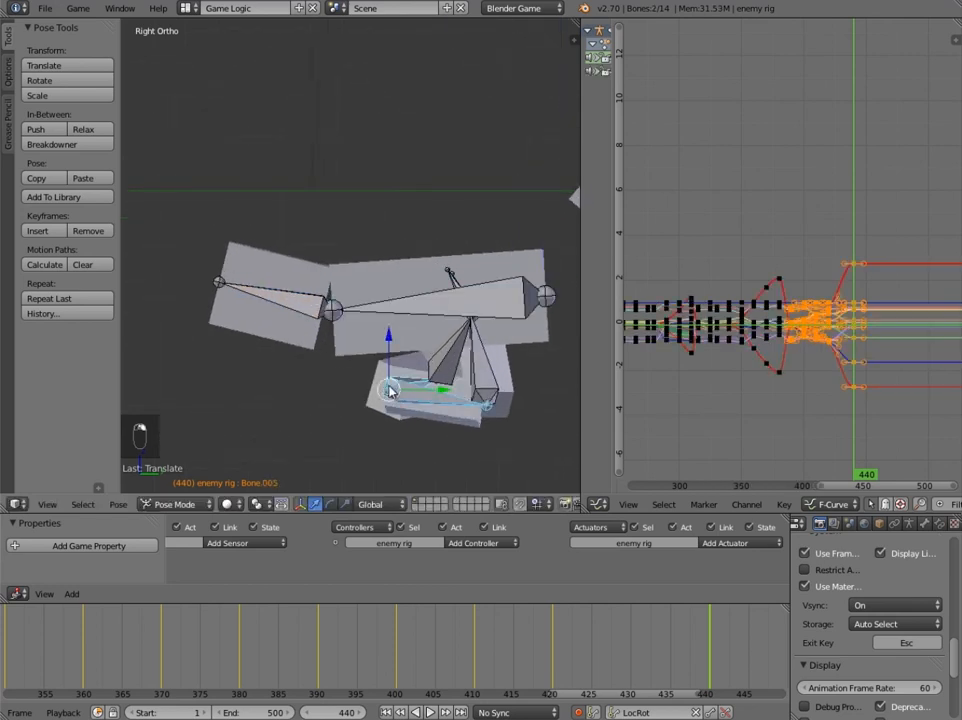
{"action": "key", "text": "g"}
{"action": "left_click", "coordinate": [415, 321]}
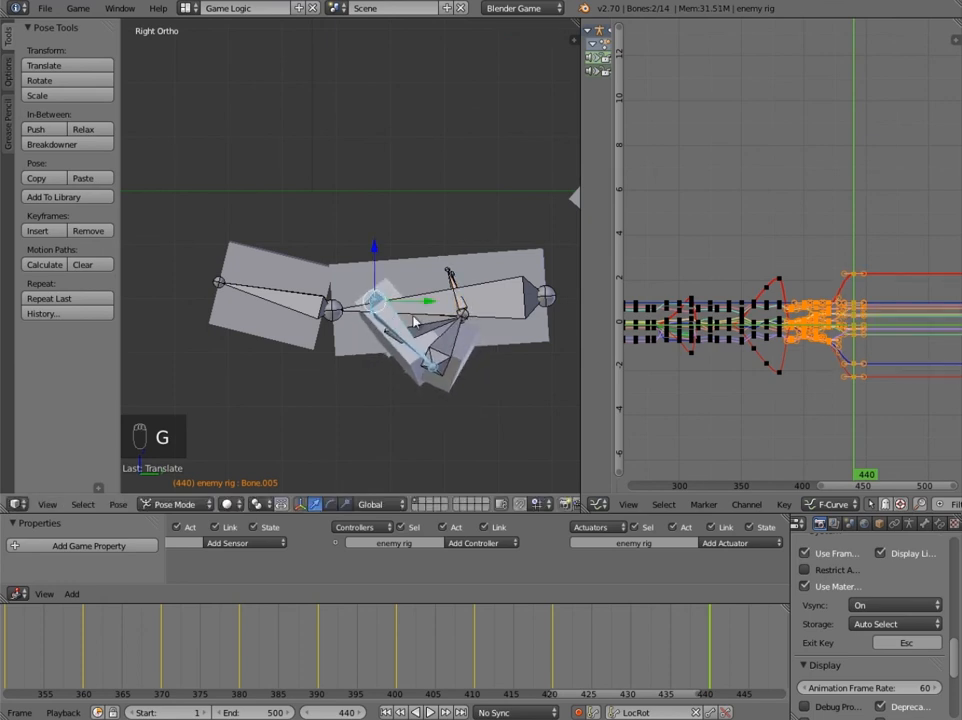
Pull both hand bones back and down beside the hips at frame 440 and shift a hand outward from the torso.
{"action": "right_click", "coordinate": [450, 277]}
{"action": "key", "text": "g"}
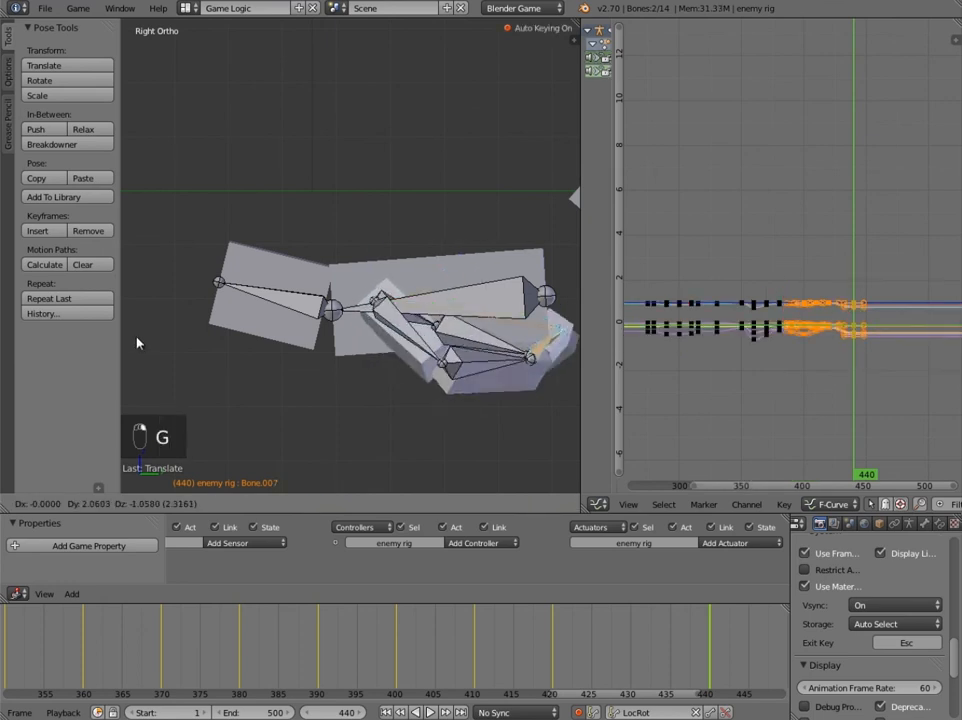
{"action": "left_click", "coordinate": [128, 332]}
{"action": "middle_click_drag", "start_coordinate": [128, 328], "coordinate": [450, 237]}
{"action": "left_click_drag", "start_coordinate": [463, 260], "coordinate": [588, 296]}
Select the far hand bone and raise it along the global Z axis to hip height at frame 440.
{"action": "right_click", "coordinate": [384, 220]}
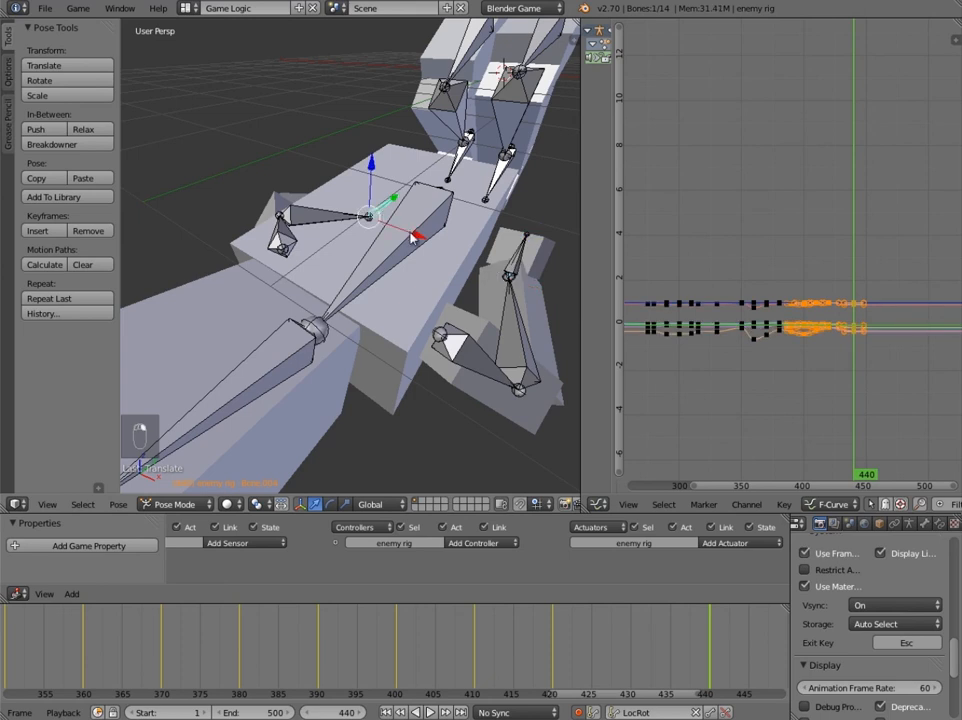
{"action": "middle_click_drag", "start_coordinate": [414, 236], "coordinate": [352, 187]}
{"action": "key", "text": "KP_1"}
{"action": "key", "text": "KP_3"}
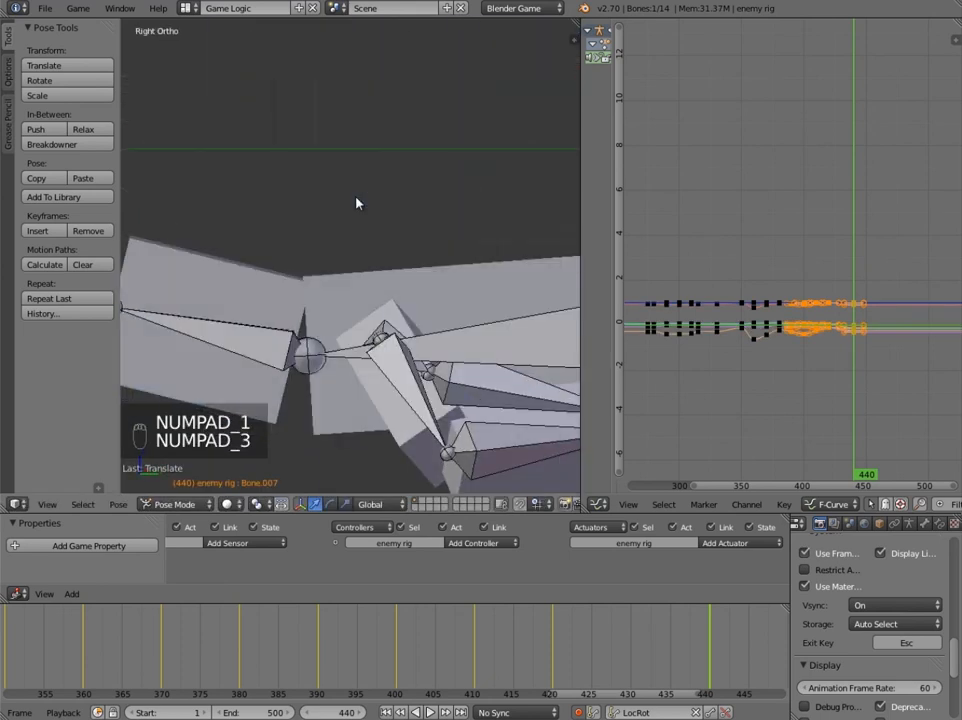
{"action": "scroll", "coordinate": [358, 203], "scroll_direction": "down", "scroll_amount": 5}
{"action": "scroll", "coordinate": [492, 357], "scroll_direction": "up", "scroll_amount": 3}
{"action": "middle_click_drag", "start_coordinate": [527, 363], "coordinate": [438, 298], "text": "shift"}
{"action": "key", "text": "g"}
{"action": "key", "text": "z"}
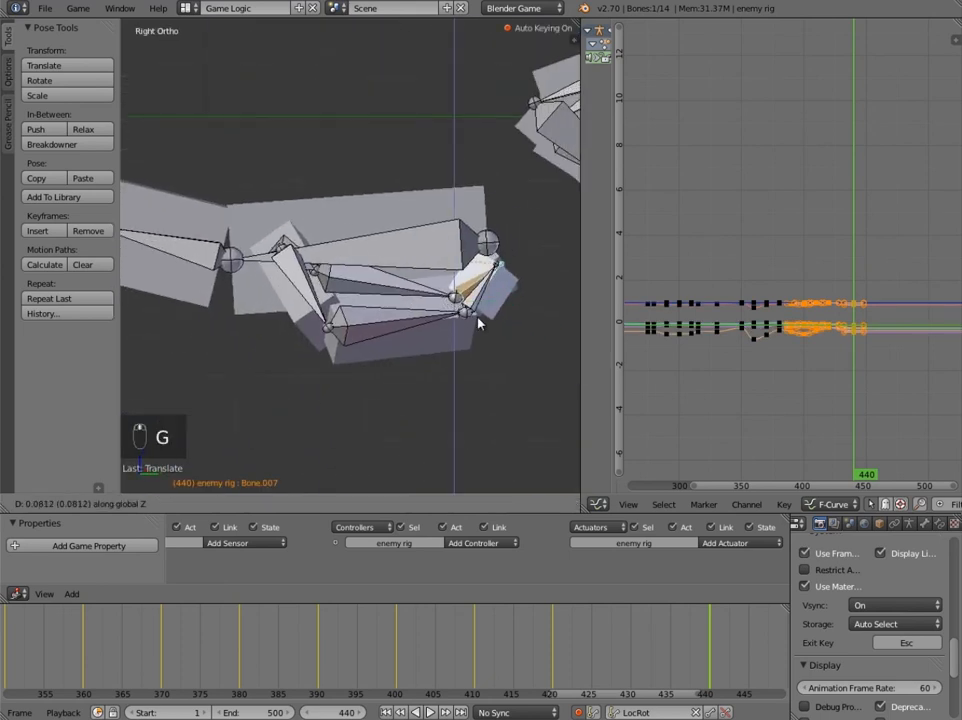
{"action": "left_click", "coordinate": [500, 278]}
Move the near hand bone up and back, and rotate and reposition its forearm bone at frame 440.
{"action": "right_click", "coordinate": [383, 273]}
{"action": "right_click", "coordinate": [485, 303]}
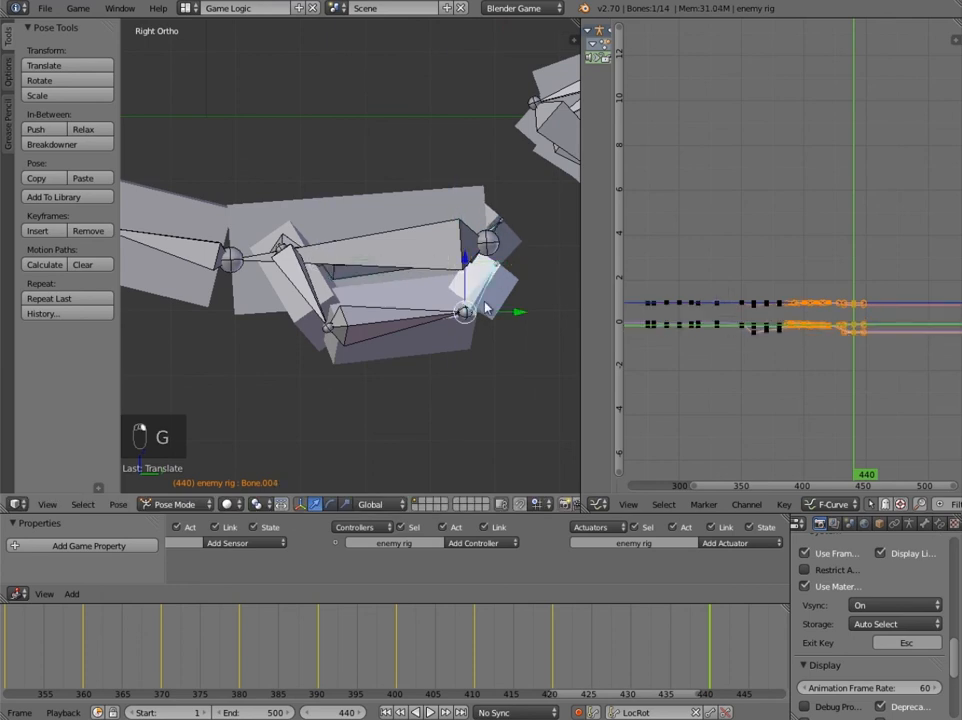
{"action": "key", "text": "g"}
{"action": "left_click", "coordinate": [520, 248]}
{"action": "right_click", "coordinate": [428, 284]}
{"action": "key", "text": "r"}
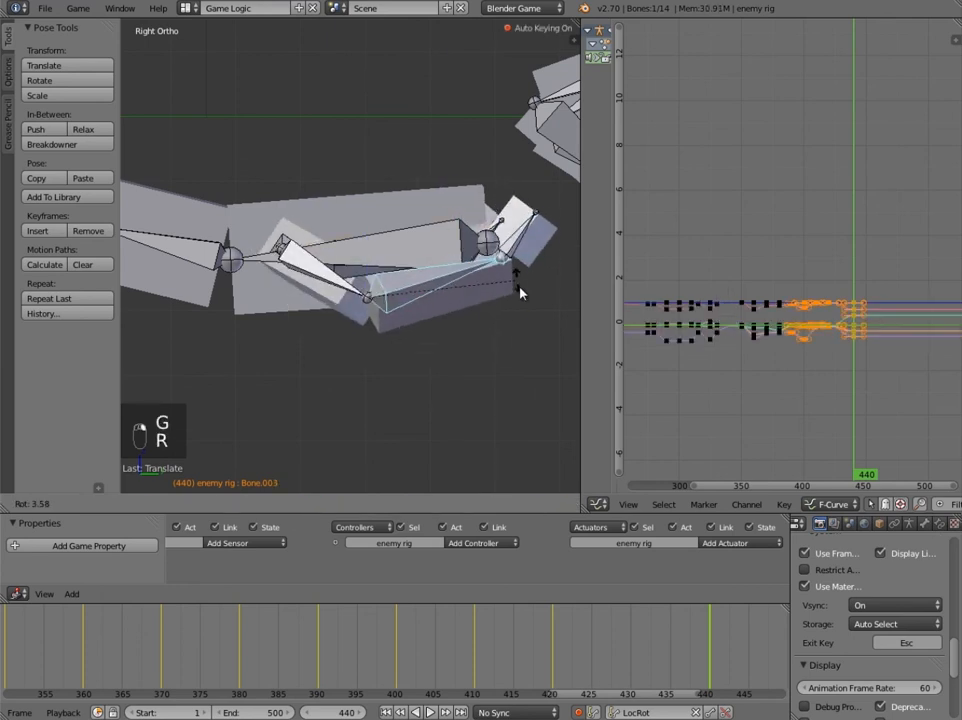
{"action": "left_click", "coordinate": [518, 323]}
{"action": "key", "text": "g"}
{"action": "left_click", "coordinate": [521, 310]}
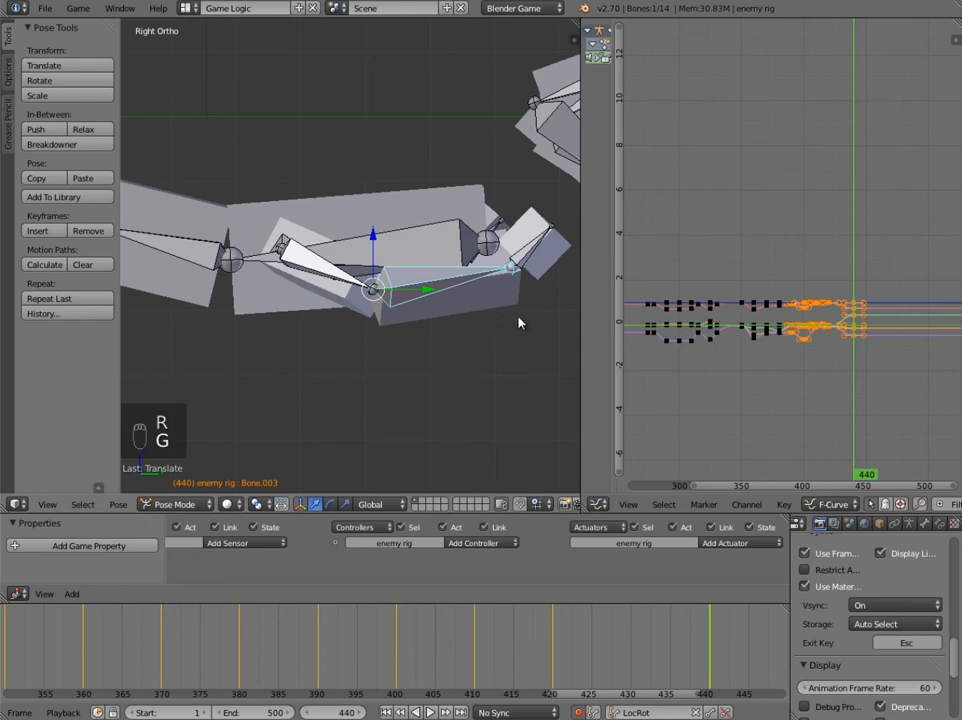
Rotate the near upper arm and forearm bones in turn until the arm lies along the torso at frame 440.
{"action": "scroll", "coordinate": [386, 290], "scroll_direction": "down", "scroll_amount": 4}
{"action": "scroll", "coordinate": [386, 290], "scroll_direction": "up", "scroll_amount": 3}
{"action": "right_click", "coordinate": [457, 281]}
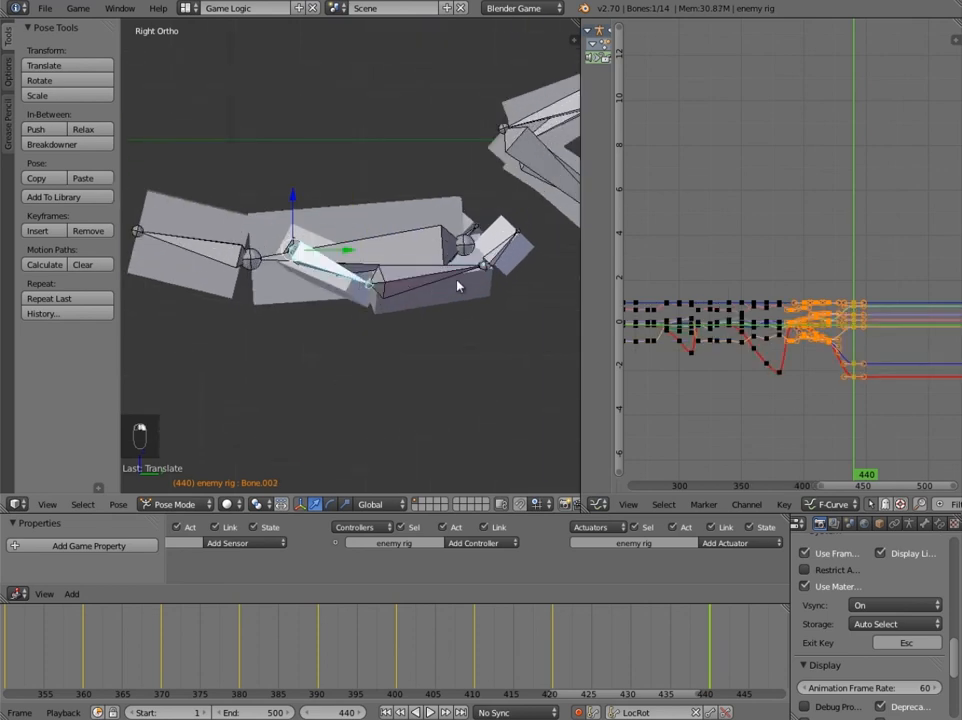
{"action": "key", "text": "r"}
{"action": "left_click", "coordinate": [447, 270]}
{"action": "right_click", "coordinate": [445, 267]}
{"action": "key", "text": "r"}
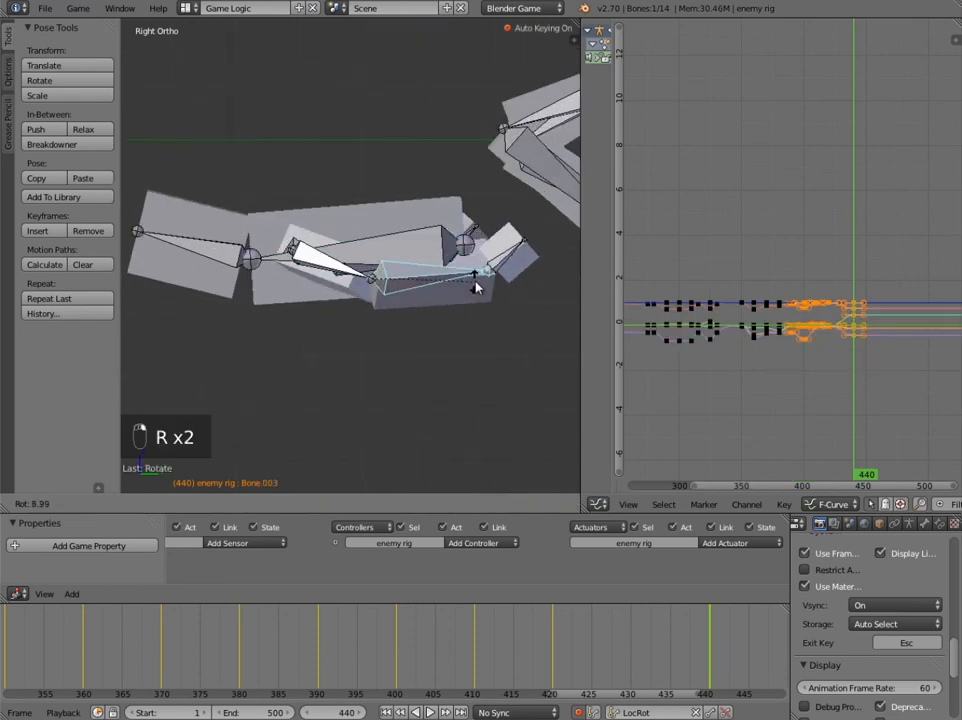
{"action": "left_click", "coordinate": [475, 282]}
{"action": "right_click", "coordinate": [368, 280]}
{"action": "right_click", "coordinate": [429, 275]}
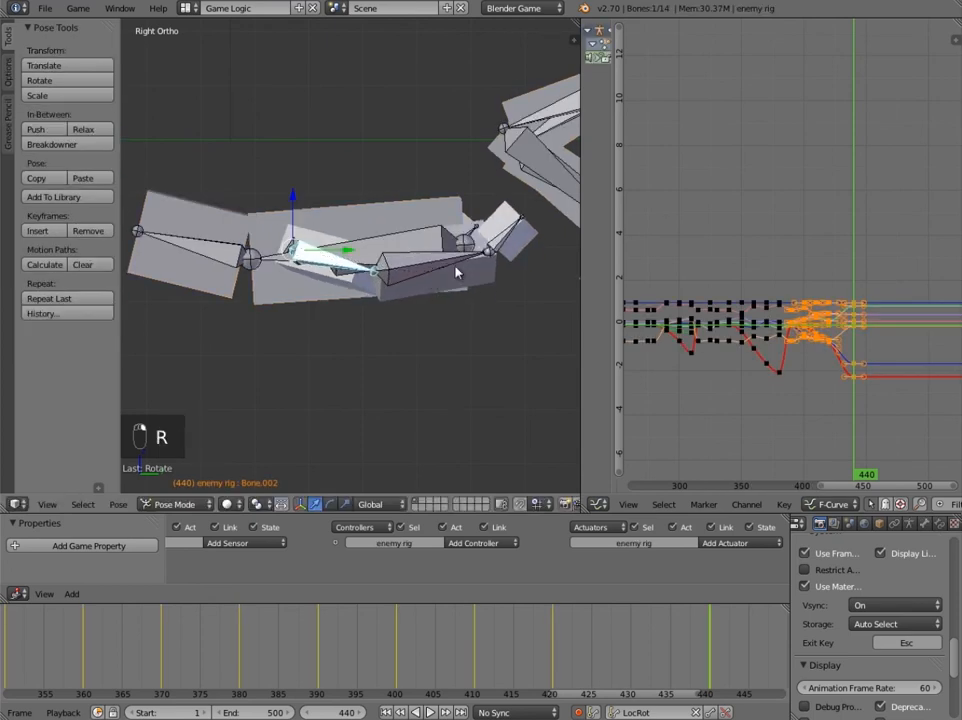
{"action": "key", "text": "r"}
{"action": "left_click", "coordinate": [477, 285]}
Select both thigh bones, rotate them backward and move them to join the pelvis at frame 440.
{"action": "scroll", "coordinate": [440, 269], "scroll_direction": "down", "scroll_amount": 4}
{"action": "middle_click_drag", "start_coordinate": [397, 251], "coordinate": [282, 280], "text": "shift"}
{"action": "scroll", "coordinate": [279, 279], "scroll_direction": "up", "scroll_amount": 4}
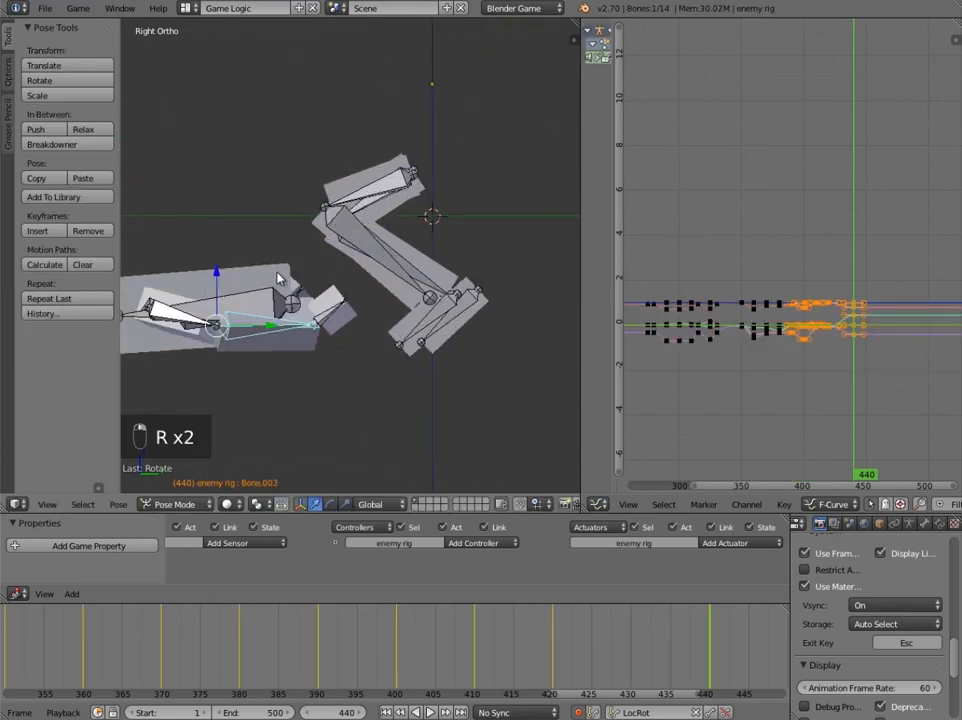
{"action": "right_click", "coordinate": [418, 163]}
{"action": "scroll", "coordinate": [428, 165], "scroll_direction": "down", "scroll_amount": 3}
{"action": "right_click", "coordinate": [382, 212]}
{"action": "key", "text": "r"}
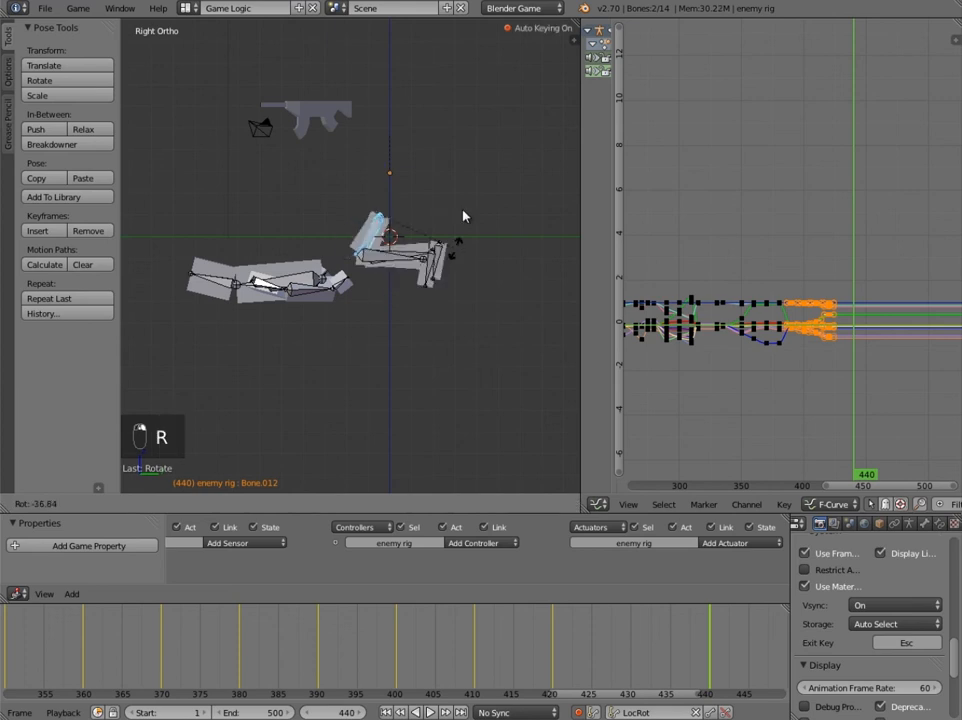
{"action": "key", "text": "g"}
{"action": "left_click", "coordinate": [378, 250]}
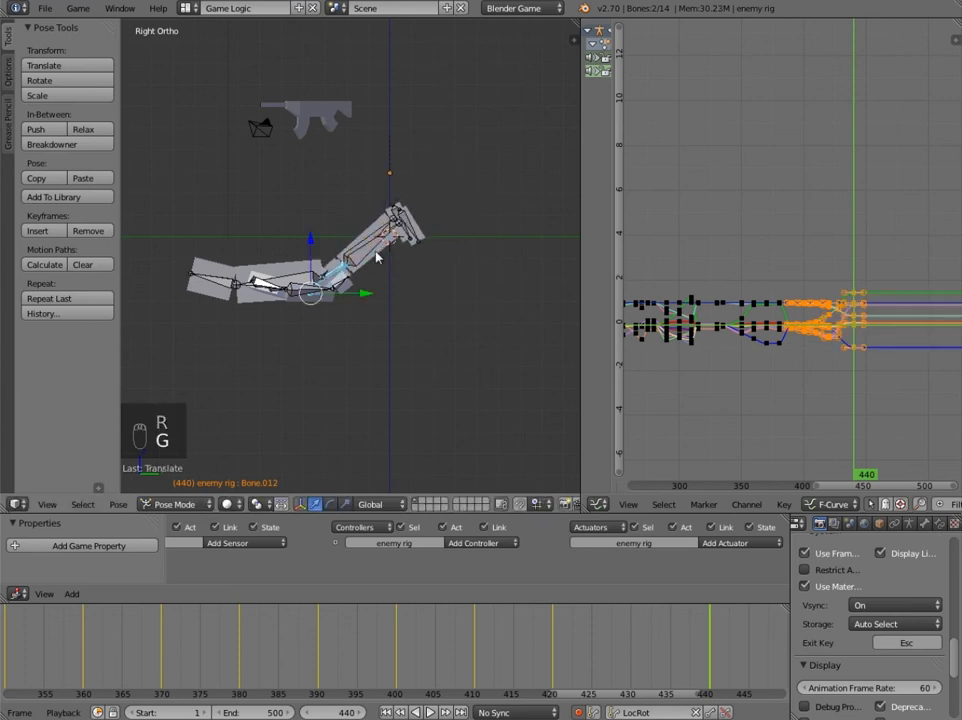
Move both shin bones down and back so the legs extend straight behind the torso at frame 440.
{"action": "right_click", "coordinate": [400, 238]}
{"action": "key", "text": "g"}
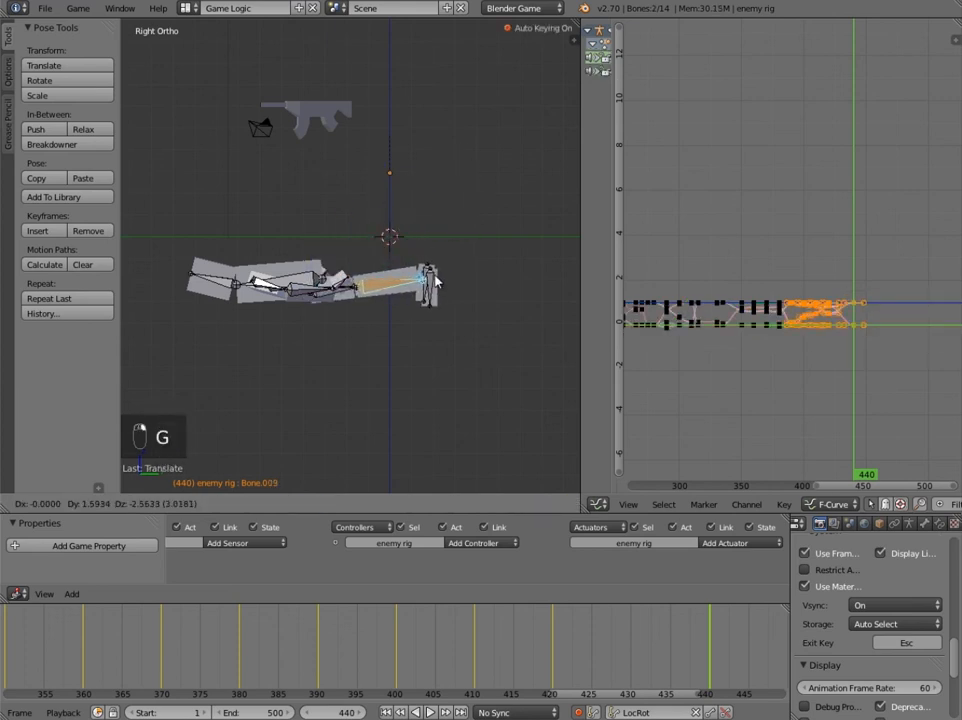
{"action": "left_click", "coordinate": [437, 288]}
Select both foot bones and rotate them together in the side view at frame 440.
{"action": "scroll", "coordinate": [480, 320], "scroll_direction": "up", "scroll_amount": 2}
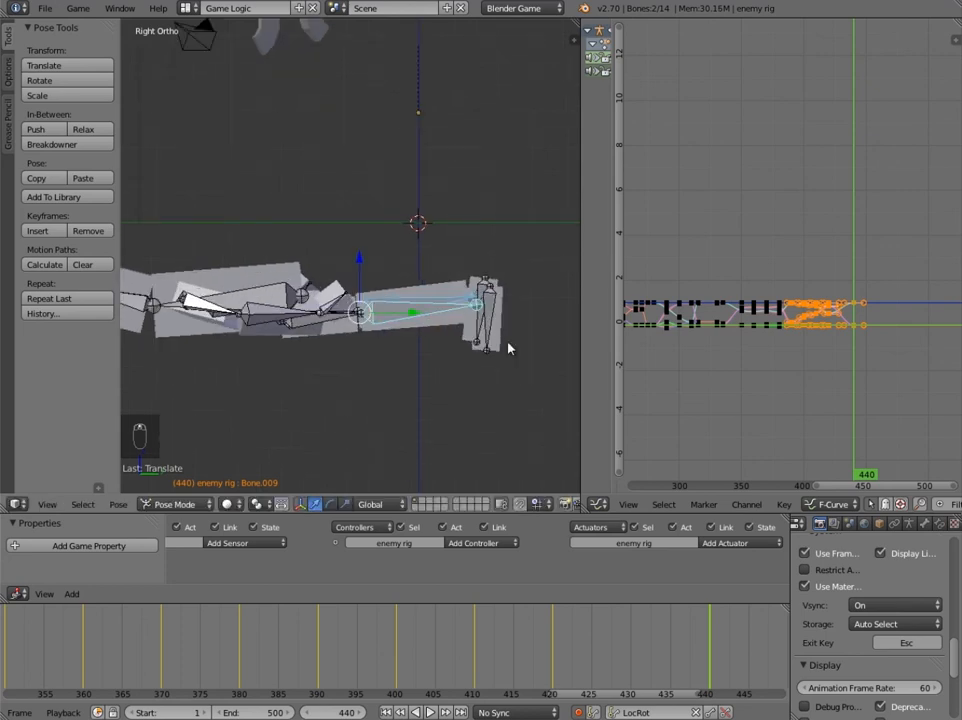
{"action": "right_click", "coordinate": [480, 330]}
{"action": "right_click", "coordinate": [484, 338], "text": "shift"}
{"action": "right_click", "coordinate": [484, 338], "text": "shift"}
{"action": "right_click", "coordinate": [480, 336], "text": "shift"}
{"action": "key", "text": "r"}
{"action": "left_click", "coordinate": [515, 338]}
Turn each foot bone individually about the global Z axis at frame 440.
{"action": "middle_click_drag", "start_coordinate": [515, 338], "coordinate": [436, 297]}
{"action": "right_click", "coordinate": [450, 299]}
{"action": "key", "text": "r"}
{"action": "key", "text": "z"}
{"action": "left_click", "coordinate": [515, 302]}
{"action": "right_click", "coordinate": [434, 251]}
{"action": "right_click", "coordinate": [434, 251]}
{"action": "key", "text": "r"}
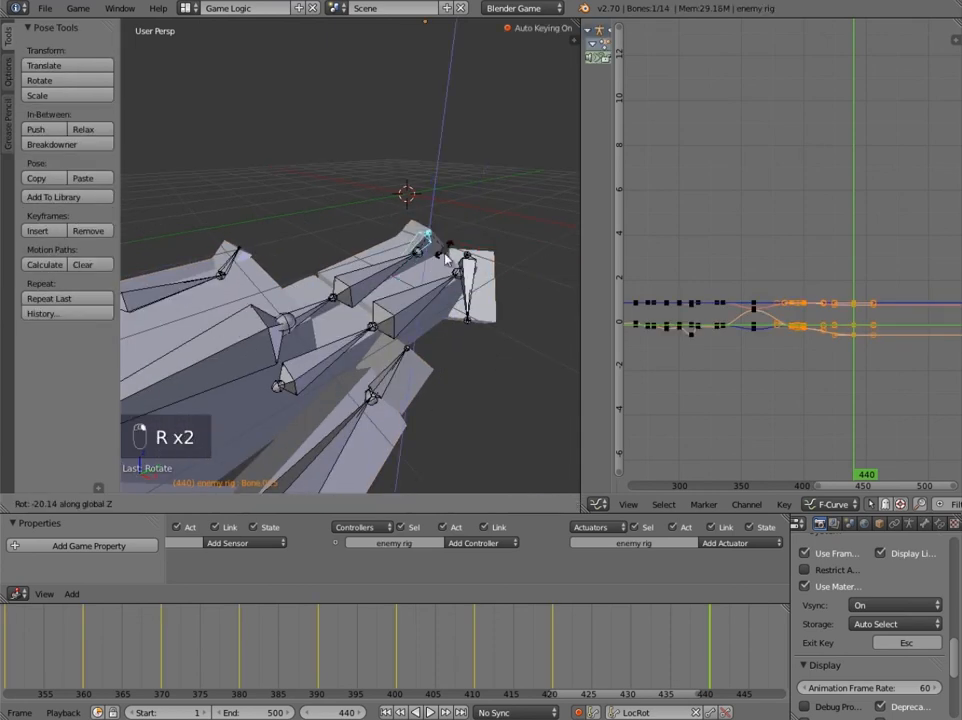
{"action": "left_click", "coordinate": [386, 327]}
Play back the collapse animation from frame 395 in the right side view.
{"action": "left_click_drag", "start_coordinate": [324, 650], "coordinate": [357, 654]}
{"action": "key", "text": "KP_3"}
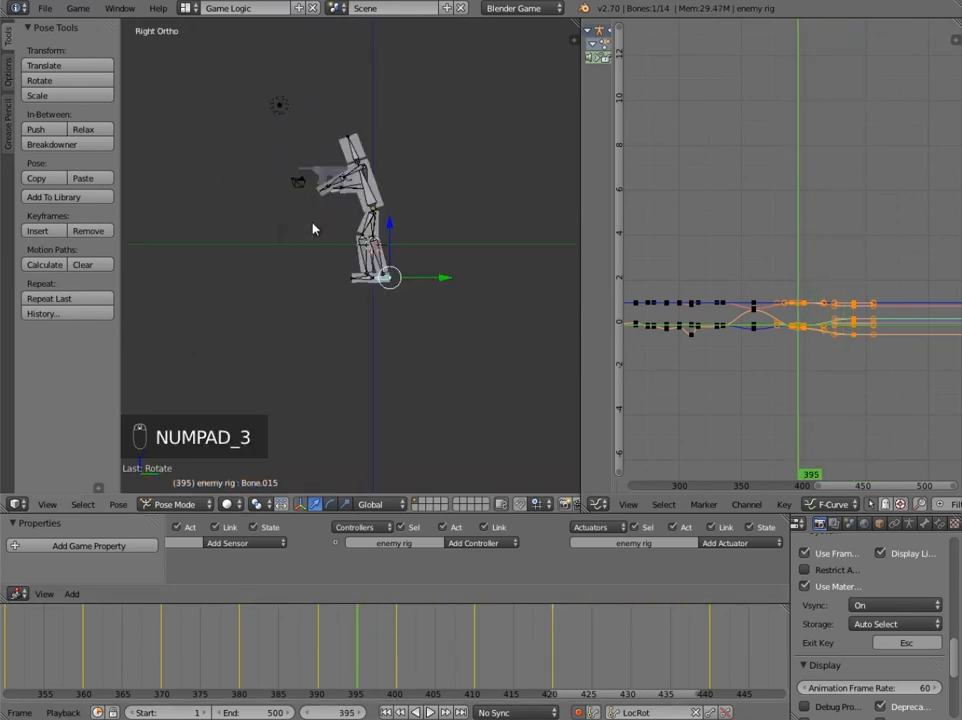
{"action": "left_click", "coordinate": [432, 711]}
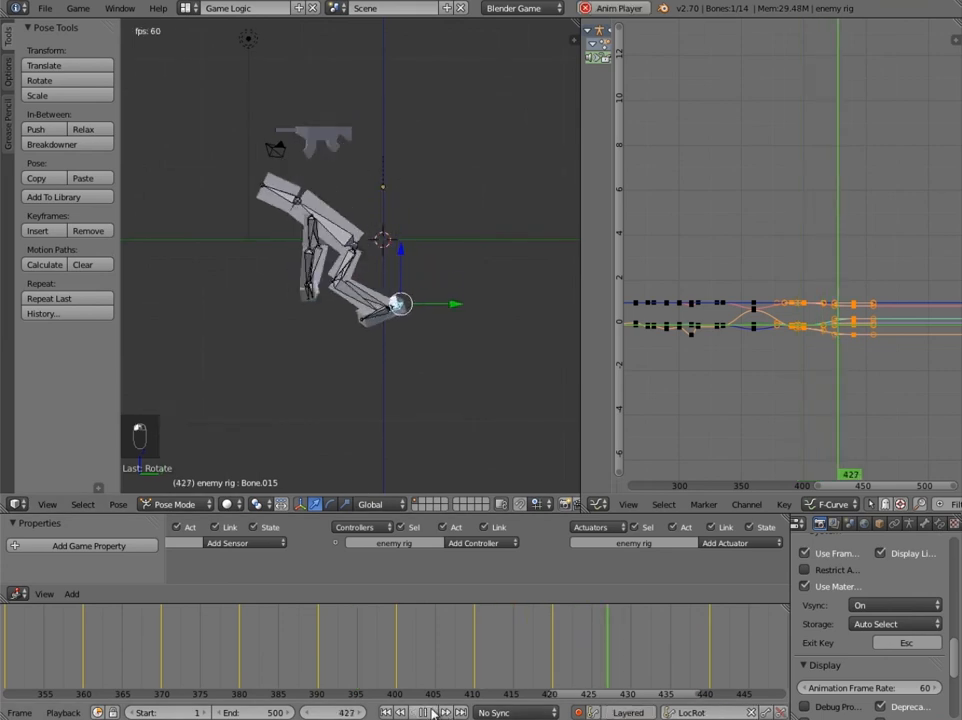
Move both thigh bones up against the pelvis at frame 430.
{"action": "left_click_drag", "start_coordinate": [343, 669], "coordinate": [636, 640]}
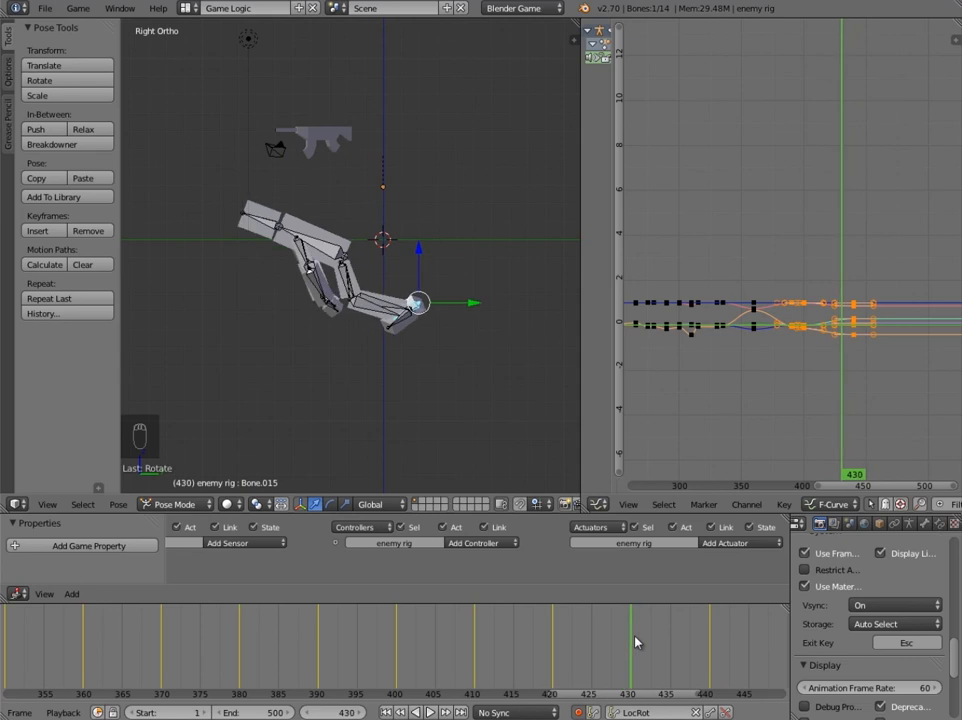
{"action": "scroll", "coordinate": [393, 371], "scroll_direction": "up", "scroll_amount": 2}
{"action": "right_click", "coordinate": [355, 274]}
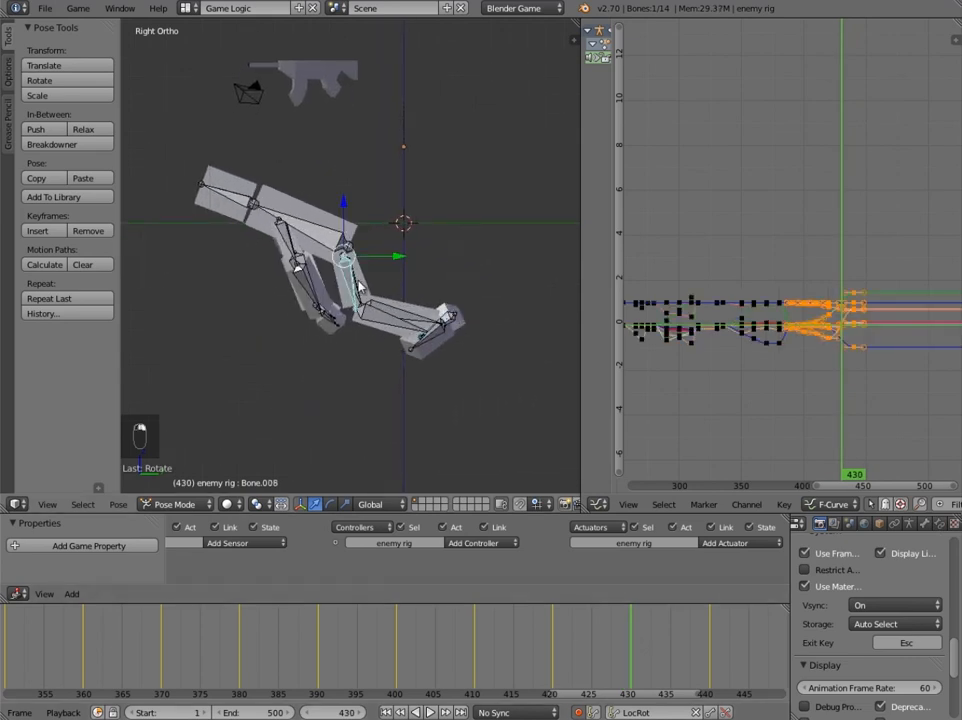
{"action": "key", "text": "g"}
{"action": "left_click", "coordinate": [360, 278]}
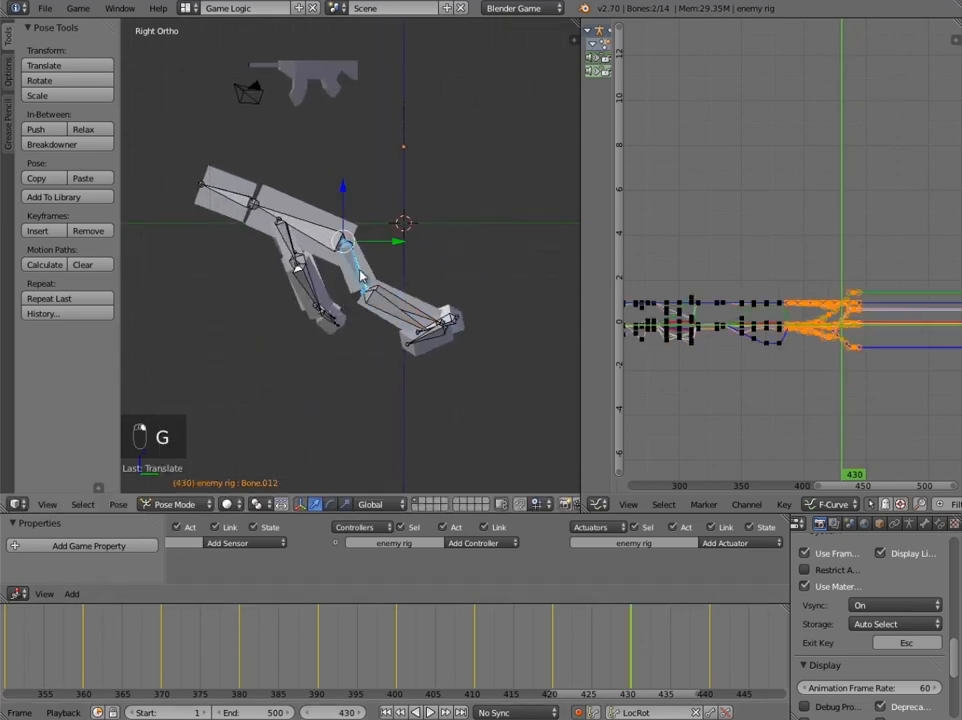
Raise each shin bone in turn at frame 430 until both lower legs are nearly horizontal.
{"action": "right_click", "coordinate": [434, 340]}
{"action": "key", "text": "g"}
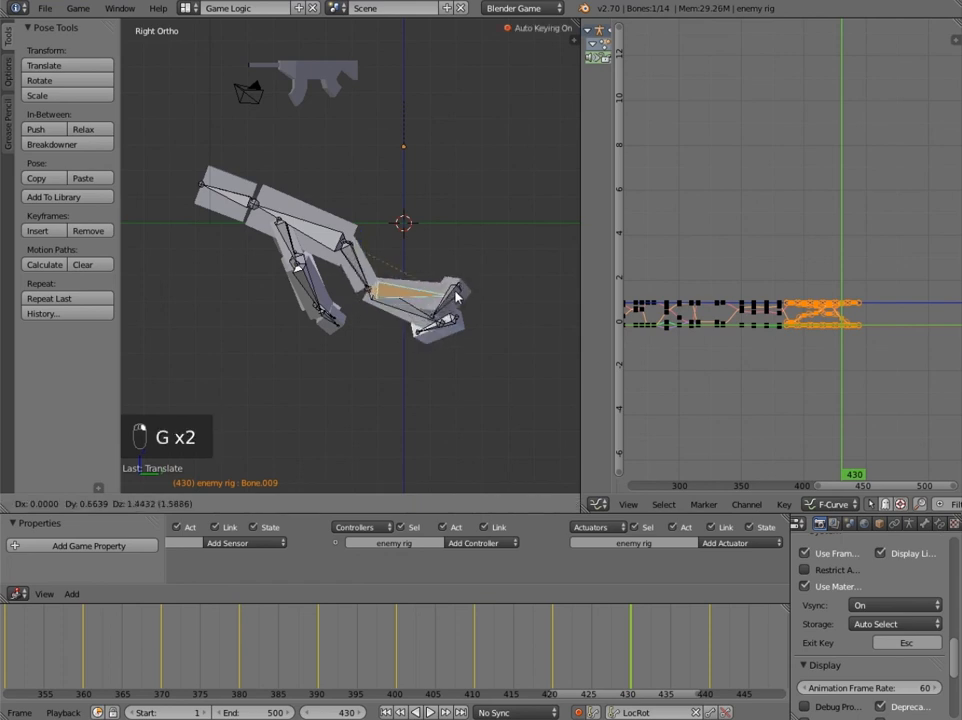
{"action": "left_click", "coordinate": [450, 295]}
{"action": "right_click", "coordinate": [418, 317]}
{"action": "right_click", "coordinate": [417, 314]}
{"action": "key", "text": "g"}
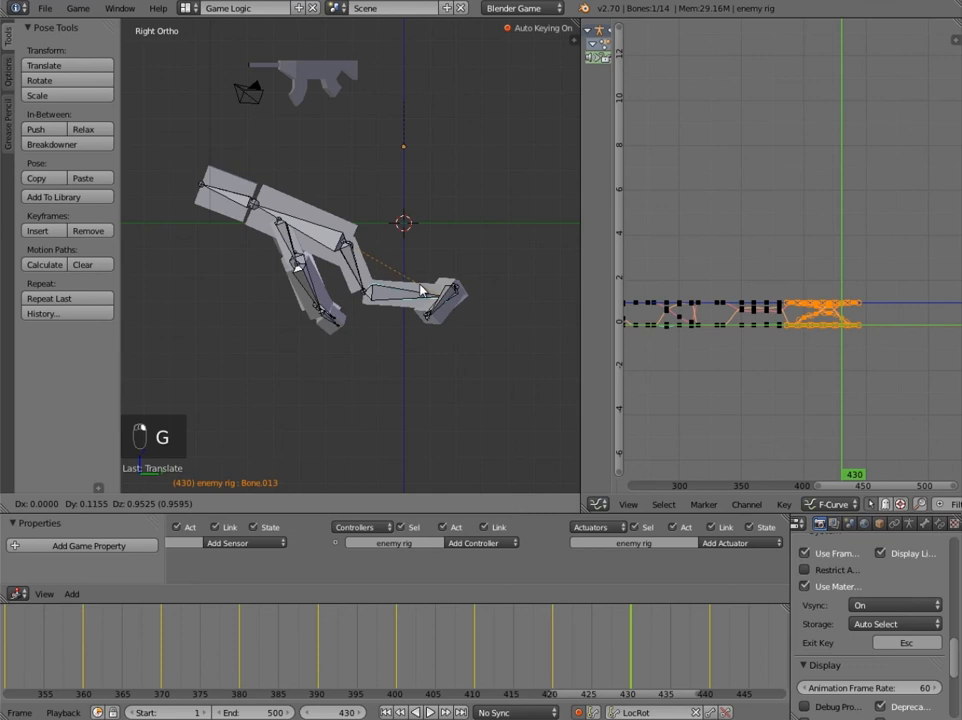
{"action": "left_click", "coordinate": [422, 289]}
Select both shin bones and move them slightly down at frame 420.
{"action": "left_click_drag", "start_coordinate": [452, 664], "coordinate": [552, 627]}
{"action": "scroll", "coordinate": [413, 352], "scroll_direction": "up", "scroll_amount": 1}
{"action": "scroll", "coordinate": [413, 352], "scroll_direction": "up", "scroll_amount": 2}
{"action": "right_click", "coordinate": [438, 248], "text": "shift"}
{"action": "key", "text": "g"}
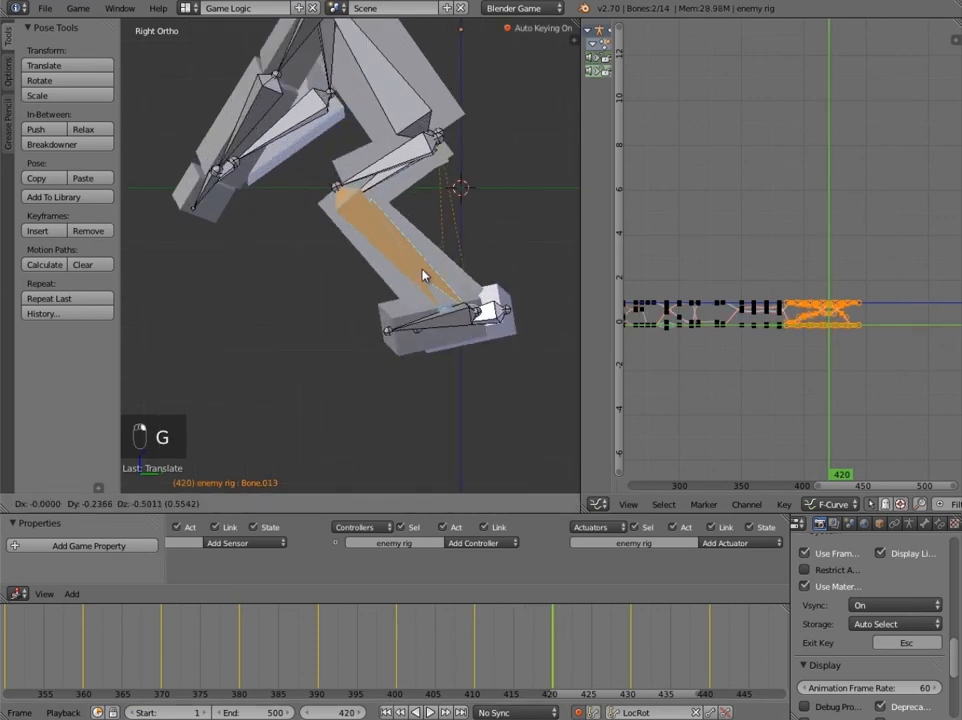
{"action": "left_click", "coordinate": [423, 285]}
Raise both shin bones slightly at frame 425.
{"action": "scroll", "coordinate": [420, 330], "scroll_direction": "down", "scroll_amount": 3}
{"action": "left_click_drag", "start_coordinate": [556, 646], "coordinate": [597, 645]}
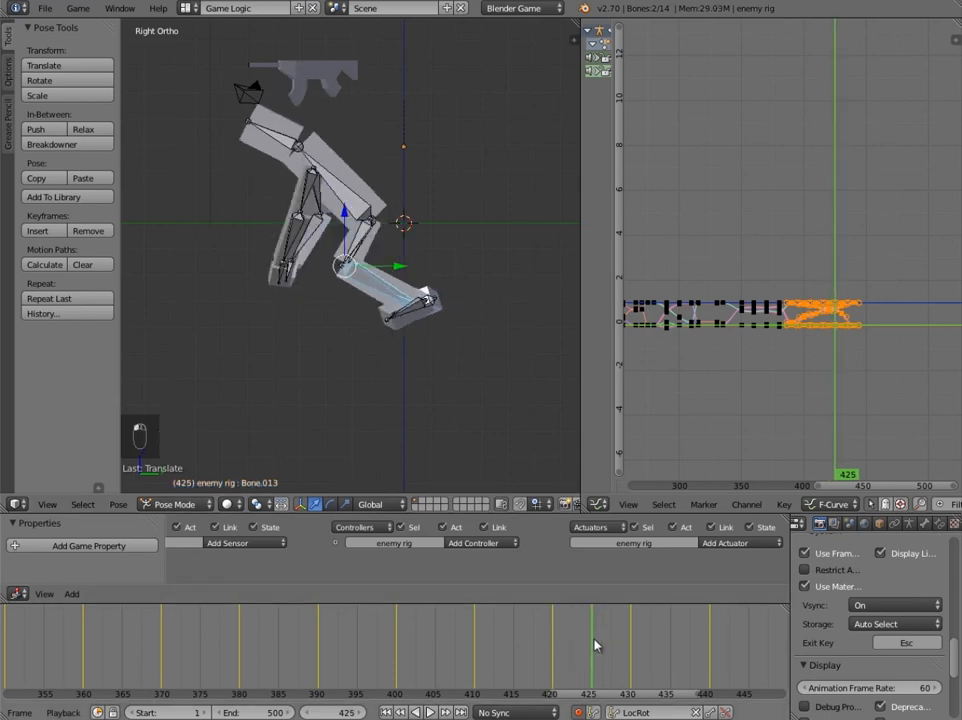
{"action": "scroll", "coordinate": [416, 355], "scroll_direction": "up", "scroll_amount": 2}
{"action": "key", "text": "g"}
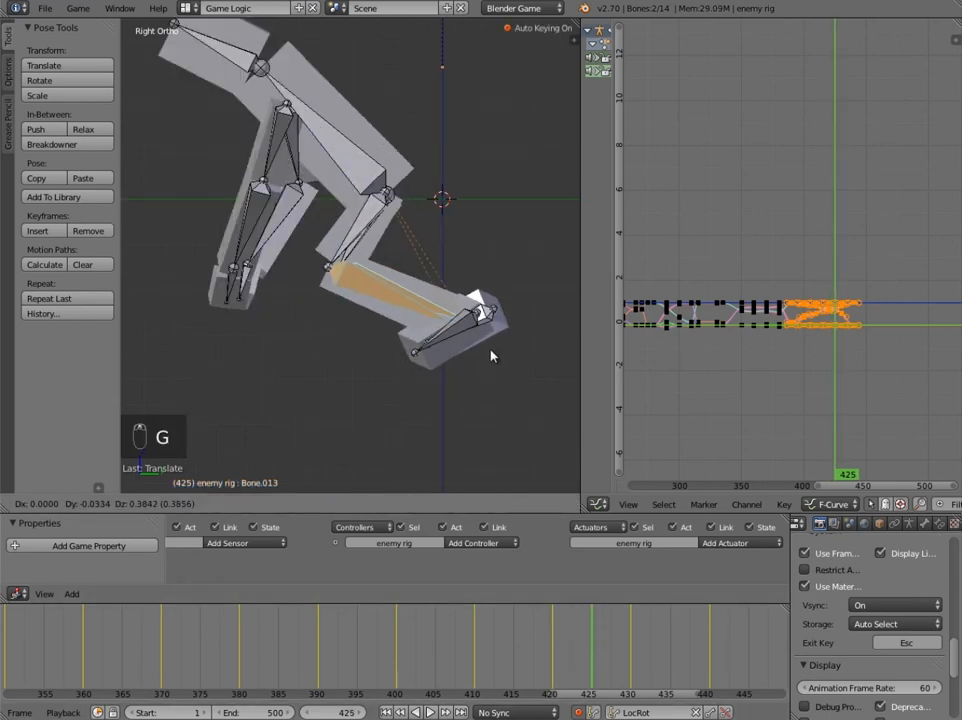
{"action": "left_click", "coordinate": [485, 330]}
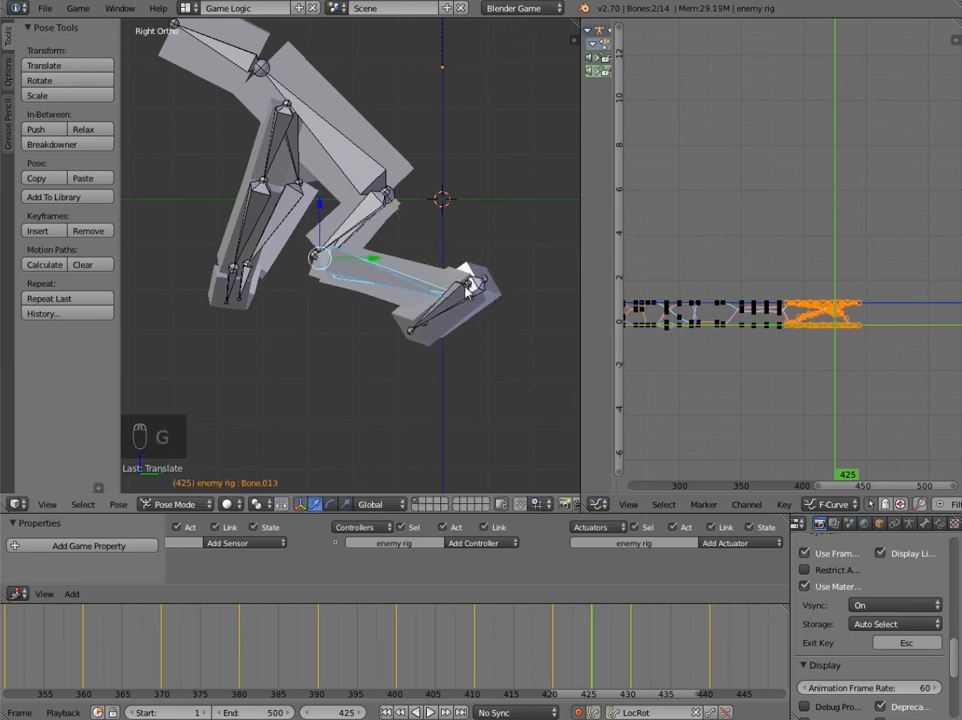
Rotate each foot bone so the toes point further down at frame 425, and go to frame 430.
{"action": "right_click", "coordinate": [480, 288]}
{"action": "key", "text": "r"}
{"action": "left_click", "coordinate": [507, 313]}
{"action": "right_click", "coordinate": [475, 297]}
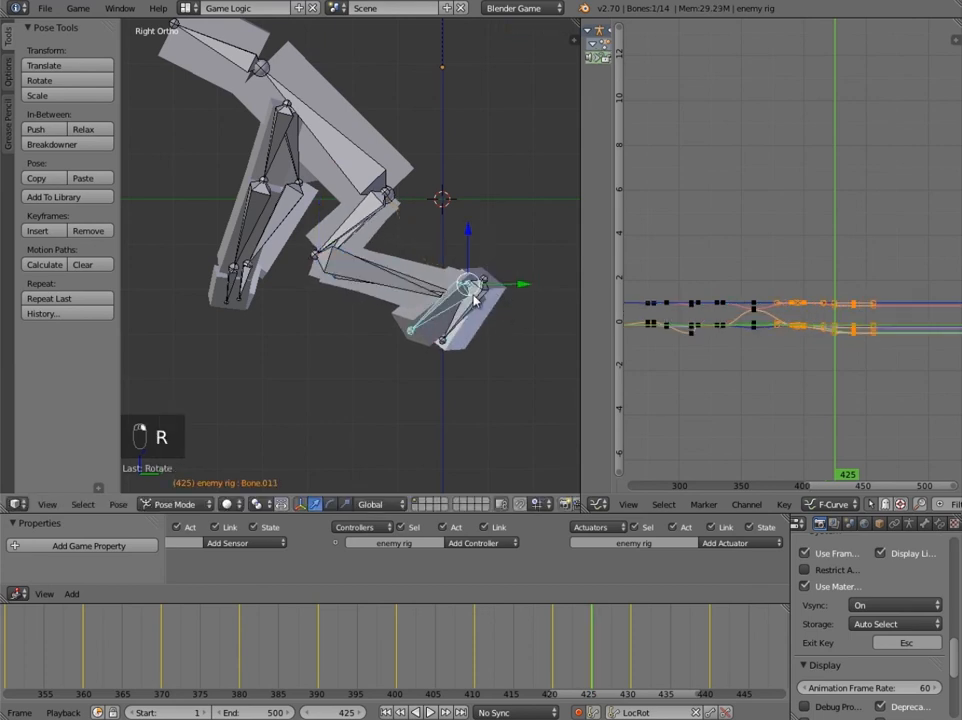
{"action": "key", "text": "r"}
{"action": "left_click", "coordinate": [489, 307]}
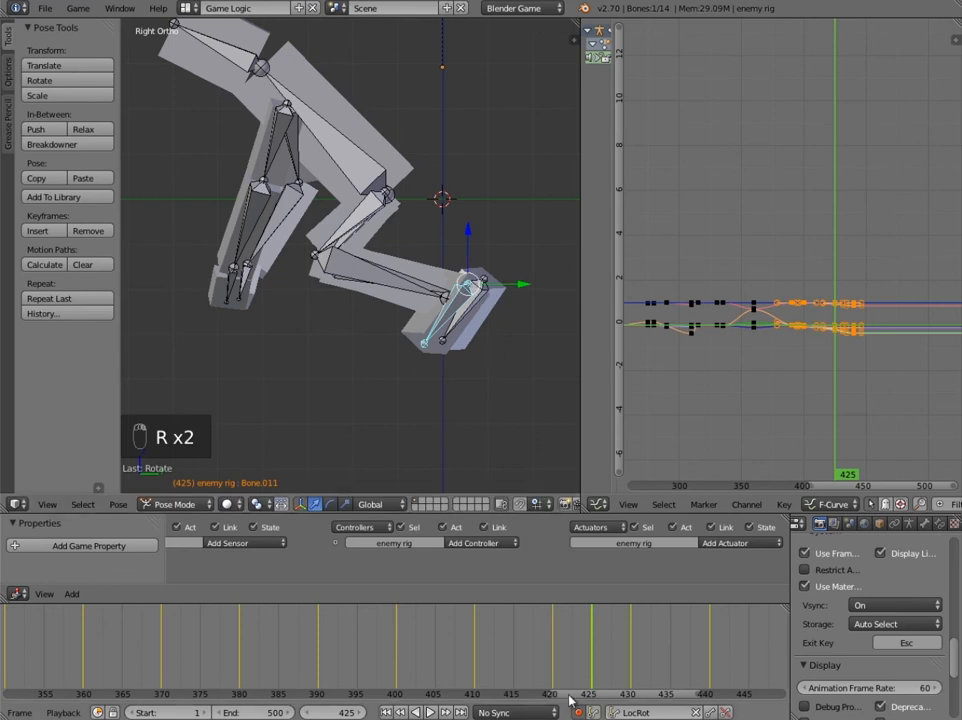
{"action": "left_click_drag", "start_coordinate": [596, 651], "coordinate": [632, 654]}
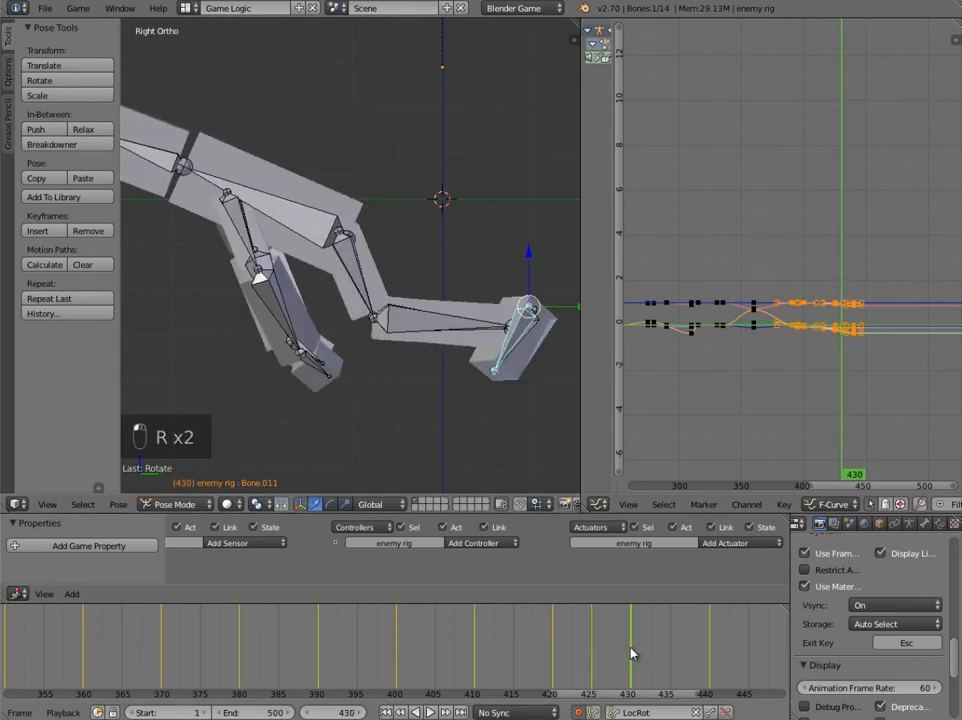
Select both shin bones and raise them further so the lower legs tilt upward at frame 430.
{"action": "right_click", "coordinate": [477, 328]}
{"action": "right_click", "coordinate": [477, 332], "text": "shift"}
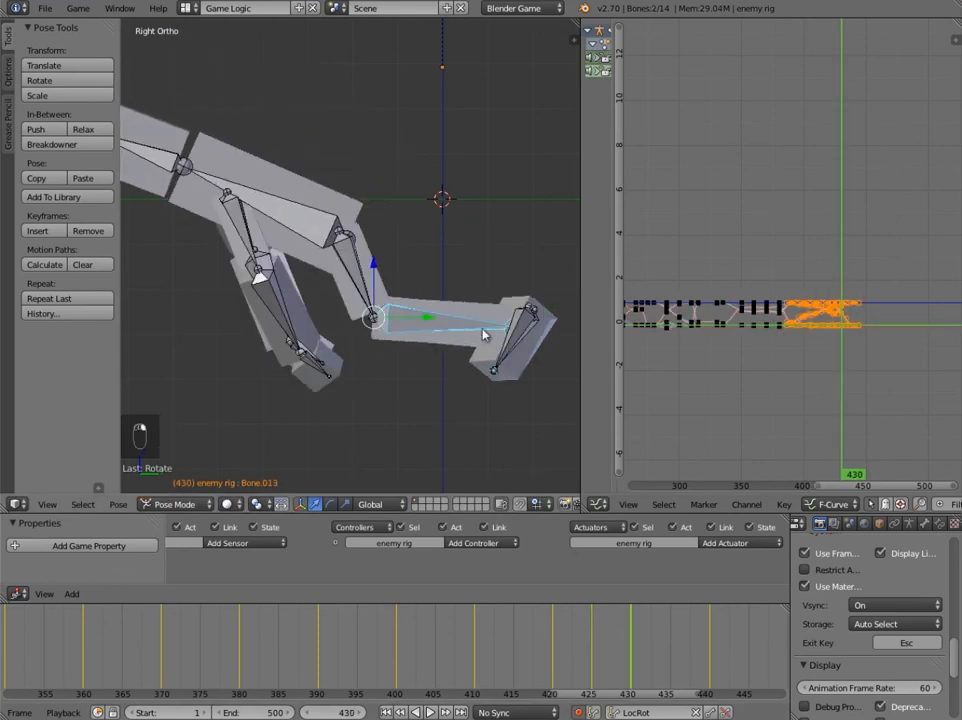
{"action": "key", "text": "g"}
{"action": "left_click", "coordinate": [508, 303]}
{"action": "right_click", "coordinate": [533, 298]}
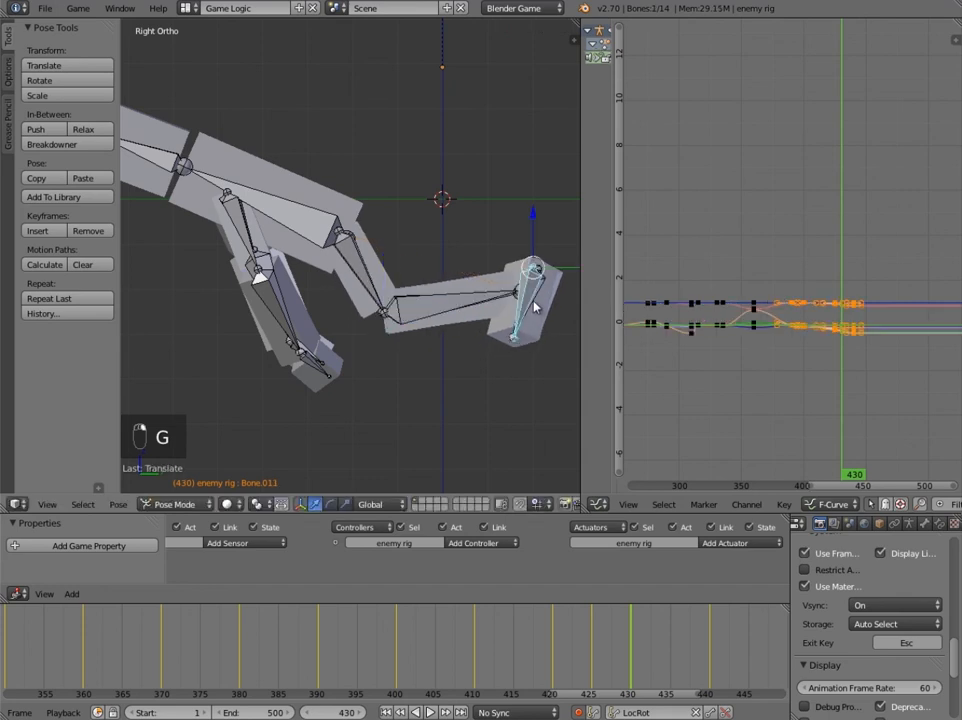
Scrub through the frames after 430, then play the animation to review the full forward collapse from the side.
{"action": "left_click_drag", "start_coordinate": [634, 660], "coordinate": [703, 658]}
{"action": "left_click_drag", "start_coordinate": [645, 651], "coordinate": [686, 648]}
{"action": "scroll", "coordinate": [384, 405], "scroll_direction": "down", "scroll_amount": 6}
{"action": "left_click", "coordinate": [452, 663]}
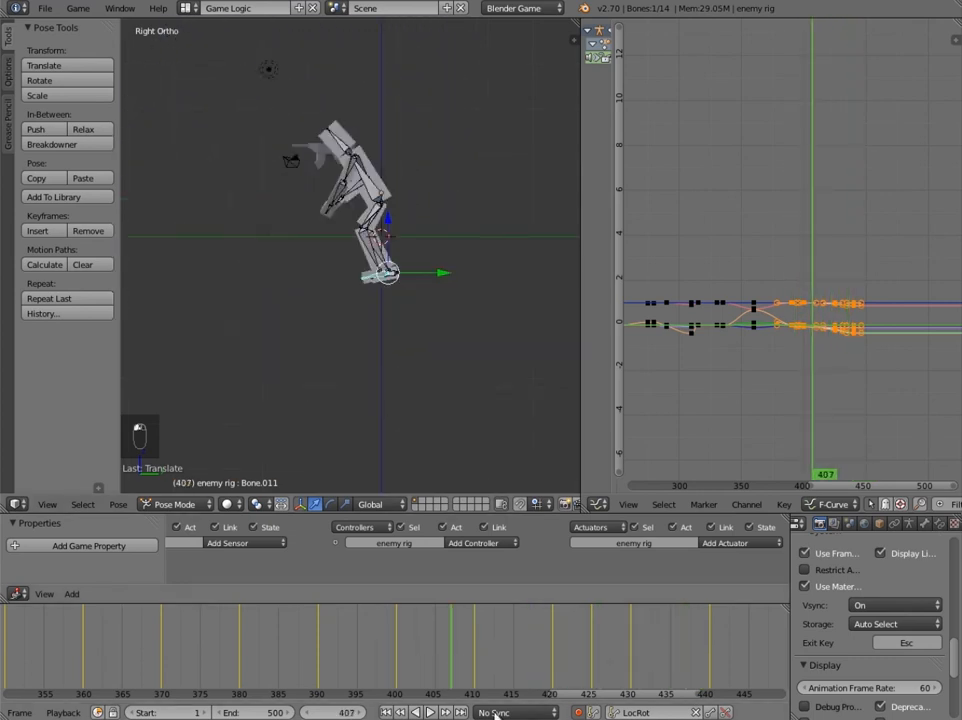
{"action": "left_click", "coordinate": [430, 712]}
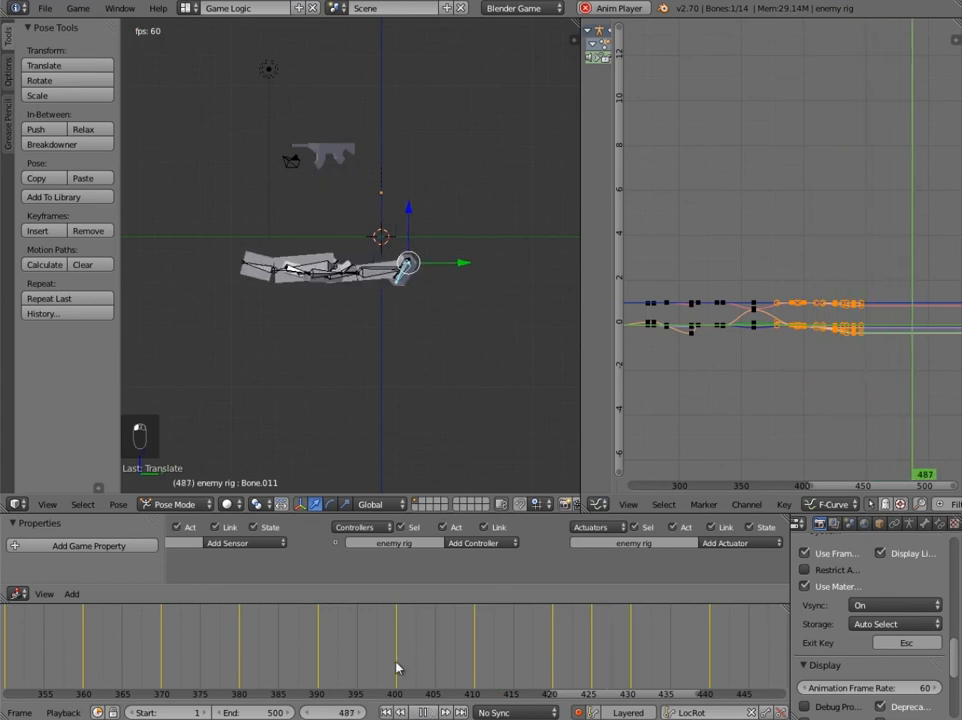
{"action": "left_click", "coordinate": [421, 712]}
Scrub back through the earlier poses to frame 386 to examine them, and restore the window to full size.
{"action": "left_click_drag", "start_coordinate": [340, 641], "coordinate": [451, 652]}
{"action": "mouse_move", "coordinate": [380, 653]}
{"action": "left_mouse_down"}
{"action": "mouse_move", "coordinate": [82, 636]}
{"action": "mouse_move", "coordinate": [307, 628]}
{"action": "mouse_move", "coordinate": [225, 630]}
{"action": "left_mouse_up"}
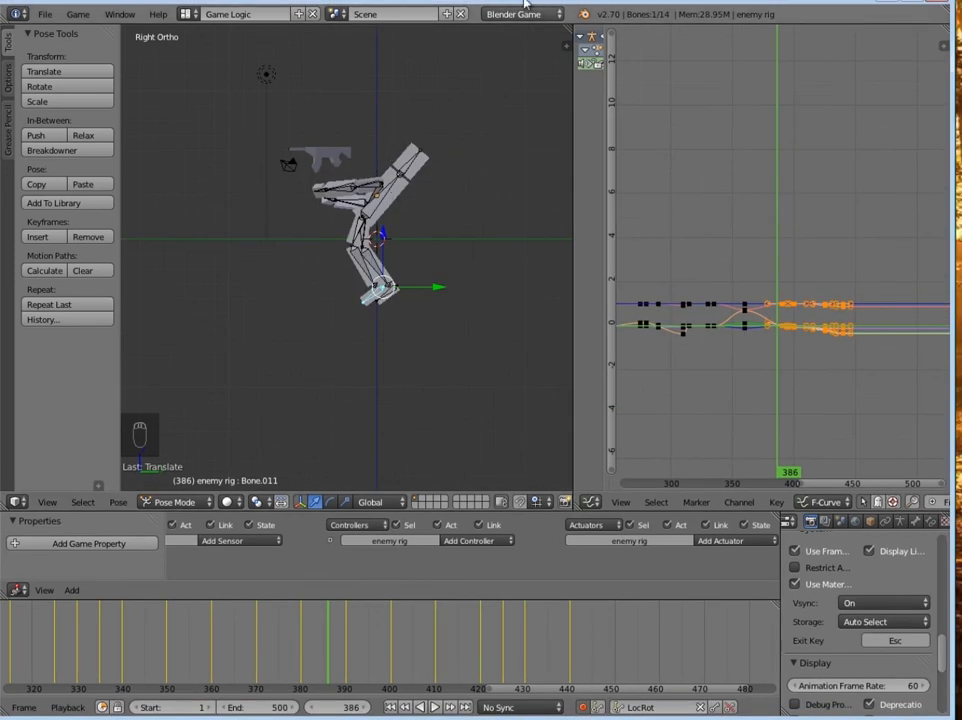
{"action": "double_click", "coordinate": [527, 3]}
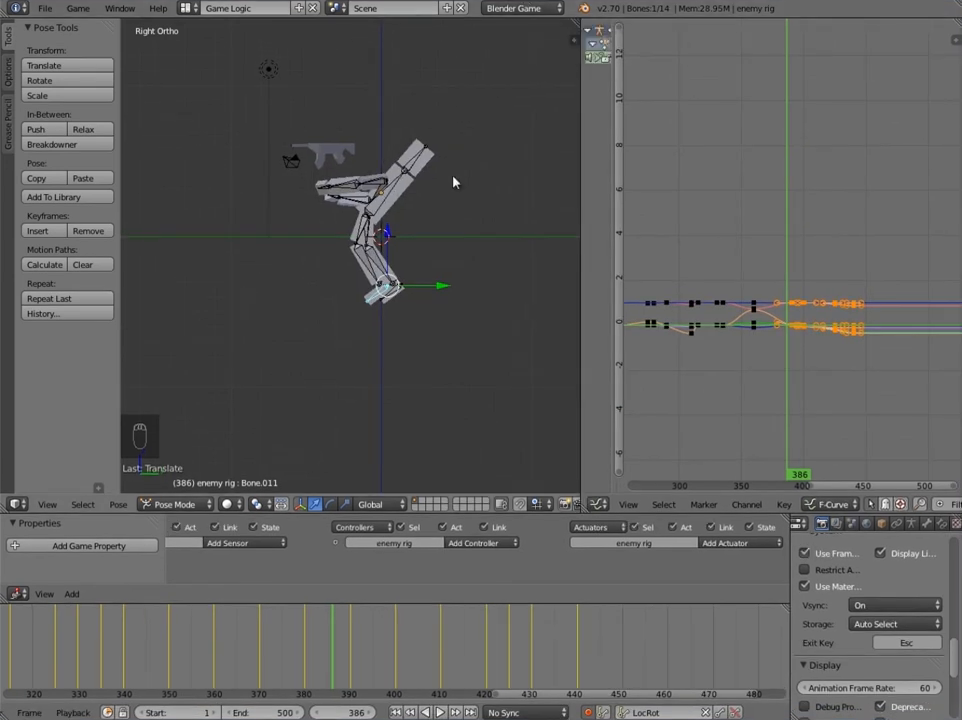